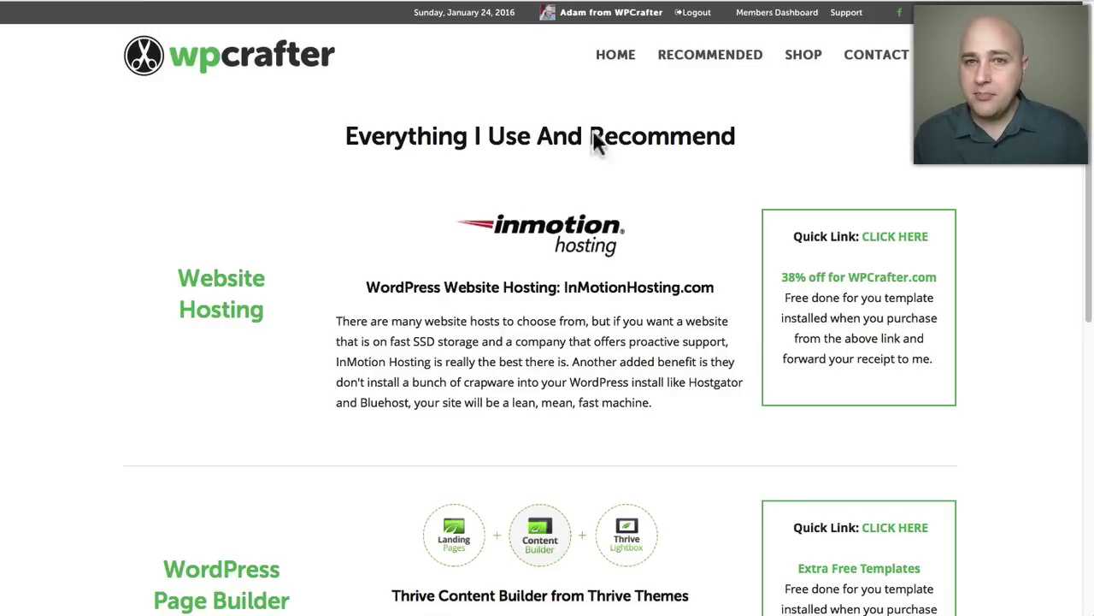
Follow WPCrafter's hosting link to InMotion's discounted Launch, Power and Pro plans page.
left_click(565, 317)
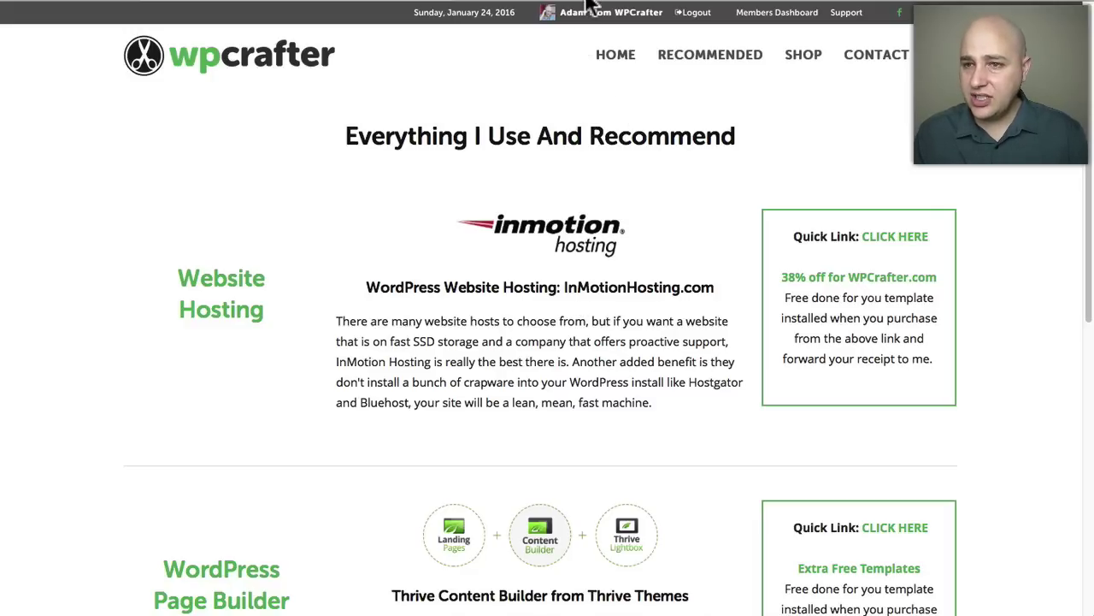
left_click(501, 4)
scroll(477, 92, "up", 2)
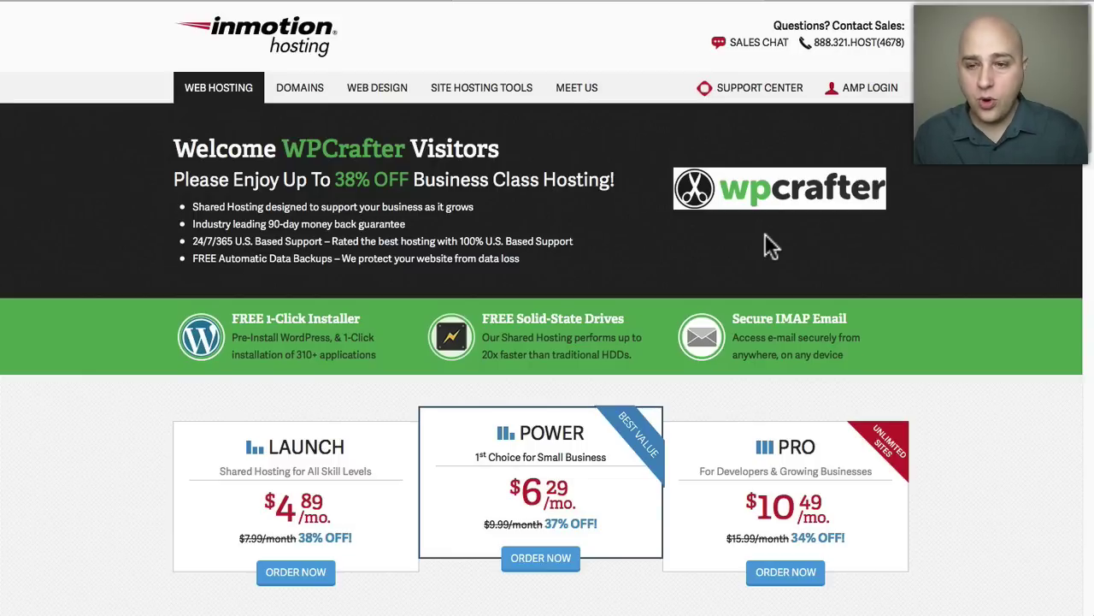
Order the Power plan, opening checkout with the 24-month package at $6.29/mo.
scroll(494, 185, "down", 4)
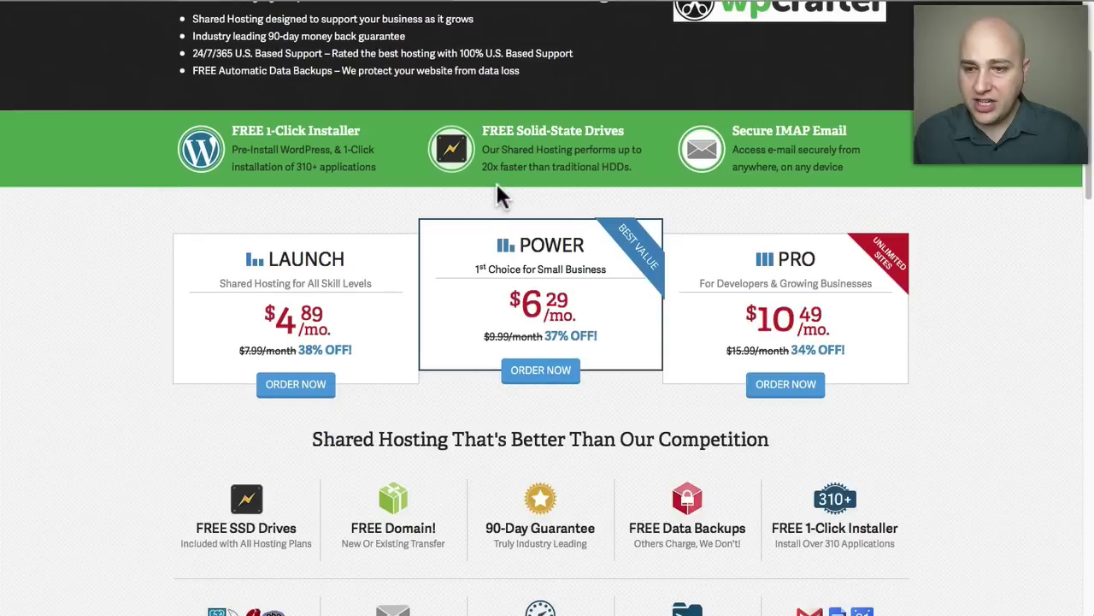
scroll(488, 244, "down", 1)
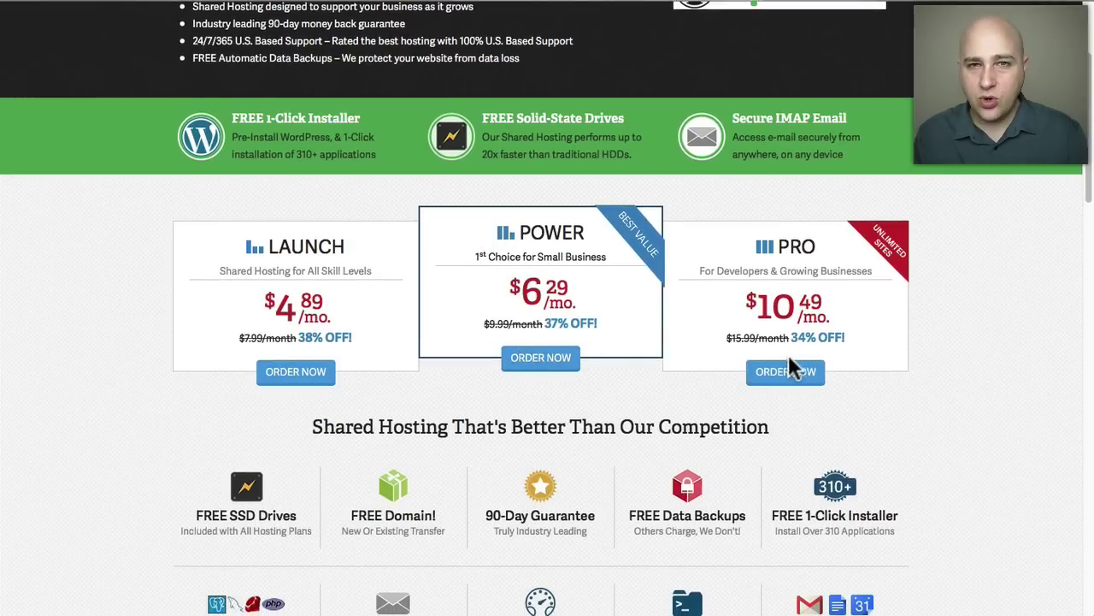
left_click(554, 359)
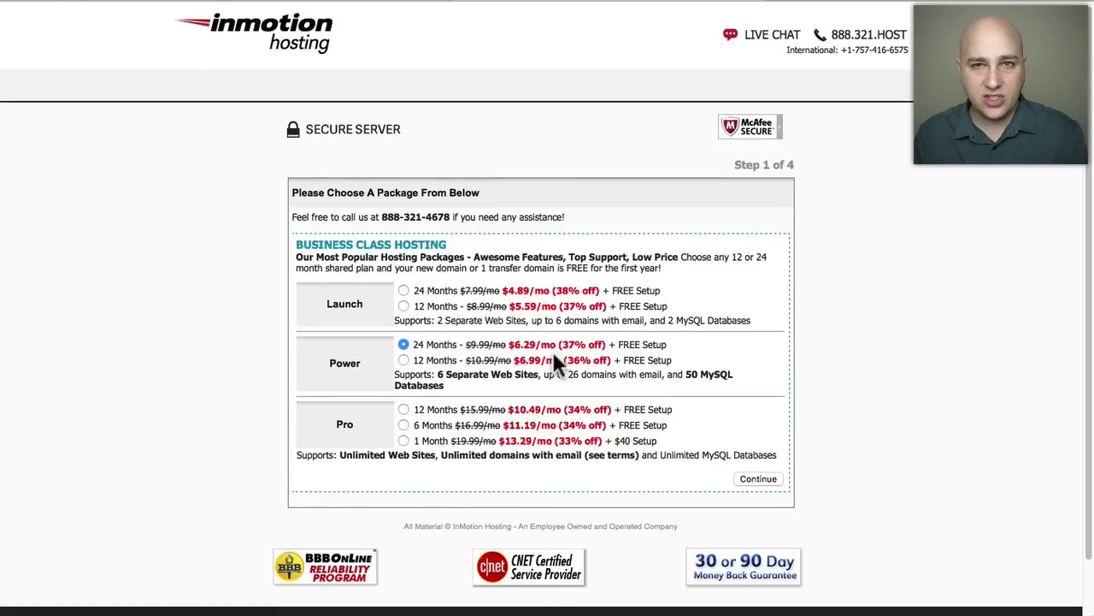
Switch the package selection to Pro for 12 months at $10.49/mo.
scroll(553, 351, "down", 2)
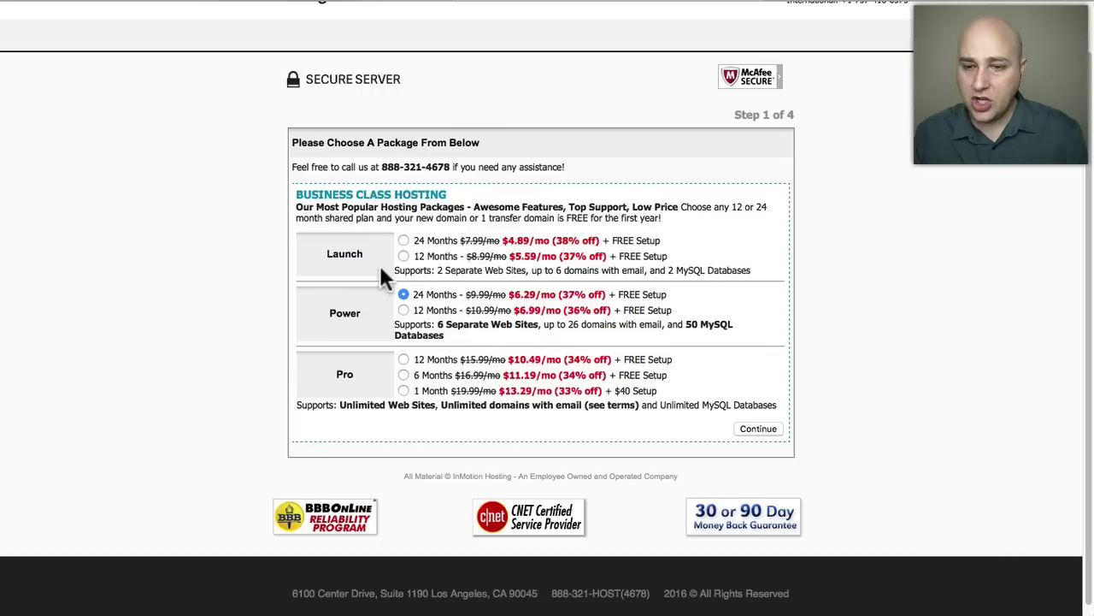
left_click(403, 359)
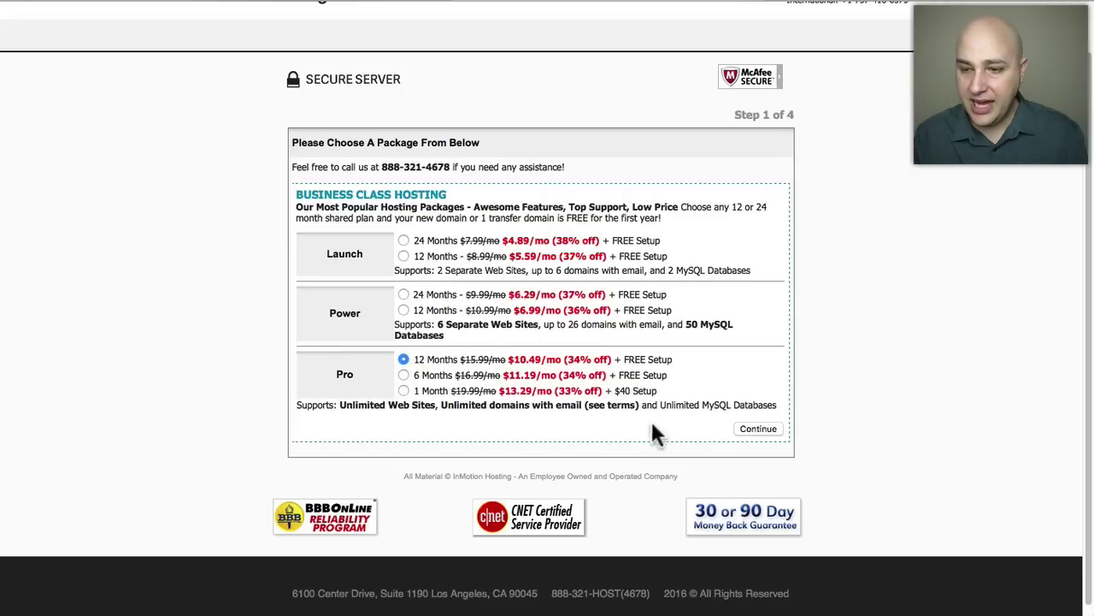
Continue with the 12-month Pro Plan to Step 2, Domain Name Options.
left_click(758, 424)
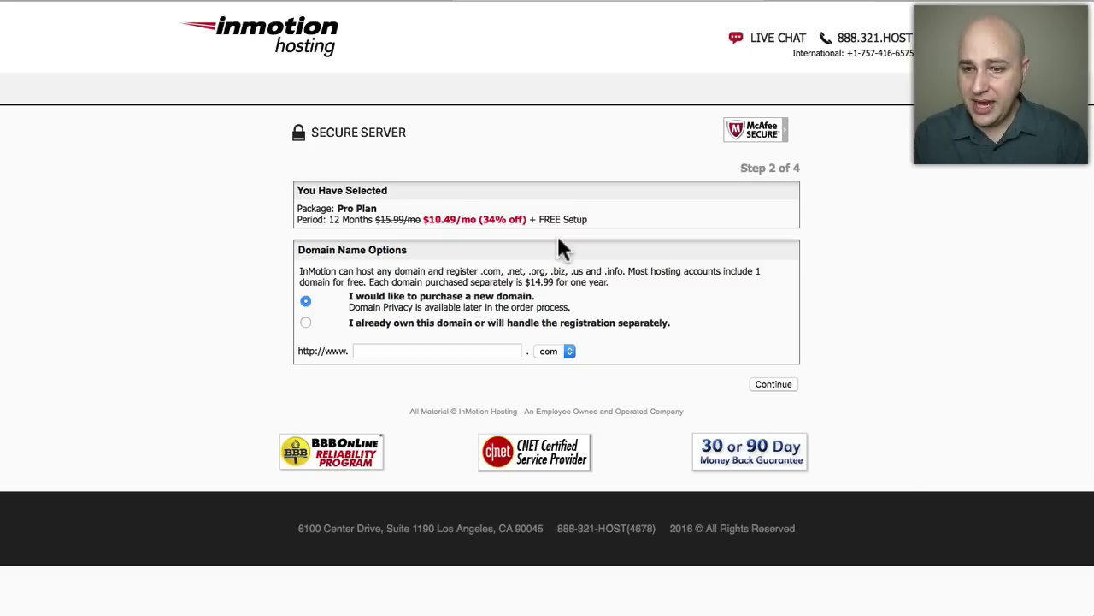
Claim the new domain showthedemo.com, confirm it's available, and proceed to the billing form.
left_click(389, 343)
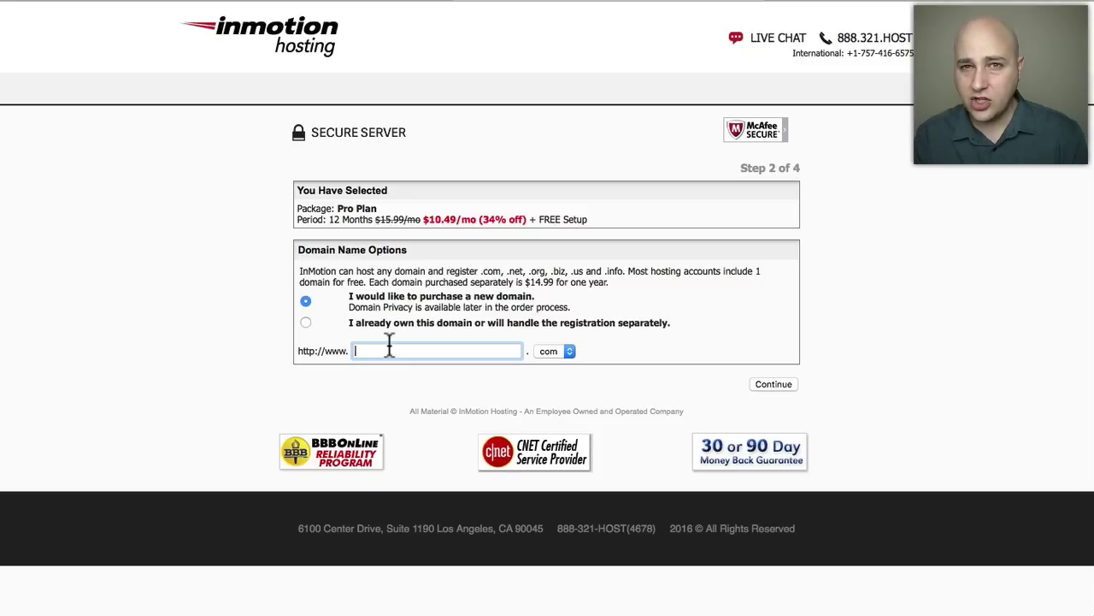
type("showthedemo")
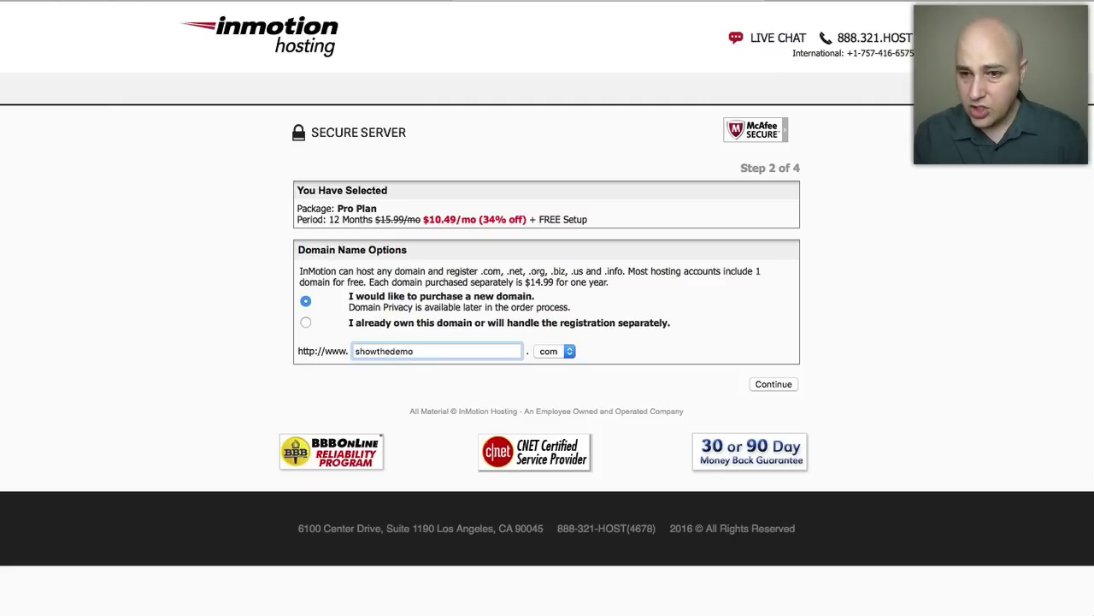
left_click(772, 384)
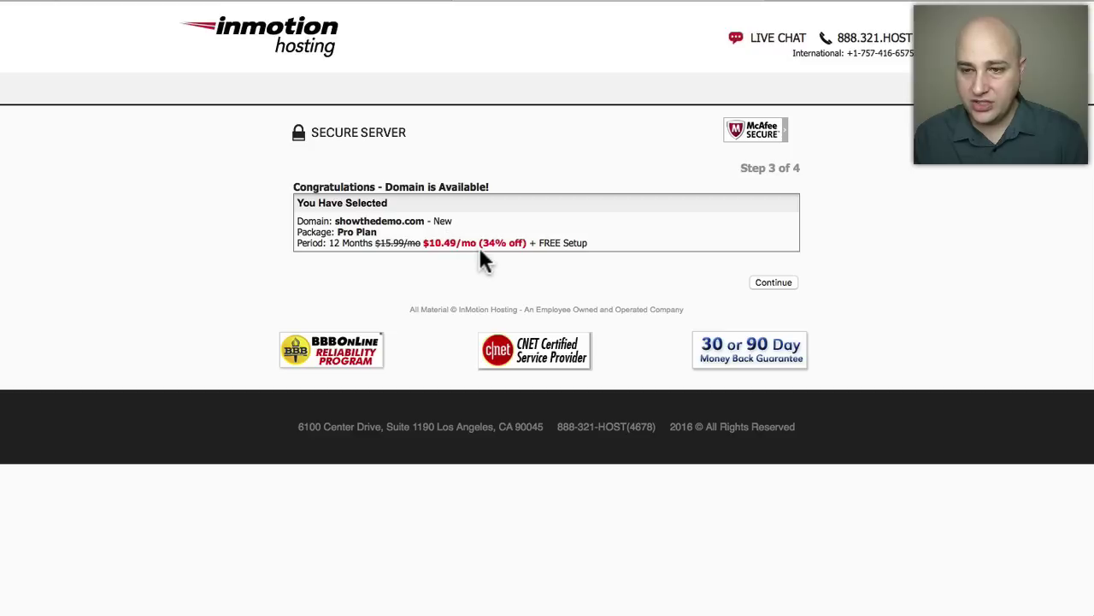
left_click(773, 284)
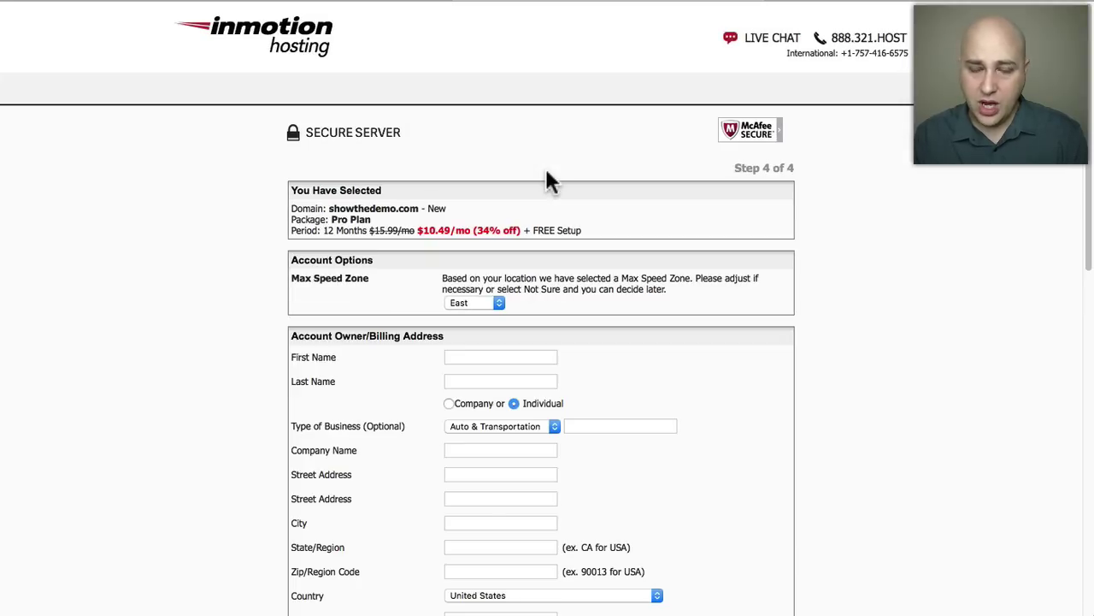
scroll(550, 180, "down", 3)
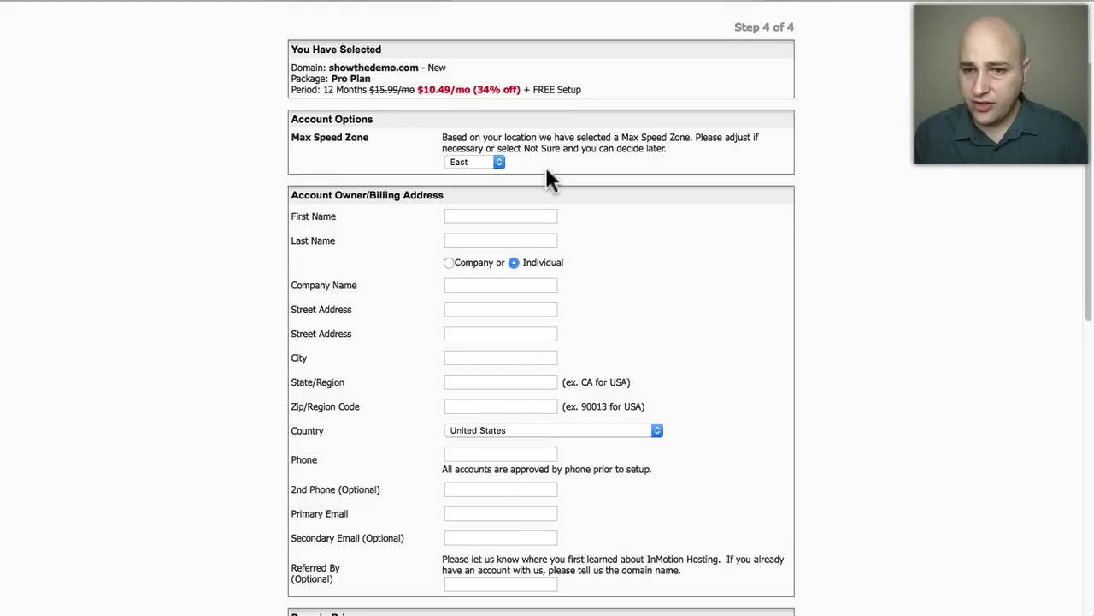
left_click(462, 162)
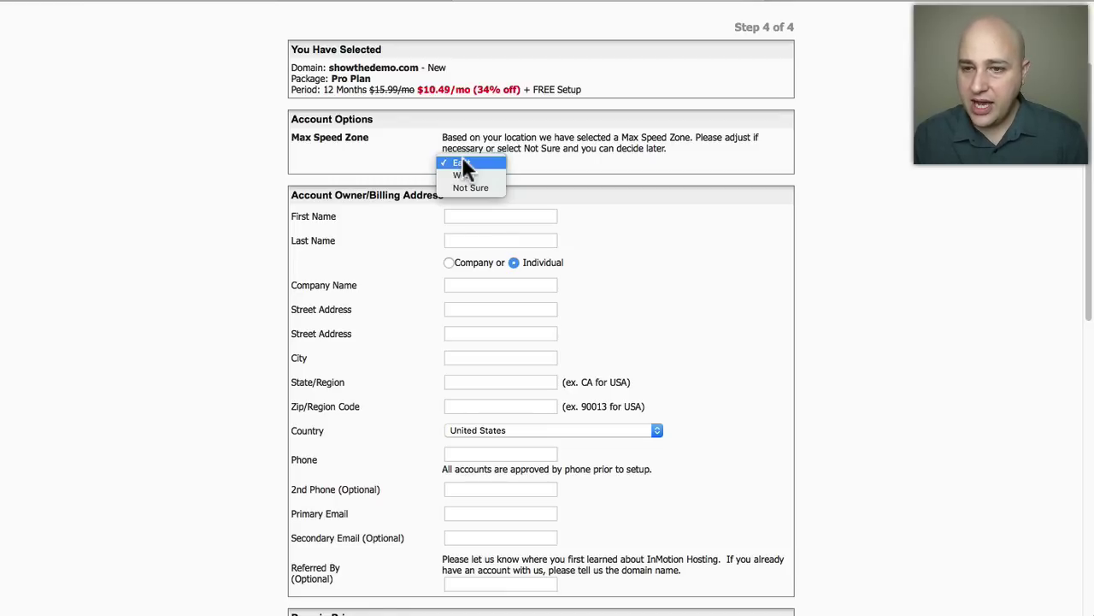
left_click(461, 162)
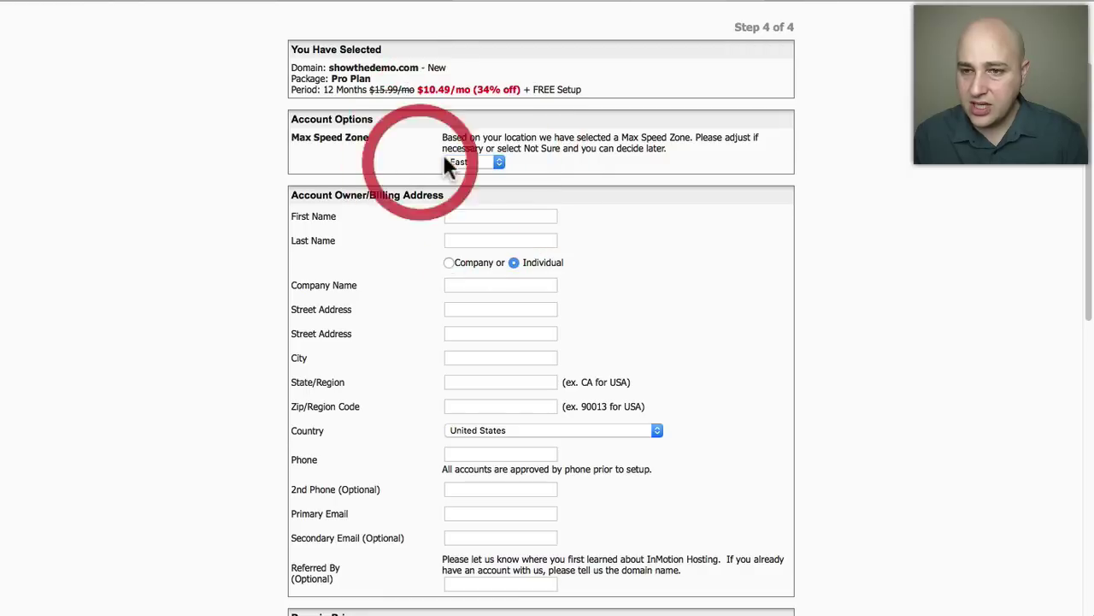
left_click(477, 164)
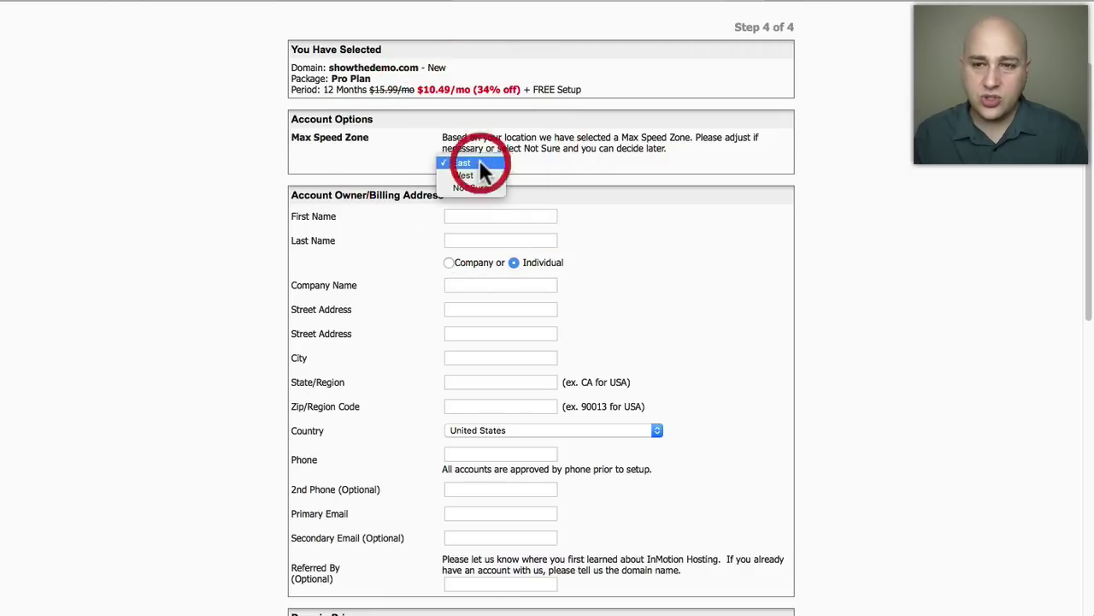
left_click(384, 158)
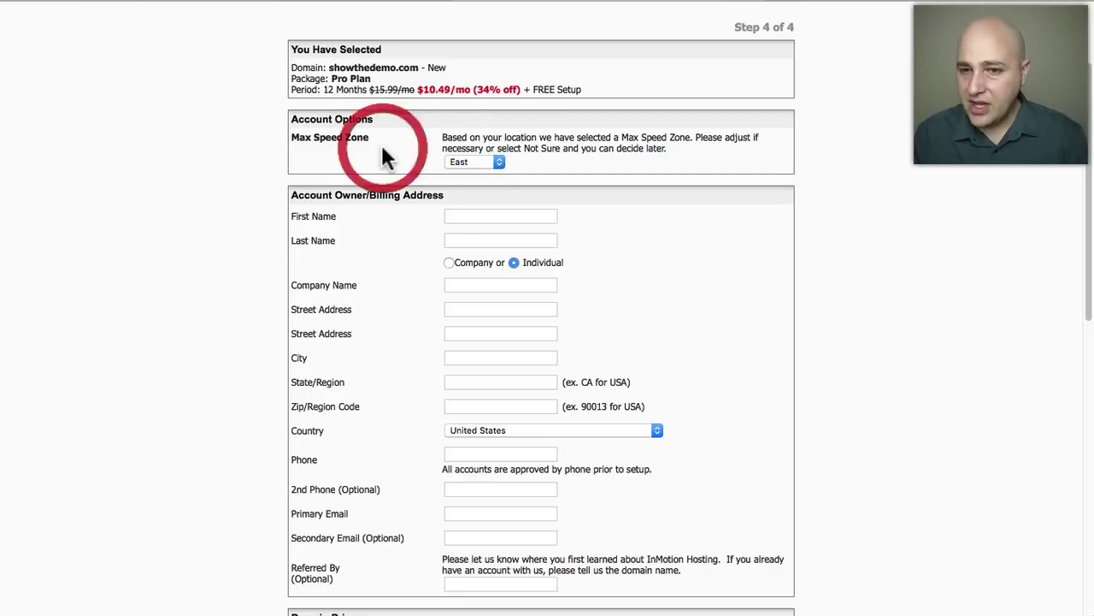
scroll(405, 155, "down", 2)
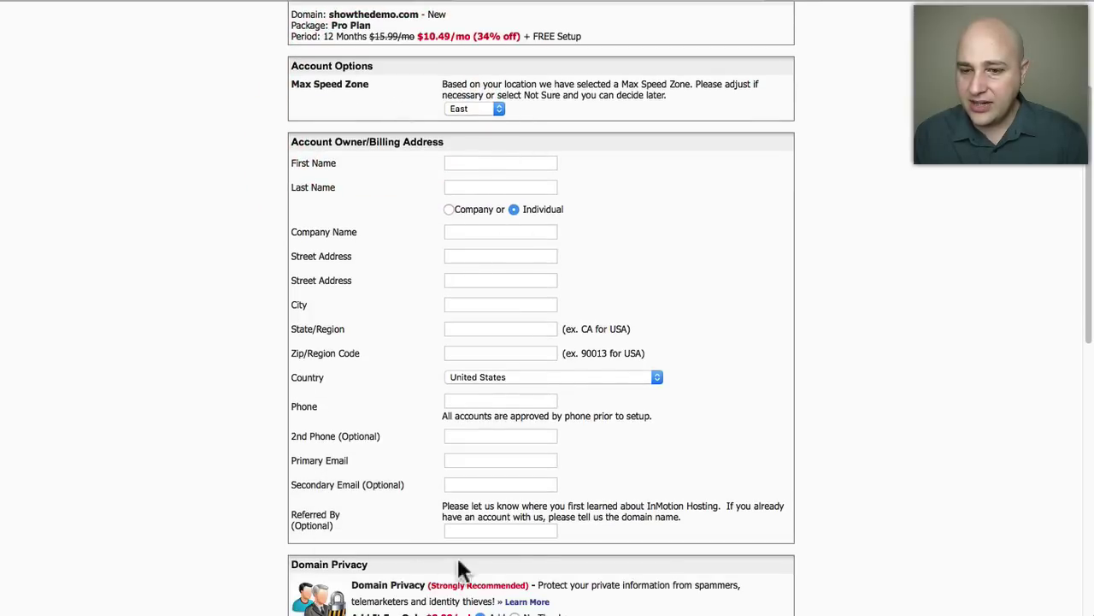
Decline Domain Privacy to bring the total to $125.88, leaving the CMS auto-installer declined.
scroll(573, 494, "down", 1)
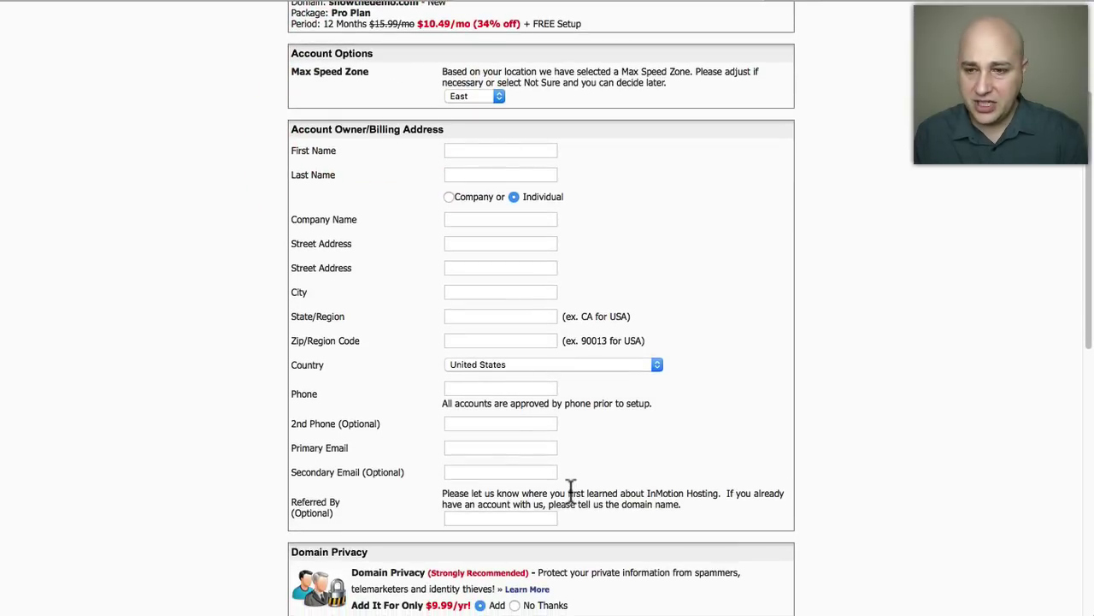
scroll(561, 457, "down", 10)
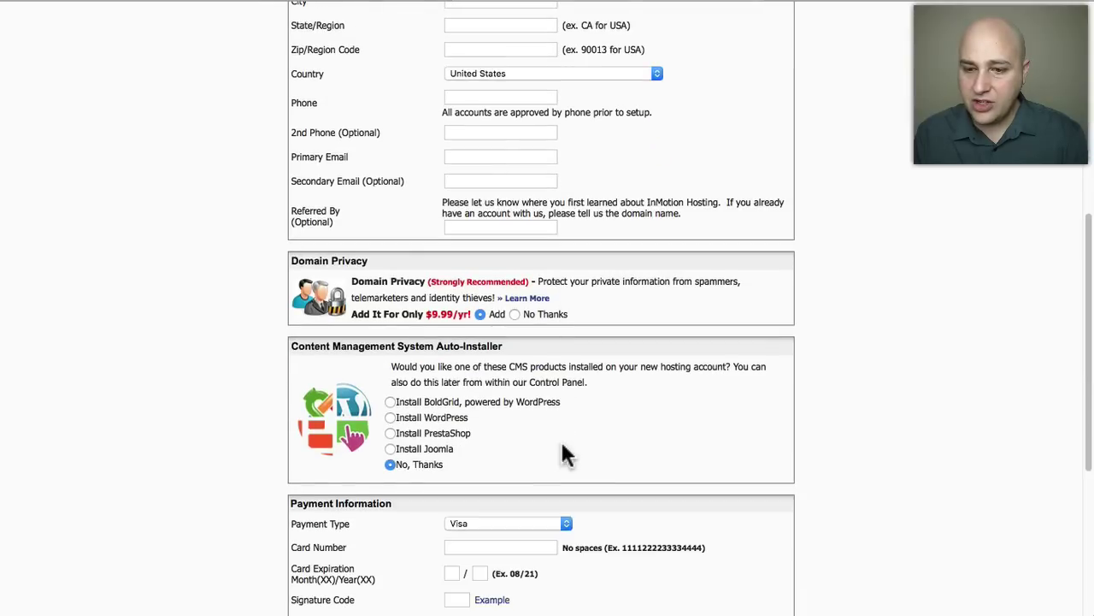
scroll(565, 453, "down", 8)
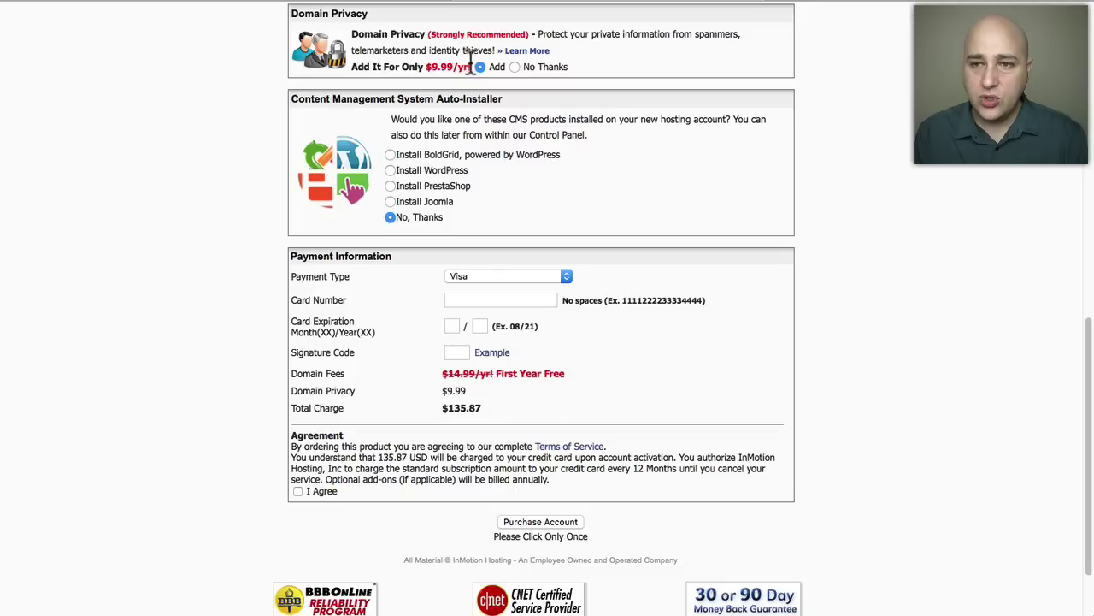
left_click(516, 67)
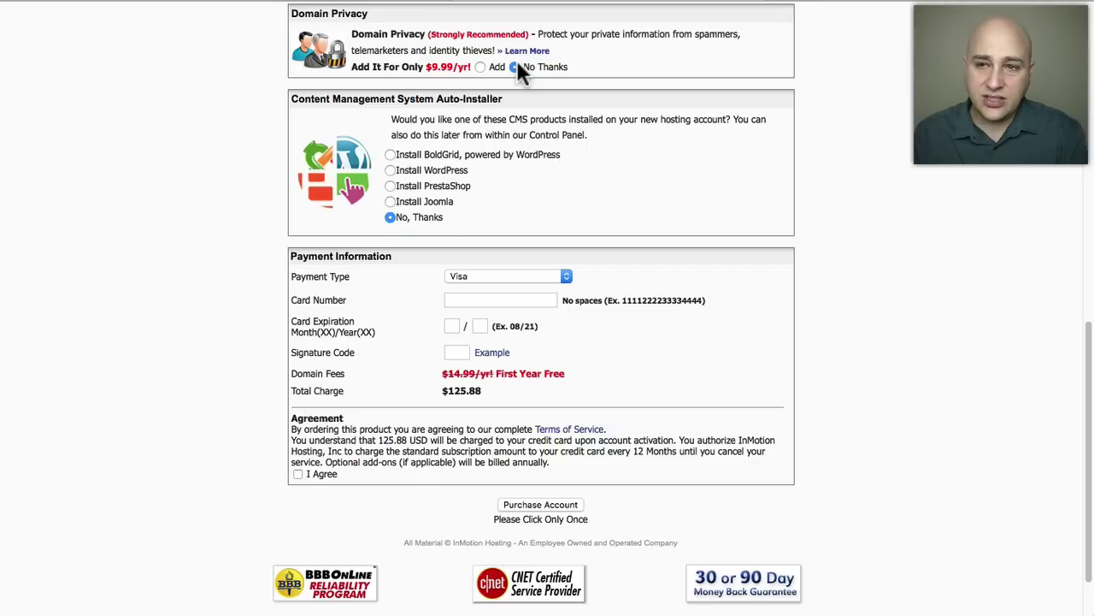
left_click_drag(290, 99, 533, 94)
left_click(533, 93)
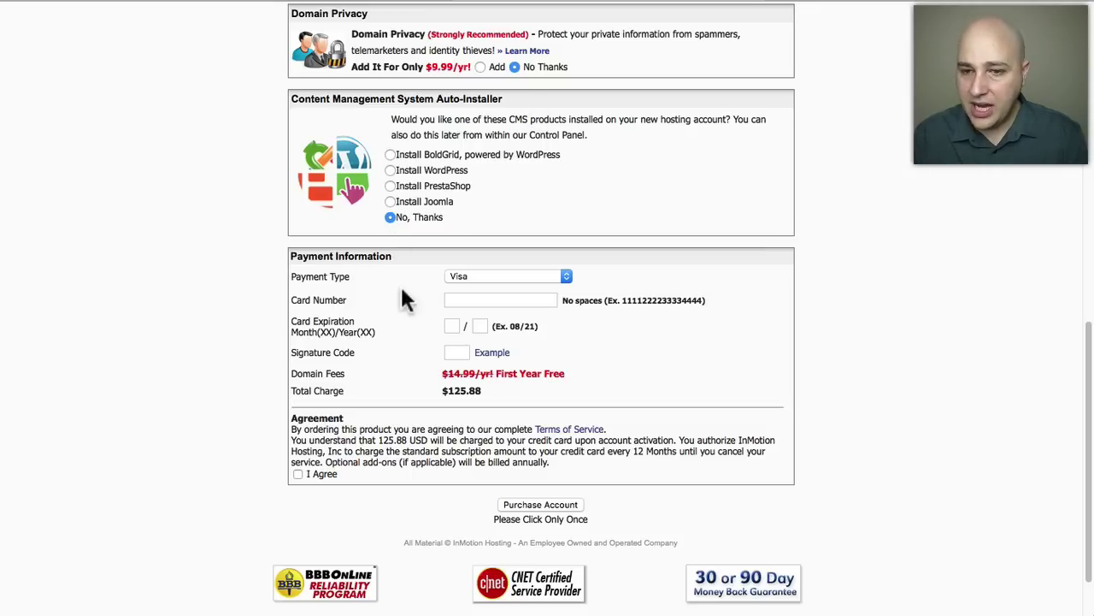
scroll(408, 287, "down", 3)
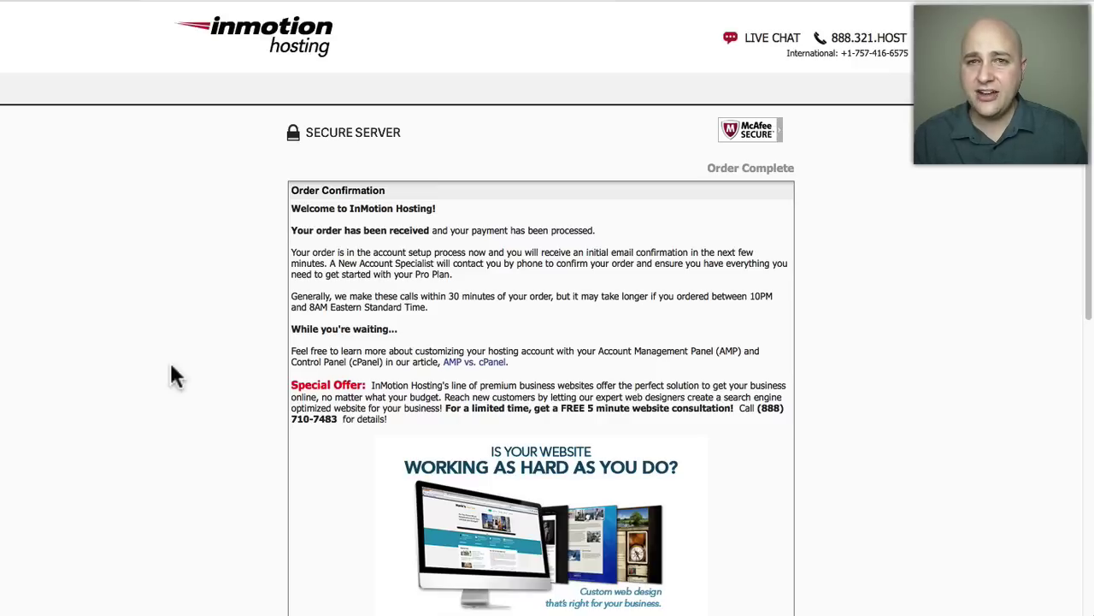
Switch to Gmail to find InMotion's welcome, receipt and showthedemo.com verification emails.
left_click(132, 3)
left_click(122, 3)
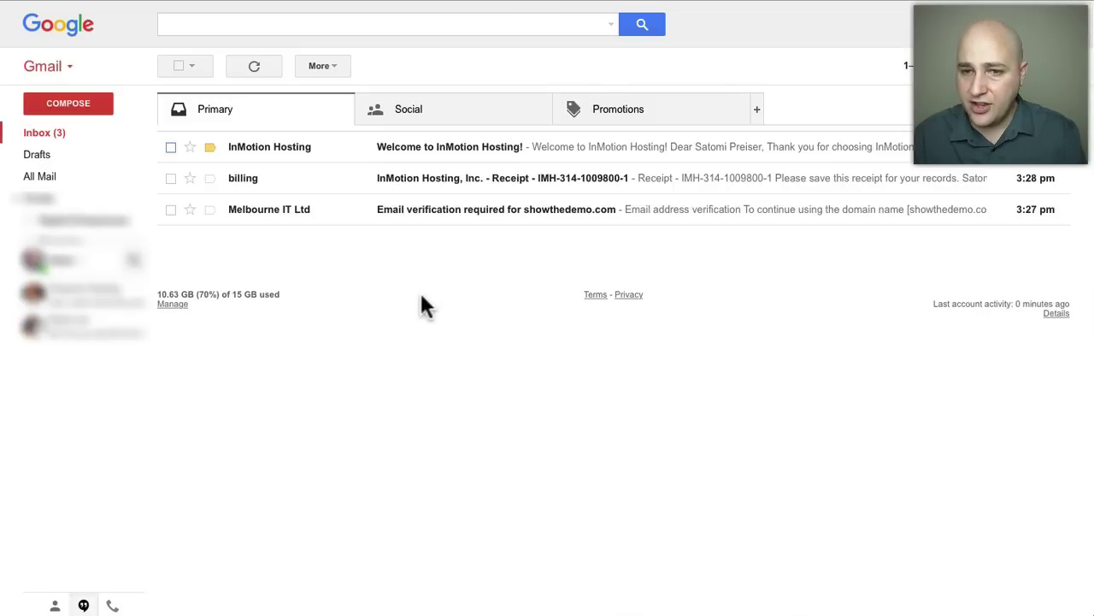
Open Melbourne IT's 'Email verification required' message and follow its verification link.
left_click(411, 208)
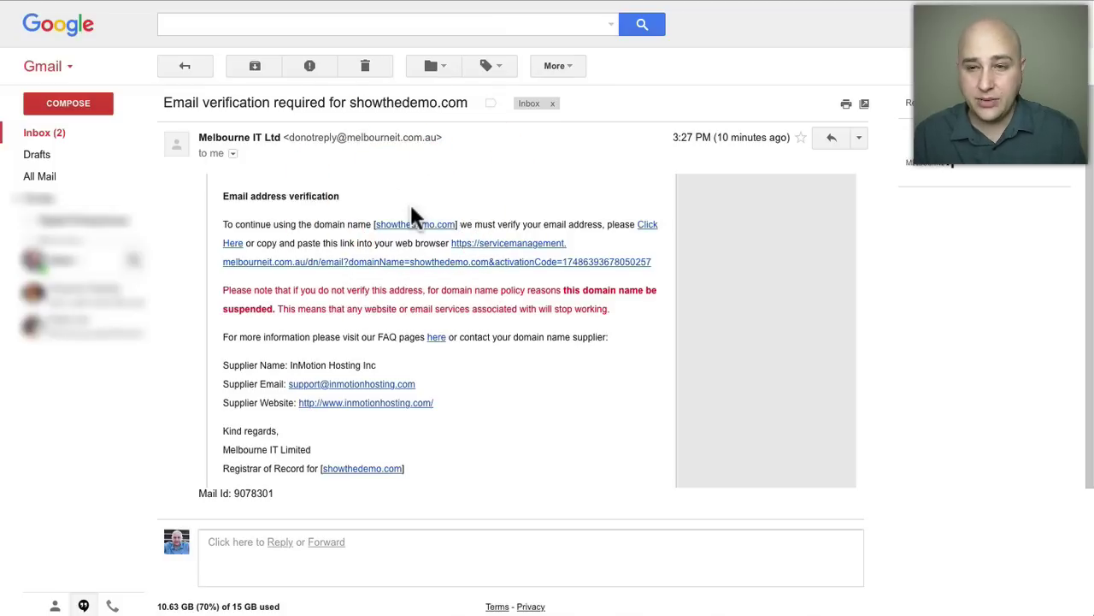
left_click(343, 265)
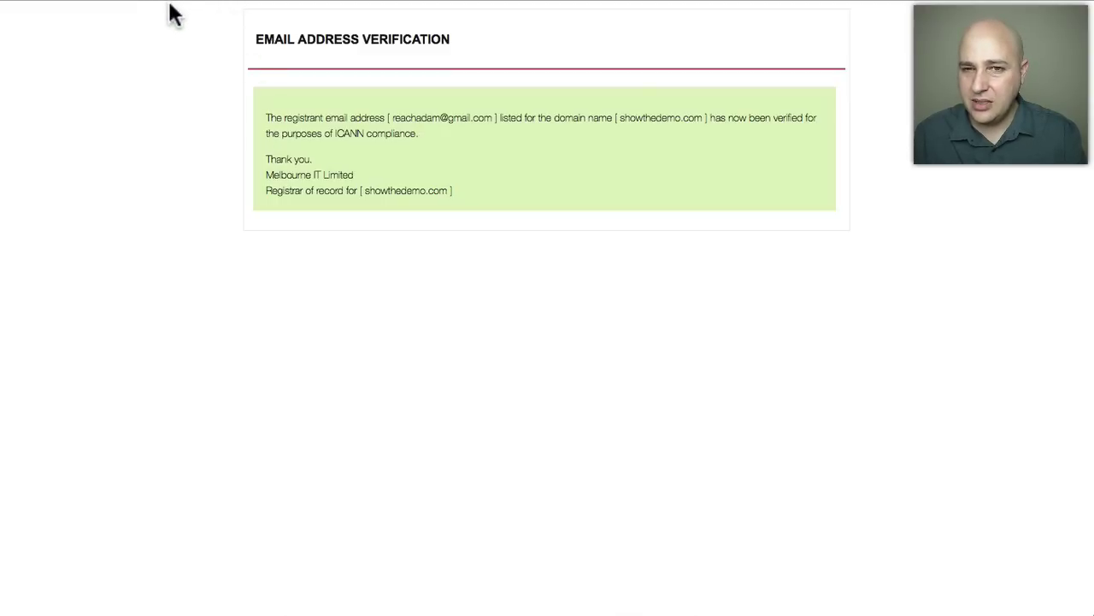
left_click(128, 5)
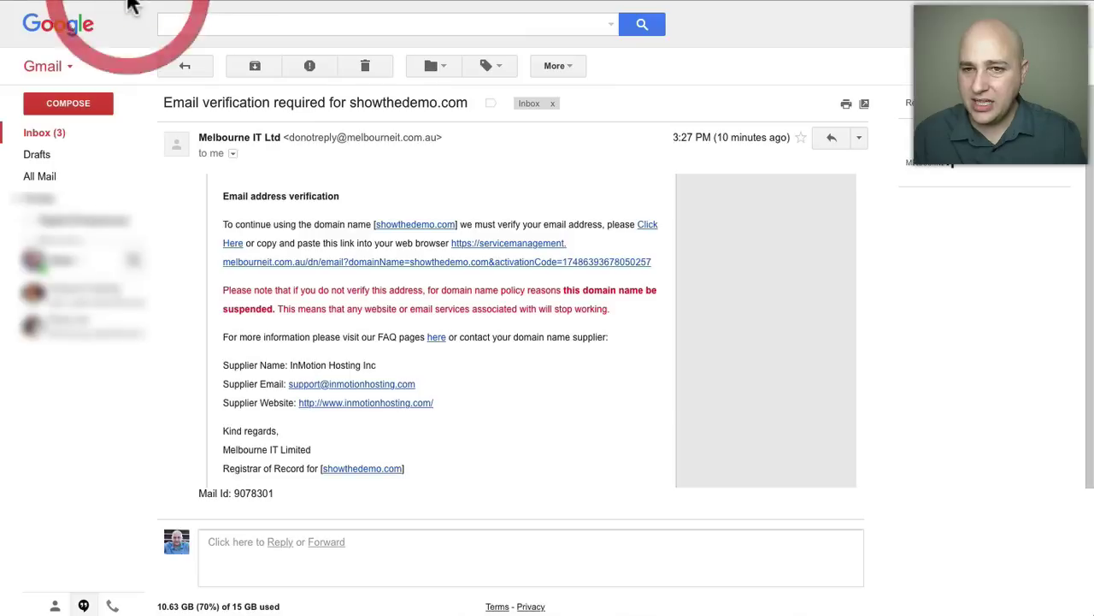
left_click(184, 65)
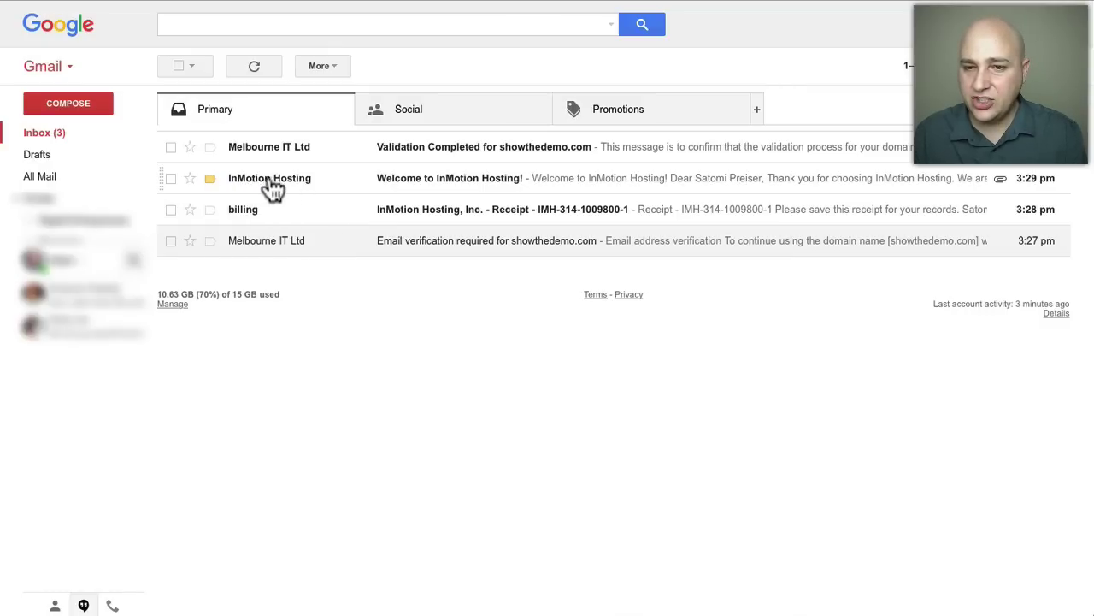
Open the 'Welcome to InMotion Hosting!' email and follow its set-your-password link.
left_click(317, 178)
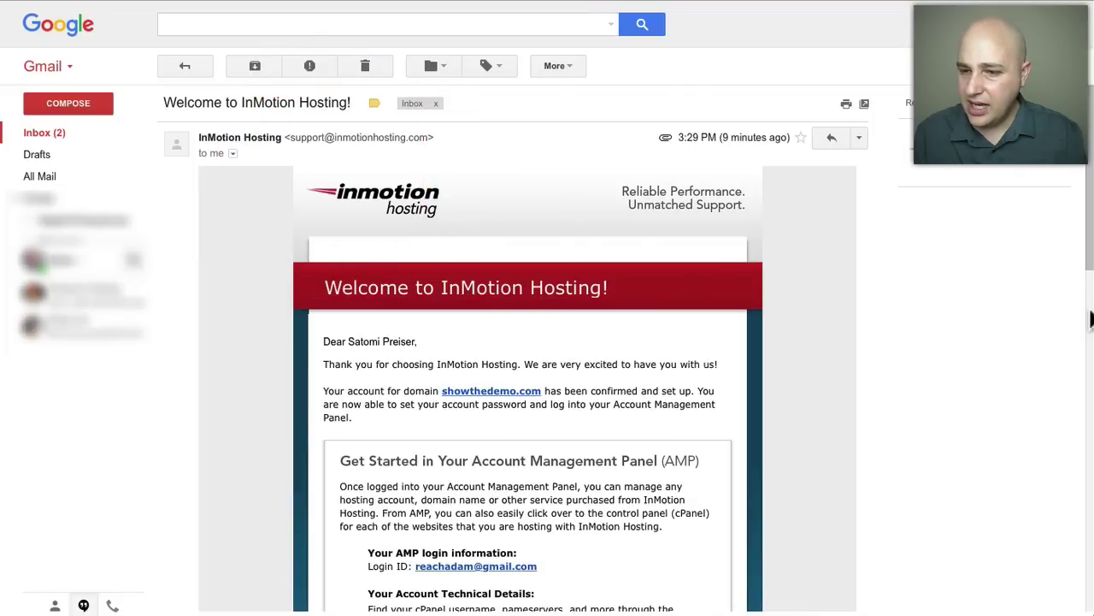
left_click(1087, 316)
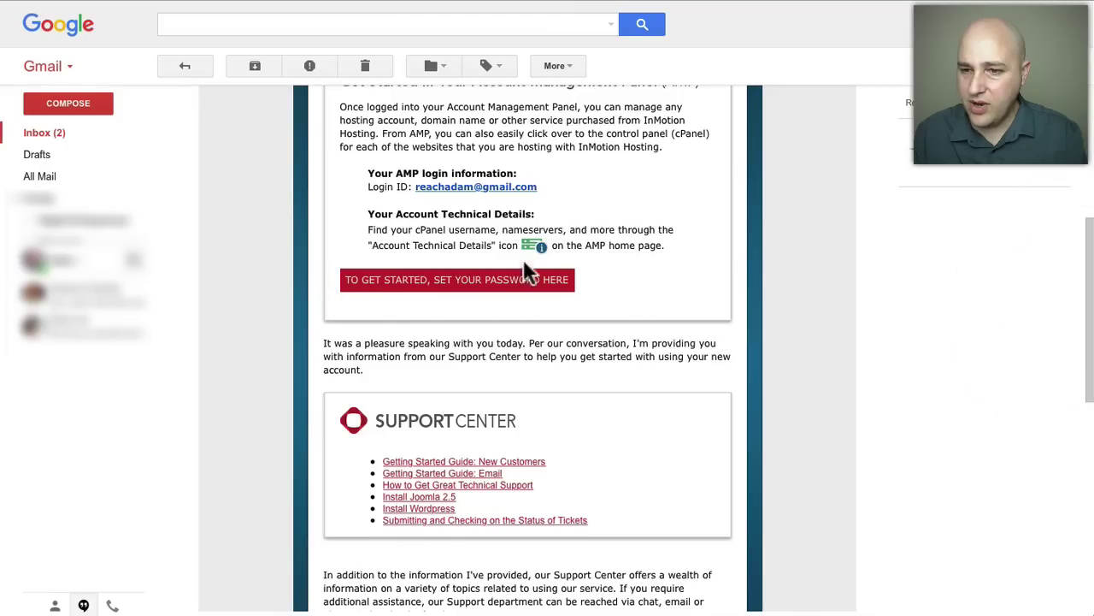
left_click(457, 283)
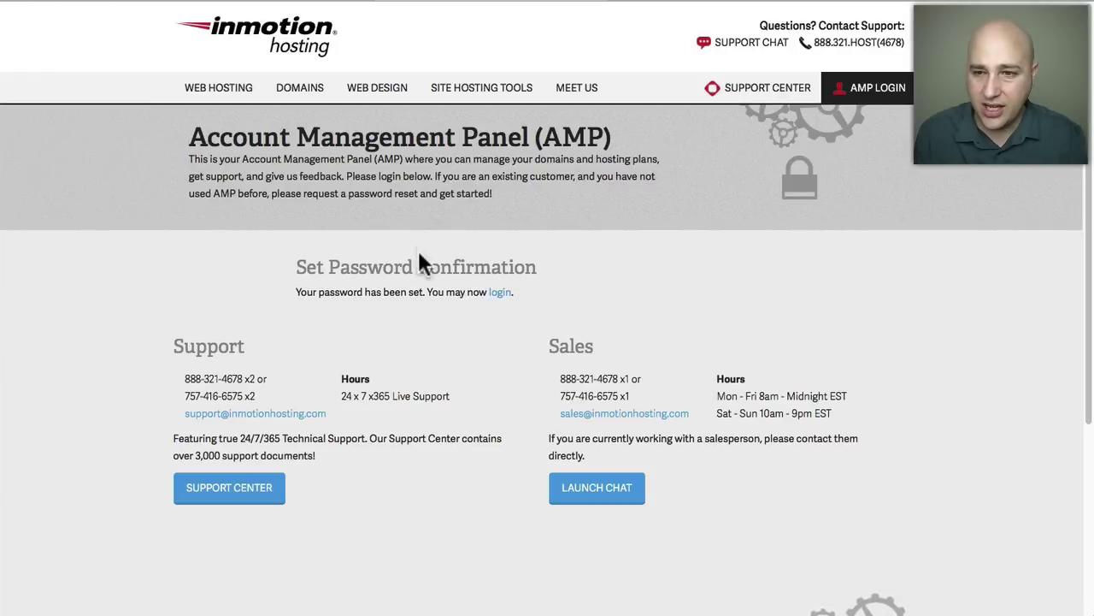
Log into the Account Management Panel with the pre-filled credentials to reach the showthedemo.com dashboard.
left_click(500, 292)
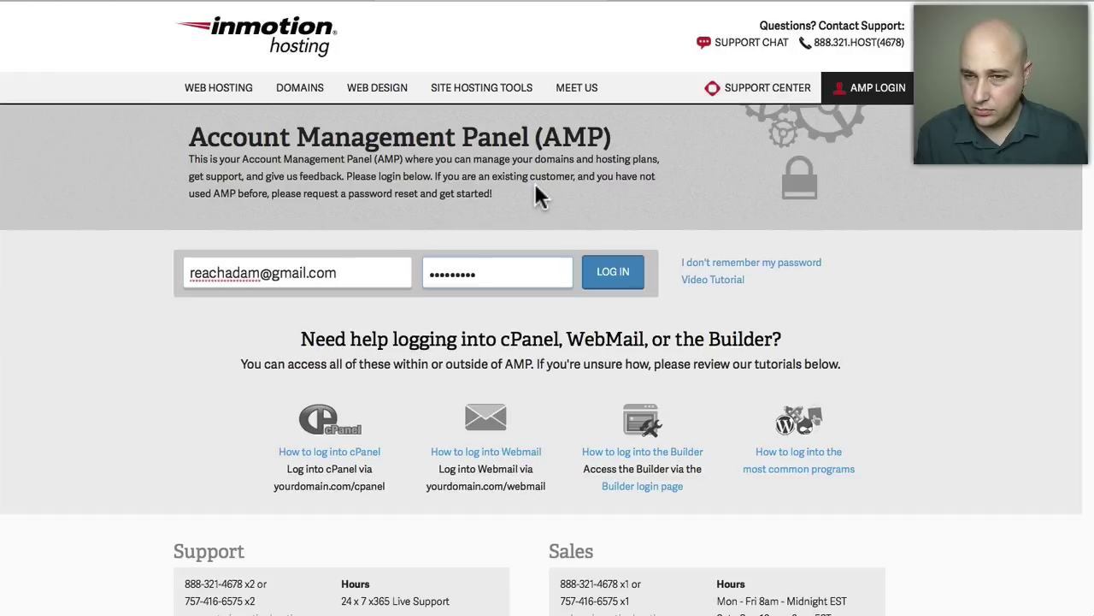
key("Return")
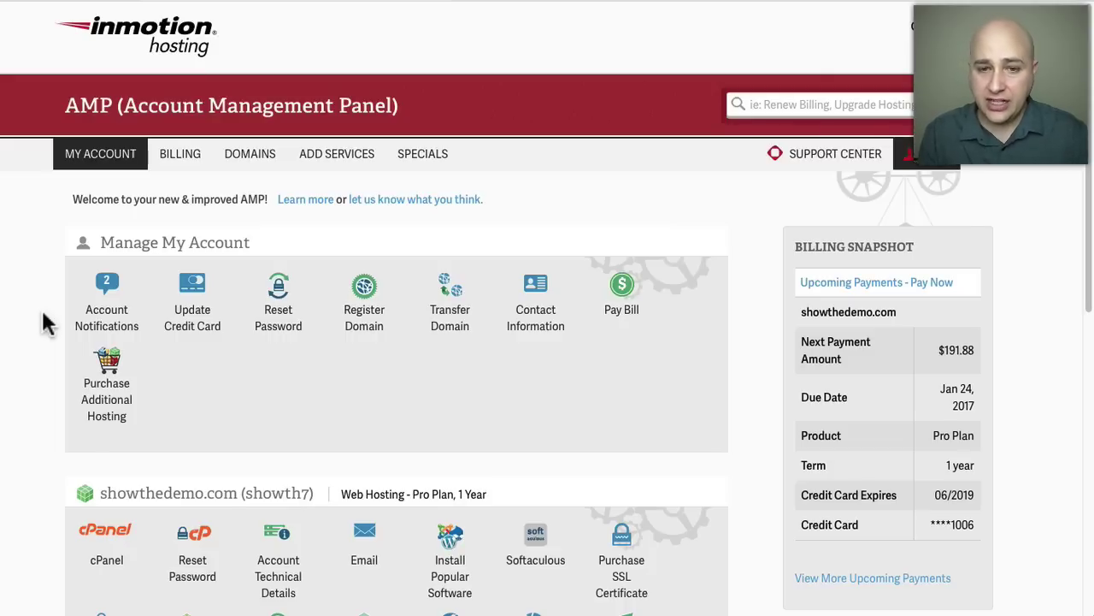
Scroll to the showthedemo.com hosting section and launch its cPanel.
scroll(47, 308, "down", 5)
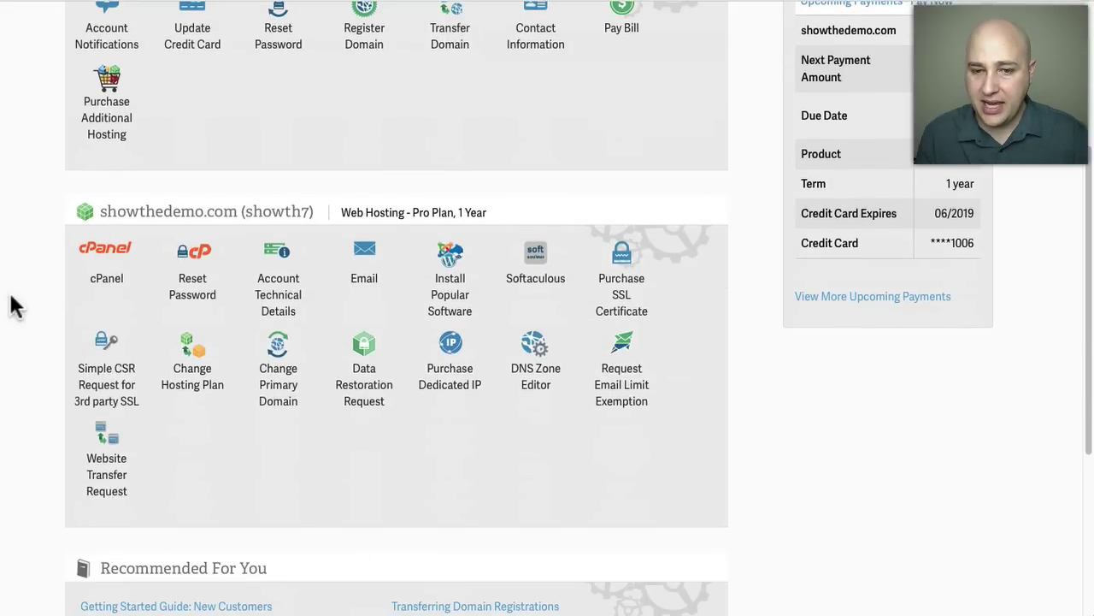
left_click(114, 267)
left_click(108, 250)
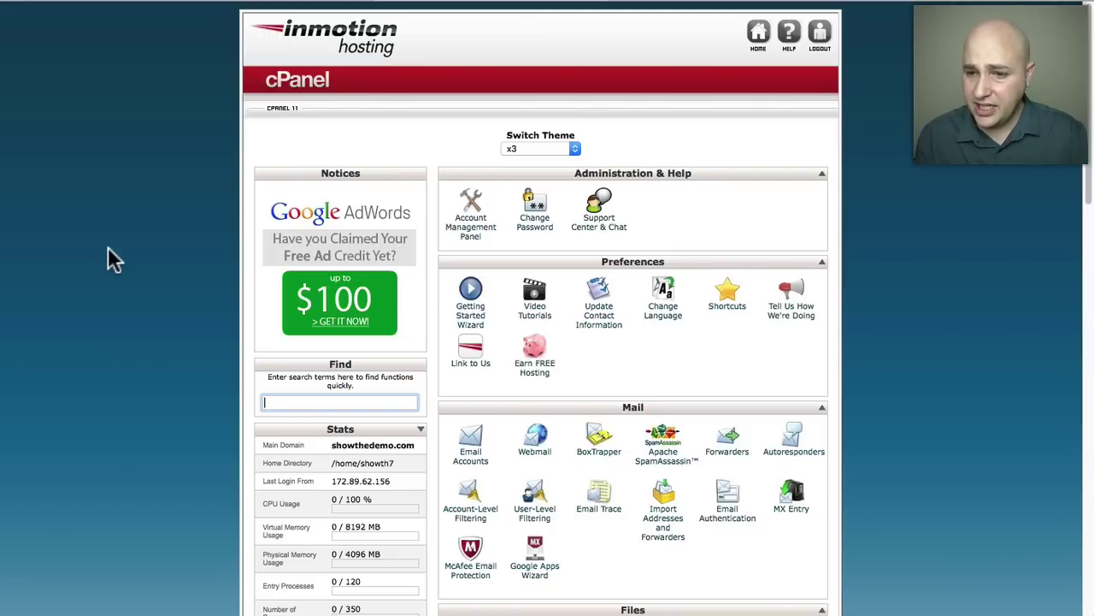
Scroll cPanel down to Top Applications, showing WordPress, Joomla 2.5, Drupal 7 and PrestaShop.
scroll(201, 225, "down", 10)
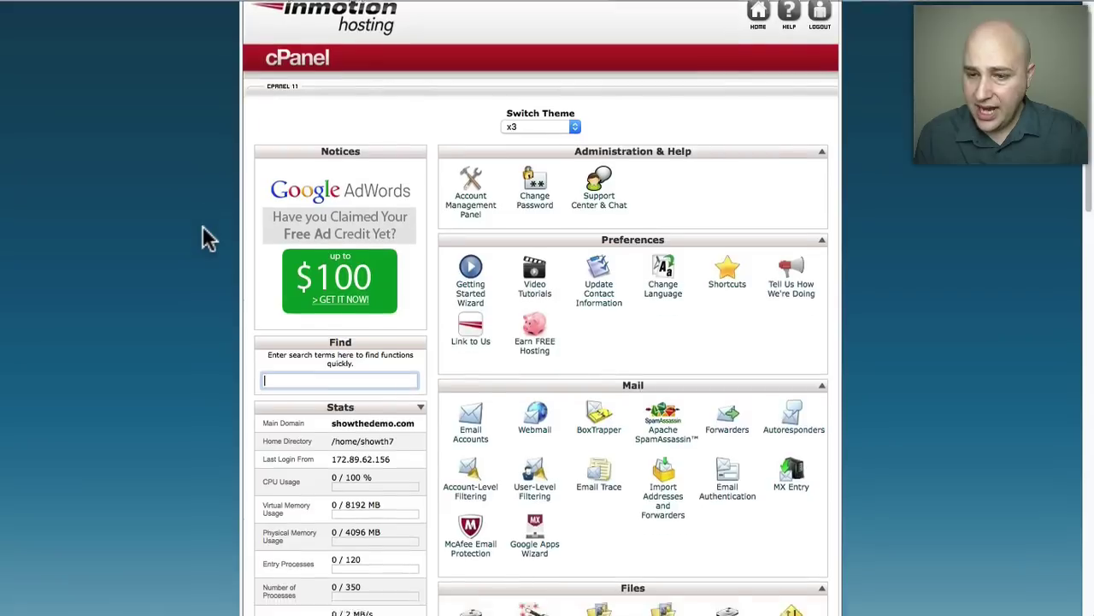
scroll(209, 238, "down", 5)
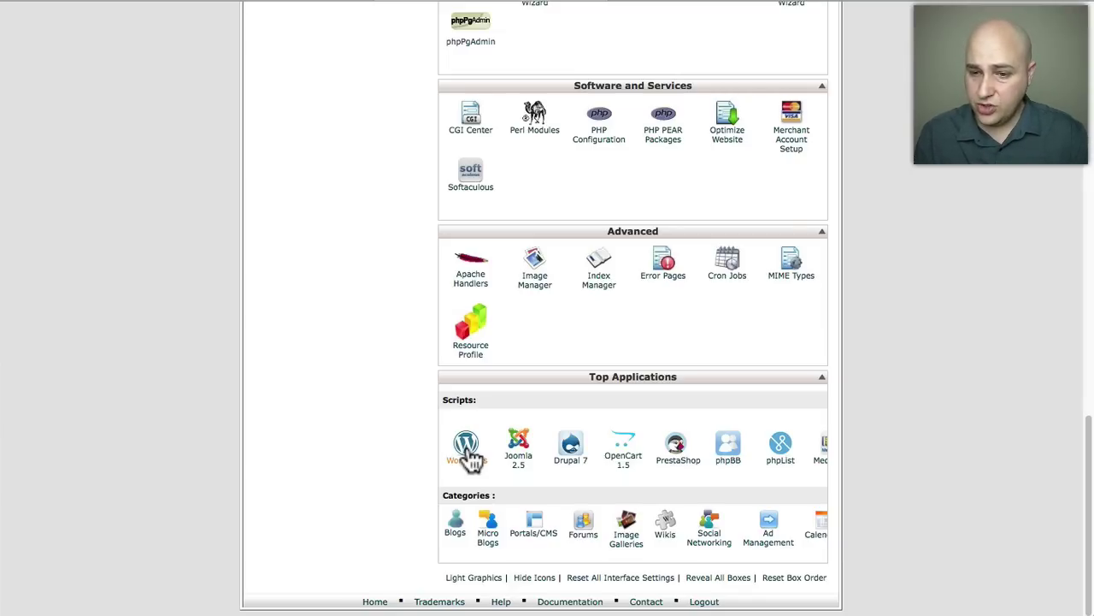
Open WordPress from Top Applications and bring up its 4.4.1 Install settings form.
left_click(467, 448)
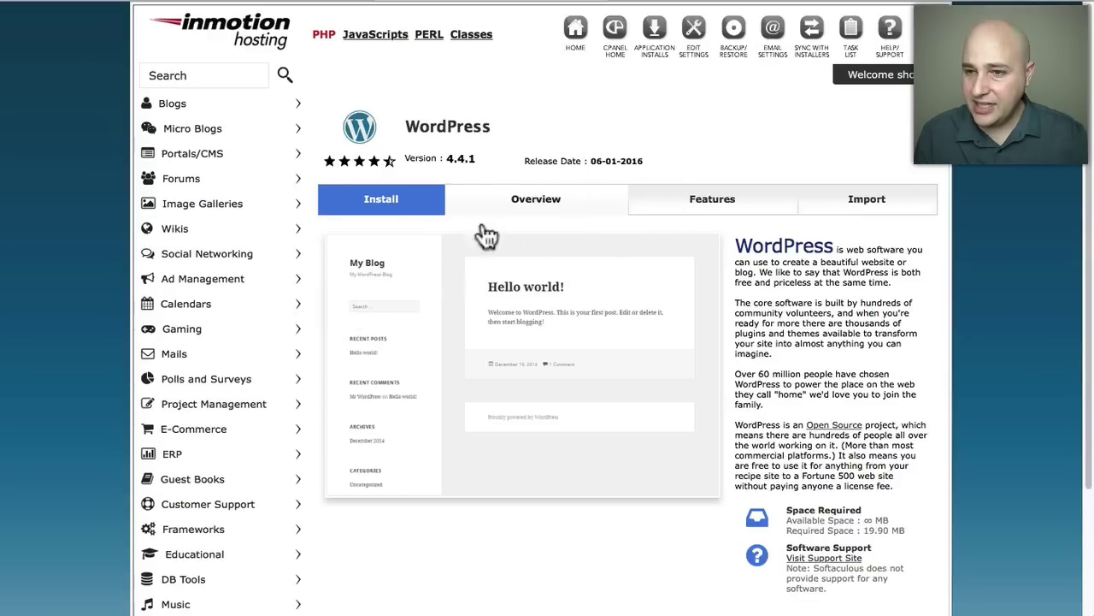
left_click(381, 212)
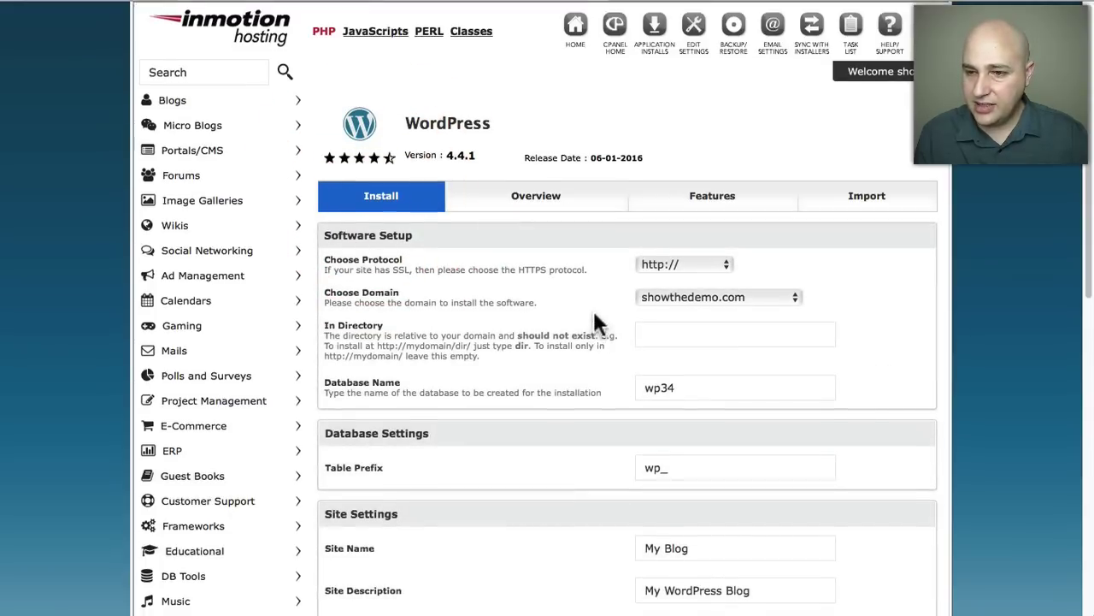
scroll(594, 314, "down", 3)
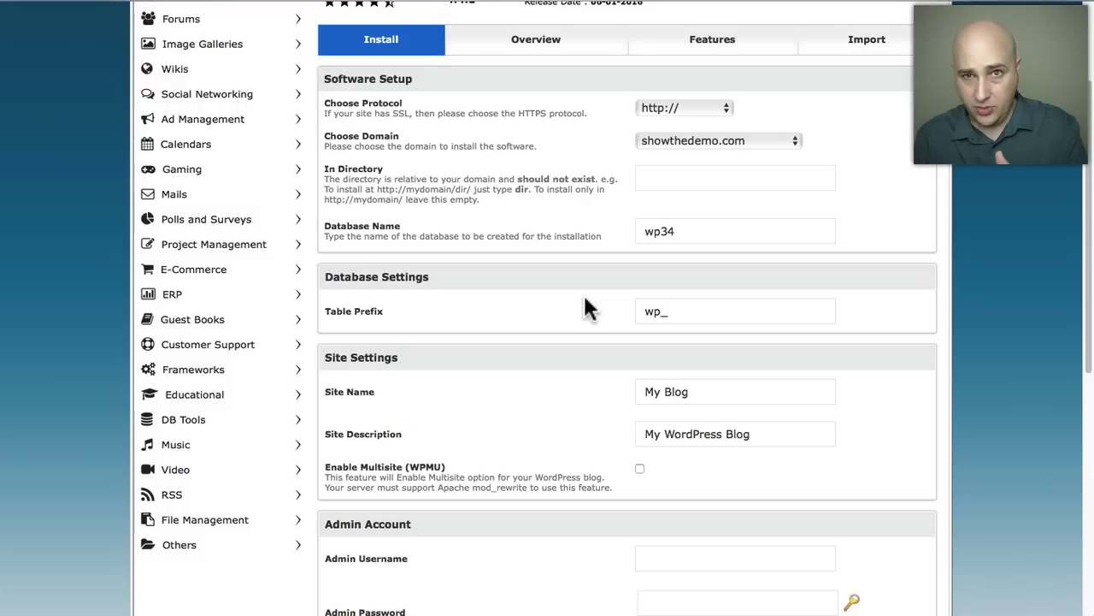
left_click(648, 236)
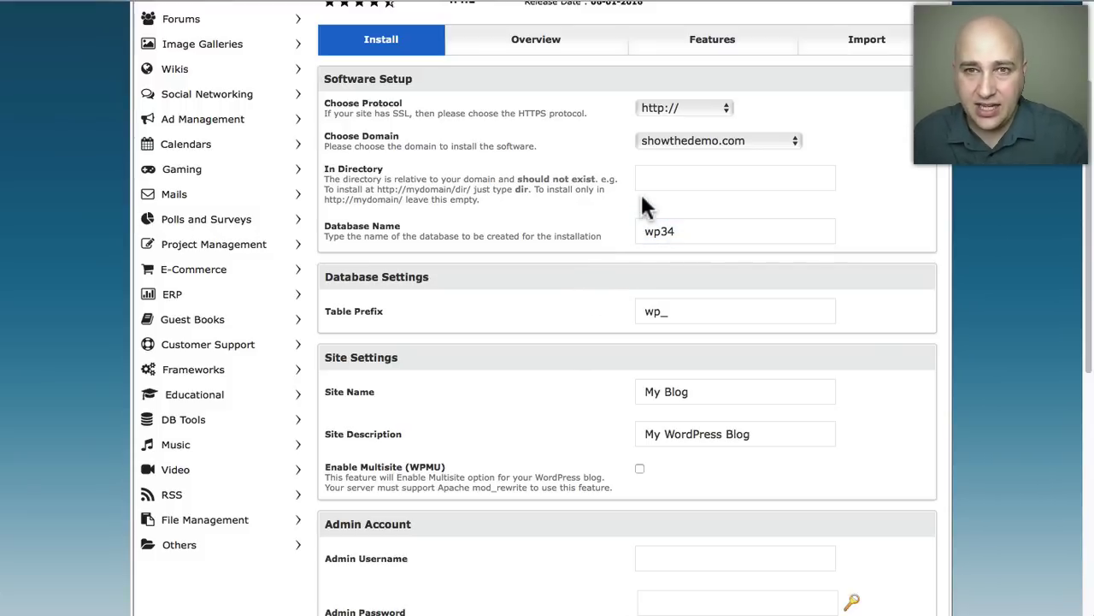
left_click(680, 107)
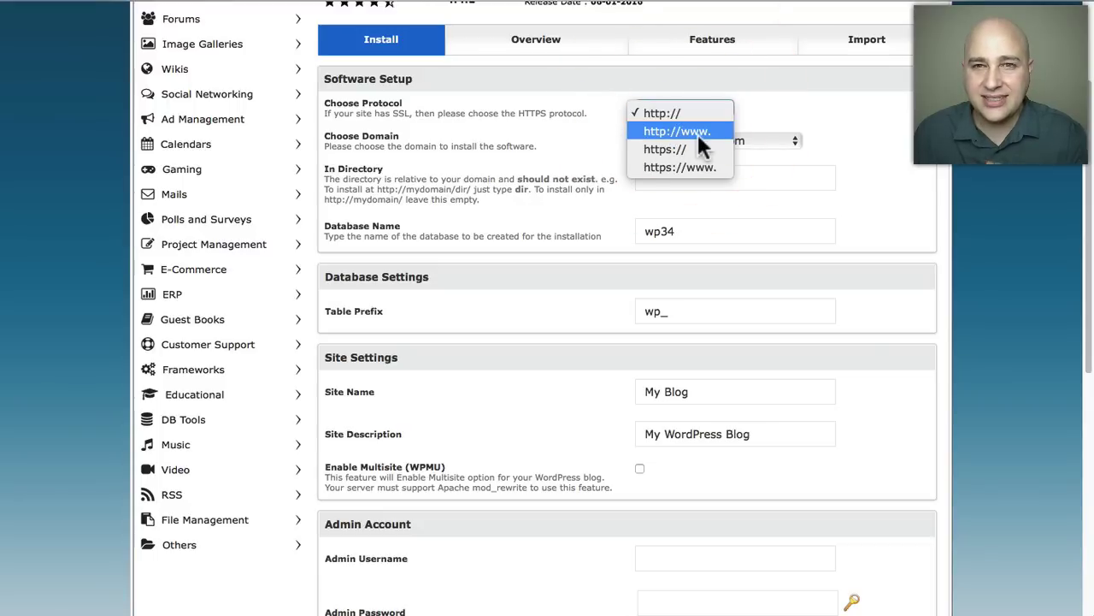
left_click(698, 133)
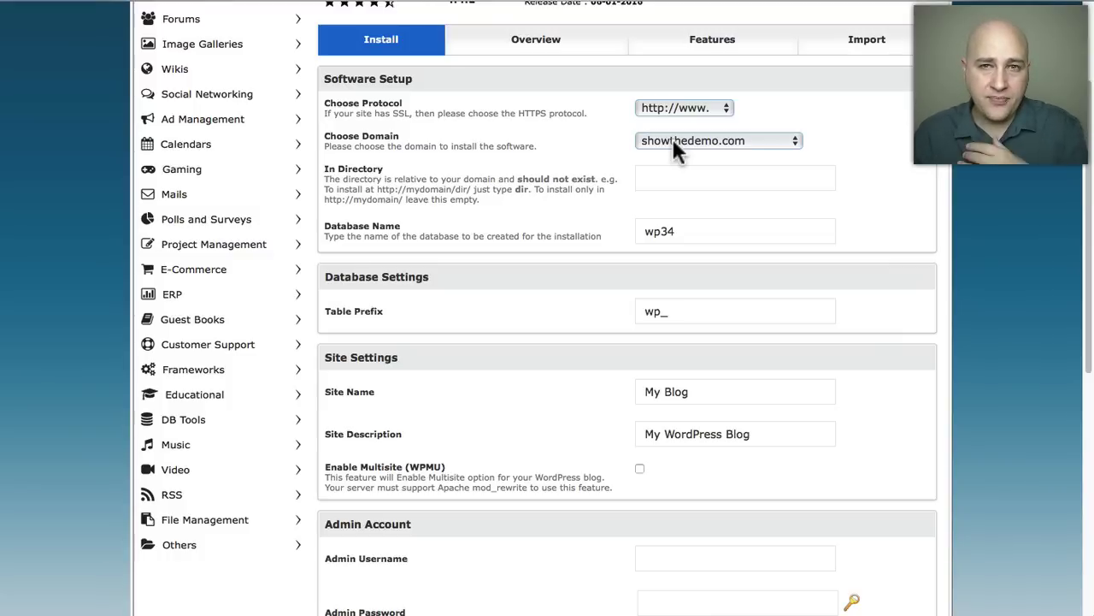
left_click(673, 148)
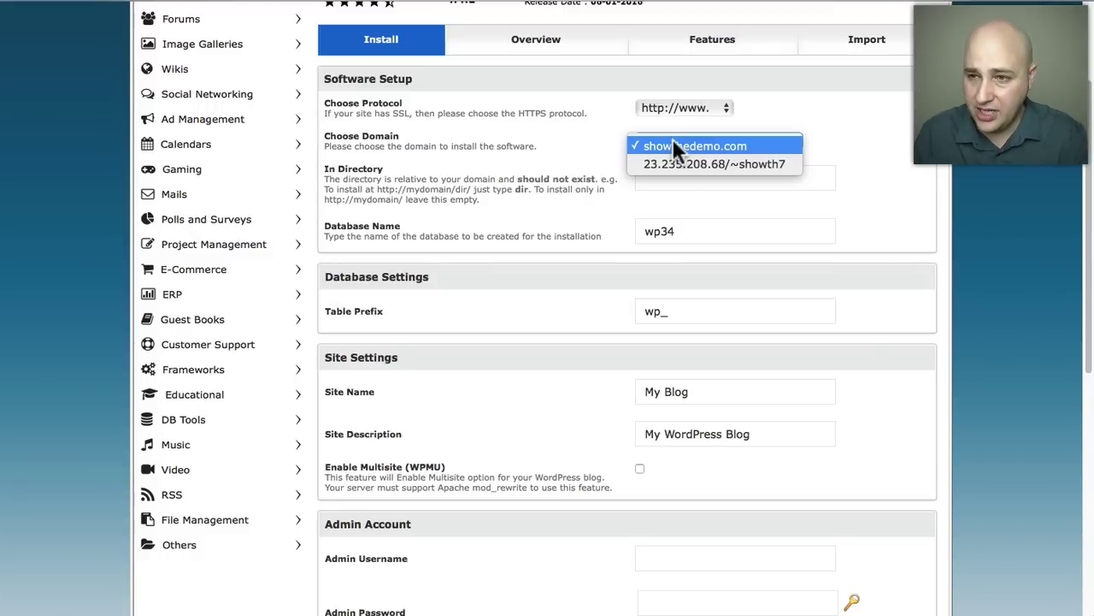
left_click(674, 147)
left_click(598, 190)
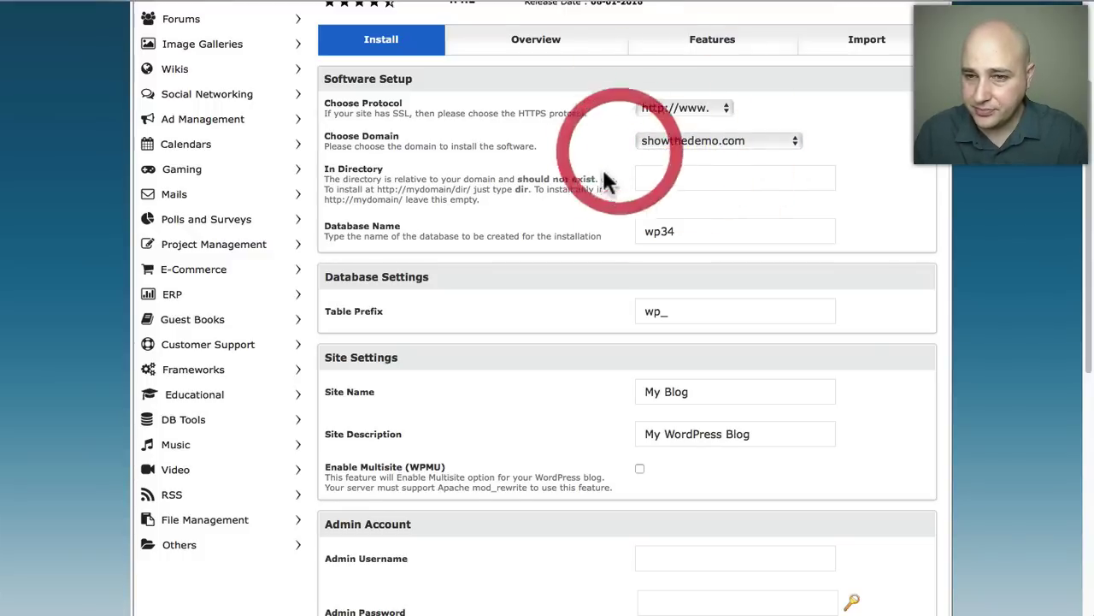
scroll(598, 184, "down", 1)
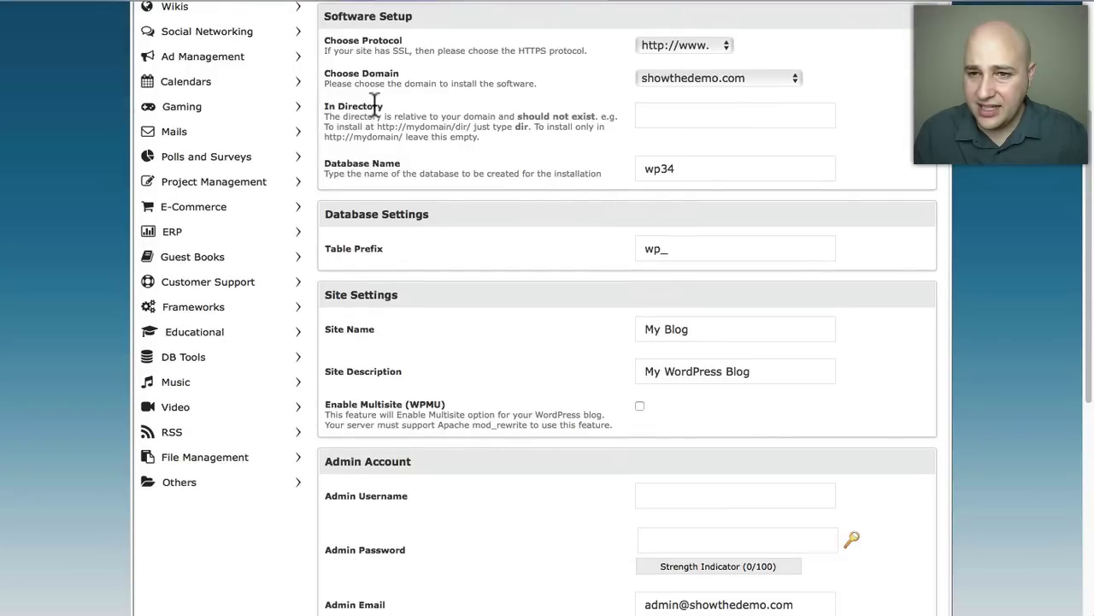
left_click(674, 114)
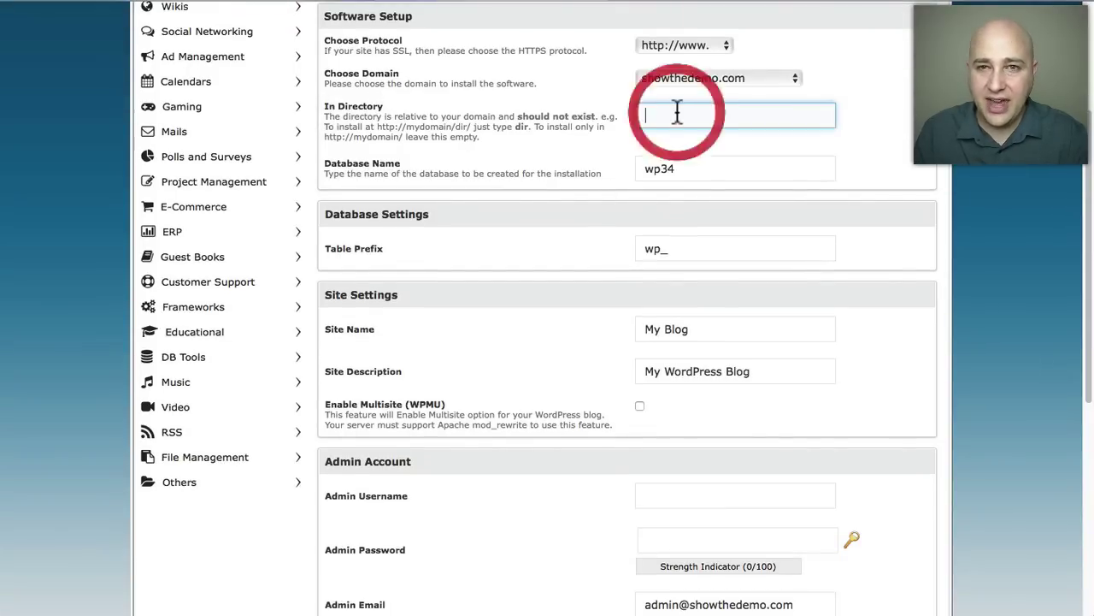
scroll(567, 180, "down", 1)
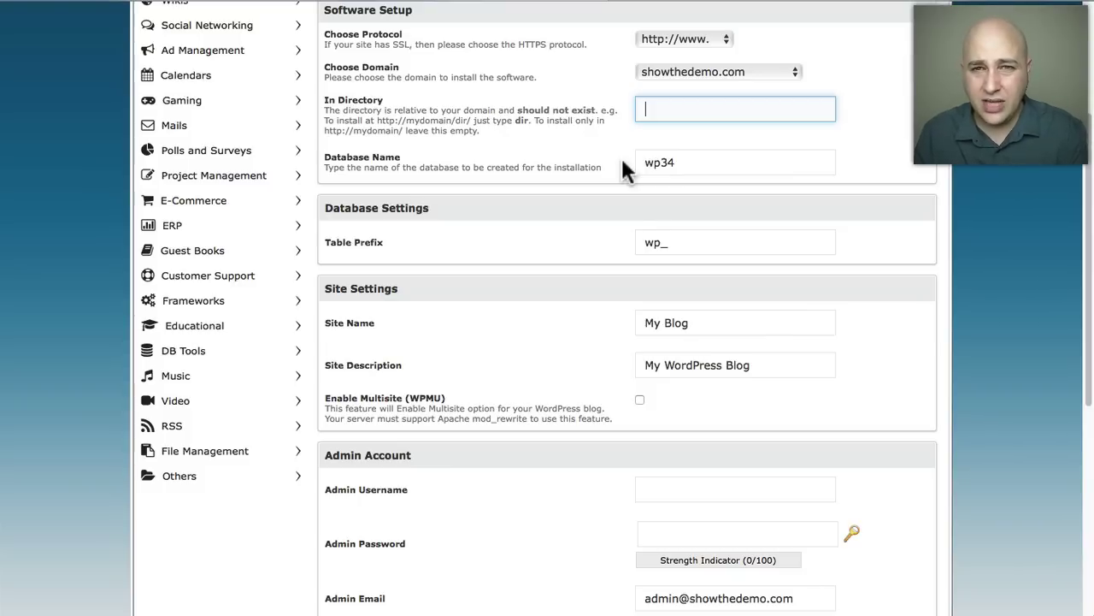
scroll(608, 192, "down", 3)
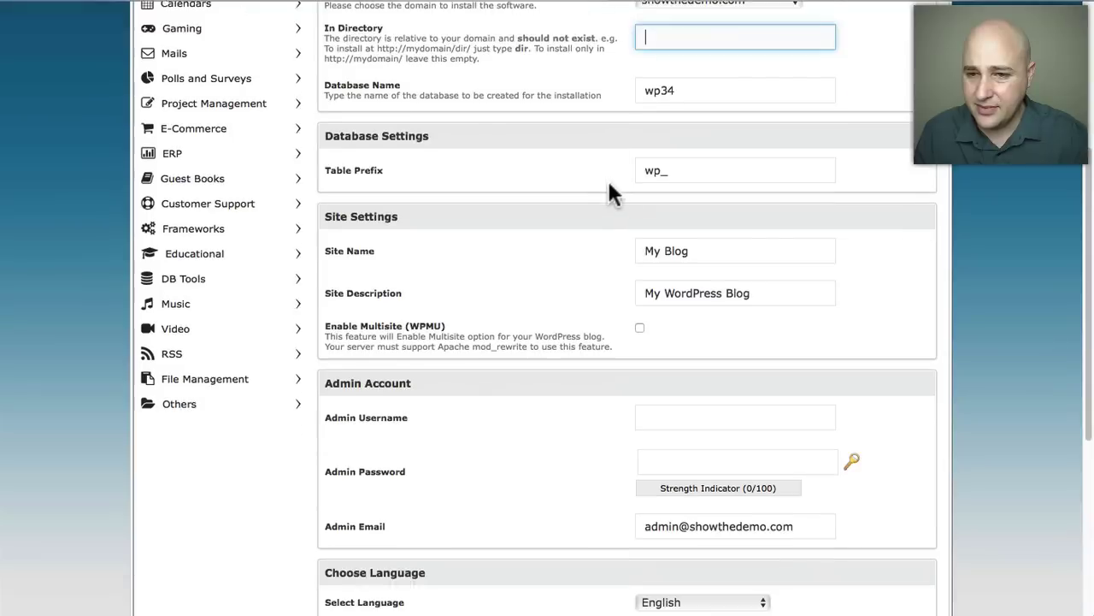
scroll(607, 206, "down", 2)
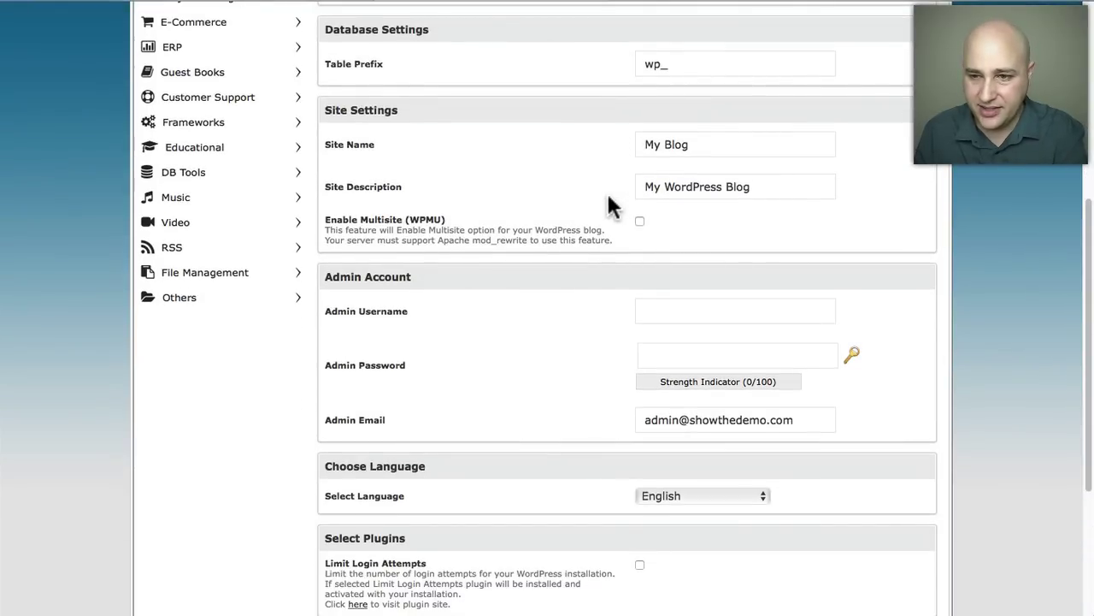
scroll(610, 207, "down", 3)
scroll(392, 222, "down", 2)
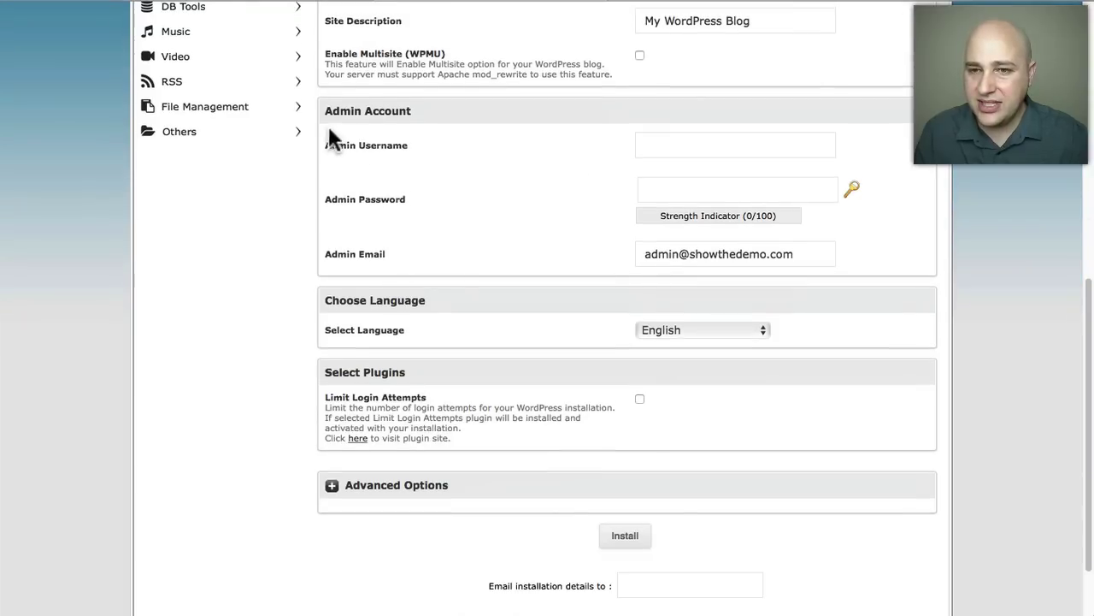
left_click(665, 137)
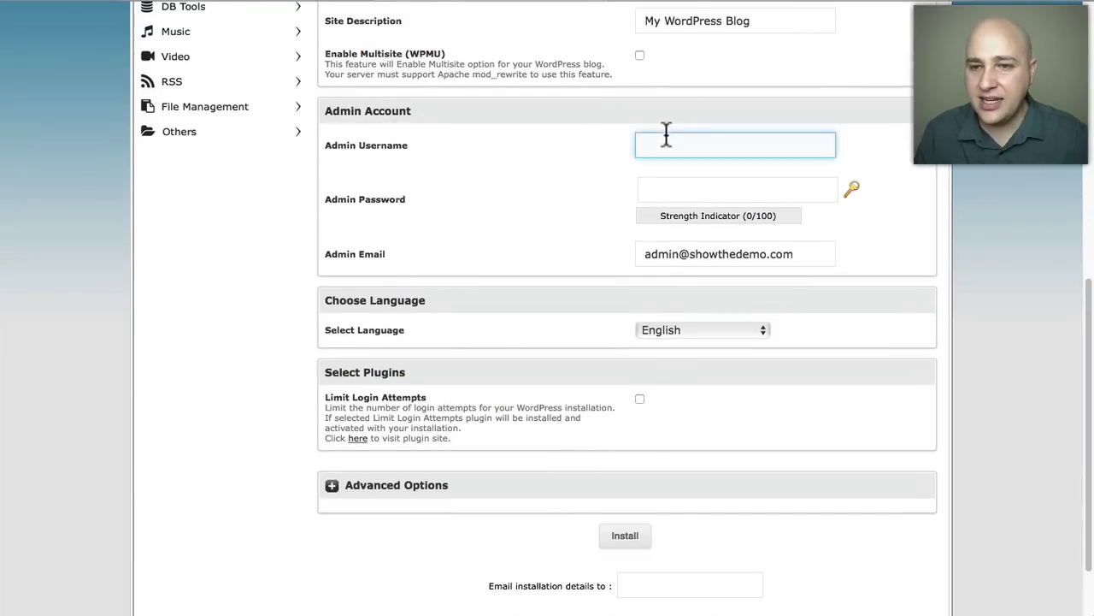
left_click(672, 183)
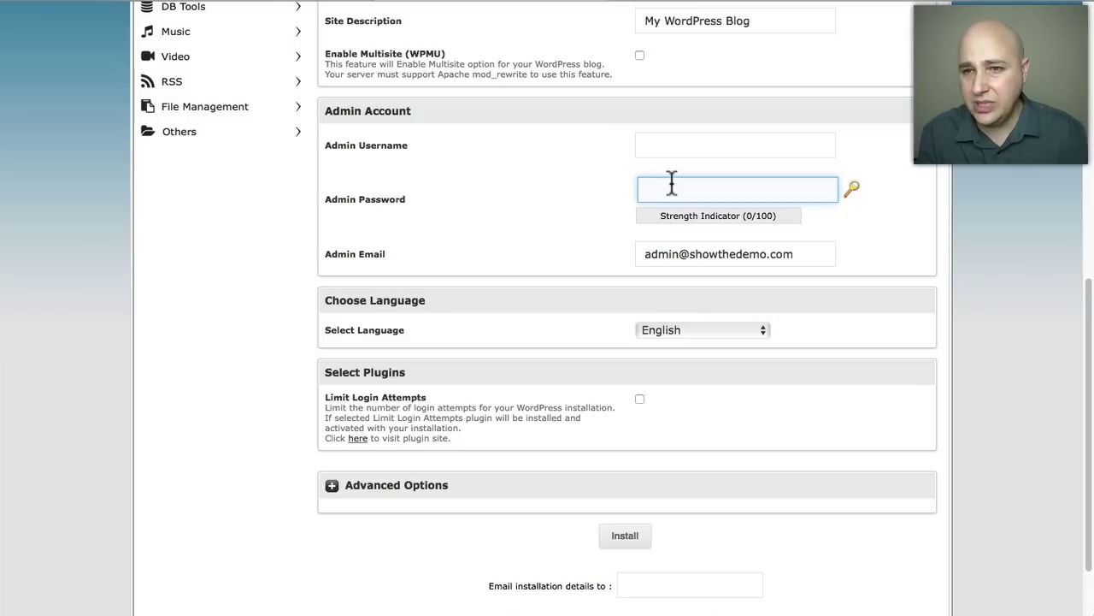
scroll(596, 134, "down", 1)
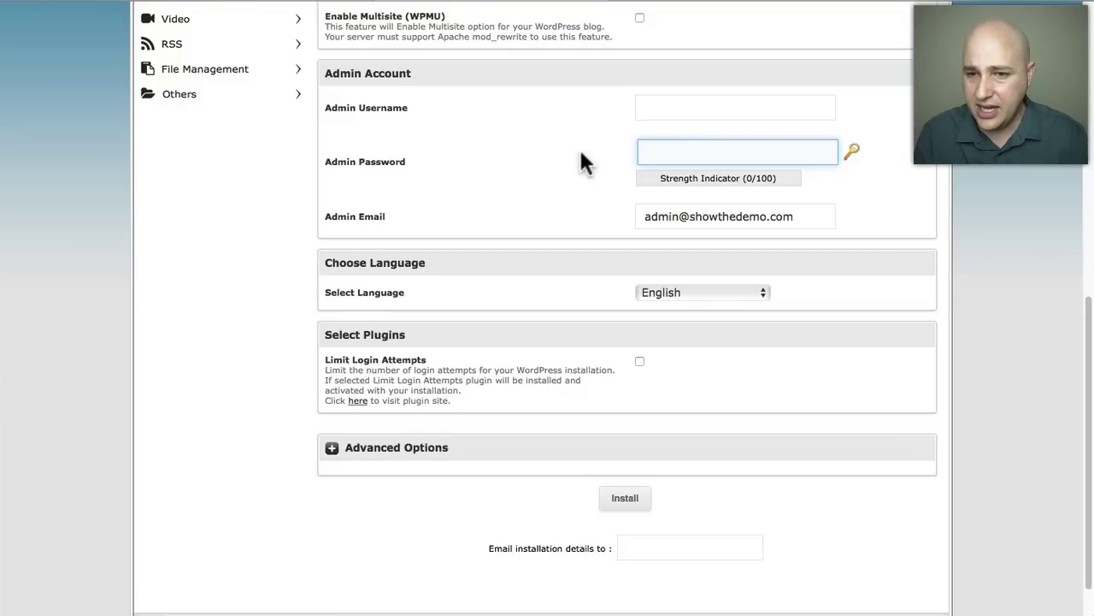
left_click(337, 220)
triple_click(337, 221)
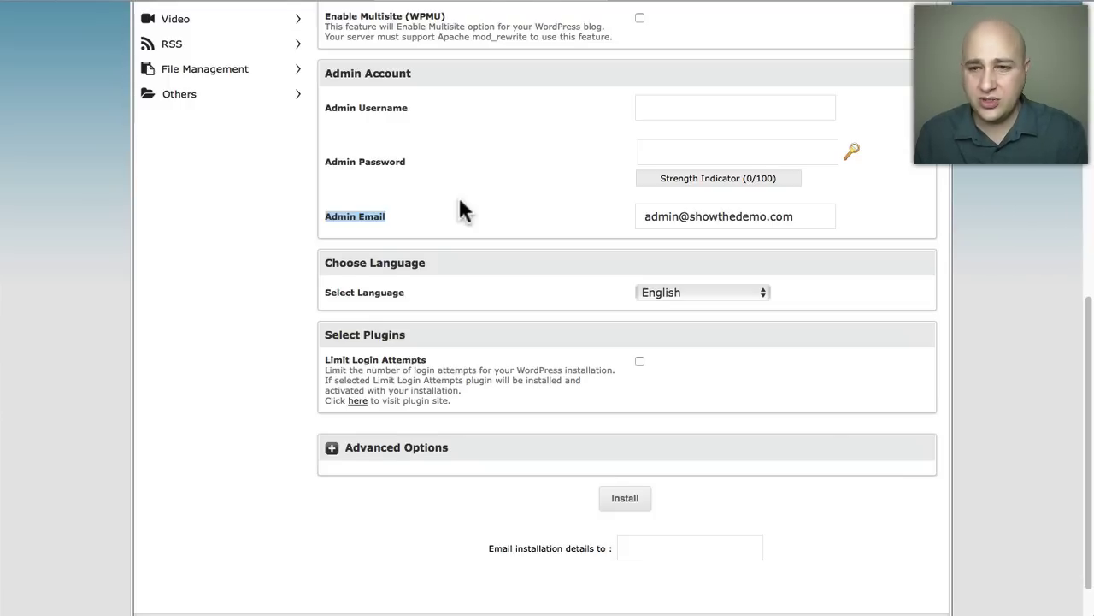
scroll(488, 236, "down", 1)
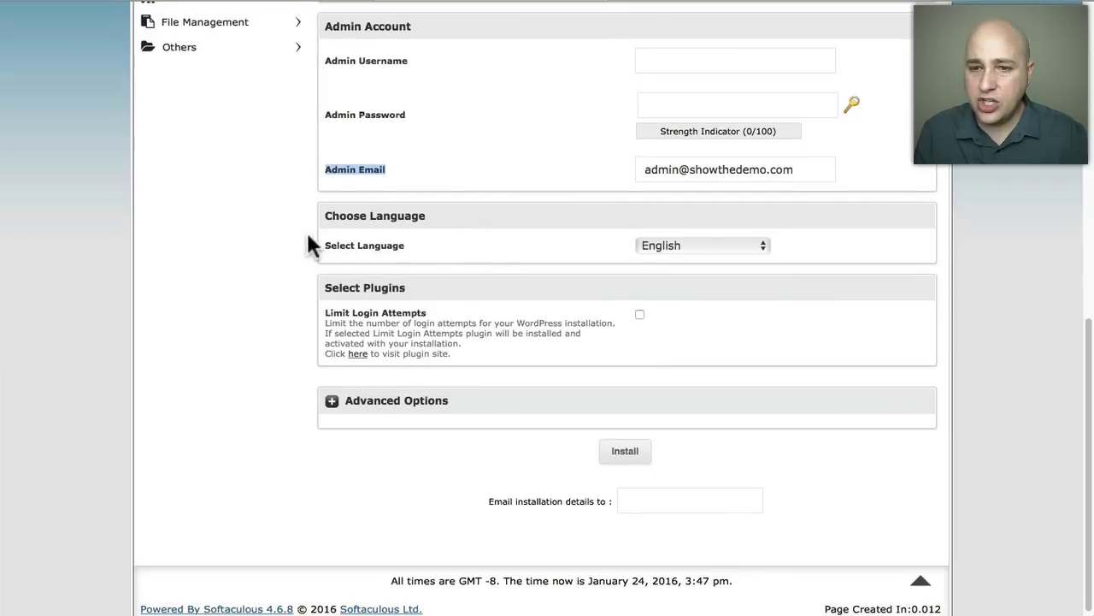
left_click(709, 246)
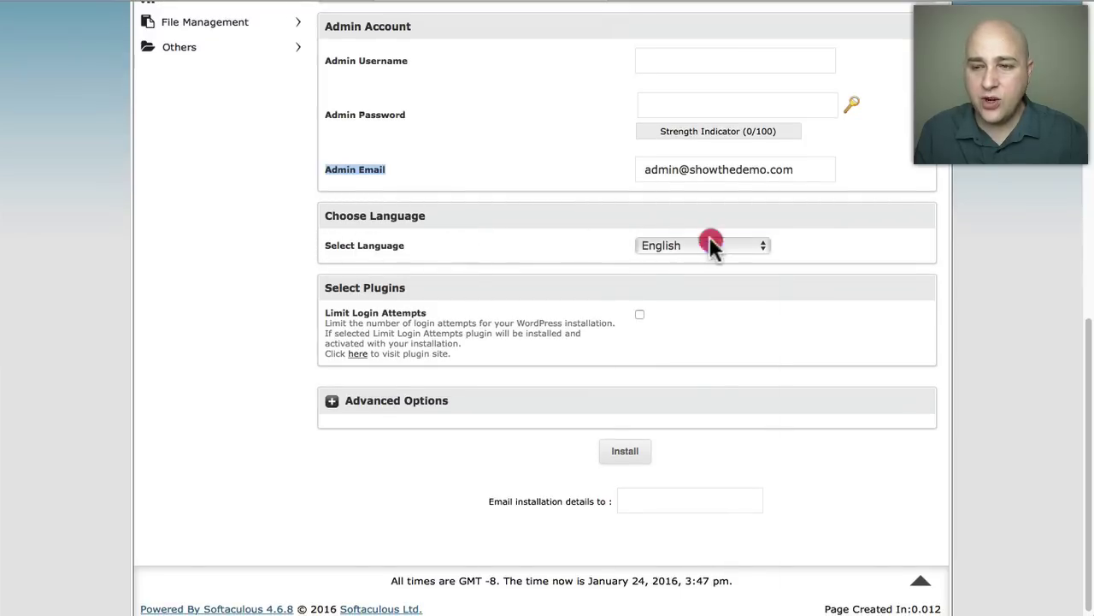
left_click(609, 231)
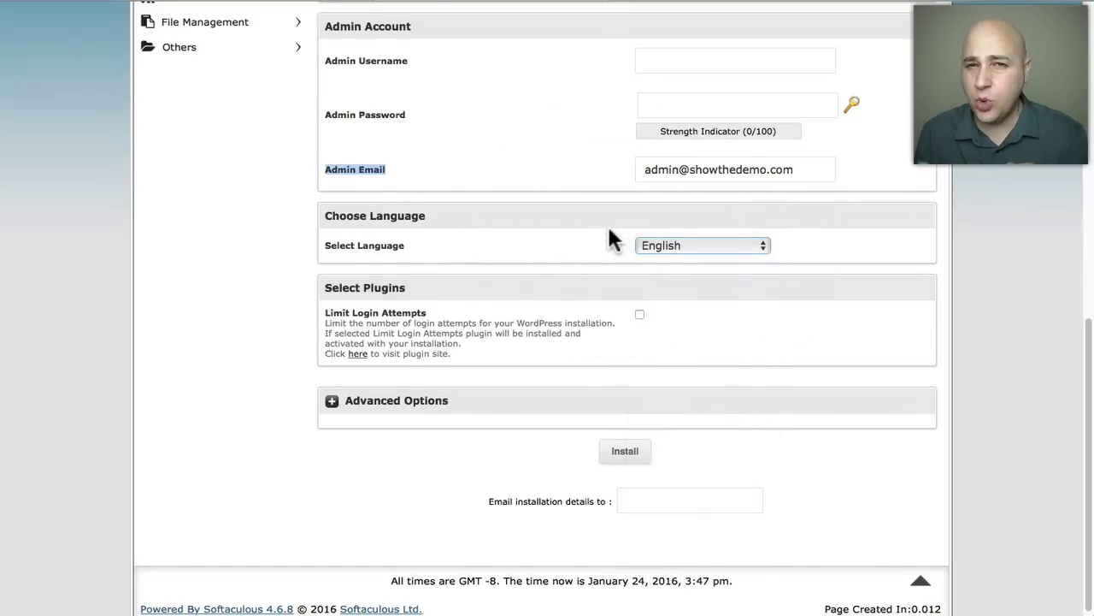
scroll(609, 229, "down", 1)
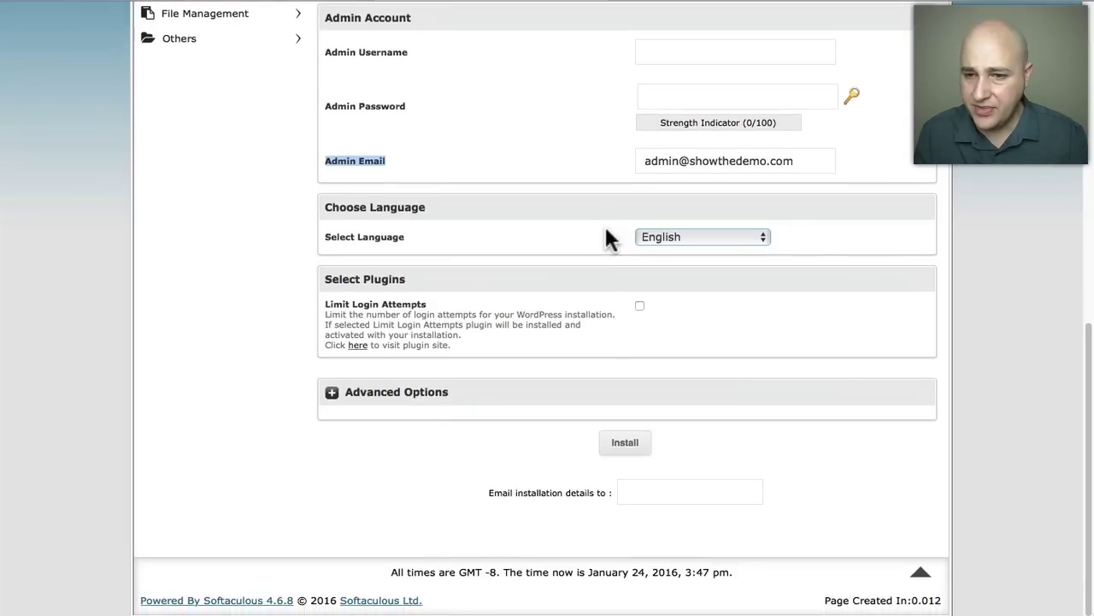
Expand Advanced Options and enable Auto Upgrade for WordPress, its plugins and its themes.
left_click(332, 393)
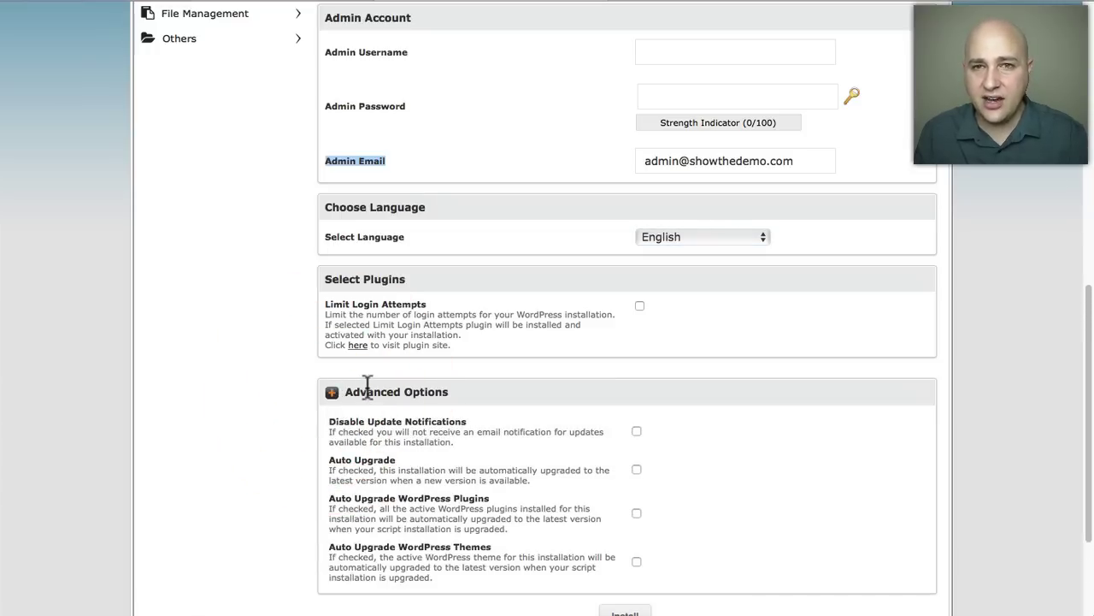
scroll(524, 384, "down", 3)
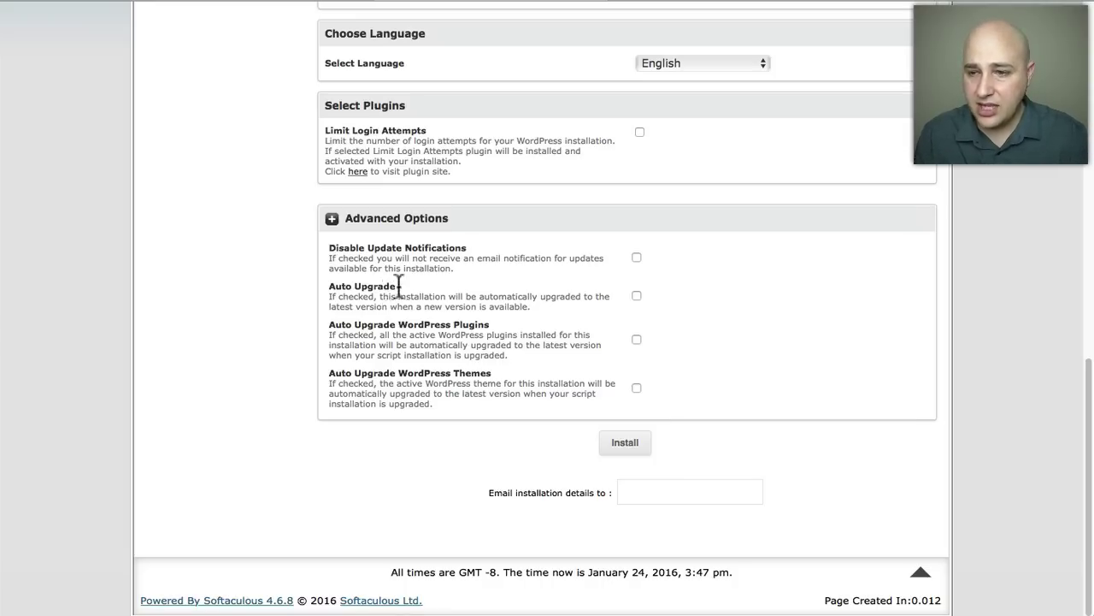
left_click(637, 296)
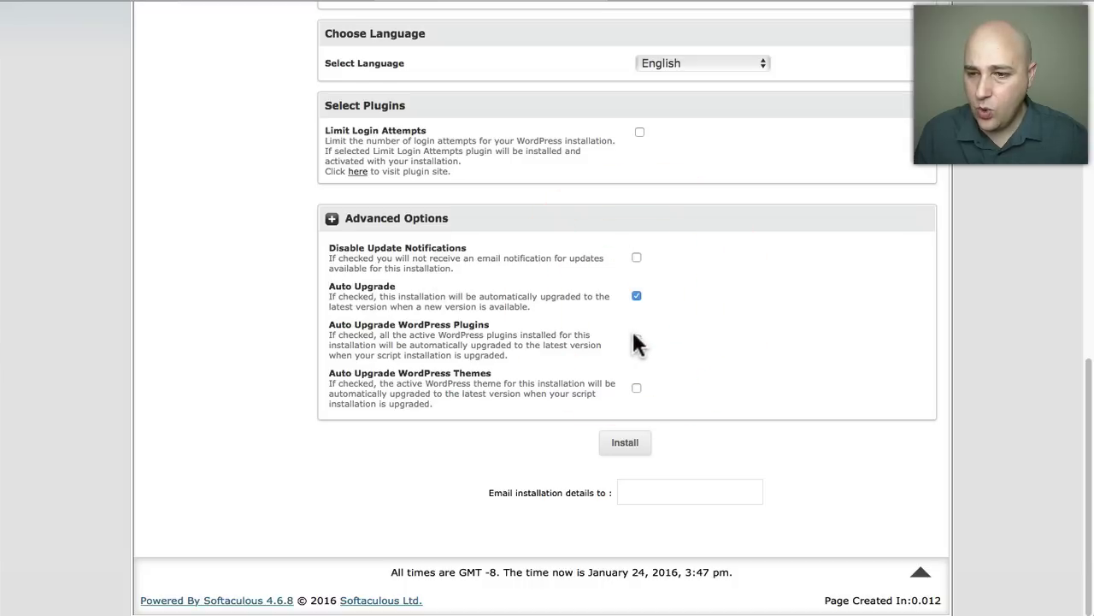
left_click(636, 340)
left_click(637, 389)
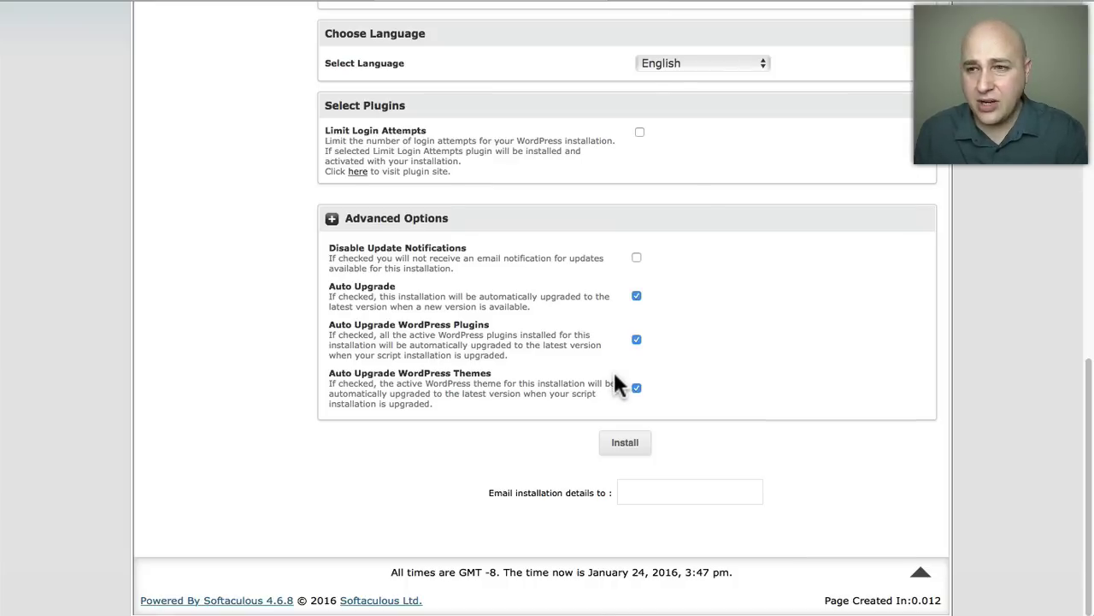
Return to Software Setup and tick Overwrite Files so the existing .htaccess can be replaced.
scroll(614, 374, "up", 2)
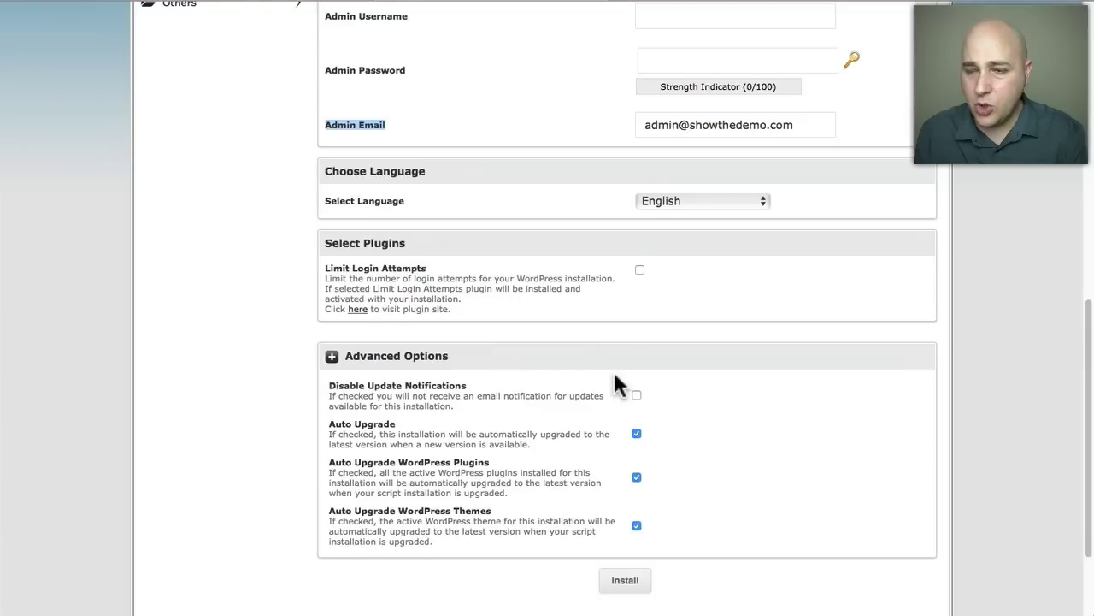
scroll(614, 374, "up", 3)
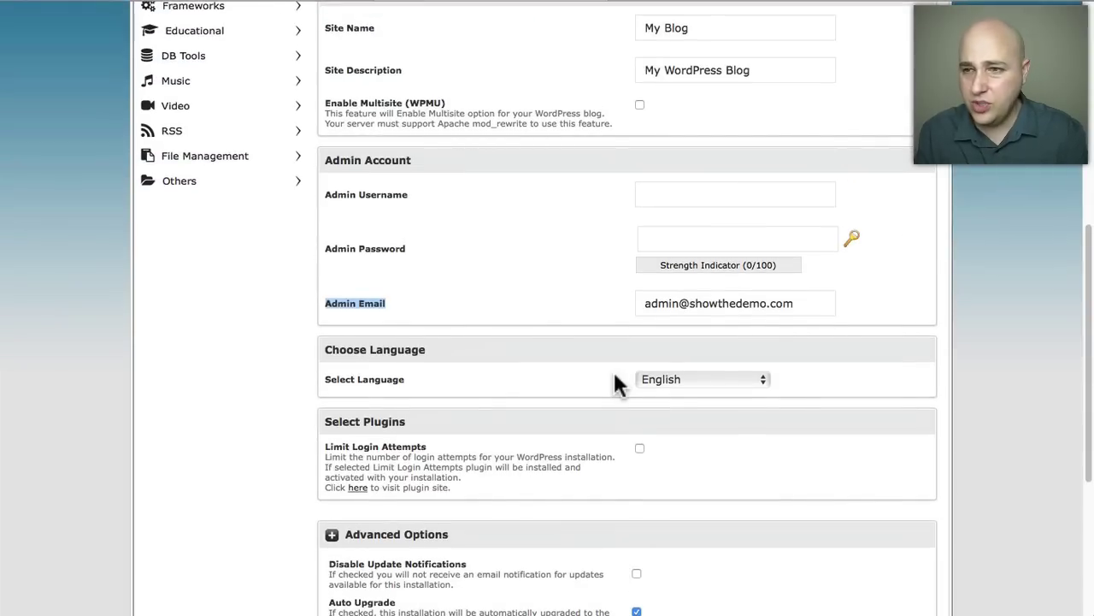
scroll(617, 382, "up", 10)
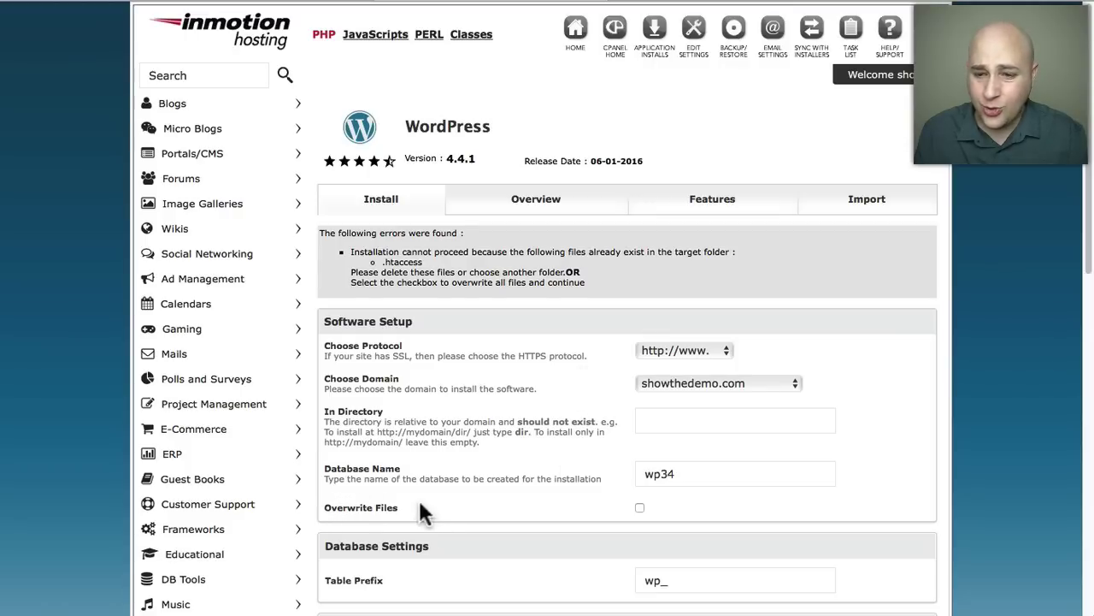
left_click(639, 507)
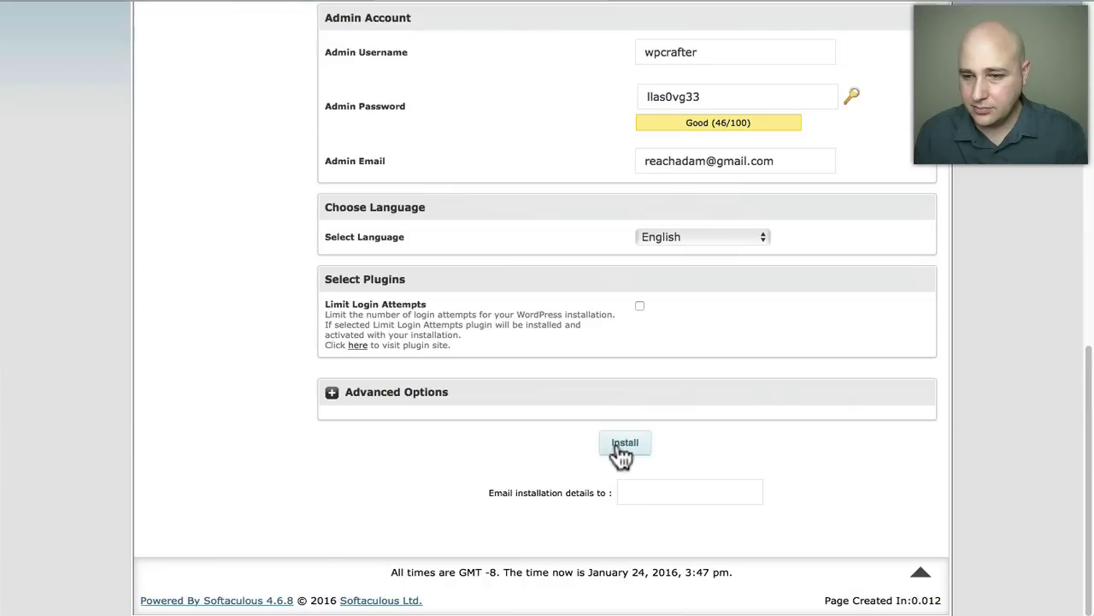
left_click(620, 443)
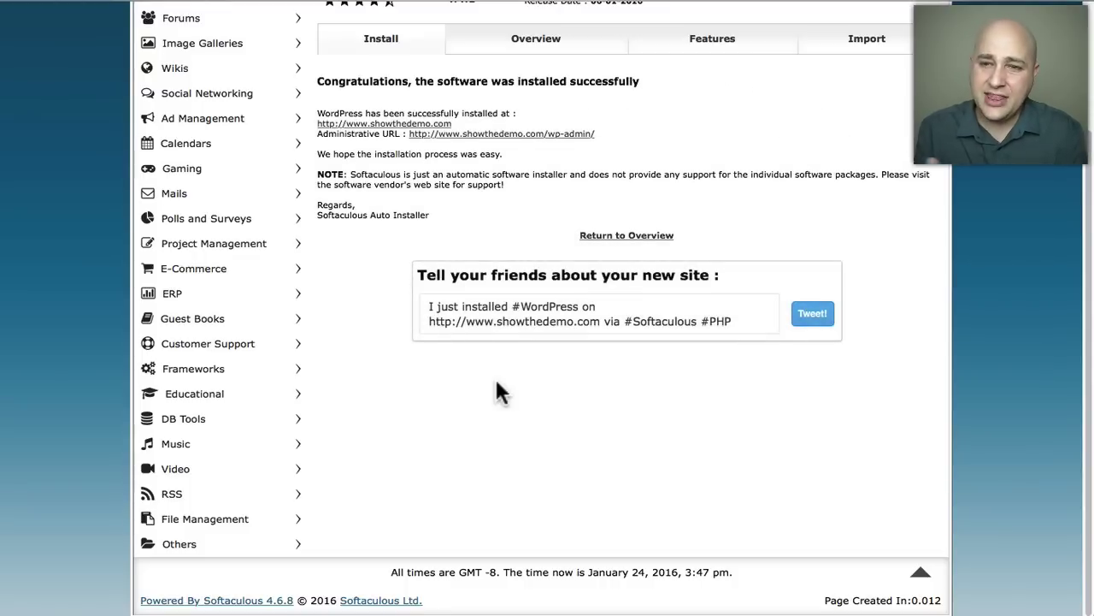
scroll(496, 384, "up", 3)
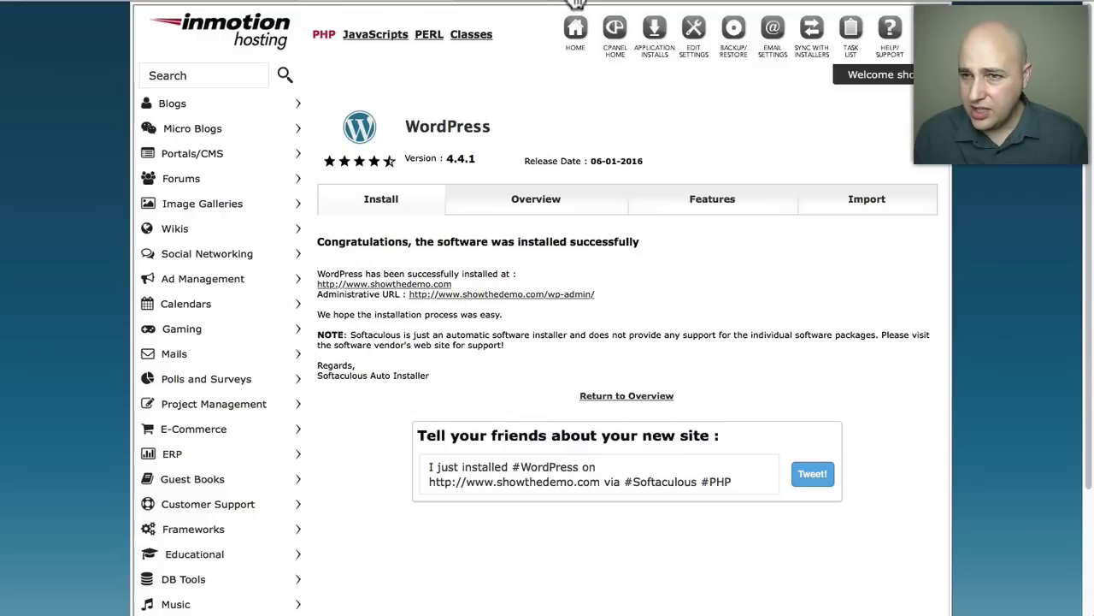
left_click(534, 2)
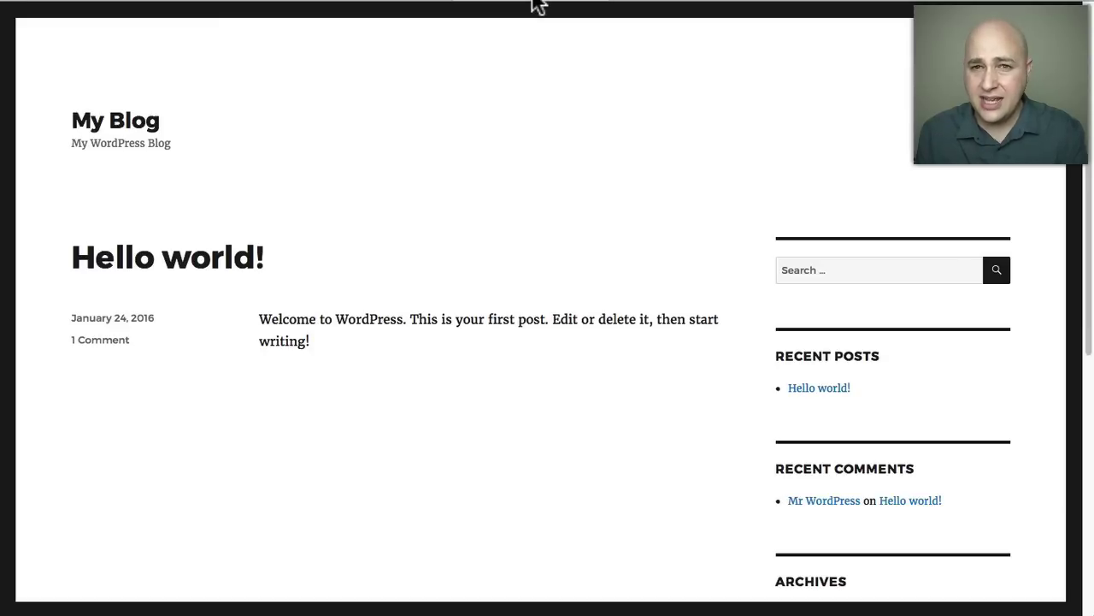
Open the blog's wp-admin login and sign in to the WordPress 4.4.1 Dashboard.
left_click(684, 2)
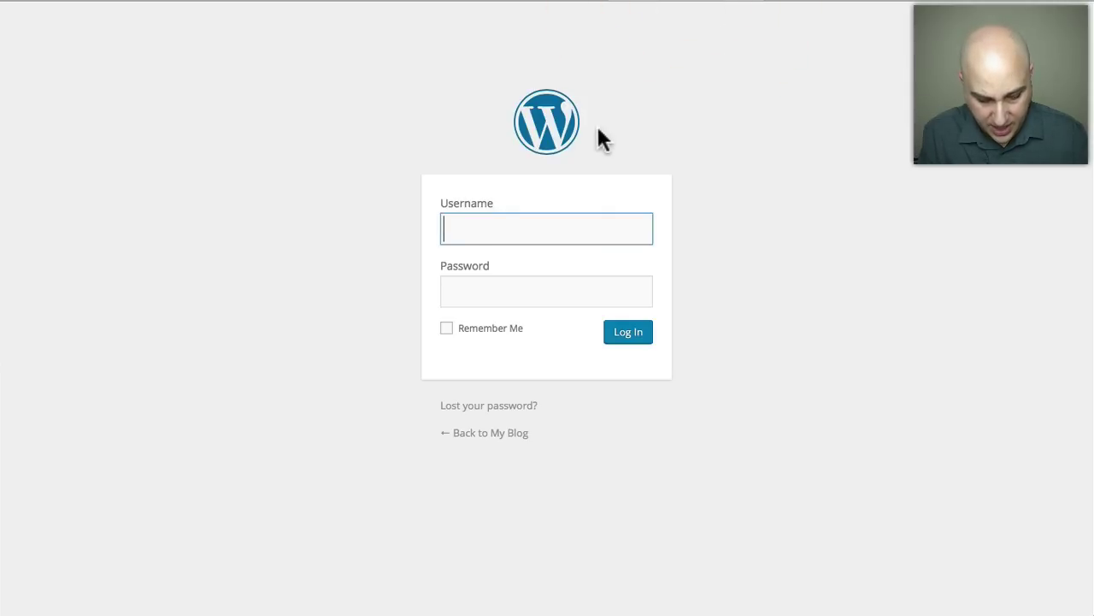
left_click(604, 86)
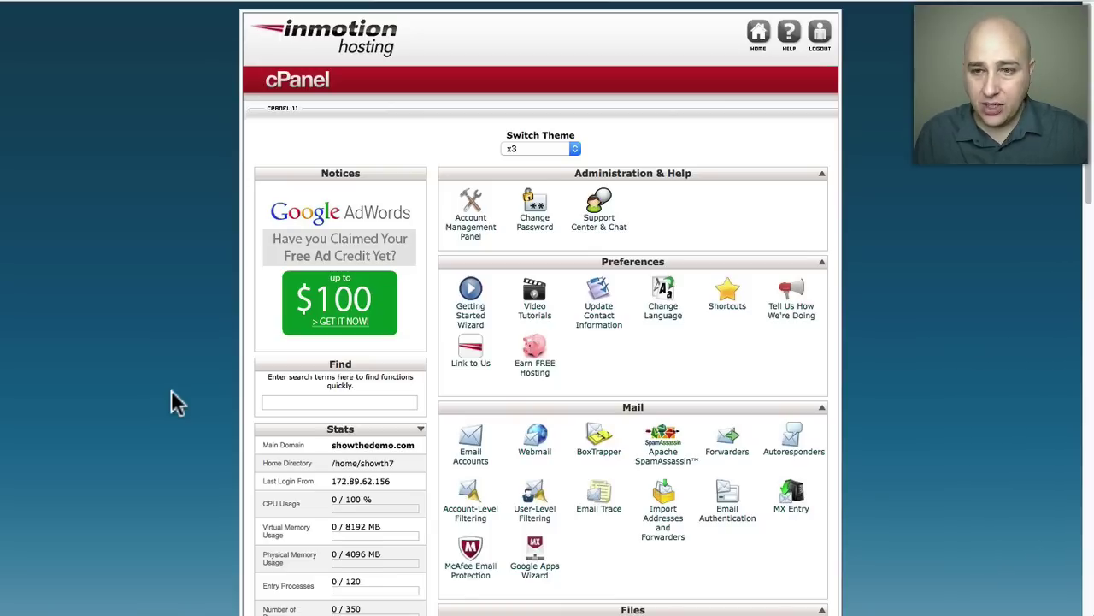
Open WordPress from Top Applications and find the showthedemo.com install under Current Installations.
scroll(227, 367, "down", 15)
scroll(227, 367, "down", 5)
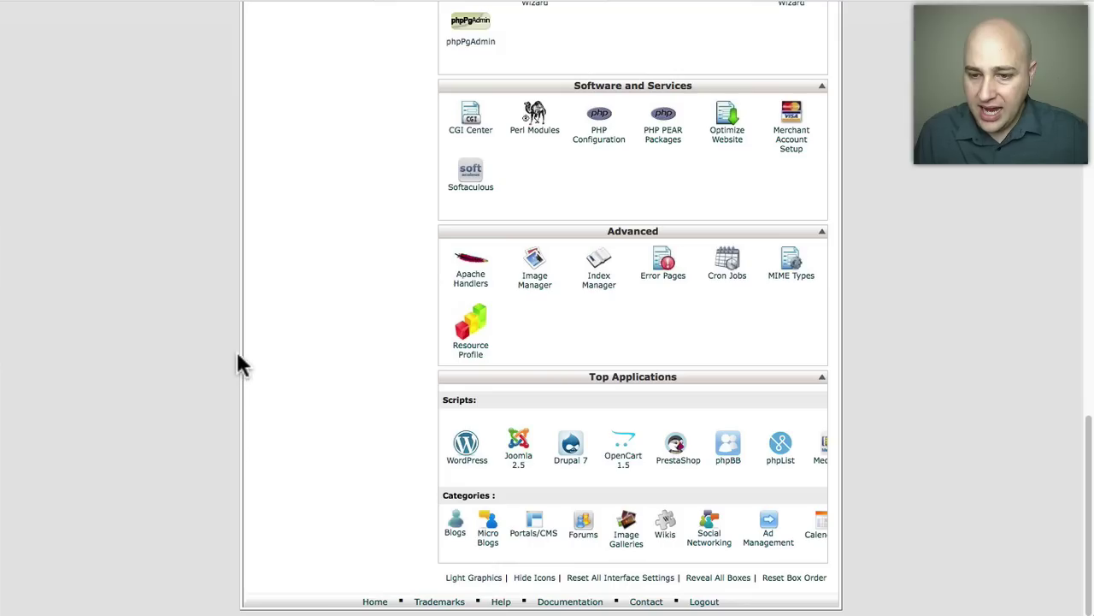
left_click(465, 446)
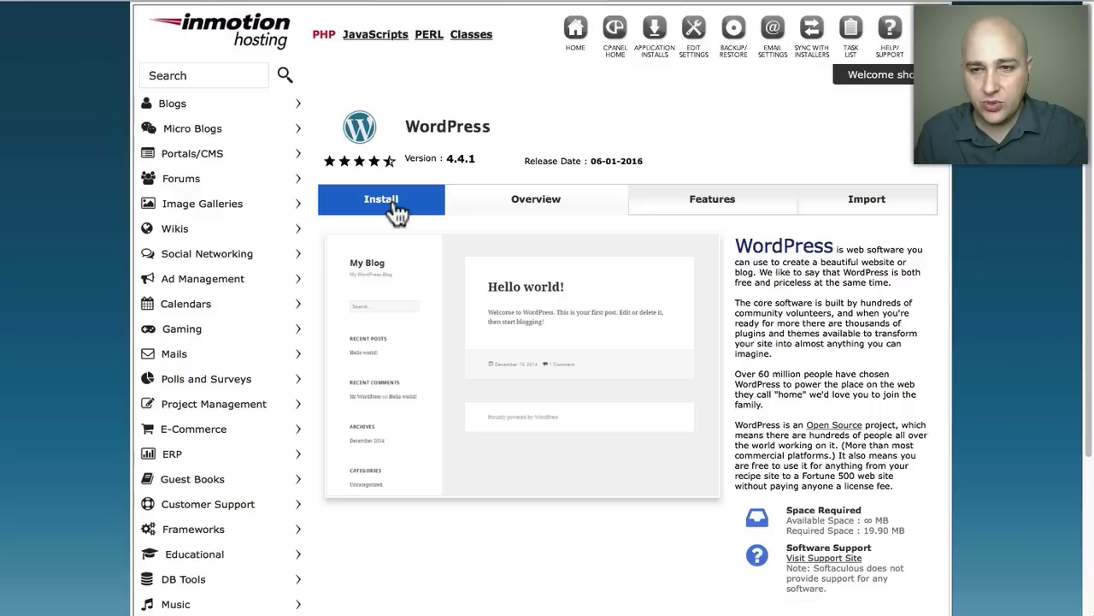
scroll(490, 220, "down", 5)
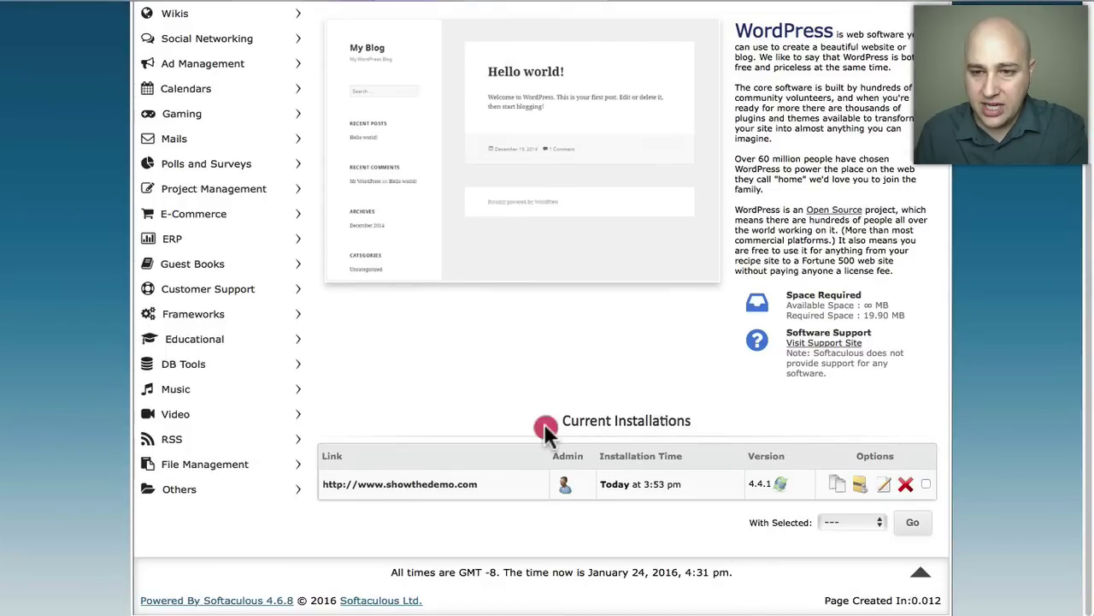
left_click_drag(544, 423, 699, 419)
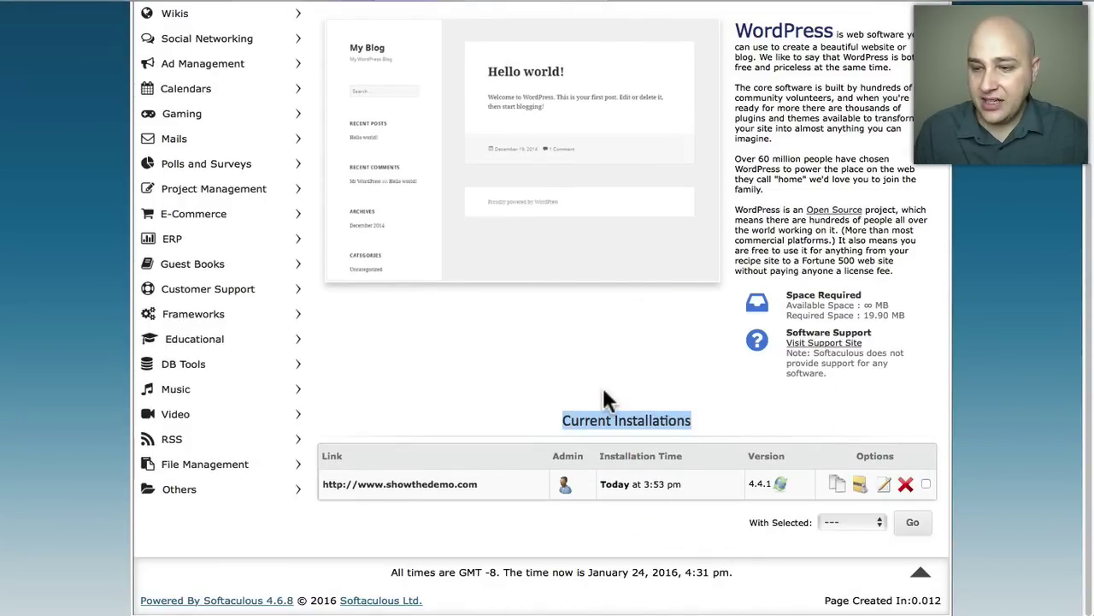
left_click(603, 395)
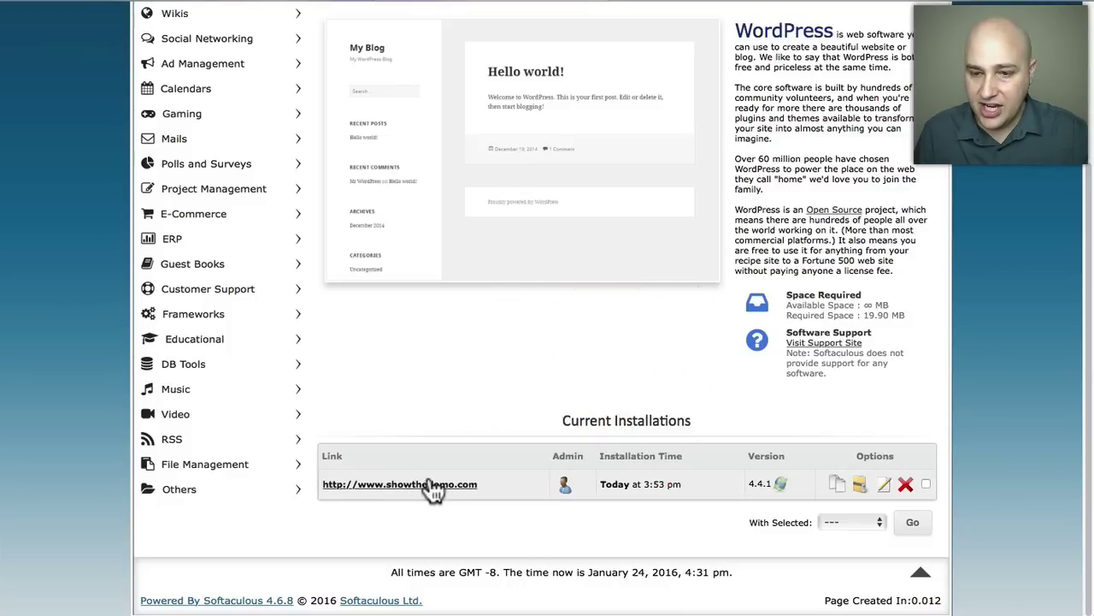
Remove the showthedemo.com WordPress installation, deleting its directory, database and database user, and confirm the removal.
left_click(905, 485)
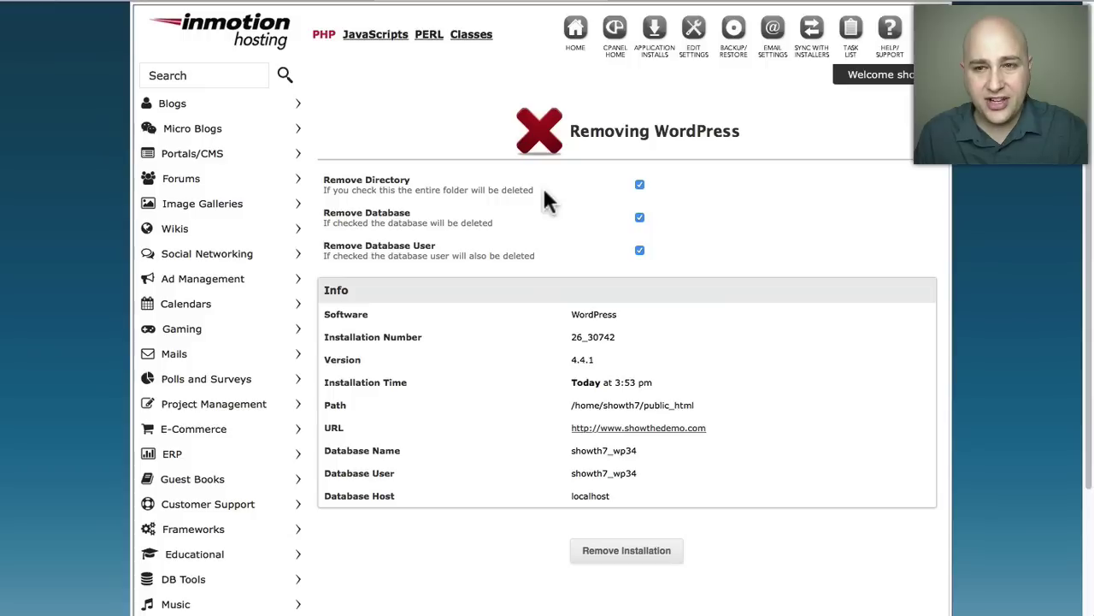
left_click(629, 565)
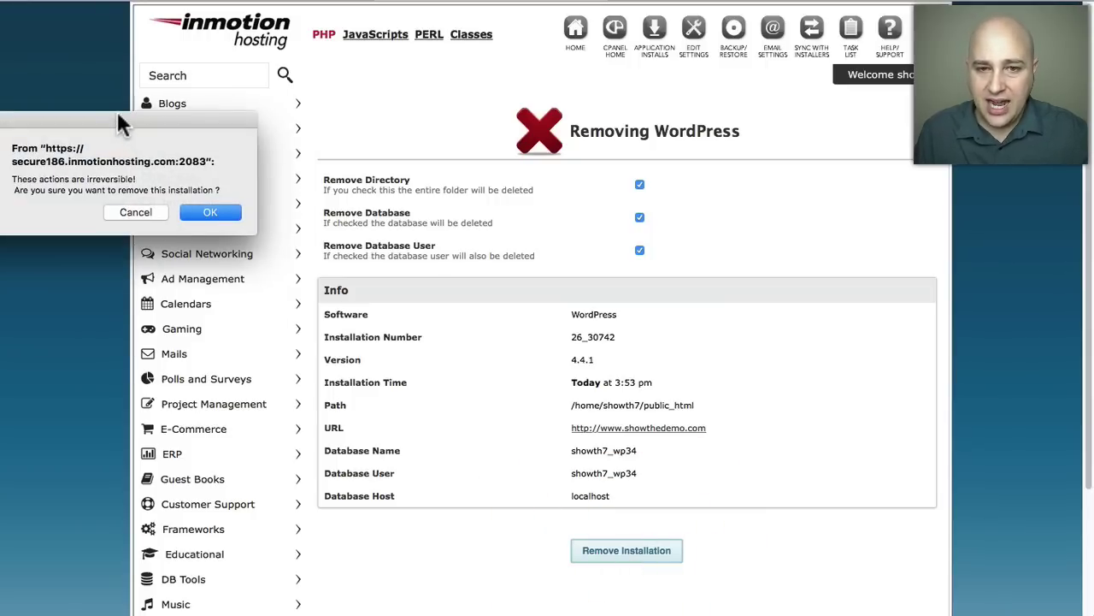
left_click_drag(120, 124, 500, 192)
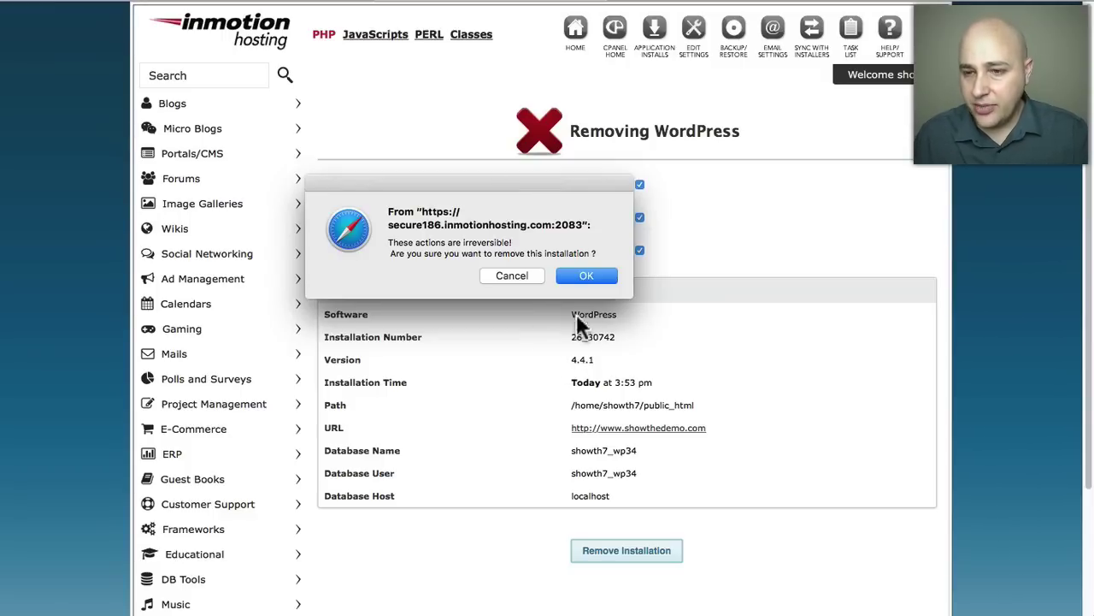
left_click(586, 278)
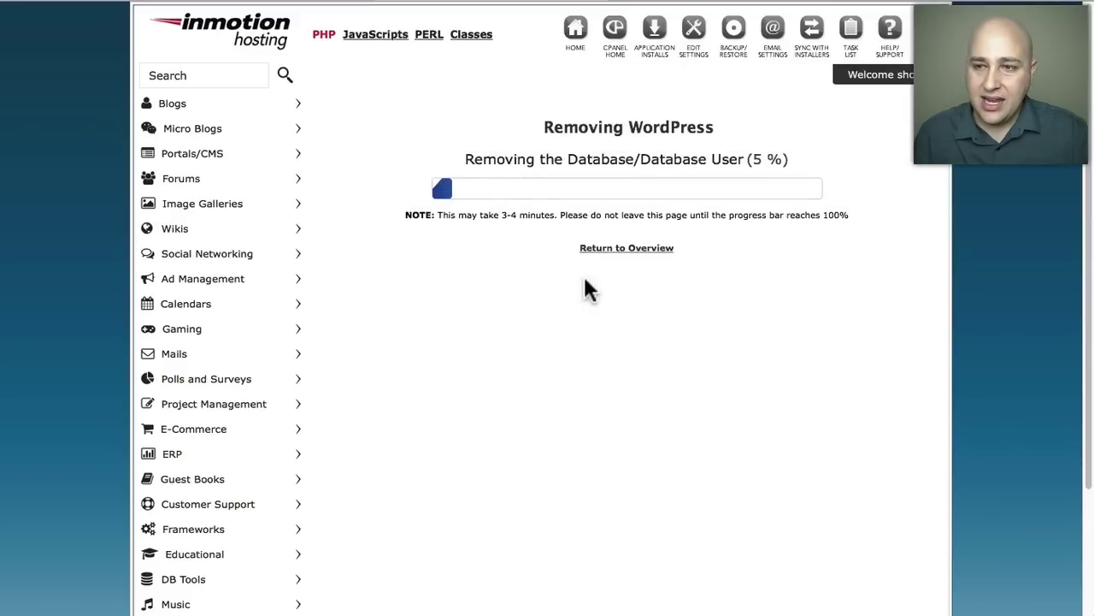
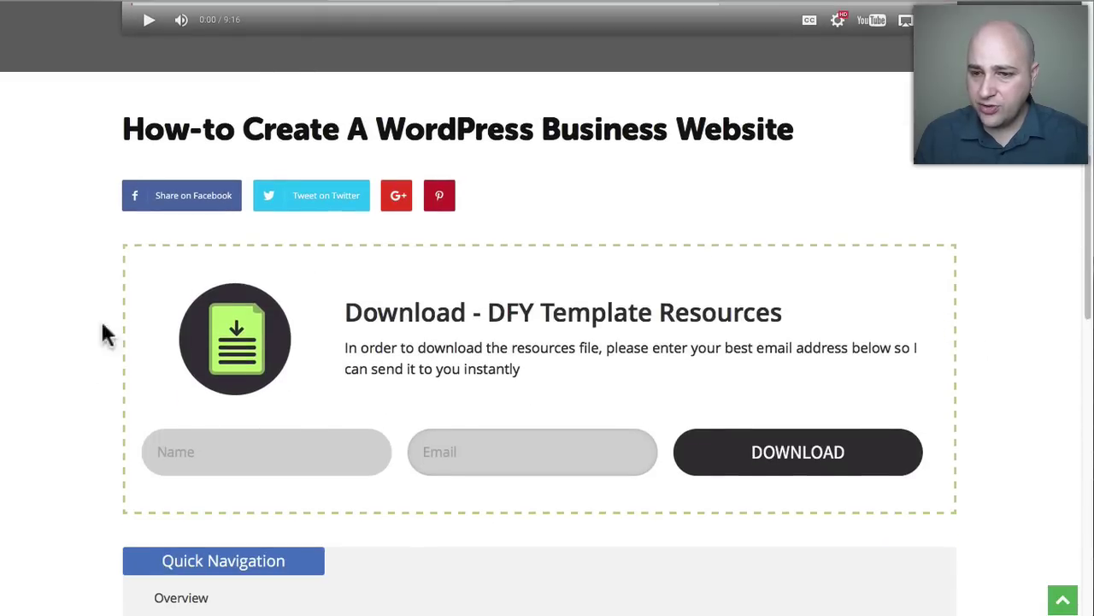
Fill the DFY Template Resources form with the requester's name and email address and submit it.
left_click_drag(342, 334, 809, 269)
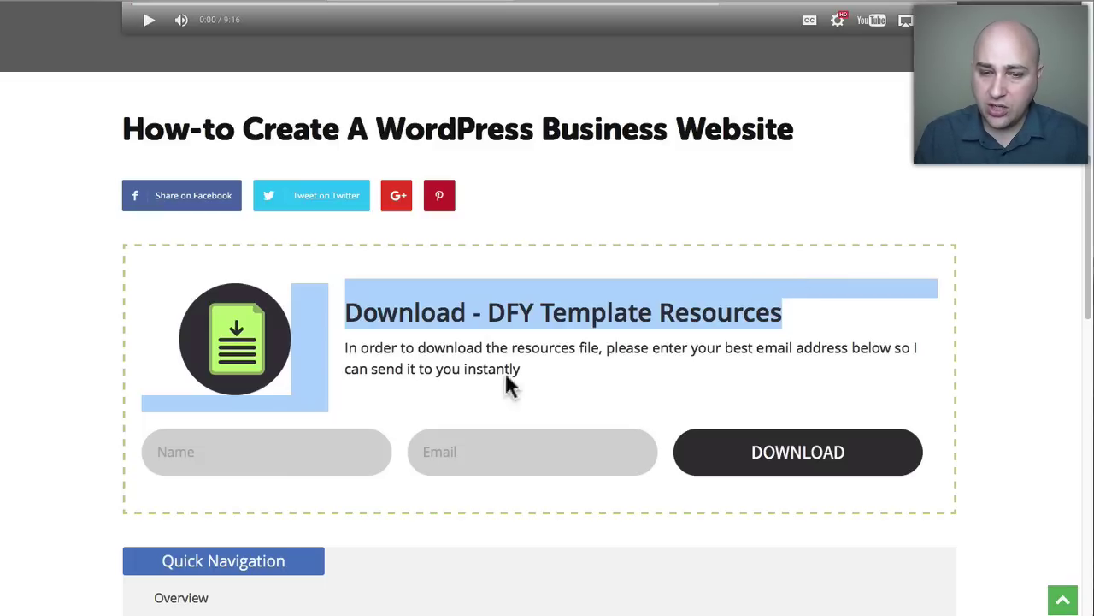
left_click(553, 390)
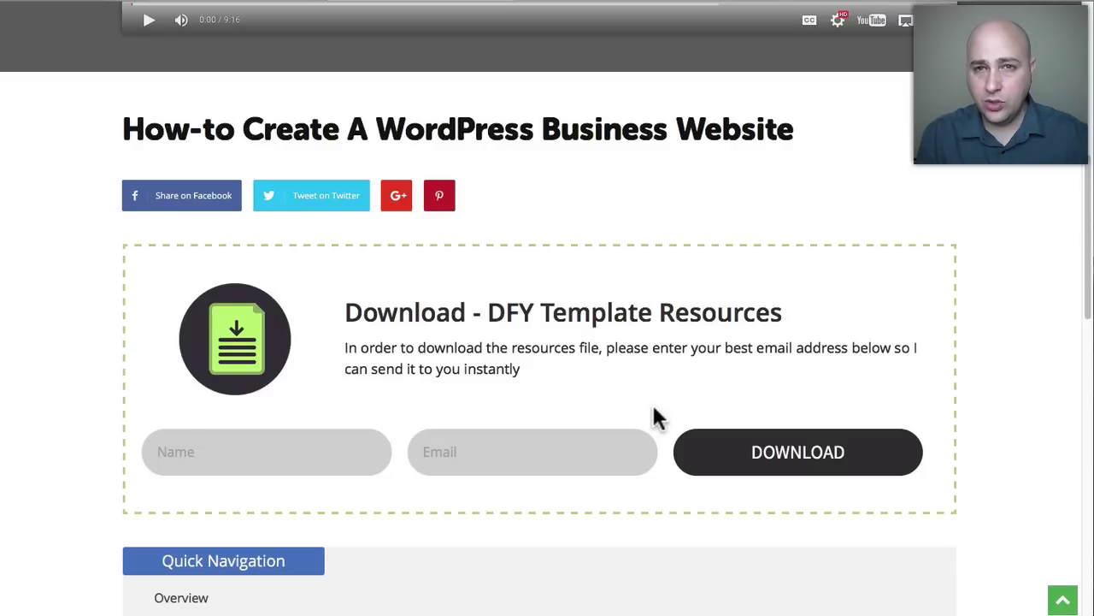
scroll(651, 416, "down", 3)
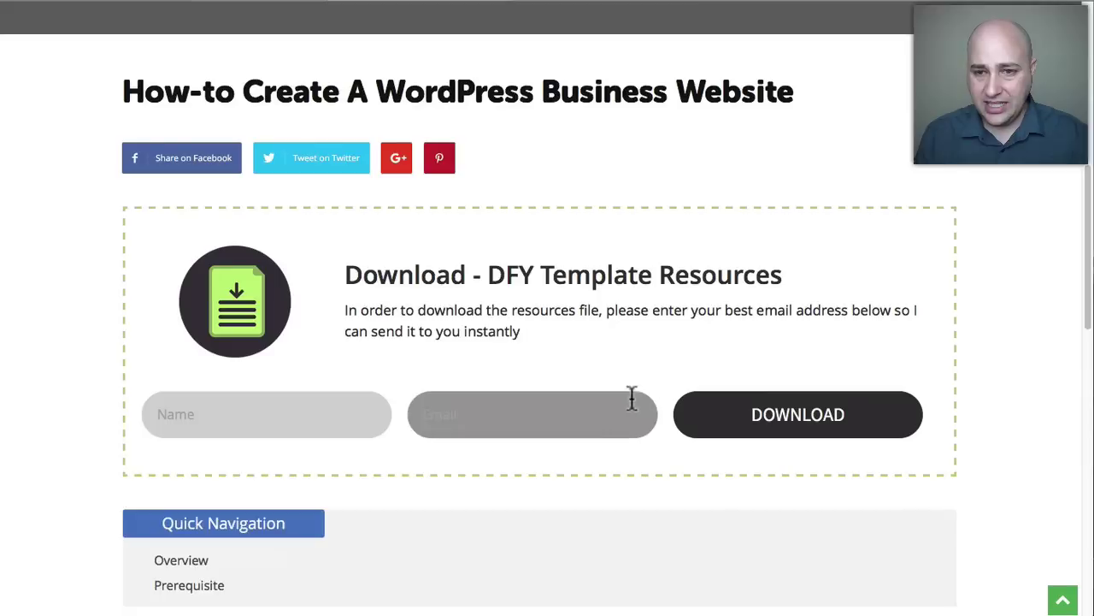
left_click(249, 327)
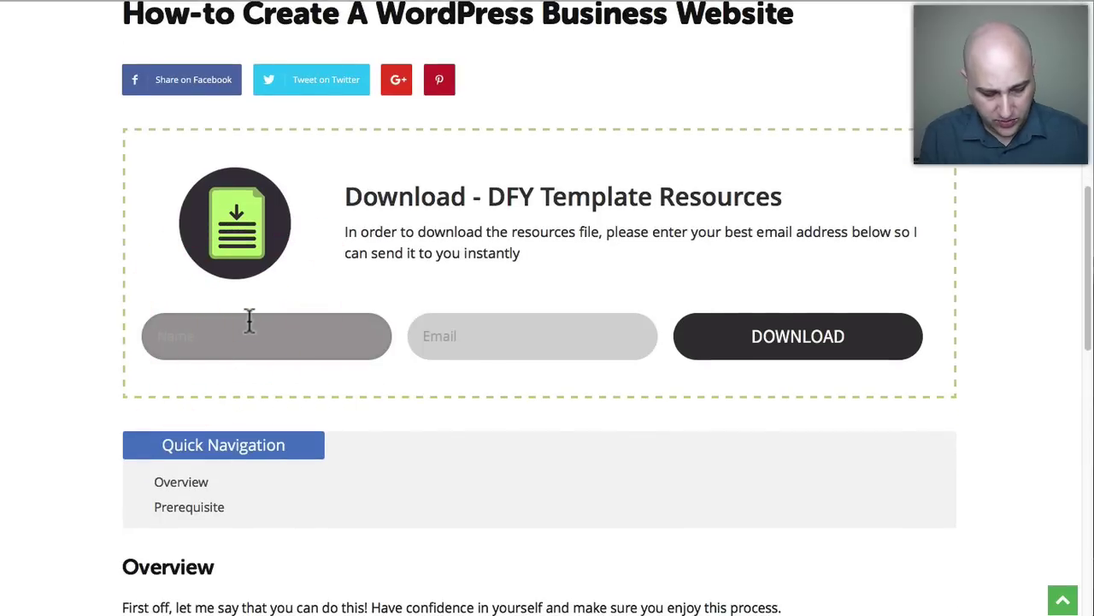
type("Adam")
key("Tab")
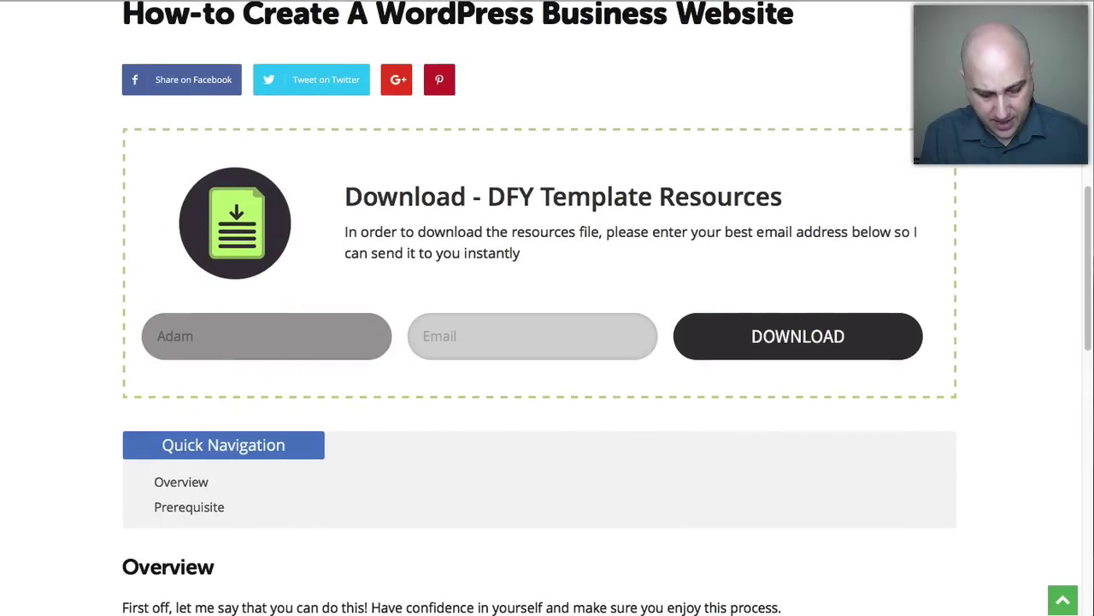
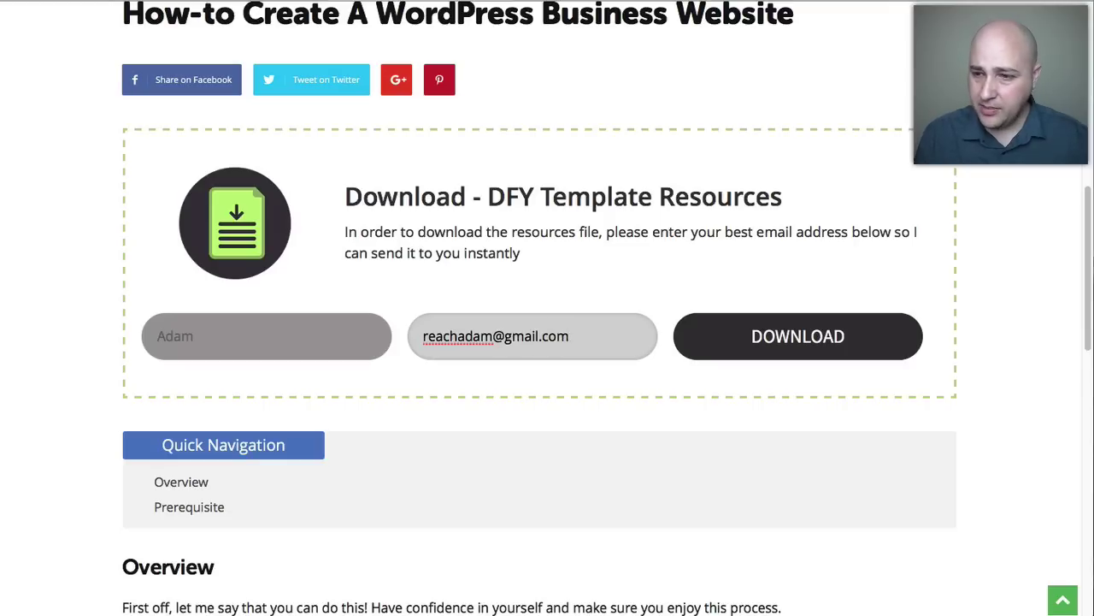
left_click(791, 338)
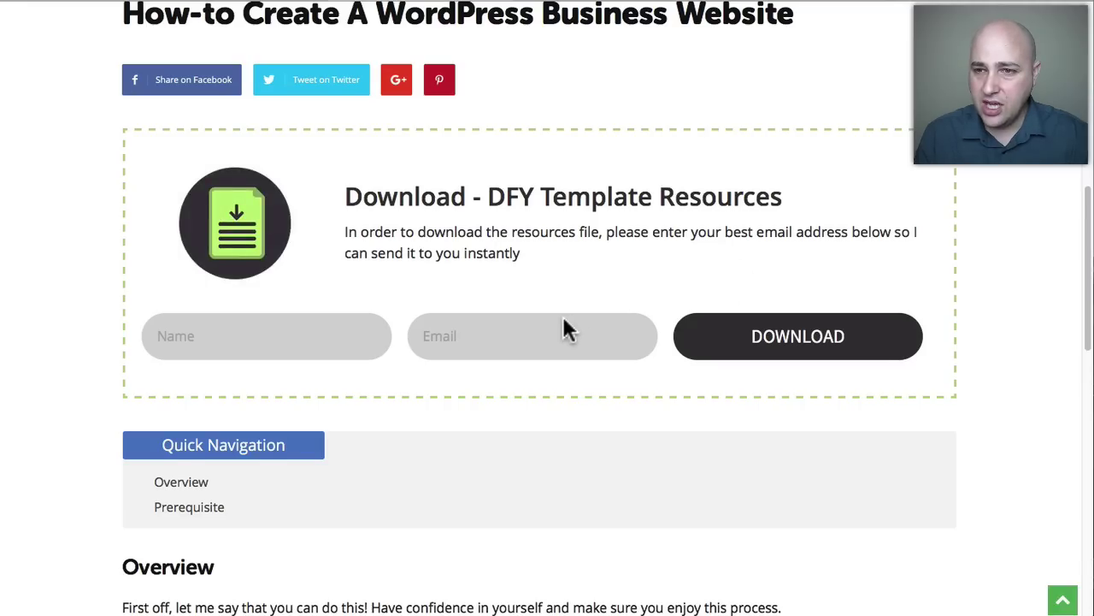
scroll(562, 325, "up", 8)
Pause the embedded page-load speed tutorial video on the WPCrafter page.
left_click(148, 586)
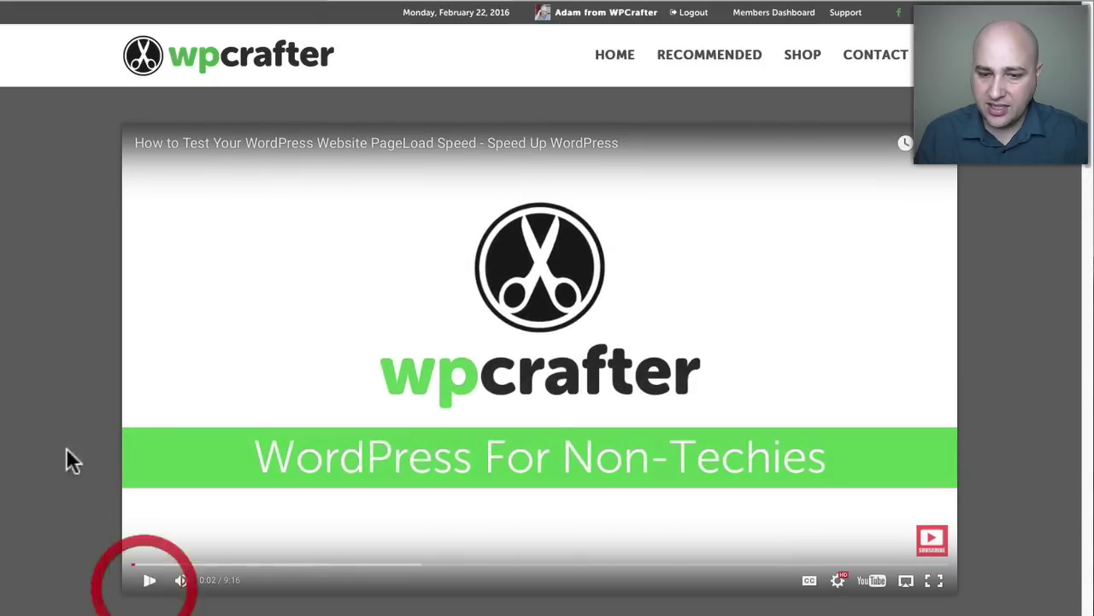
scroll(69, 445, "down", 8)
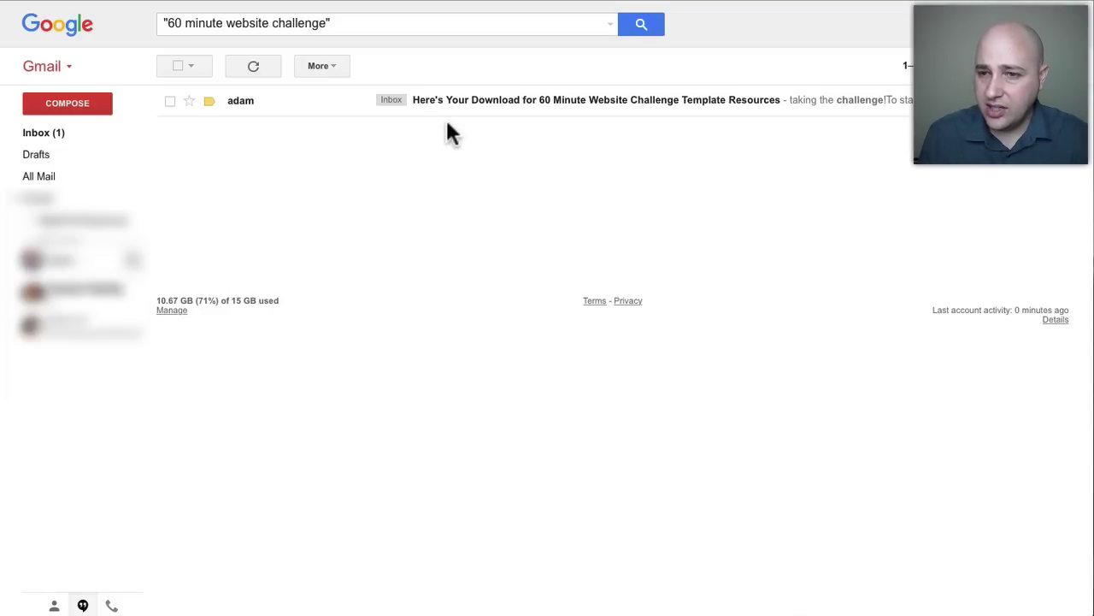
Open the template resources email and bring up the downloaded 60 Minute Website Challenge EP001 folder.
left_click(558, 101)
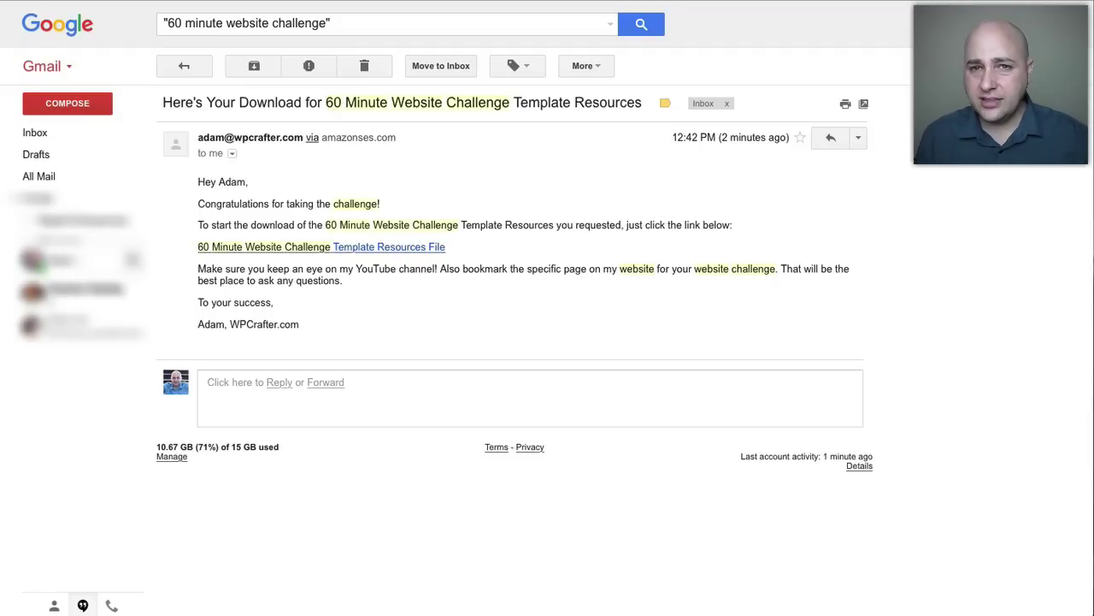
left_click(0, 480)
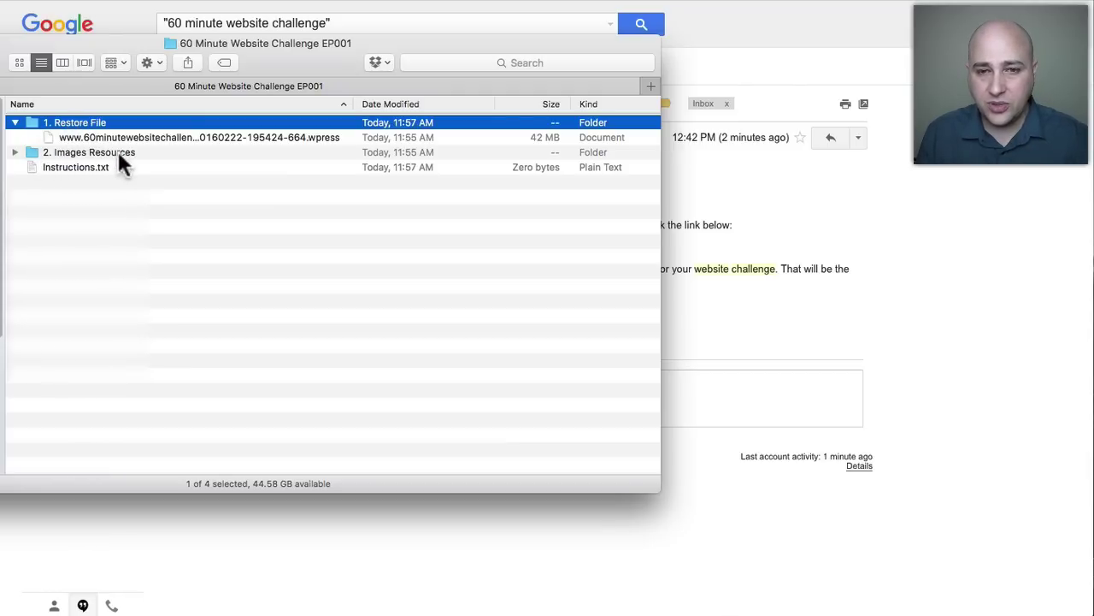
Open the 1. Restore File folder, select the .wpress backup, and switch back to the WordPress Dashboard.
double_click(80, 122)
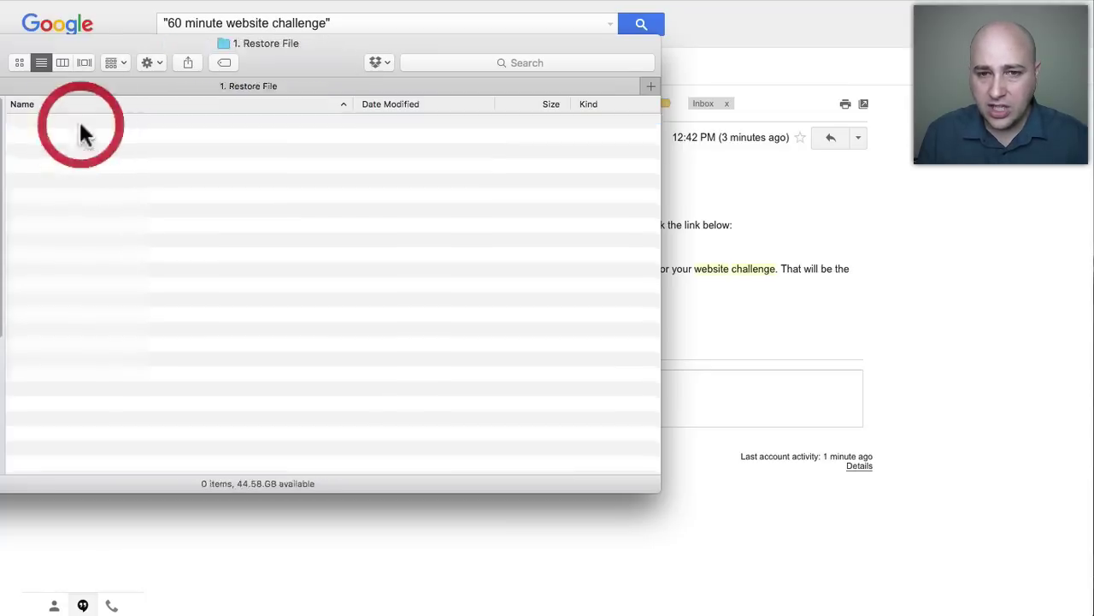
left_click(111, 124)
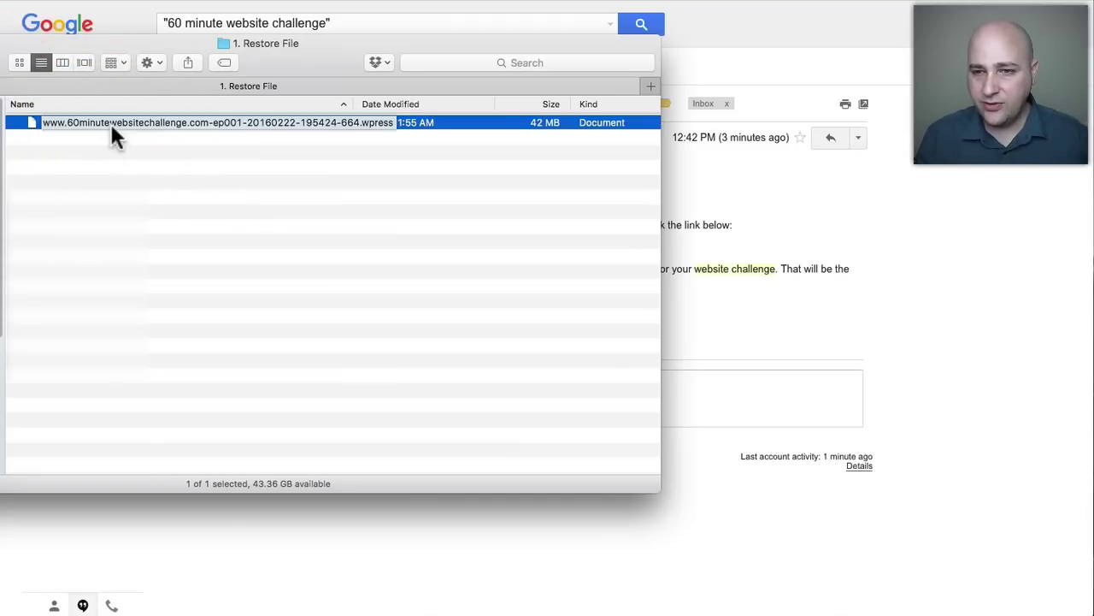
left_click(155, 161)
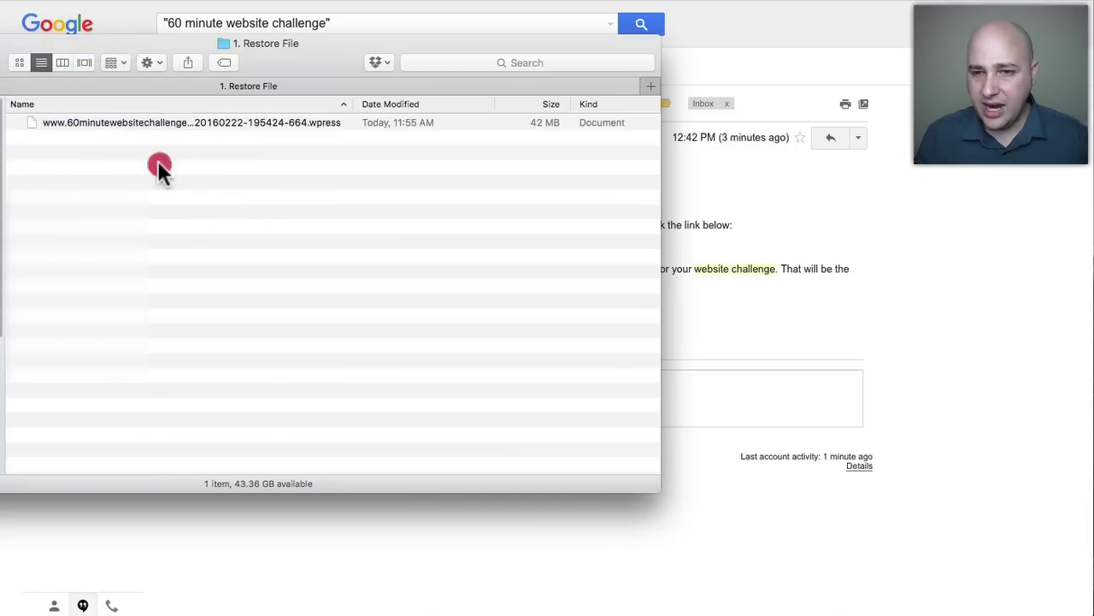
left_click(126, 123)
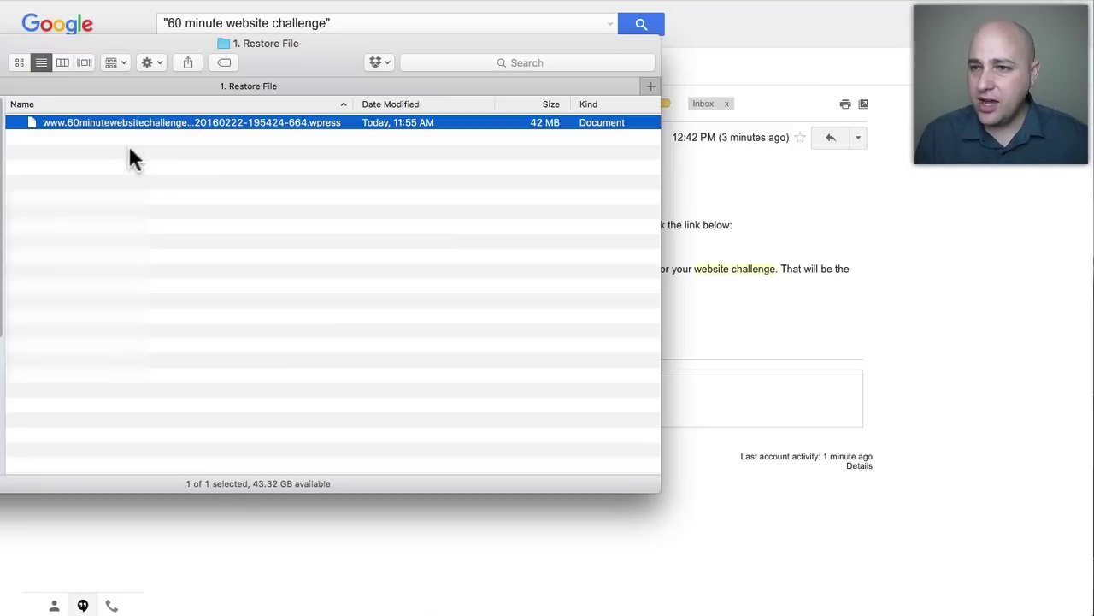
left_click(758, 27)
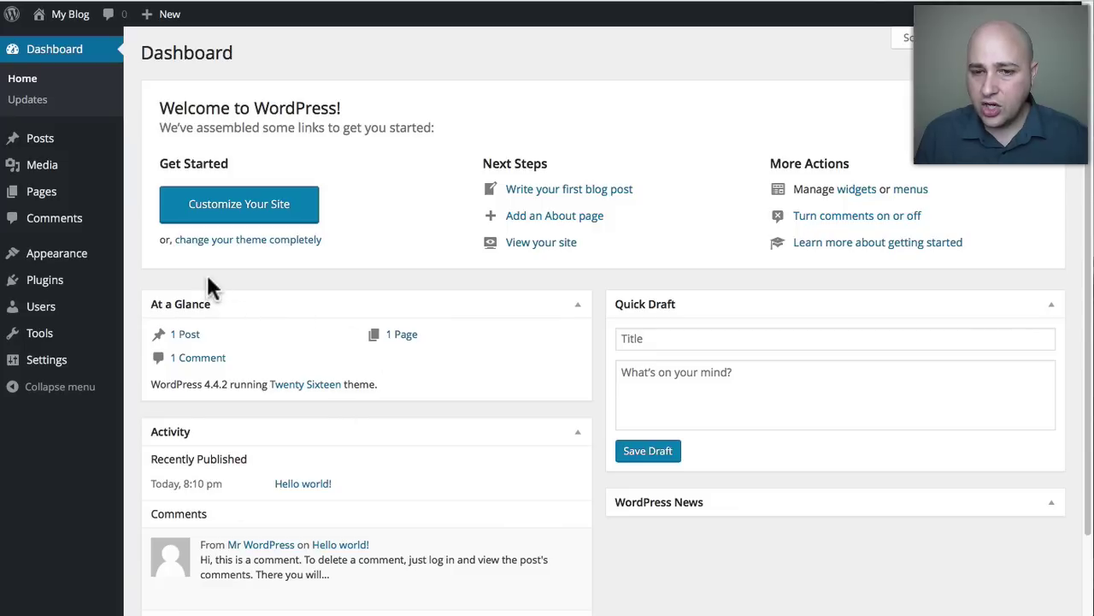
Search plugins for 'all in one mig', then install and activate All-in-One WP Migration 4.19.
mouse_move(68, 284)
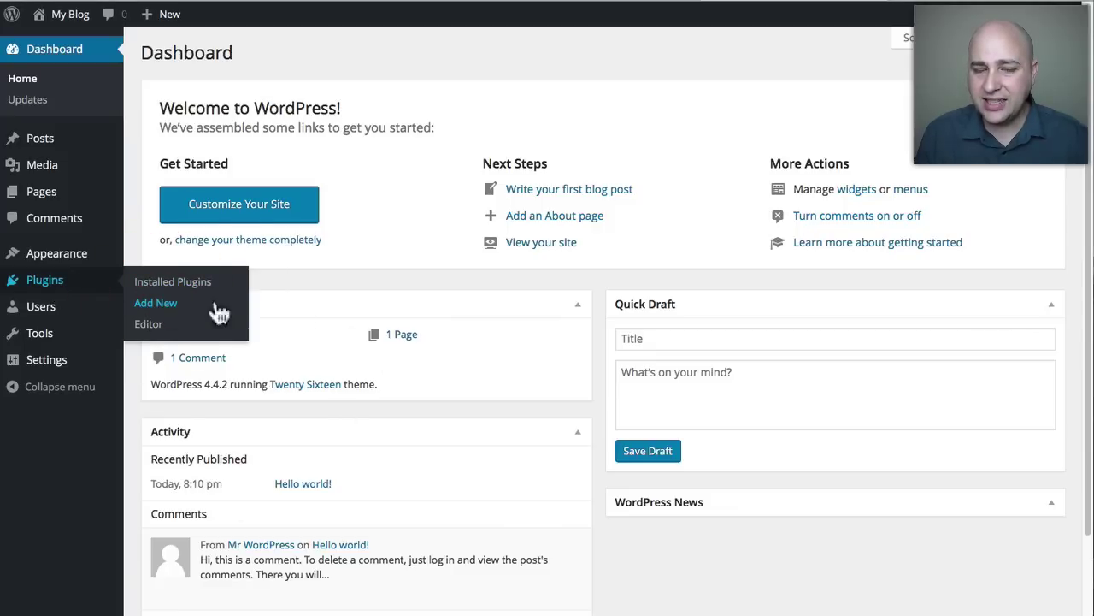
left_click(157, 306)
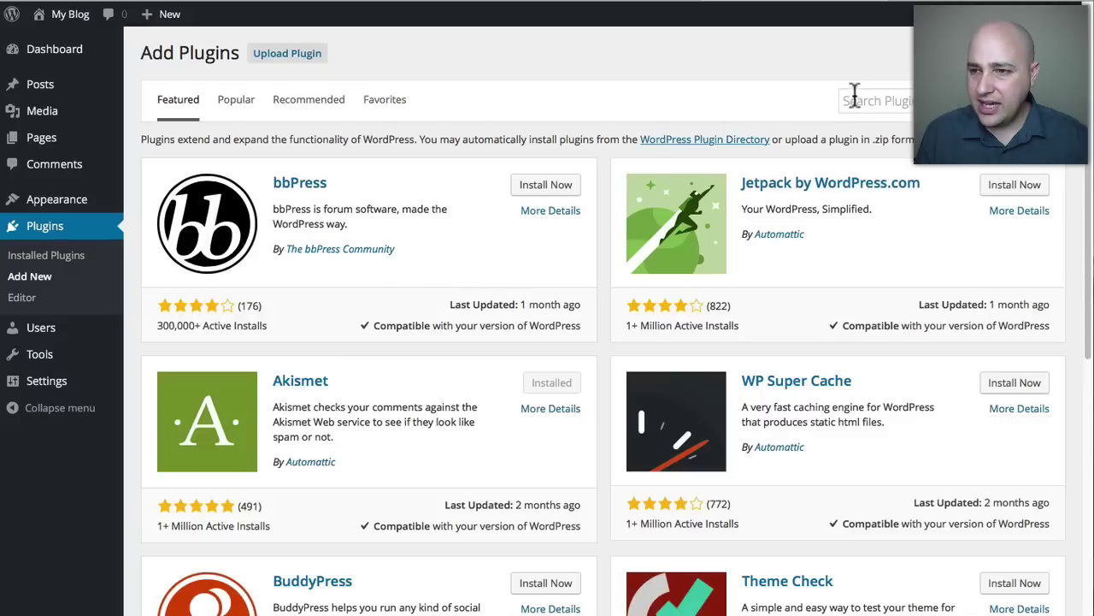
left_click(890, 101)
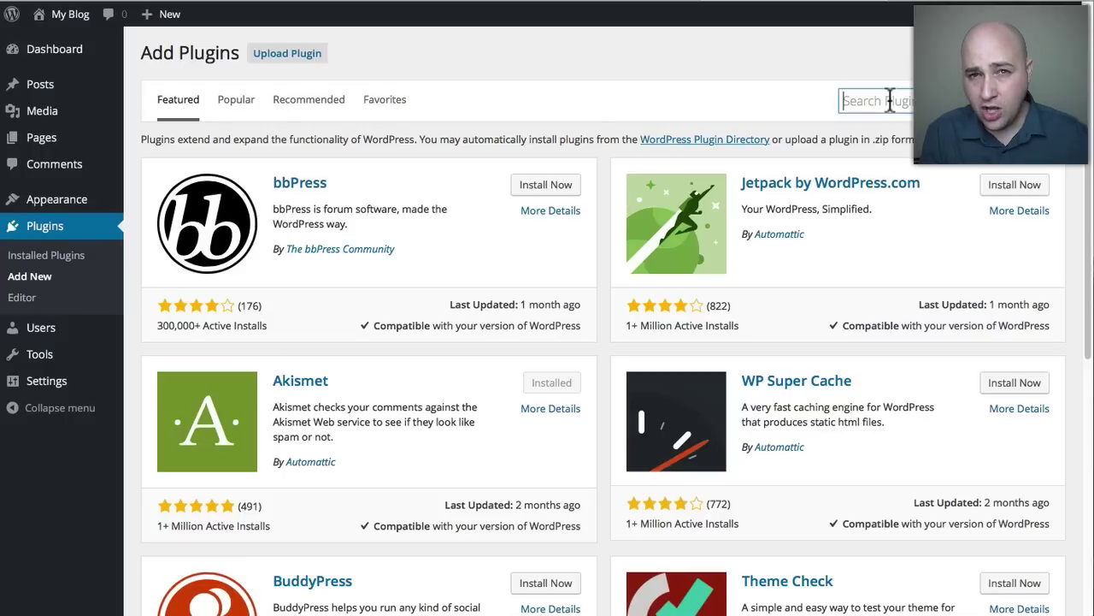
type("all i")
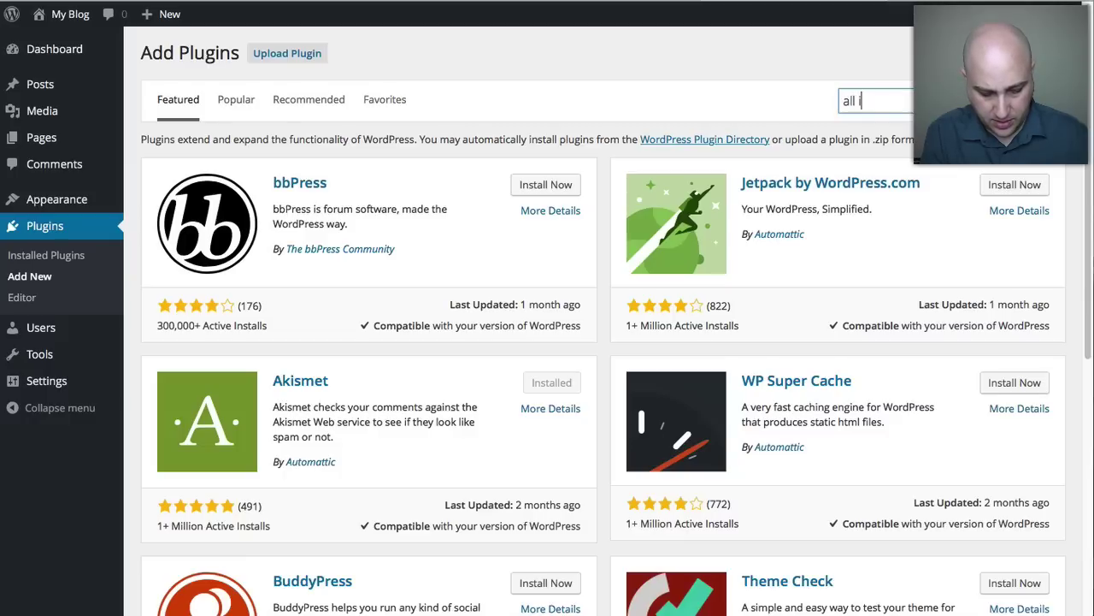
type("n one mig")
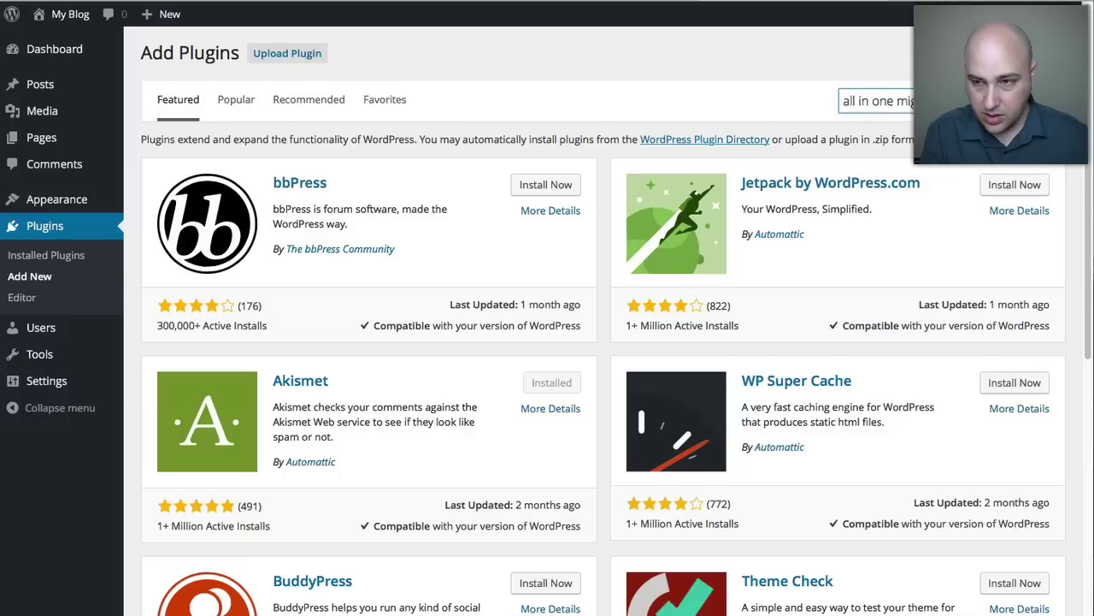
key("Return")
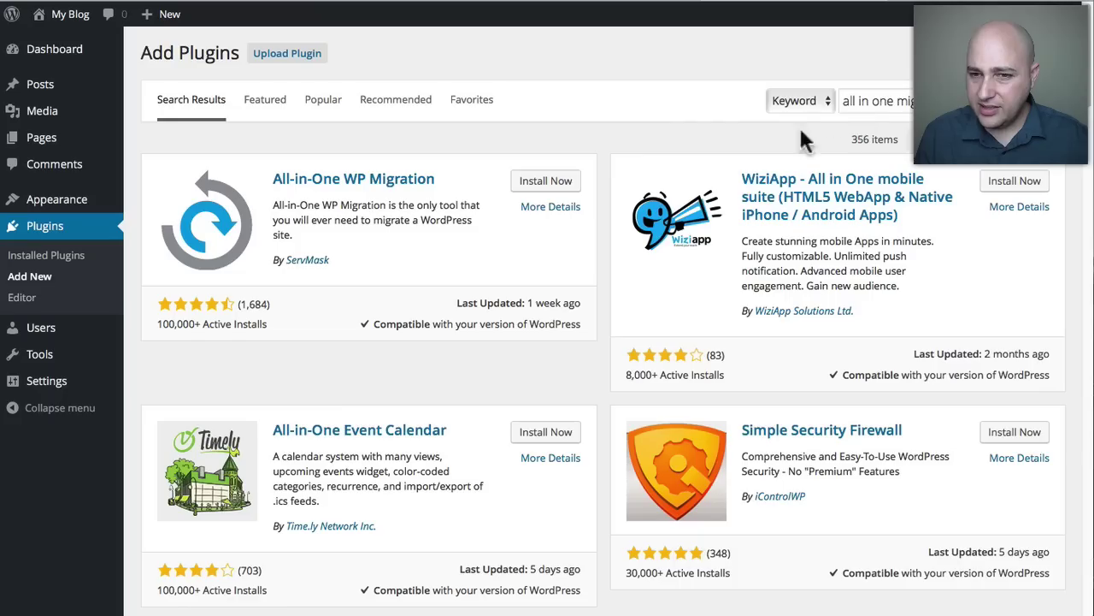
left_click(547, 185)
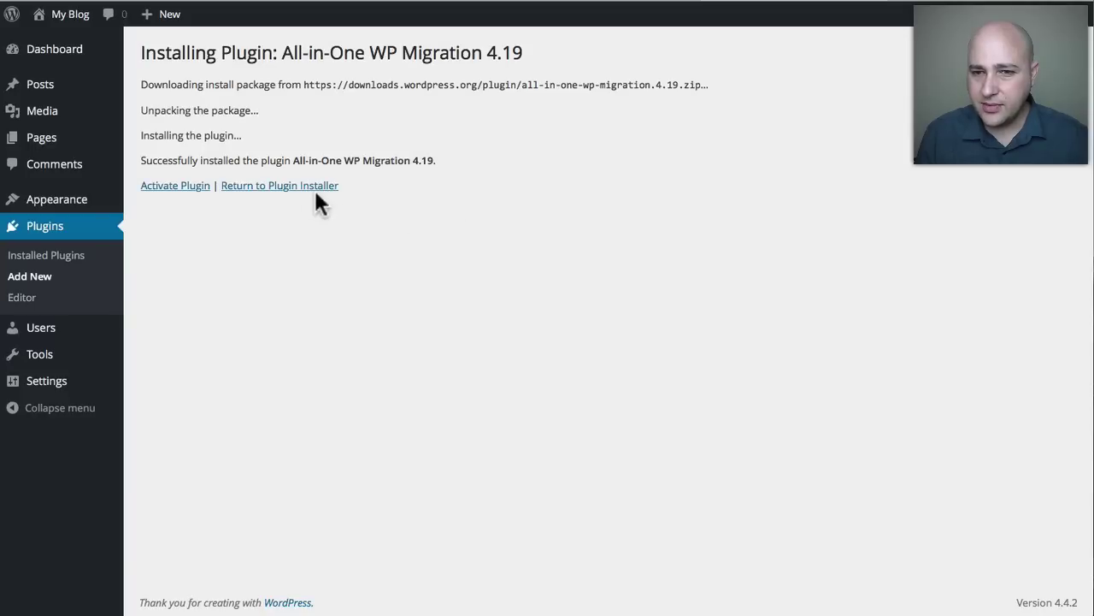
left_click(188, 195)
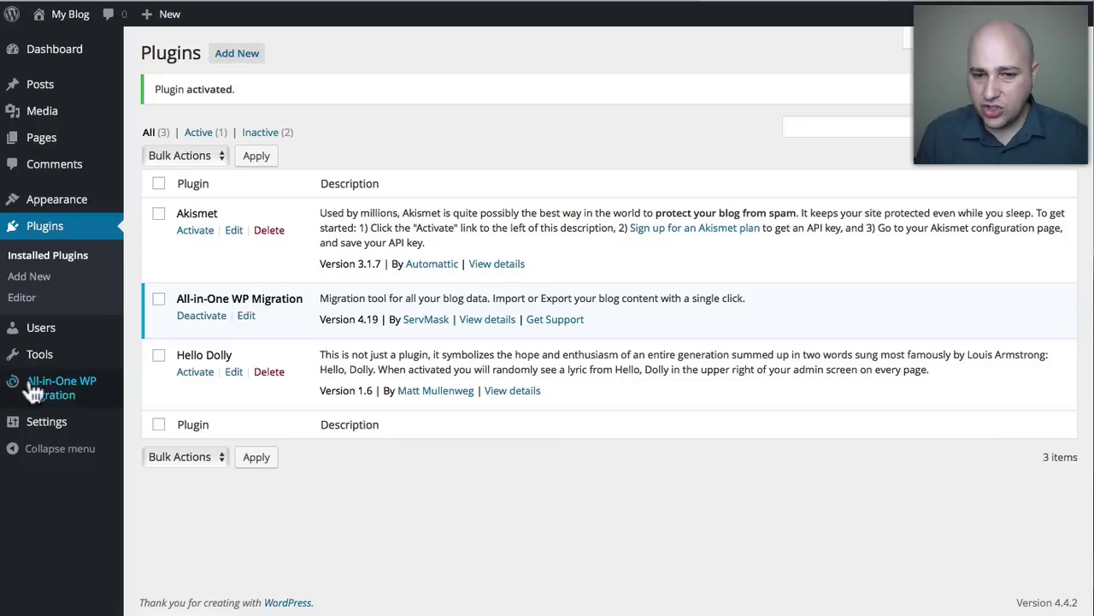
Open the All-in-One WP Migration Import page and bring forward the Finder folder holding the .wpress backup.
mouse_move(52, 389)
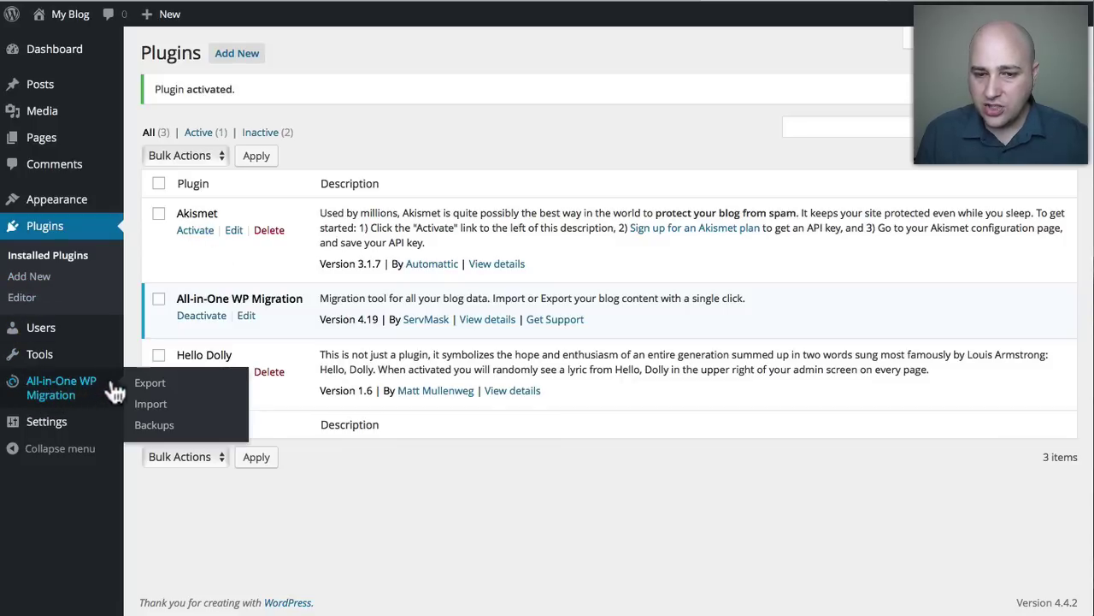
left_click(147, 406)
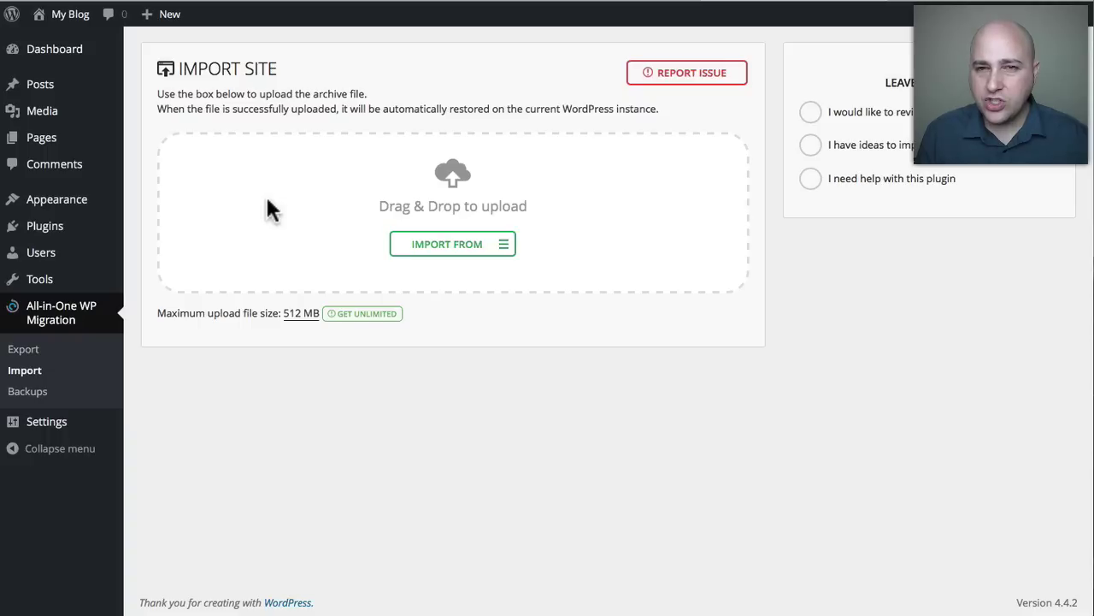
mouse_move(51, 111)
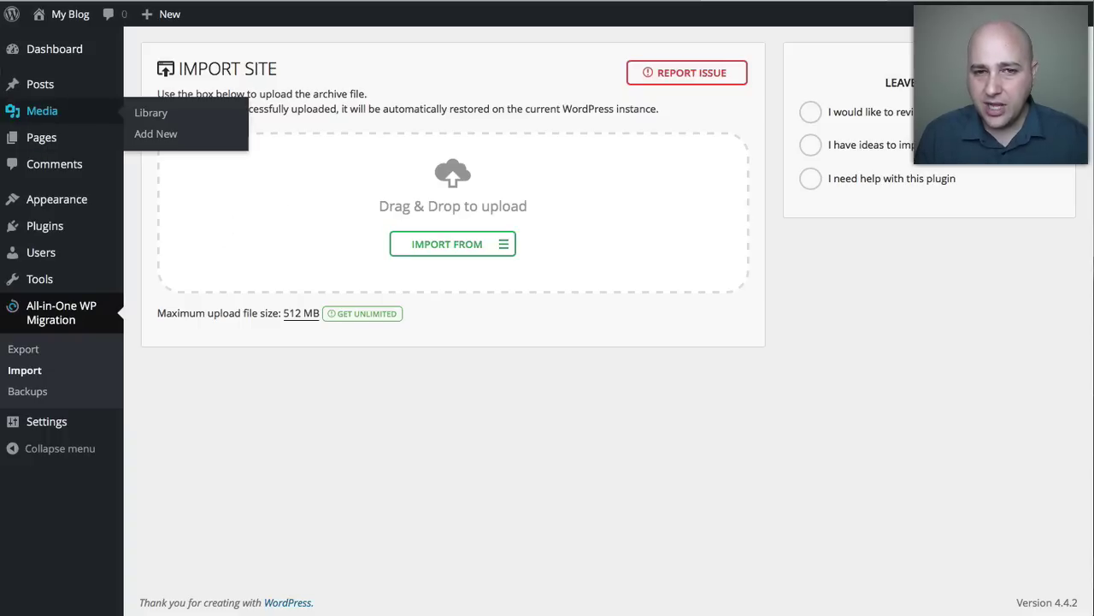
left_click(1, 111)
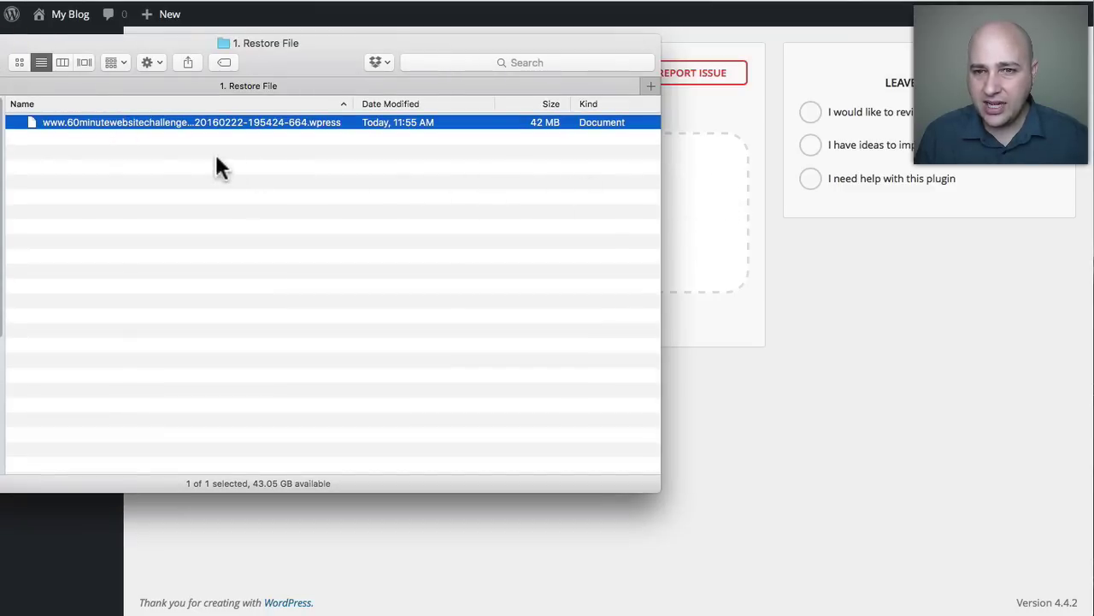
Drop the .wpress backup from Finder onto the Import Site upload area.
left_click_drag(88, 122, 690, 212)
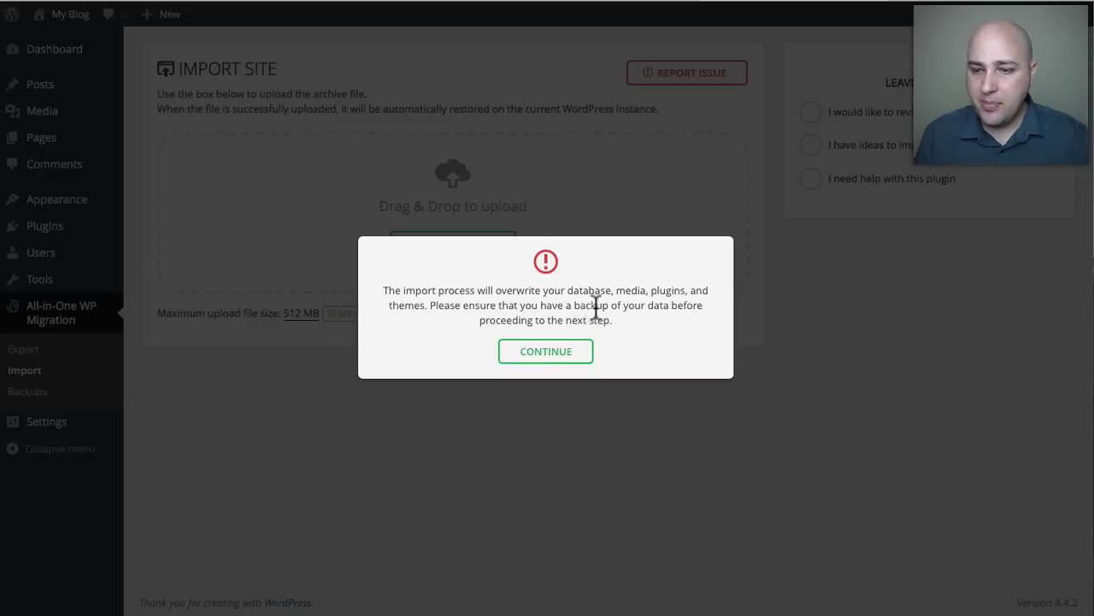
Accept the overwrite warning to run the import, then close the success message.
left_click(549, 360)
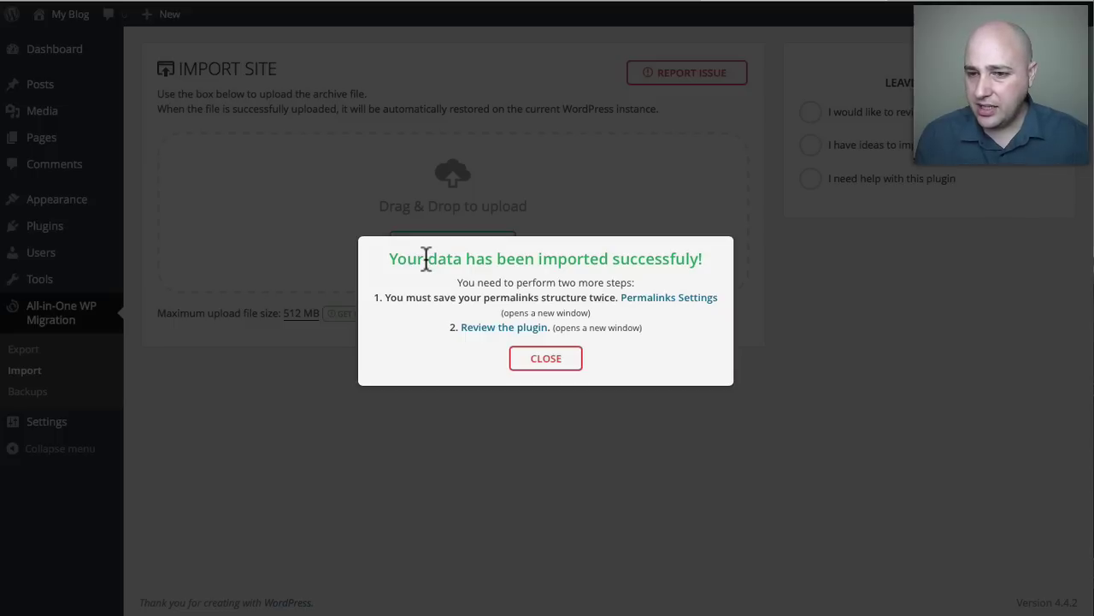
left_click(547, 360)
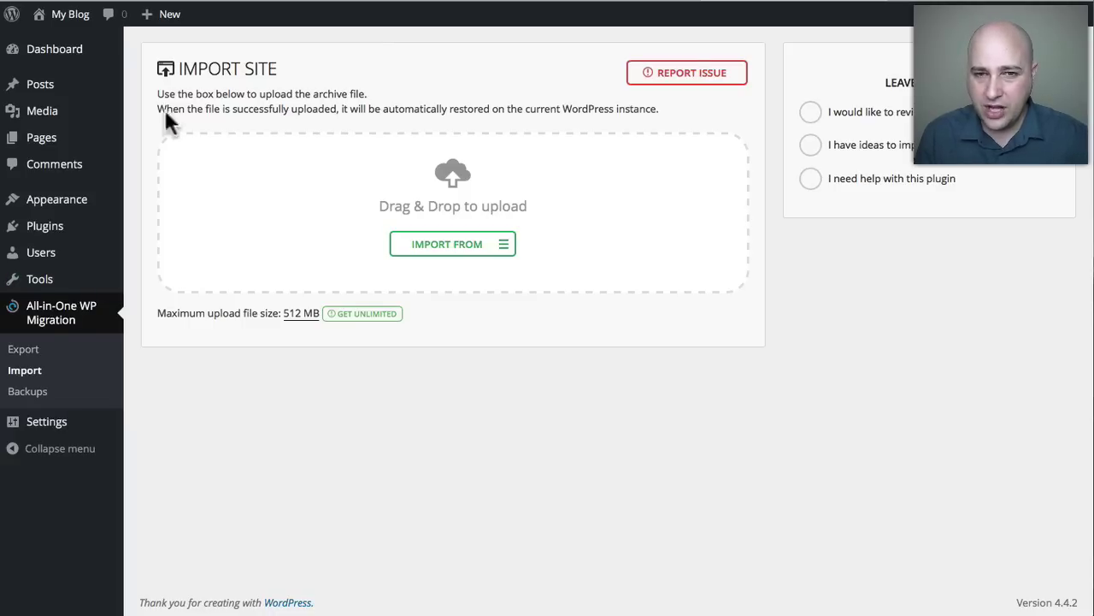
Go to the Dashboard, which brings up the login screen for the restored site.
mouse_move(85, 53)
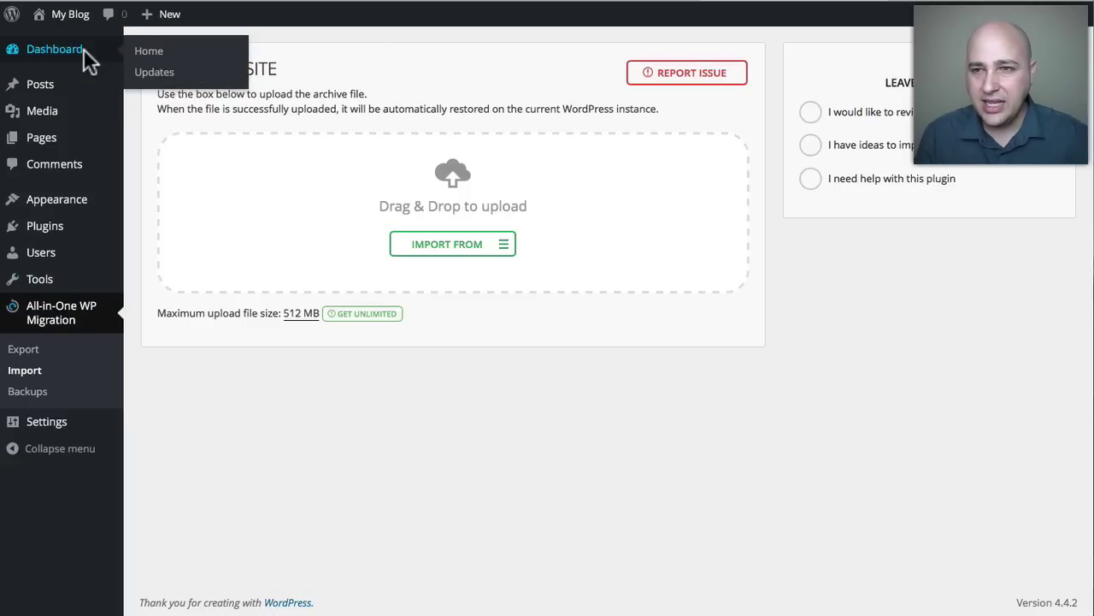
left_click(85, 51)
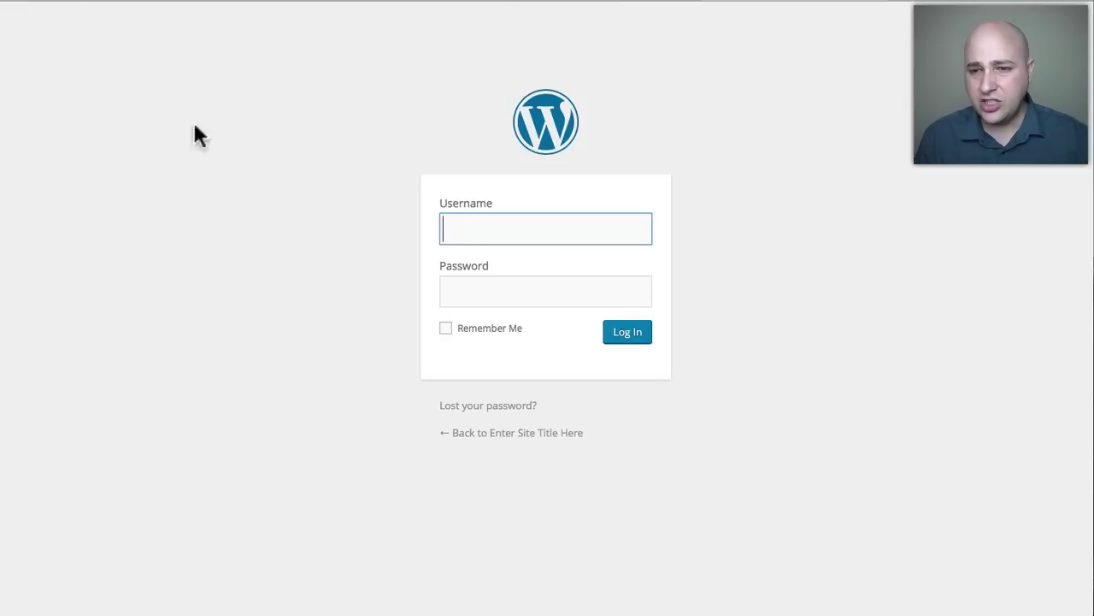
Enter the restored site's admin username and password on the login form.
left_click(509, 229)
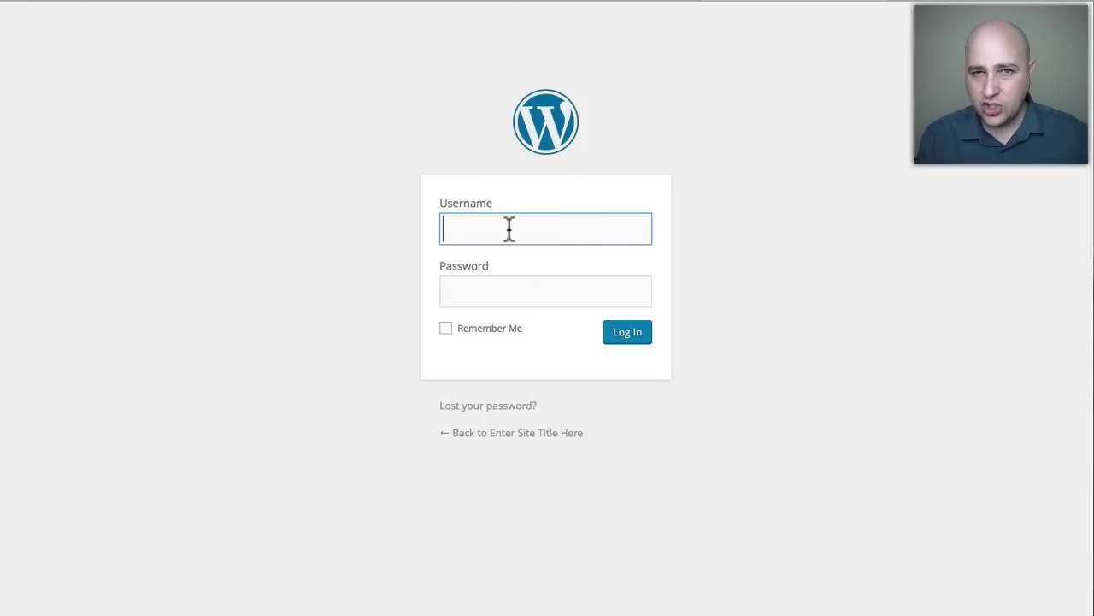
type("60")
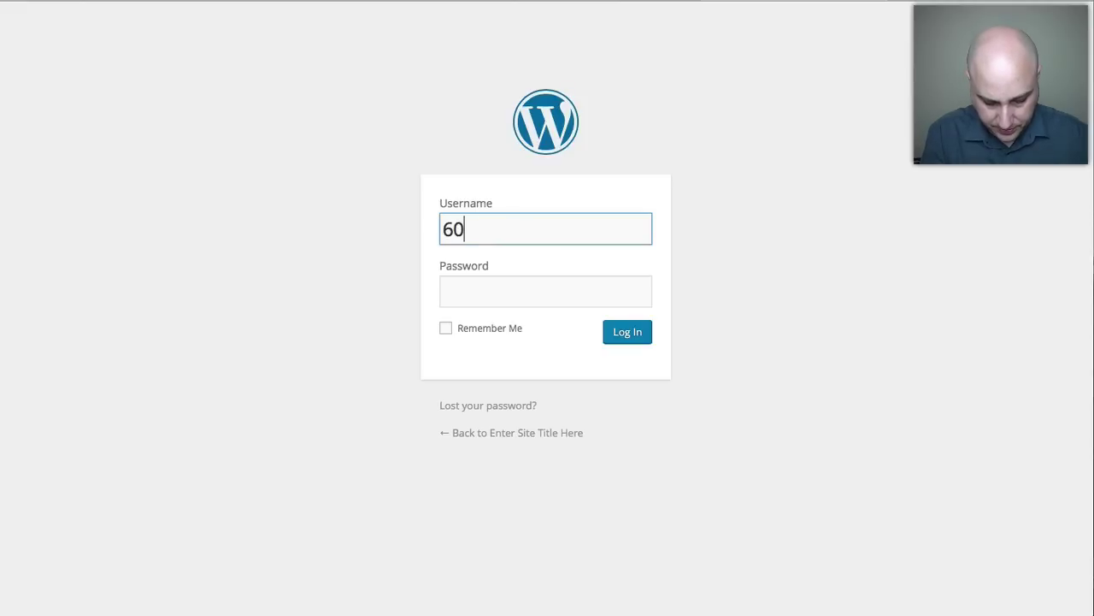
type("minutewebsite")
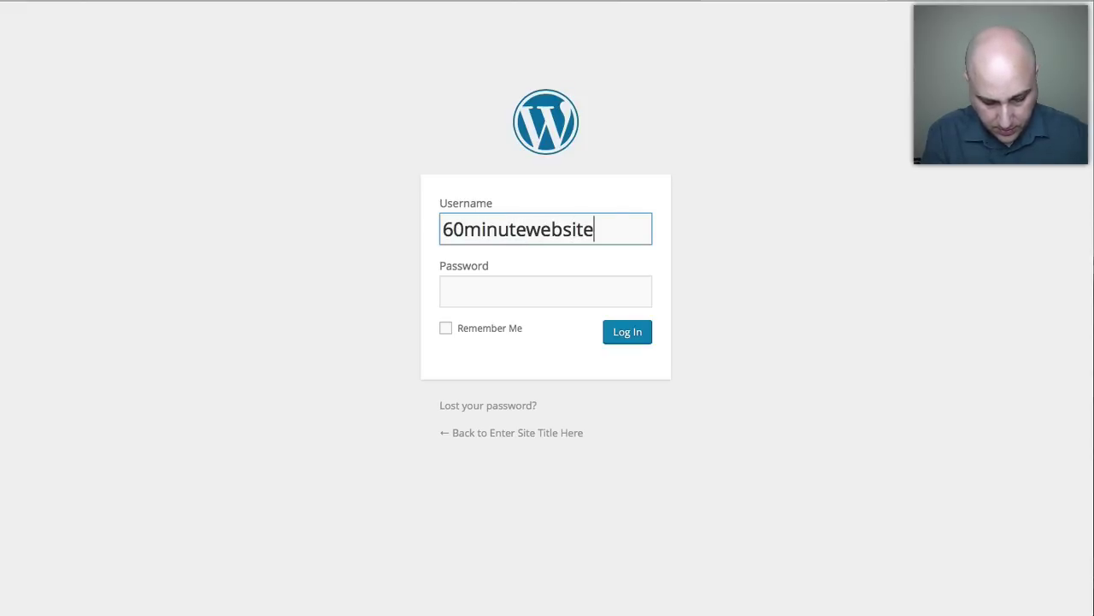
type("challenge")
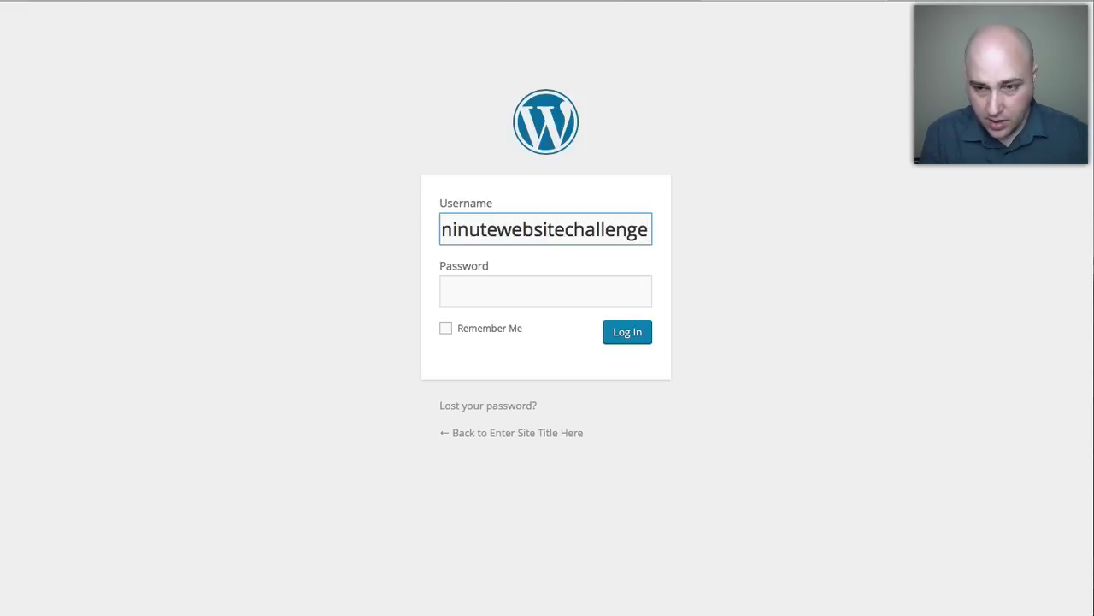
left_click(515, 288)
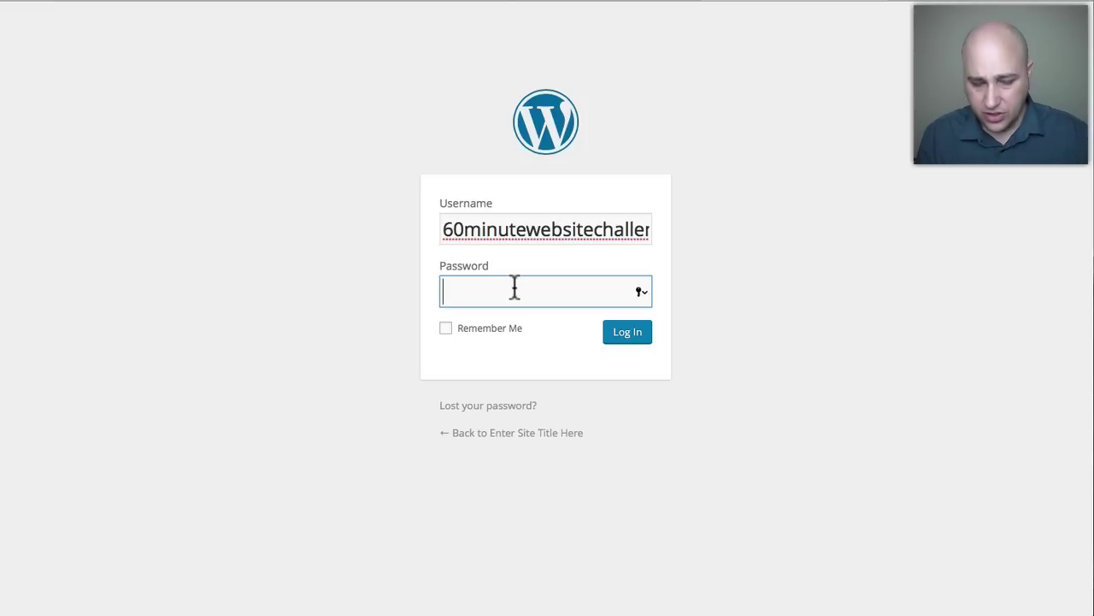
type("***")
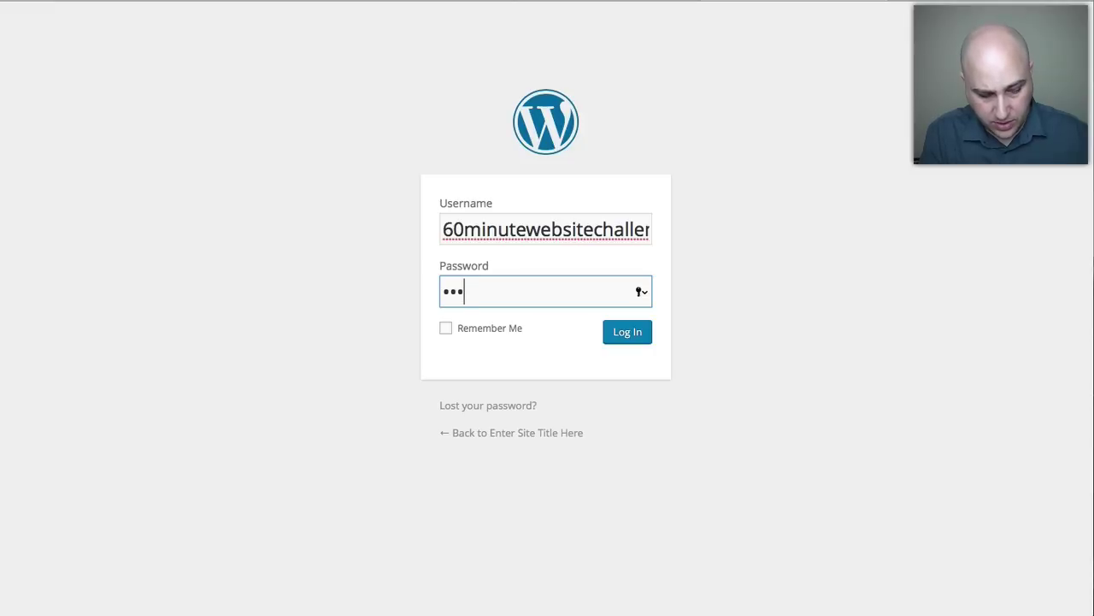
type("*")
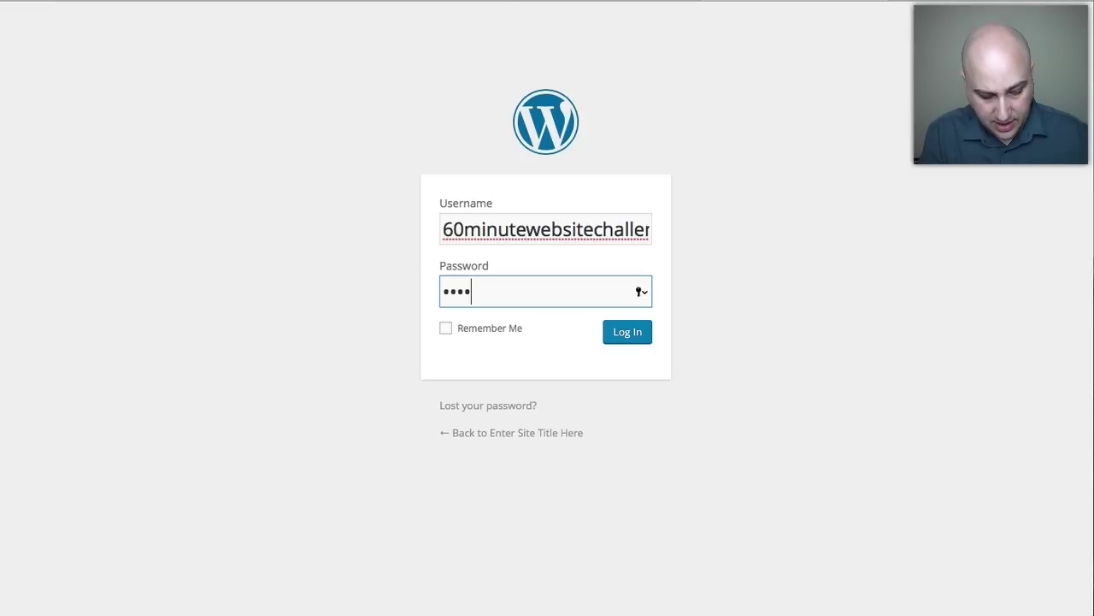
type("*******")
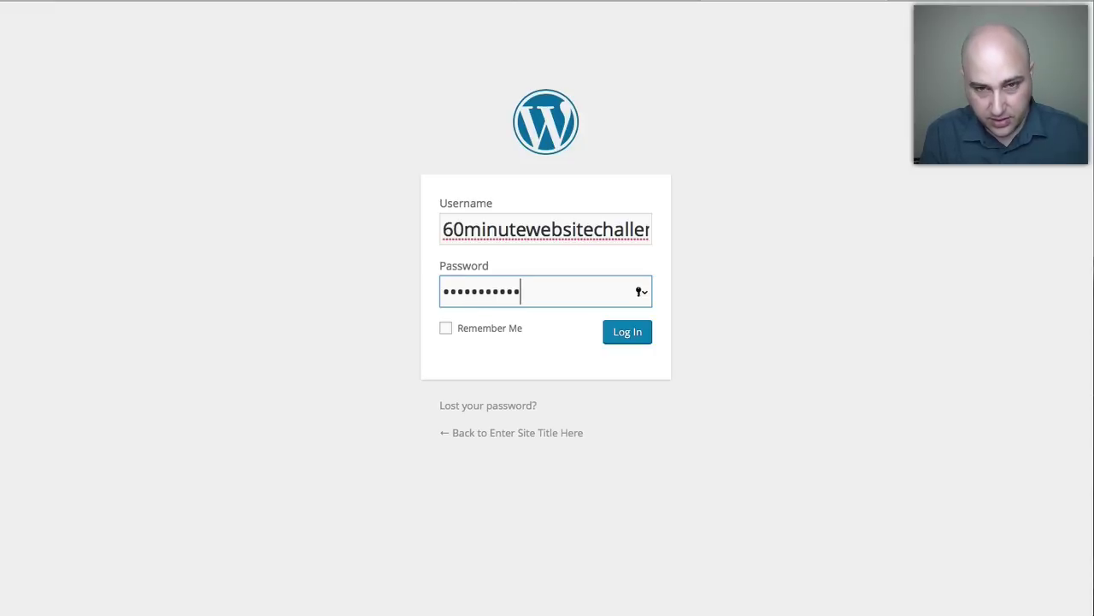
type("**")
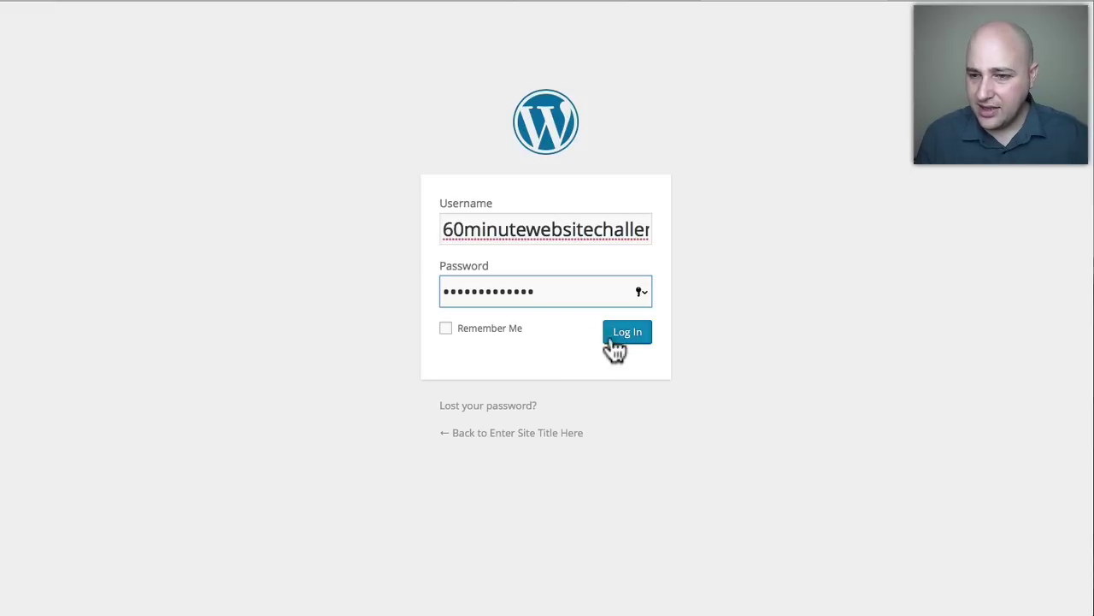
Log in to the restored site and decline both the 1Password and Safari password-saving prompts.
left_click(622, 339)
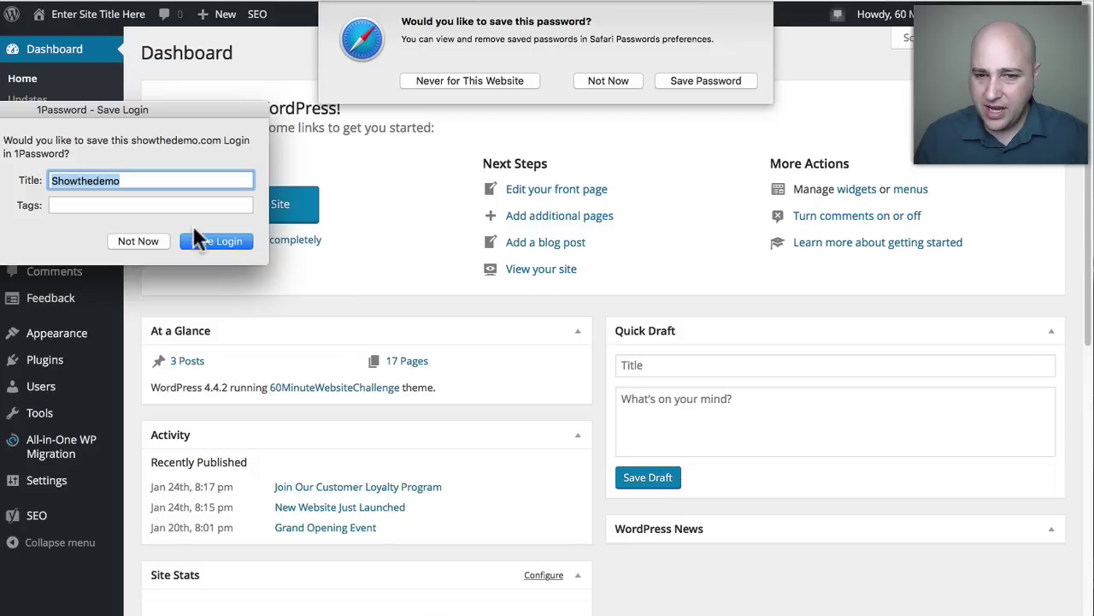
left_click(125, 239)
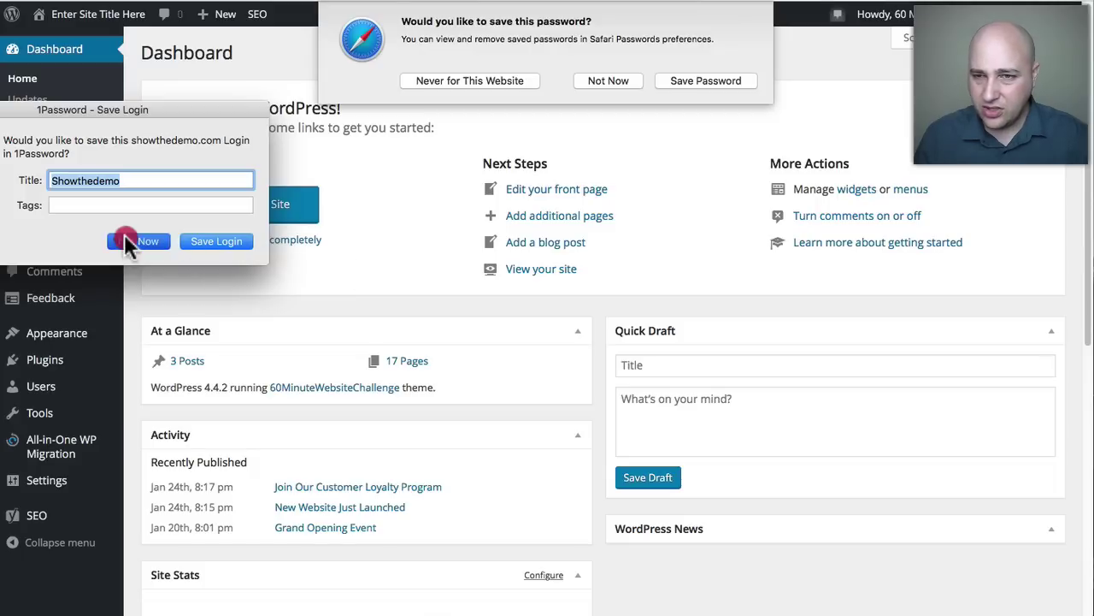
left_click(611, 79)
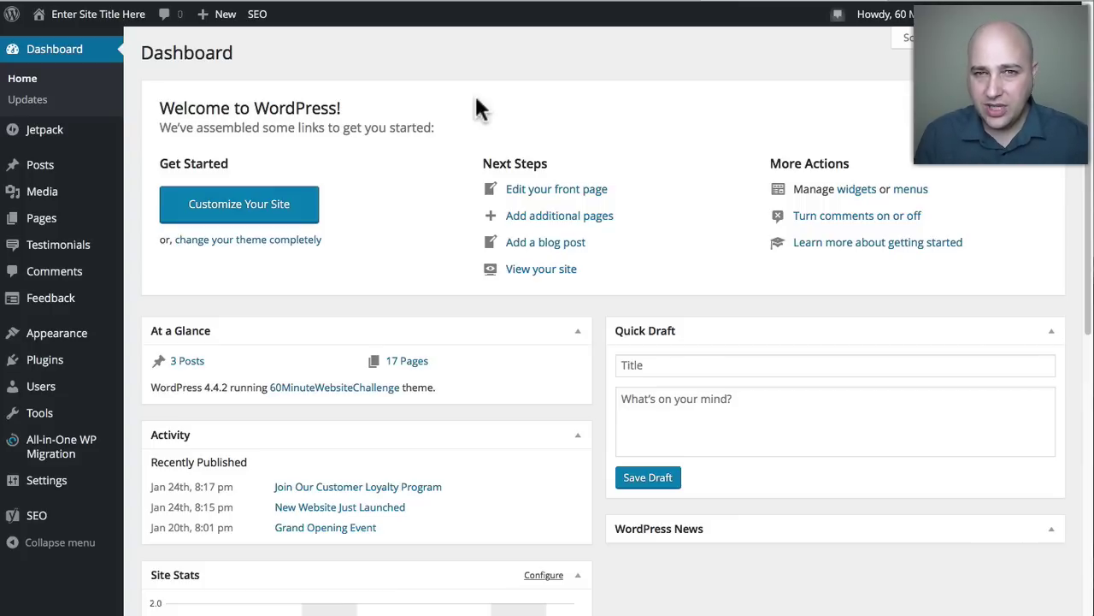
mouse_move(72, 24)
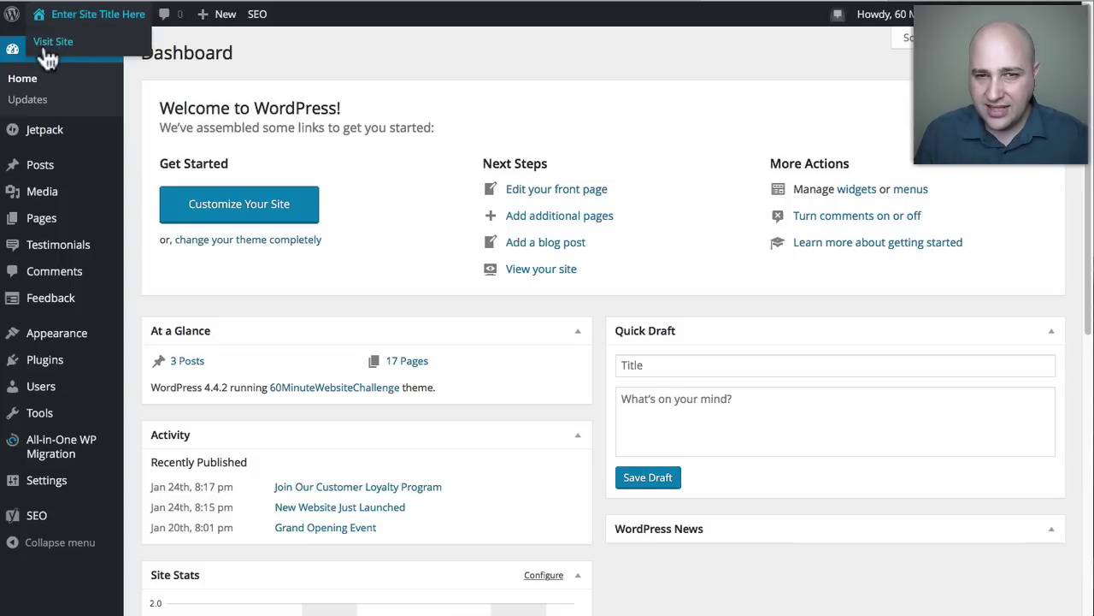
View the live Pique Cafe front page in a new tab, then return to the dashboard tab.
right_click(53, 47)
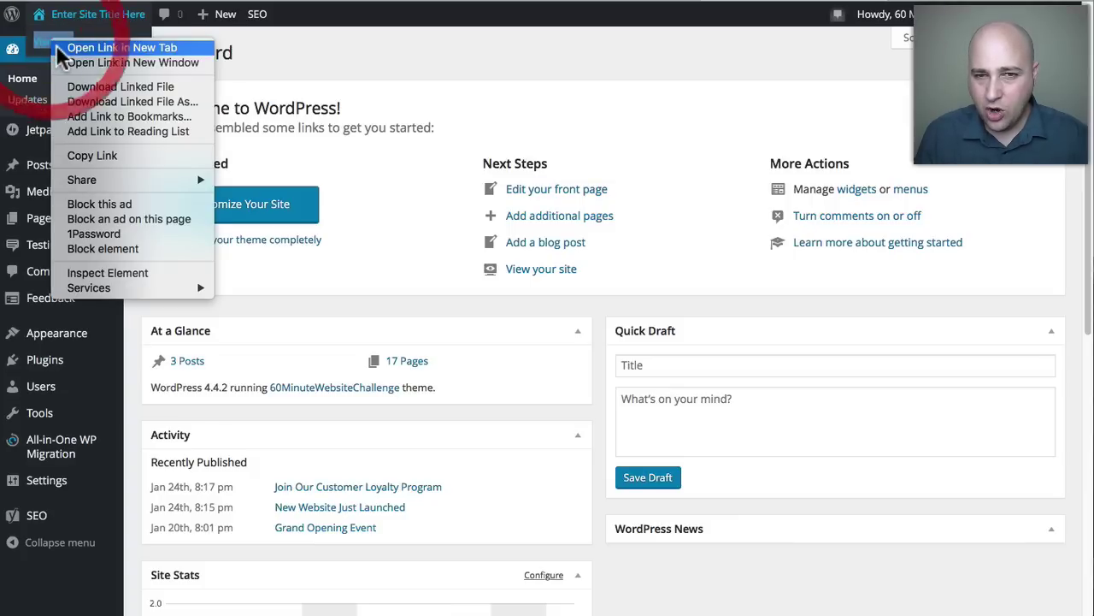
left_click(94, 45)
left_click(831, 1)
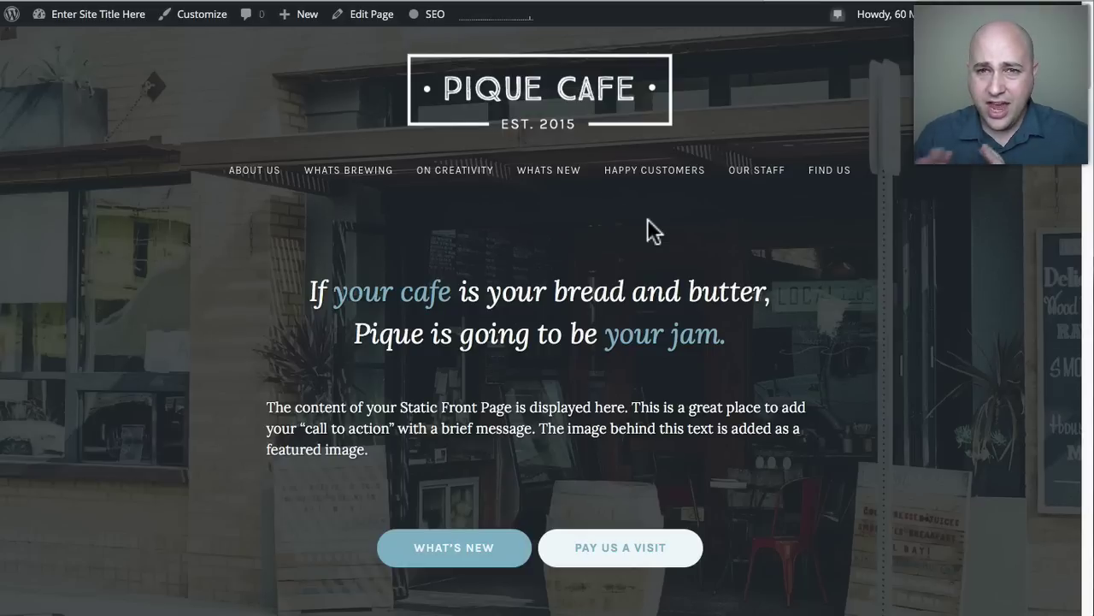
left_click(697, 4)
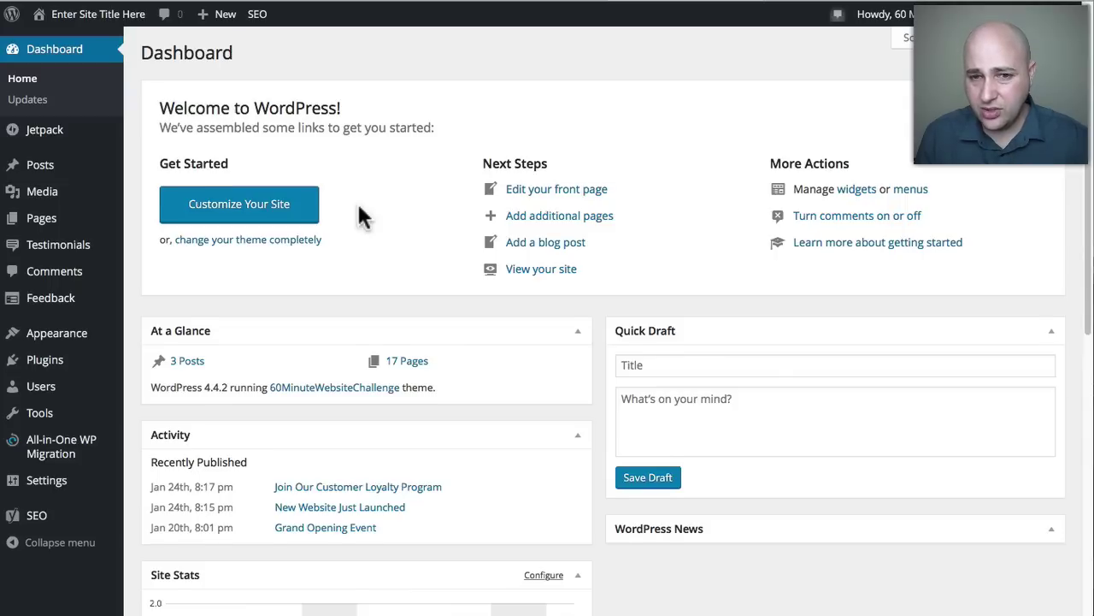
scroll(359, 216, "down", 1)
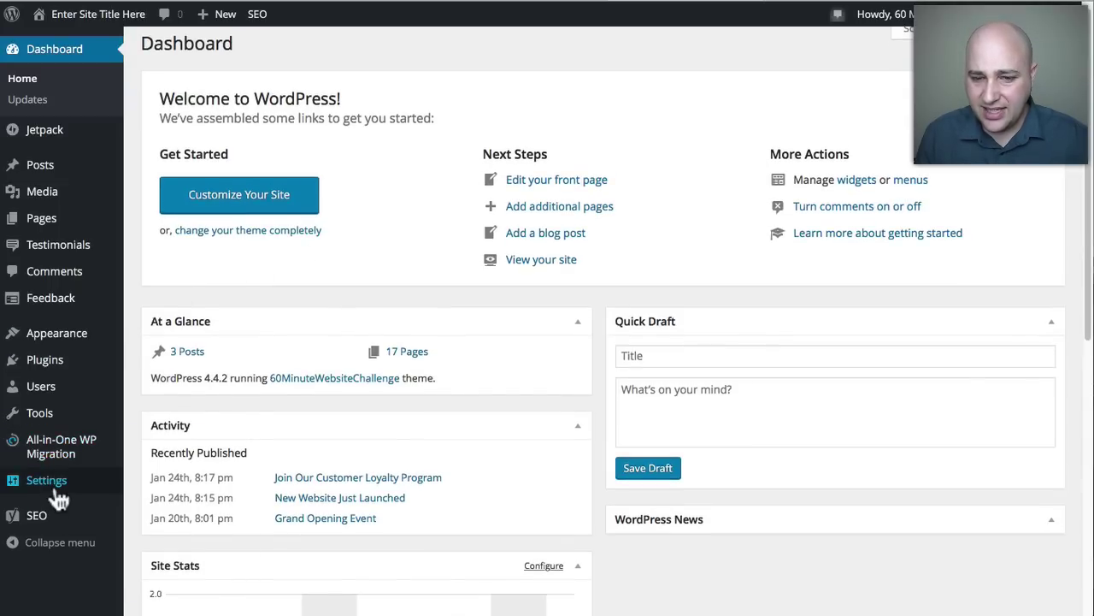
mouse_move(58, 498)
left_click(152, 444)
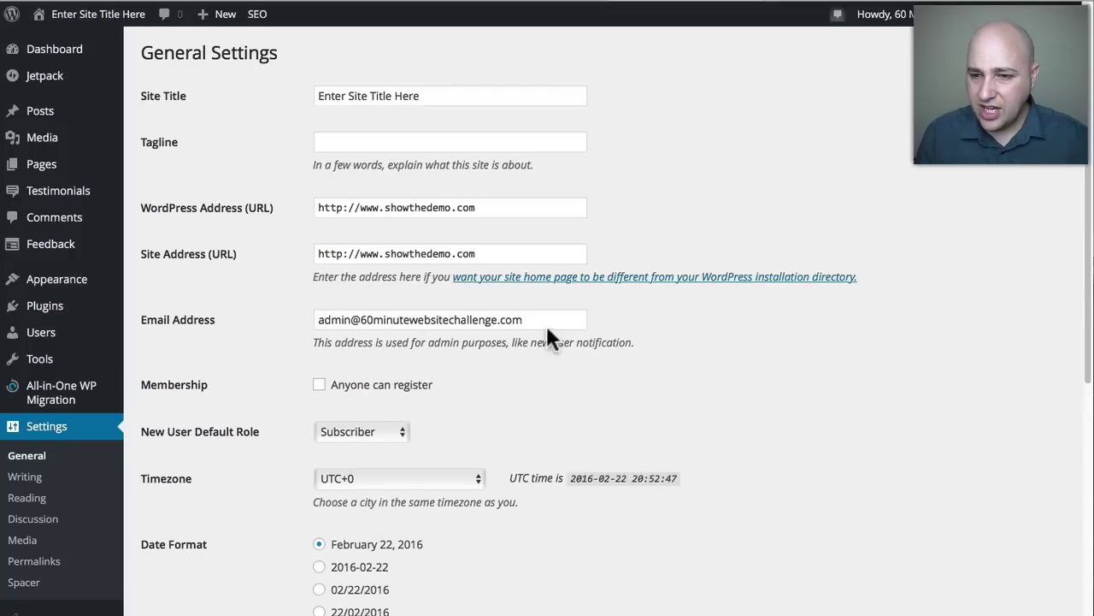
left_click(542, 319)
left_click_drag(301, 324, 301, 323)
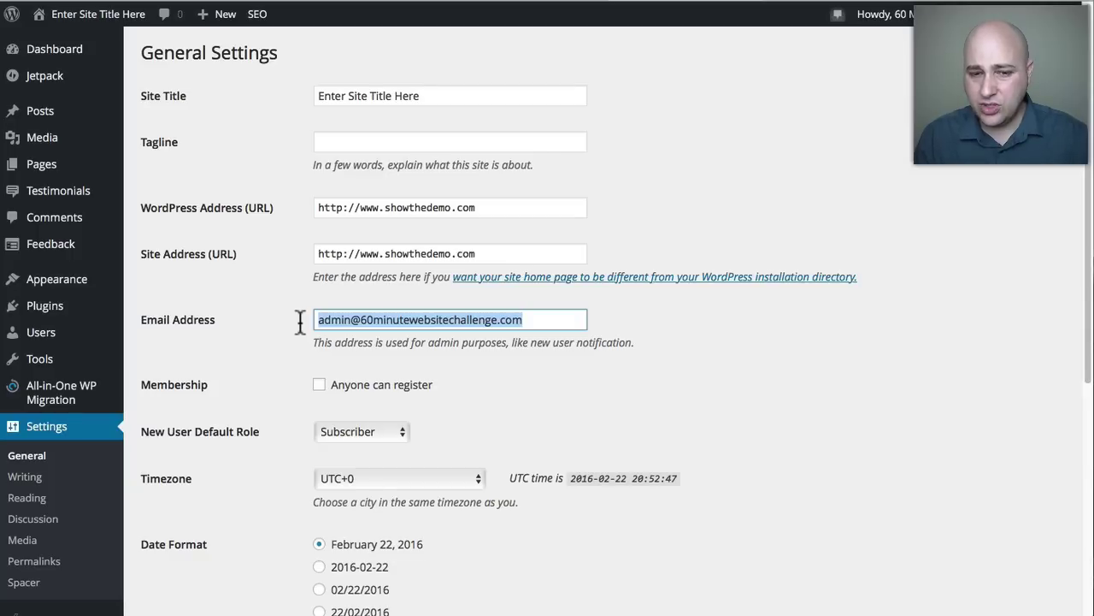
left_click(252, 345)
scroll(252, 346, "down", 3)
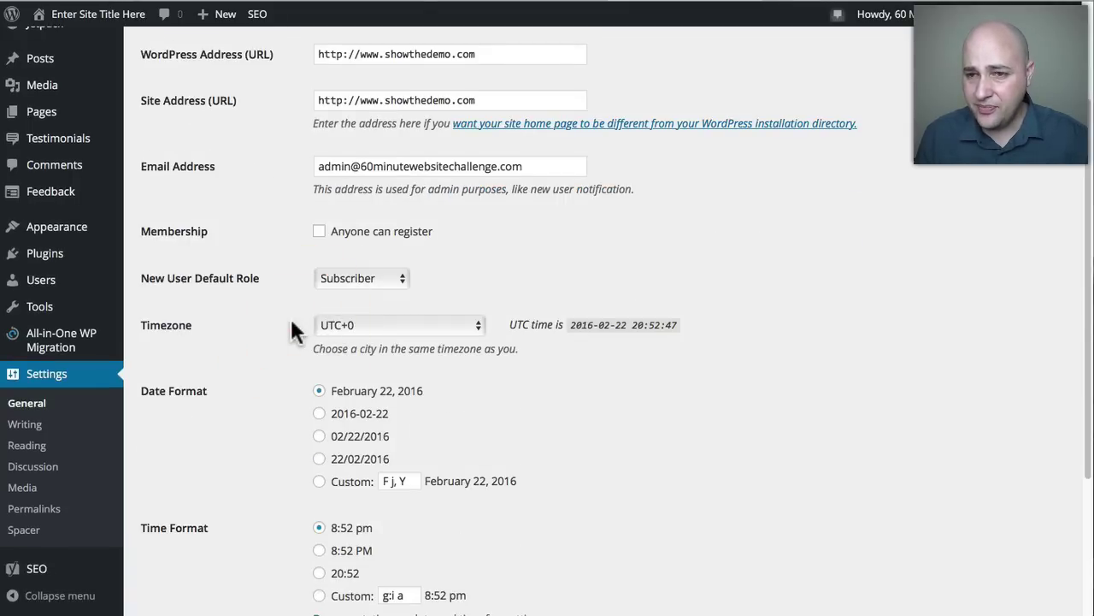
scroll(290, 316, "down", 4)
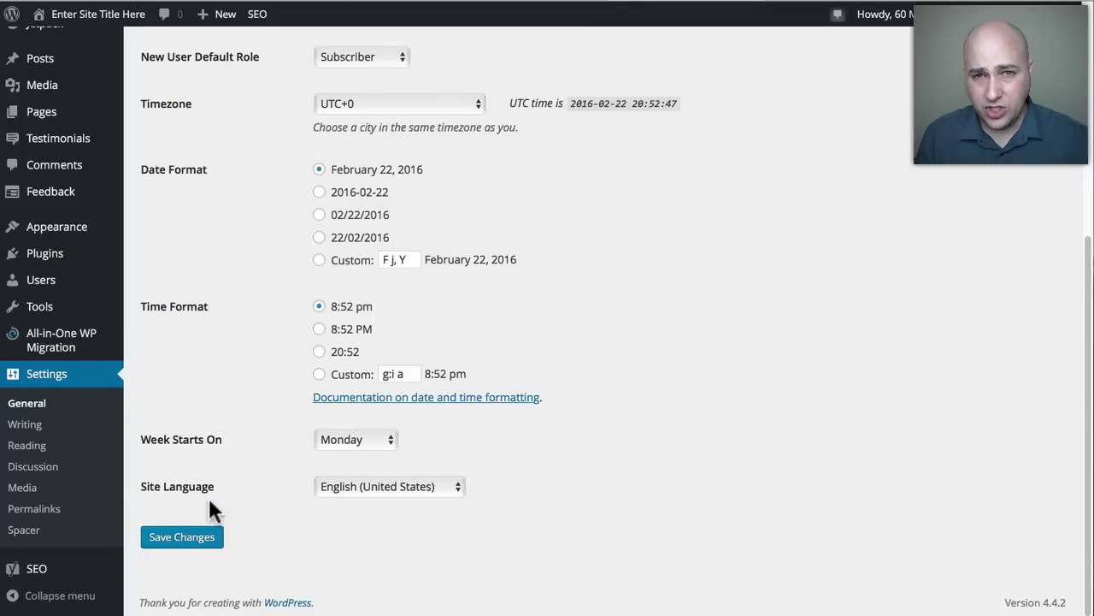
scroll(211, 502, "up", 5)
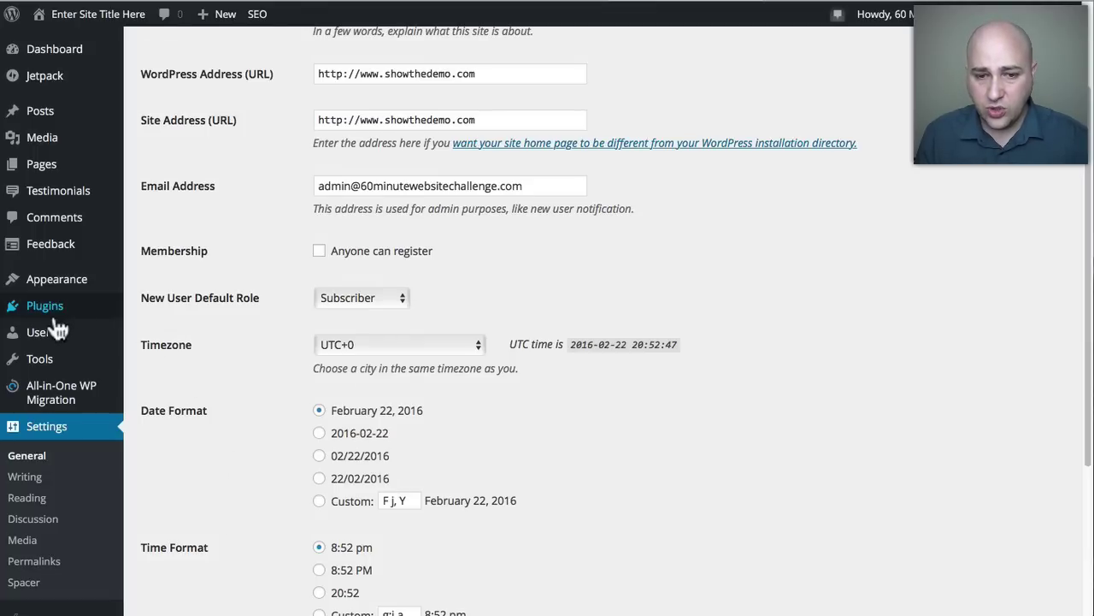
mouse_move(21, 341)
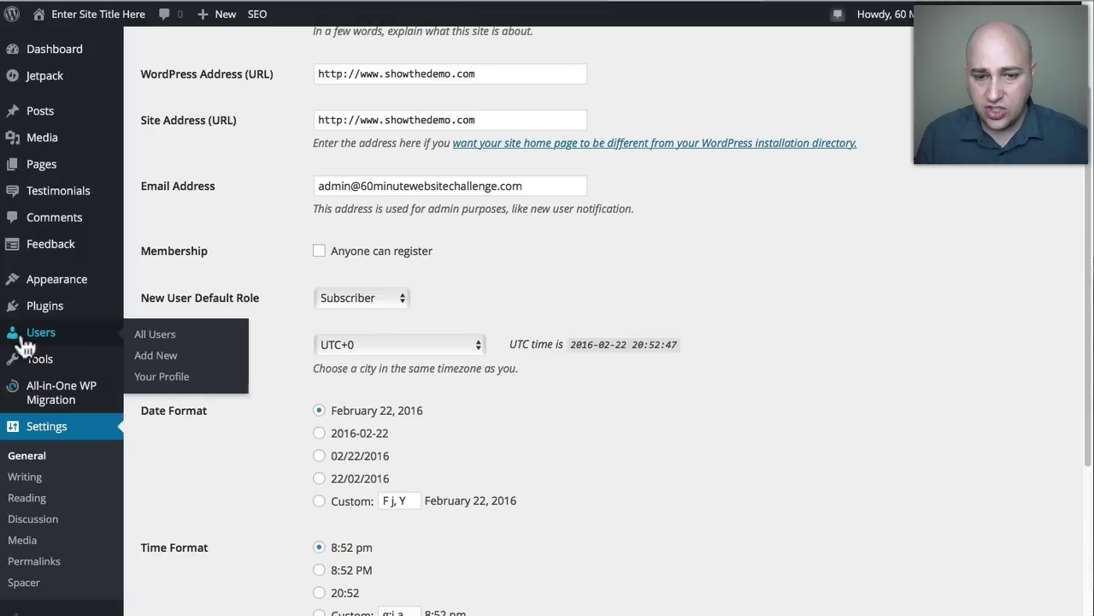
left_click(160, 377)
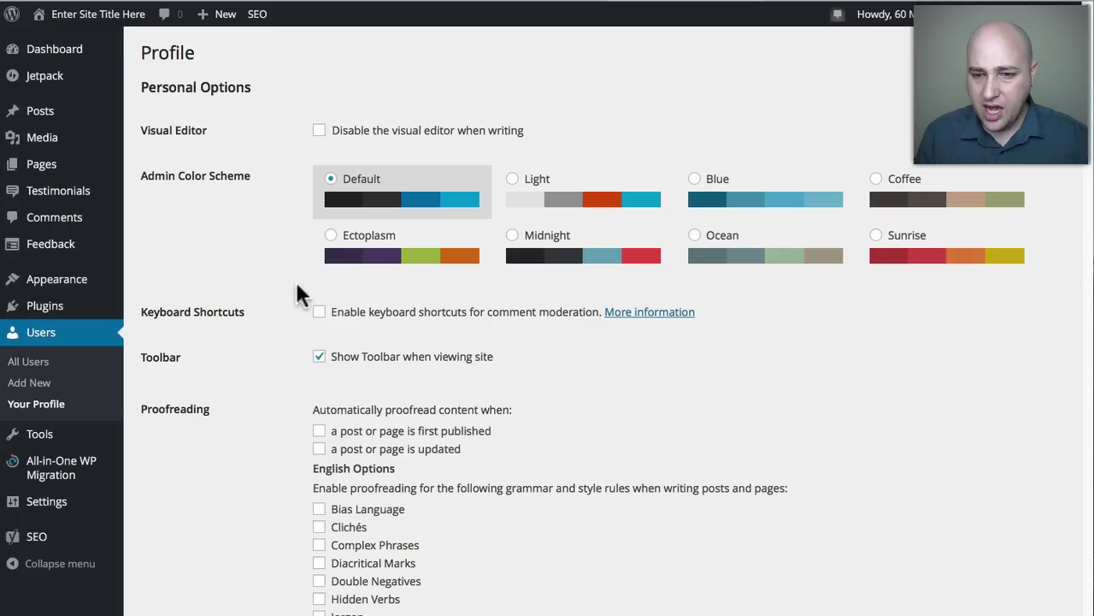
scroll(296, 284, "down", 1)
scroll(297, 284, "down", 12)
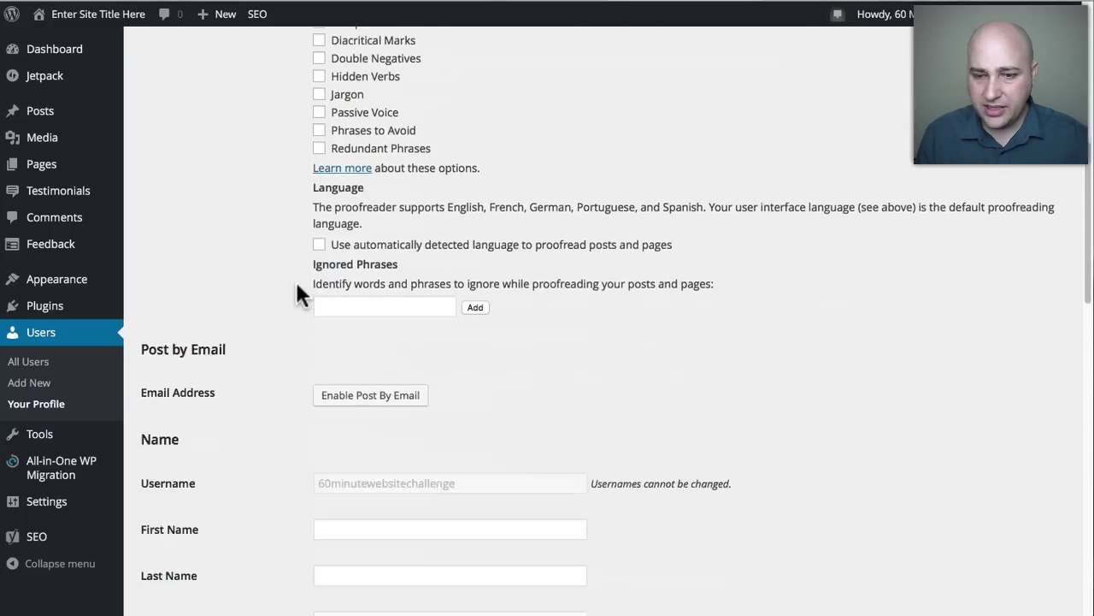
scroll(297, 284, "down", 6)
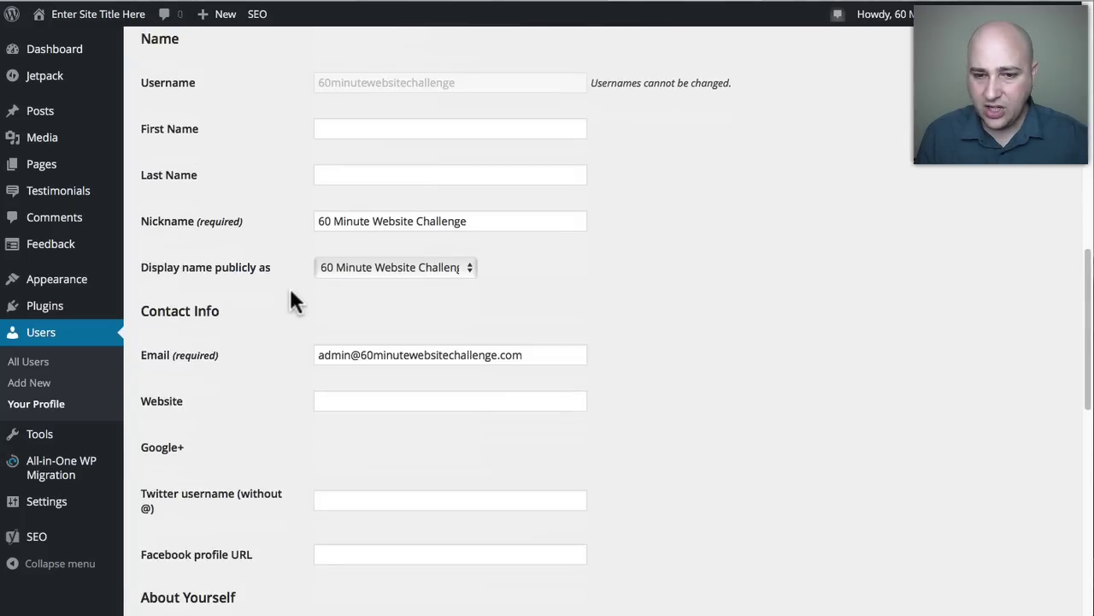
left_click(231, 298)
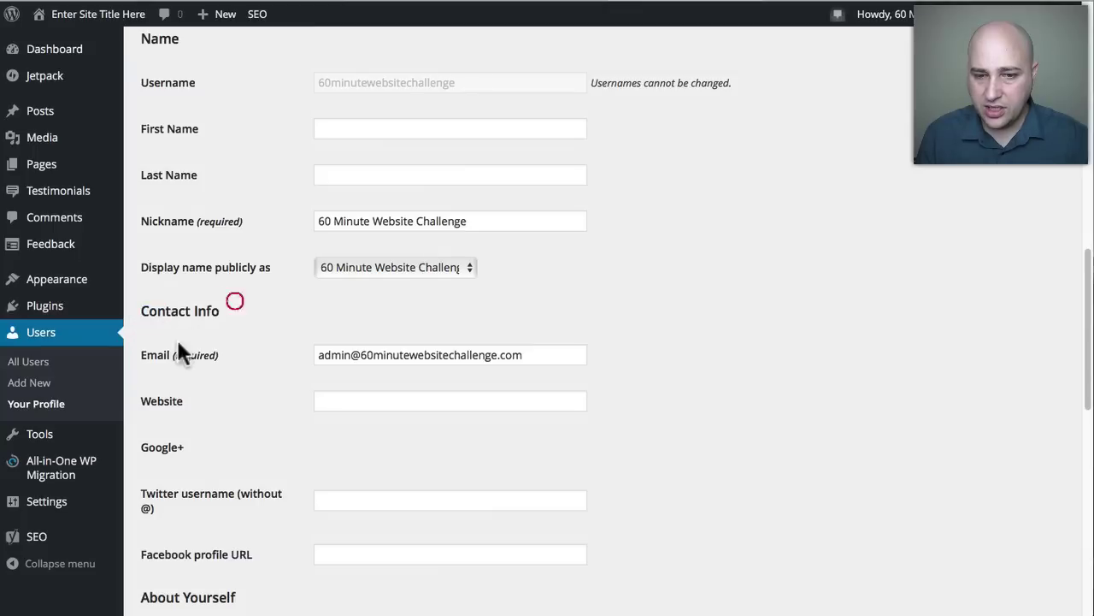
left_click_drag(142, 355, 182, 355)
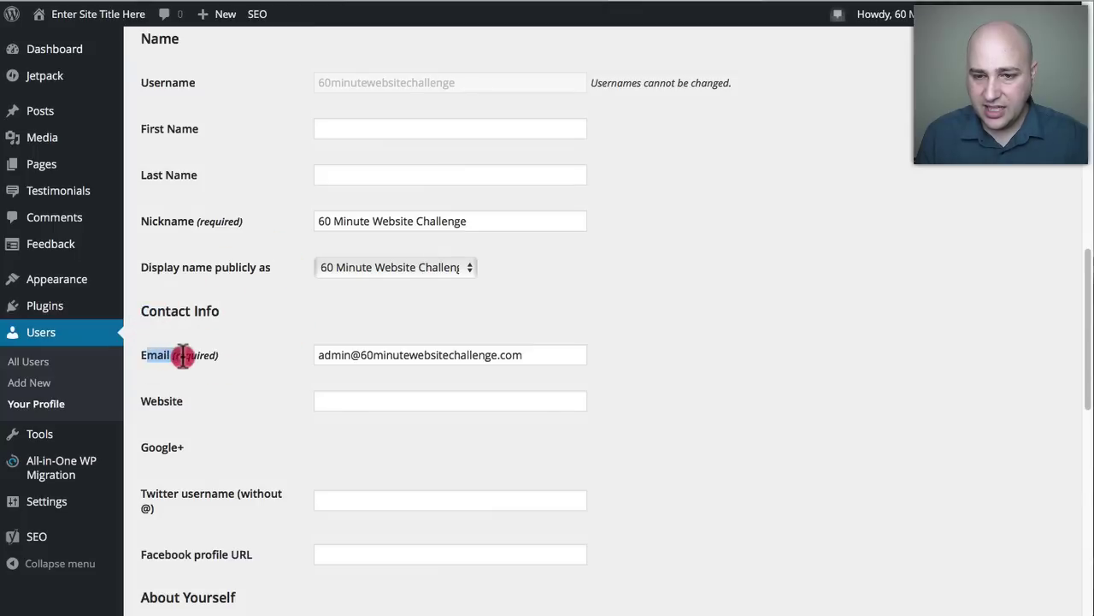
triple_click(529, 353)
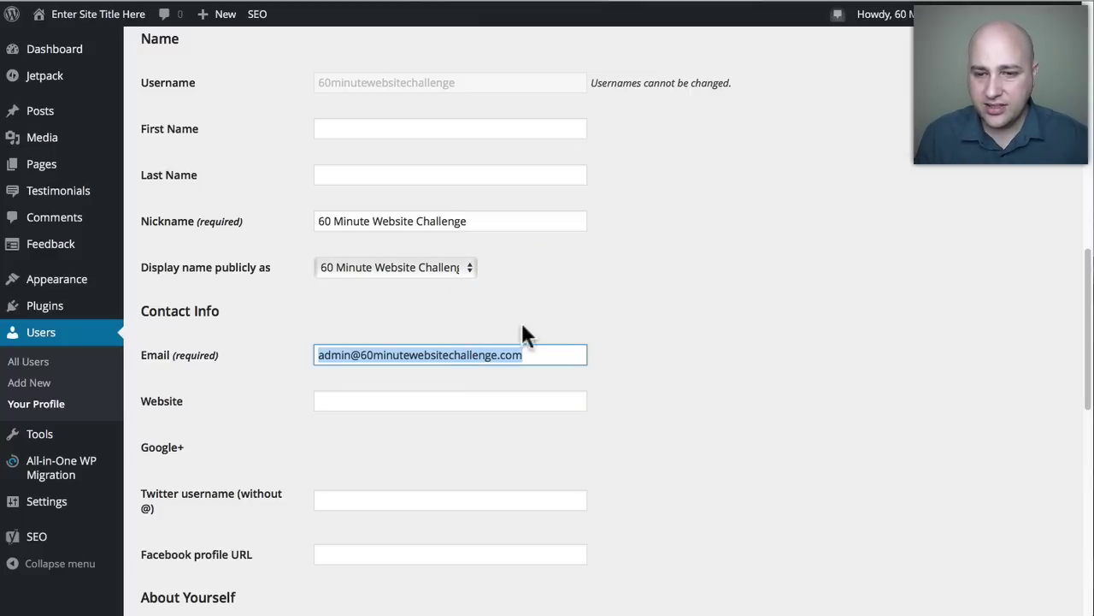
scroll(436, 315, "down", 10)
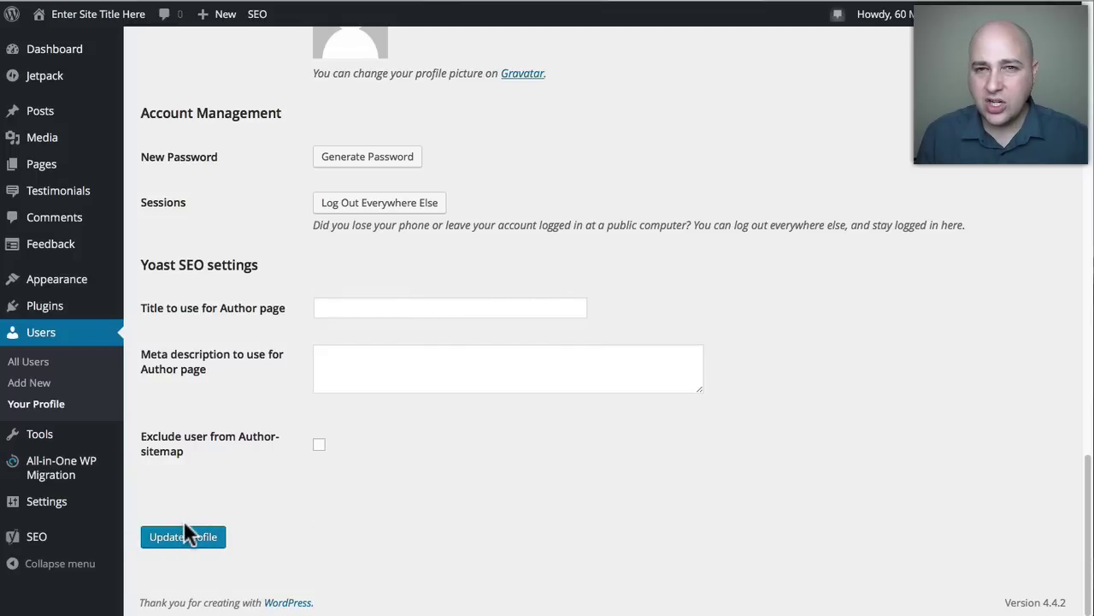
scroll(227, 501, "up", 10)
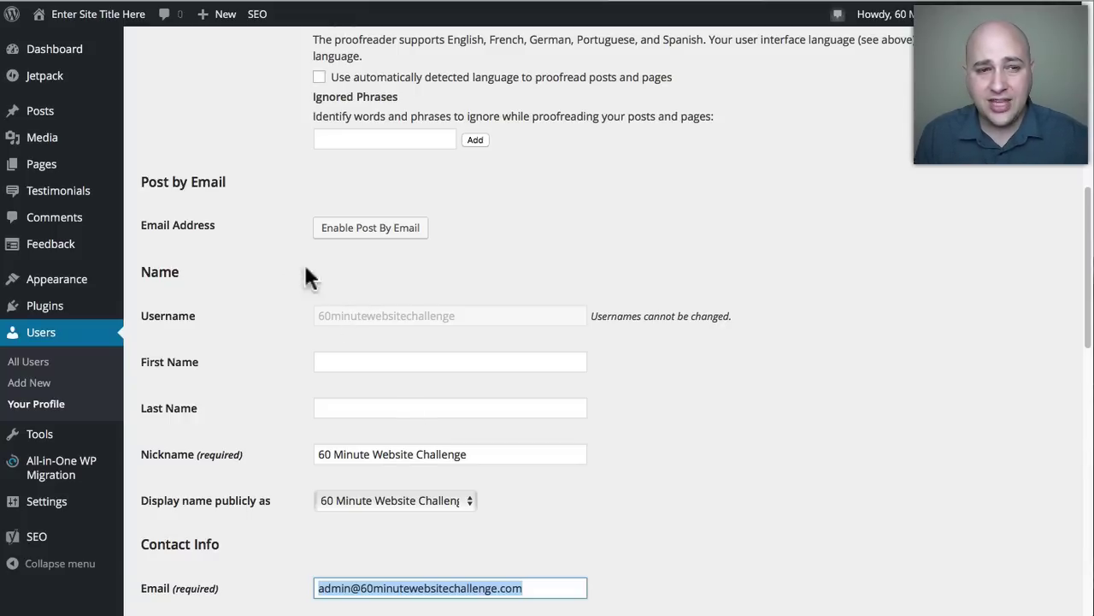
key("super+Tab")
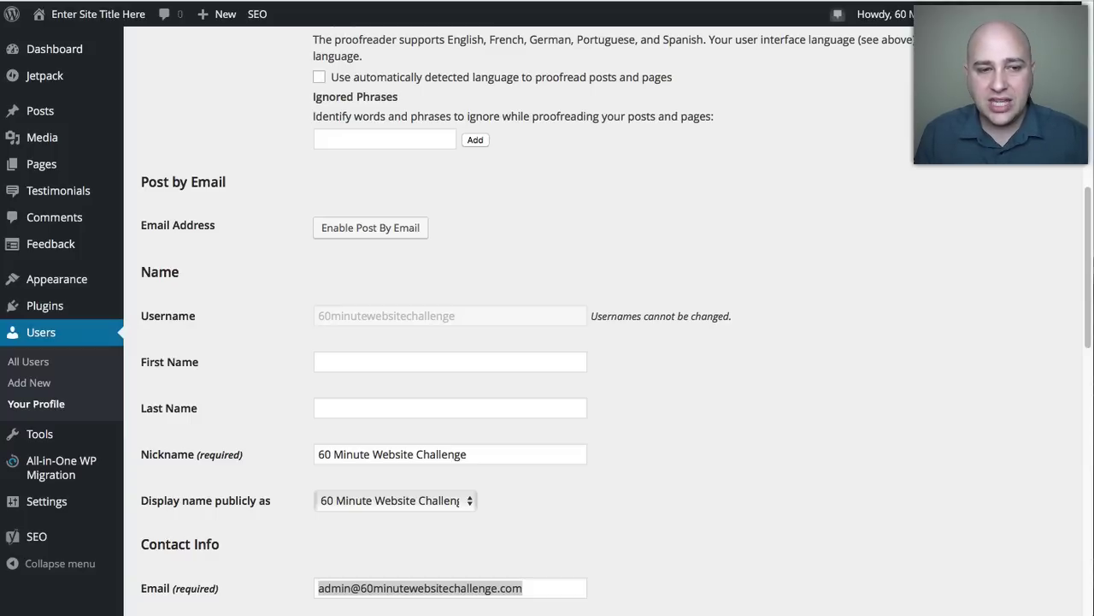
left_click(249, 238)
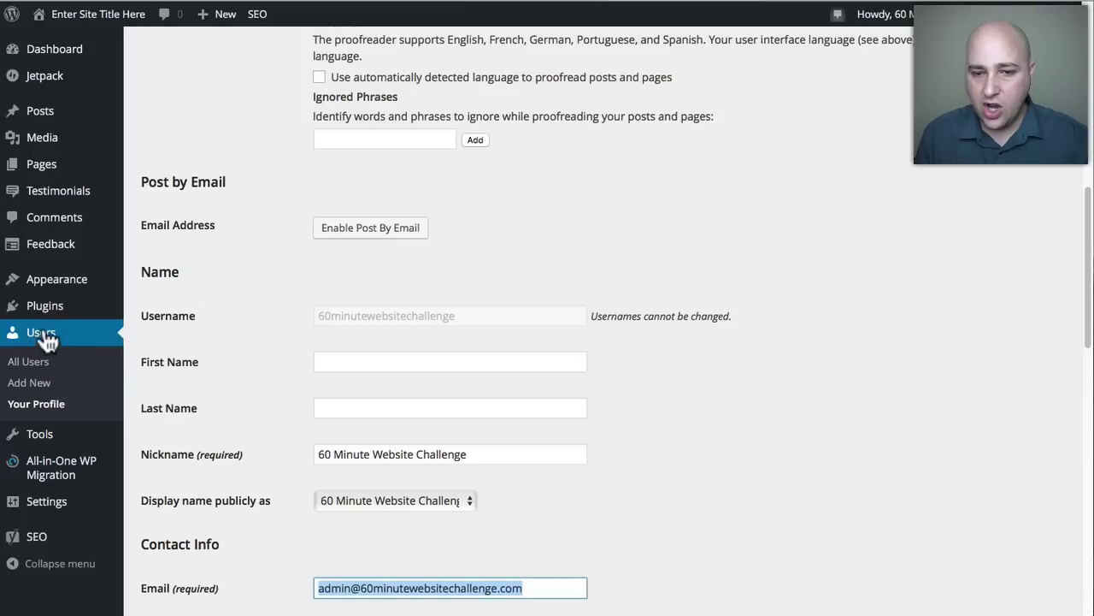
Show All Users and highlight the single Administrator account's username.
left_click(16, 362)
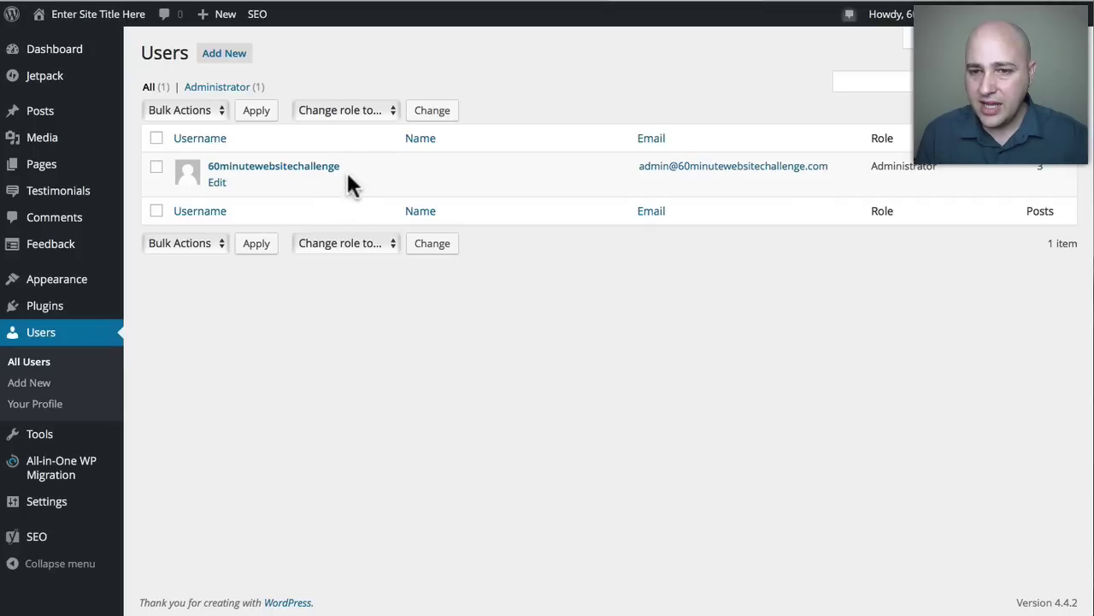
left_click_drag(352, 164, 207, 166)
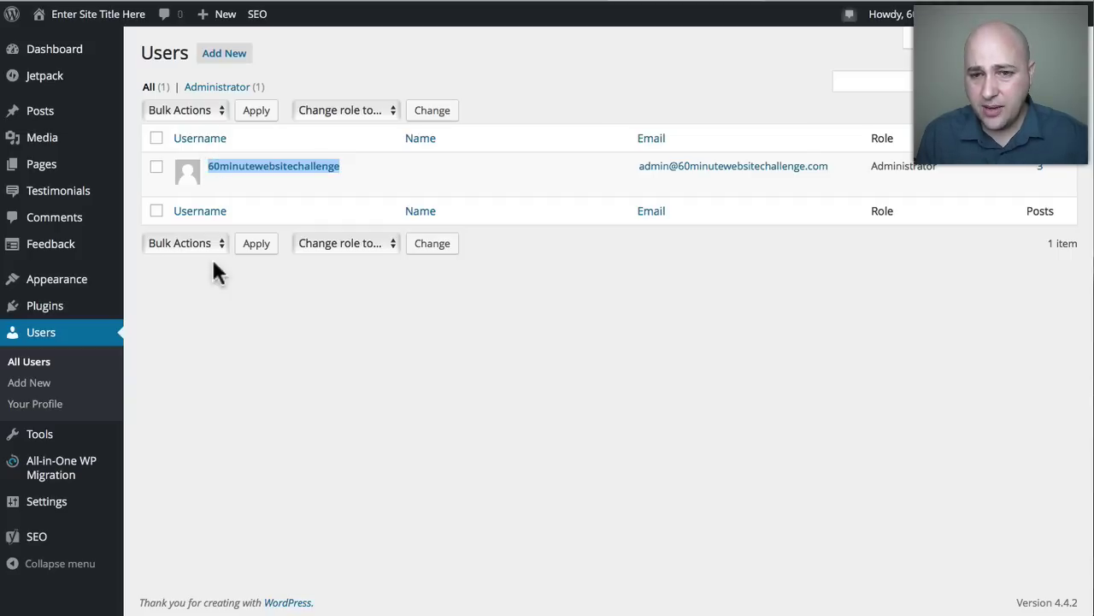
mouse_move(47, 317)
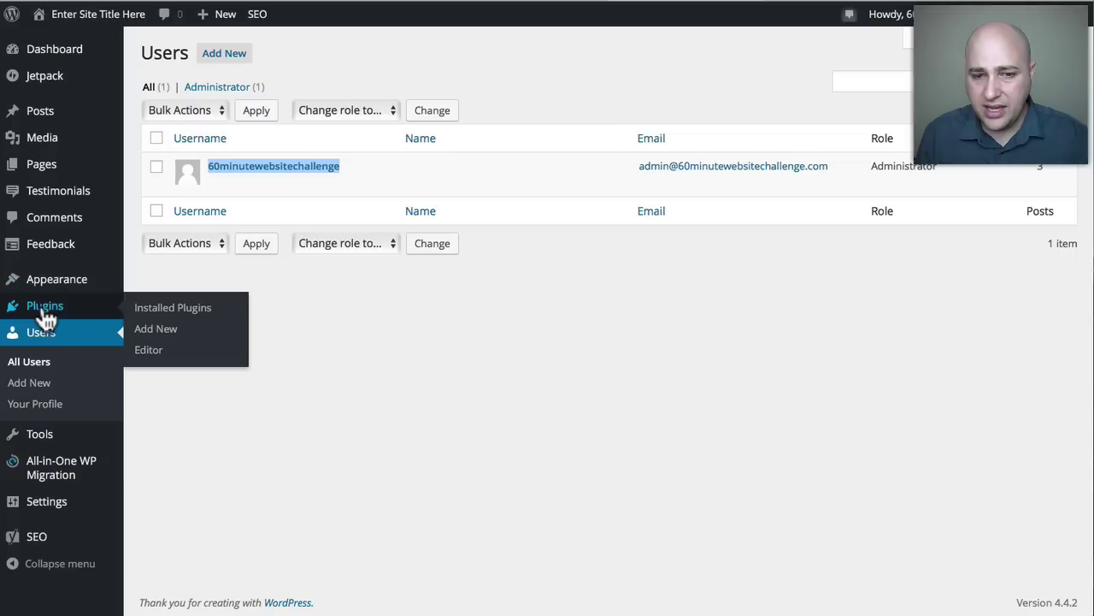
Scroll the Installed Plugins list to find the Username Changer plugin.
left_click(161, 309)
scroll(295, 265, "down", 5)
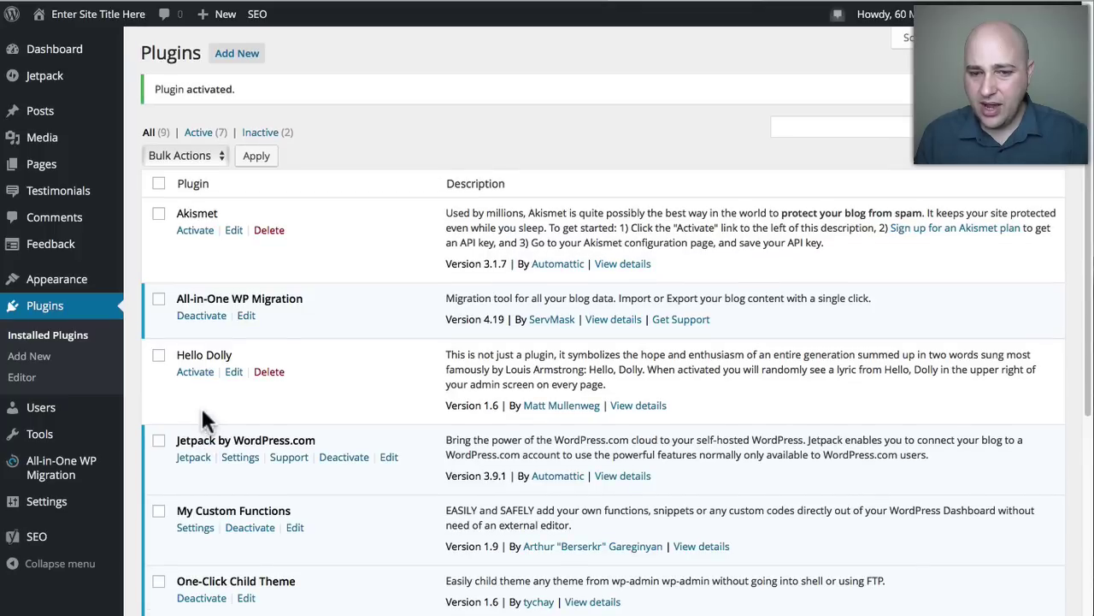
mouse_move(81, 517)
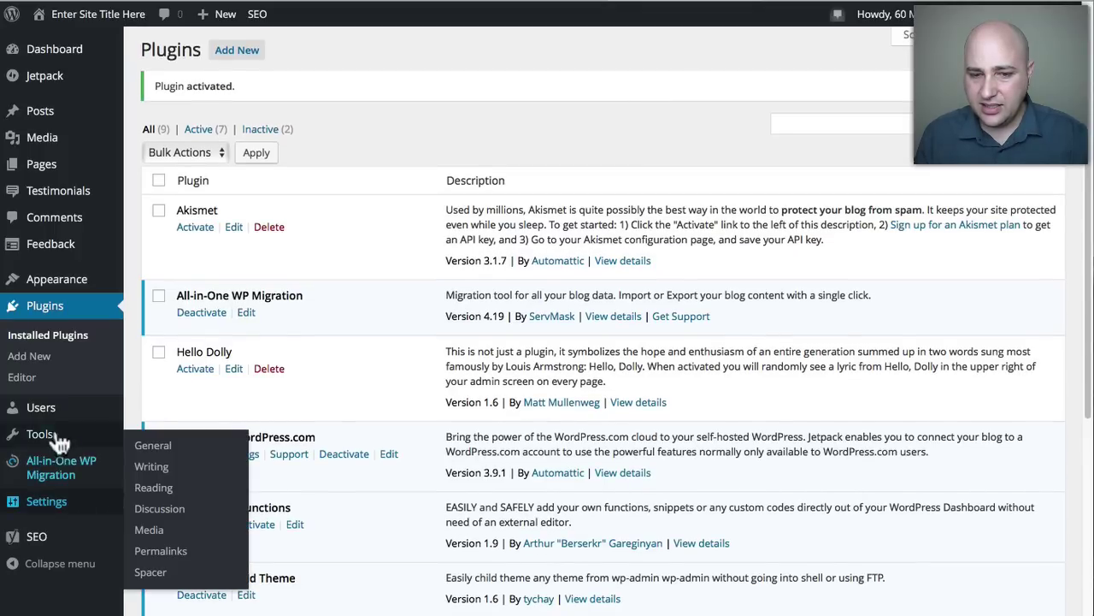
mouse_move(58, 416)
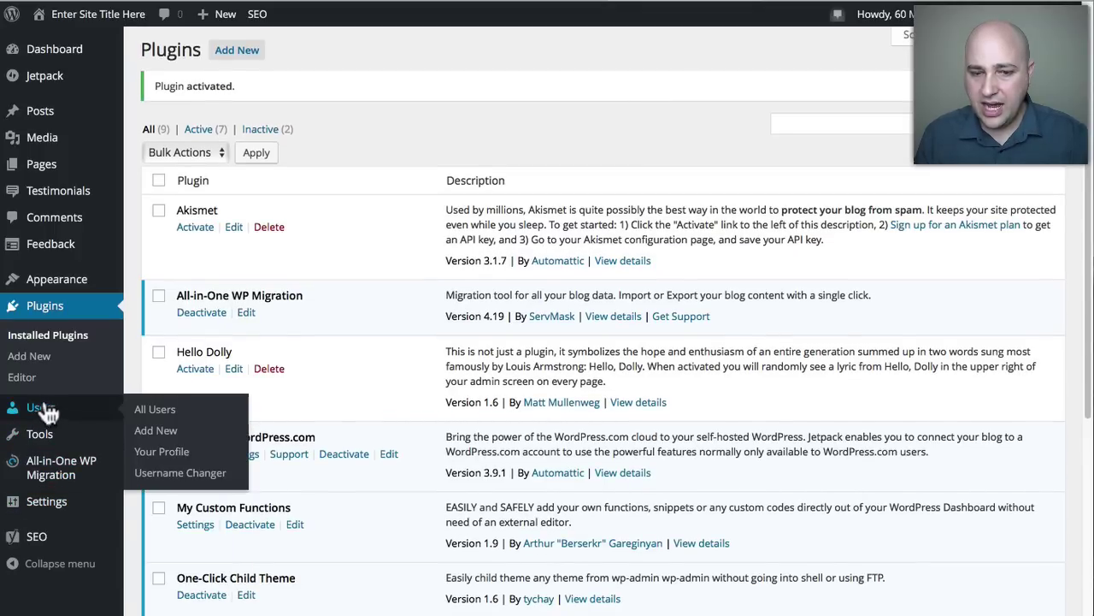
In Username Changer, select the admin account and type a placeholder new username.
left_click(180, 474)
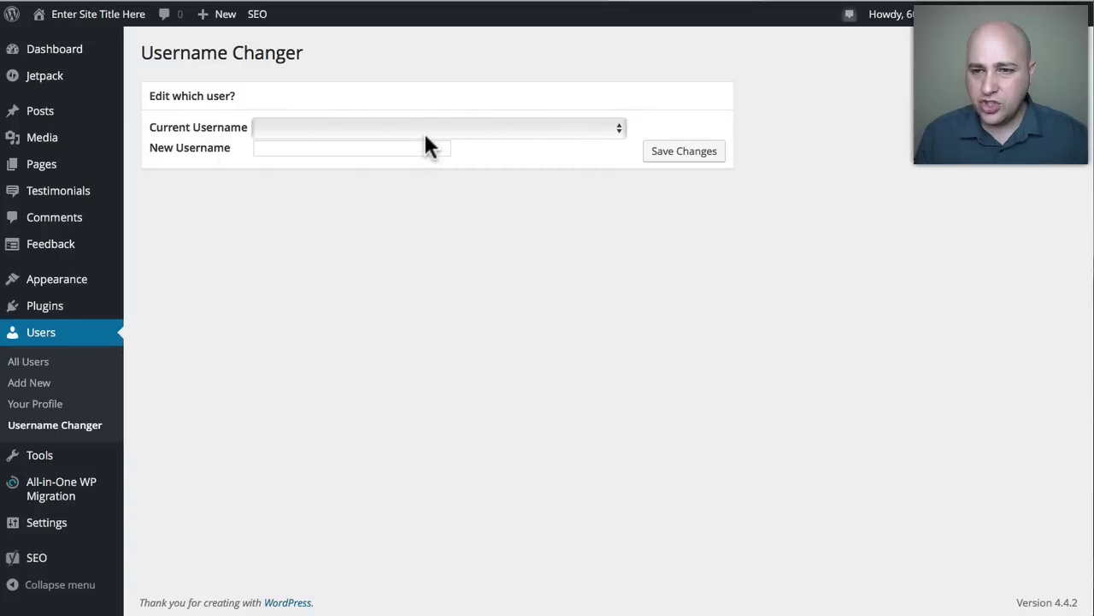
left_click(380, 130)
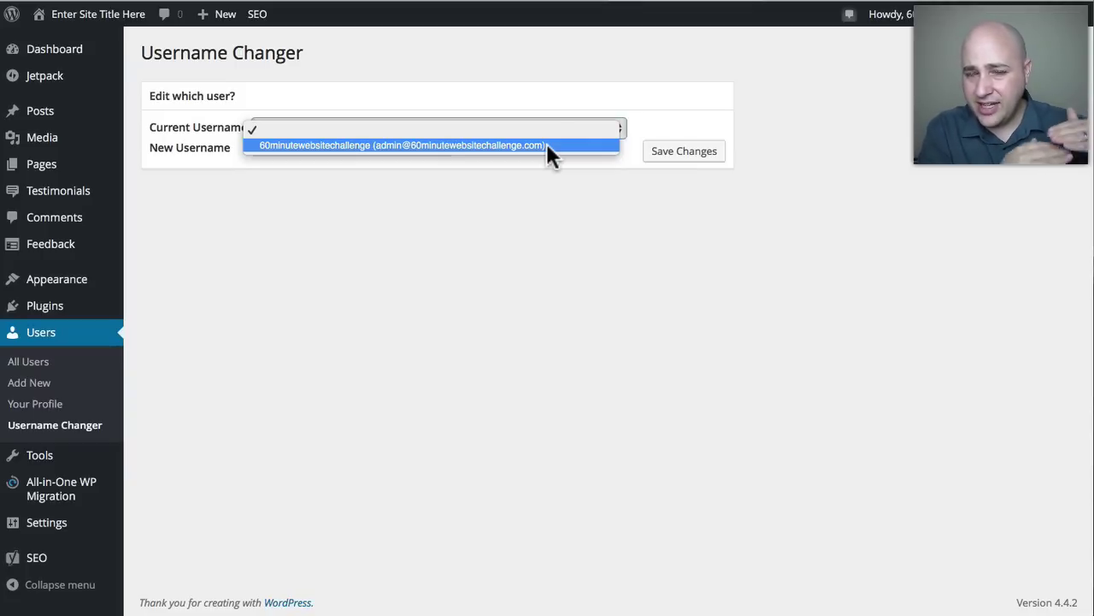
left_click(546, 144)
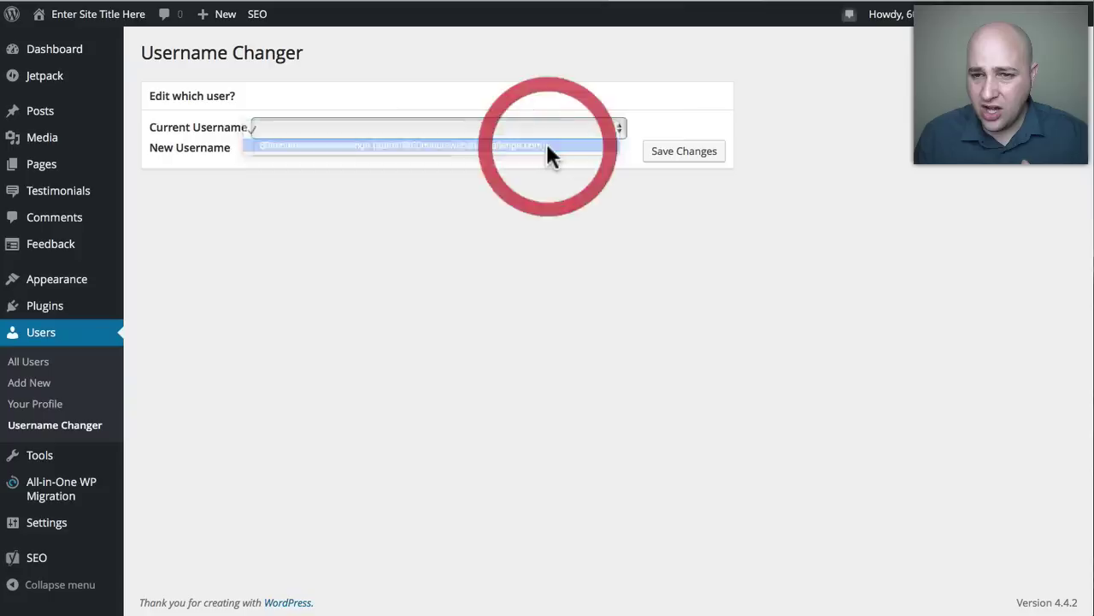
left_click(438, 148)
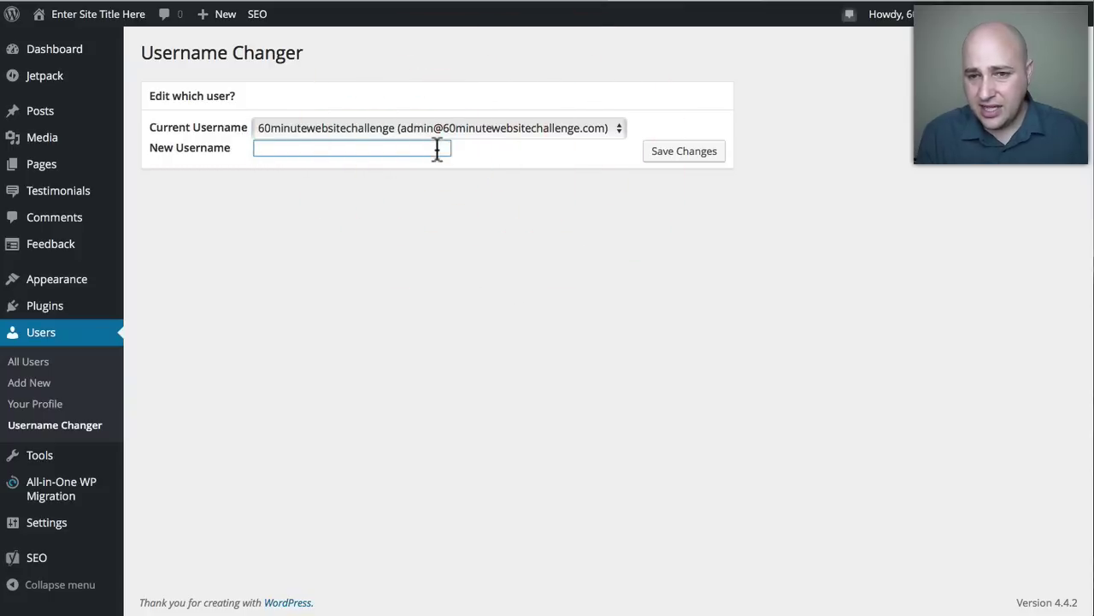
type("newusername")
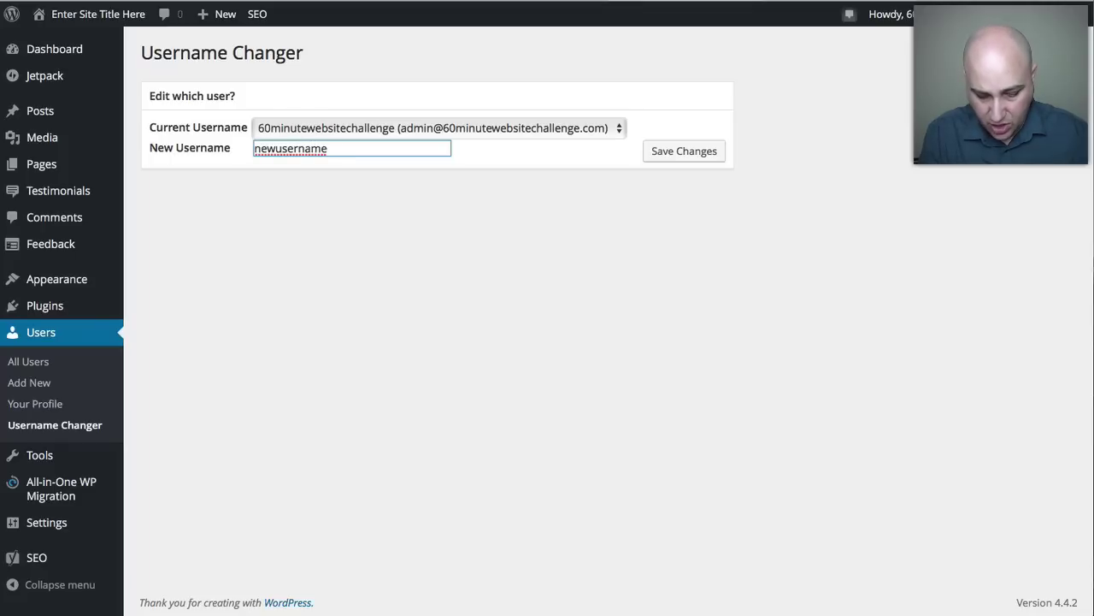
type("(email")
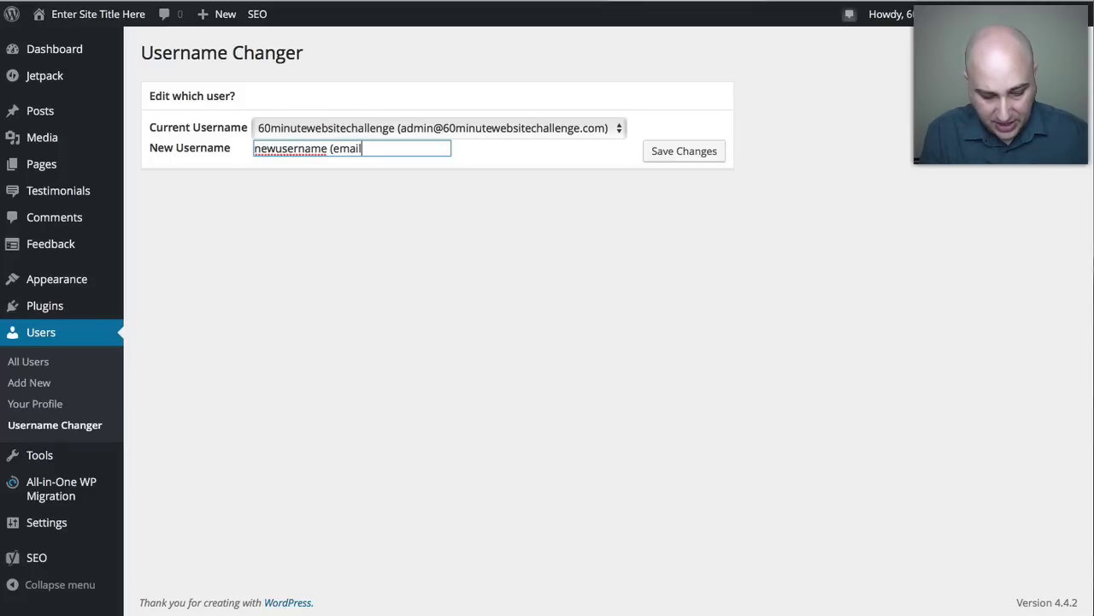
type("@gmail.com")
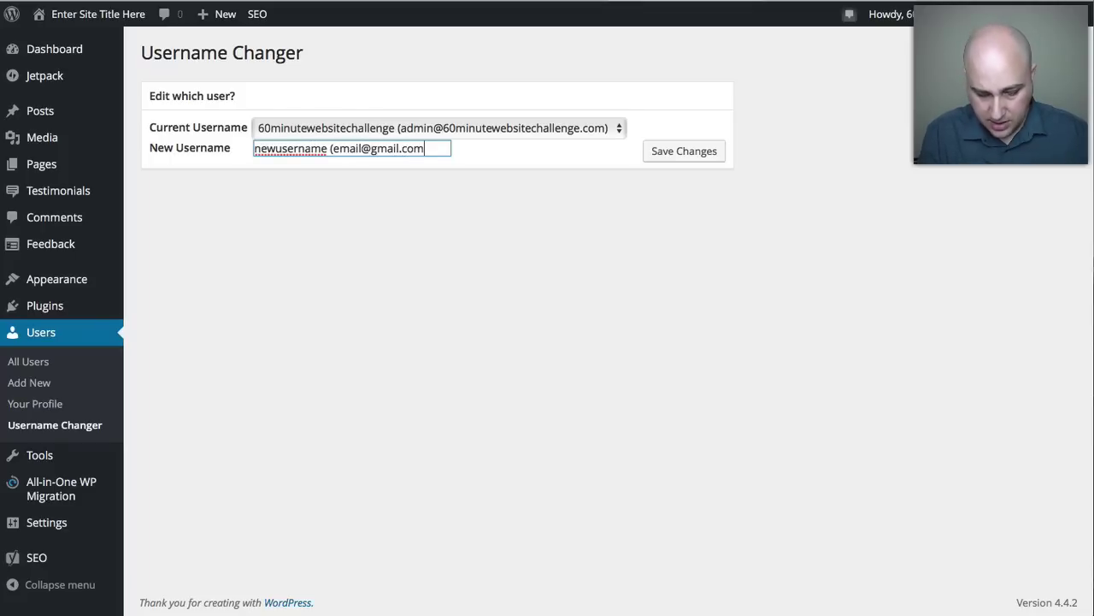
type(")")
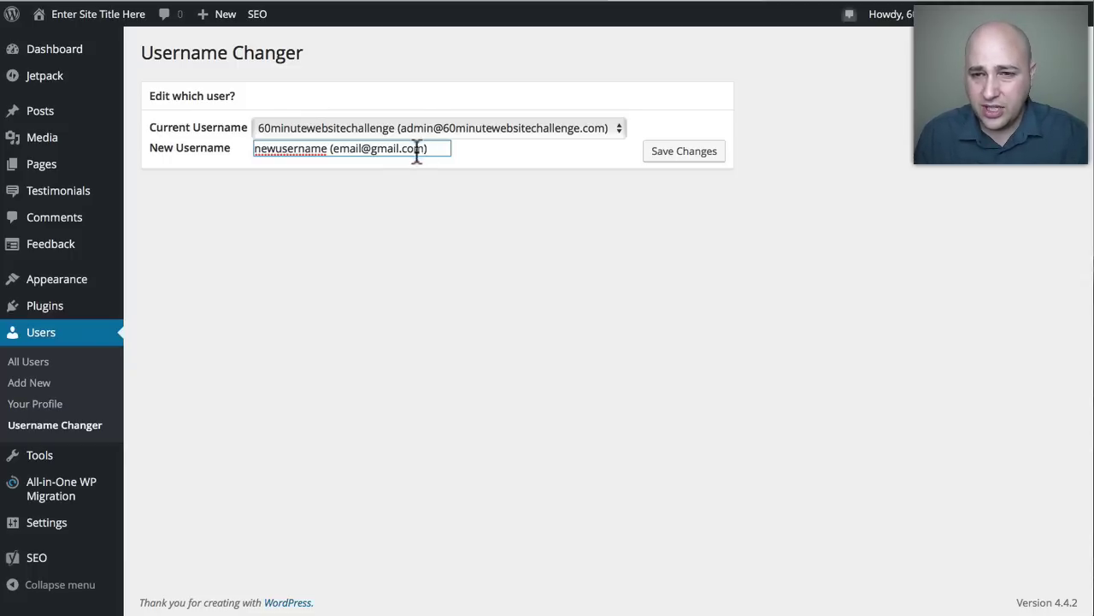
Replace the placeholder with 'wpcrafter', save, and highlight the old and new usernames in the confirmation.
left_click_drag(329, 148, 417, 135)
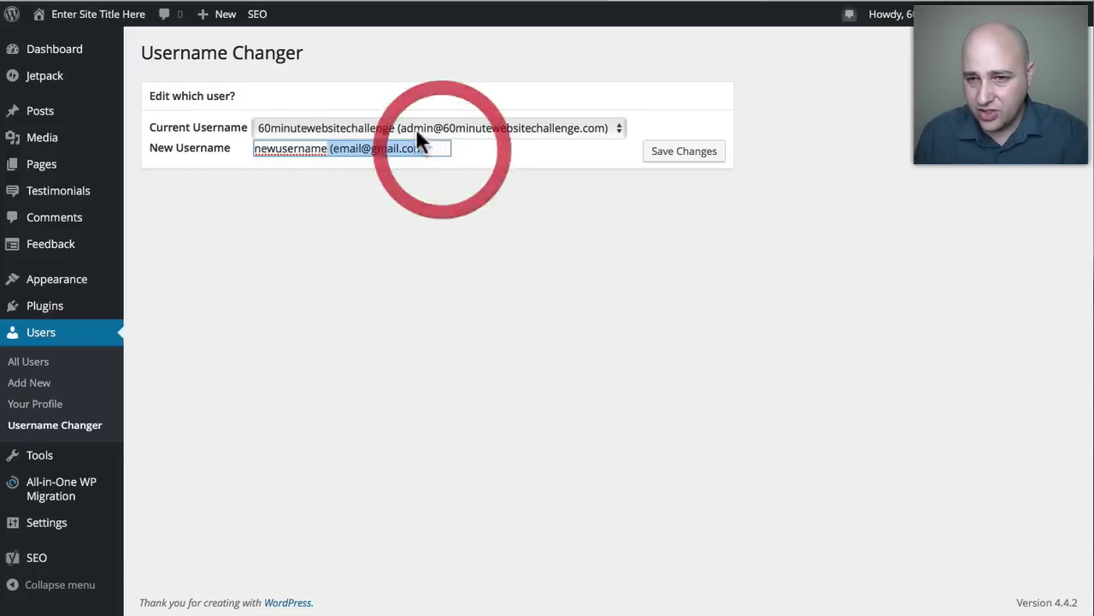
key("BackSpace")
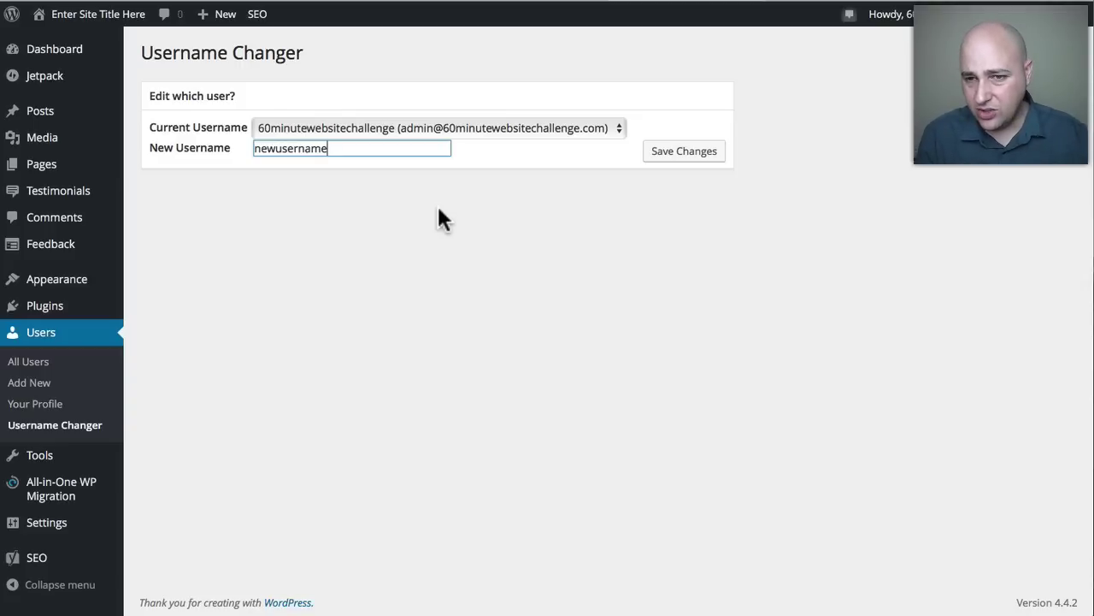
key("BackSpace")
key("BackSpace")
key("BackSpace")
key("BackSpace")
key("BackSpace")
key("BackSpace")
key("BackSpace")
key("BackSpace")
key("BackSpace")
key("BackSpace")
key("BackSpace")
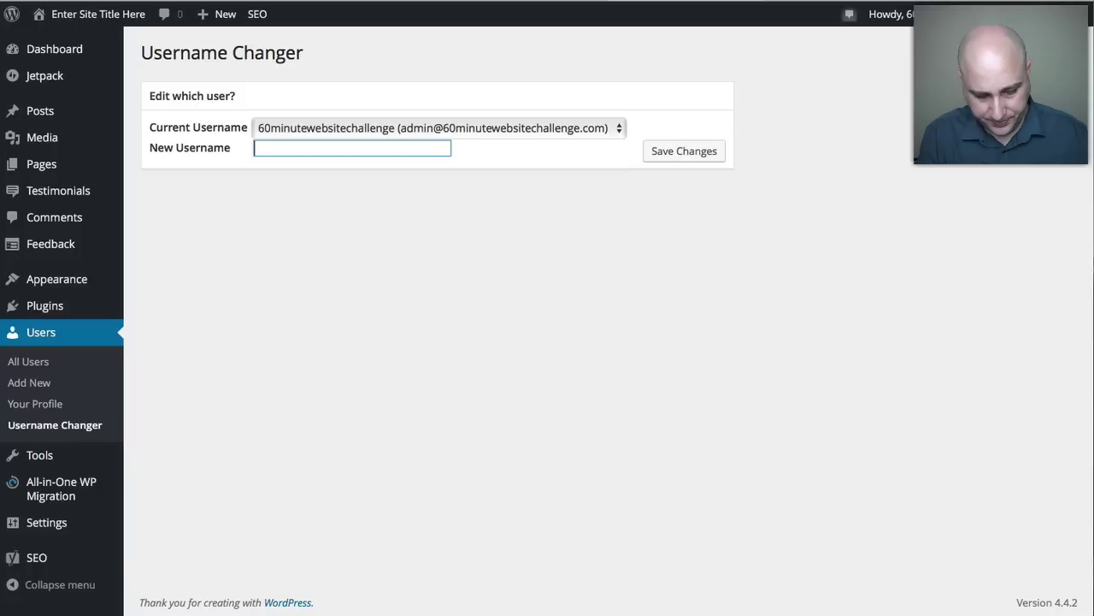
type("wpcrafter")
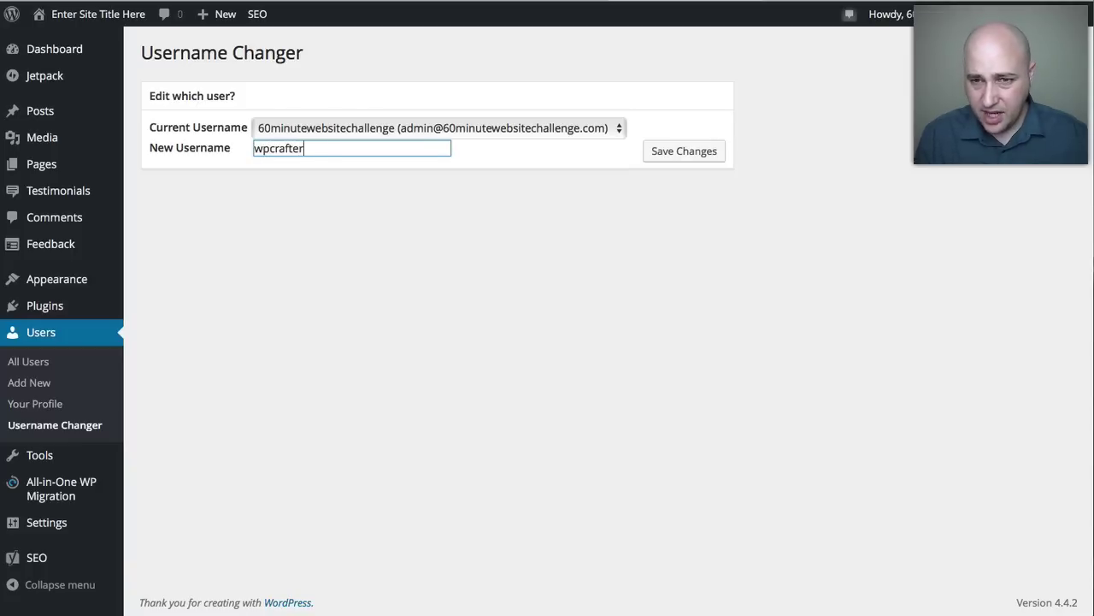
left_click(521, 219)
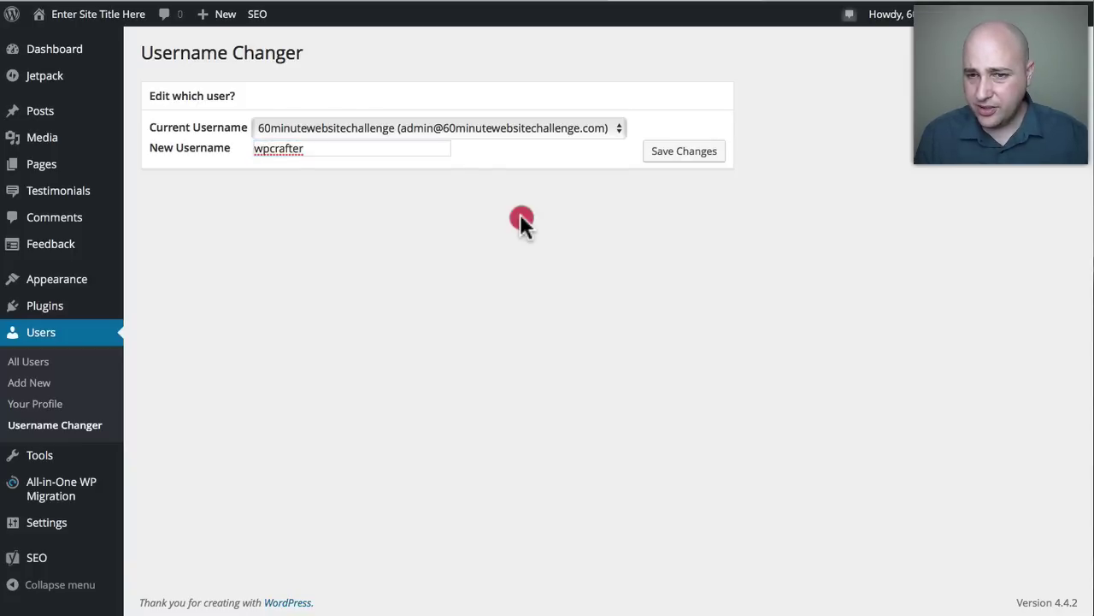
left_click(687, 153)
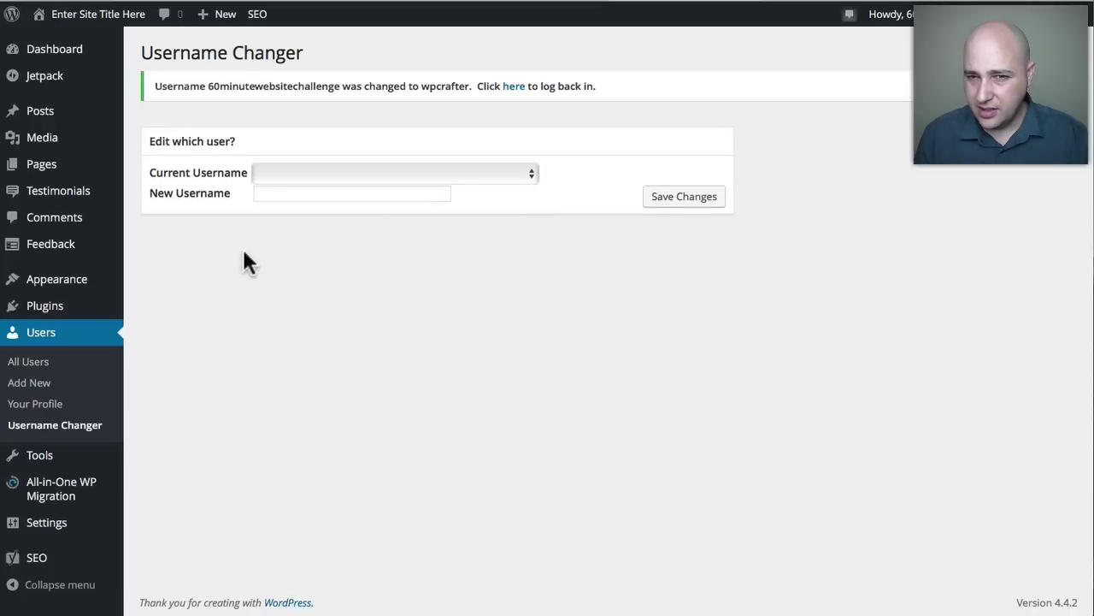
left_click_drag(207, 85, 340, 88)
left_click_drag(423, 86, 469, 86)
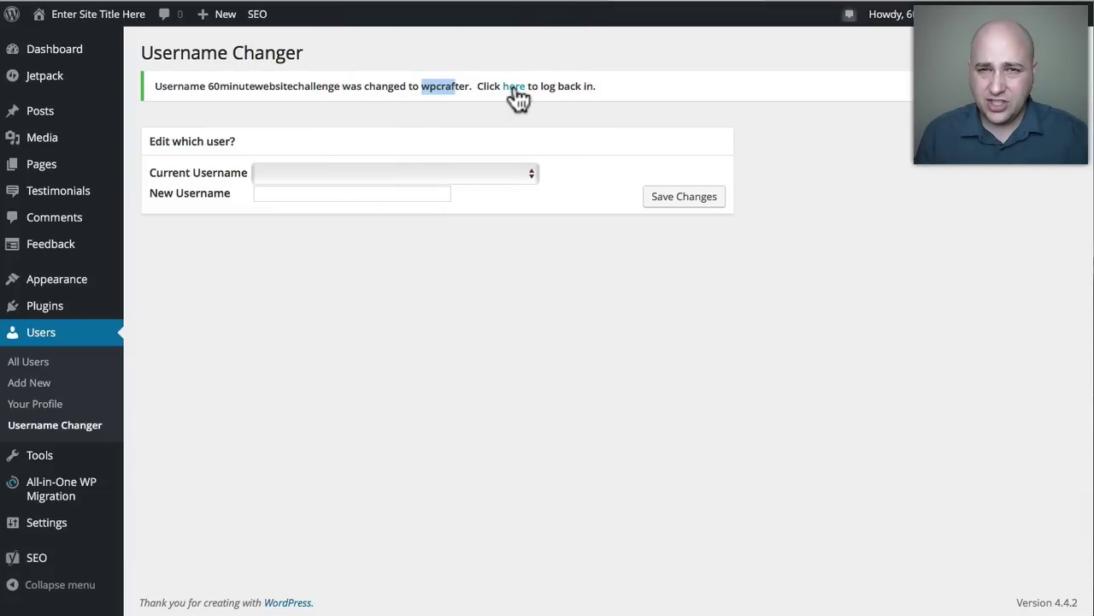
Log back in with the username 'wpcrafter' and the account password.
left_click(514, 86)
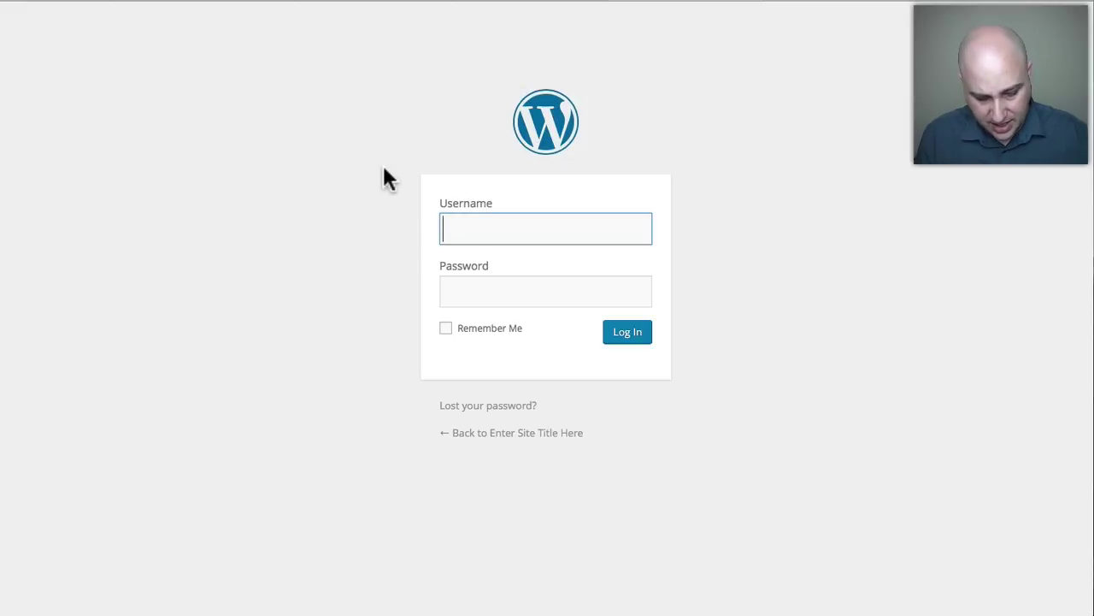
type("wpcrafter")
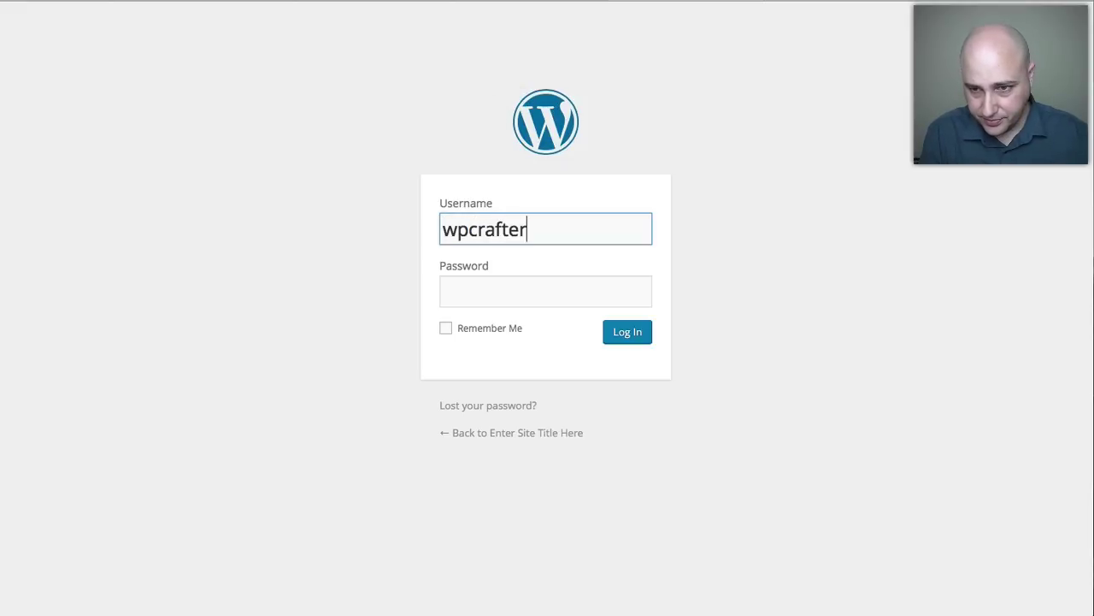
key("Tab")
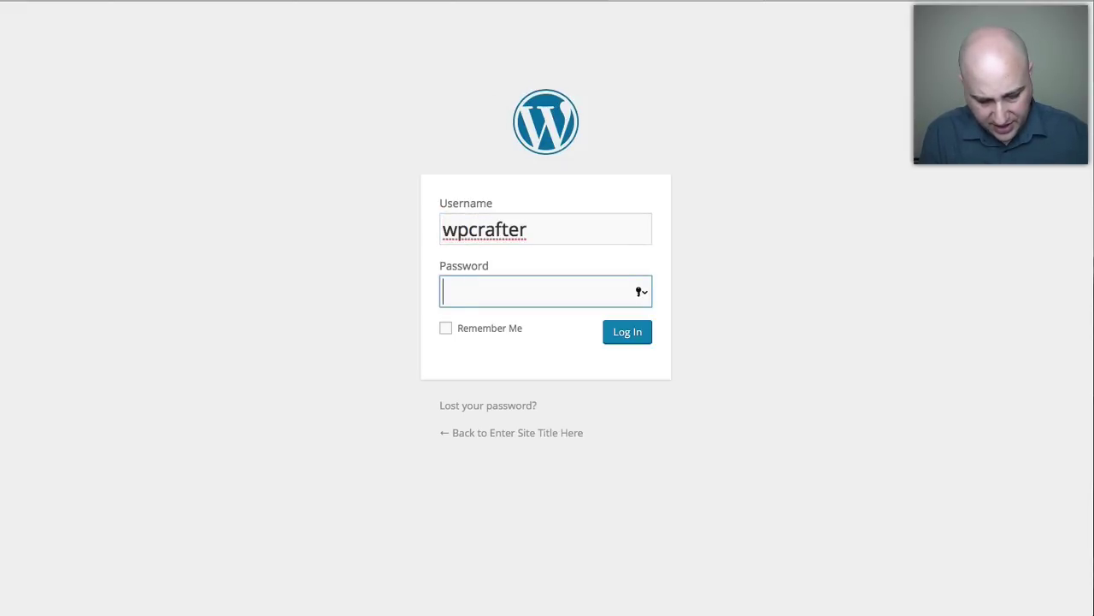
type("abcdefghijklm")
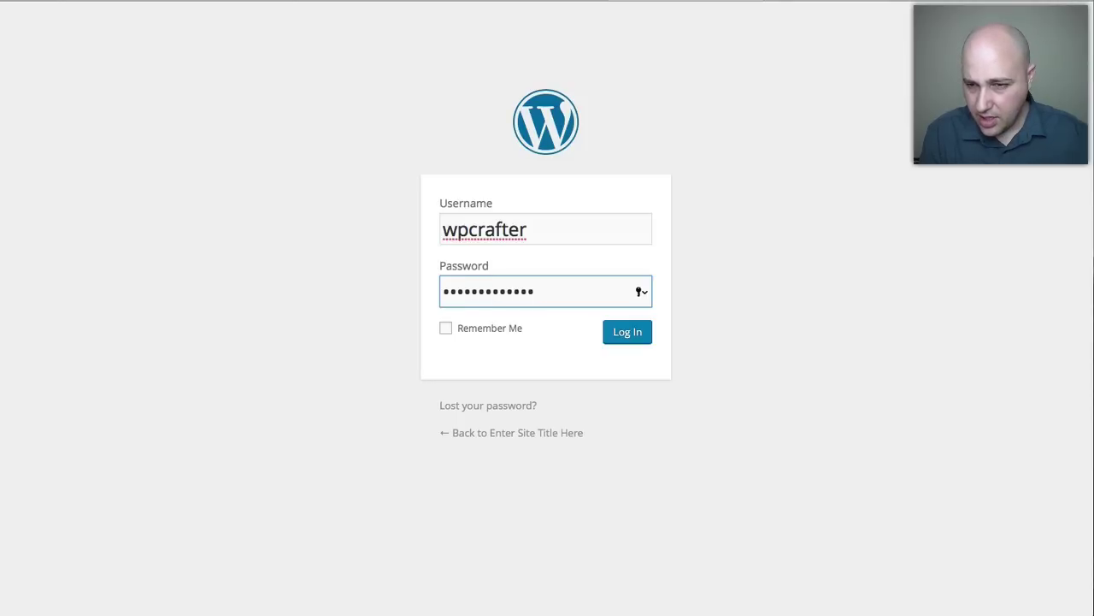
key("Return")
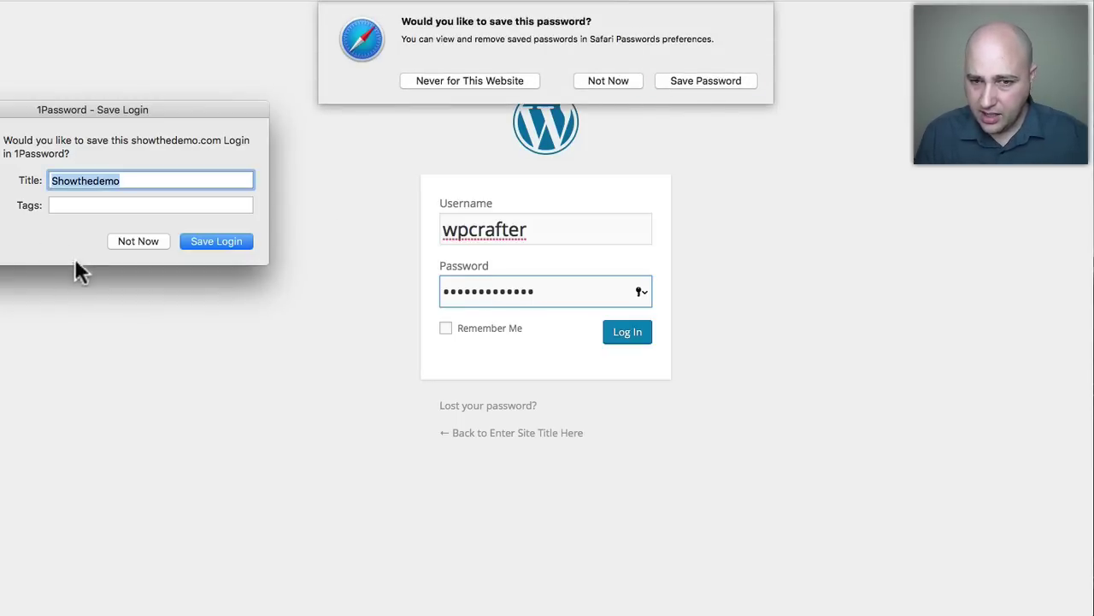
Decline both password-saving prompts and bring up the All Users list.
left_click(148, 241)
left_click(608, 78)
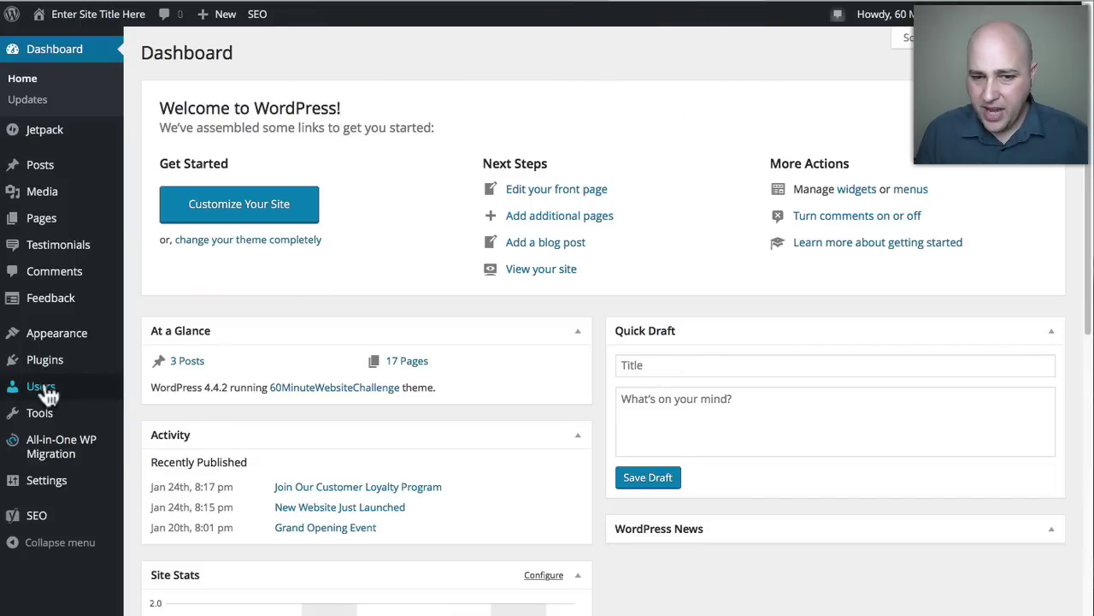
mouse_move(47, 390)
left_click(183, 388)
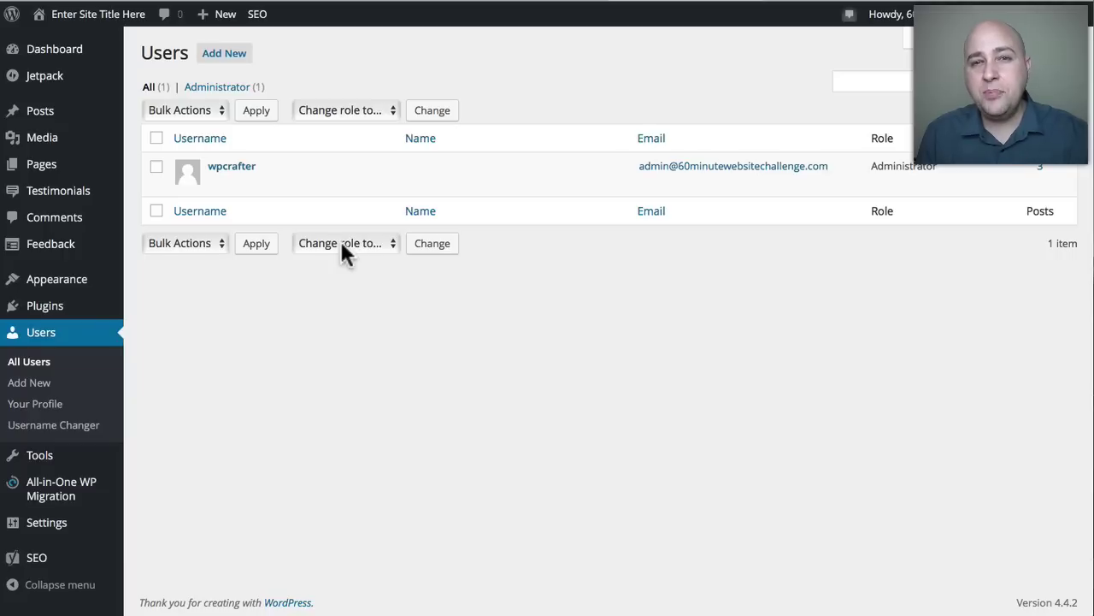
Open the administrator's profile and generate a new Strong password under Account Management.
left_click(242, 167)
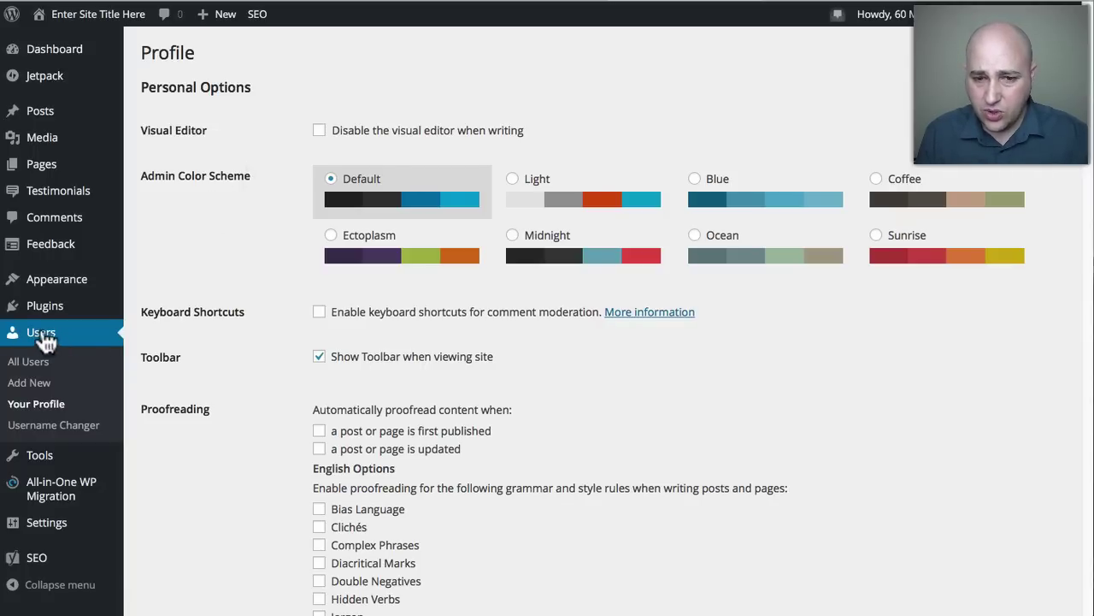
scroll(264, 350, "down", 3)
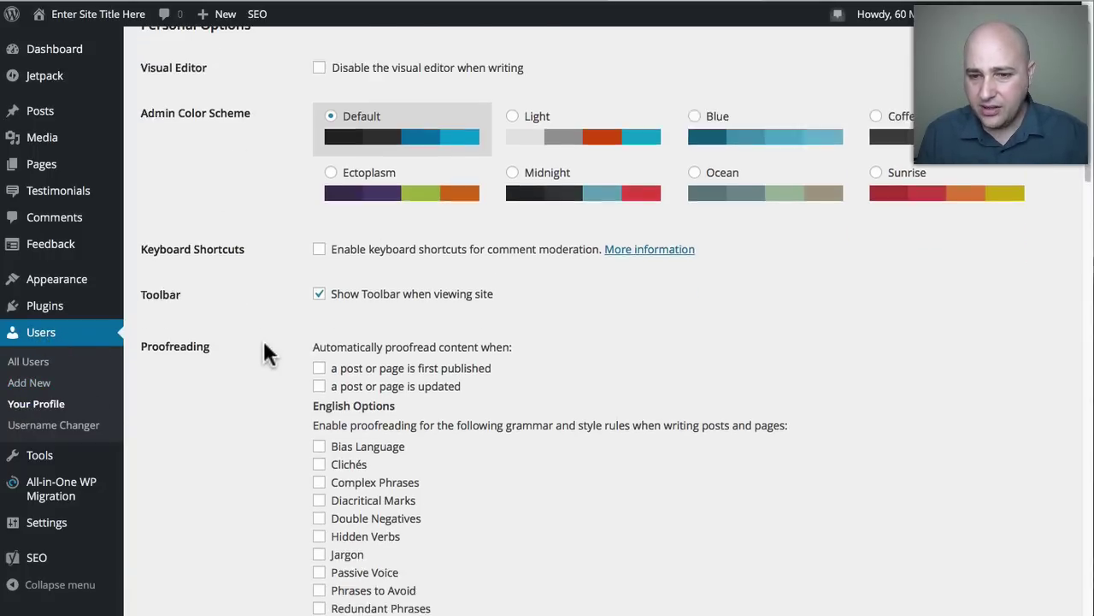
scroll(263, 343, "down", 15)
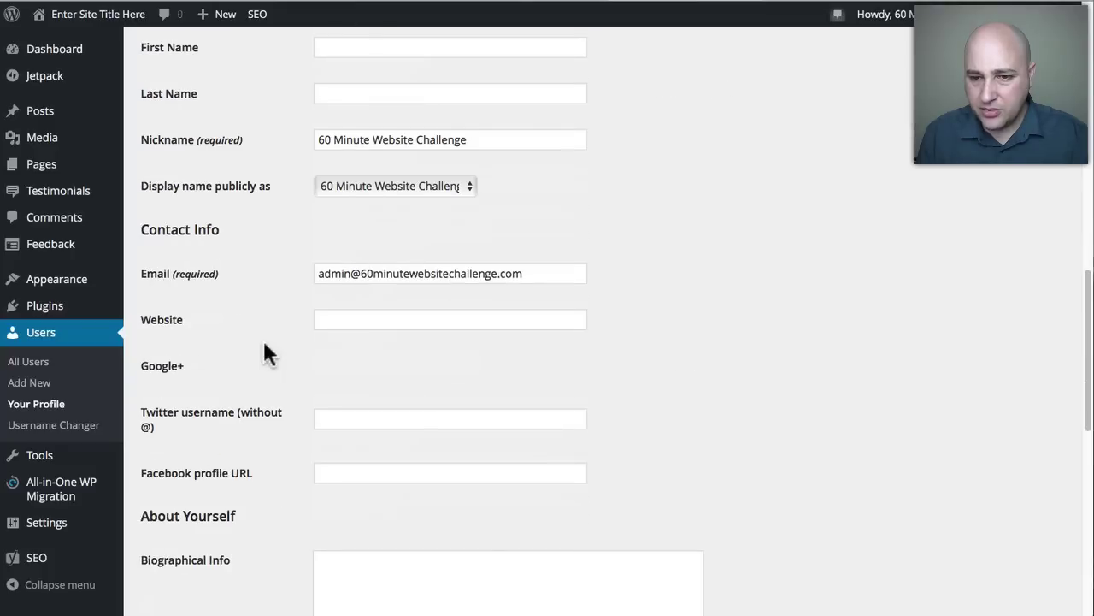
scroll(263, 338, "down", 6)
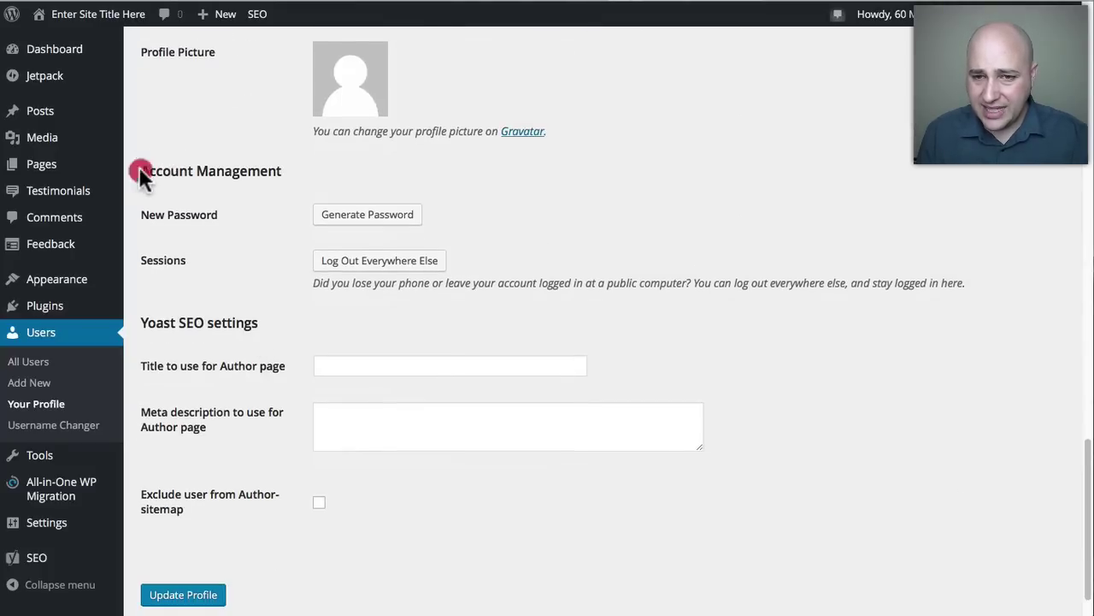
left_click_drag(139, 175, 301, 177)
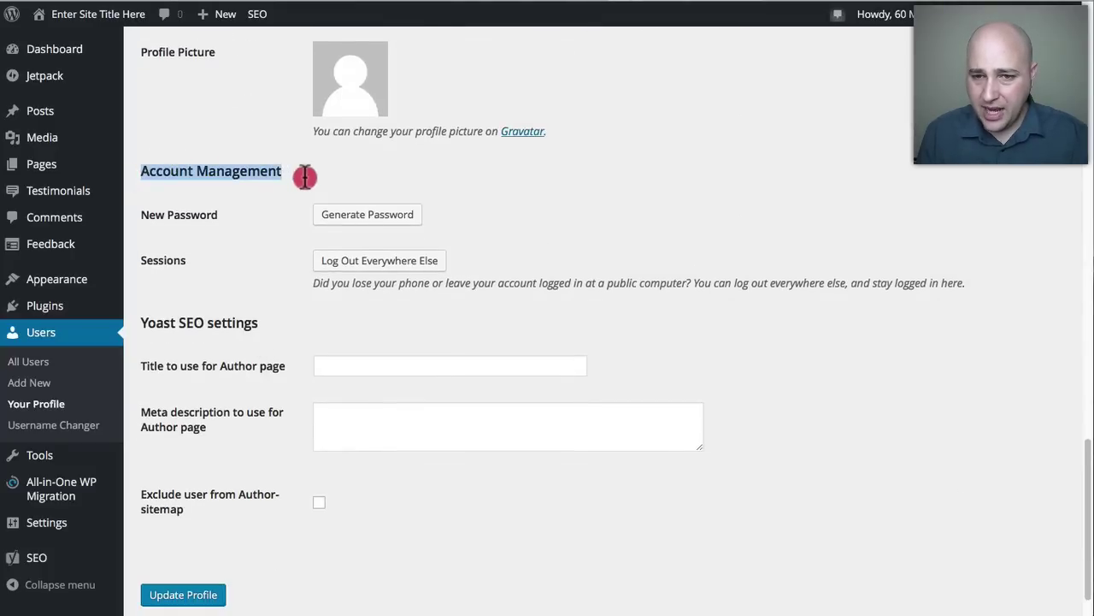
left_click(370, 220)
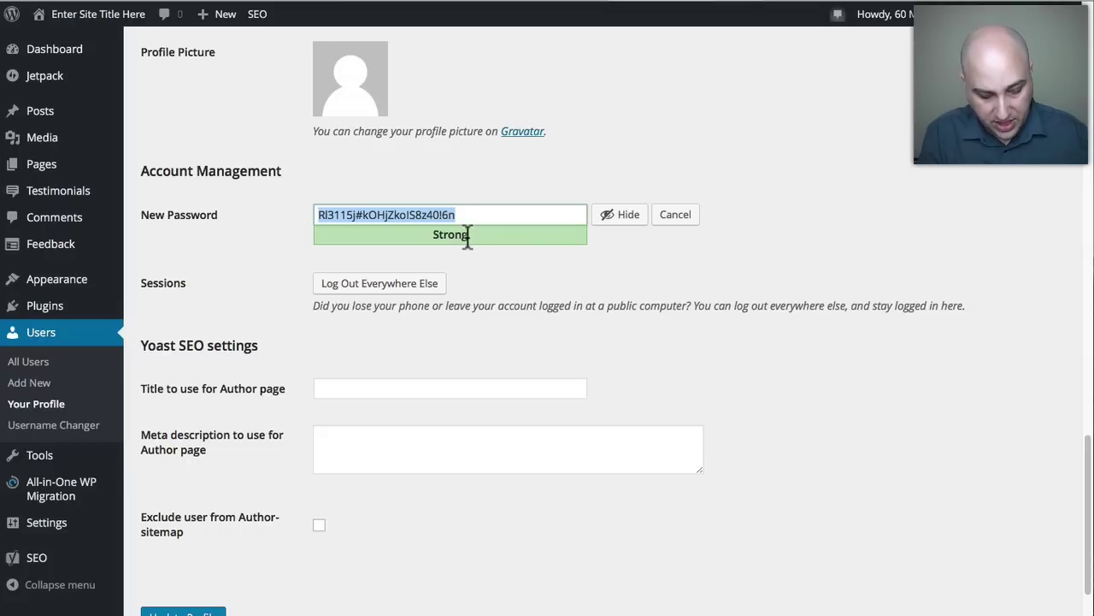
Overwrite the generated password with a very weak one, ticking then unticking the weak-password confirmation.
type("passwor")
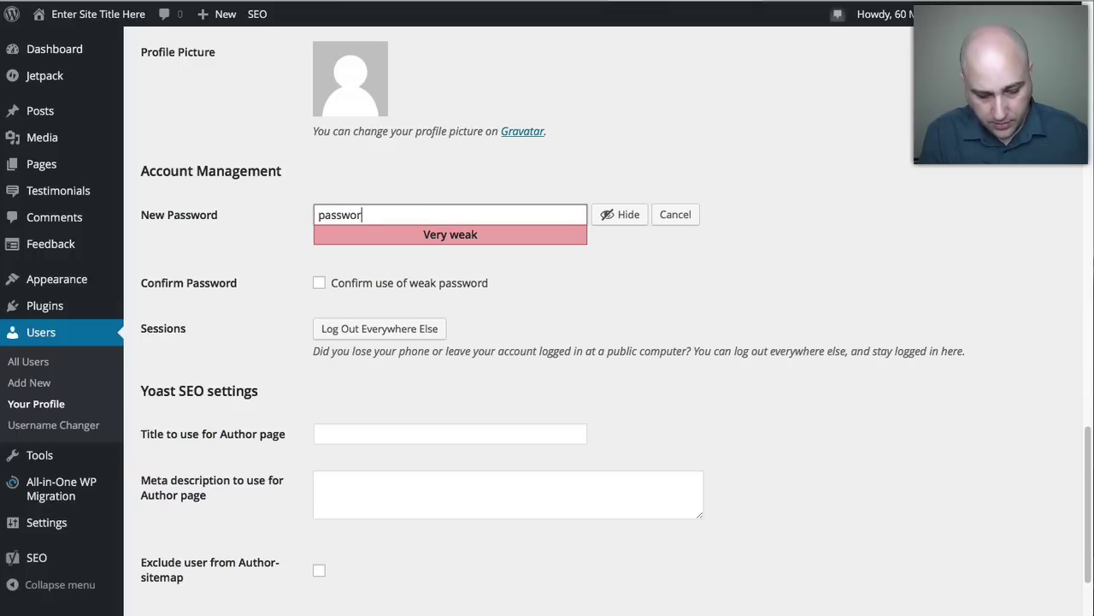
type("d")
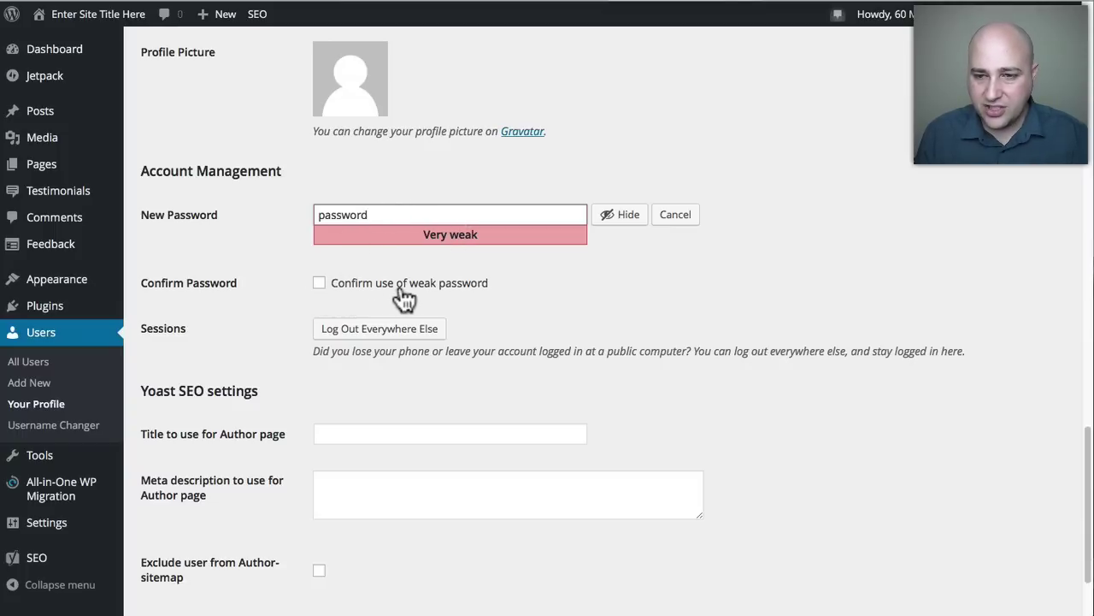
scroll(299, 283, "down", 3)
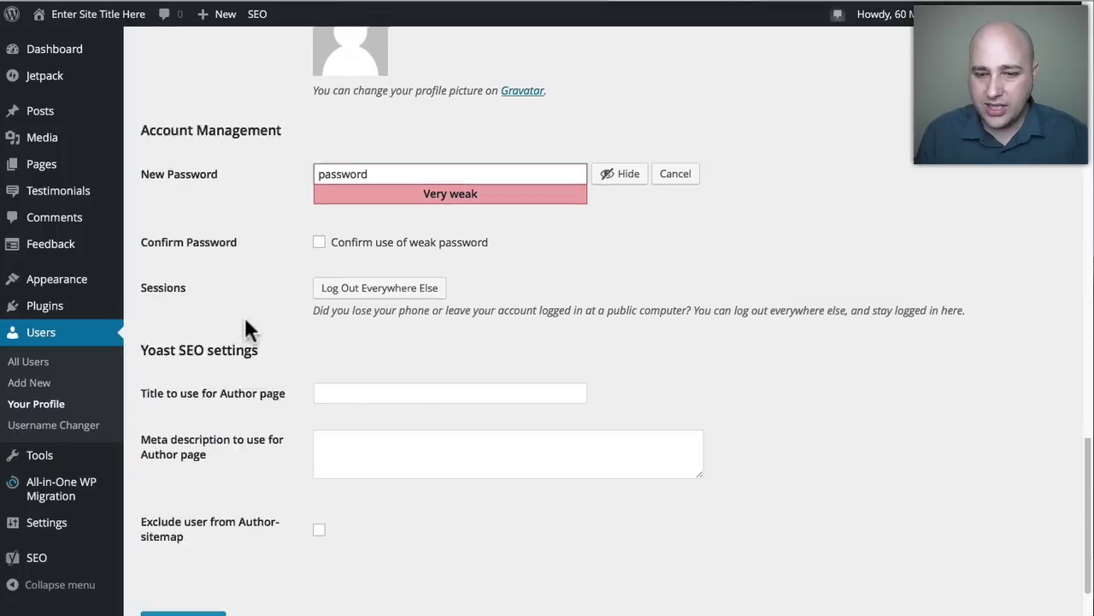
scroll(254, 478, "up", 1)
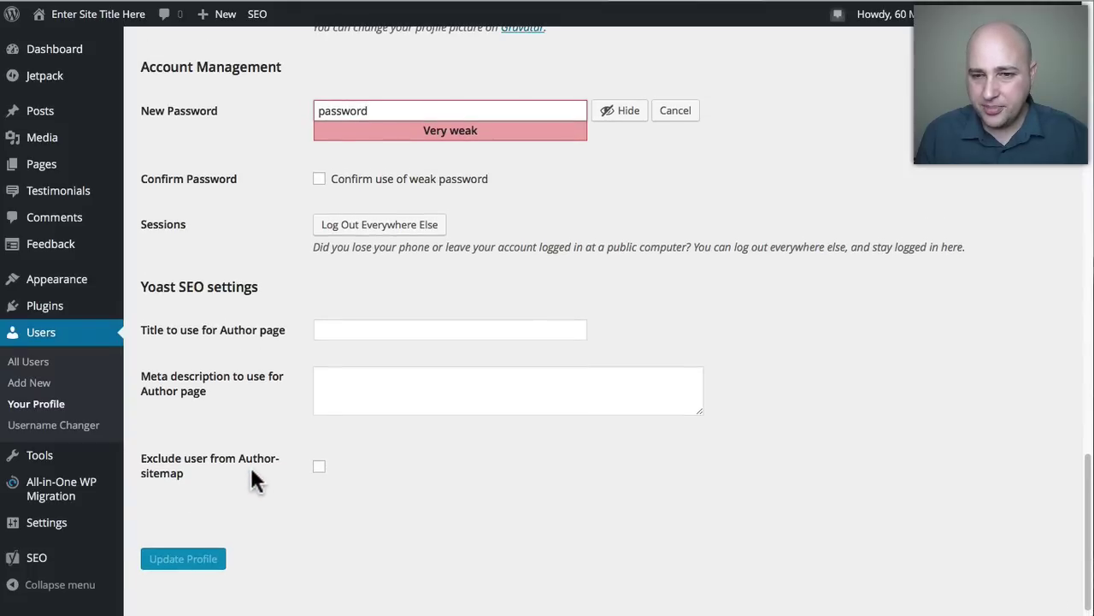
left_click(321, 181)
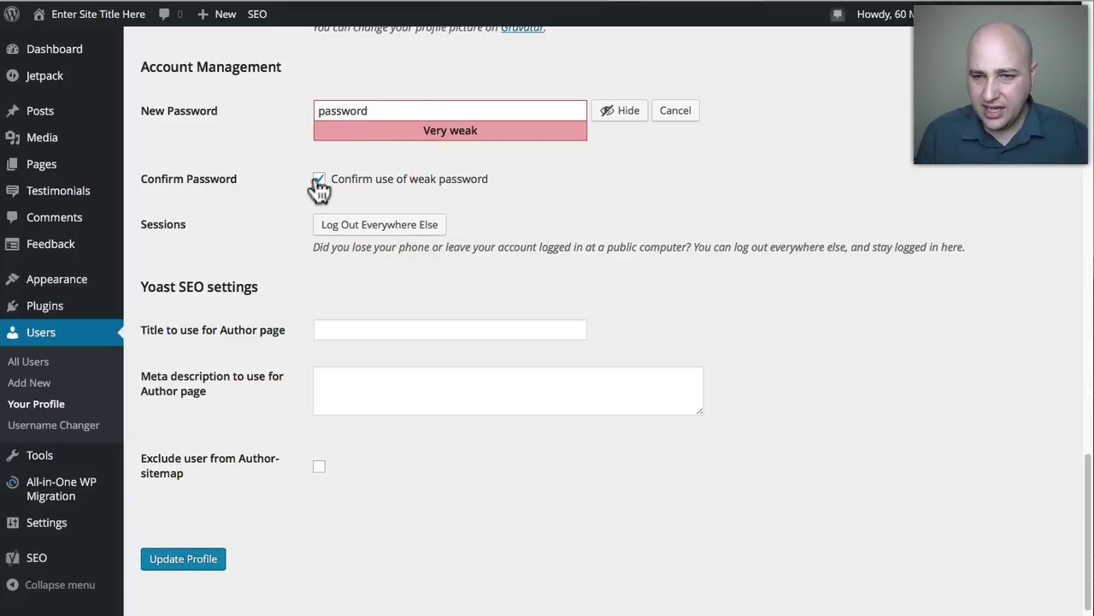
left_click(319, 179)
scroll(276, 184, "up", 5)
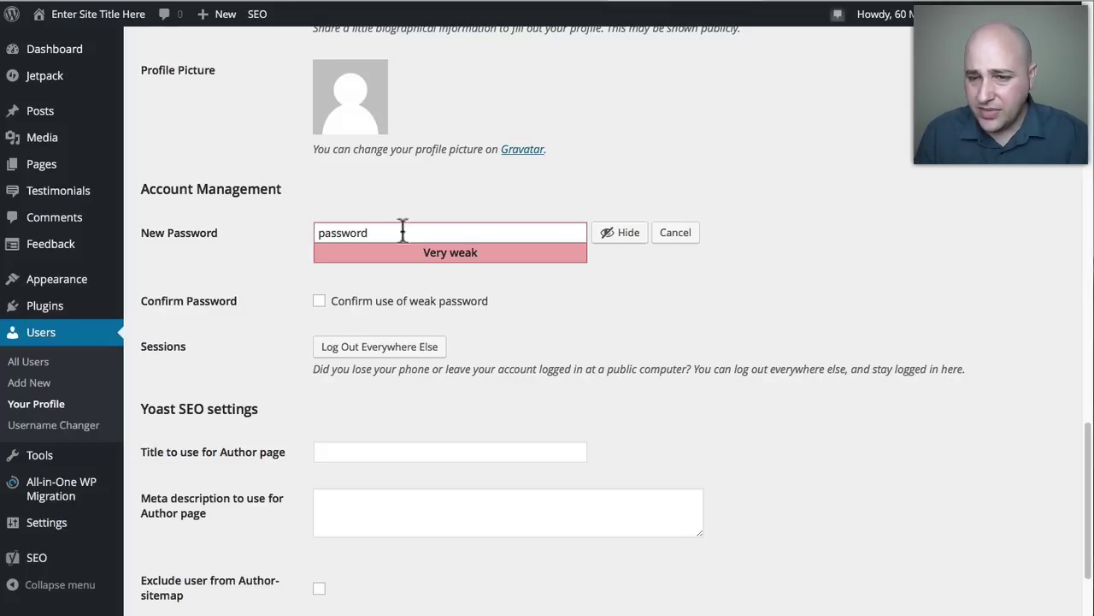
scroll(278, 274, "up", 15)
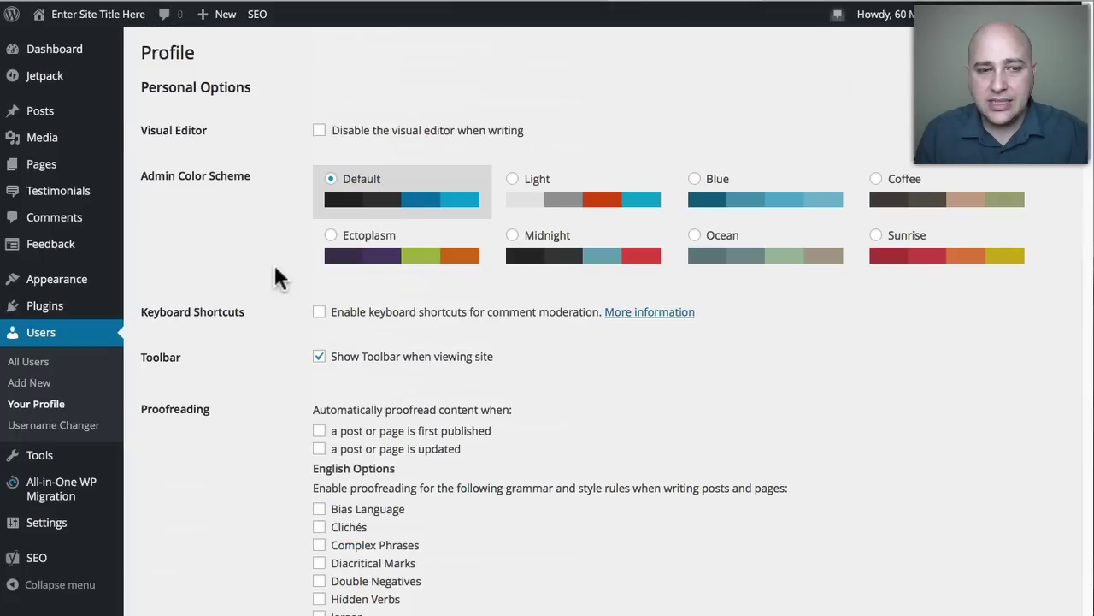
Go to Settings > Permalinks, leaving the profile without saving the password change.
left_click(277, 272)
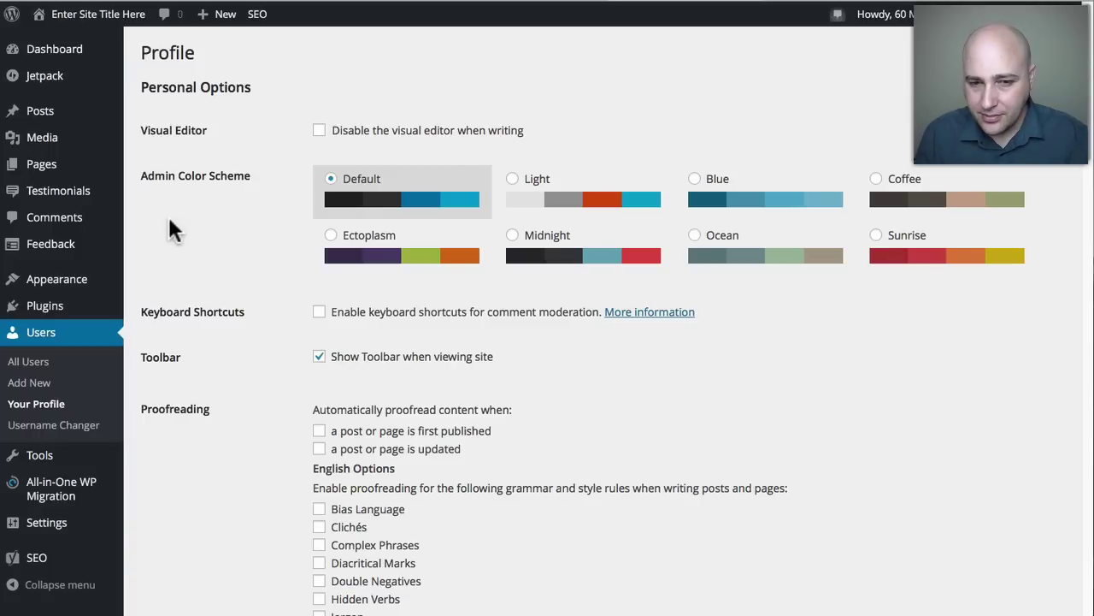
scroll(175, 231, "down", 1)
mouse_move(45, 530)
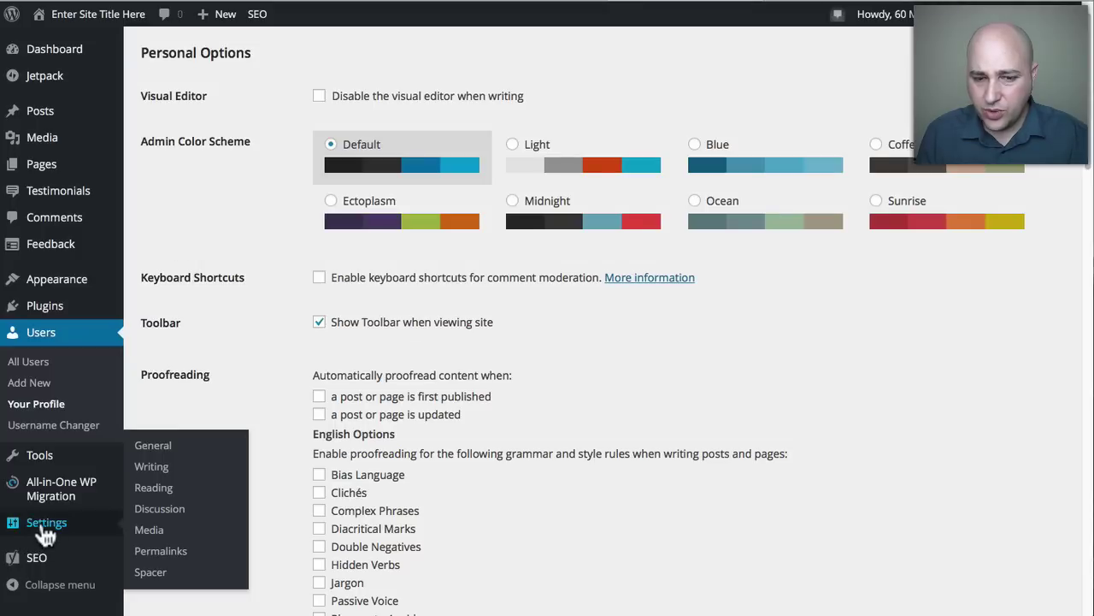
left_click(163, 549)
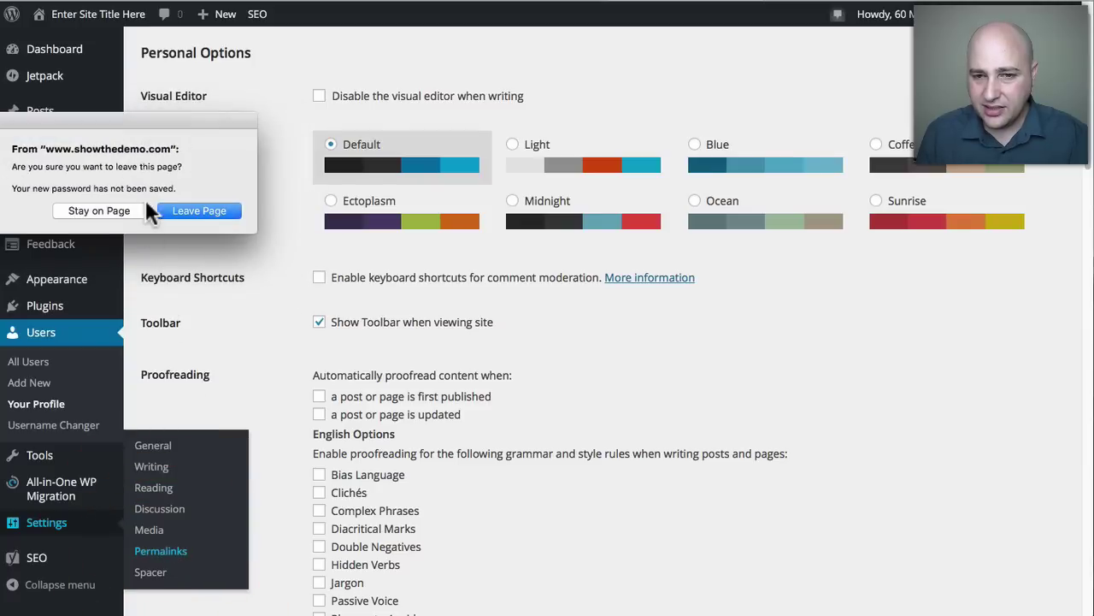
left_click(190, 212)
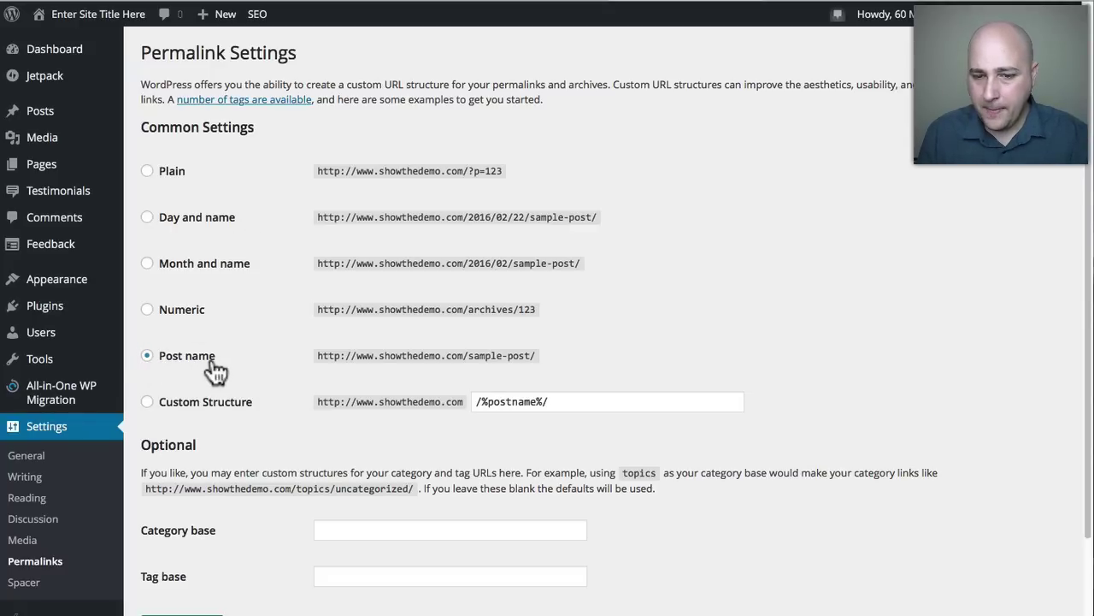
Save the permalinks with the Post name structure selected.
scroll(205, 419, "down", 2)
left_click(183, 538)
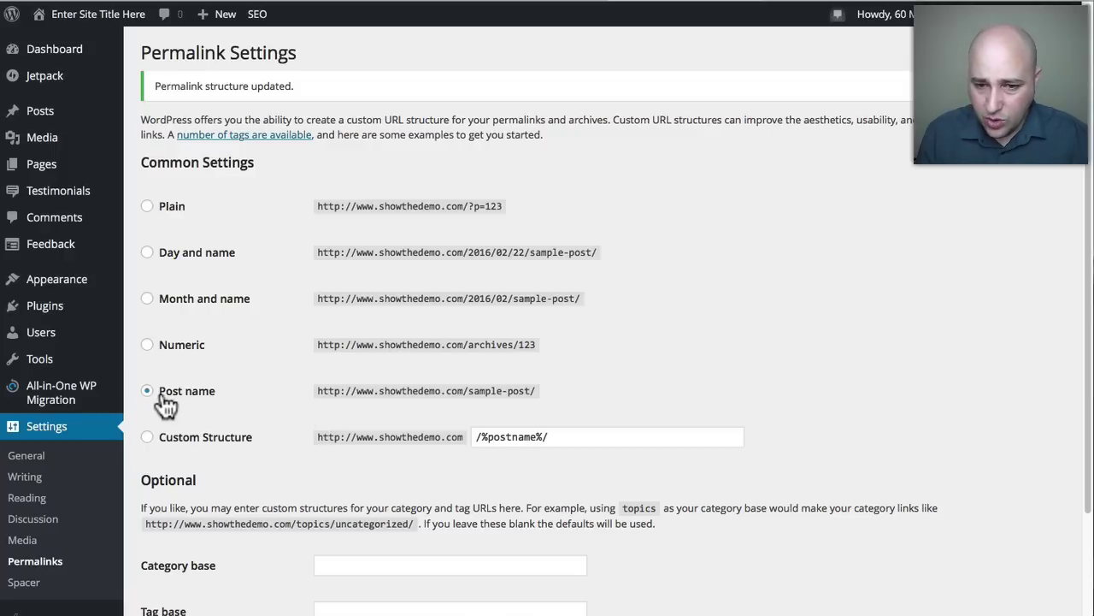
left_click_drag(539, 392, 368, 390)
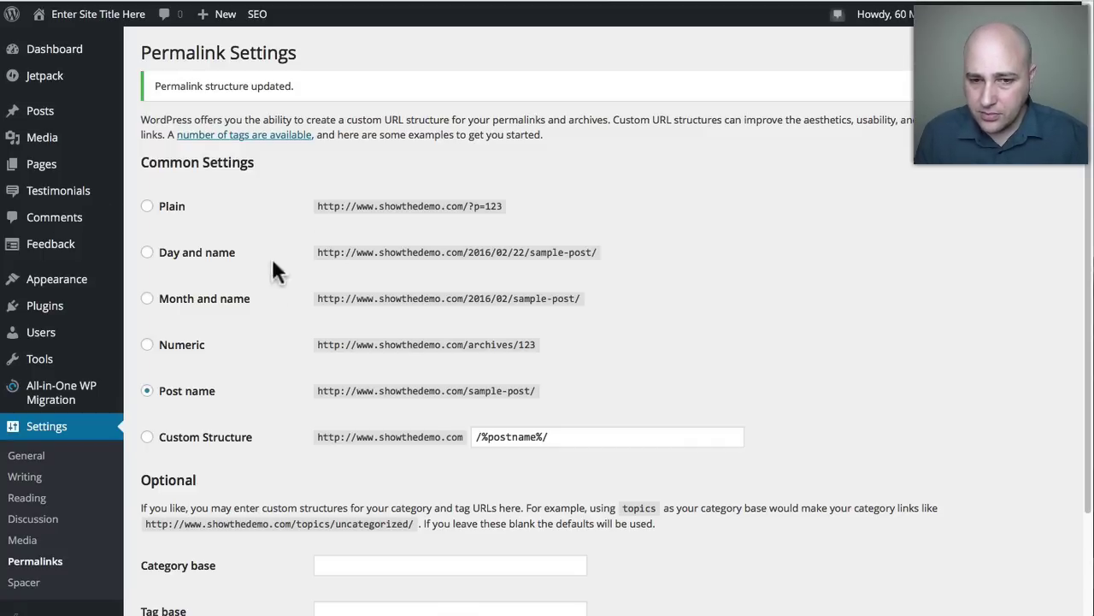
left_click(147, 389)
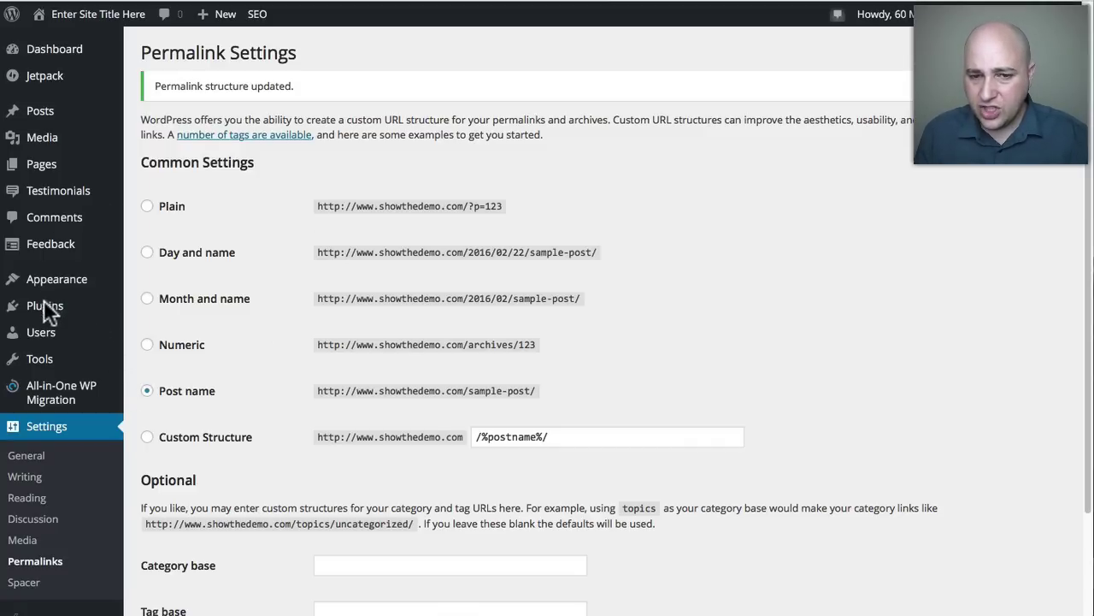
In the plugins list, deactivate Jetpack and Username Changer, then tick Username Changer.
left_click(43, 306)
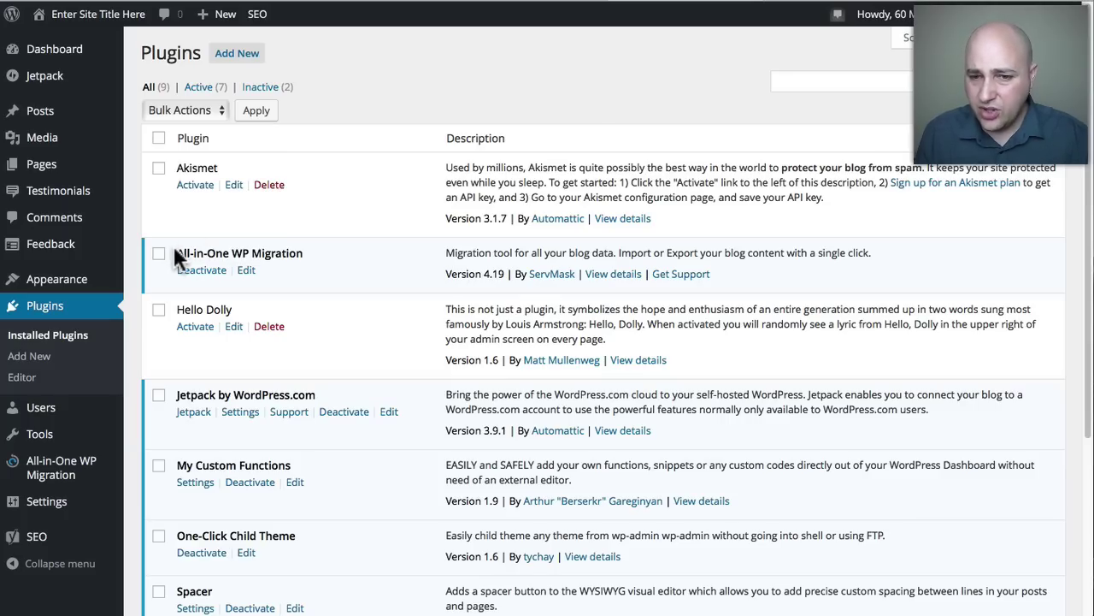
left_click_drag(175, 257, 318, 250)
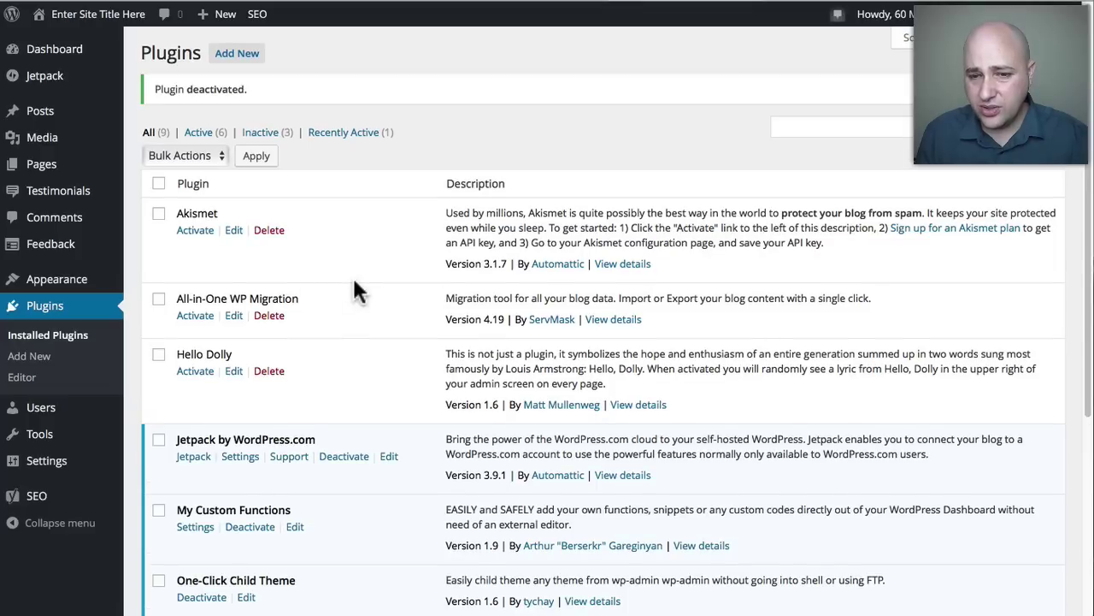
scroll(357, 292, "down", 2)
scroll(355, 282, "down", 3)
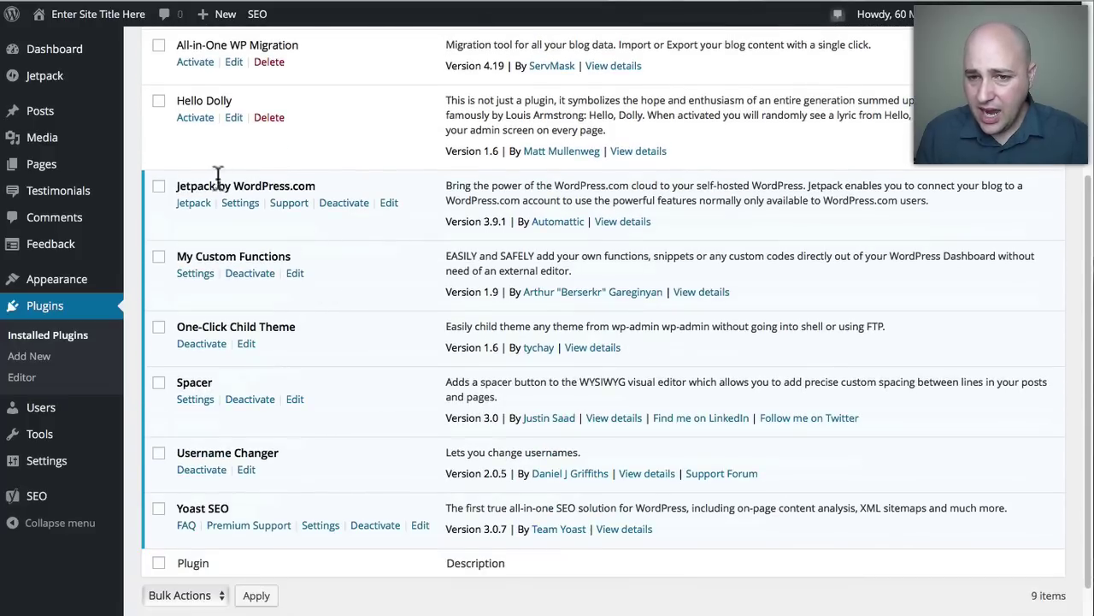
left_click(340, 205)
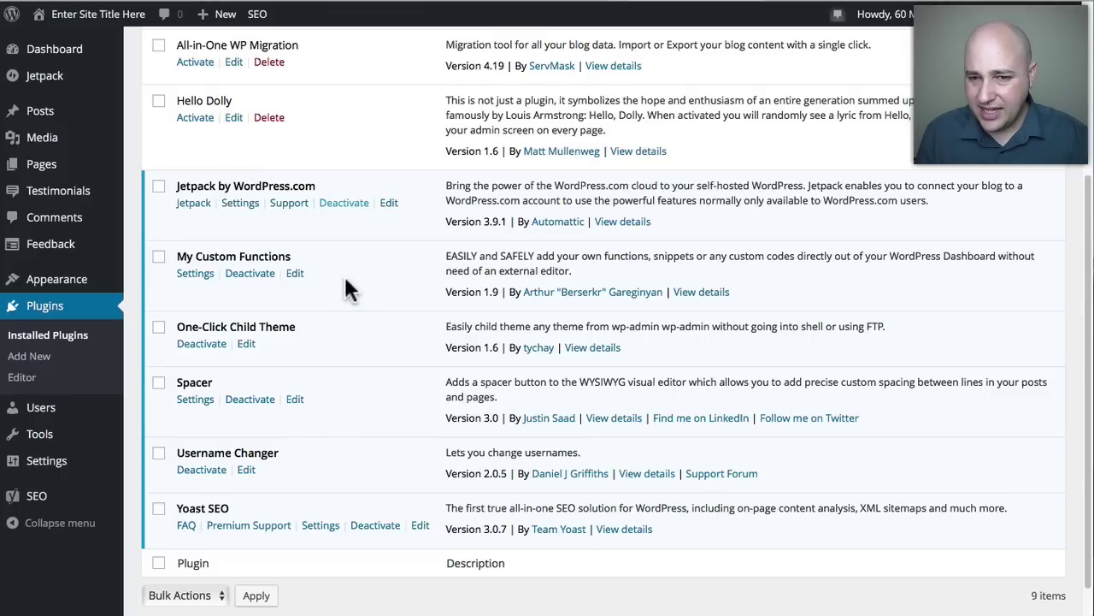
scroll(344, 286, "down", 3)
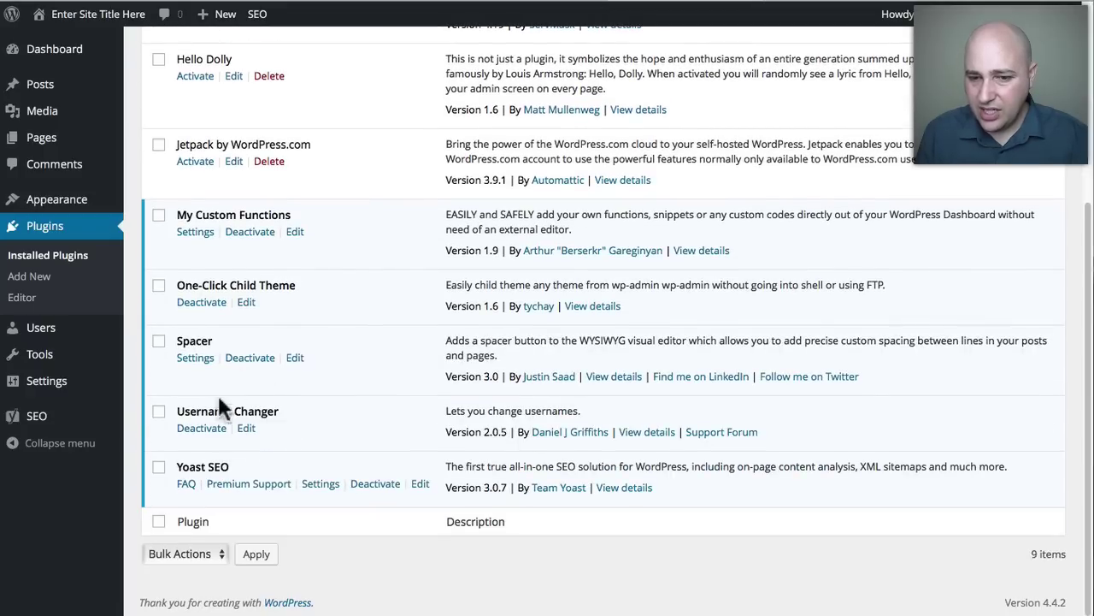
left_click_drag(174, 407, 309, 406)
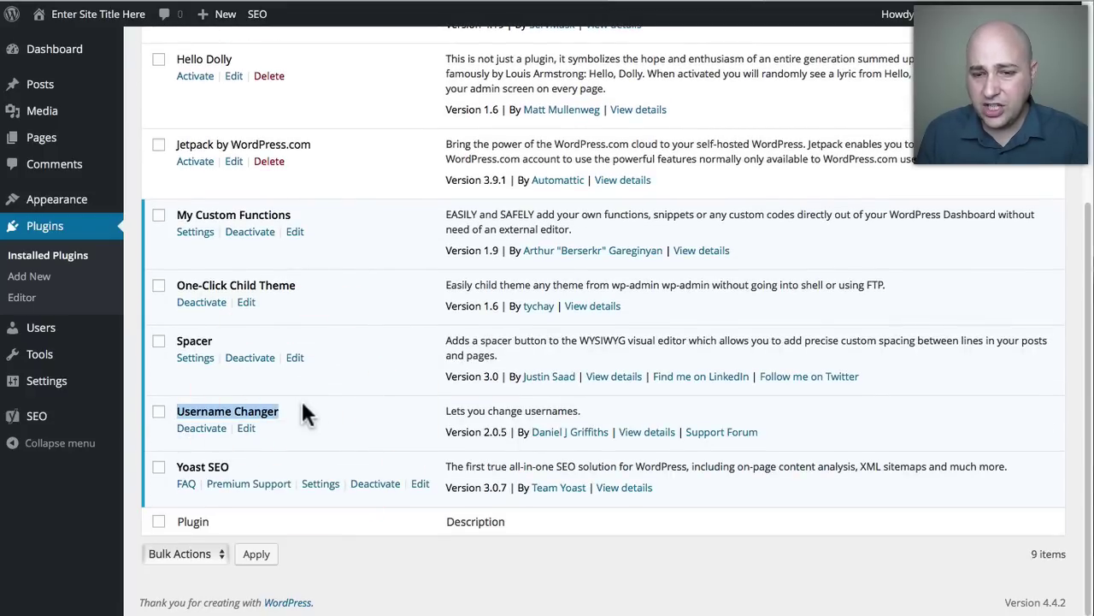
left_click(205, 430)
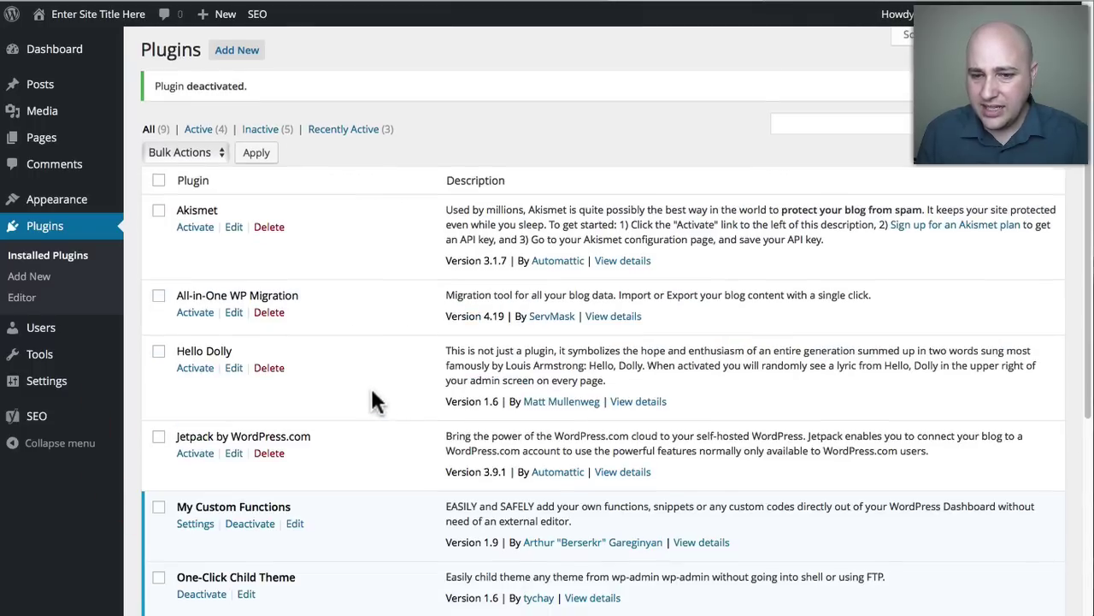
scroll(372, 395, "down", 5)
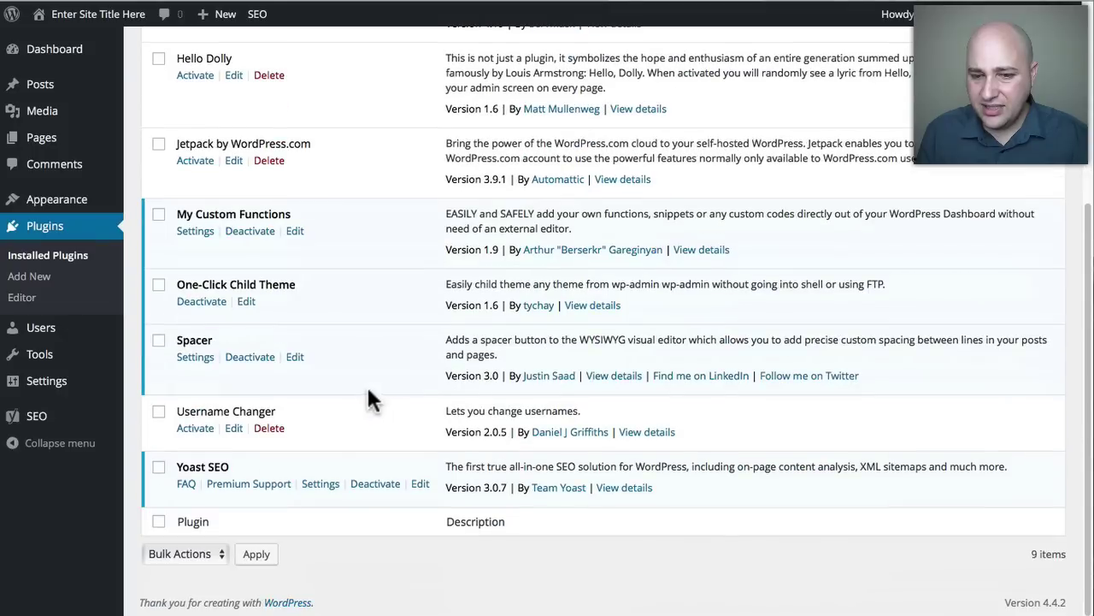
left_click(159, 418)
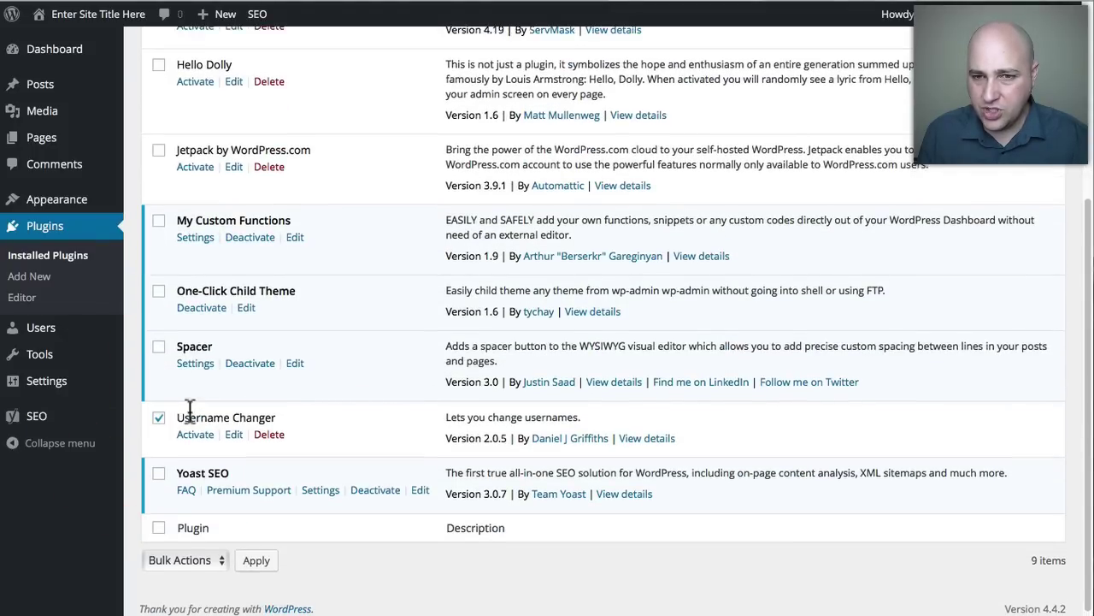
Tick Hello Dolly, All-in-One WP Migration and Akismet, then apply the Delete bulk action.
scroll(190, 409, "up", 3)
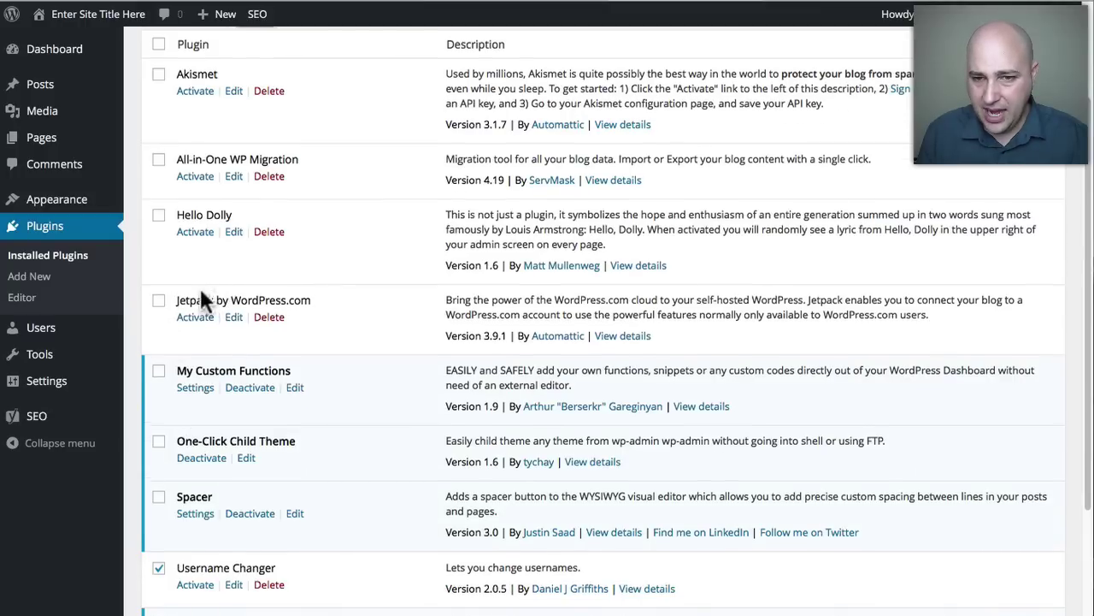
scroll(203, 297, "up", 1)
left_click(158, 259)
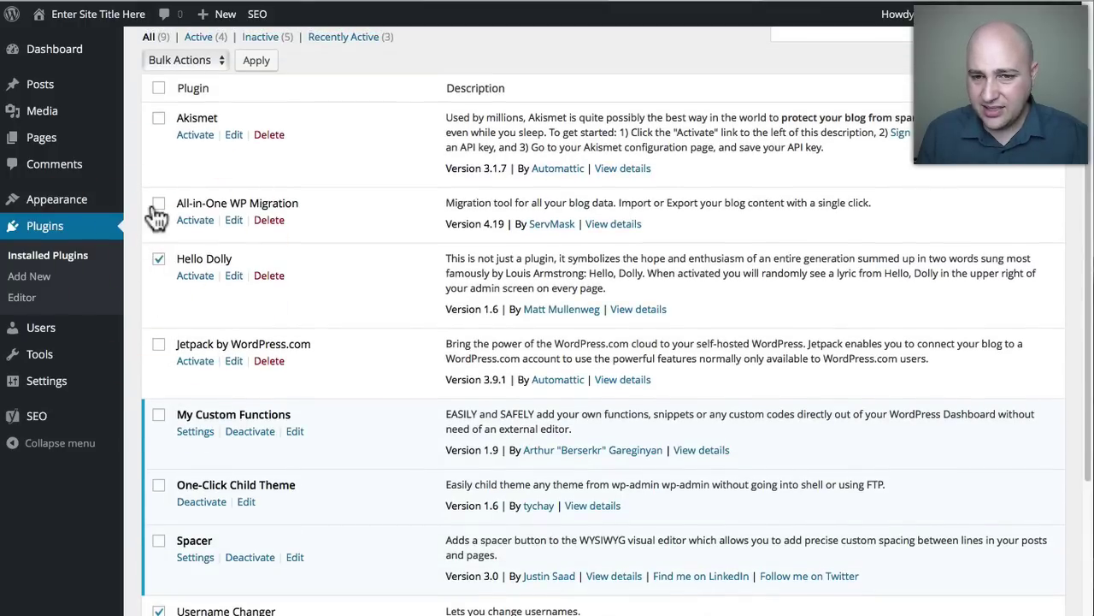
left_click_drag(248, 251, 175, 253)
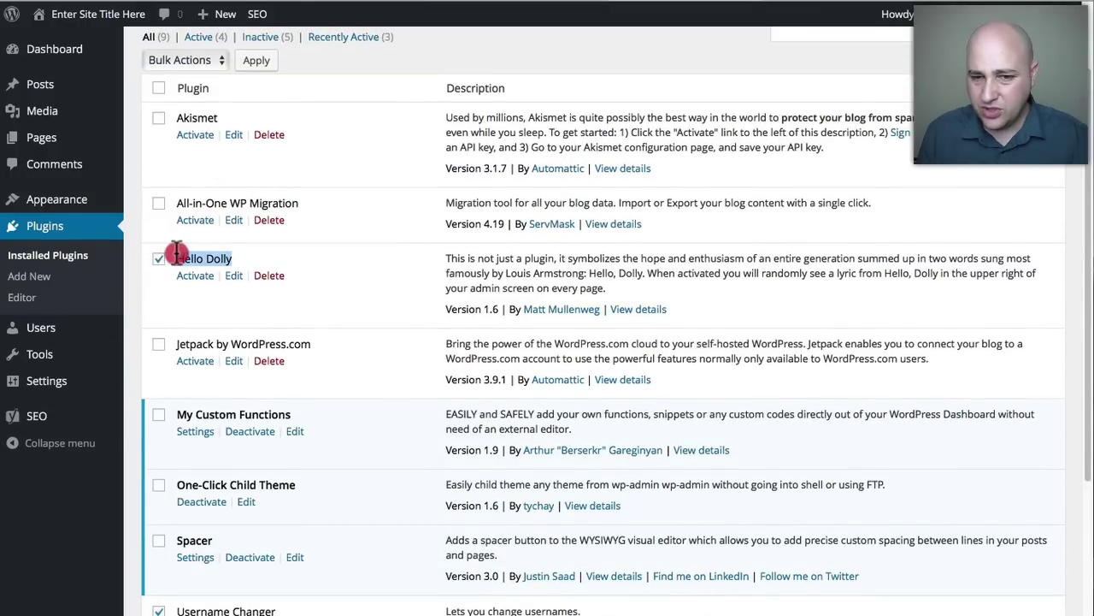
left_click(158, 204)
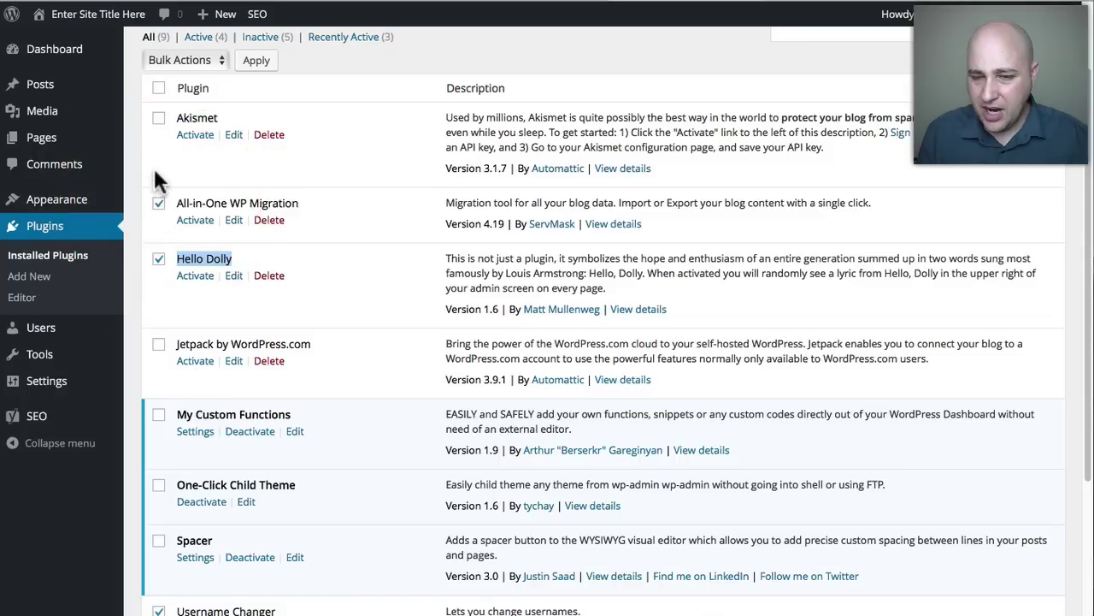
left_click(158, 118)
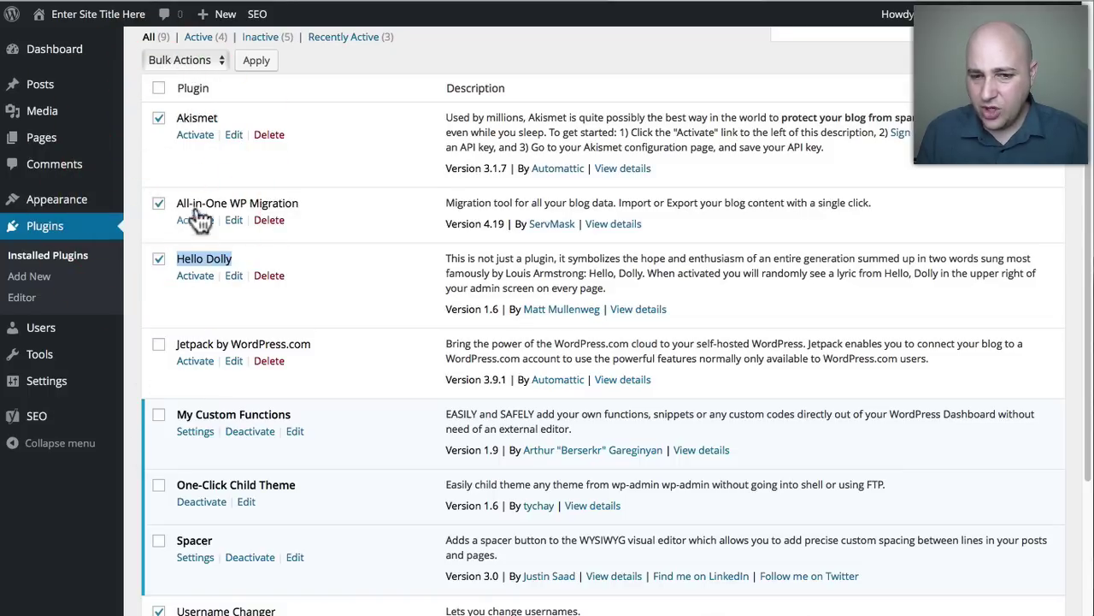
left_click(177, 60)
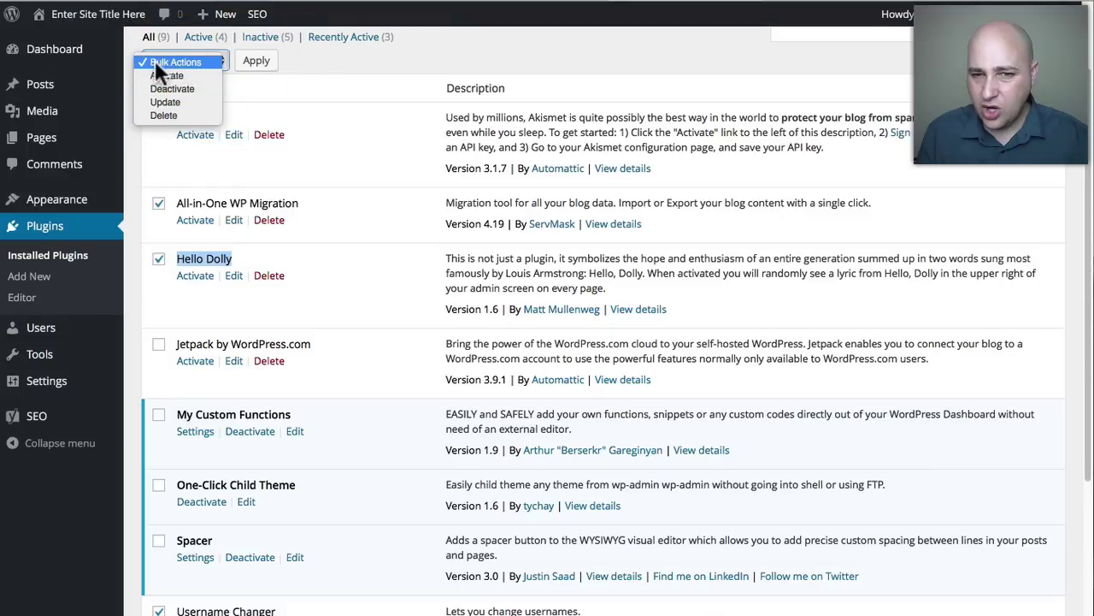
left_click(168, 114)
left_click(256, 61)
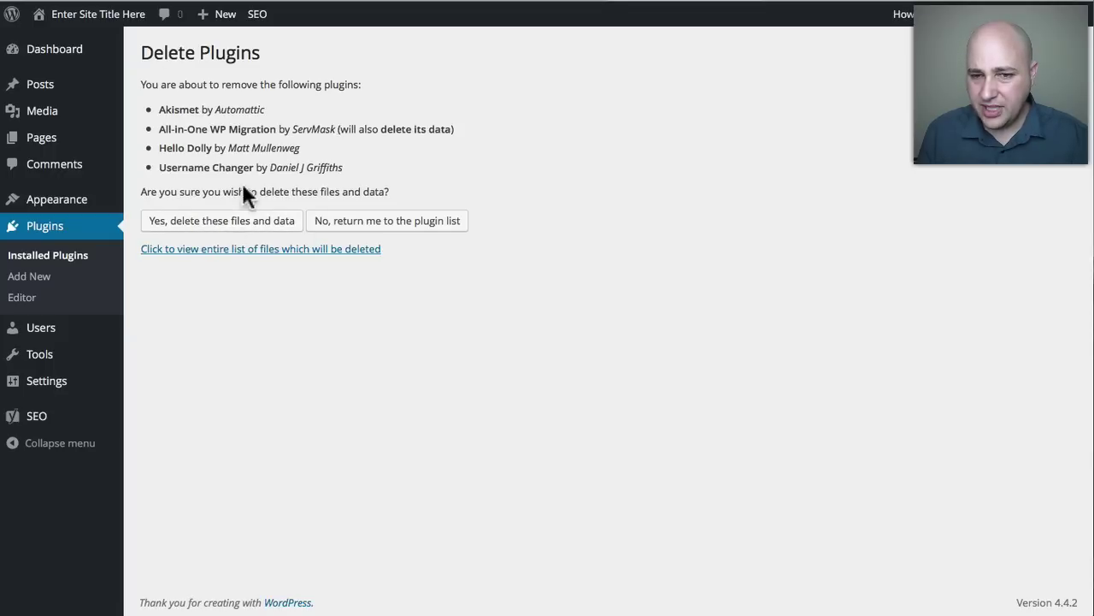
Confirm removal with 'Yes, delete these files and data'.
left_click(227, 221)
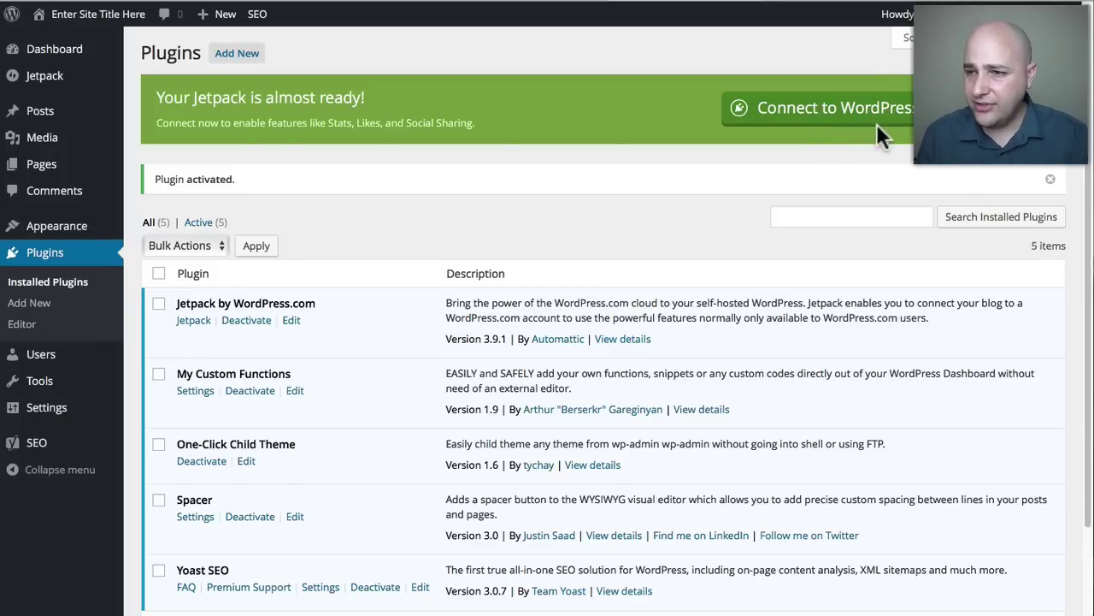
Start the Jetpack connection to WordPress.com and follow the 'Need an account?' link.
left_click(824, 112)
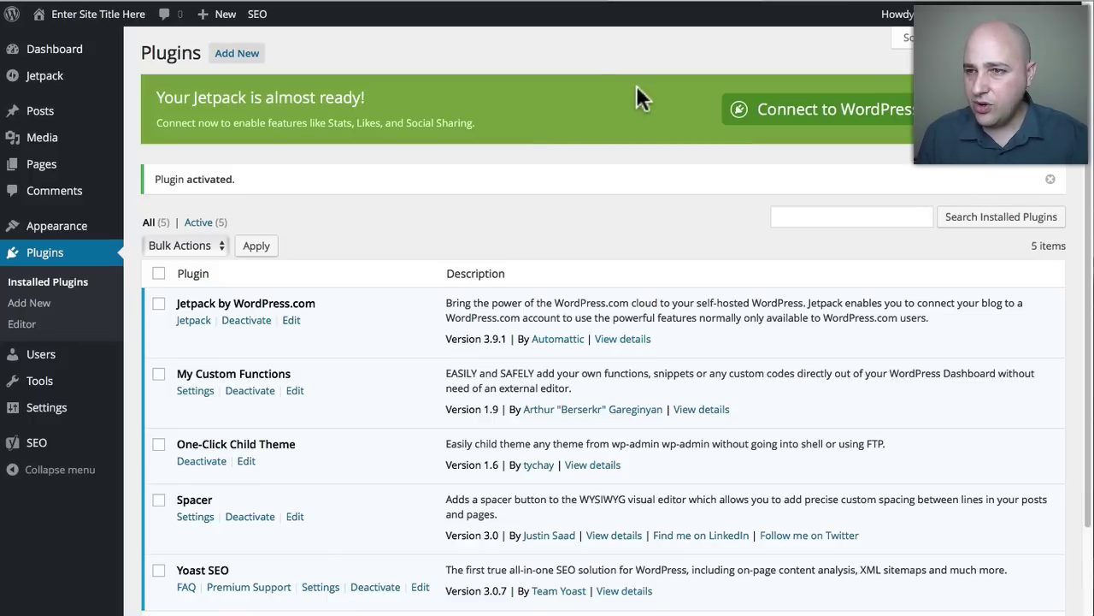
left_click(798, 107)
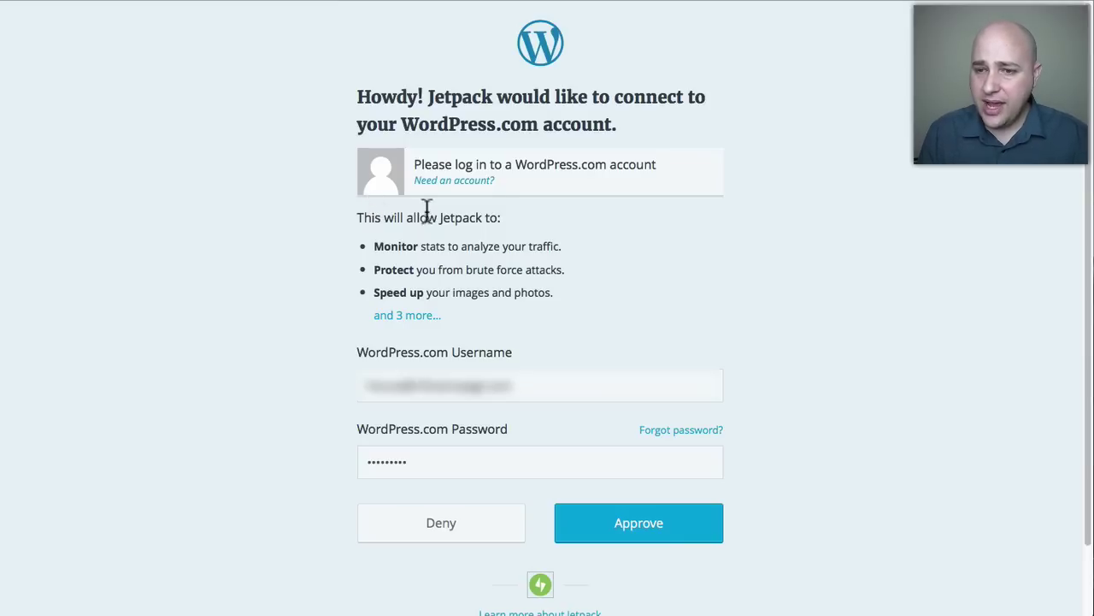
left_click_drag(414, 163, 656, 164)
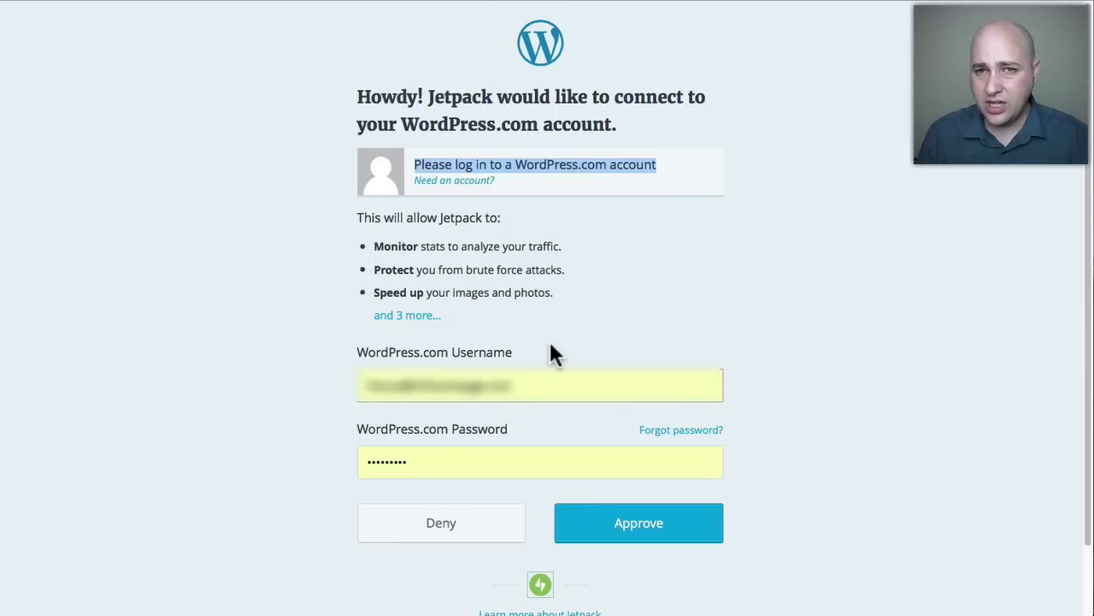
left_click(433, 181)
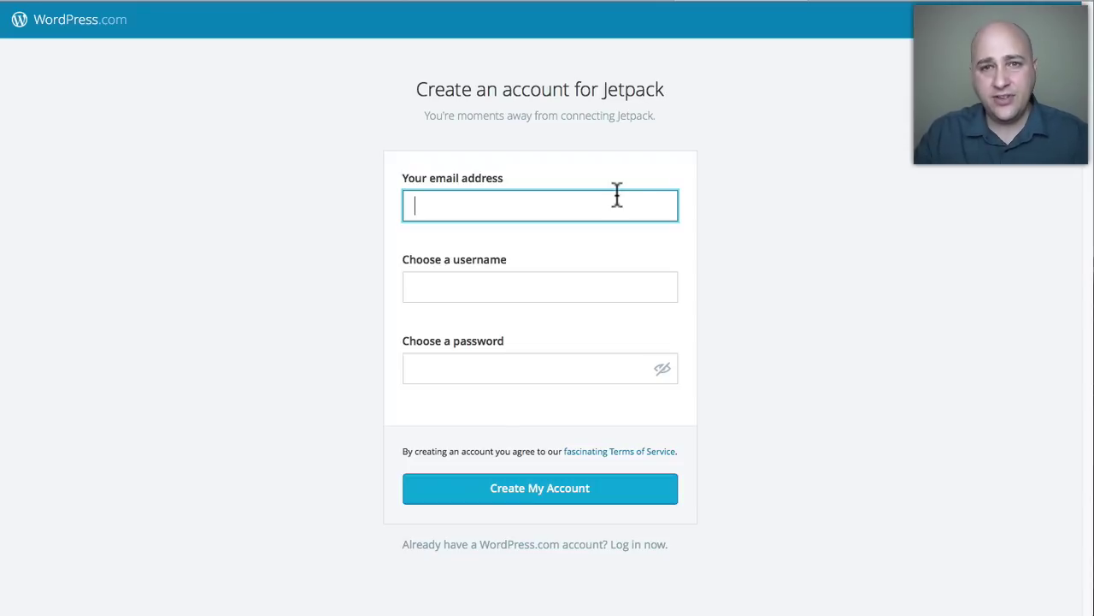
Move from the username field to the password field on the account form.
left_click(540, 286)
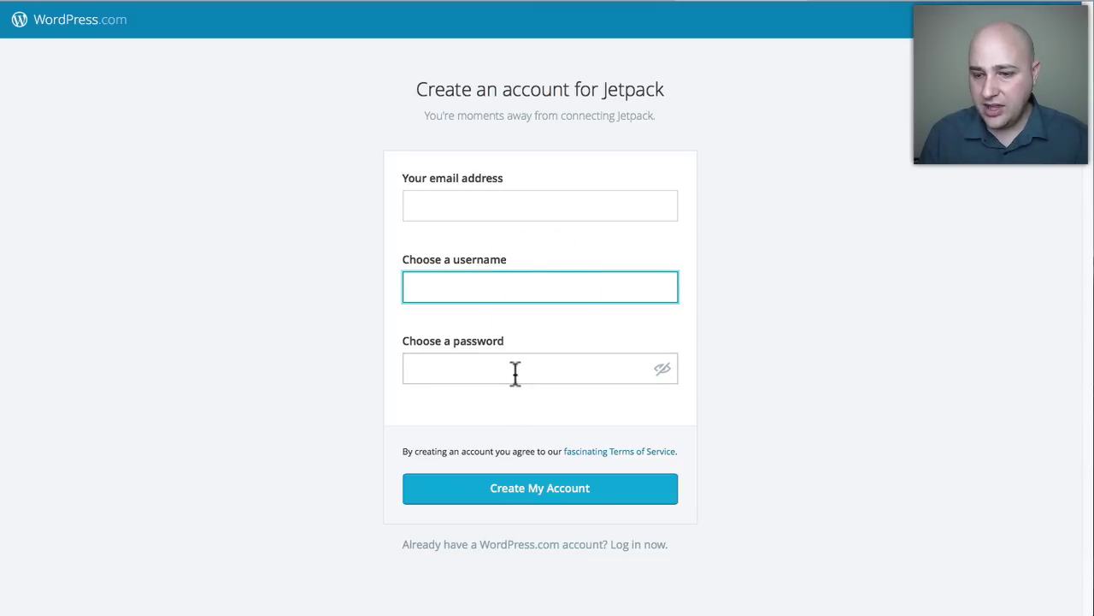
key("Tab")
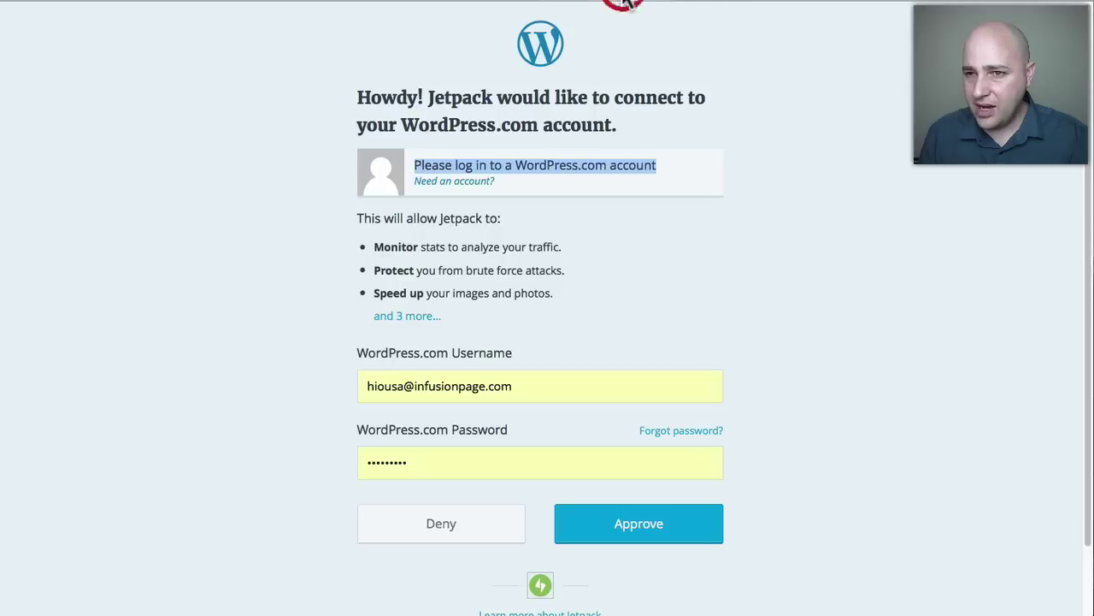
Go back to Plugins, reconnect Jetpack using the saved WordPress.com login, and approve the connection.
left_click(72, 0)
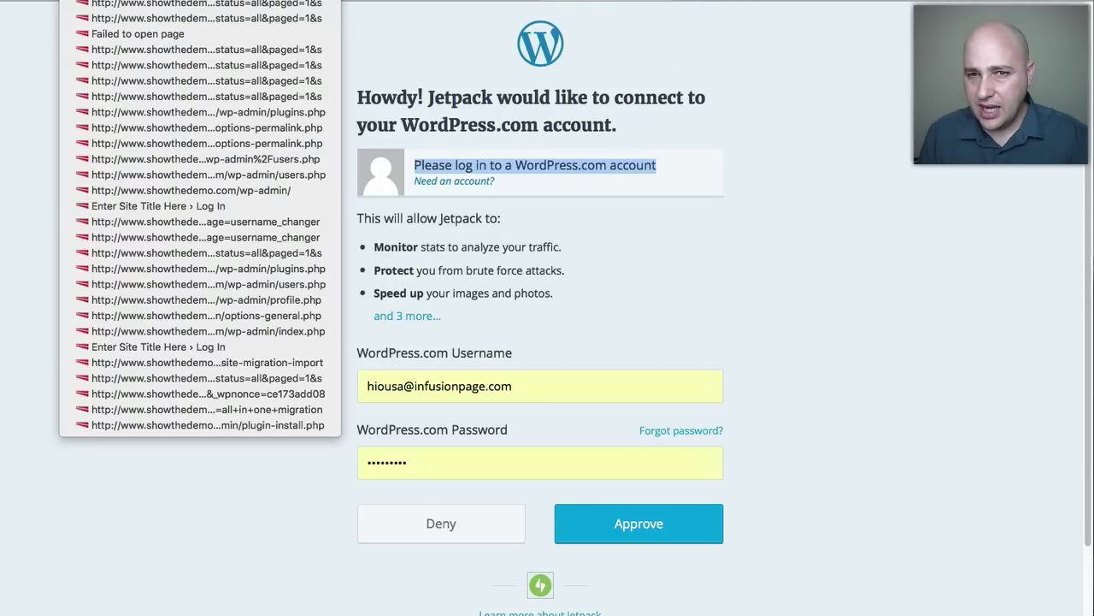
left_click(72, 0)
left_click(72, 0)
left_click(71, 0)
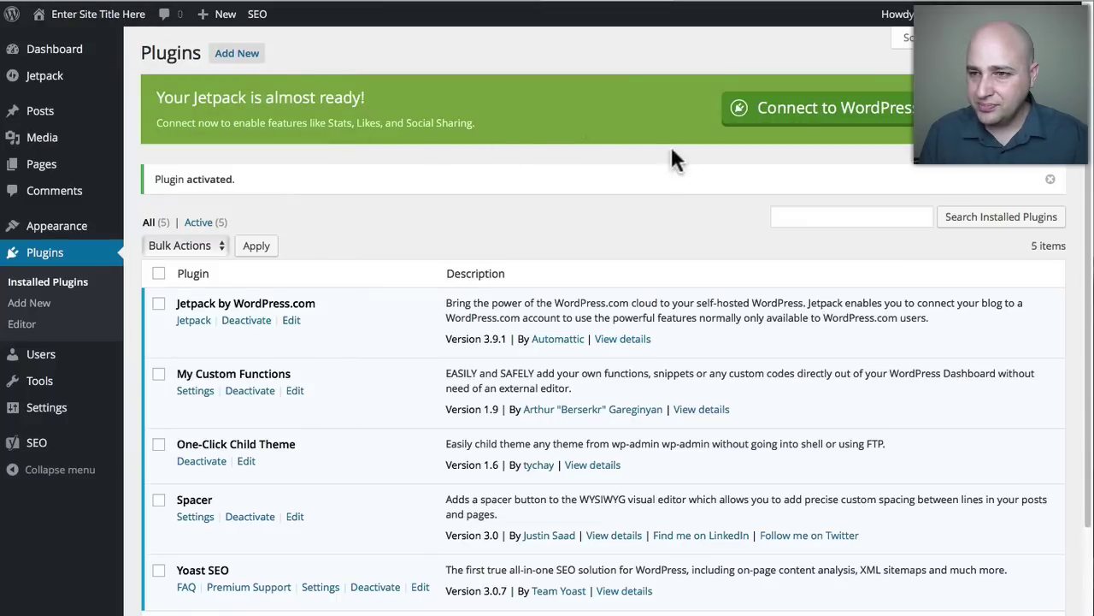
left_click(825, 115)
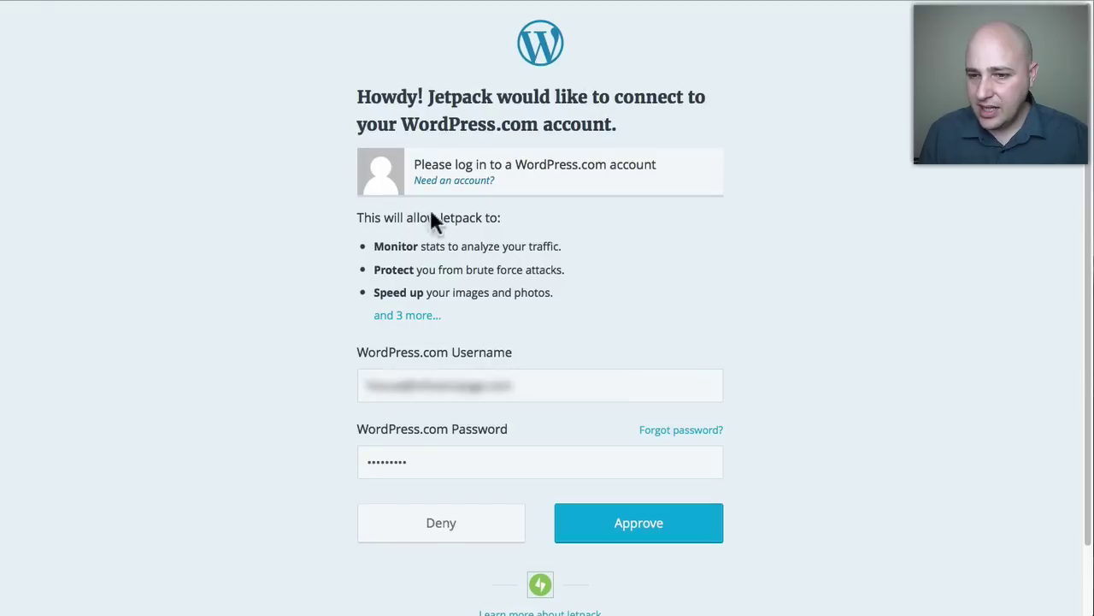
left_click_drag(525, 388, 328, 383)
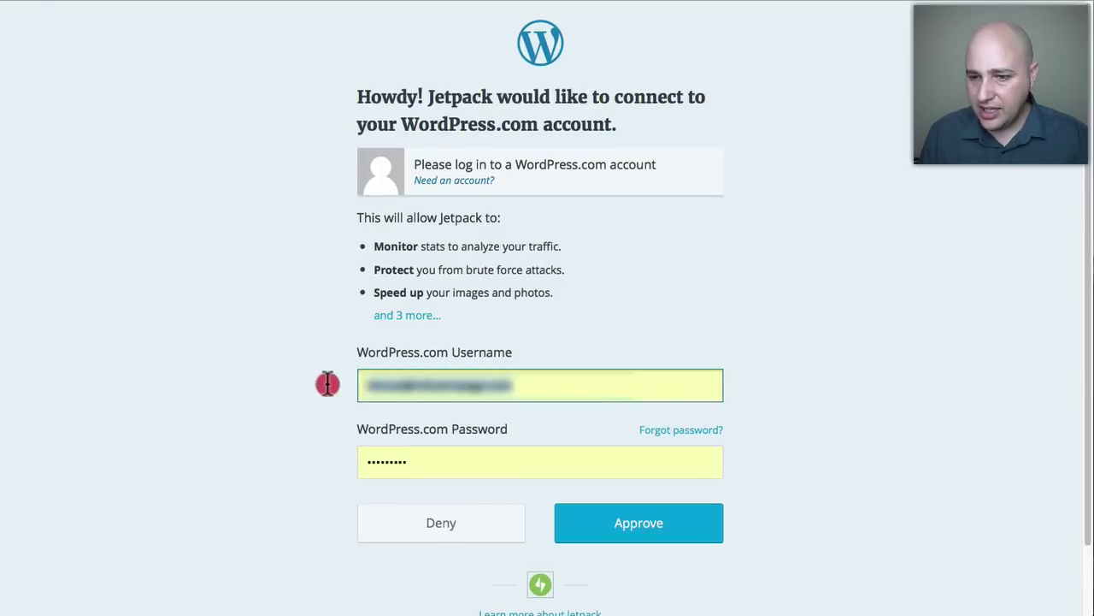
left_click(647, 523)
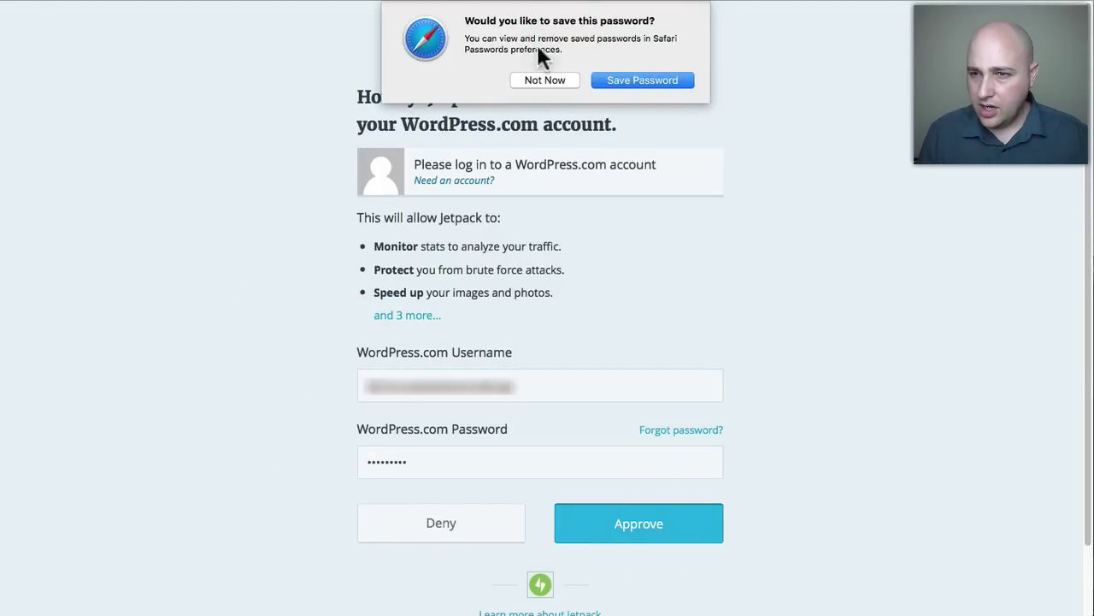
left_click(549, 79)
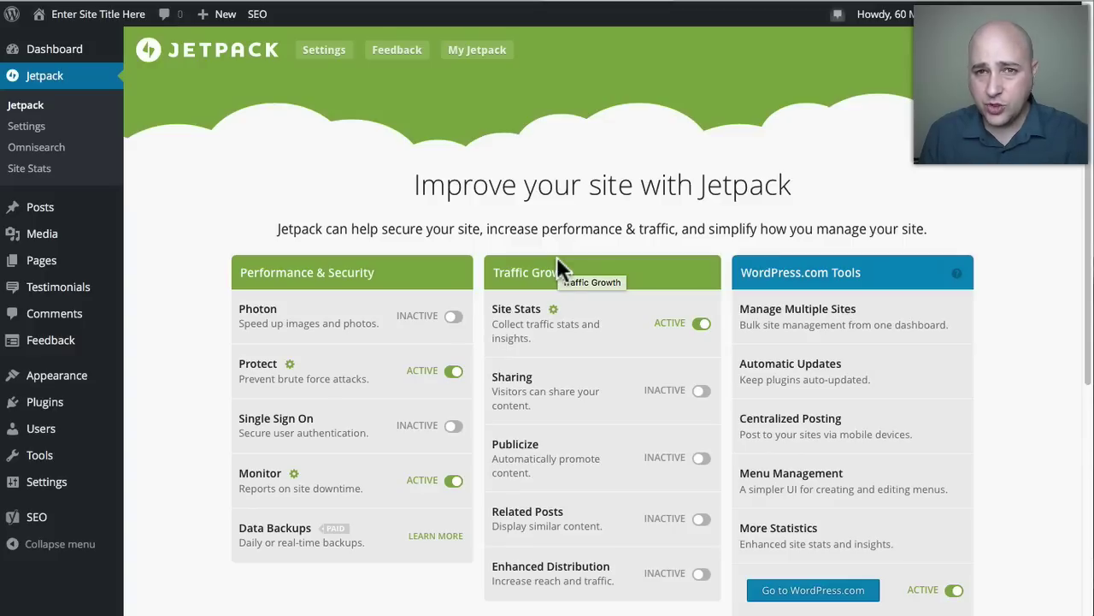
Scroll the Jetpack page and reveal the other 28 Jetpack features.
scroll(556, 256, "down", 1)
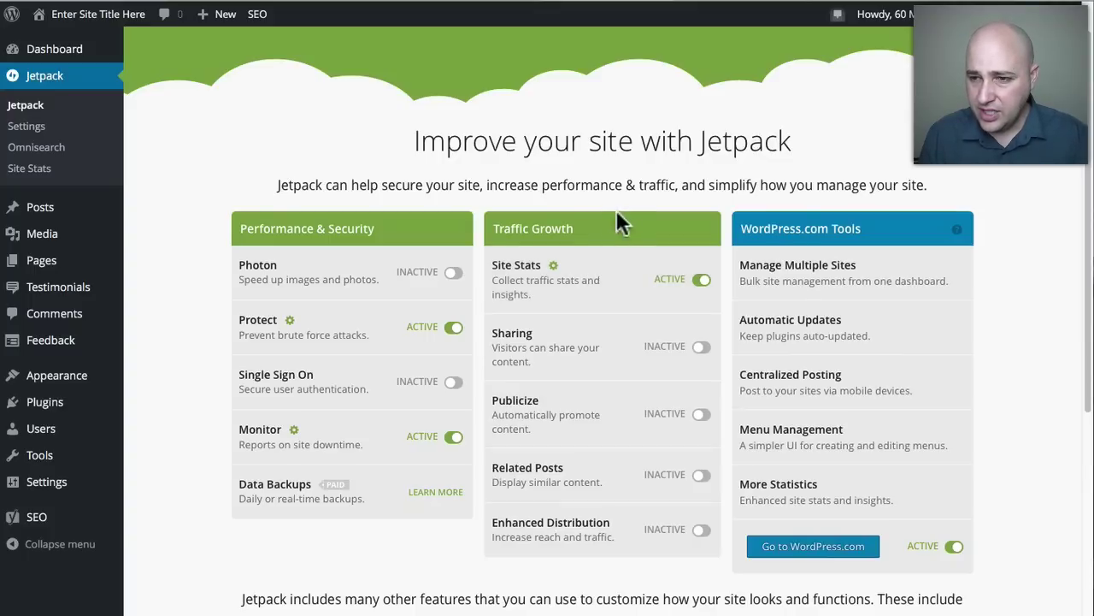
scroll(569, 175, "down", 3)
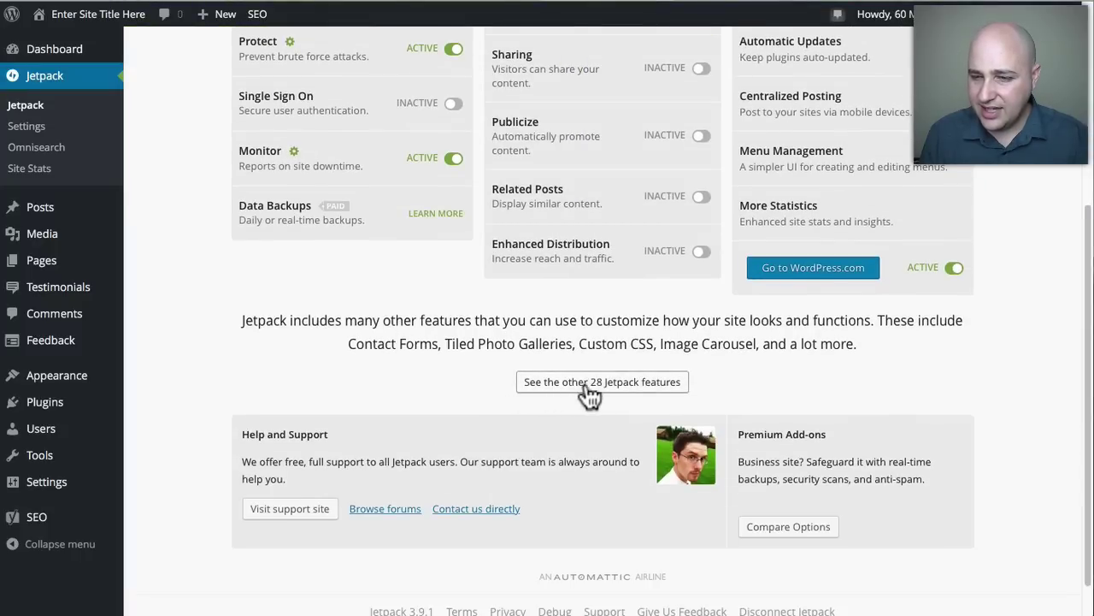
scroll(630, 391, "up", 2)
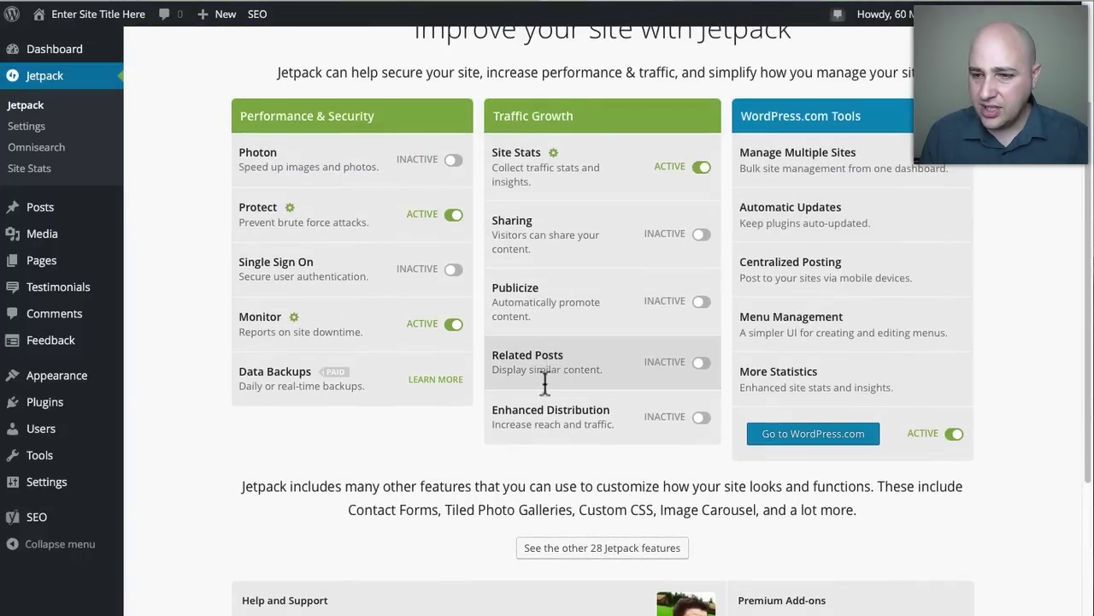
scroll(594, 466, "down", 1)
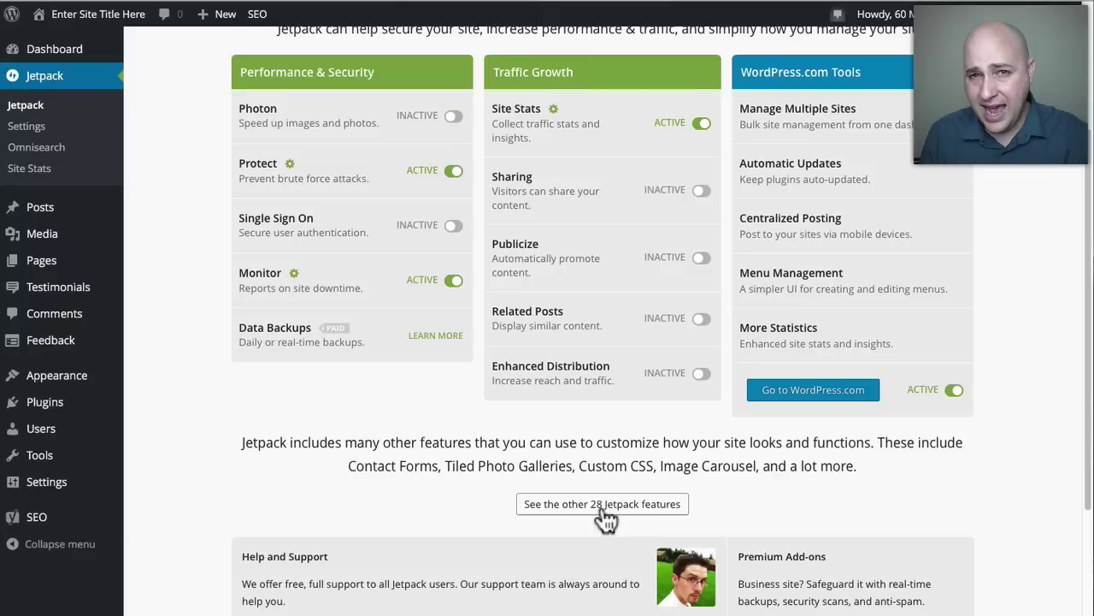
left_click(603, 505)
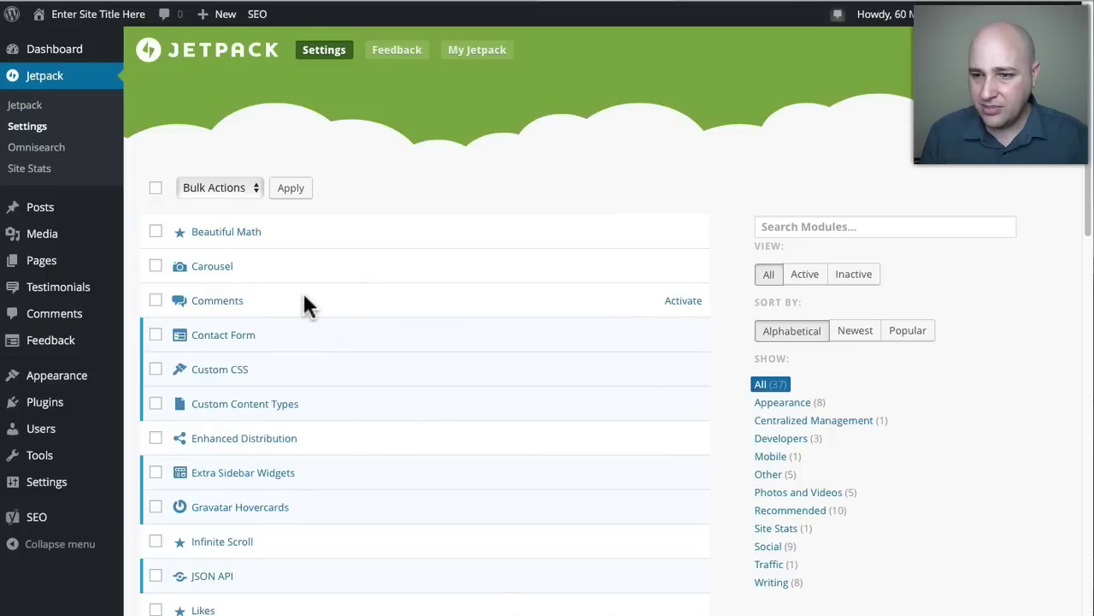
scroll(305, 305, "down", 1)
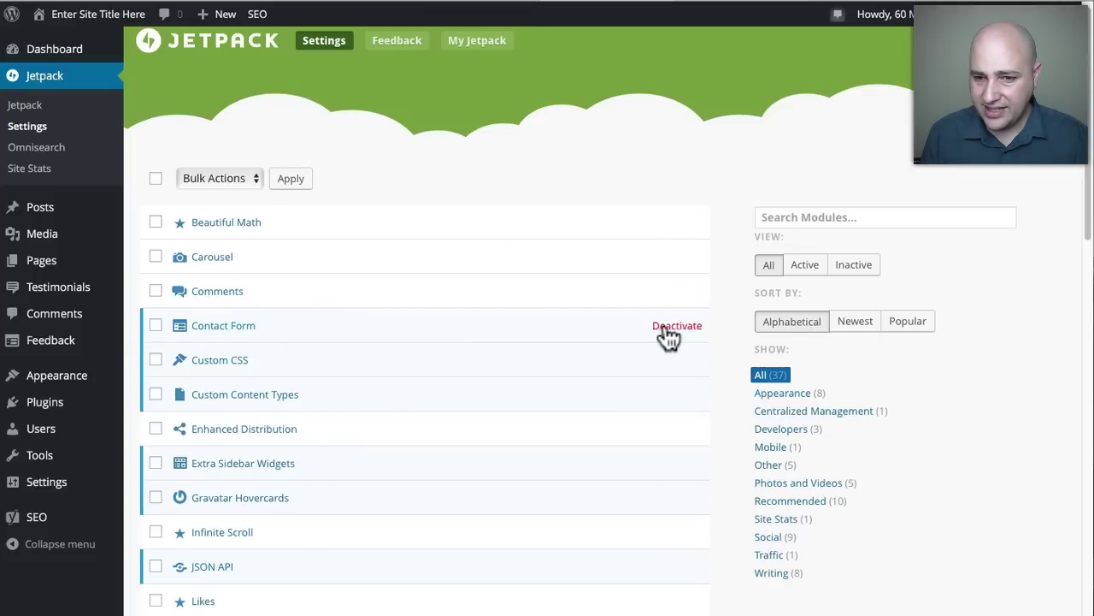
scroll(417, 322, "down", 2)
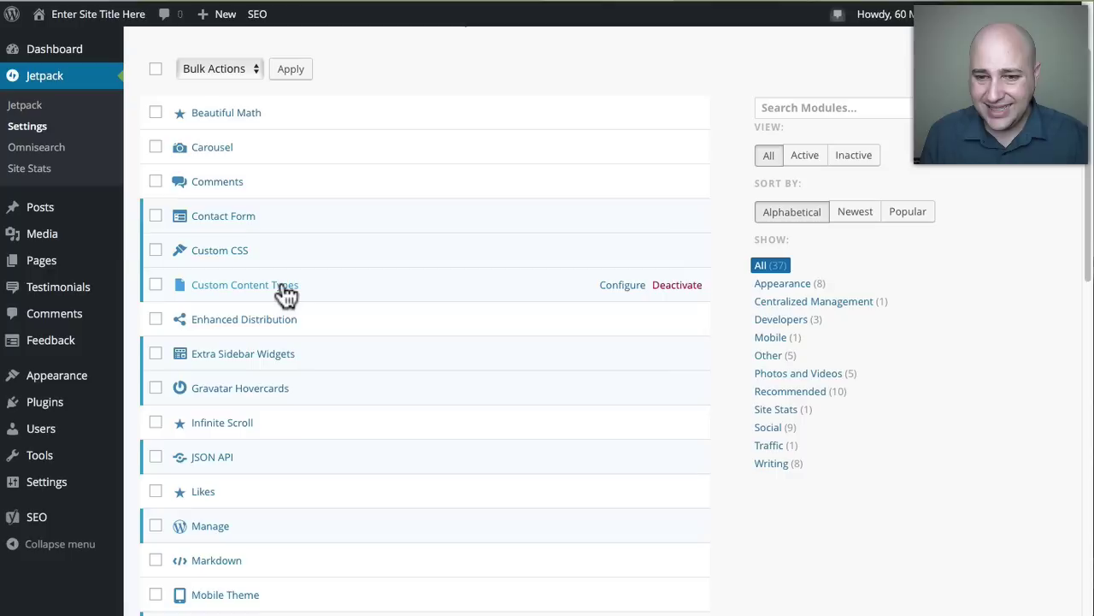
scroll(269, 295, "down", 1)
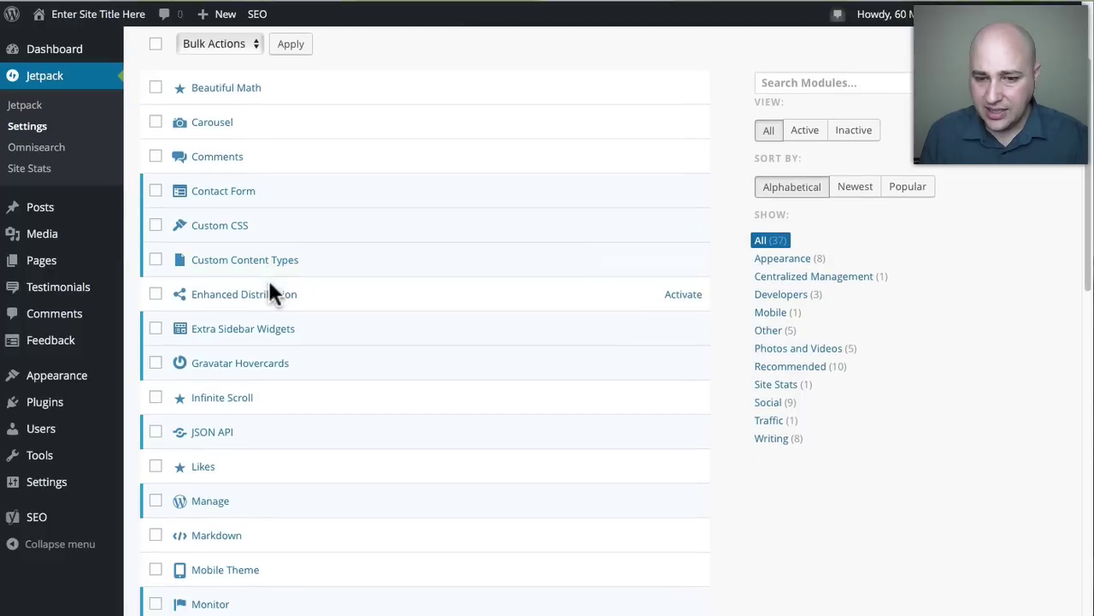
scroll(269, 284, "down", 3)
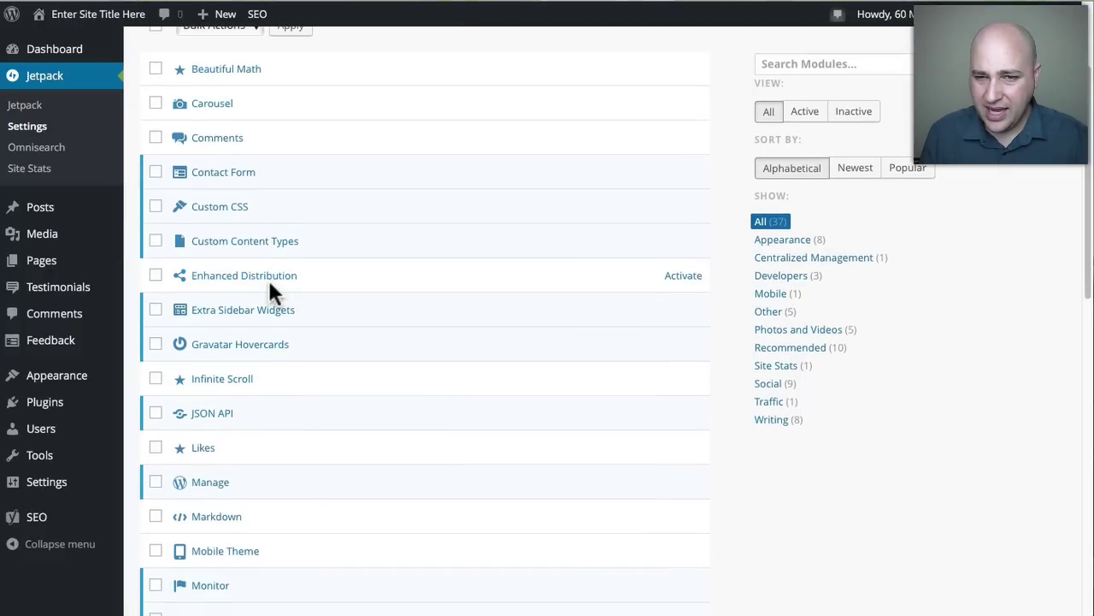
scroll(269, 291, "down", 5)
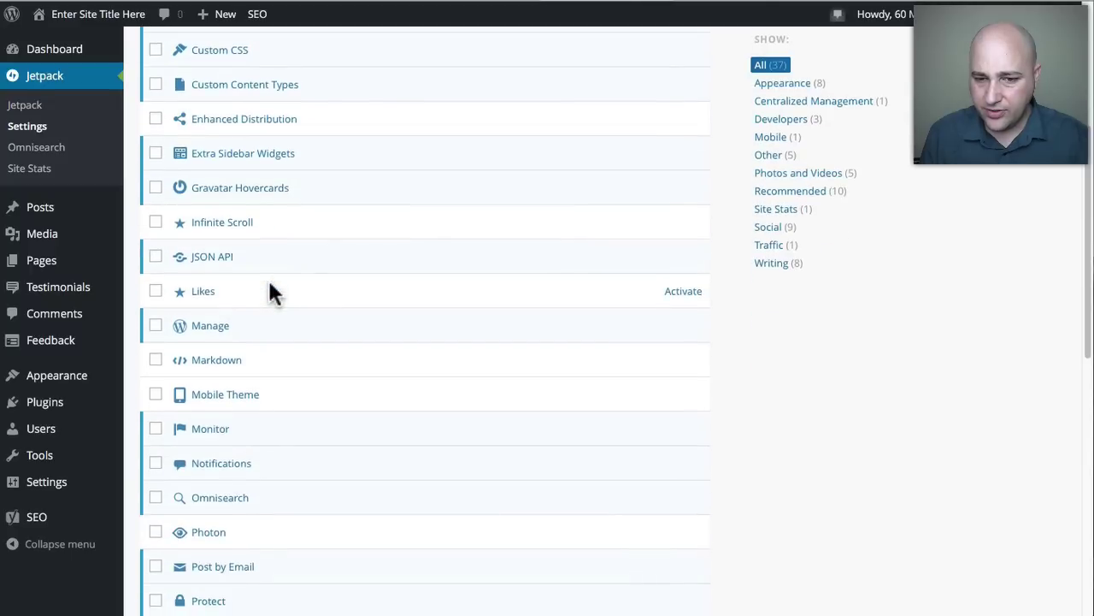
scroll(272, 291, "down", 3)
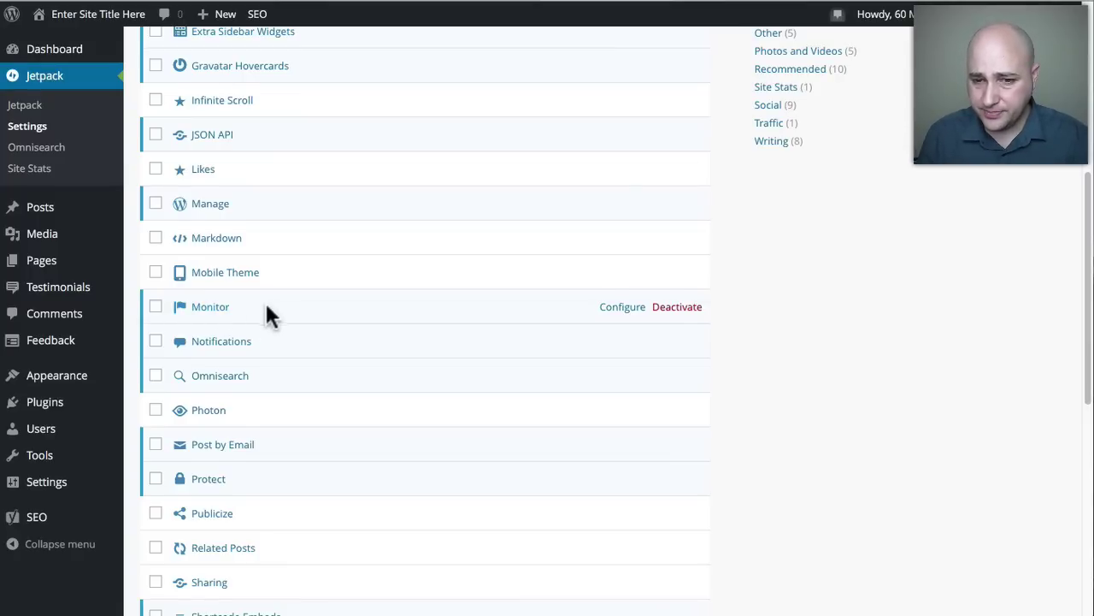
scroll(277, 298, "down", 2)
scroll(276, 298, "down", 1)
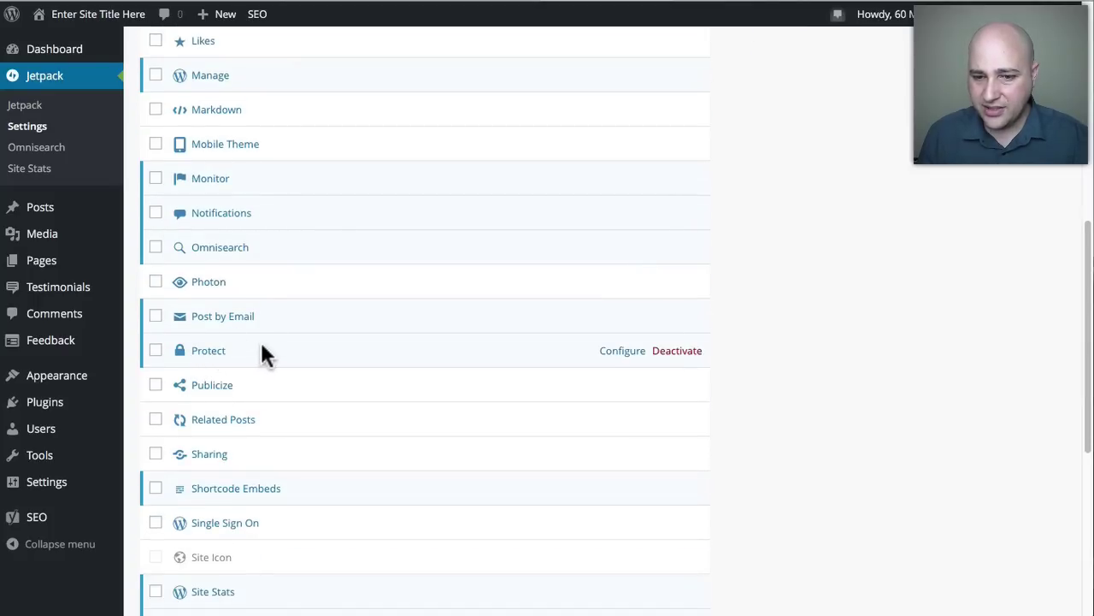
scroll(265, 354, "down", 3)
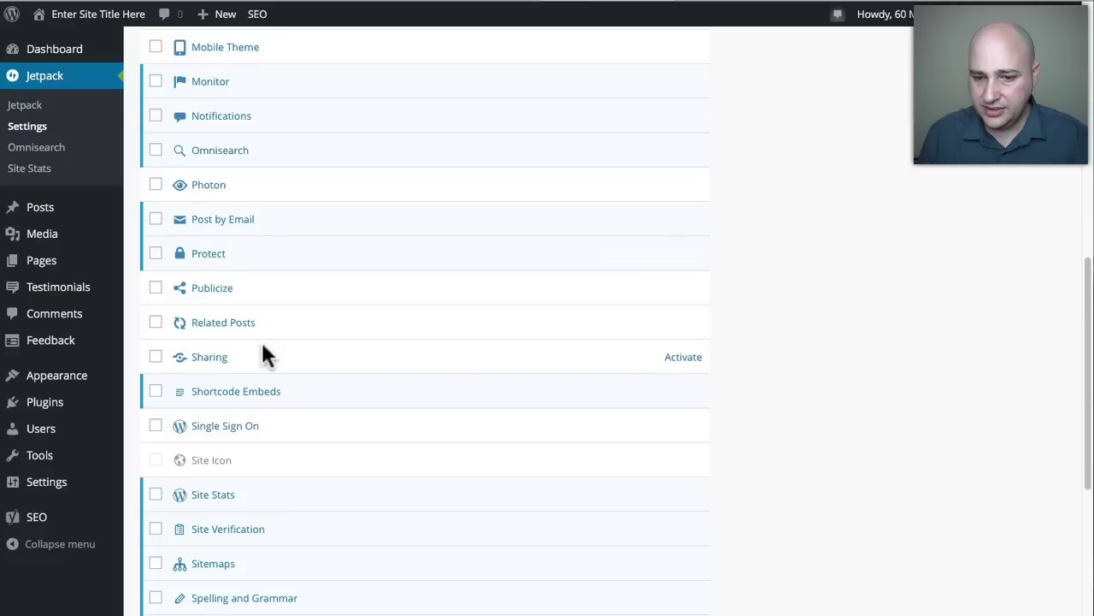
scroll(265, 355, "down", 6)
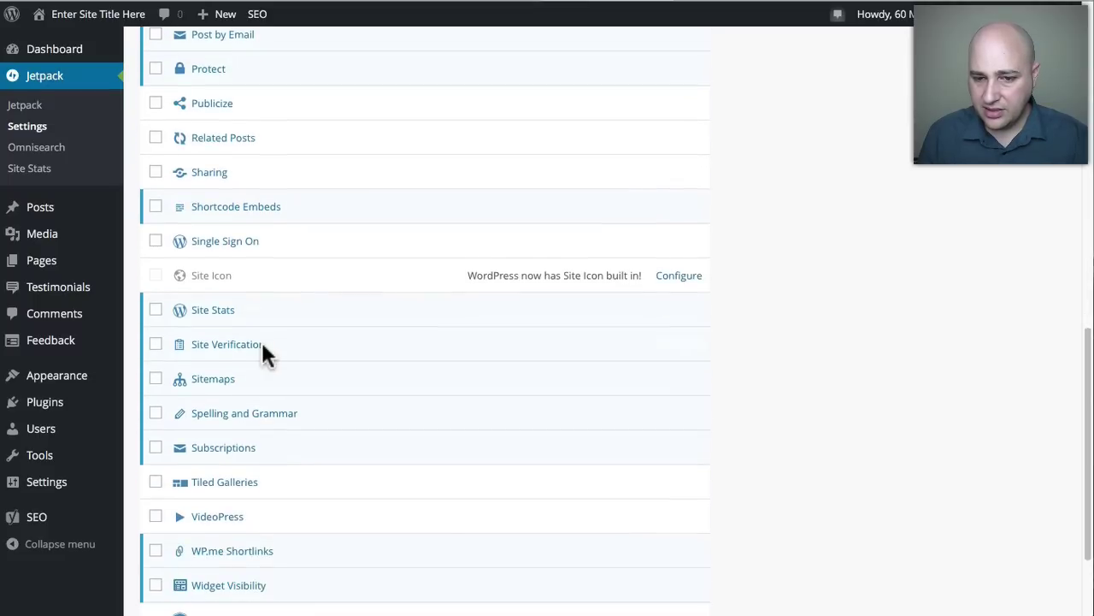
scroll(265, 354, "down", 2)
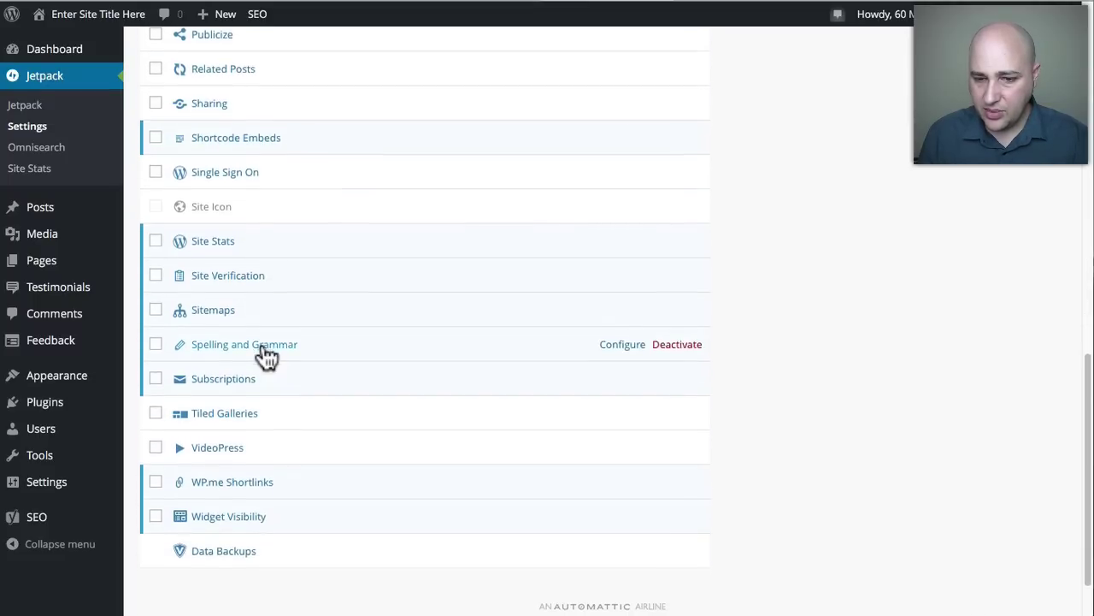
scroll(265, 355, "down", 1)
scroll(348, 354, "up", 7)
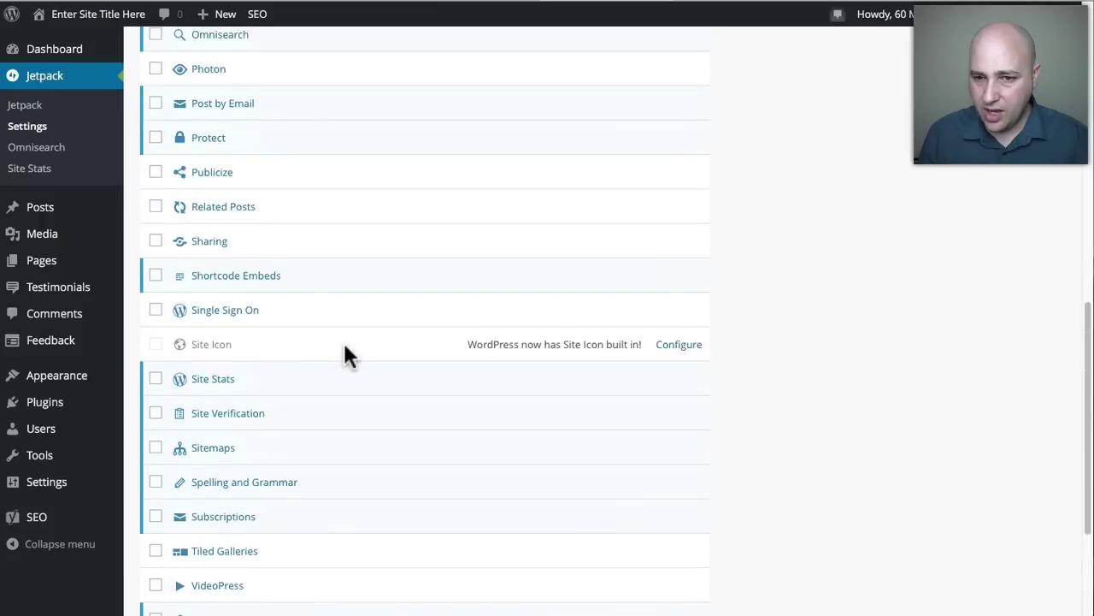
scroll(349, 355, "up", 8)
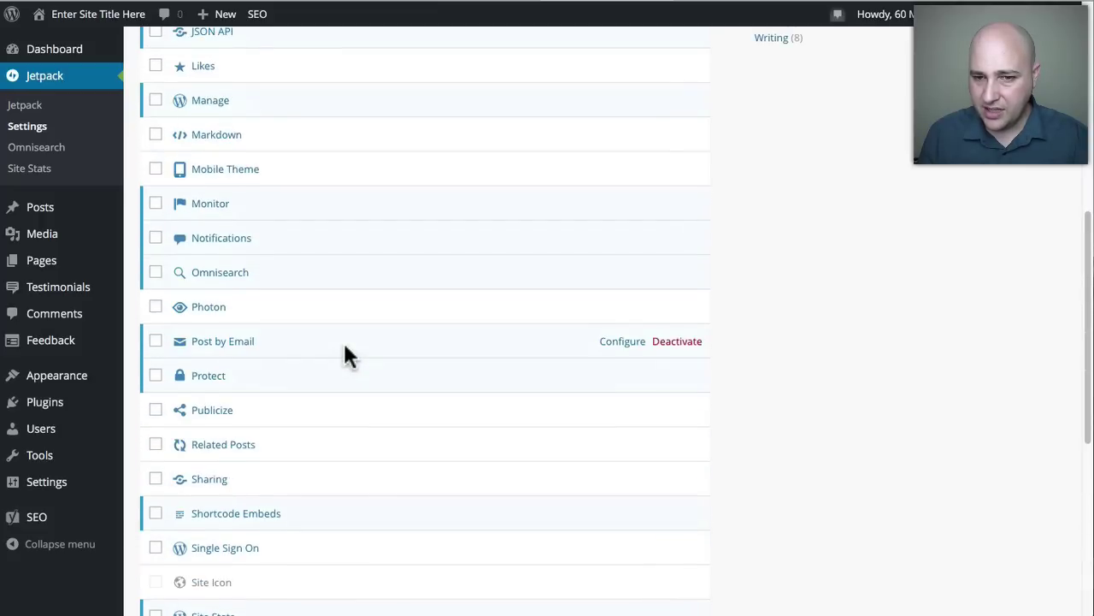
scroll(349, 354, "up", 8)
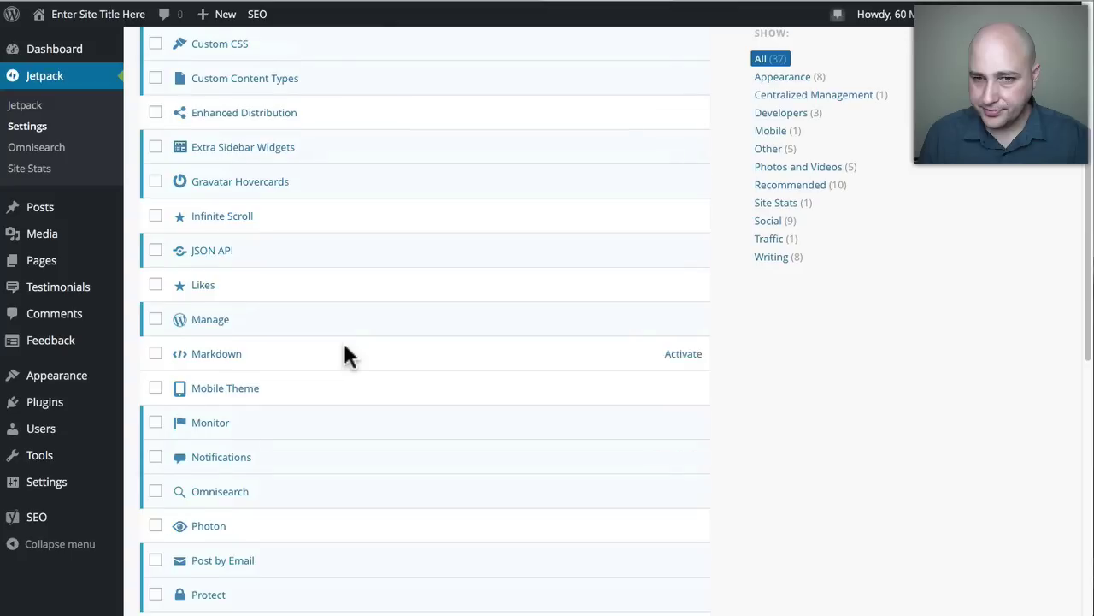
scroll(349, 355, "up", 5)
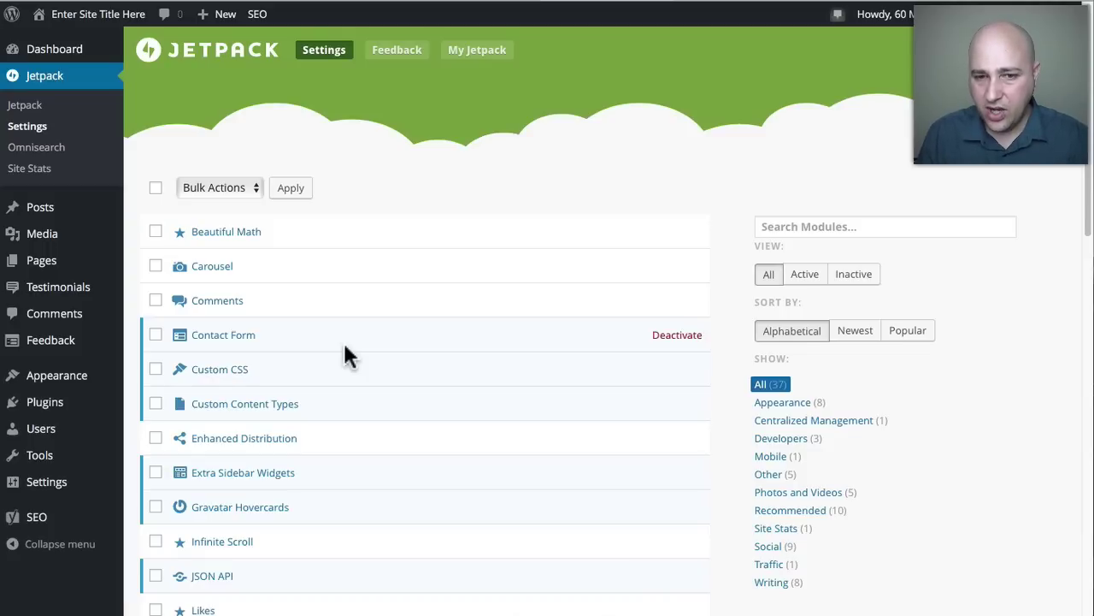
mouse_move(36, 292)
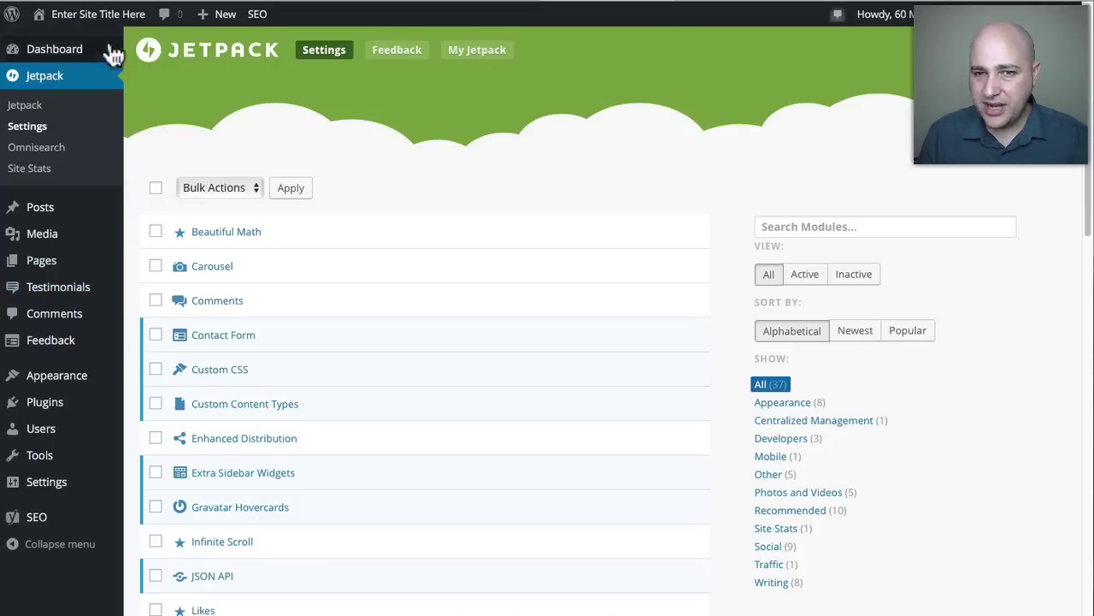
Load the Pique Cafe site from Visit Site into a new browser tab and check it.
mouse_move(75, 18)
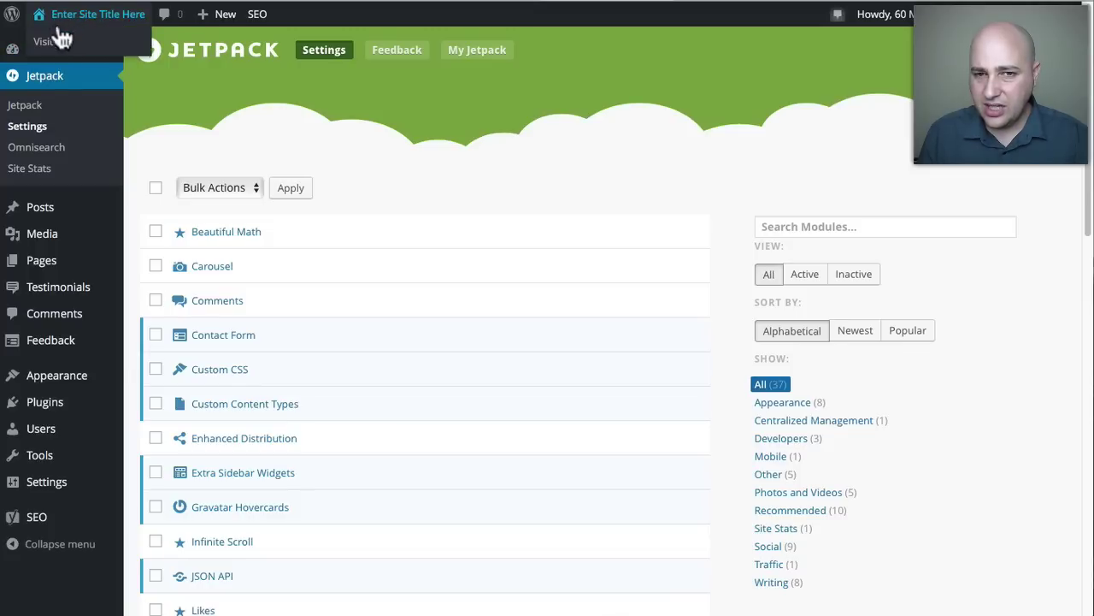
right_click(55, 41)
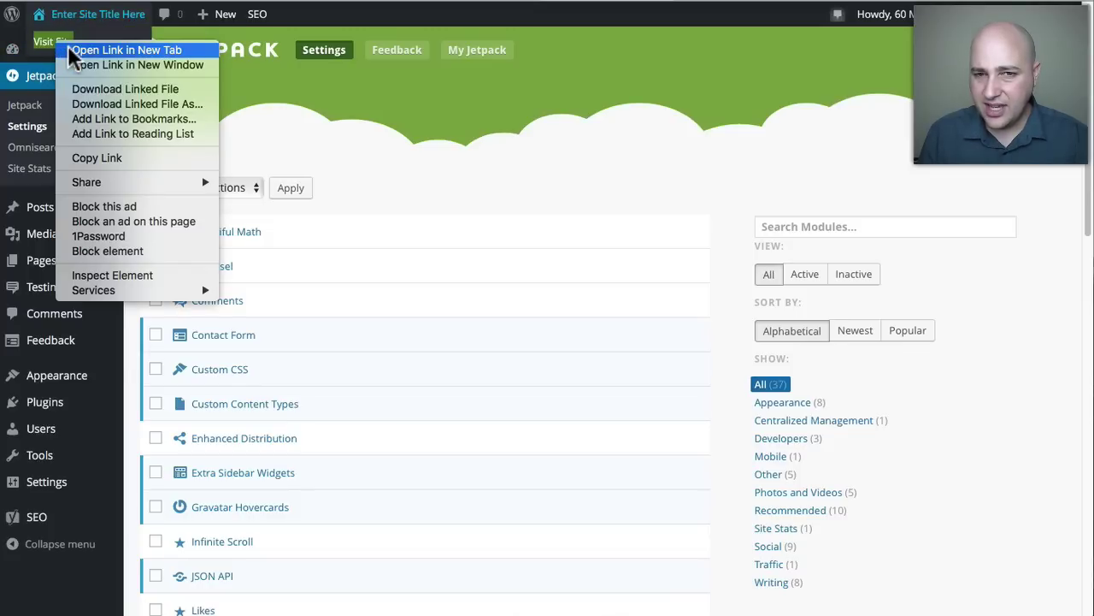
left_click(69, 49)
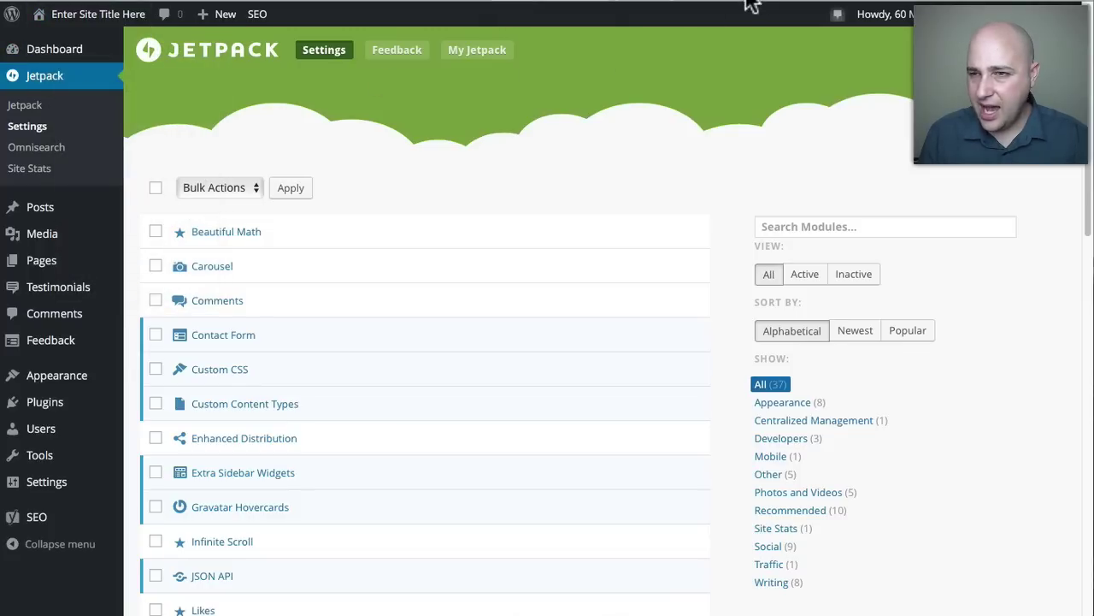
left_click(698, 3)
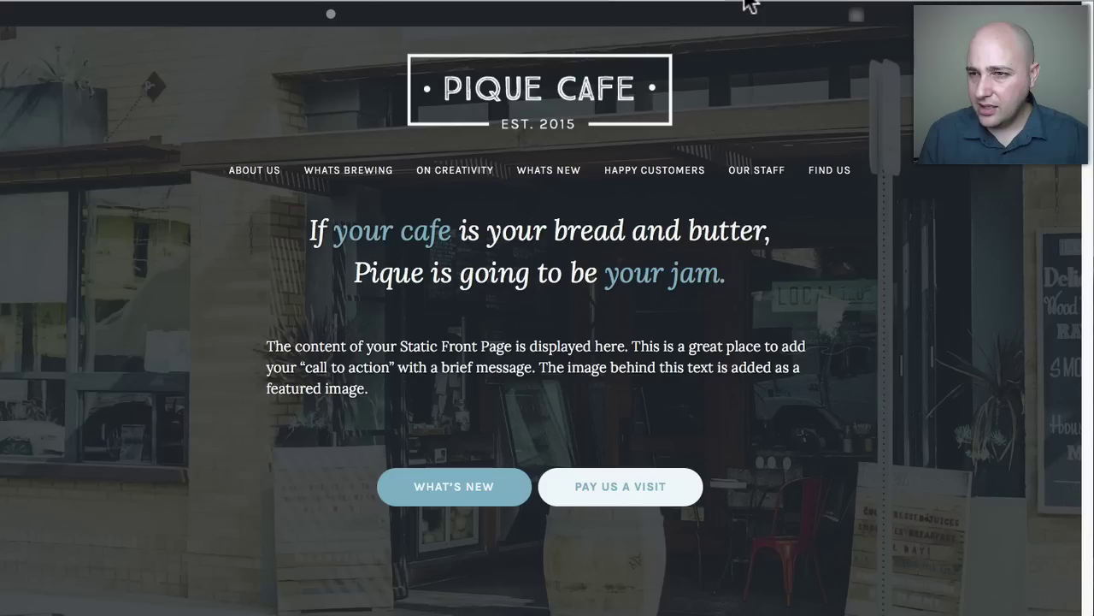
left_click(727, 2)
left_click(729, 2)
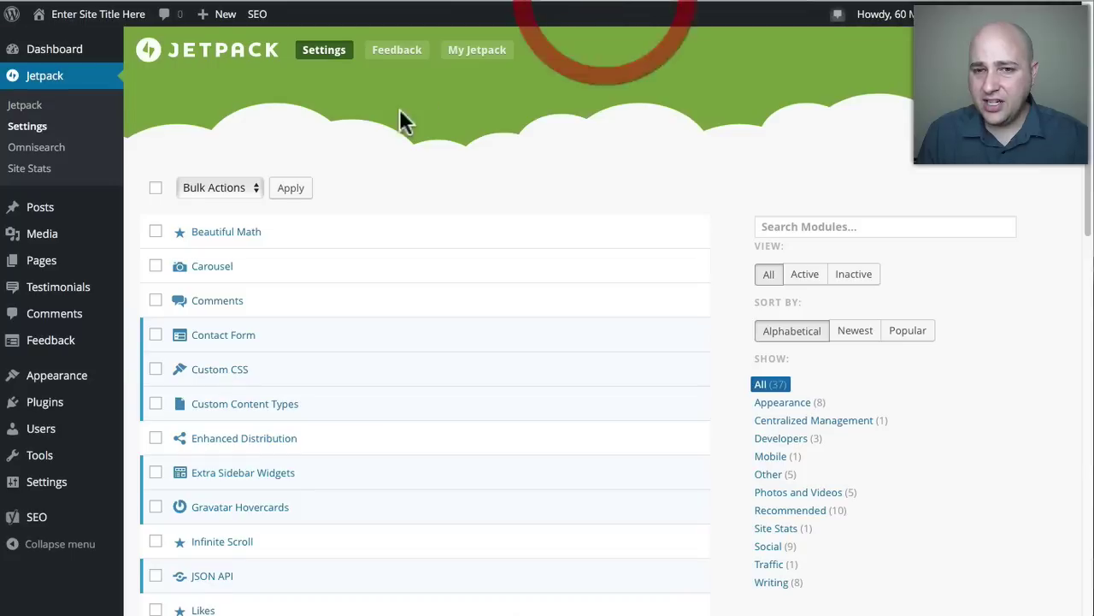
View the live Pique Cafe front page, then return to the admin Dashboard.
left_click(718, 4)
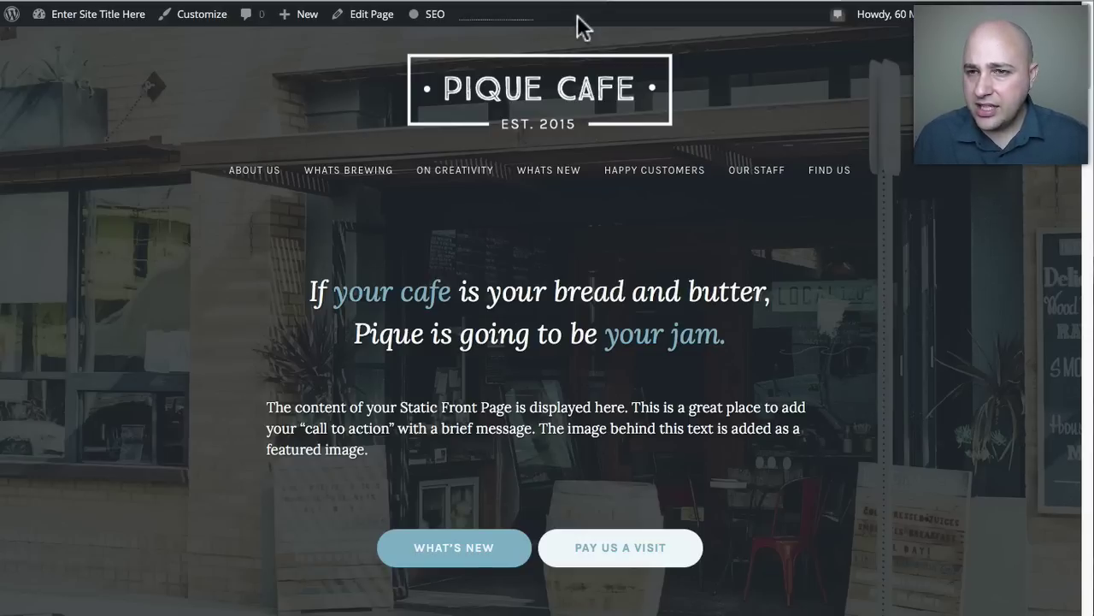
left_click(541, 5)
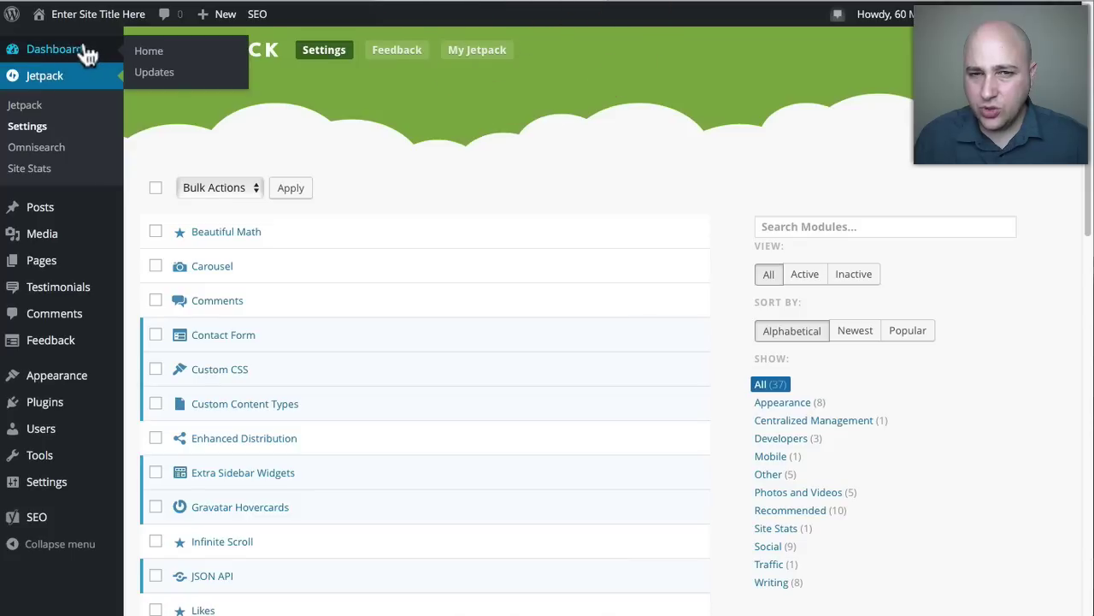
left_click(54, 49)
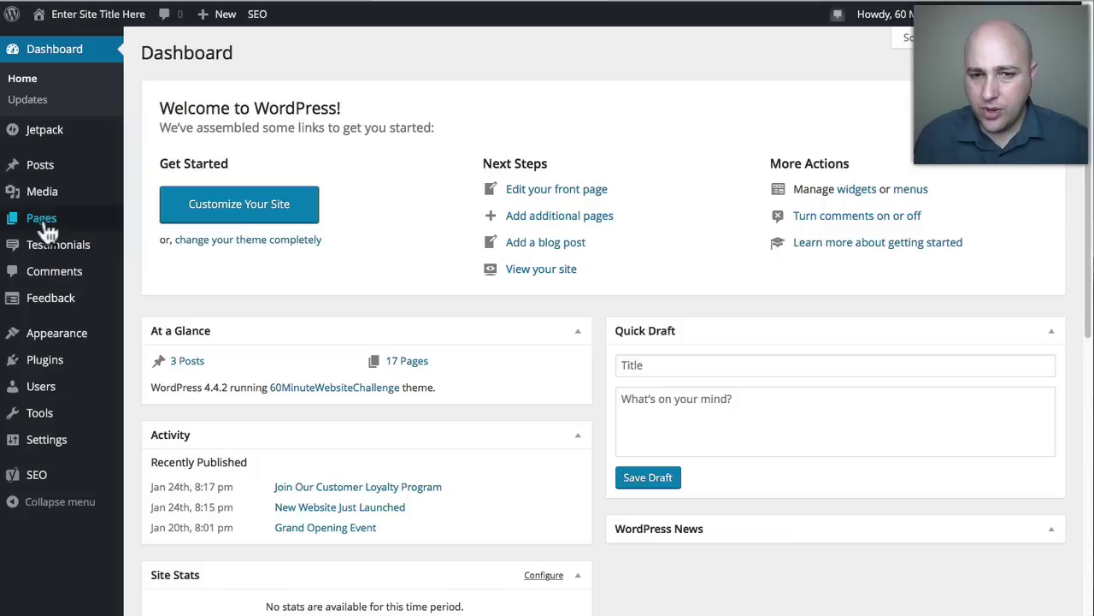
Show All Pages and scroll through the 17 published pages.
mouse_move(42, 224)
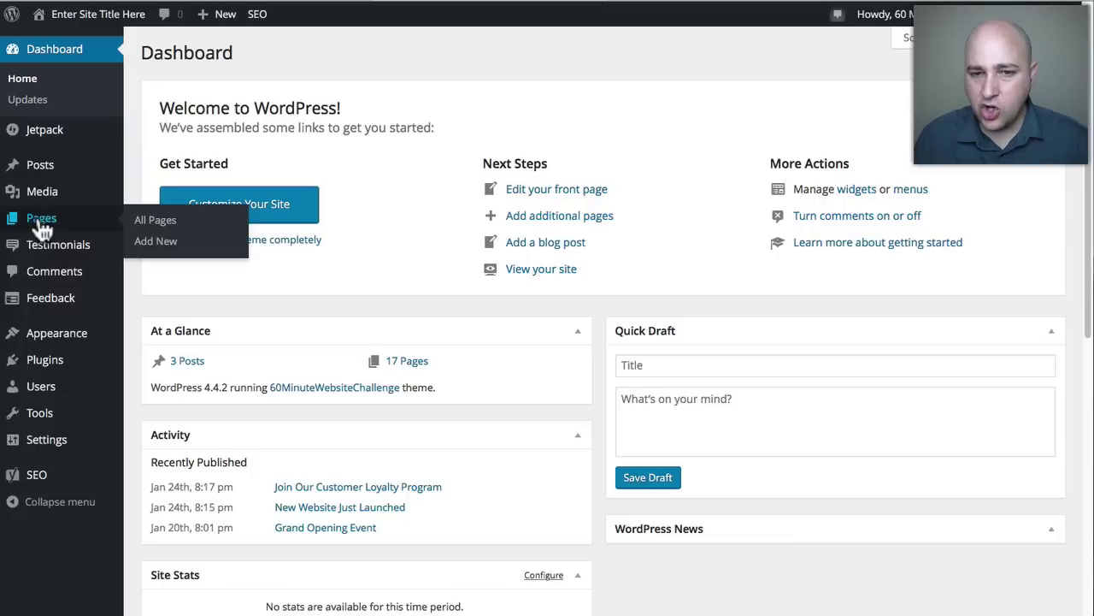
left_click(40, 218)
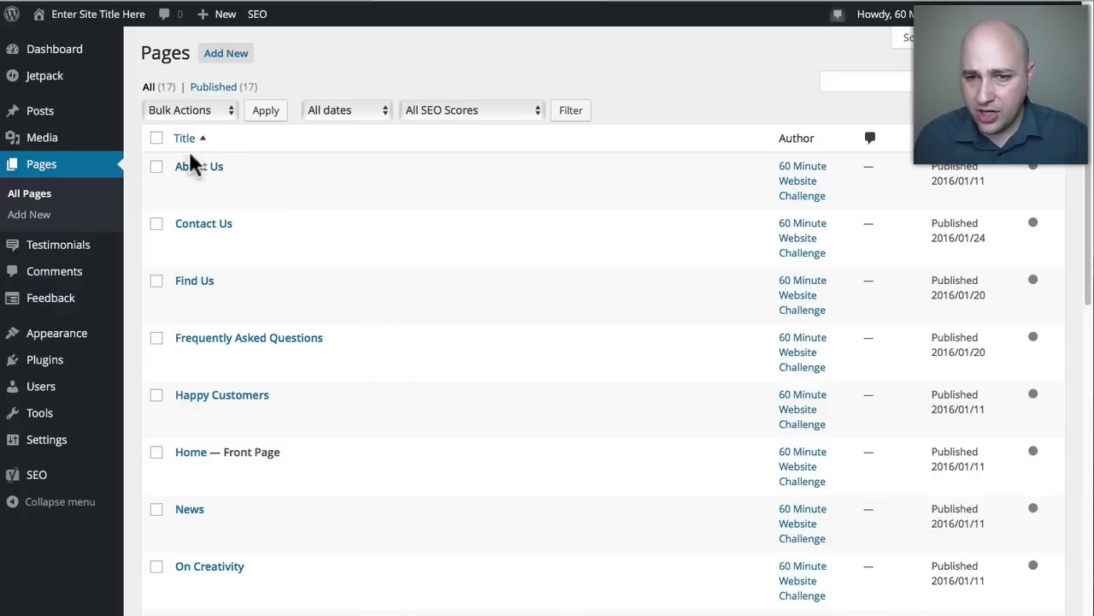
scroll(347, 257, "down", 5)
scroll(371, 351, "down", 7)
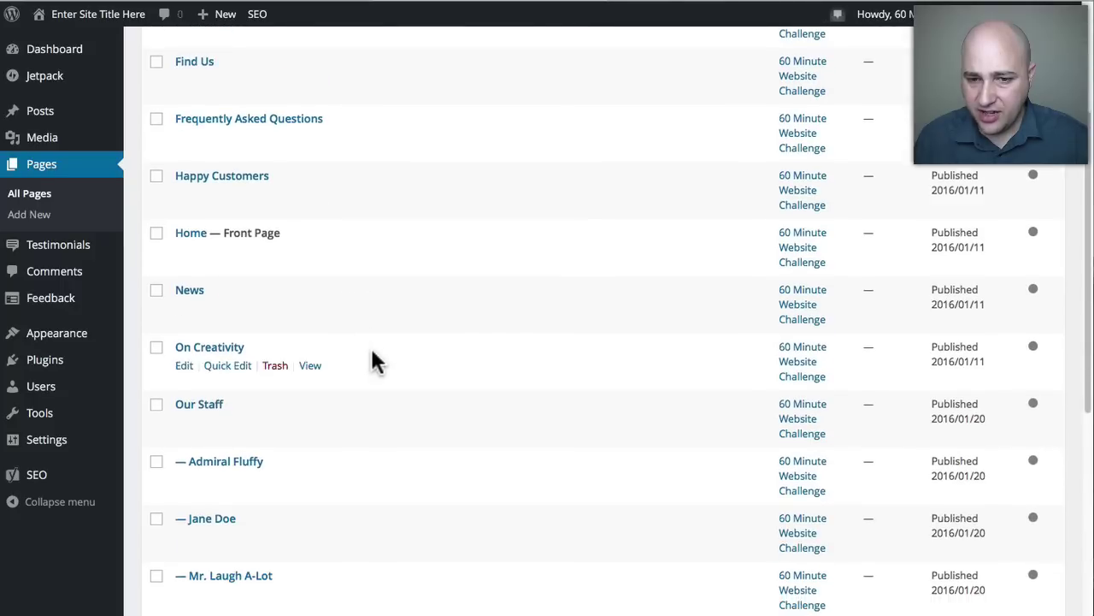
scroll(380, 333, "down", 4)
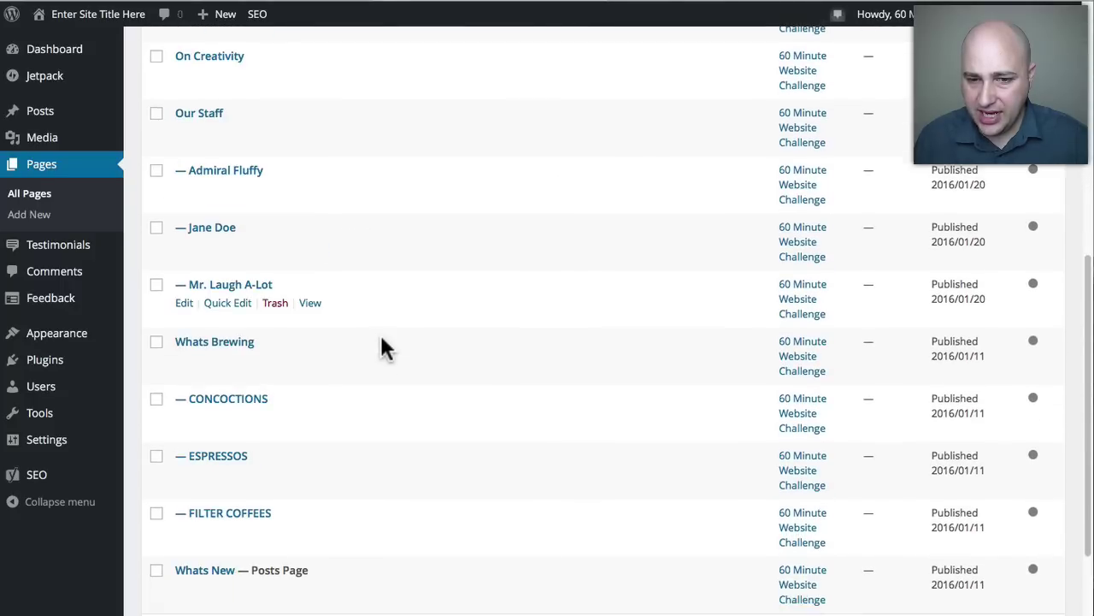
scroll(381, 331, "up", 11)
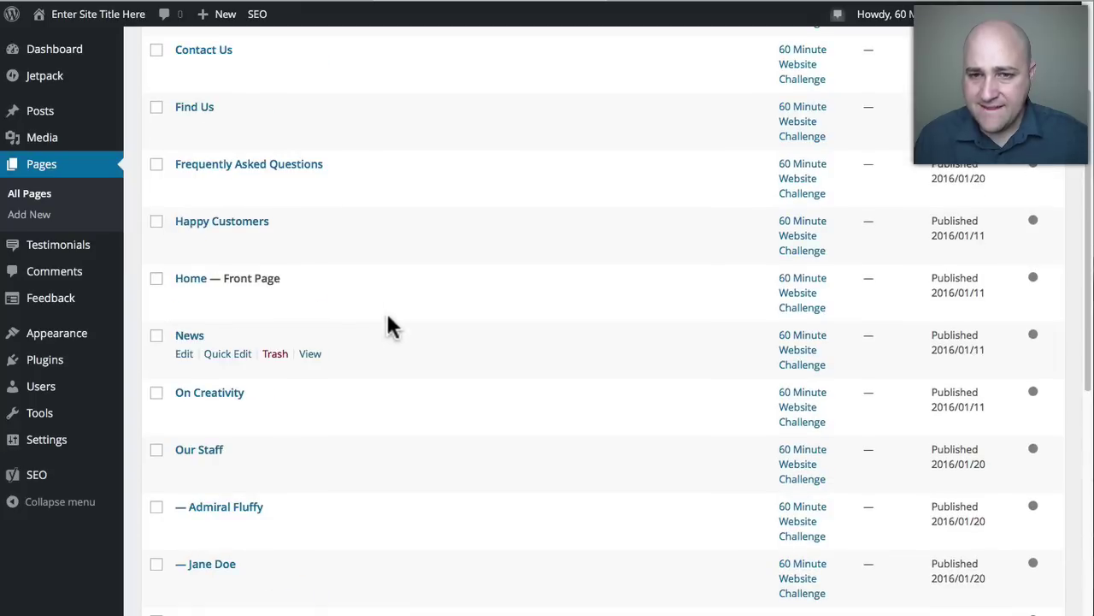
scroll(376, 225, "up", 2)
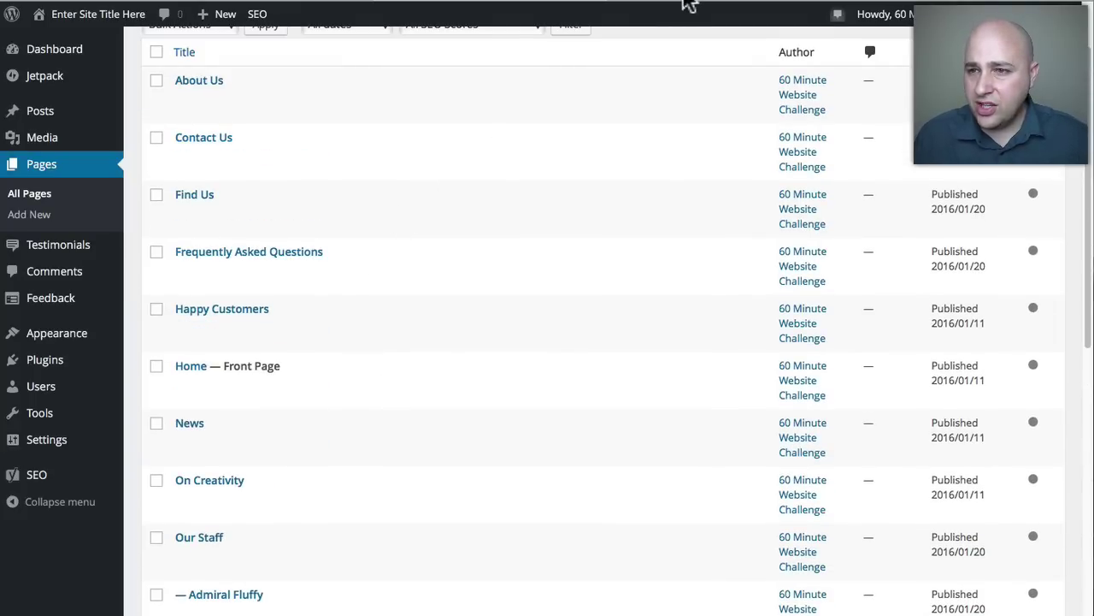
Compare the front page's hero and About Us text with the admin pages list.
left_click(685, 2)
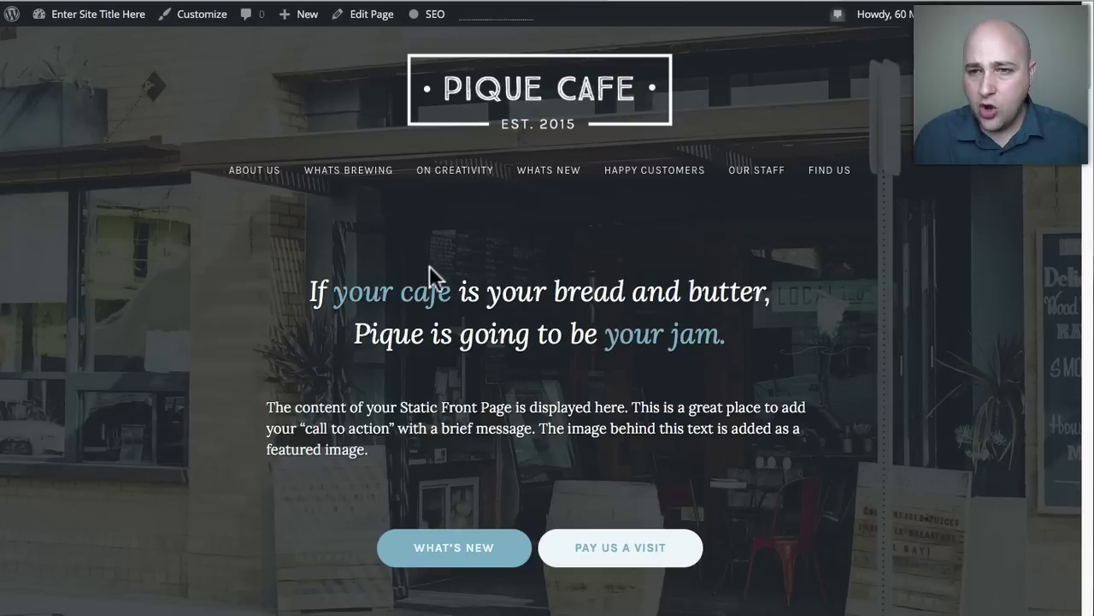
left_click_drag(268, 325, 635, 547)
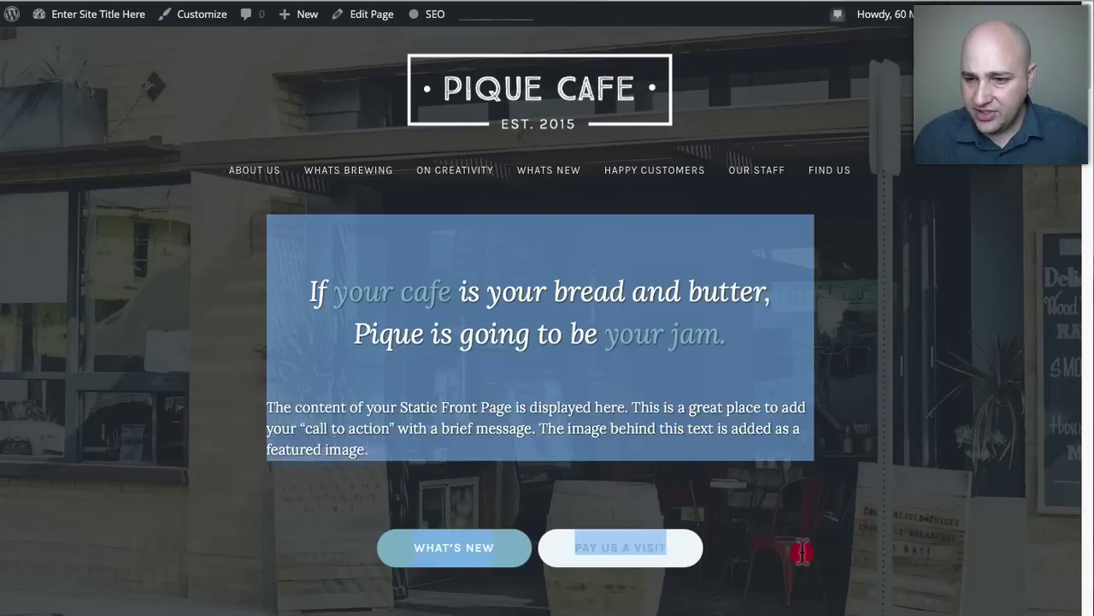
scroll(820, 569, "down", 1)
left_click(819, 569)
left_click_drag(819, 568, 776, 538)
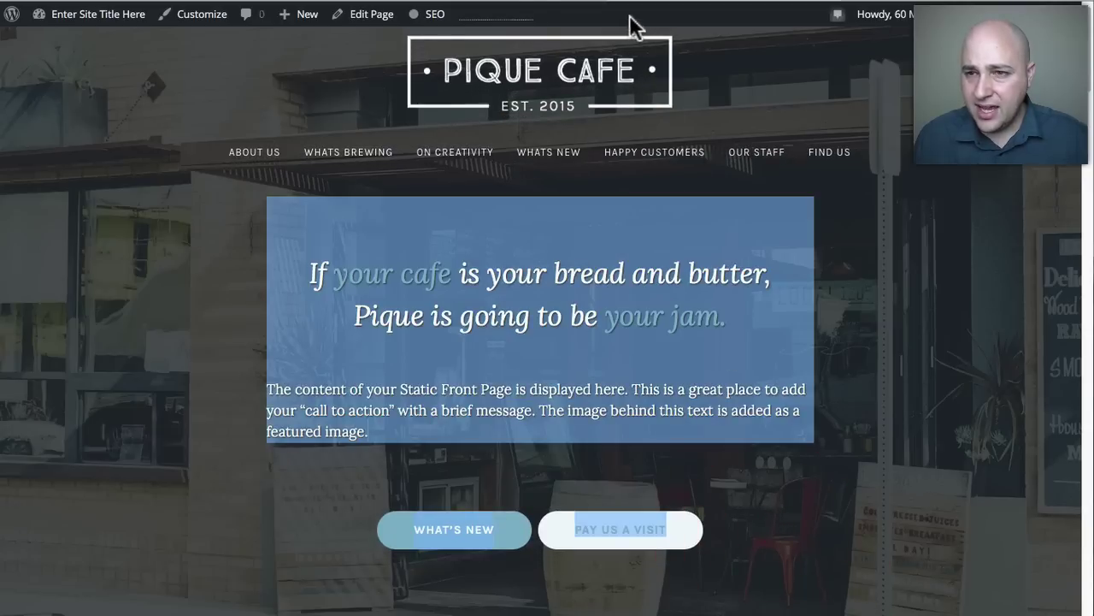
left_click(500, 2)
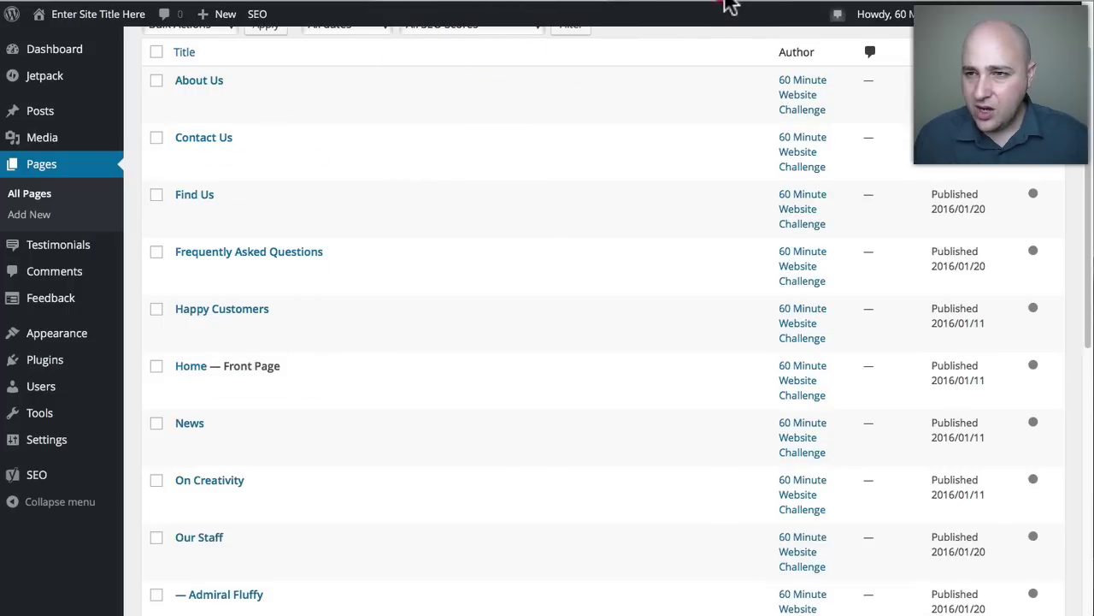
left_click(728, 4)
scroll(596, 264, "down", 7)
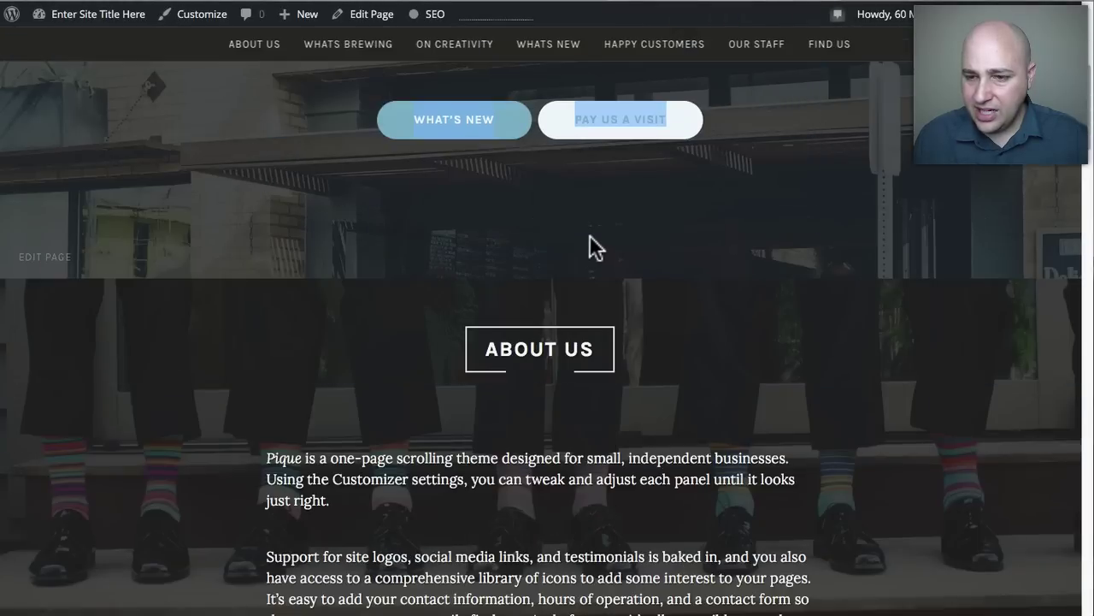
left_click_drag(475, 147, 769, 513)
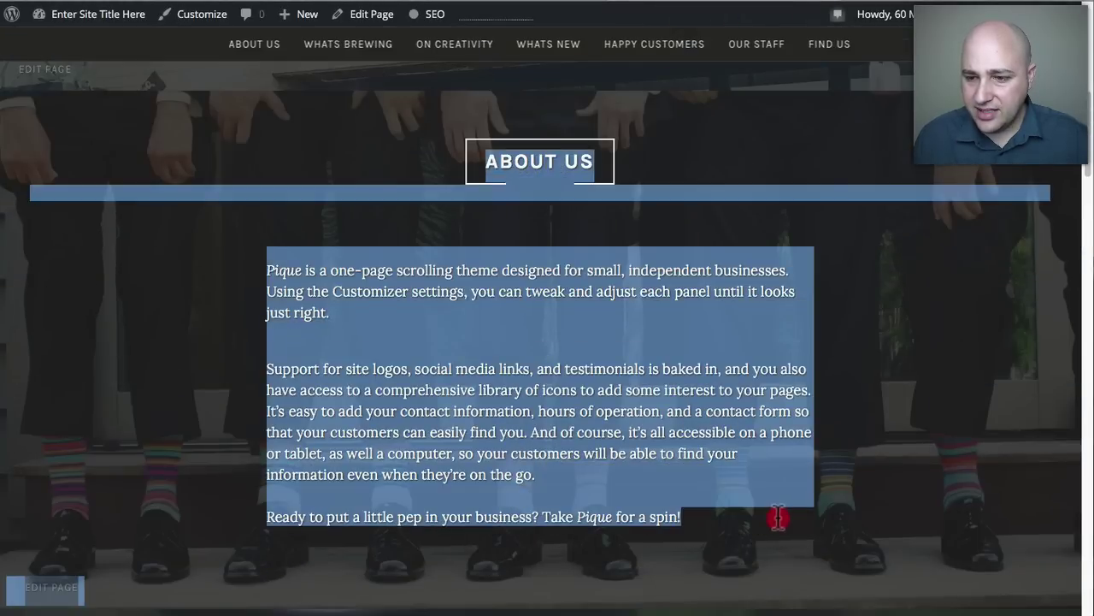
left_click(460, 5)
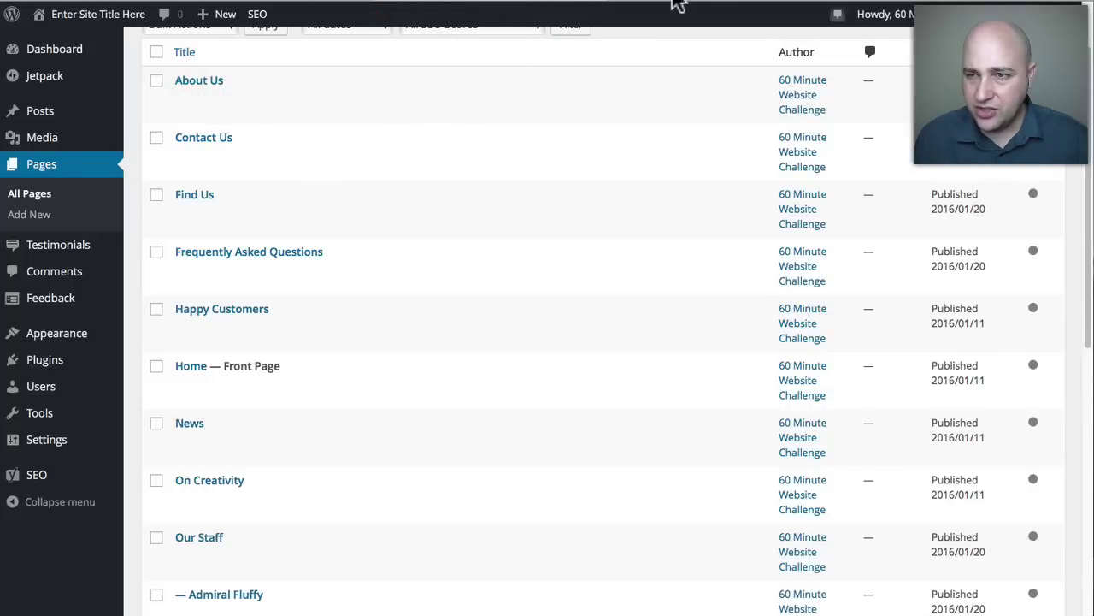
Find the WHATS BREWING section on the front page and scroll the pages list to its row.
left_click(675, 3)
scroll(631, 116, "down", 5)
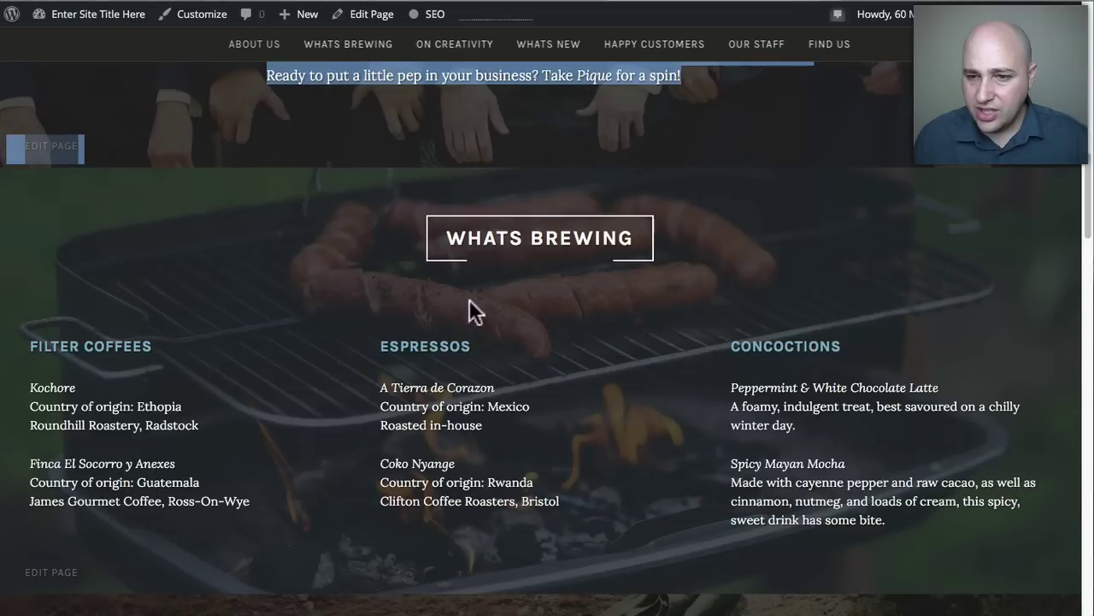
left_click_drag(439, 241, 634, 238)
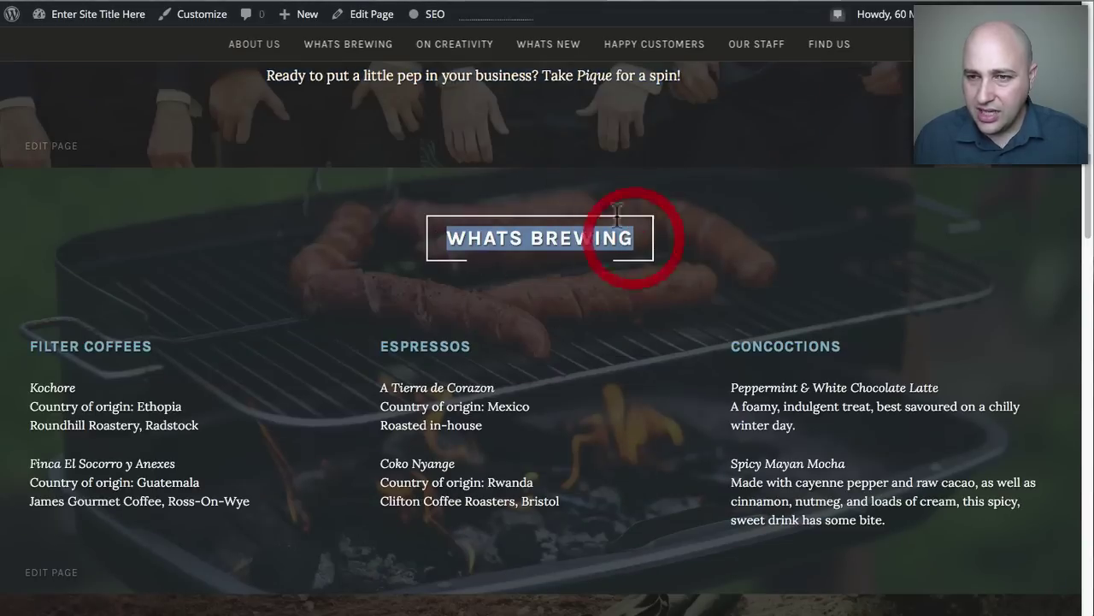
left_click(470, 6)
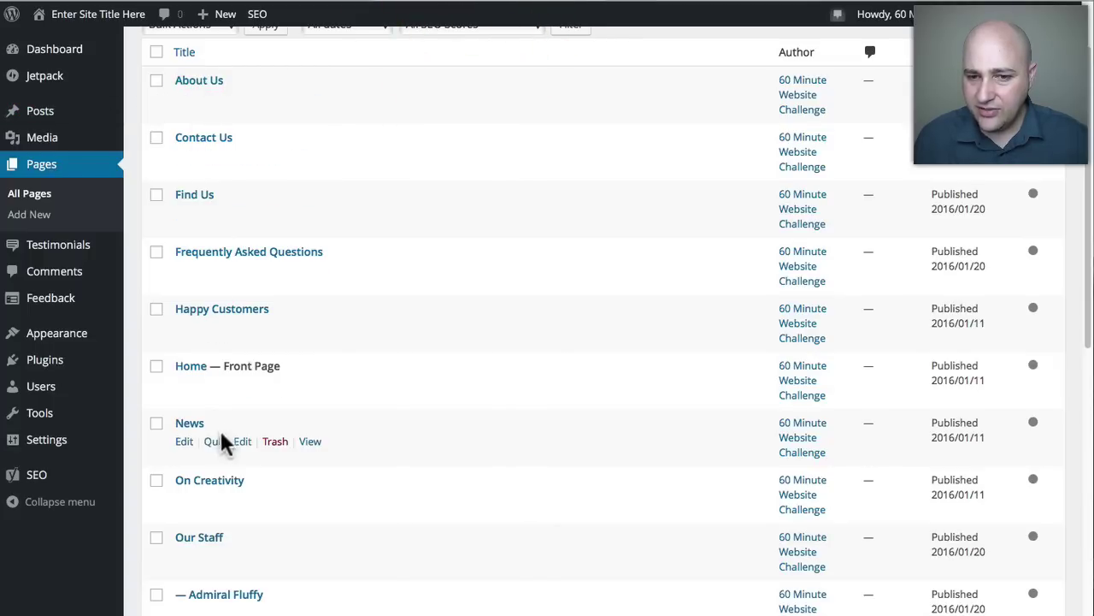
scroll(462, 342, "down", 3)
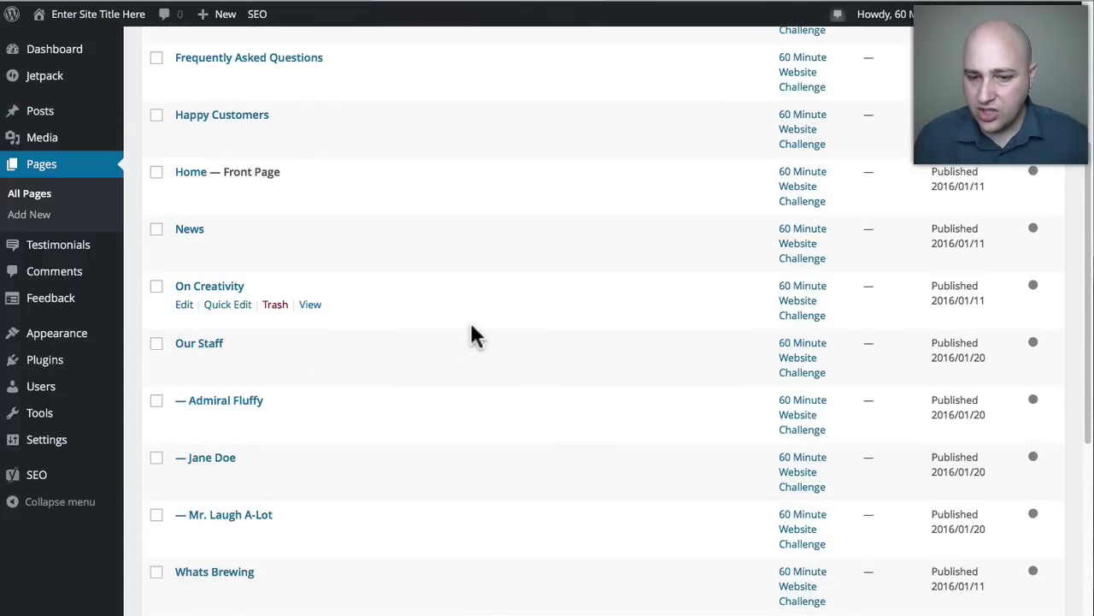
left_click(684, 5)
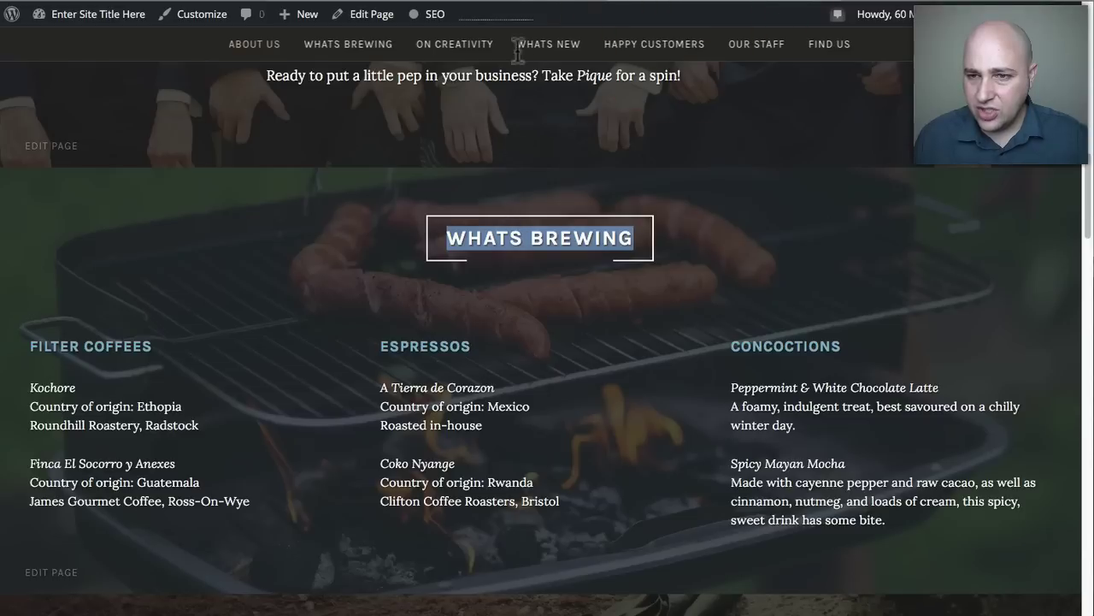
left_click(511, 3)
scroll(321, 304, "down", 2)
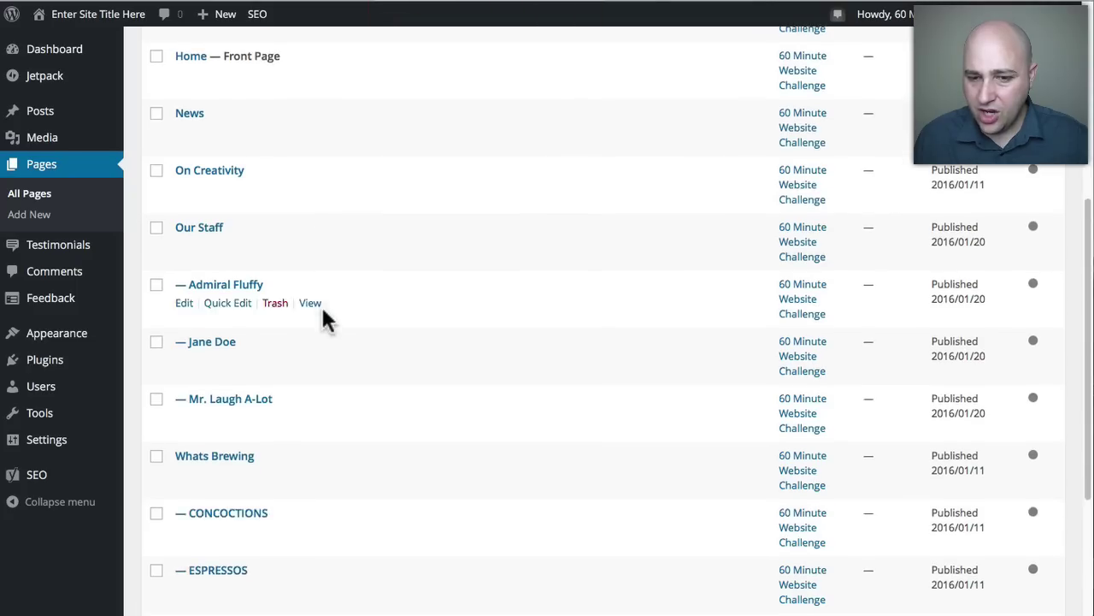
Retitle the Whats Brewing page to 'Whats Happening' and update it.
left_click(215, 453)
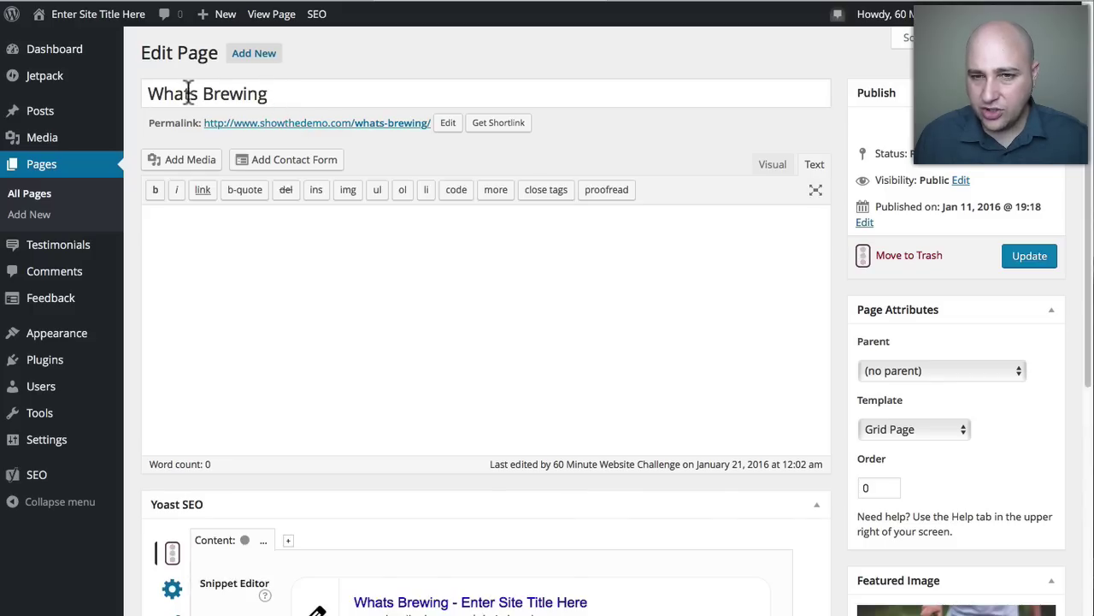
left_click(278, 94)
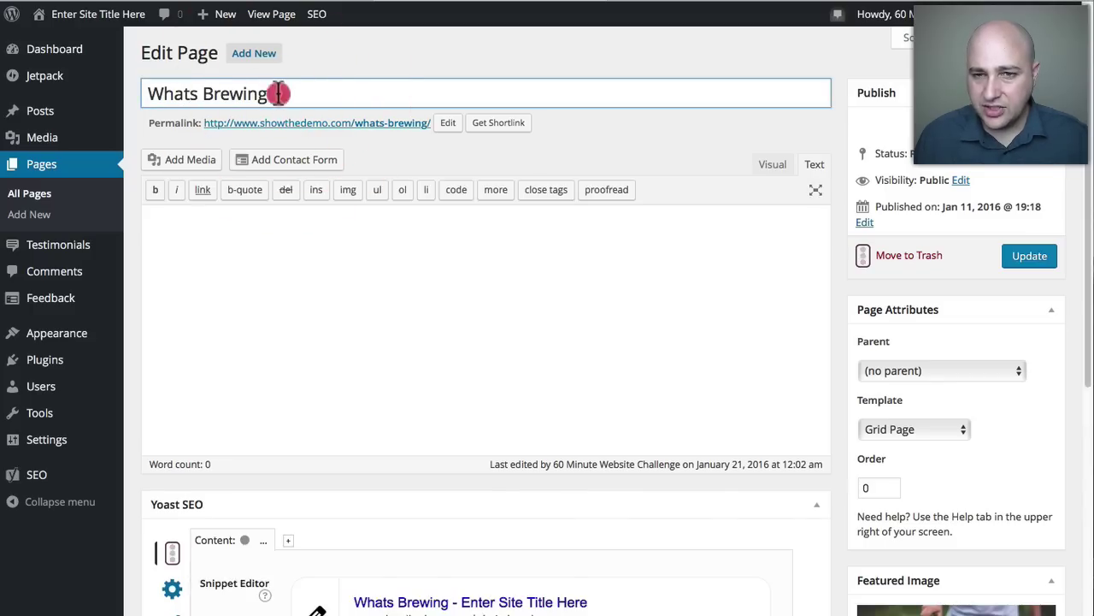
left_click_drag(279, 93, 210, 93)
type("Ha")
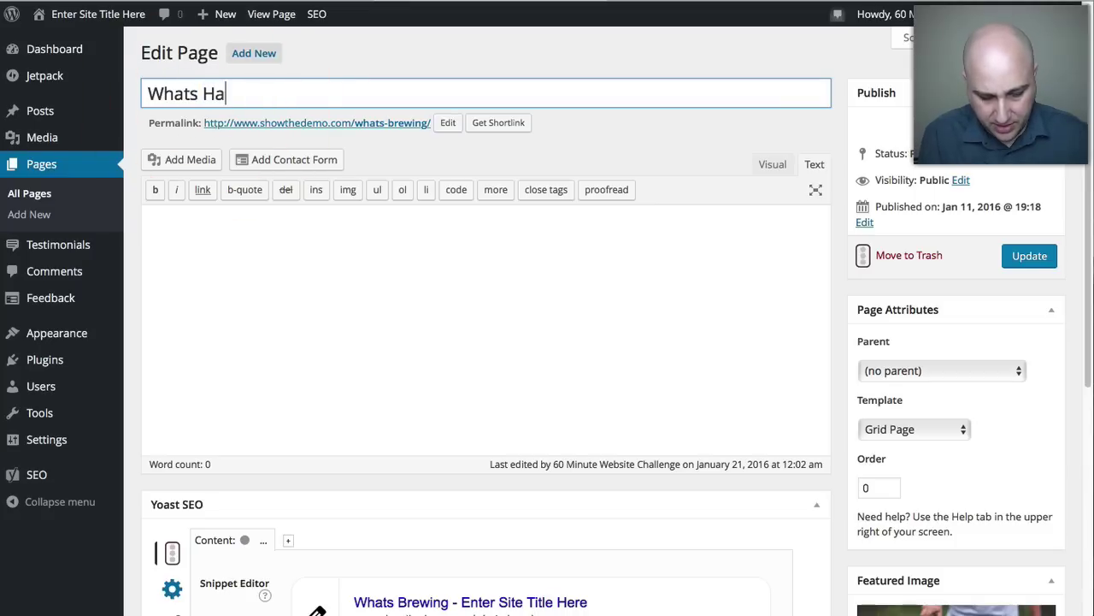
type("ppening")
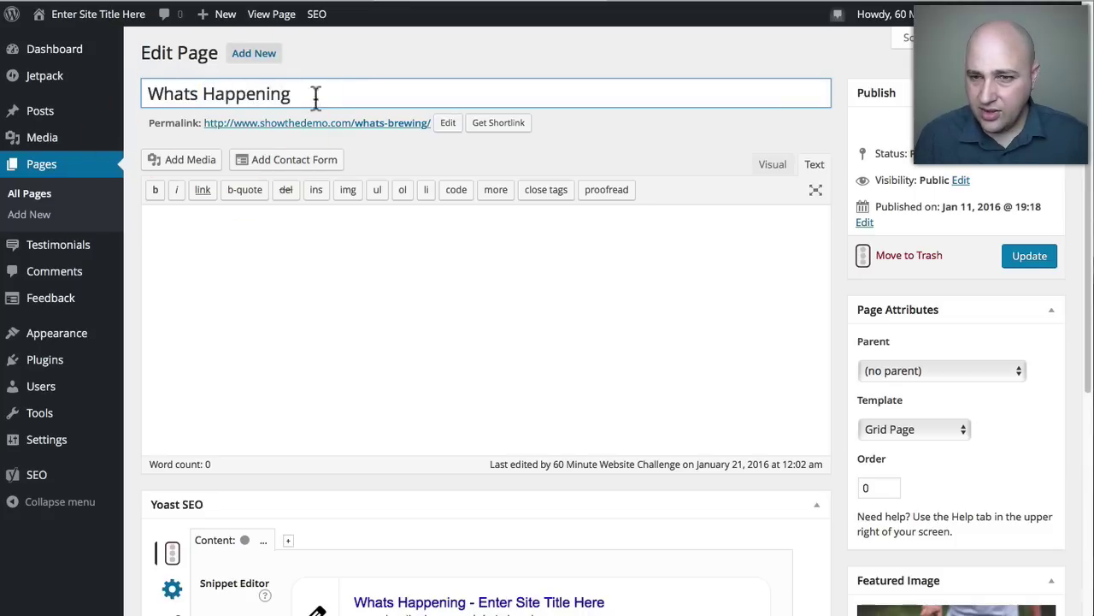
left_click(1031, 256)
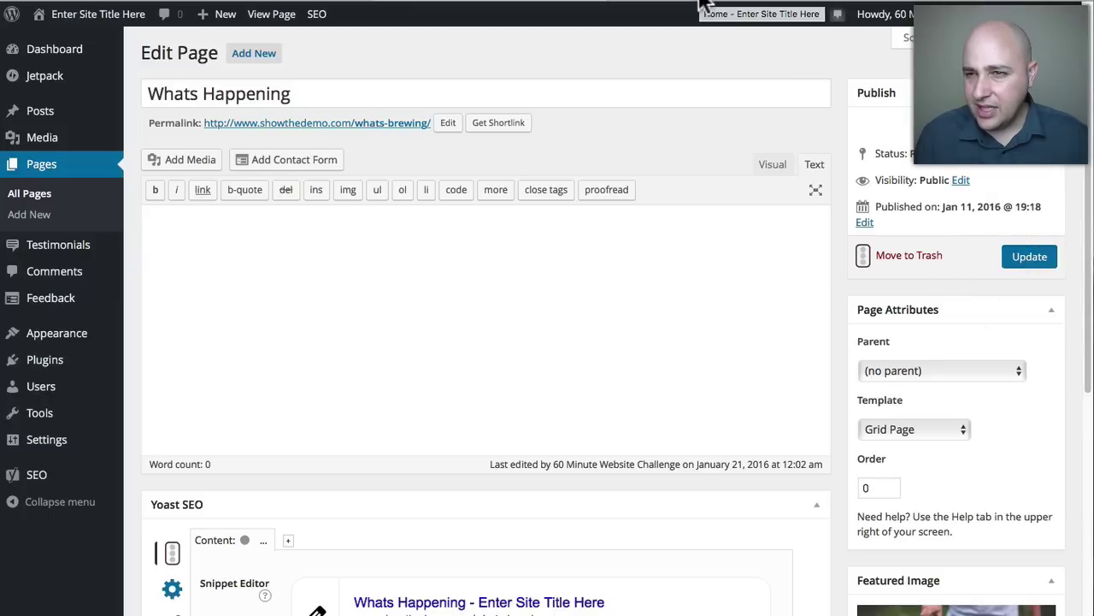
Verify the live front page heading changed from WHATS BREWING to WHATS HAPPENING.
left_click(699, 5)
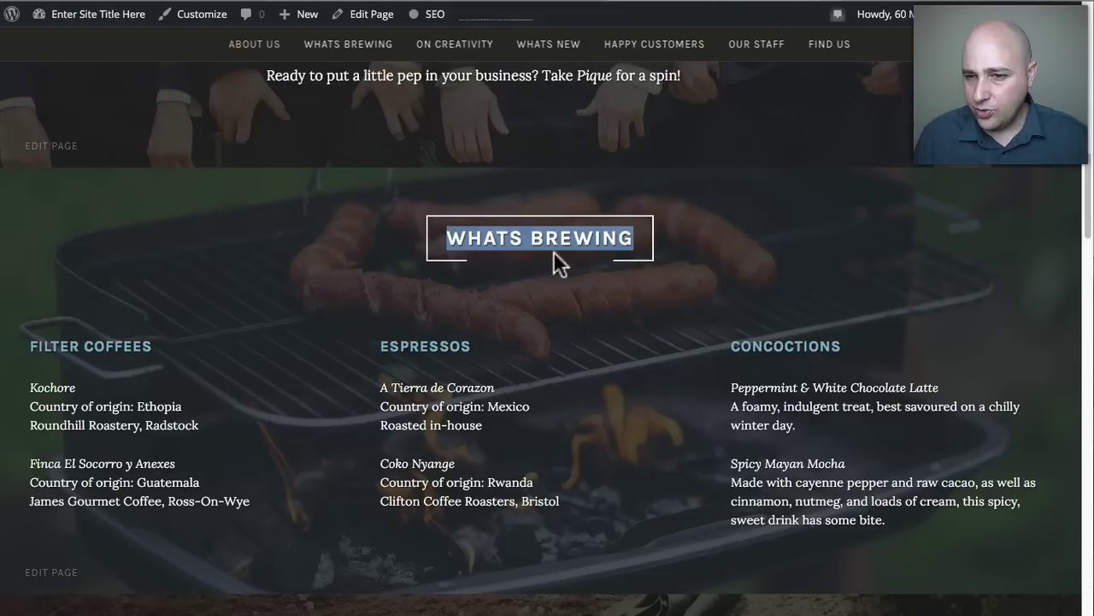
left_click_drag(460, 246, 658, 233)
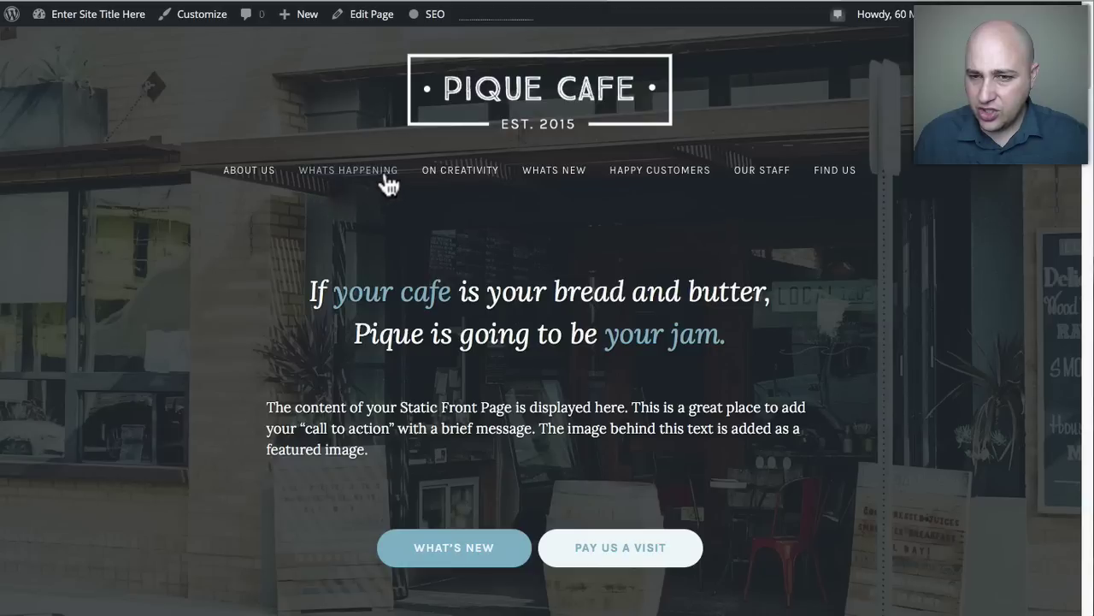
scroll(347, 256, "down", 1)
scroll(343, 254, "down", 15)
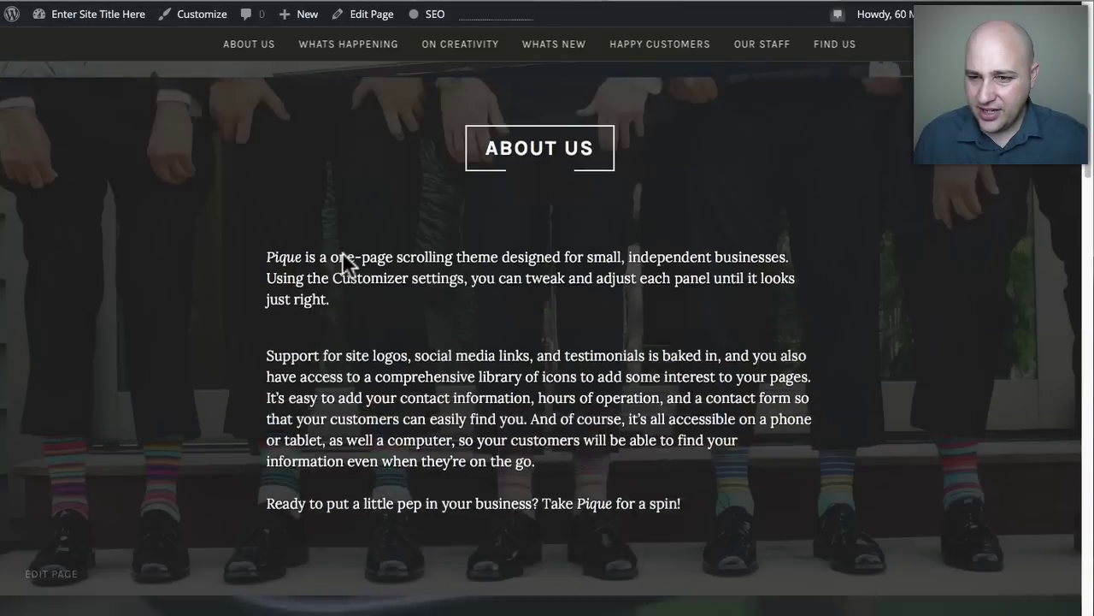
scroll(342, 252, "down", 3)
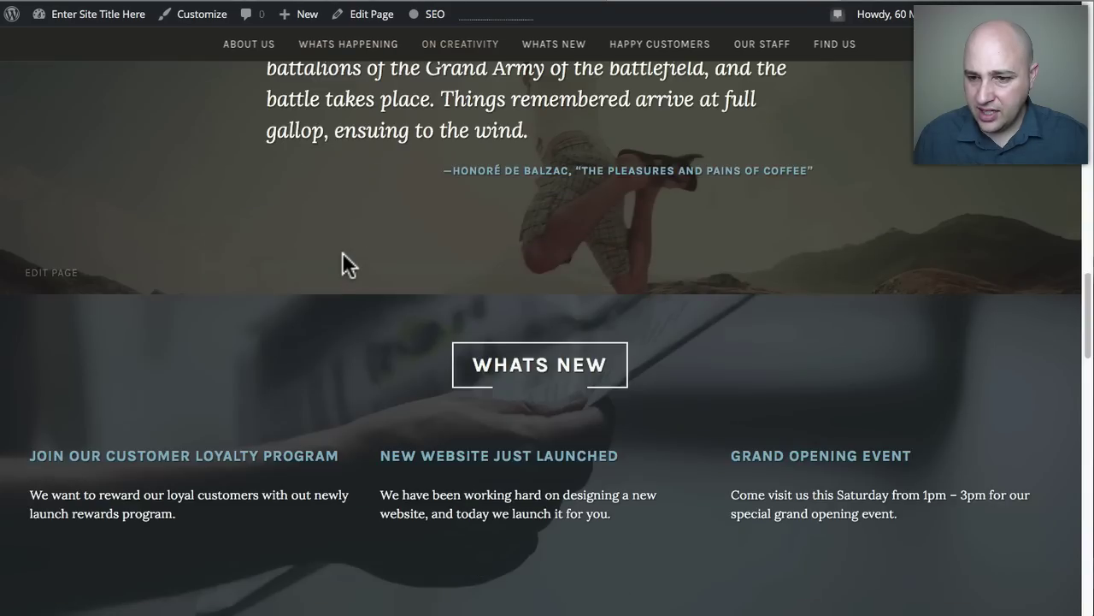
scroll(342, 252, "up", 20)
scroll(342, 252, "down", 10)
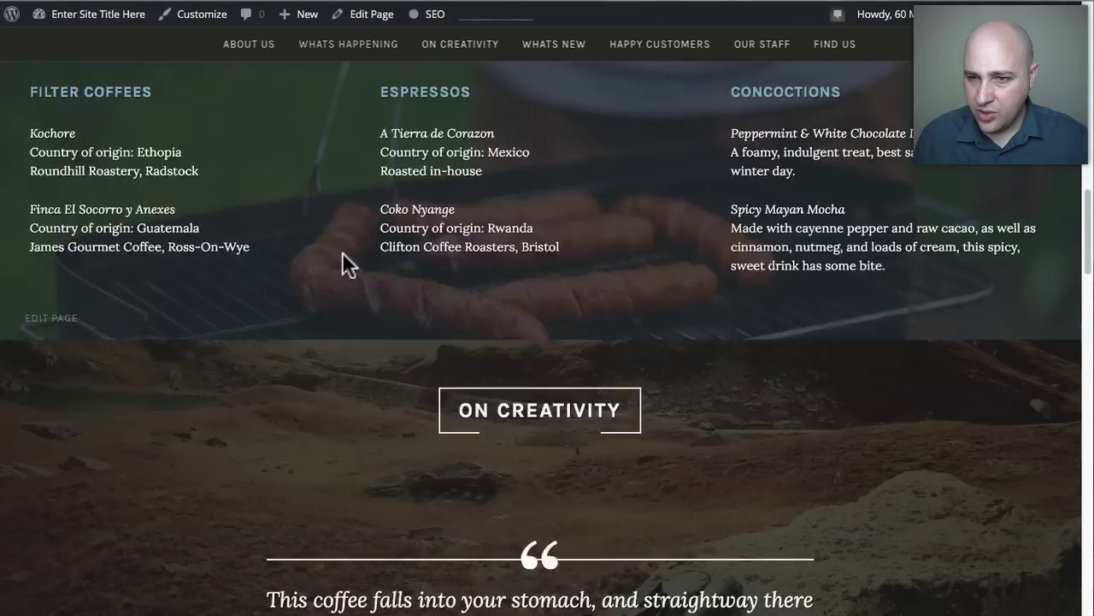
scroll(342, 251, "up", 4)
left_click_drag(422, 334, 656, 313)
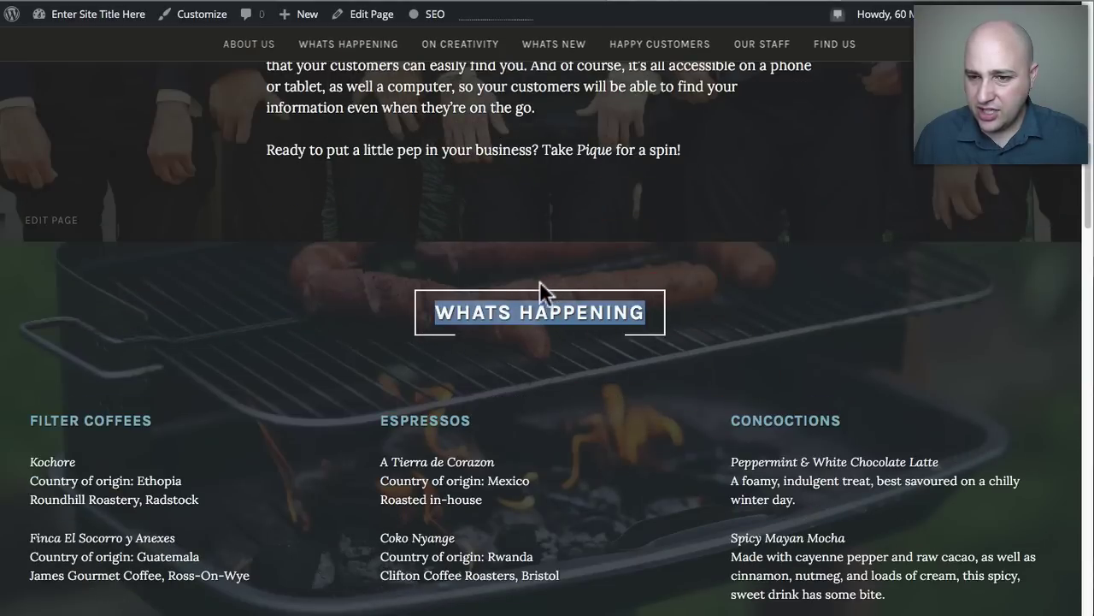
Review the FILTER COFFEES, ESPRESSOS and CONCOCTIONS headings, then return to the page editor.
left_click(537, 7)
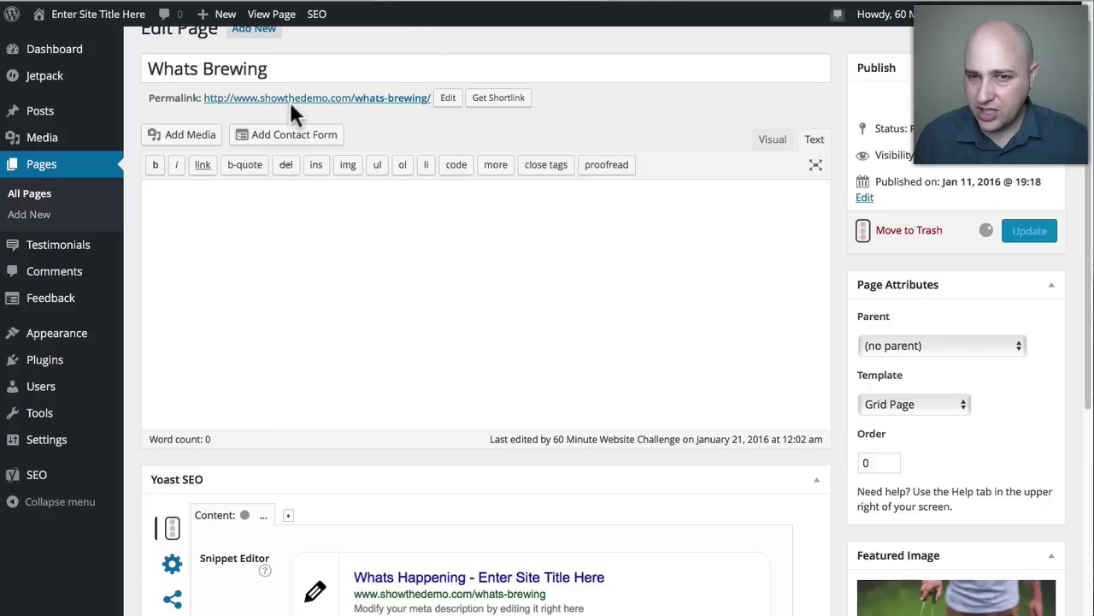
scroll(577, 69, "up", 1)
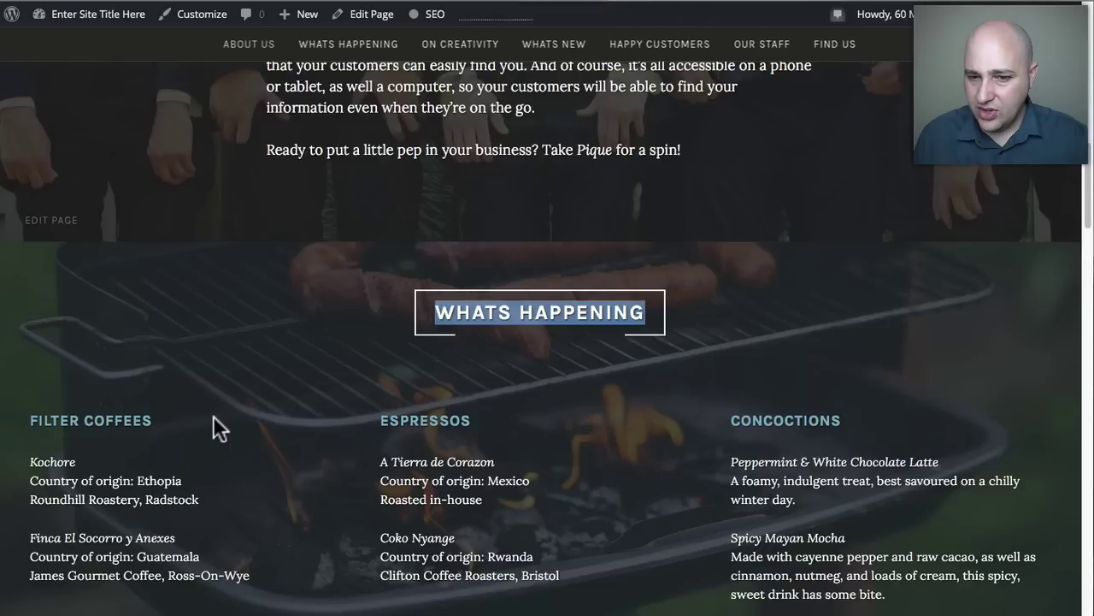
scroll(131, 363, "down", 2)
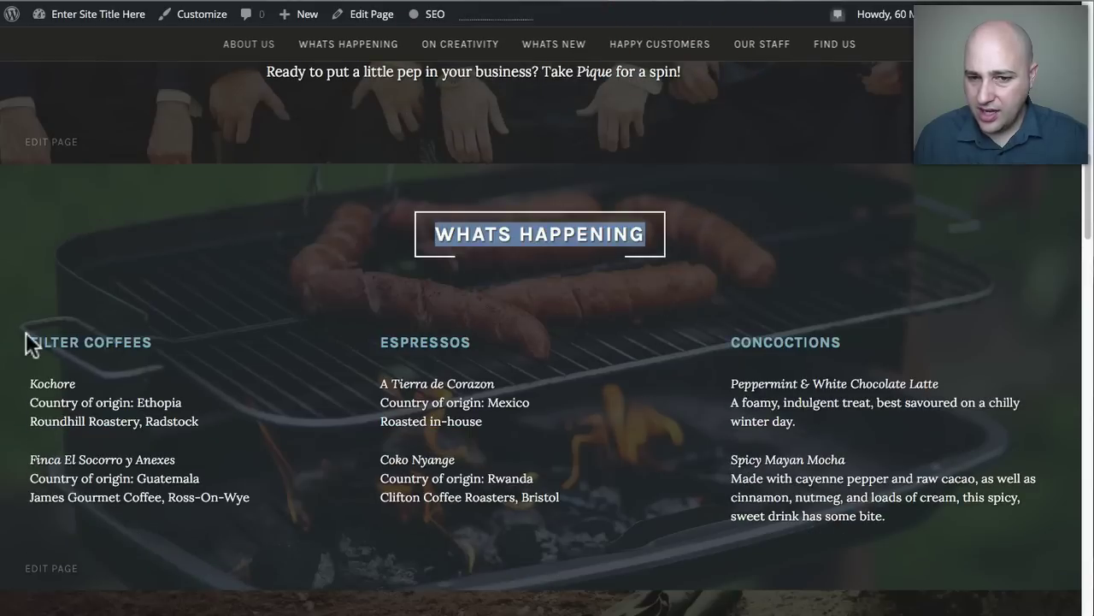
left_click_drag(26, 338, 201, 519)
left_click(347, 351)
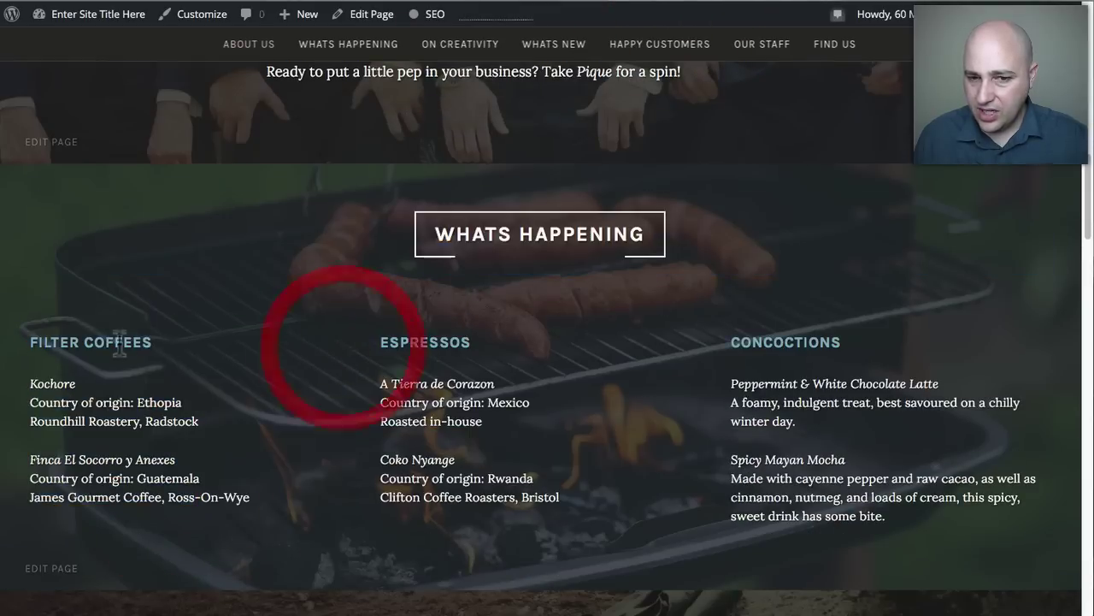
triple_click(101, 342)
double_click(407, 333)
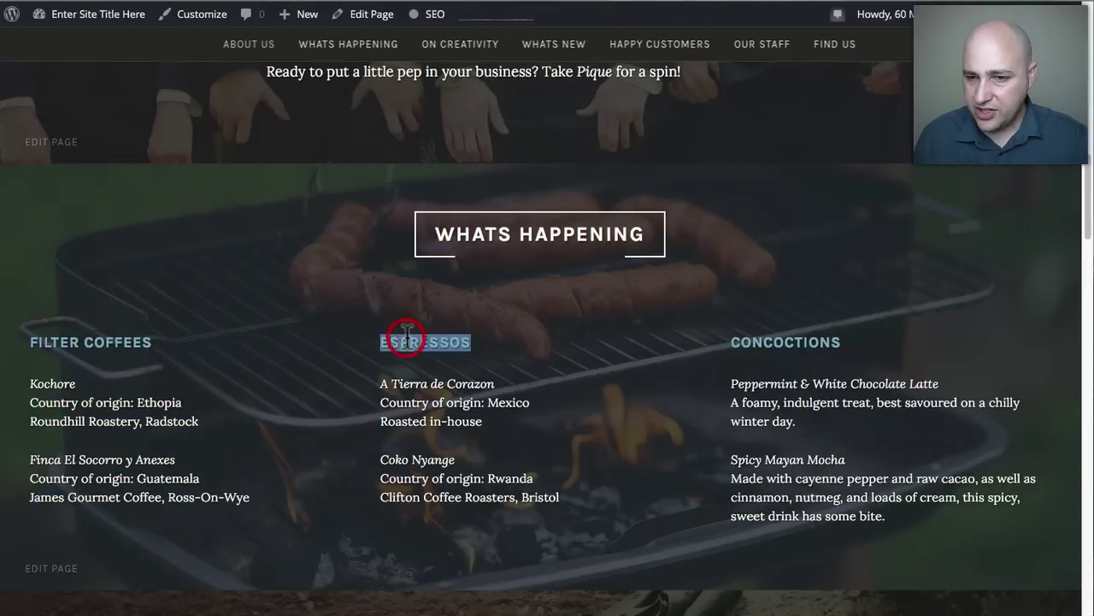
double_click(812, 340)
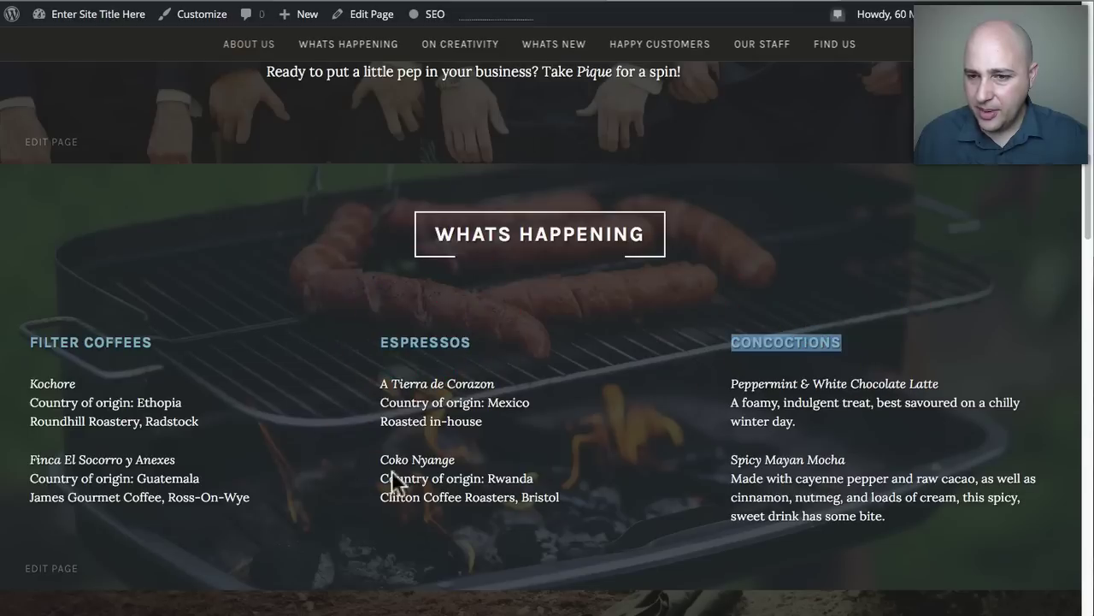
left_click(376, 14)
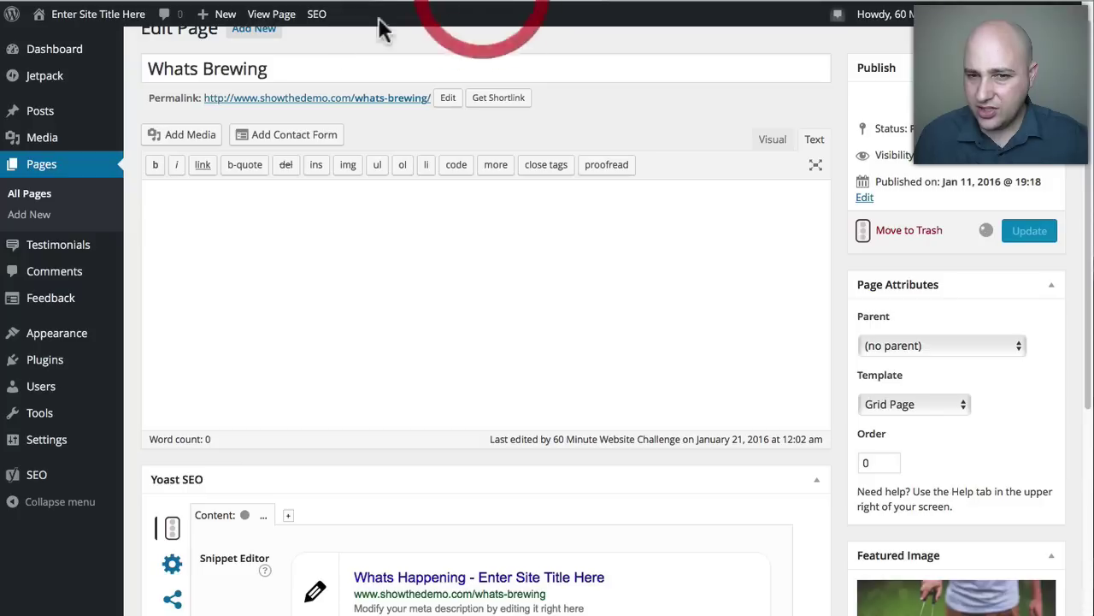
List all pages and find Whats Happening with its CONCOCTIONS, ESPRESSOS and FILTER COFFEES children.
left_click(45, 195)
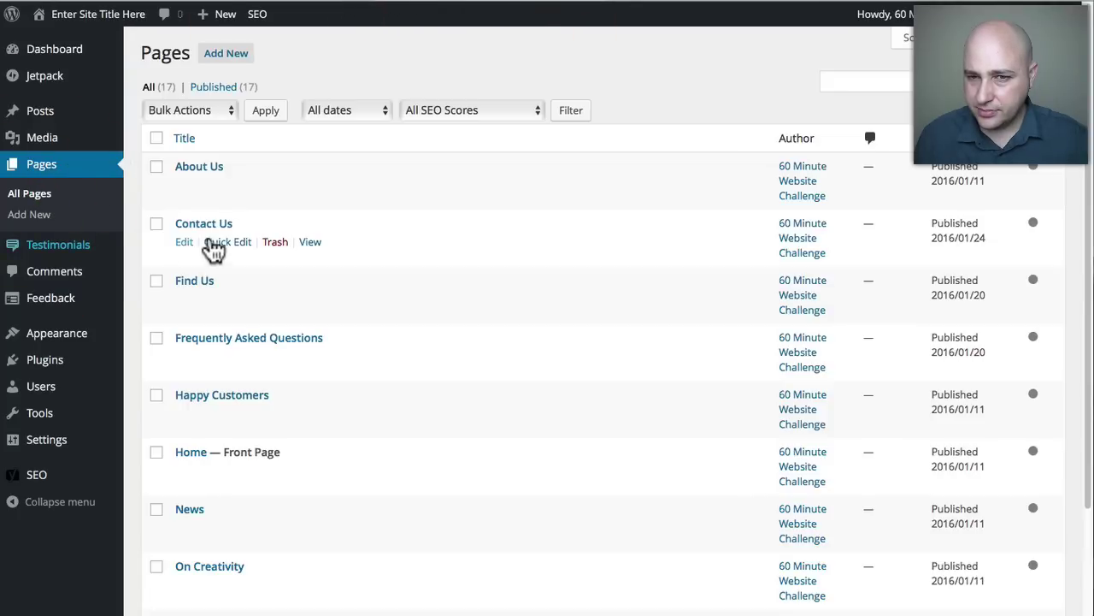
scroll(386, 227, "down", 5)
scroll(374, 232, "up", 3)
scroll(356, 242, "down", 5)
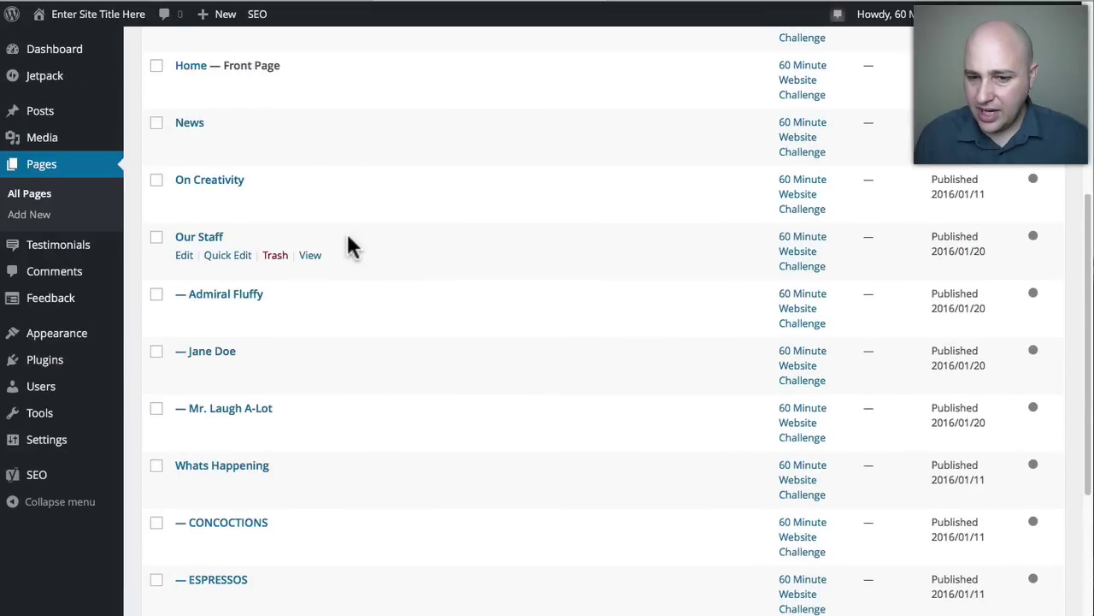
scroll(342, 239, "down", 1)
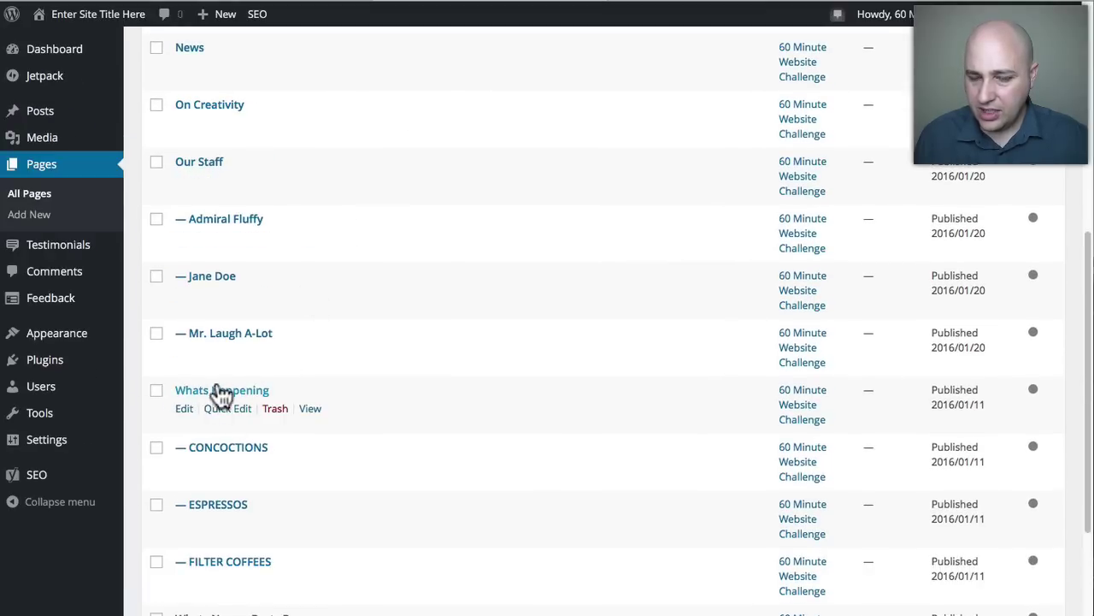
scroll(279, 371, "down", 3)
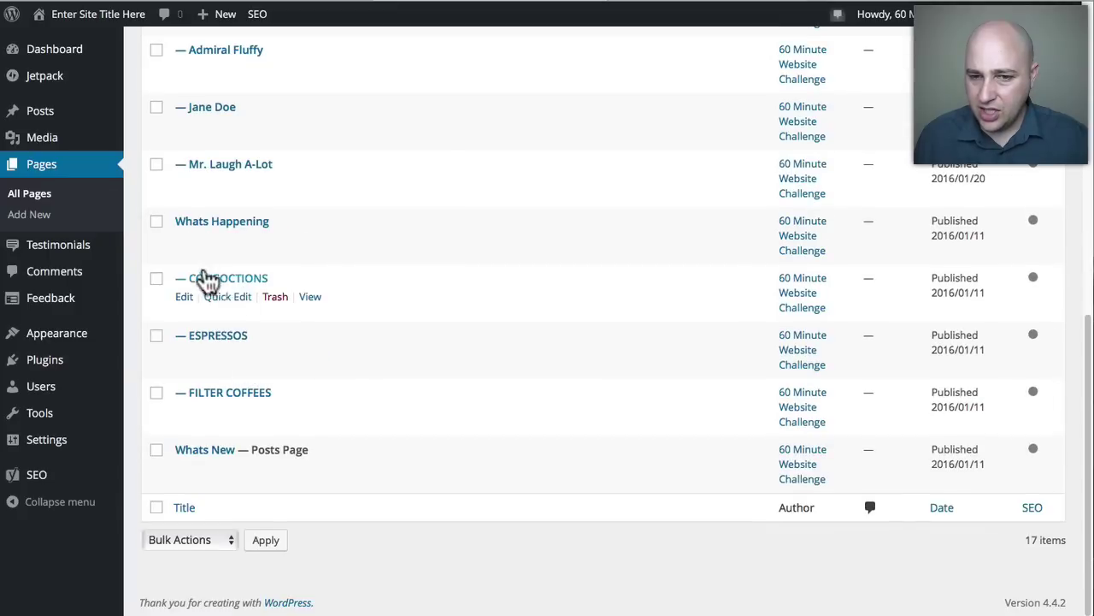
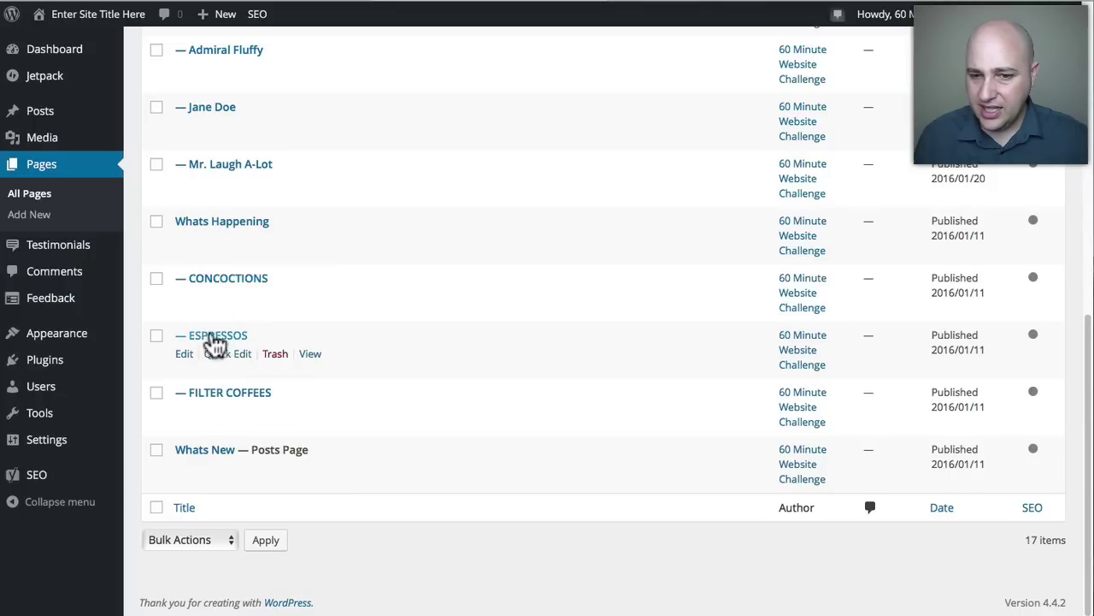
Check the Concoctions column in the live Whats Happening section against the Pages list, then open the CONCOCTIONS editor.
left_click(681, 1)
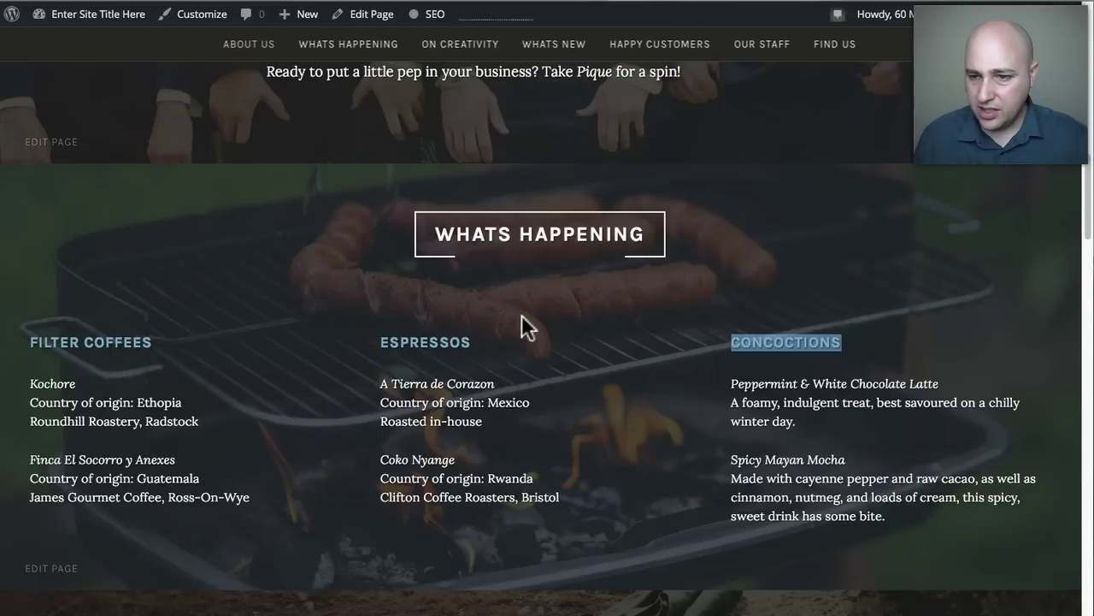
left_click(501, 3)
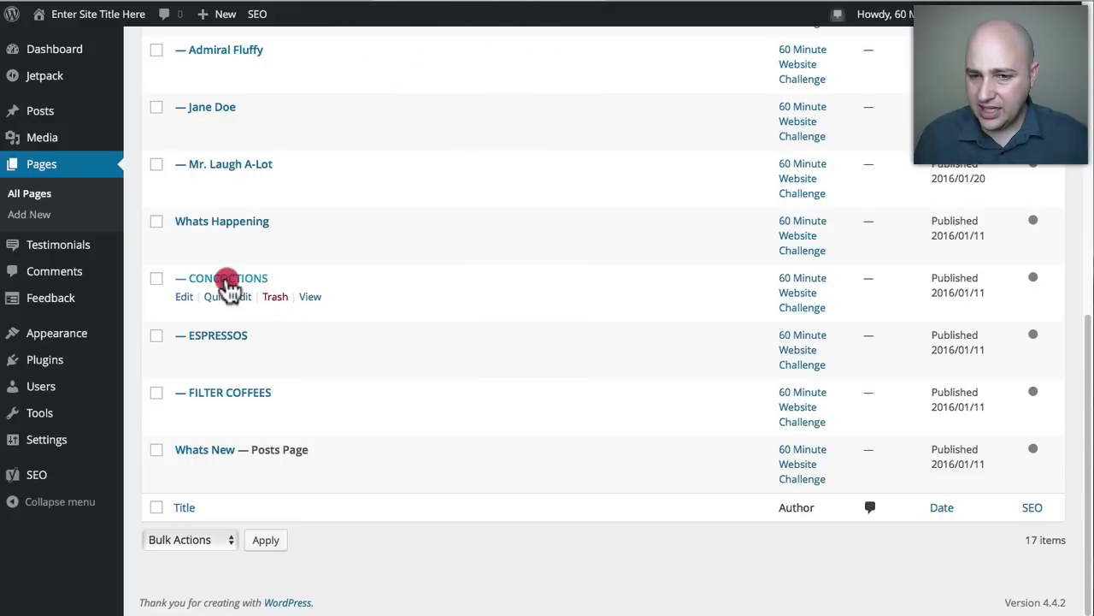
left_click(691, 4)
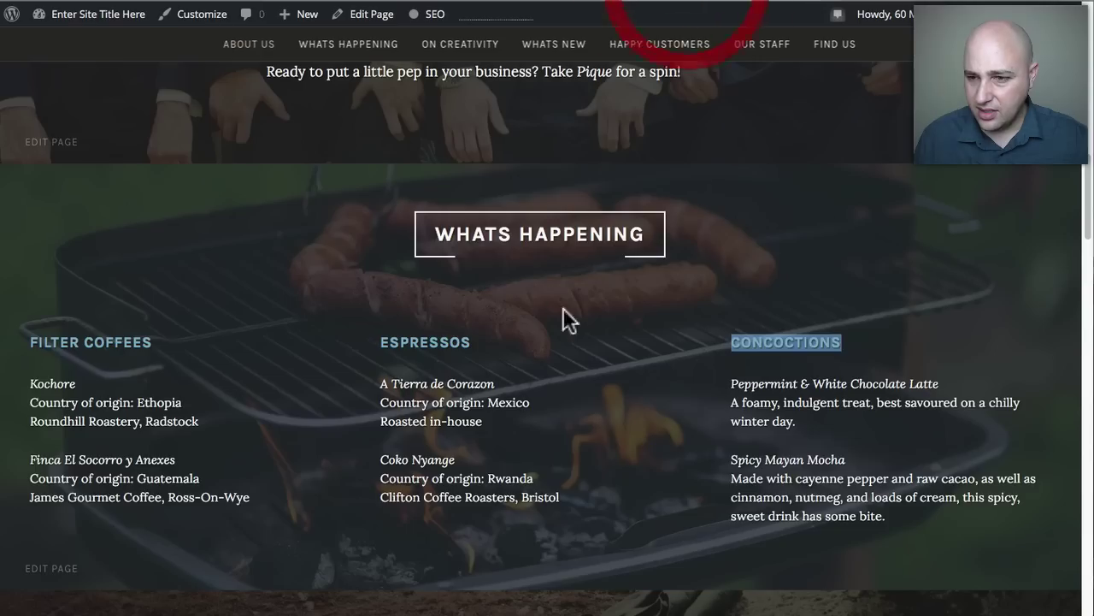
left_click(522, 4)
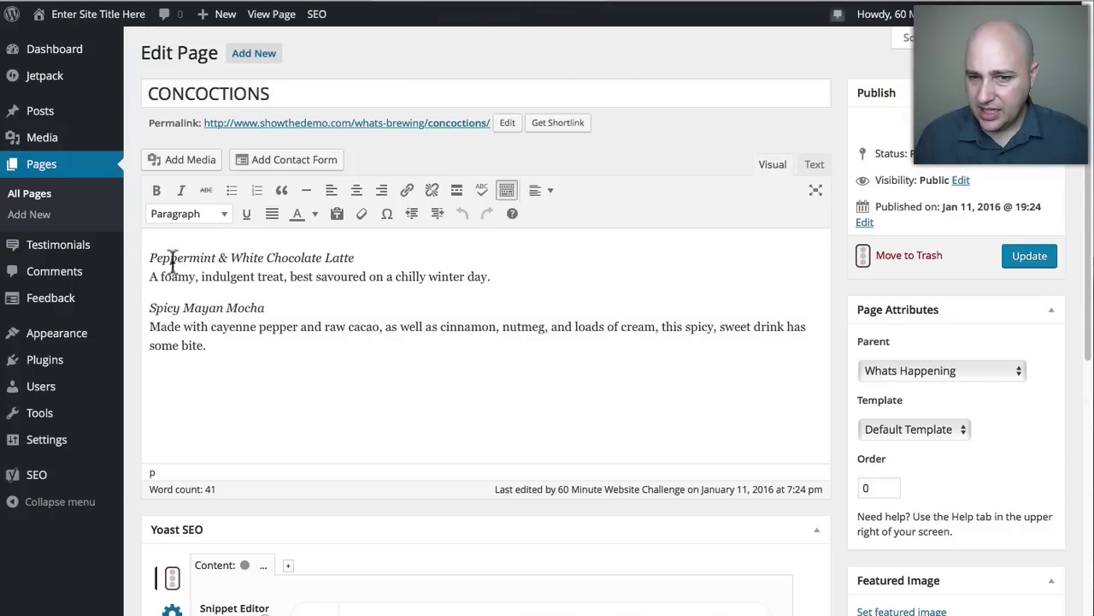
Compare the Peppermint & White Chocolate Latte and Spicy Mayan Mocha text with the live Concoctions column.
left_click_drag(152, 257, 213, 348)
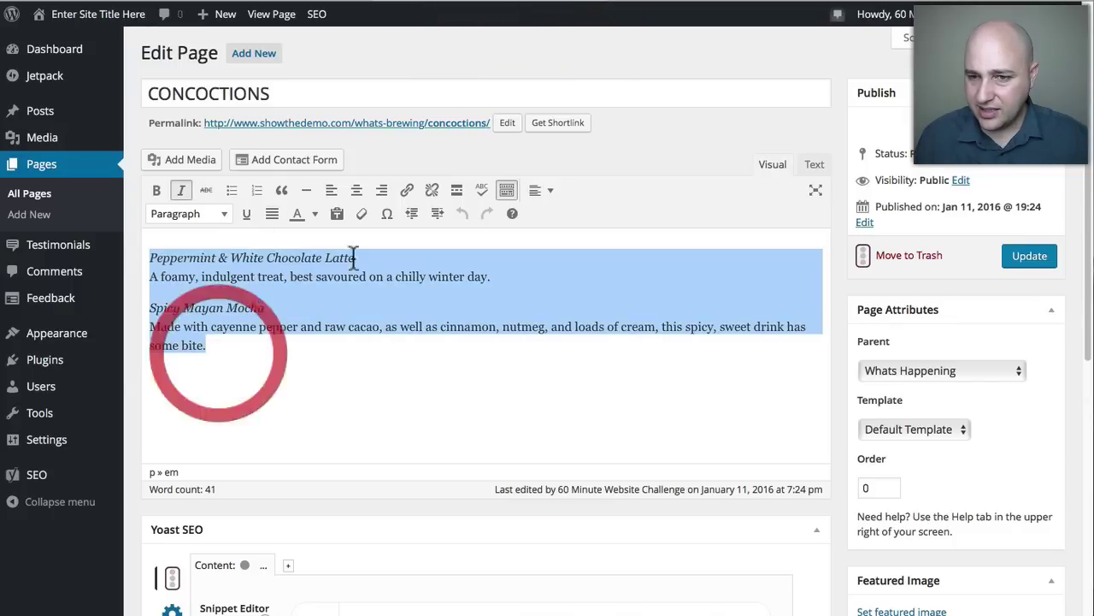
left_click(676, 4)
mouse_move(728, 373)
left_mouse_down()
mouse_move(770, 458)
mouse_move(879, 536)
mouse_move(892, 514)
mouse_move(732, 377)
left_mouse_up()
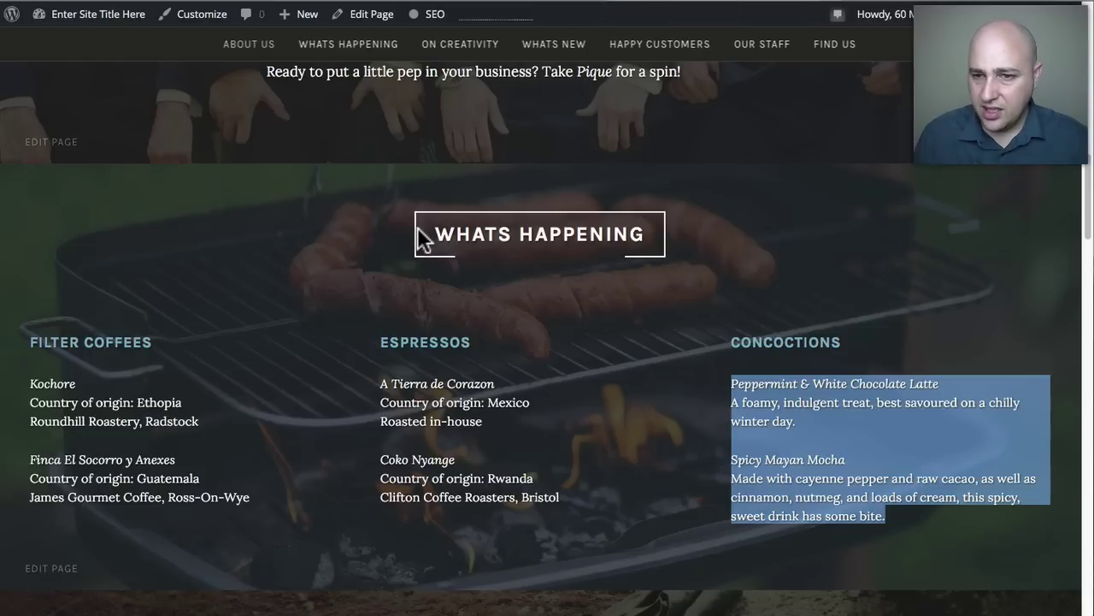
left_click_drag(432, 225, 649, 229)
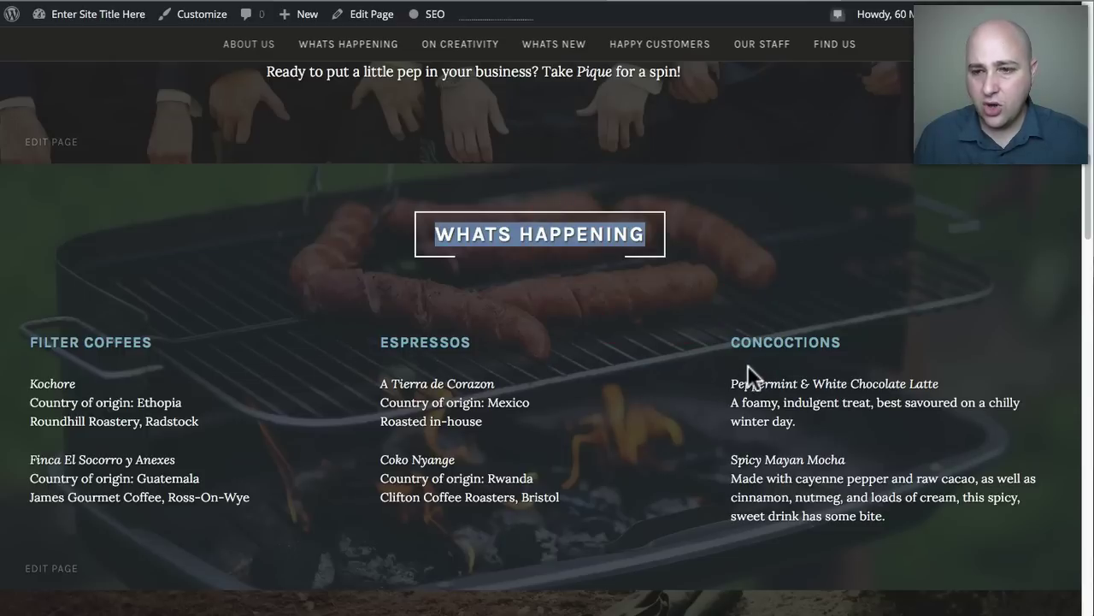
left_click_drag(733, 377, 772, 420)
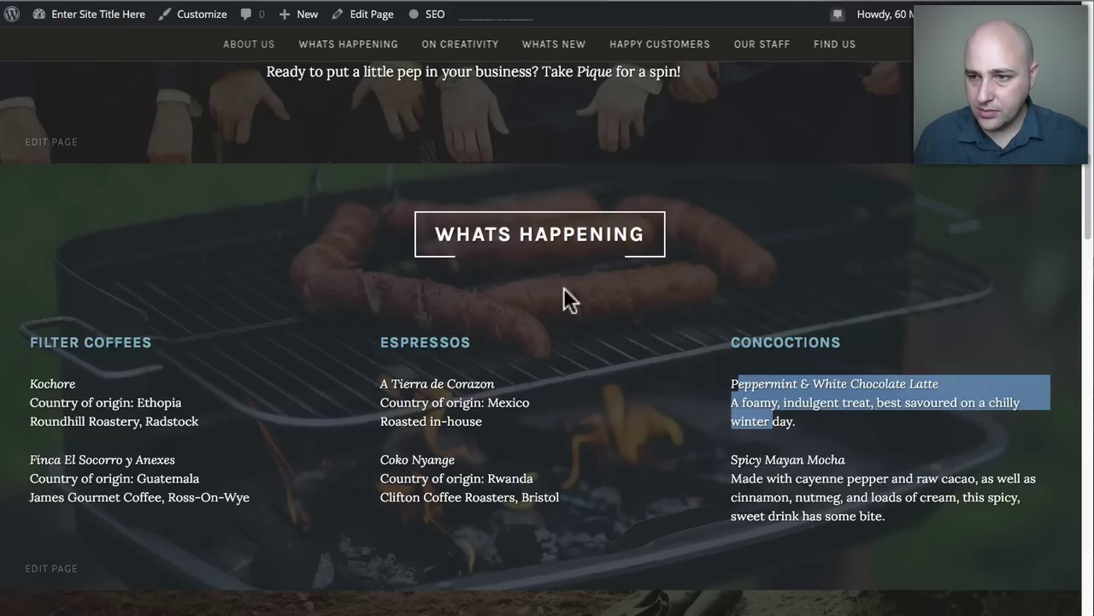
scroll(563, 288, "up", 10)
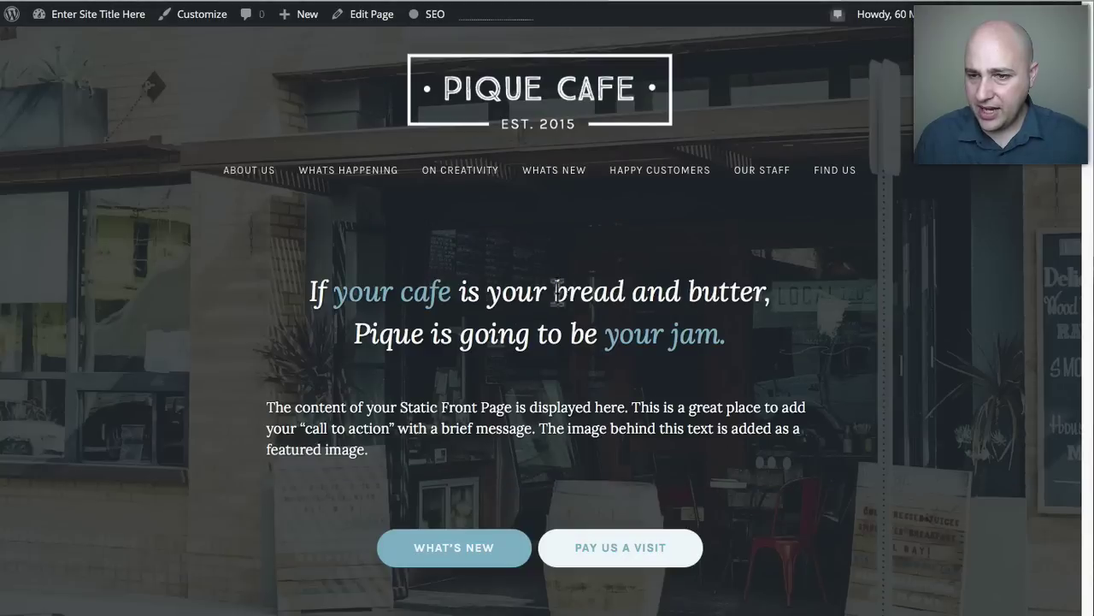
scroll(479, 317, "down", 3)
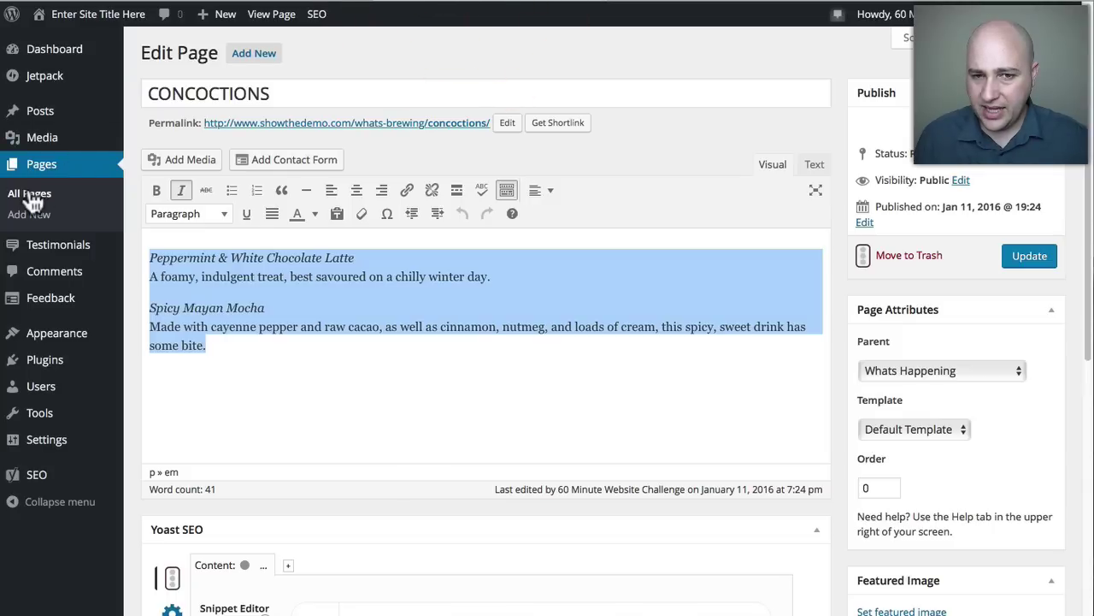
Open the Home page and toggle between its Text and Visual editor views.
left_click(28, 194)
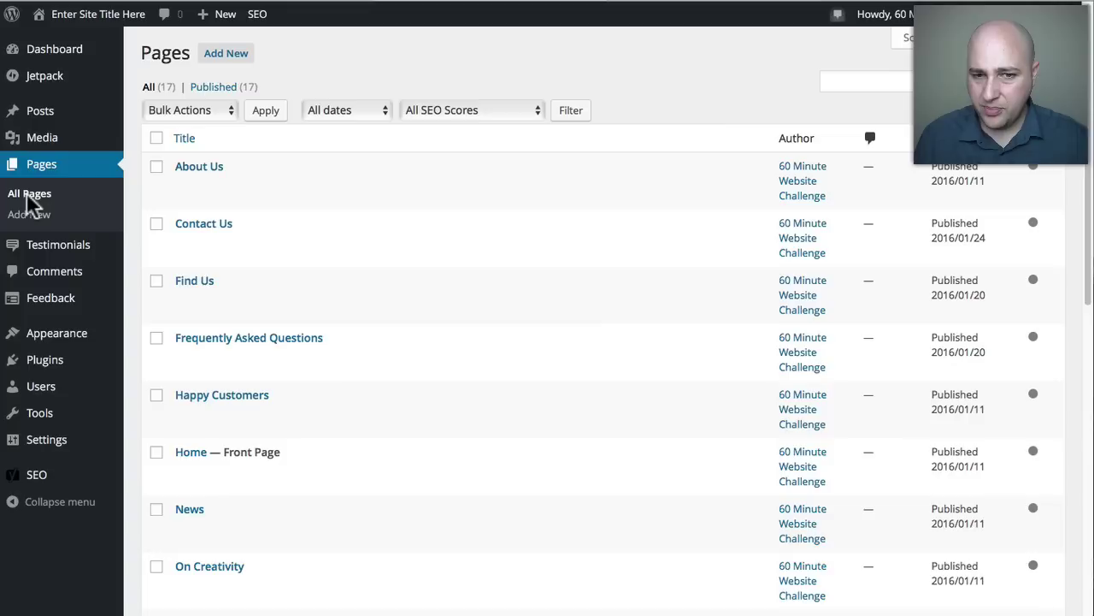
left_click(191, 452)
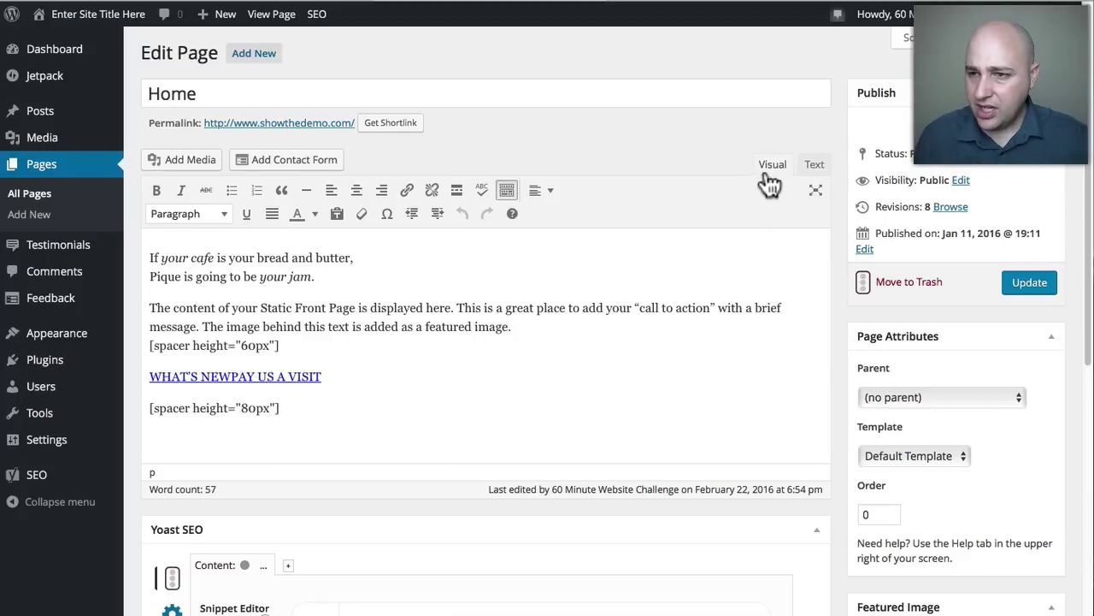
left_click(812, 165)
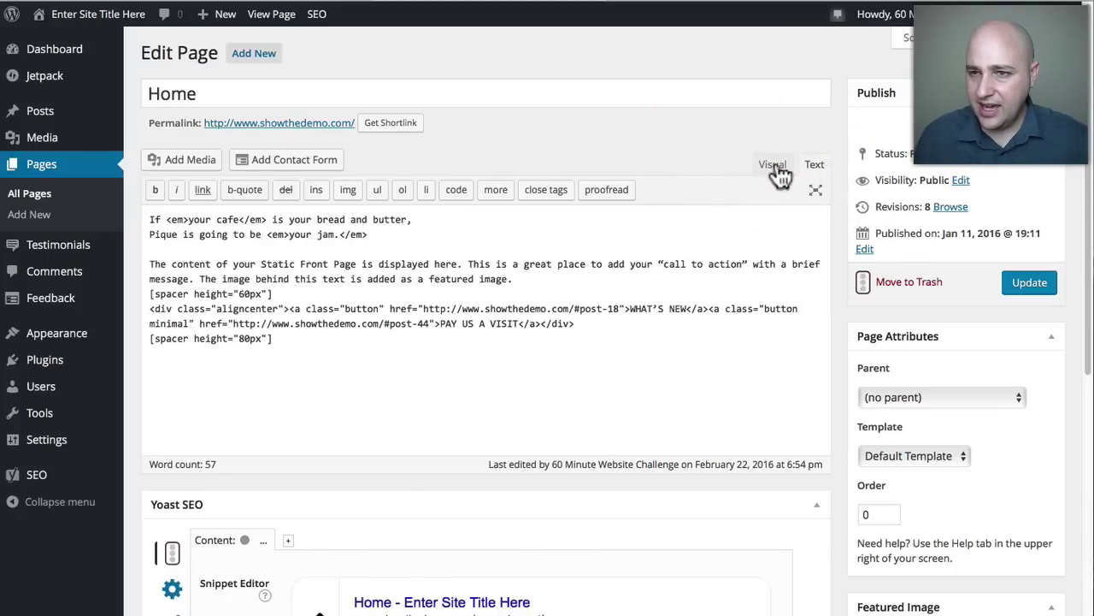
left_click(776, 166)
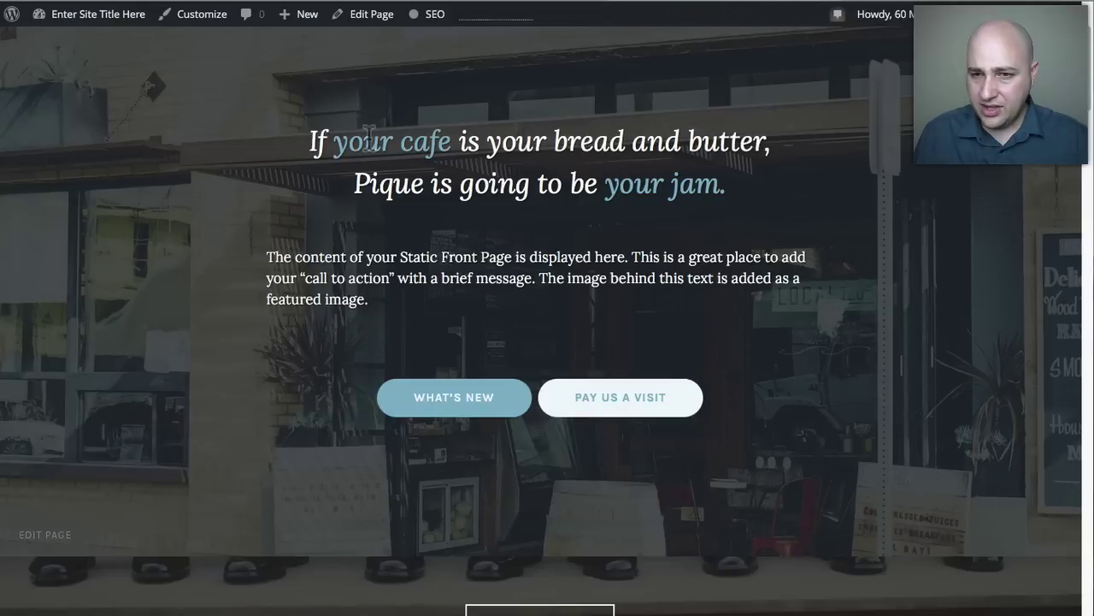
left_click(552, 6)
Compare the Home HTML's WHAT'S NEW (#post-18) and PAY US A VISIT (#post-44) links with the live hero buttons.
left_click(815, 167)
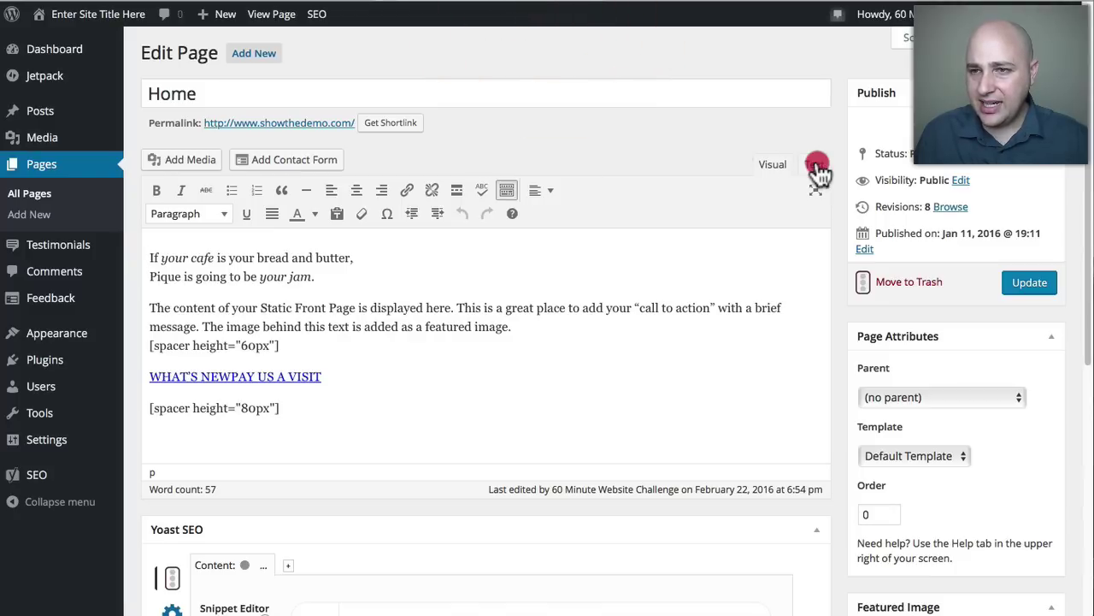
left_click(771, 171)
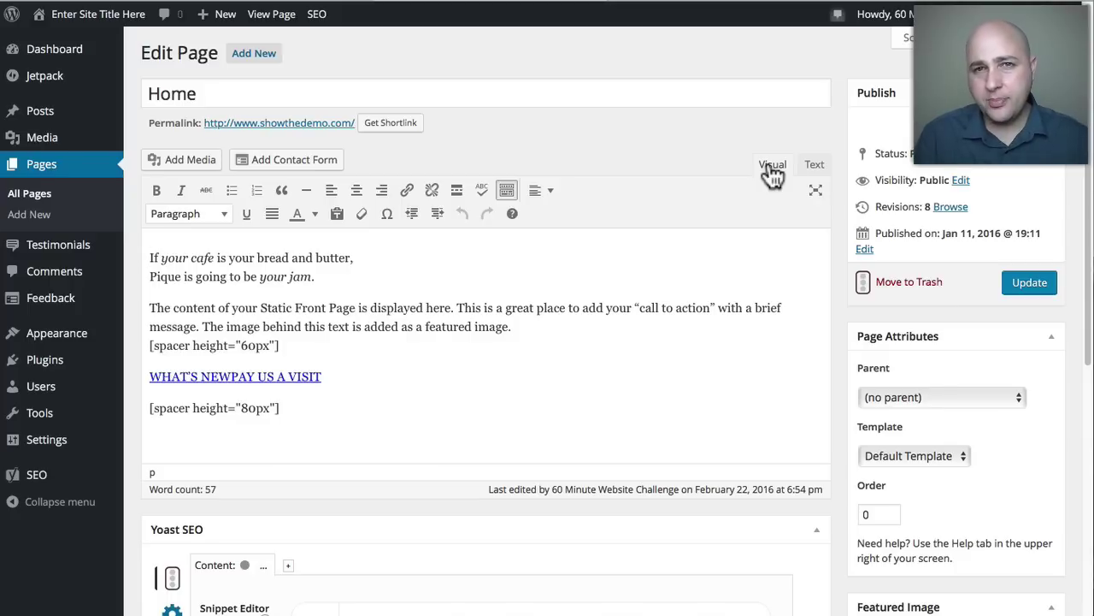
left_click(814, 167)
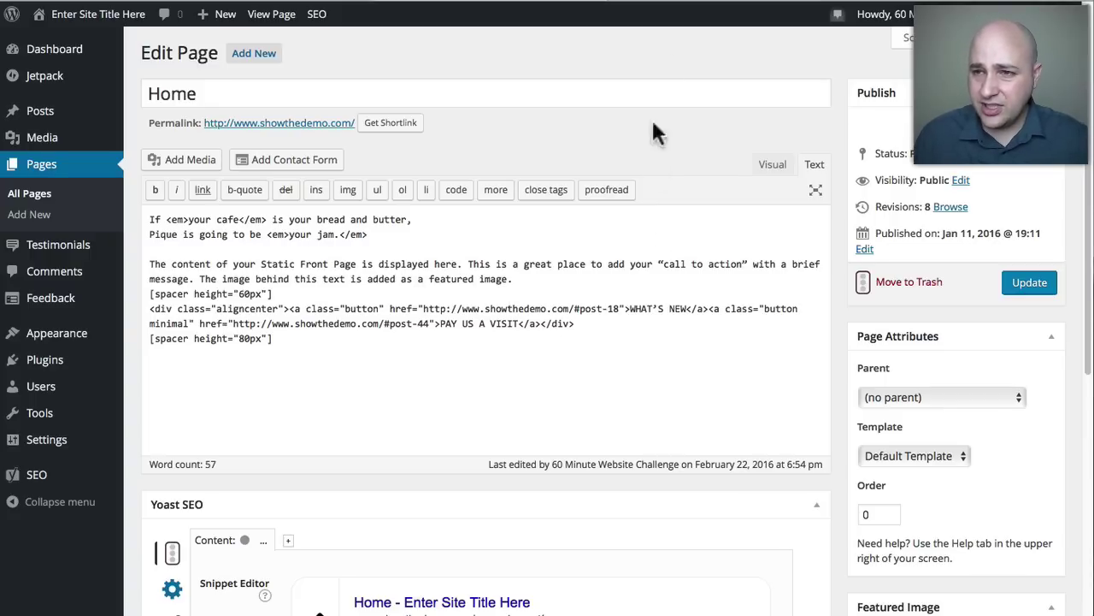
left_click(698, 4)
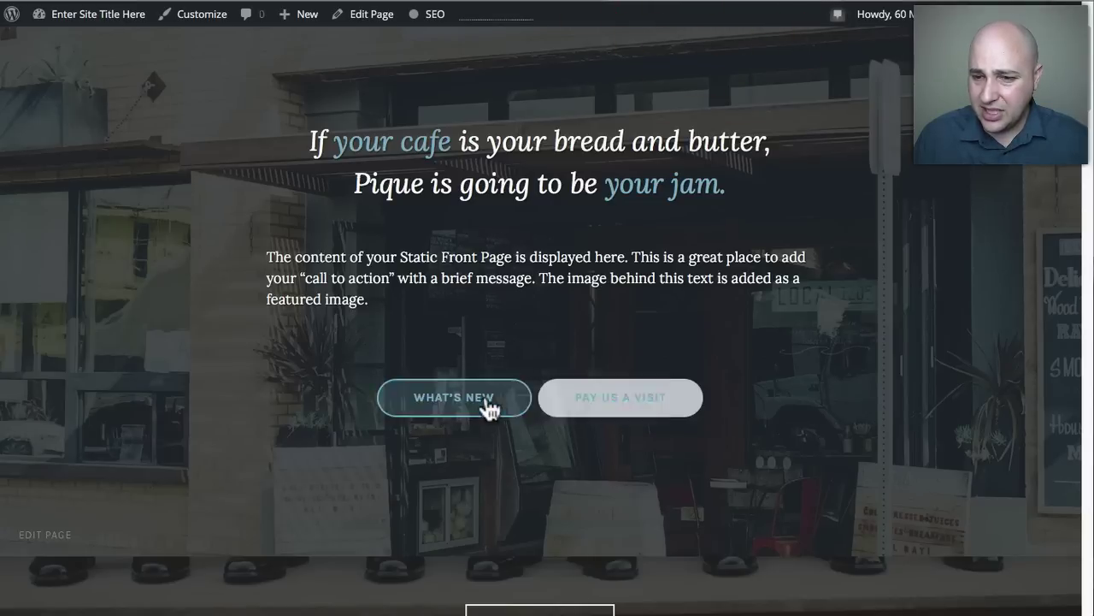
left_click(501, 4)
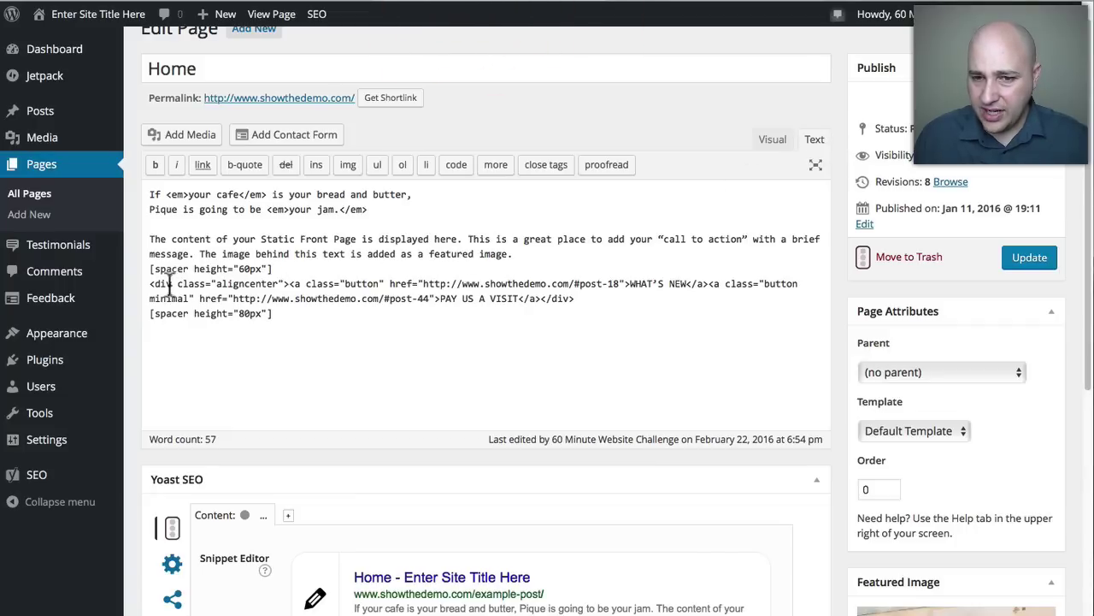
Pick out the WHAT'S NEW and PAY US A VISIT link addresses in the hero button code.
left_click_drag(149, 283, 585, 298)
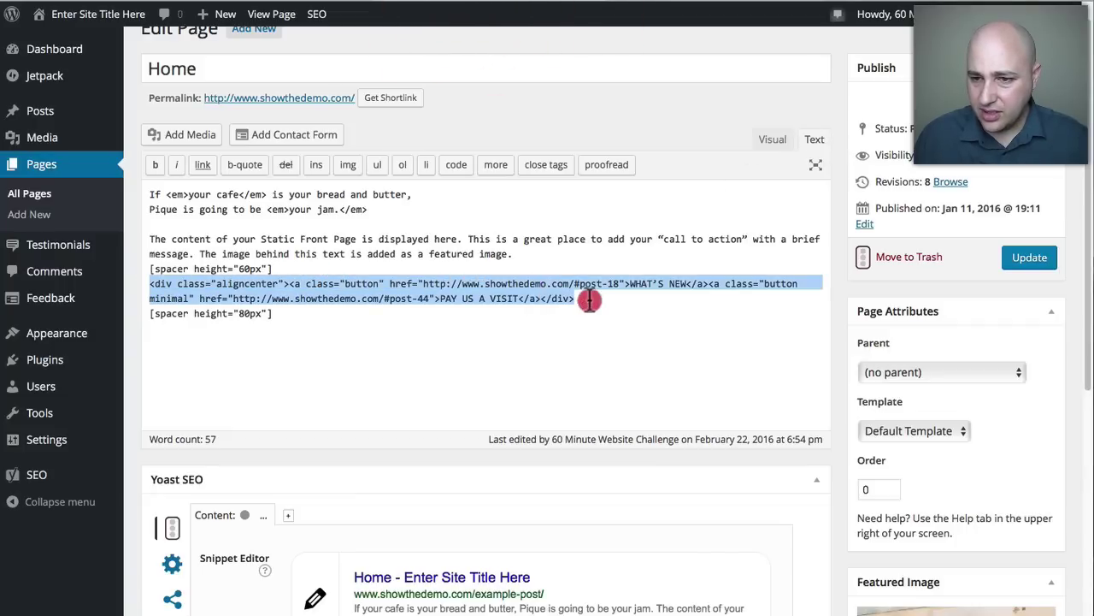
left_click(448, 290)
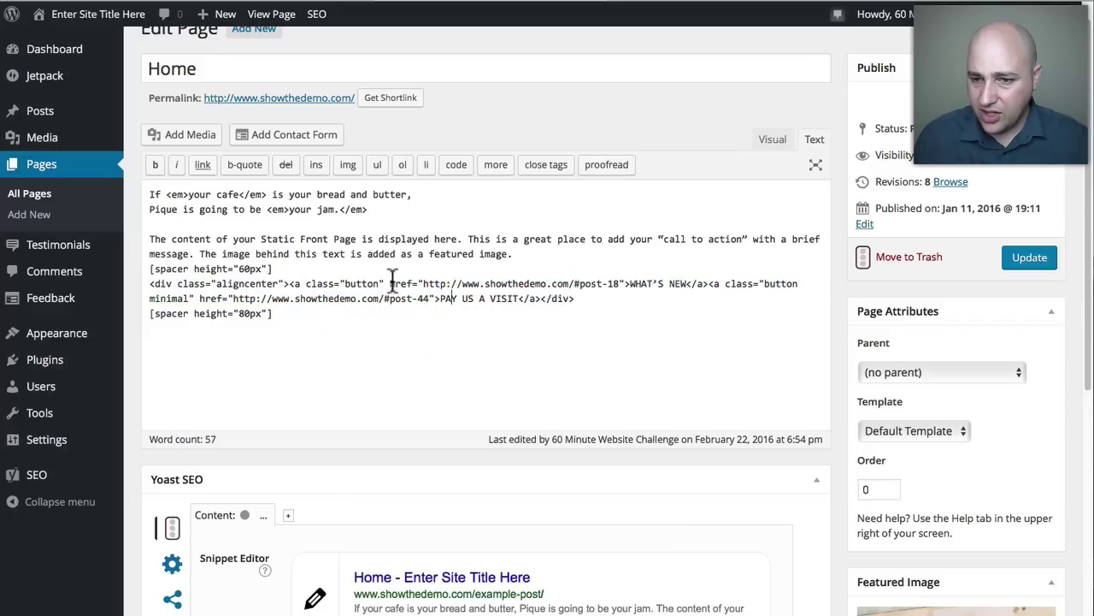
left_click_drag(421, 283, 689, 286)
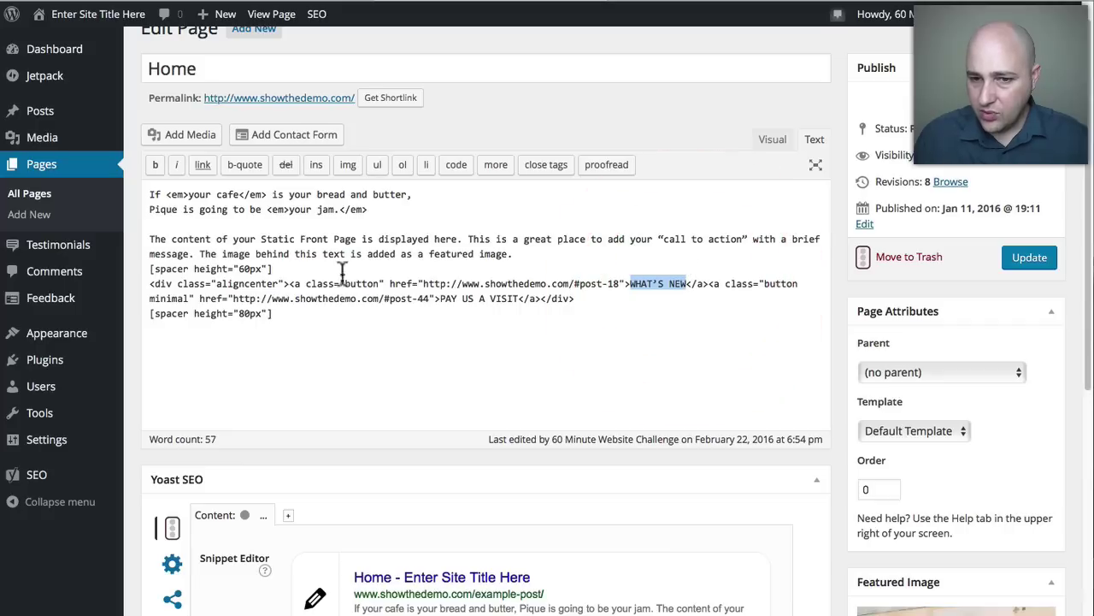
left_click_drag(232, 298, 518, 298)
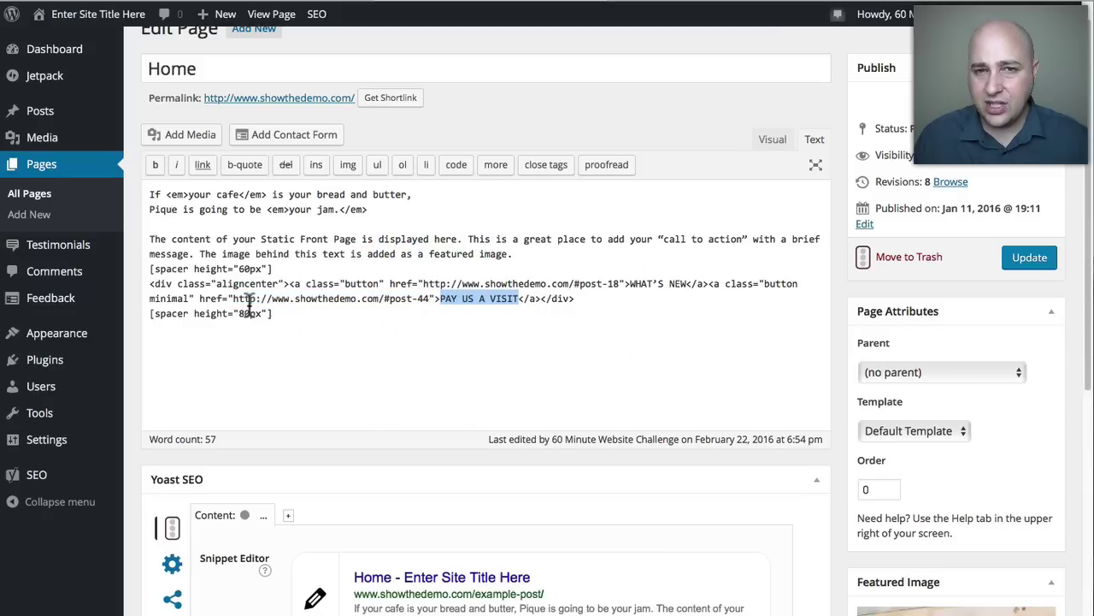
Test where the WHAT'S NEW hero button jumps on the live front page.
left_click(697, 7)
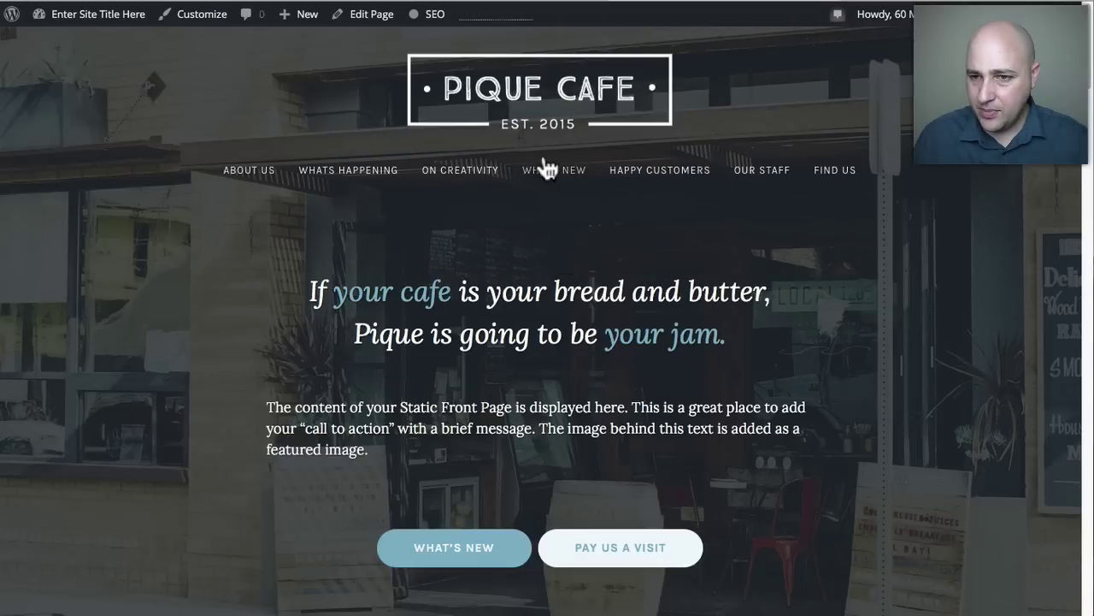
left_click(367, 175)
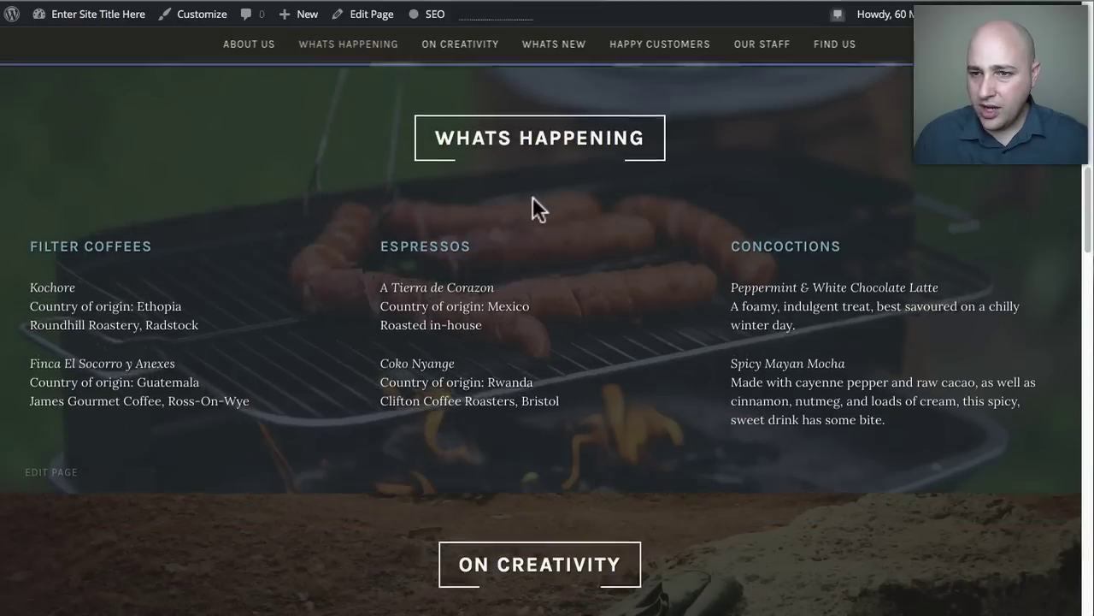
scroll(533, 208, "up", 5)
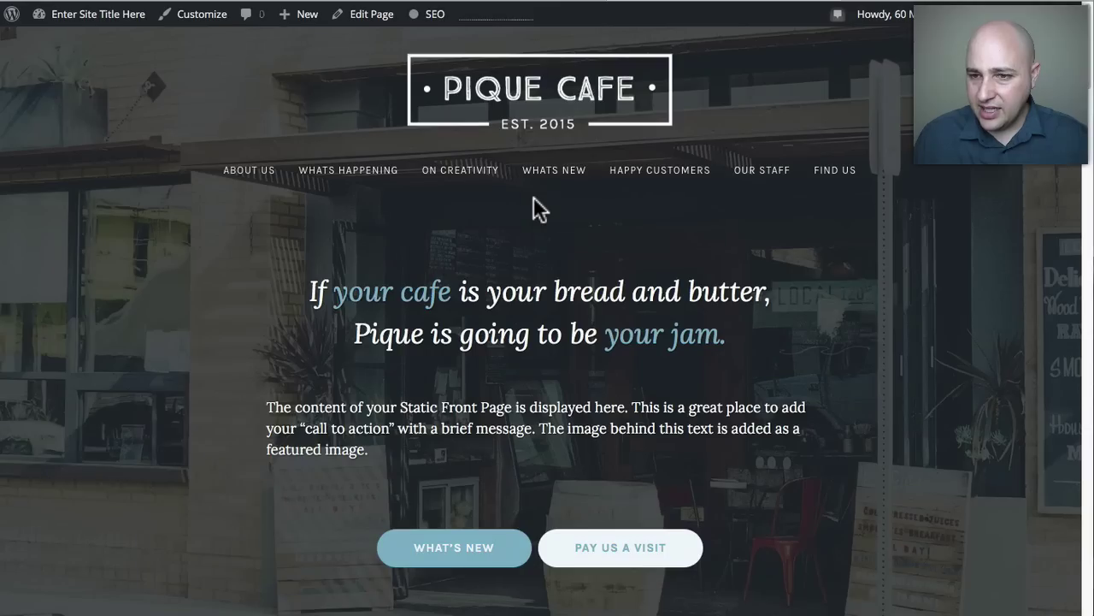
left_click(453, 561)
scroll(442, 384, "up", 5)
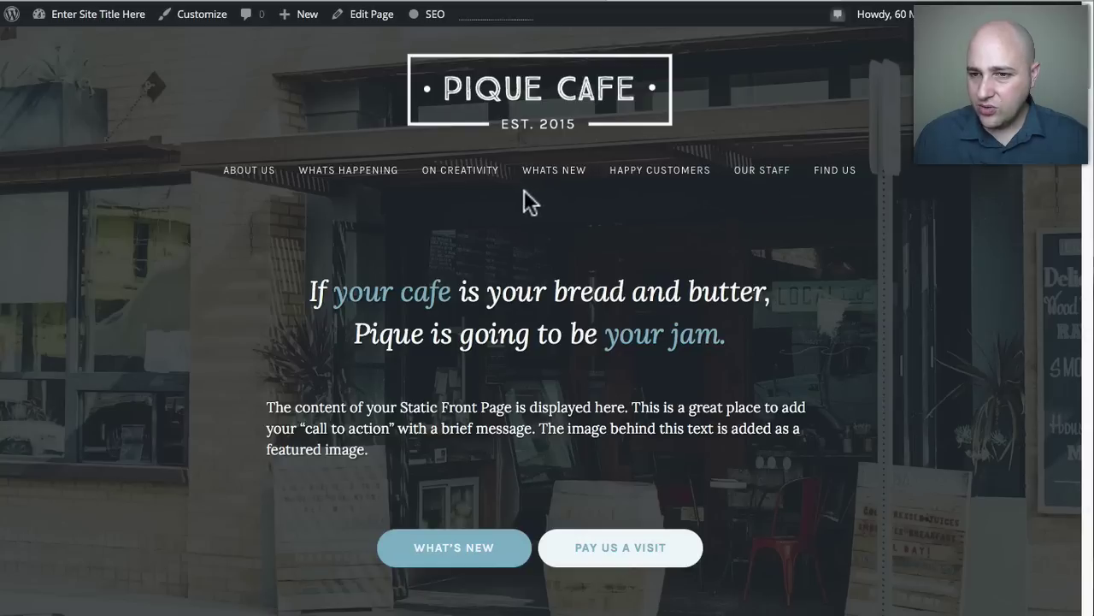
left_click(447, 560)
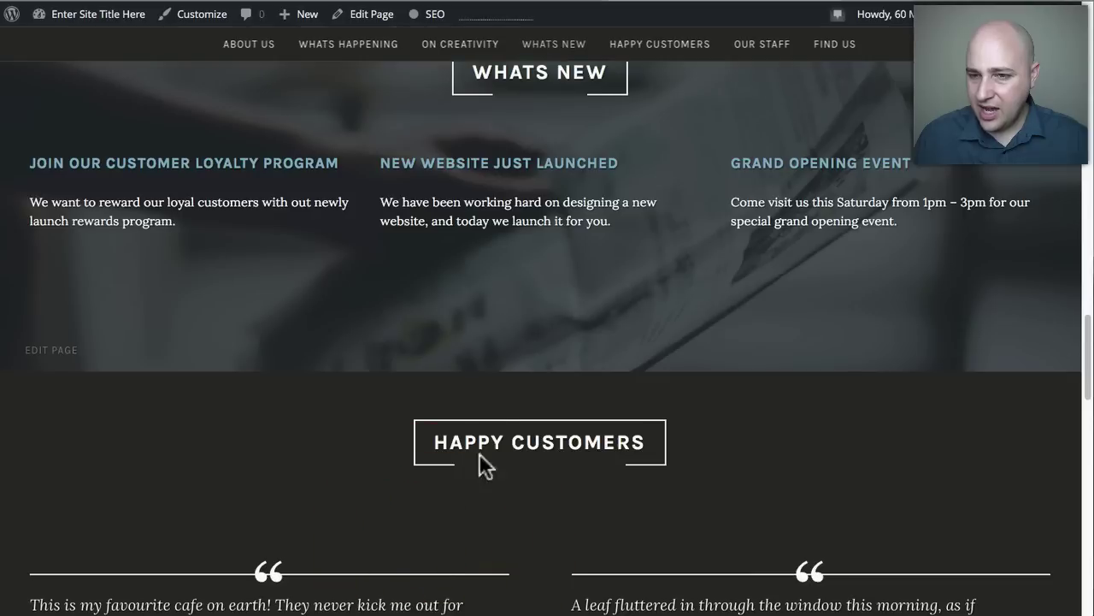
scroll(574, 279, "up", 10)
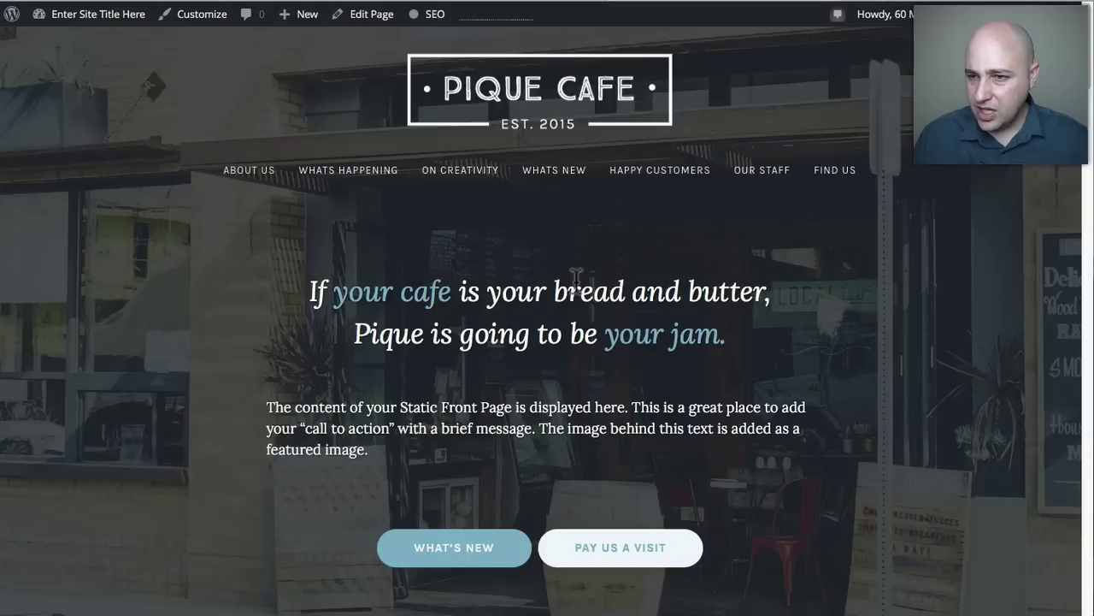
Copy the OUR STAFF menu item's link for reuse in the Home page code.
right_click(749, 172)
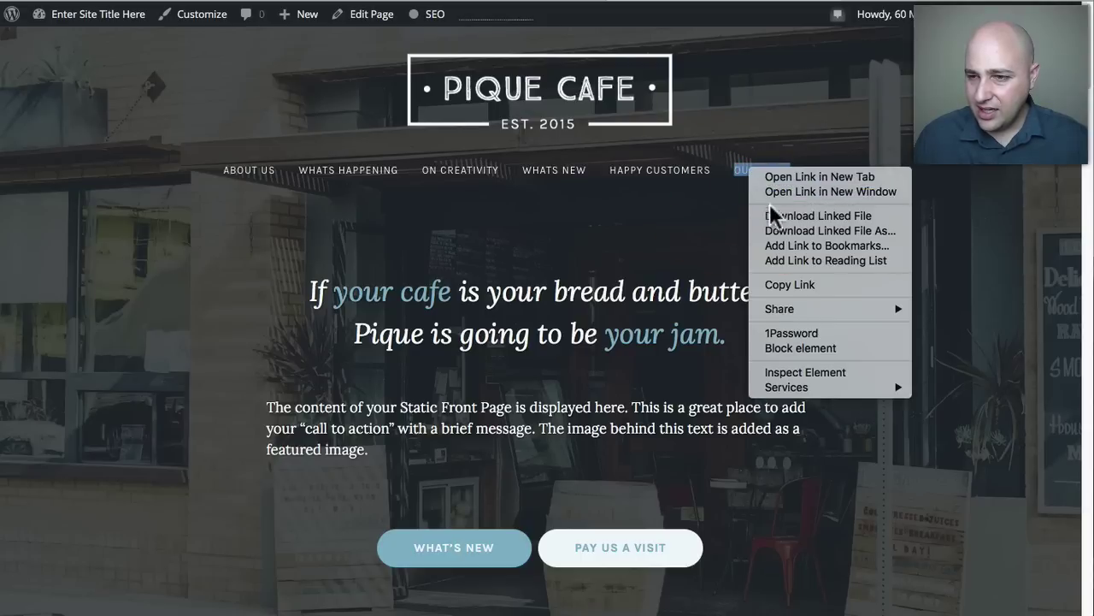
left_click(784, 285)
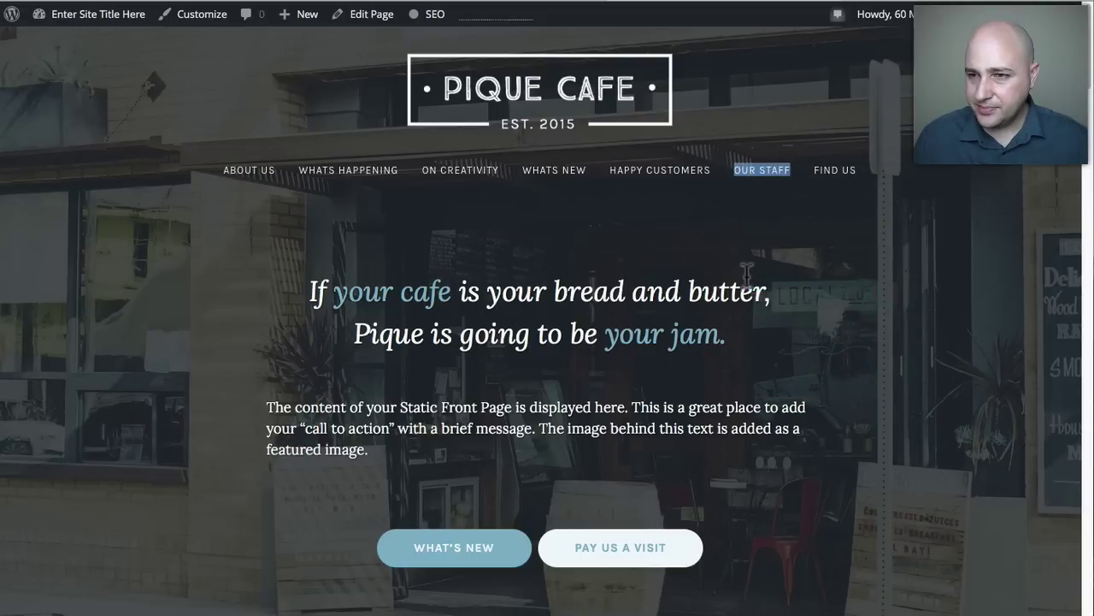
left_click(509, 3)
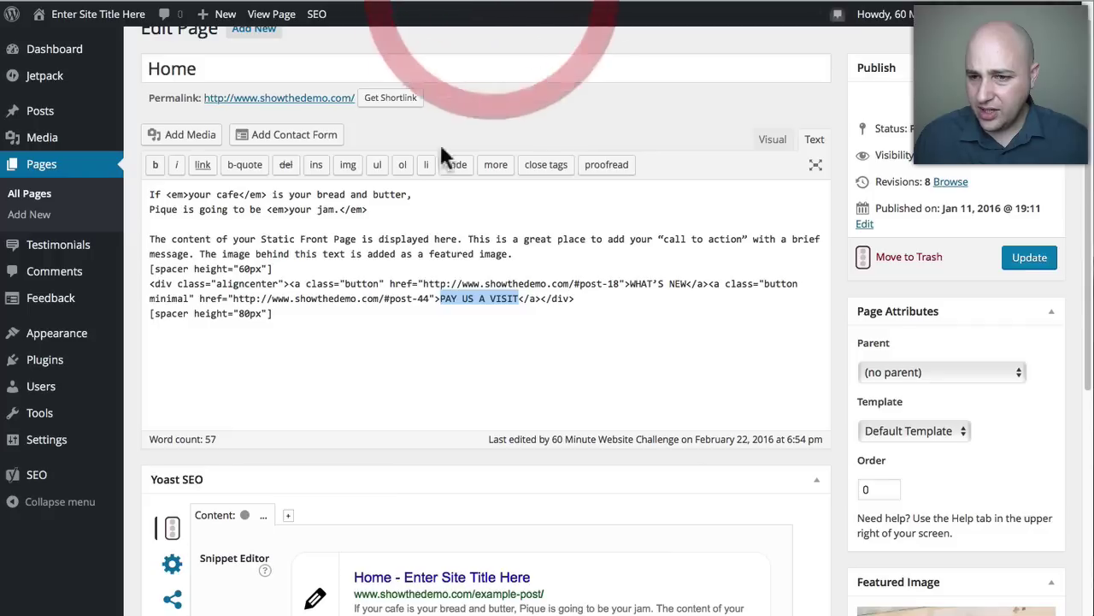
Paste the Our Staff link (#post-54) into the first button's href and relabel it OUR STAFF.
left_click(384, 299)
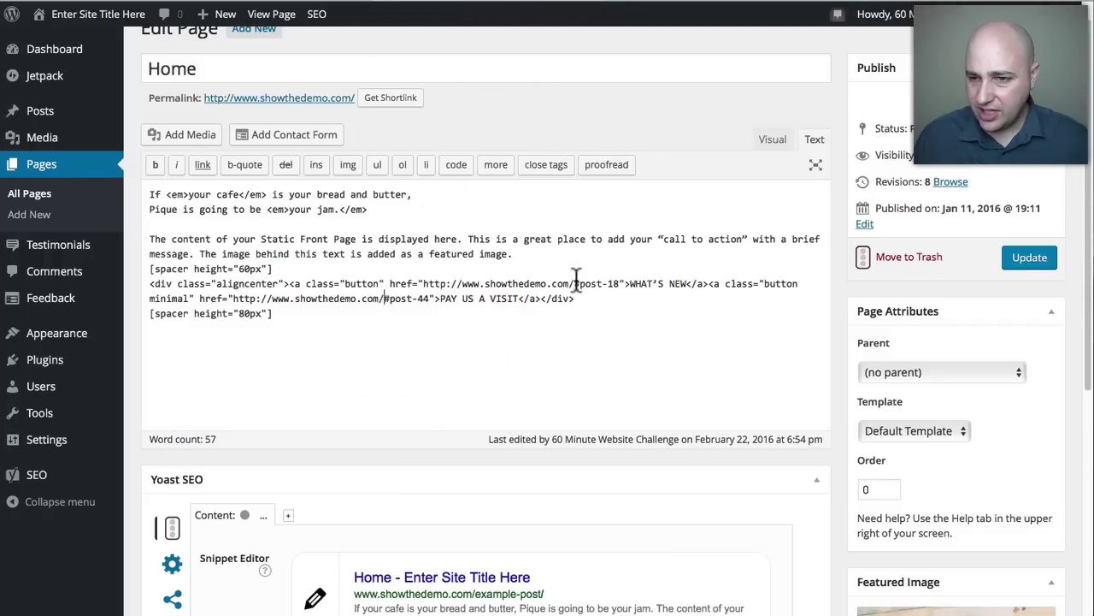
left_click_drag(423, 283, 618, 283)
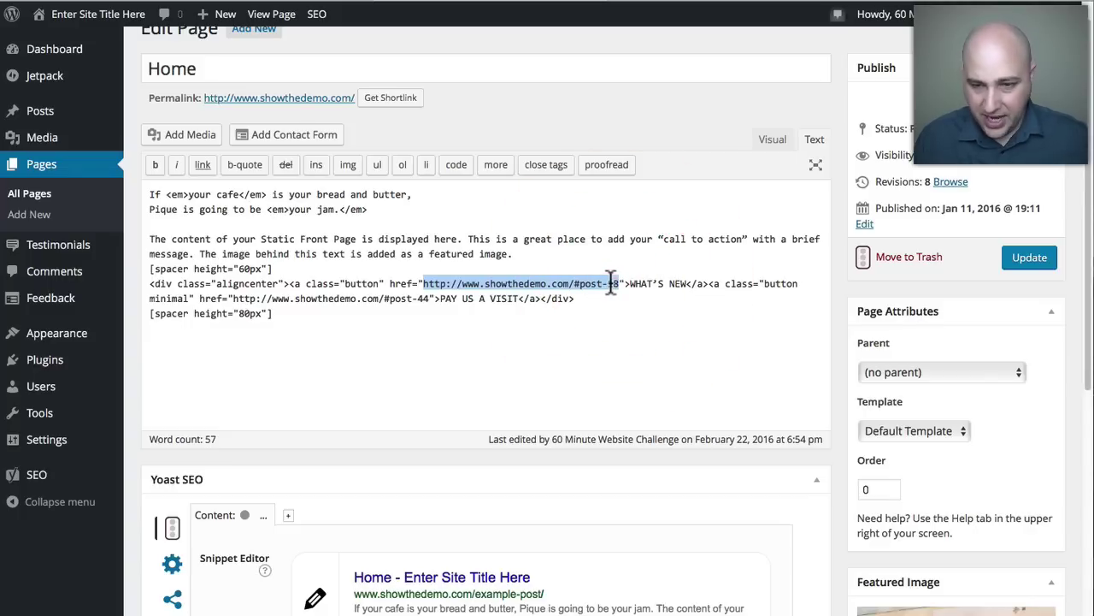
key("ctrl+v")
left_click(630, 285)
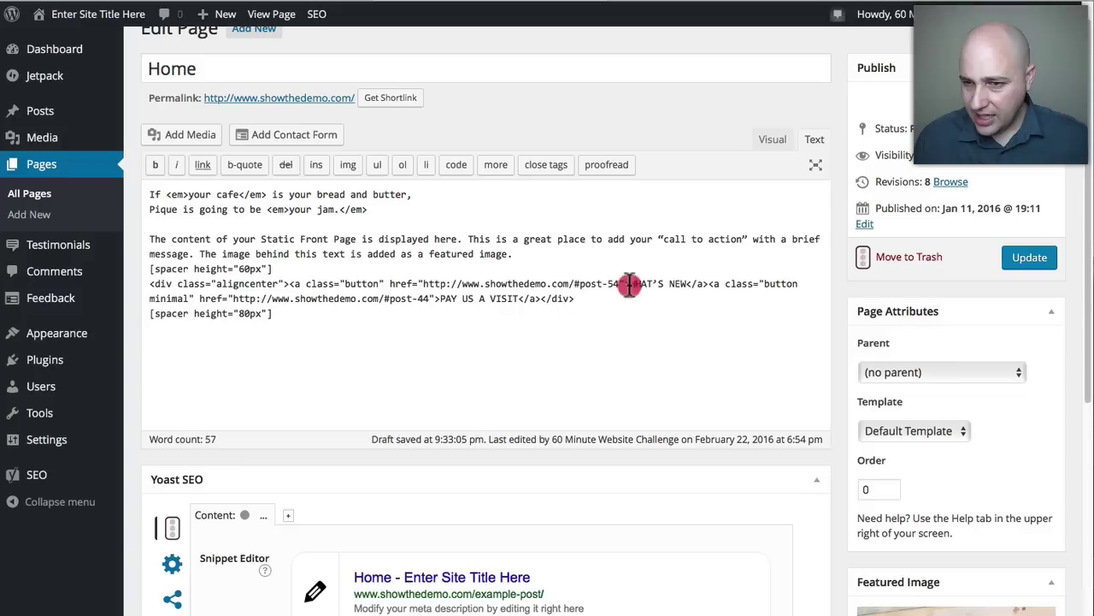
left_click_drag(630, 285, 687, 278)
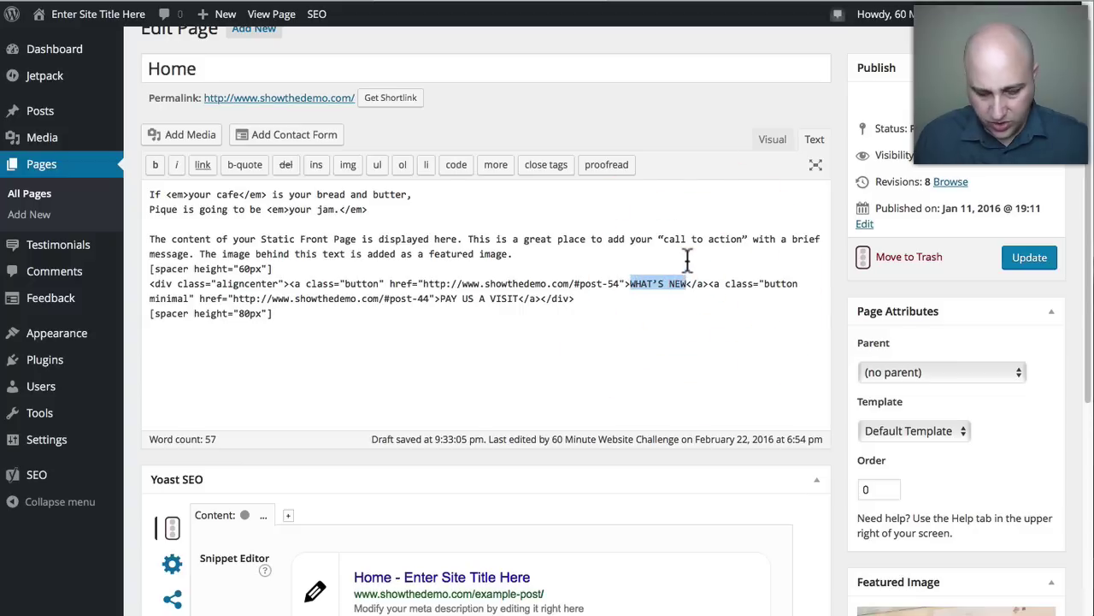
type("OUR STA")
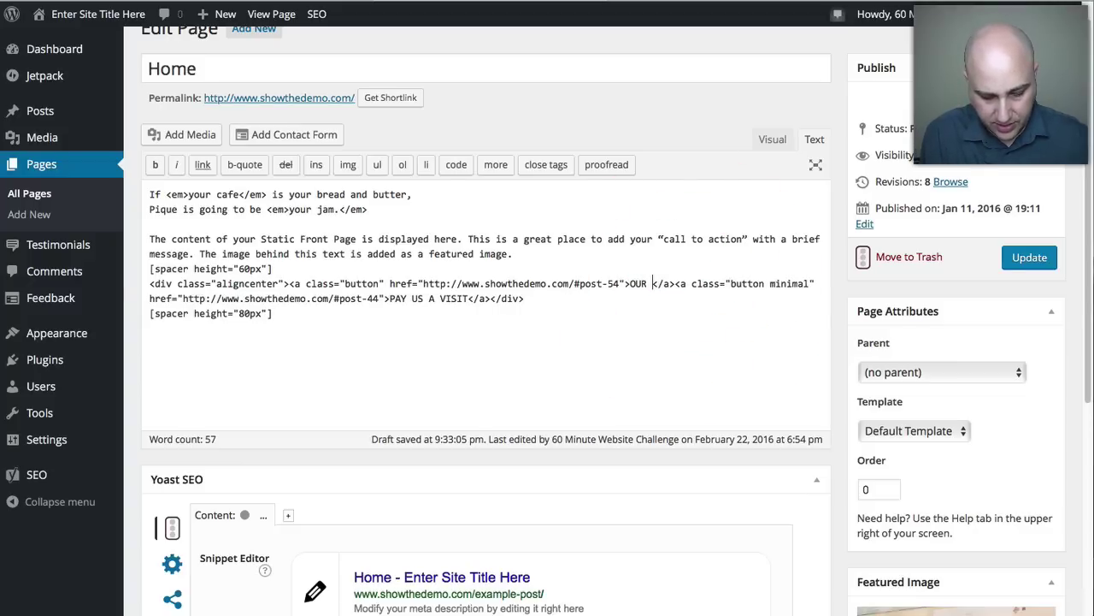
type("FF")
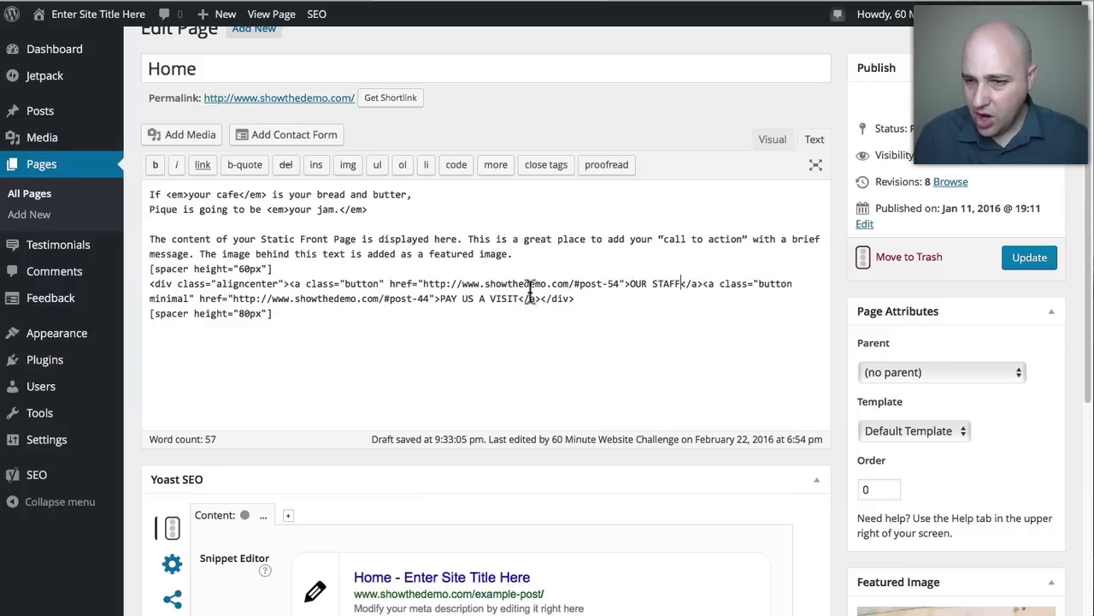
Check the PAY US A VISIT label and save the Home page with Update.
left_click_drag(518, 298, 439, 300)
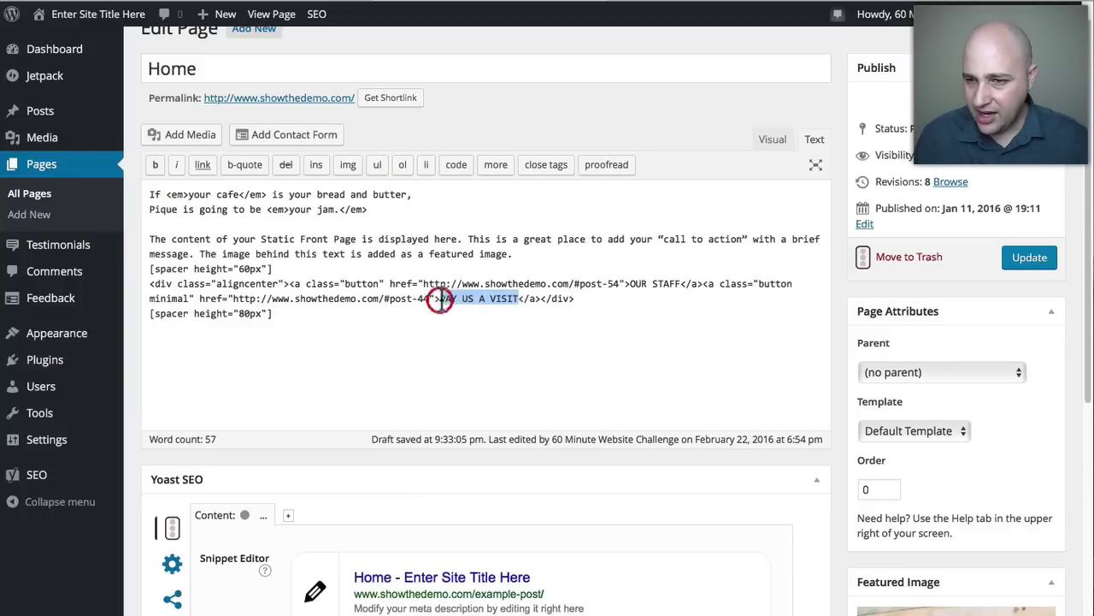
left_click(1039, 261)
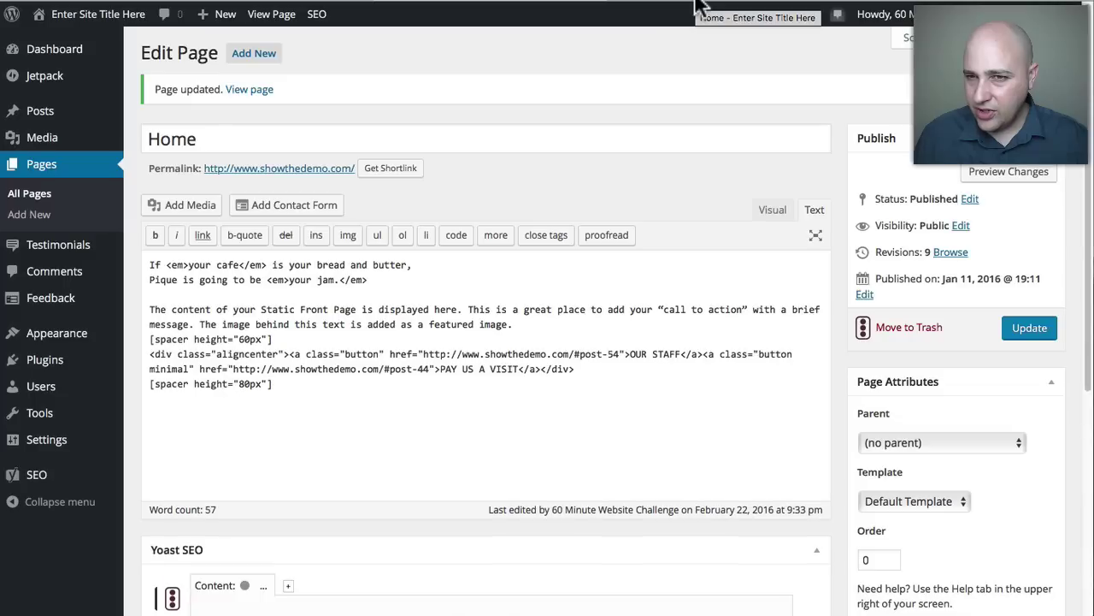
left_click(695, 7)
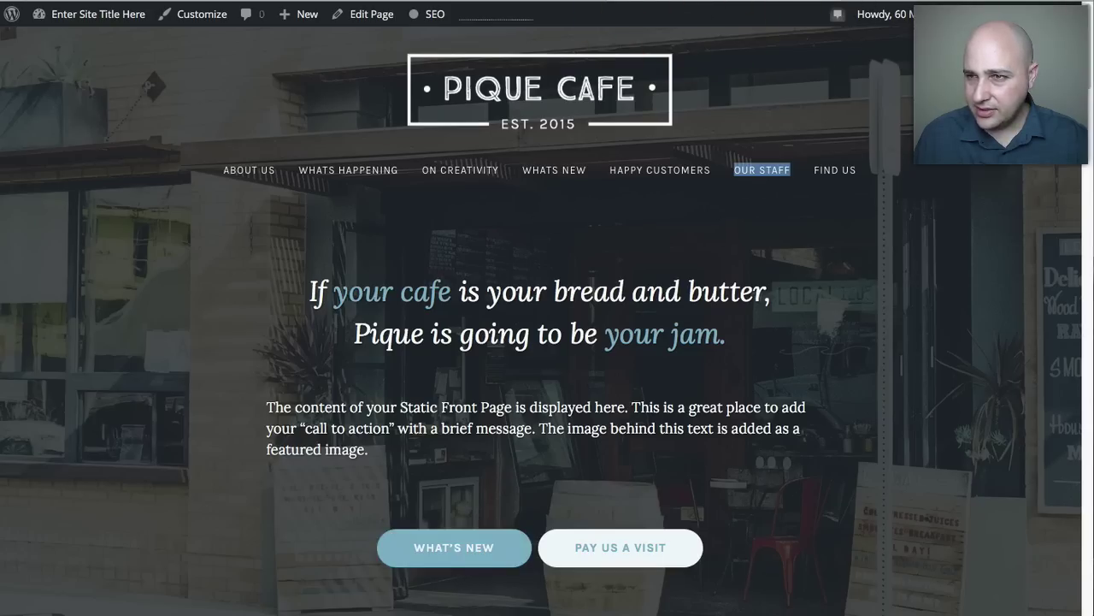
Reload the live front page and verify the OUR STAFF button scrolls to the Our Staff section.
left_click(806, 2)
scroll(465, 329, "down", 20)
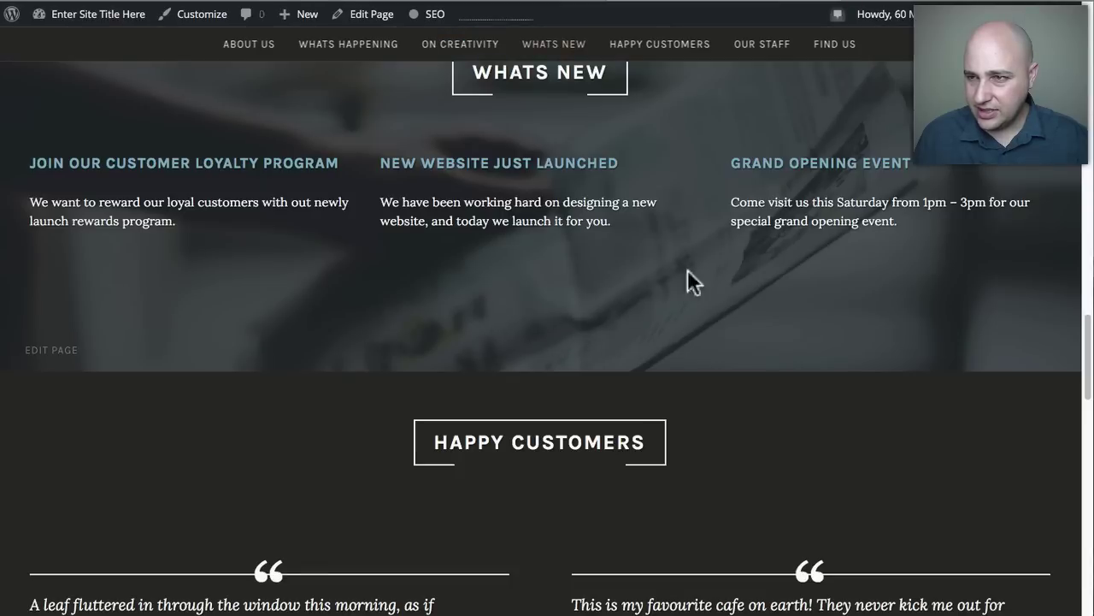
left_click(1091, 39)
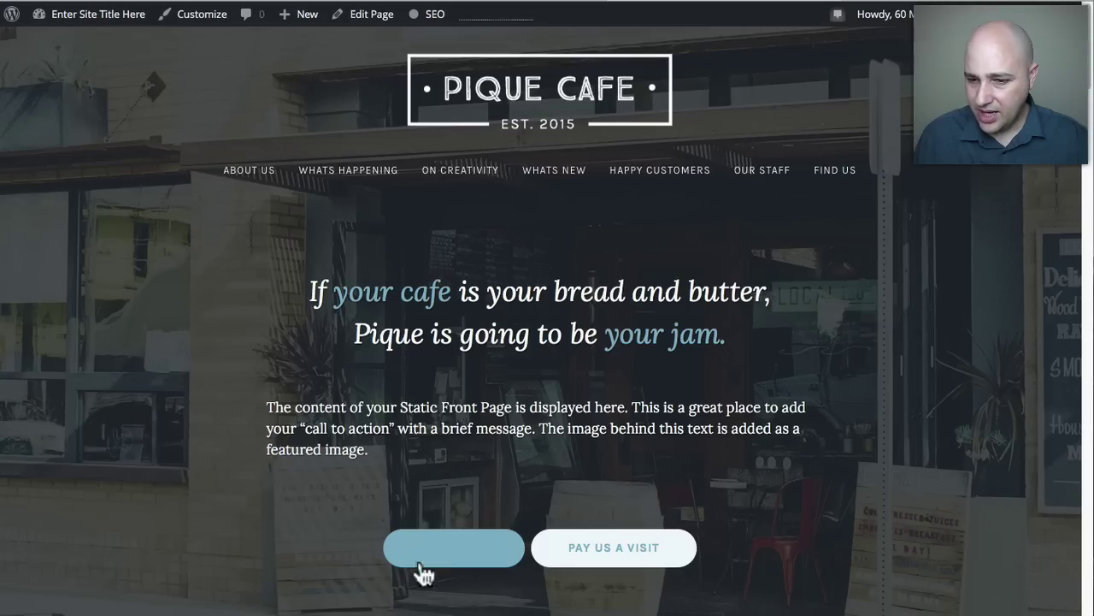
left_click(472, 558)
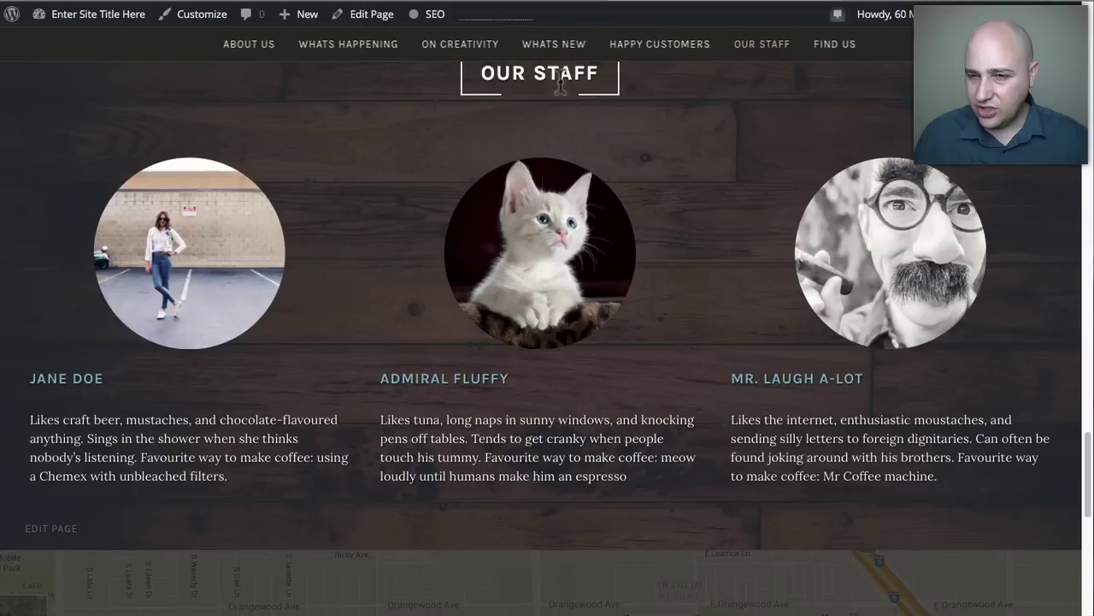
scroll(522, 256, "up", 2)
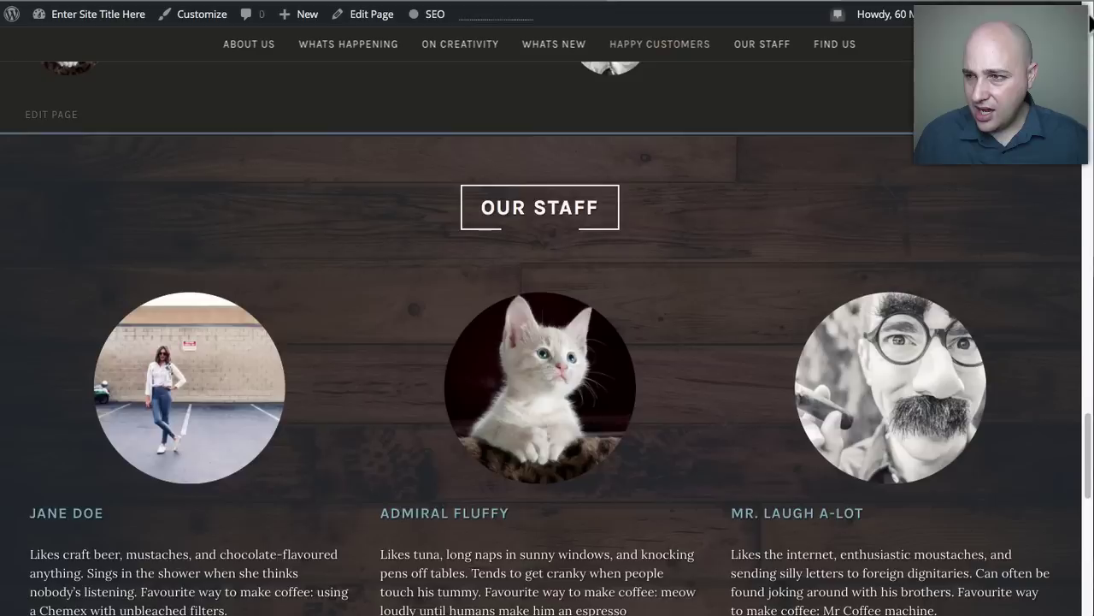
left_click(1090, 24)
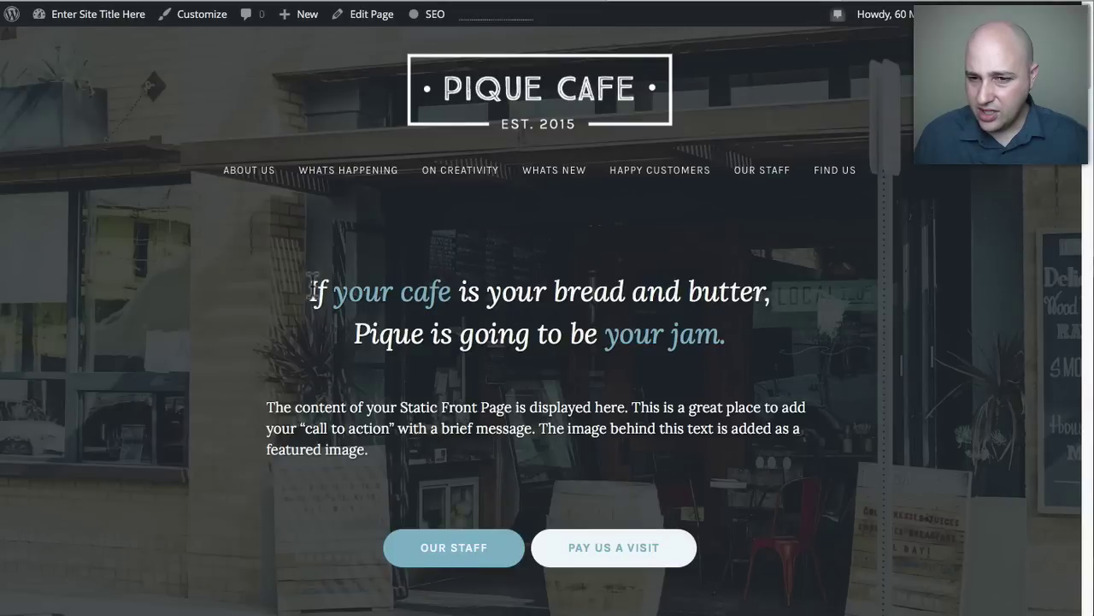
left_click(492, 7)
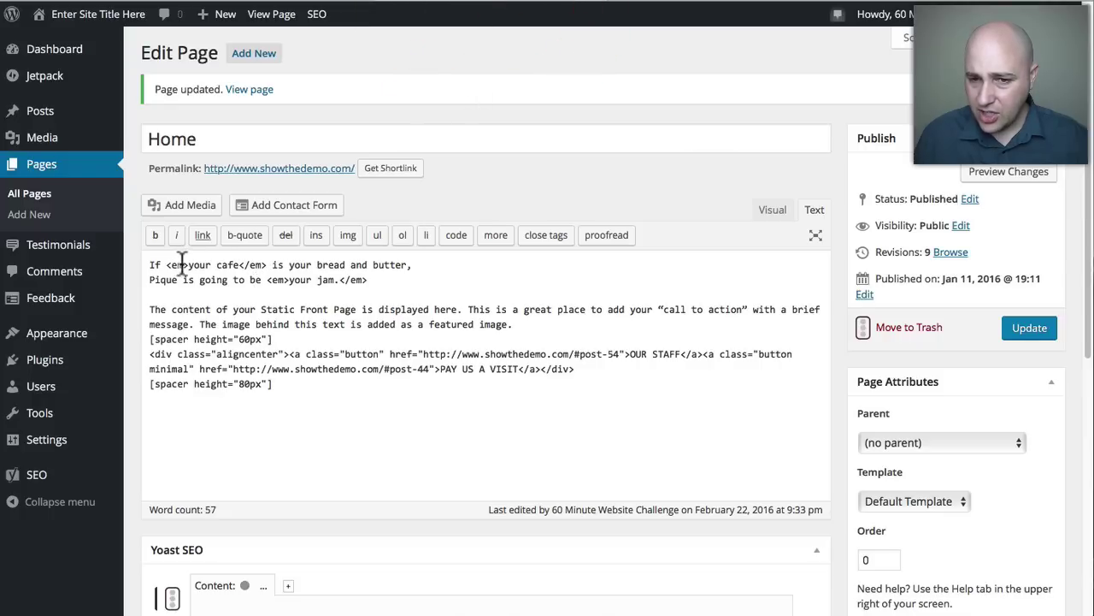
Highlight the emphasised phrases 'your cafe' and 'your jam' in the live headline.
left_click(690, 2)
scroll(405, 253, "up", 20)
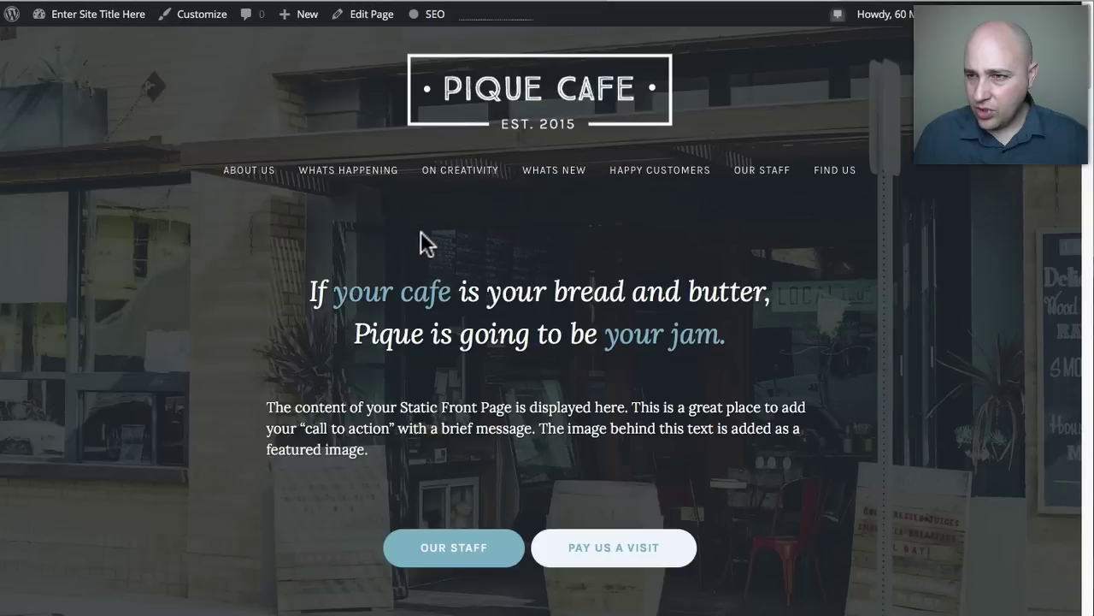
left_click_drag(335, 295, 451, 298)
left_click_drag(608, 332, 723, 335)
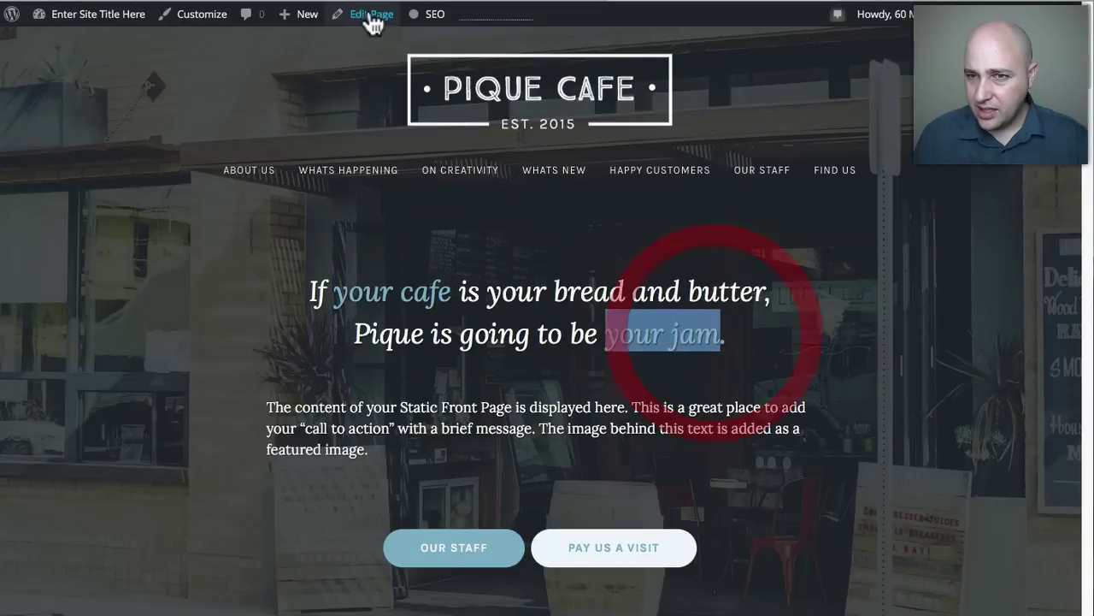
Locate the <em> tags around 'your cafe' and the OUR STAFF button's href in the Home code.
left_click(466, 4)
left_click_drag(190, 265, 239, 265)
left_click(175, 266)
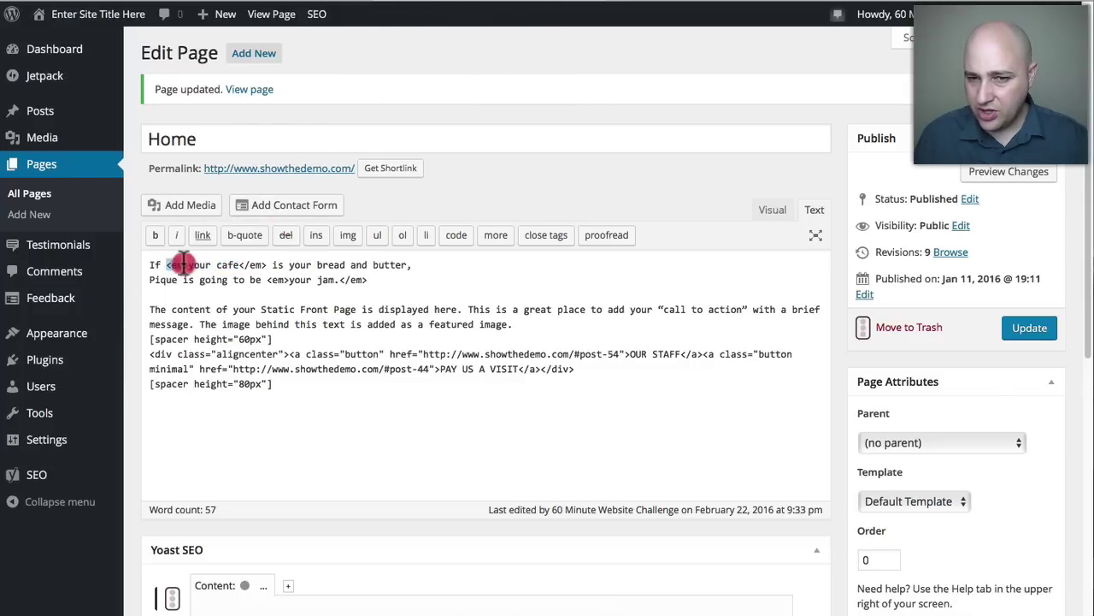
left_click(225, 267)
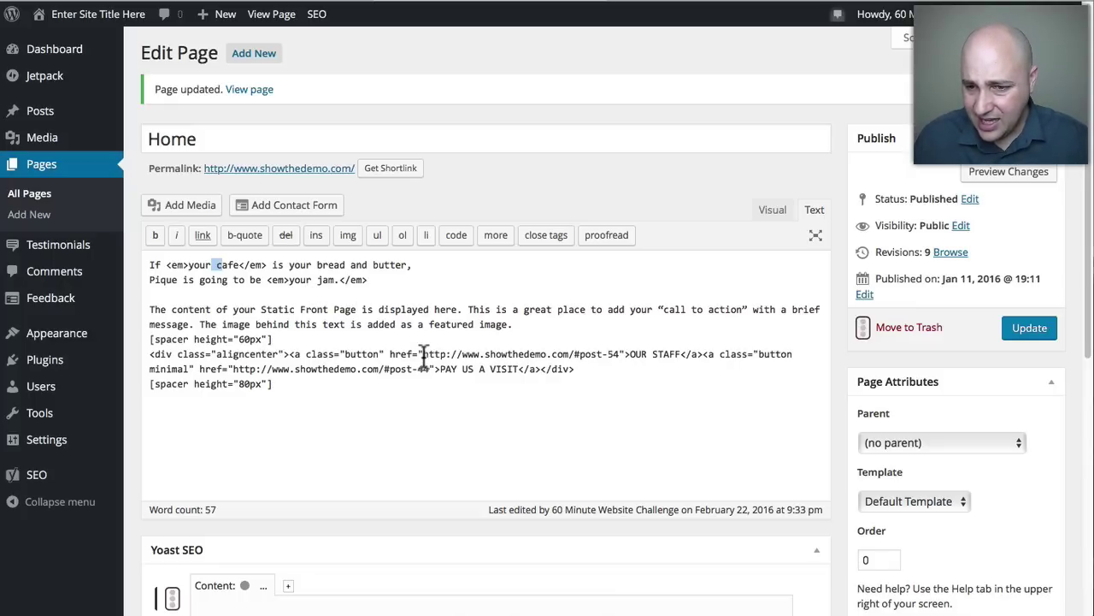
left_click_drag(423, 353, 625, 354)
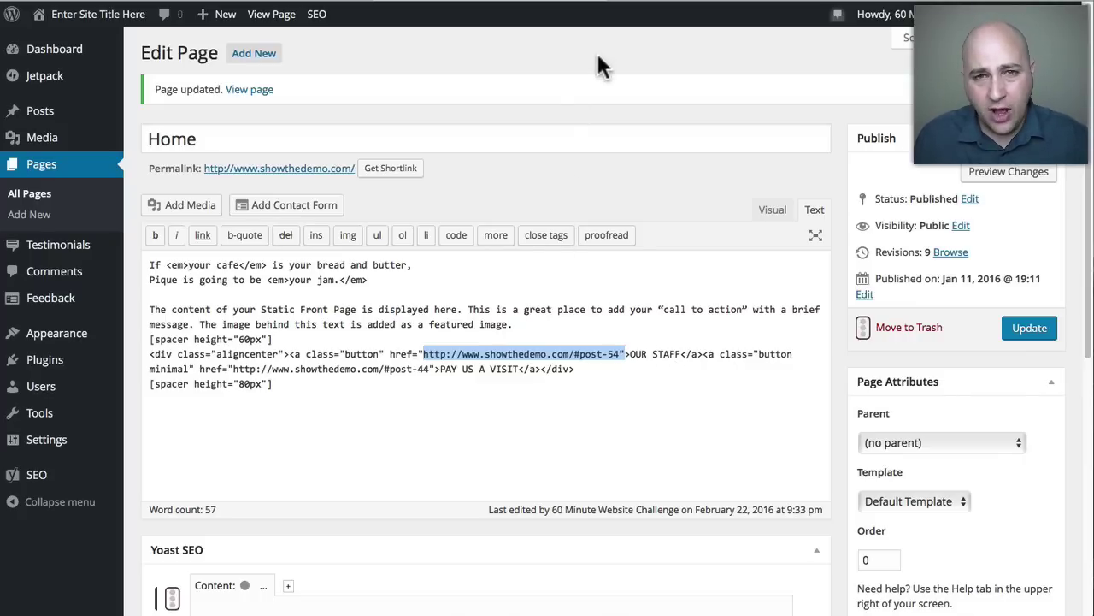
left_click(684, 3)
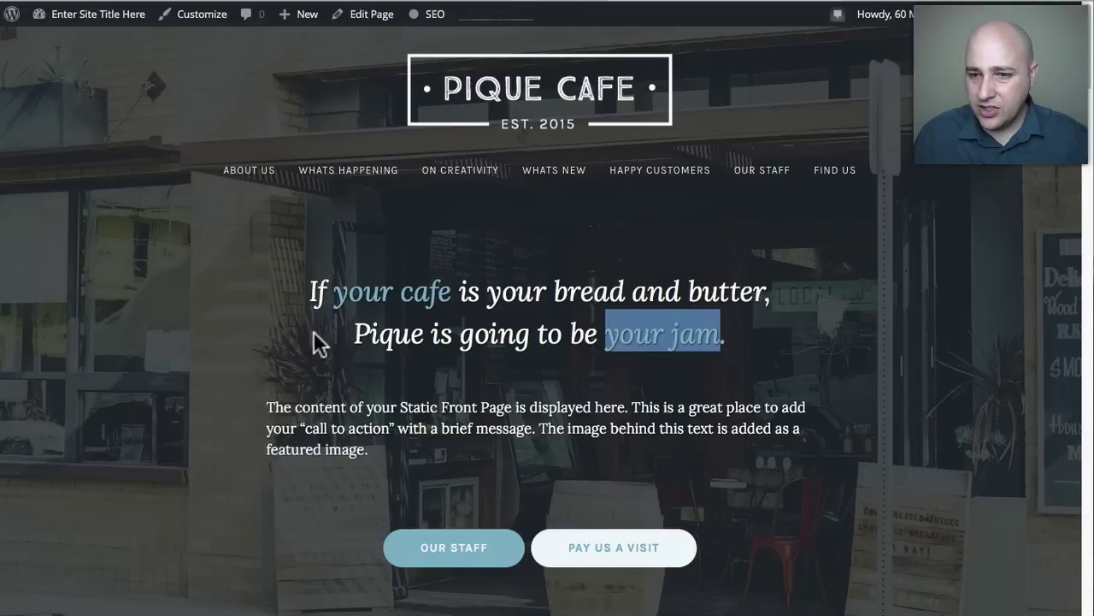
Scroll the live front page from About Us to Whats Happening, then open All Pages.
scroll(318, 342, "down", 5)
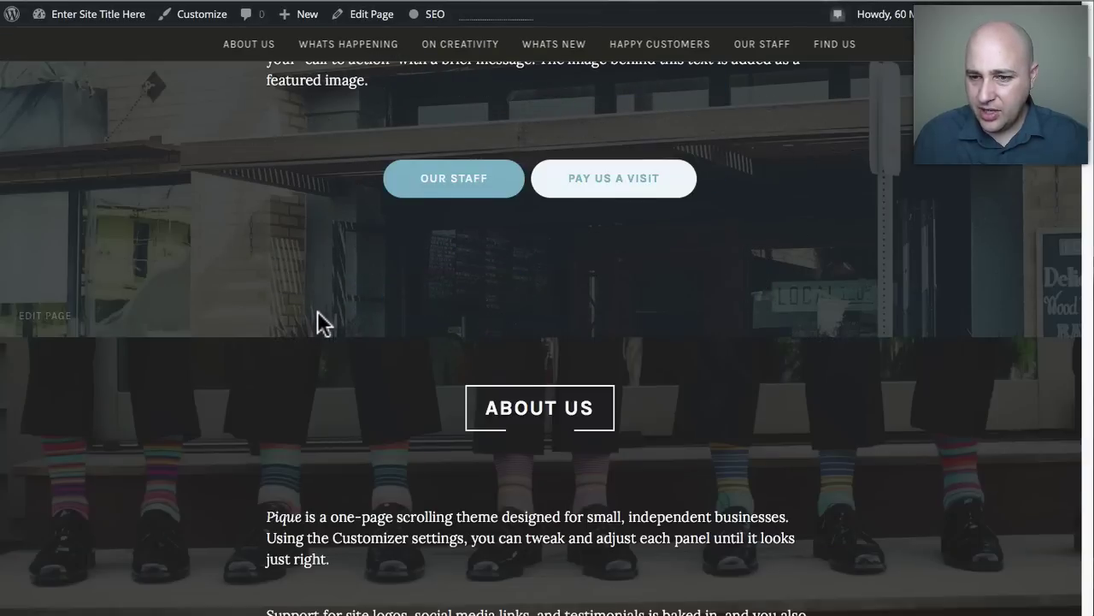
scroll(317, 312, "down", 3)
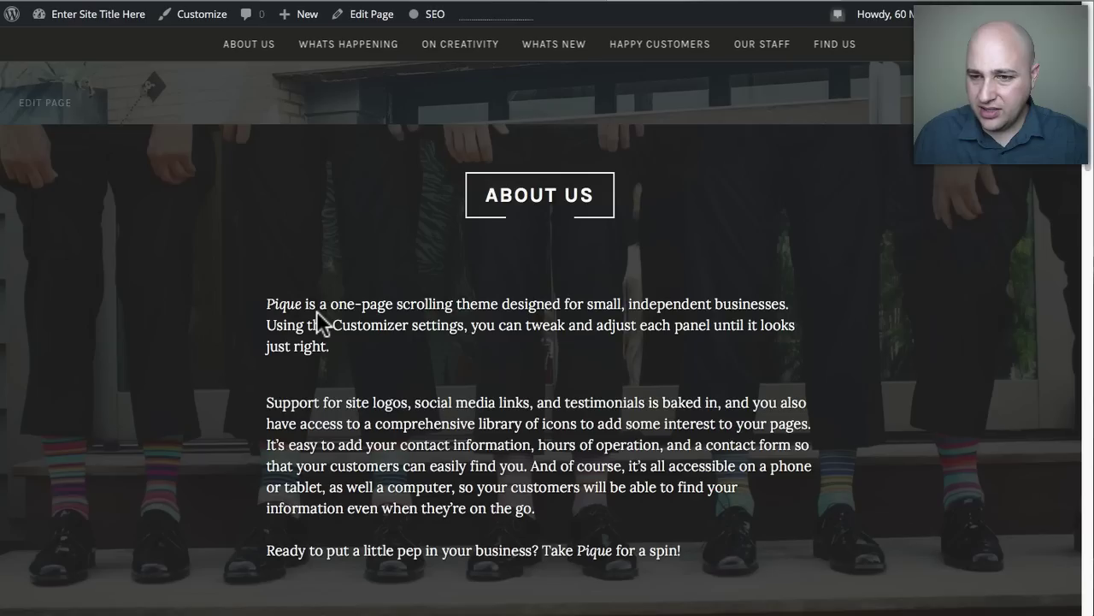
left_click(549, 2)
left_click(35, 199)
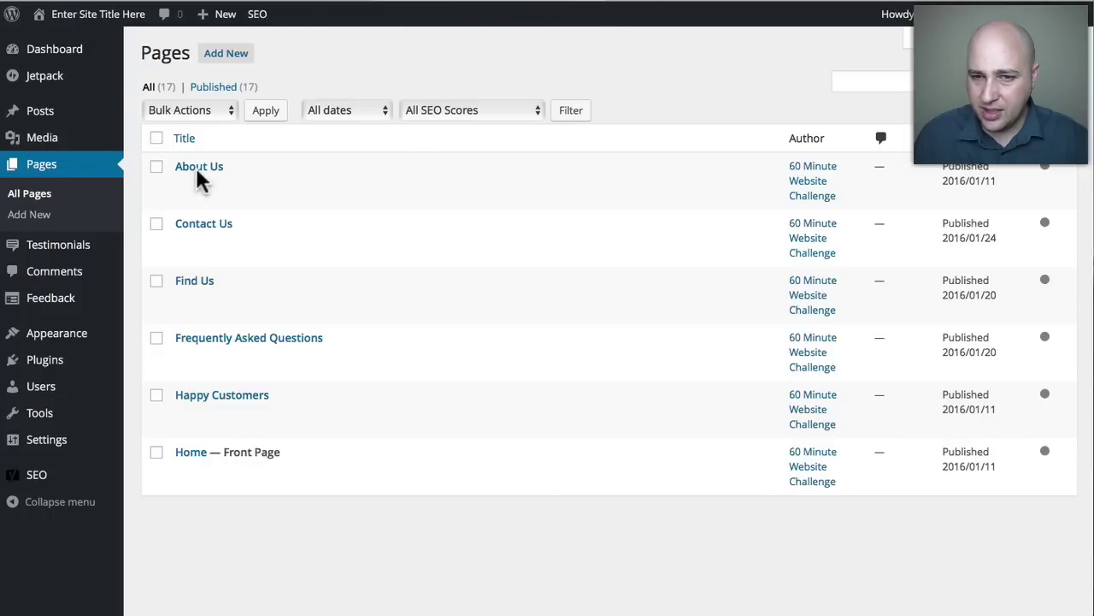
Compare the About Us page paragraphs in the Visual editor with the live site.
left_click(196, 162)
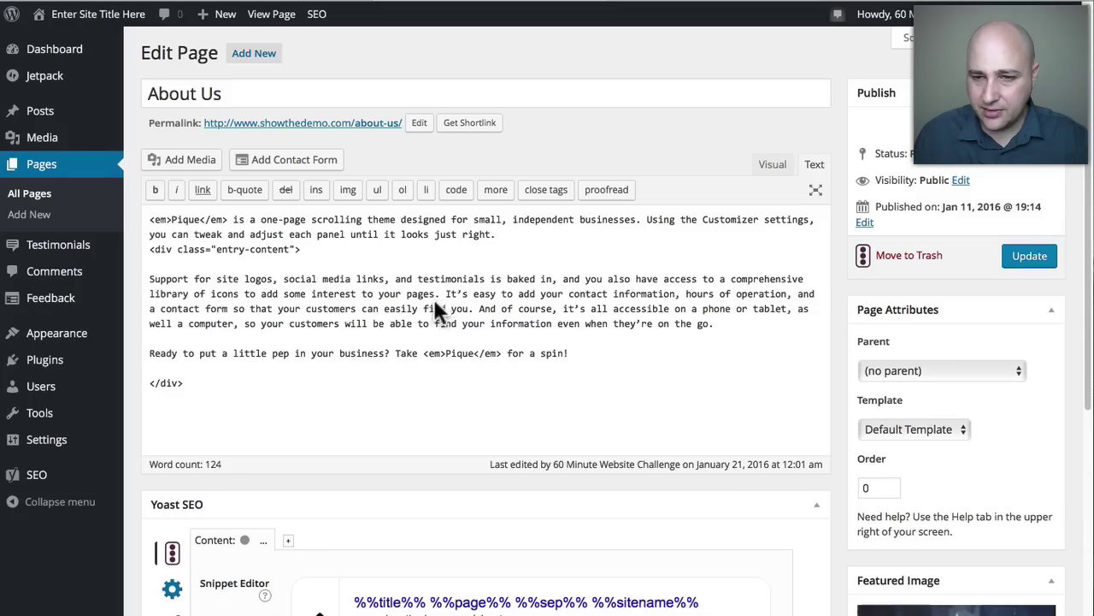
left_click(772, 164)
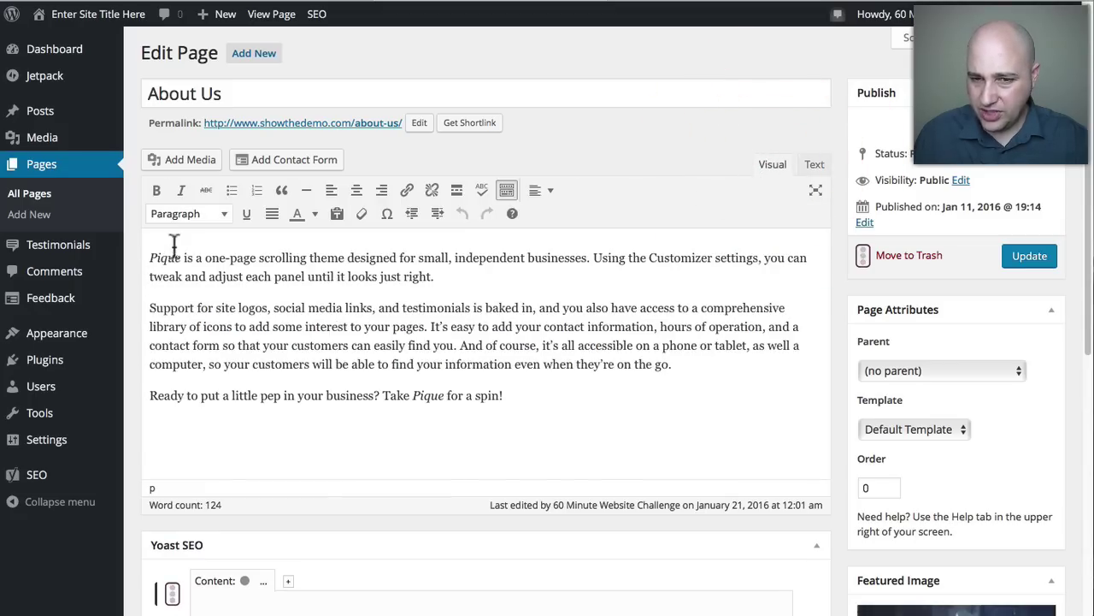
left_click_drag(154, 258, 545, 407)
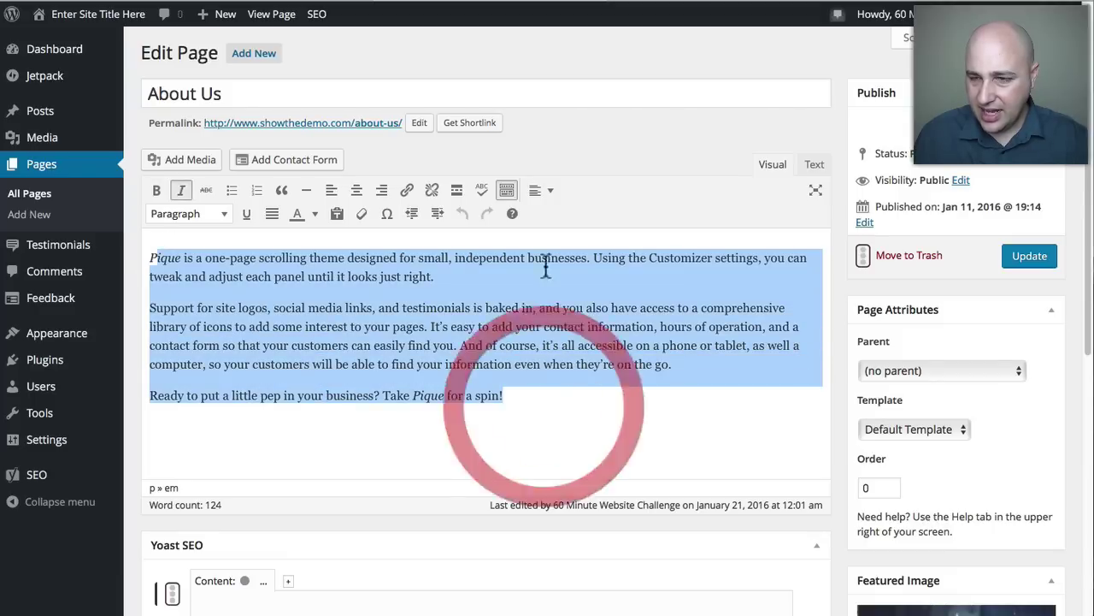
left_click(682, 1)
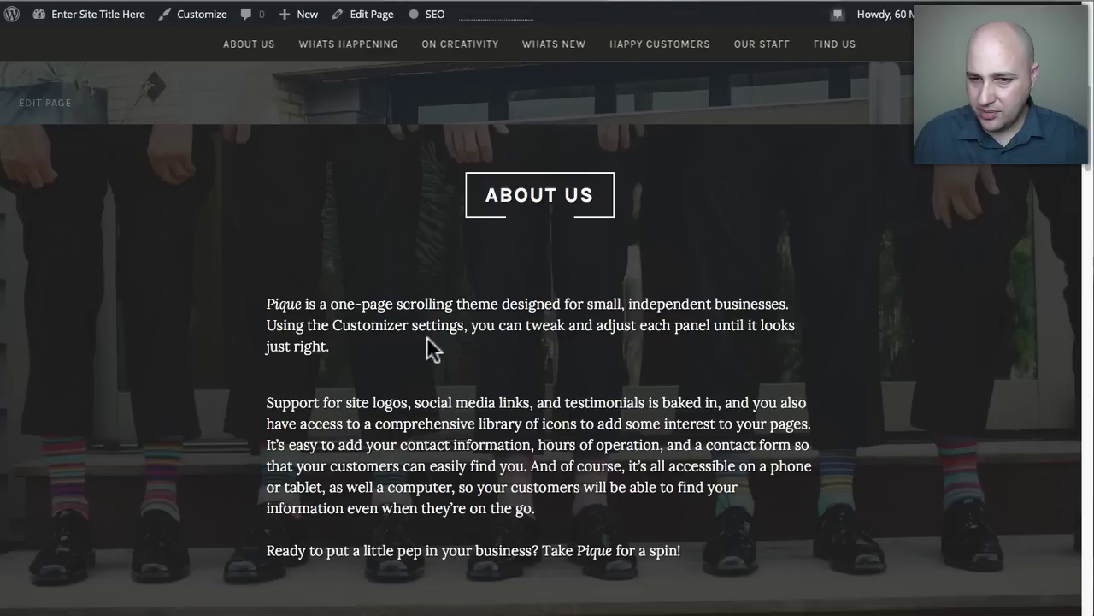
scroll(431, 346, "down", 6)
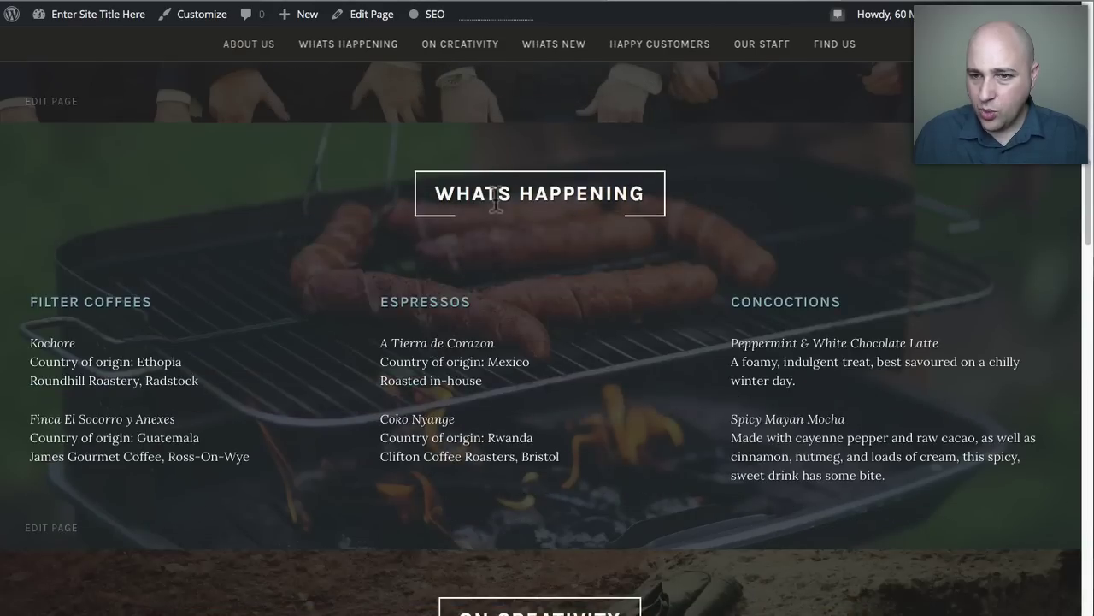
left_click(472, 3)
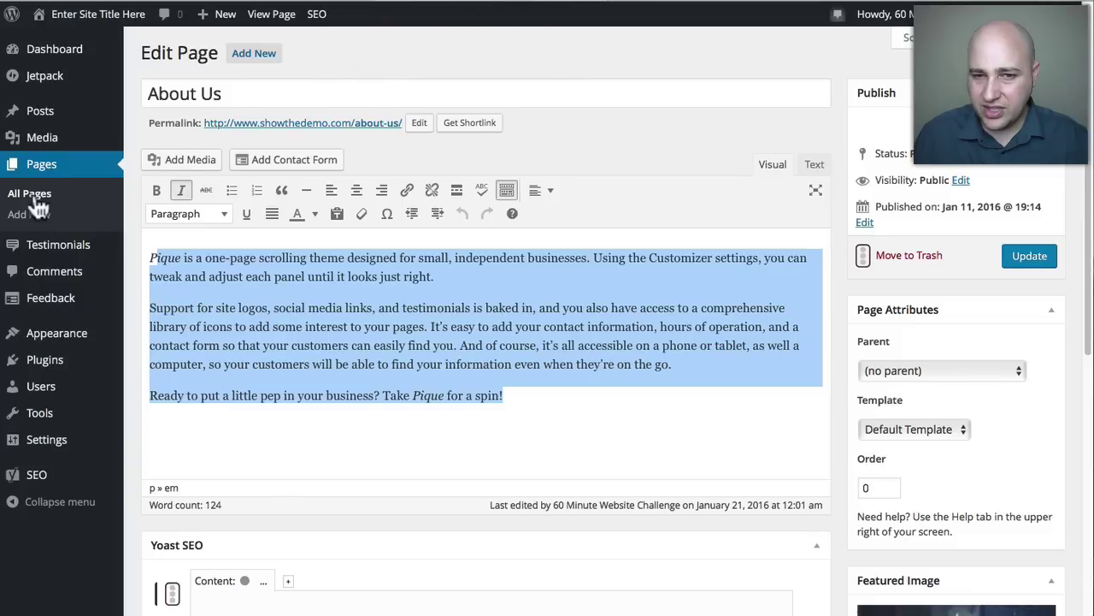
key("super+Left")
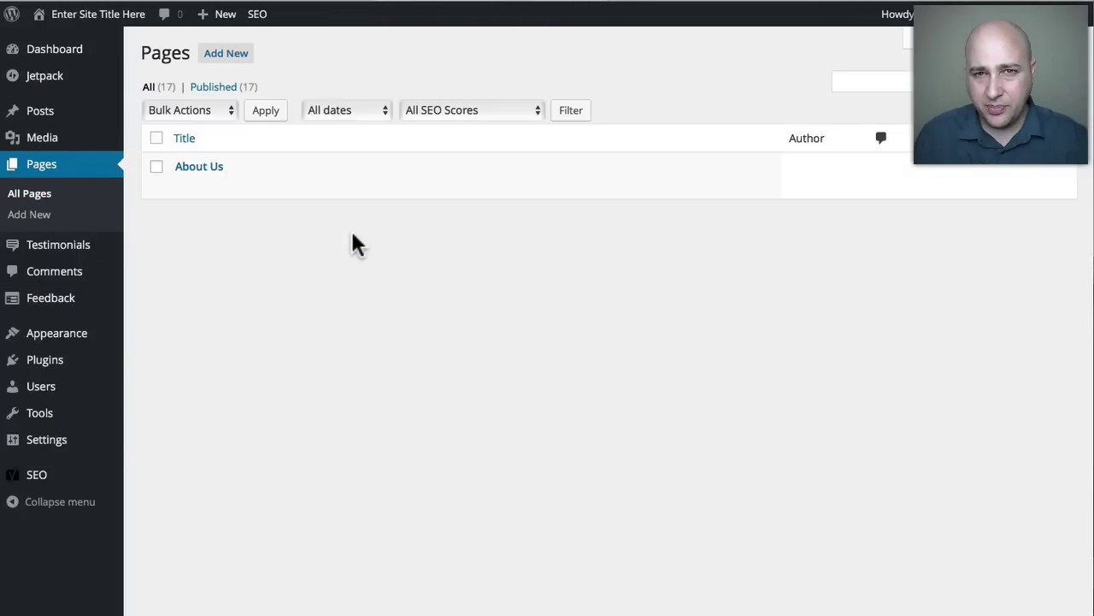
Open the CONCOCTIONS page from the Pages list and review its content.
scroll(398, 395, "down", 6)
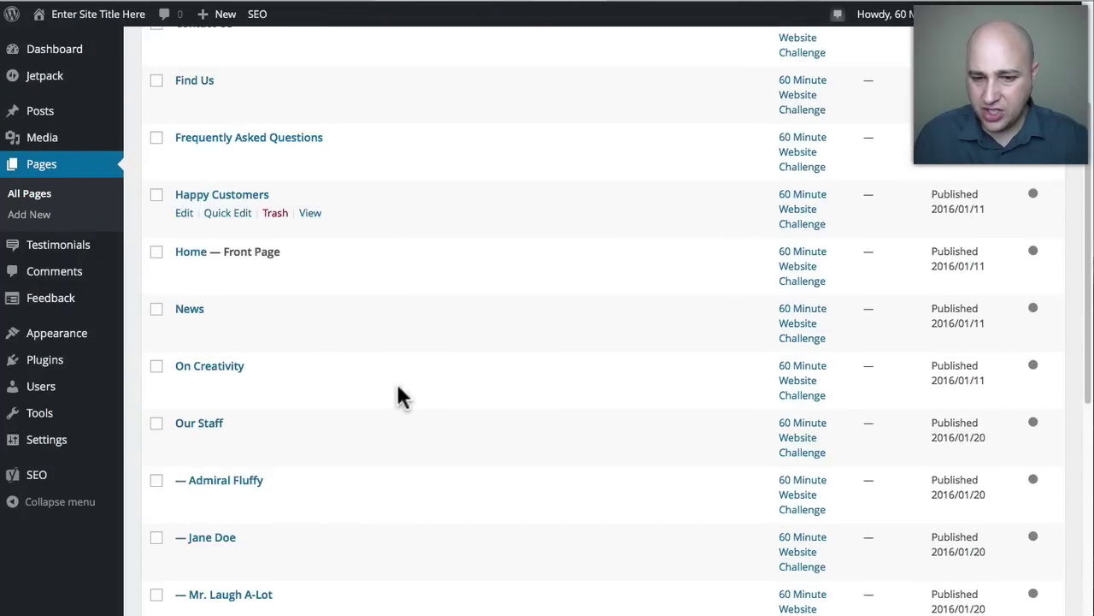
scroll(396, 379, "down", 2)
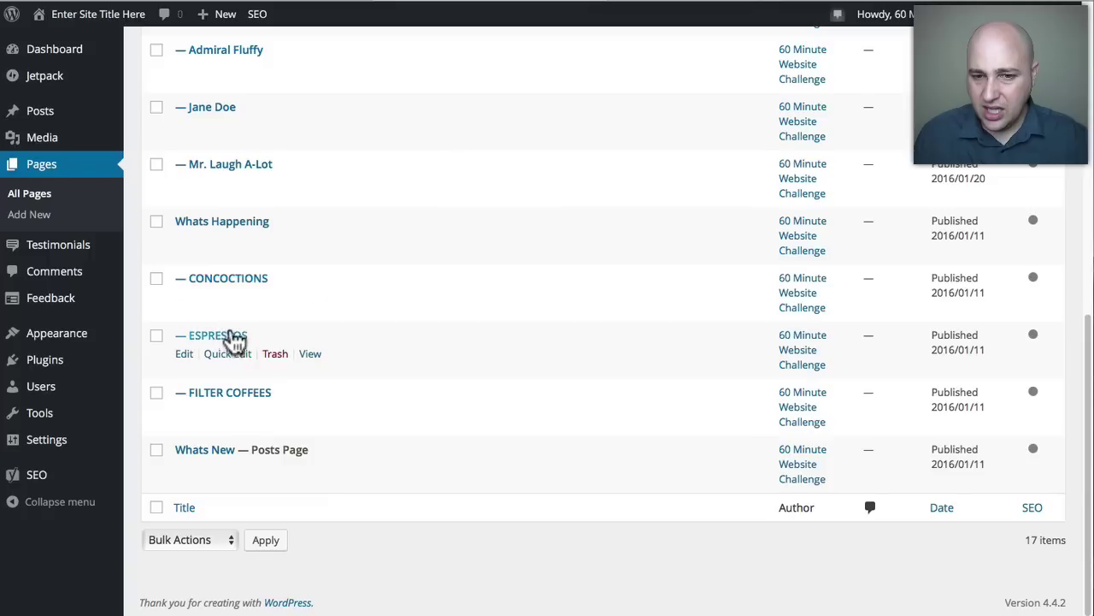
left_click(229, 280)
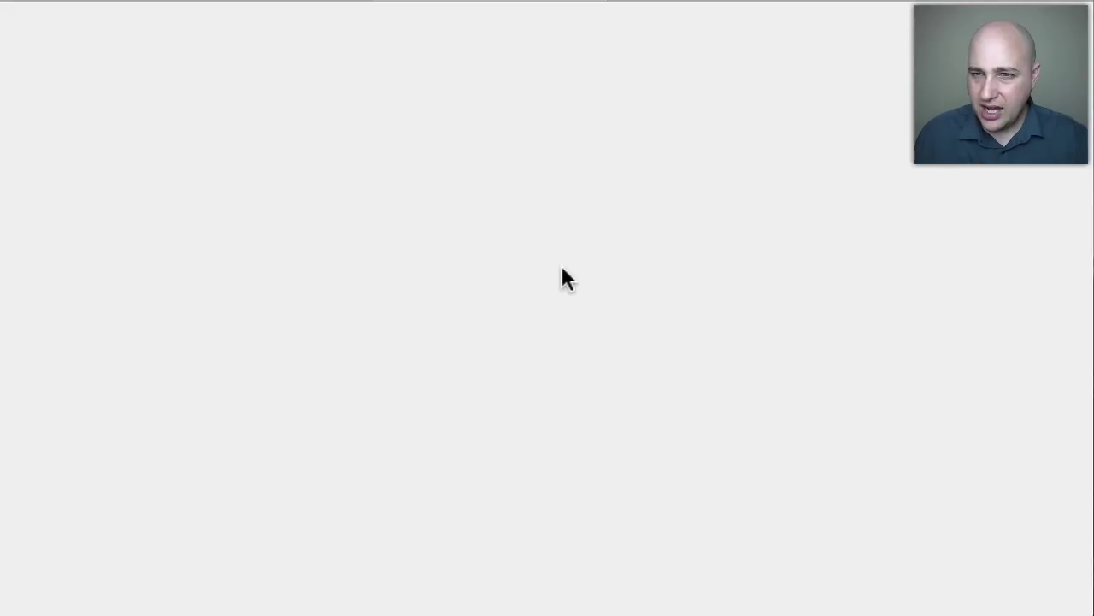
scroll(858, 398, "down", 2)
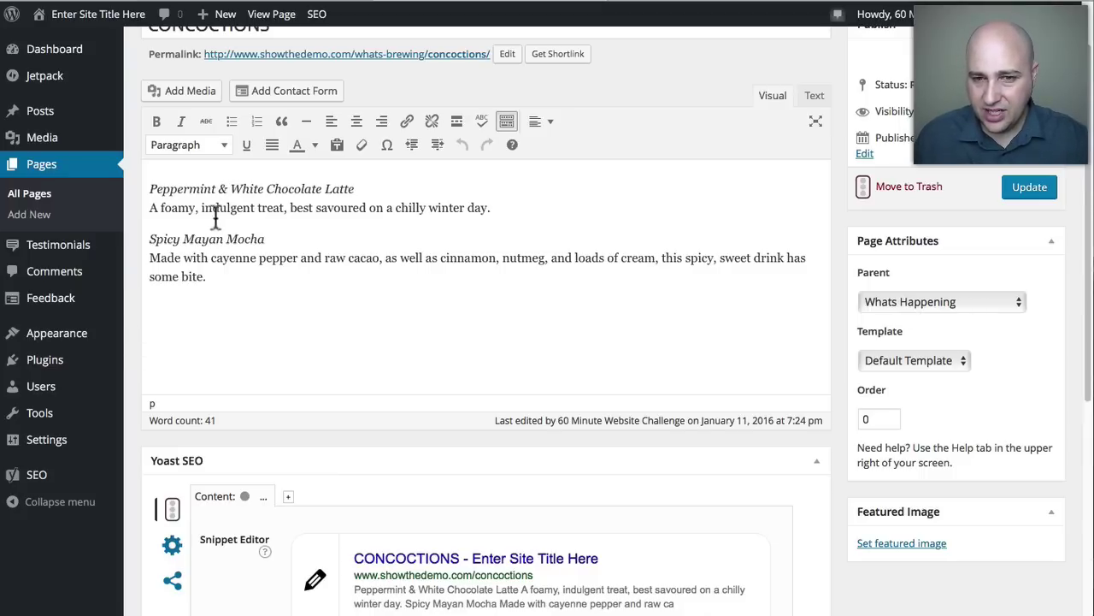
Scroll the live front page down to the ON CREATIVITY heading and its Balzac quote.
left_click(675, 4)
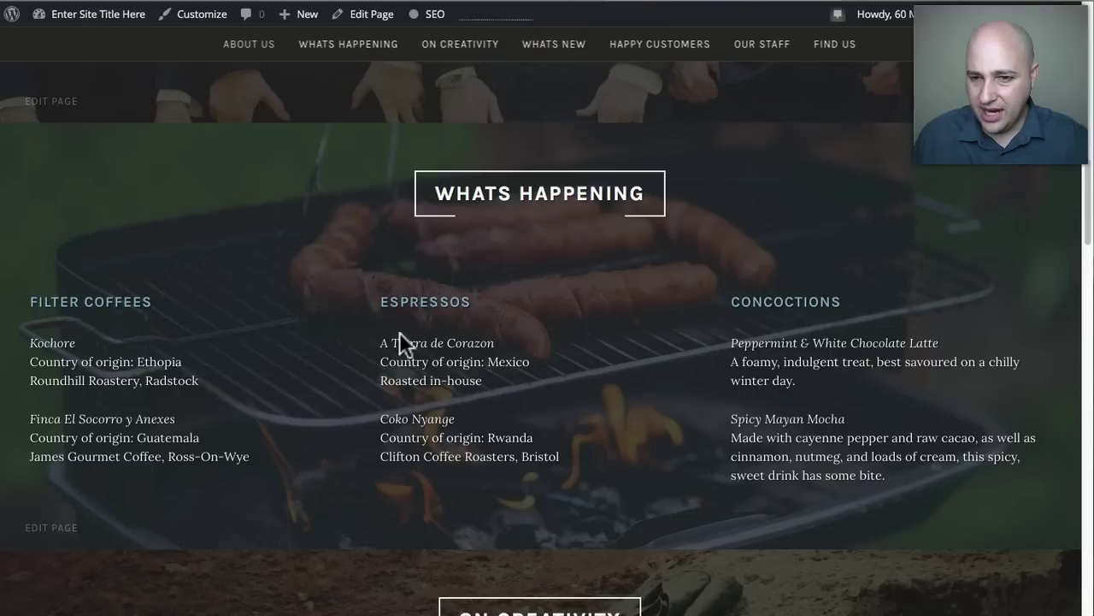
scroll(445, 342, "down", 3)
scroll(393, 318, "down", 2)
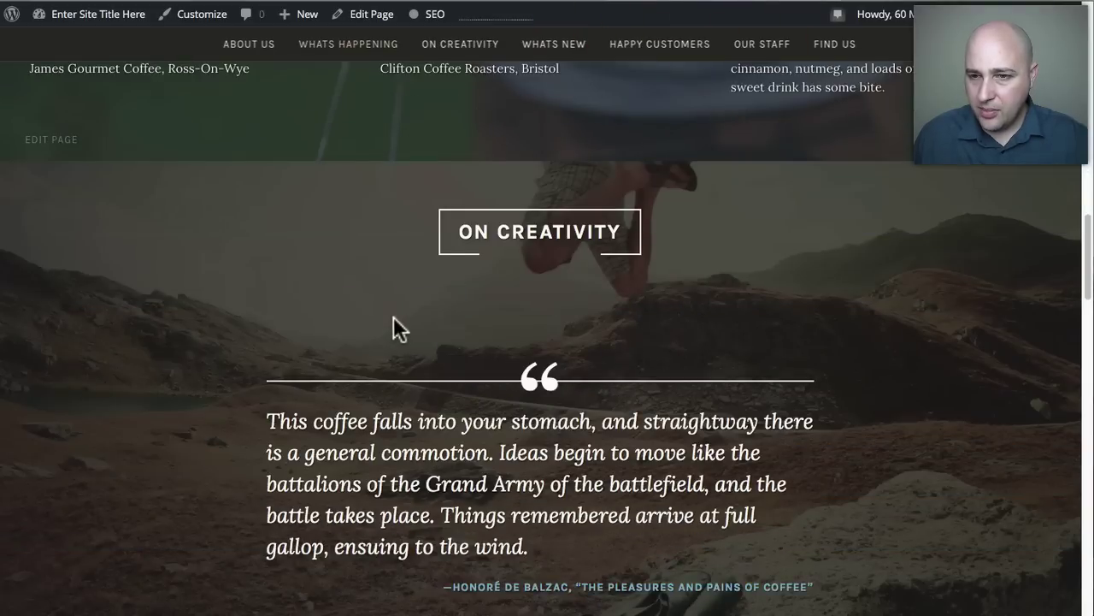
left_click_drag(466, 154, 624, 167)
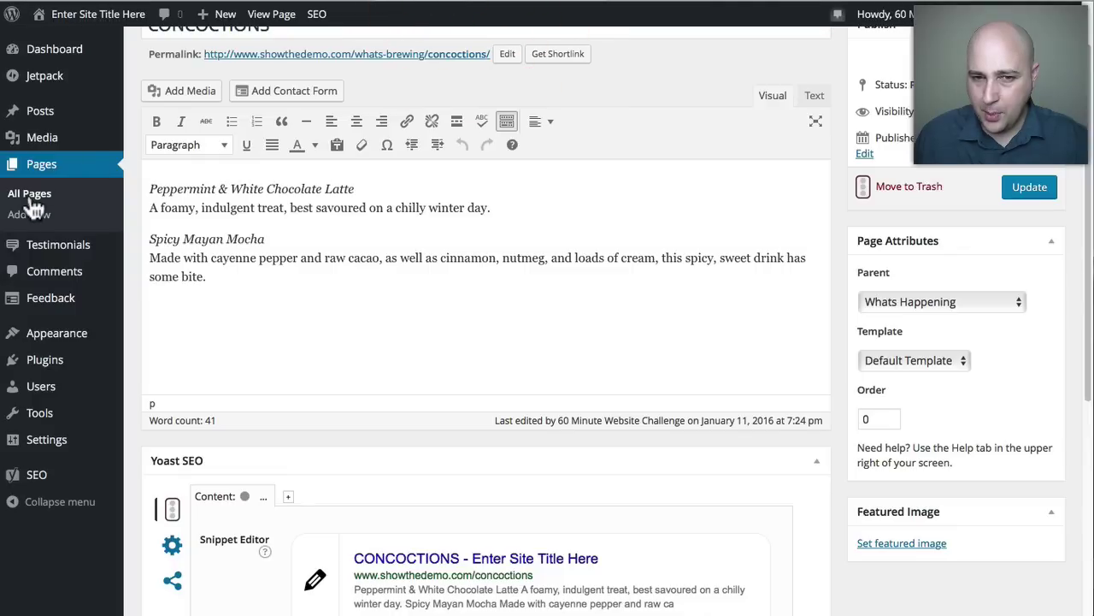
Review the On Creativity quote and author citation in its editor, then scroll the live site to Whats New.
left_click(34, 194)
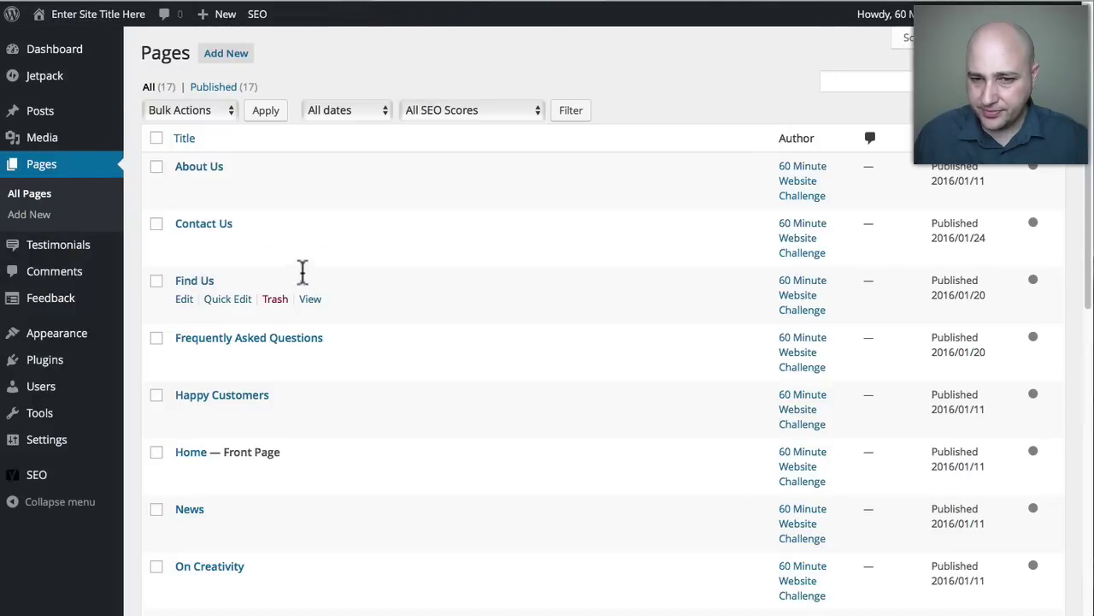
scroll(437, 271, "down", 3)
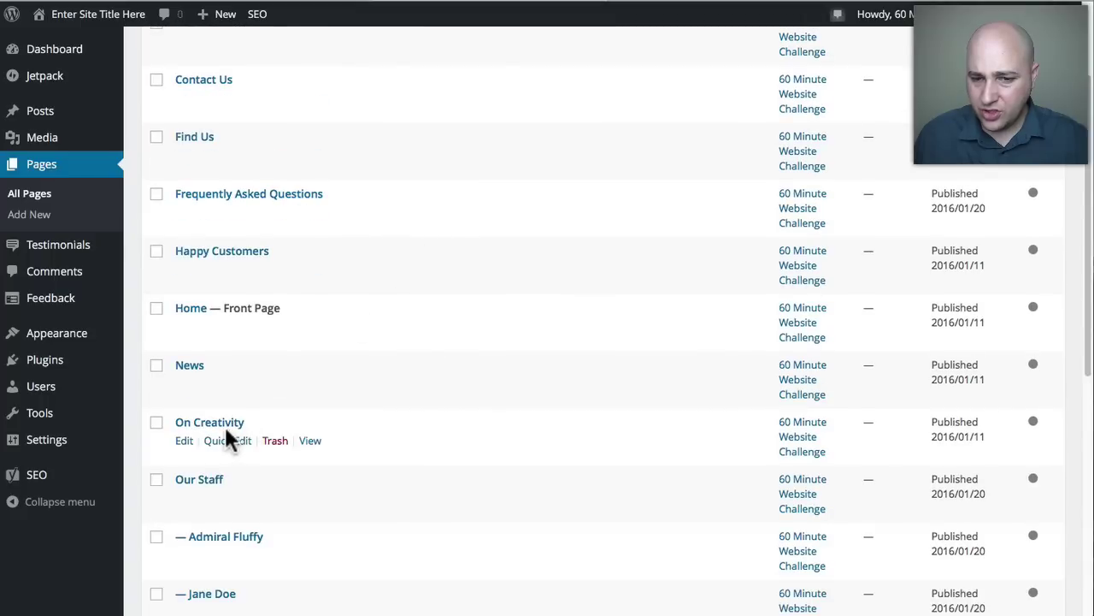
left_click(213, 422)
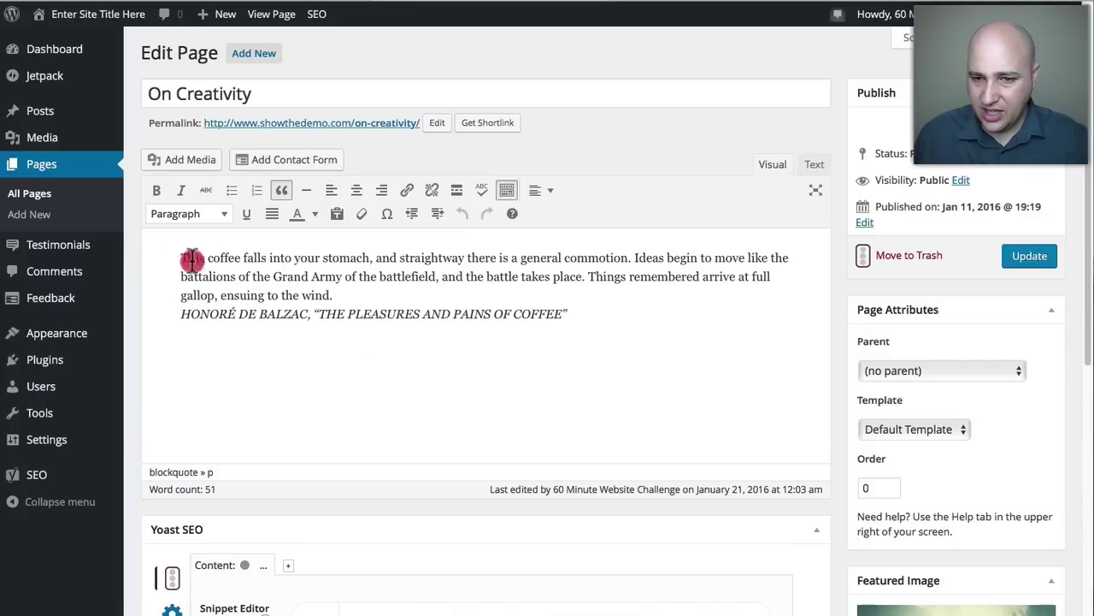
left_click_drag(185, 255, 333, 291)
left_click(236, 268)
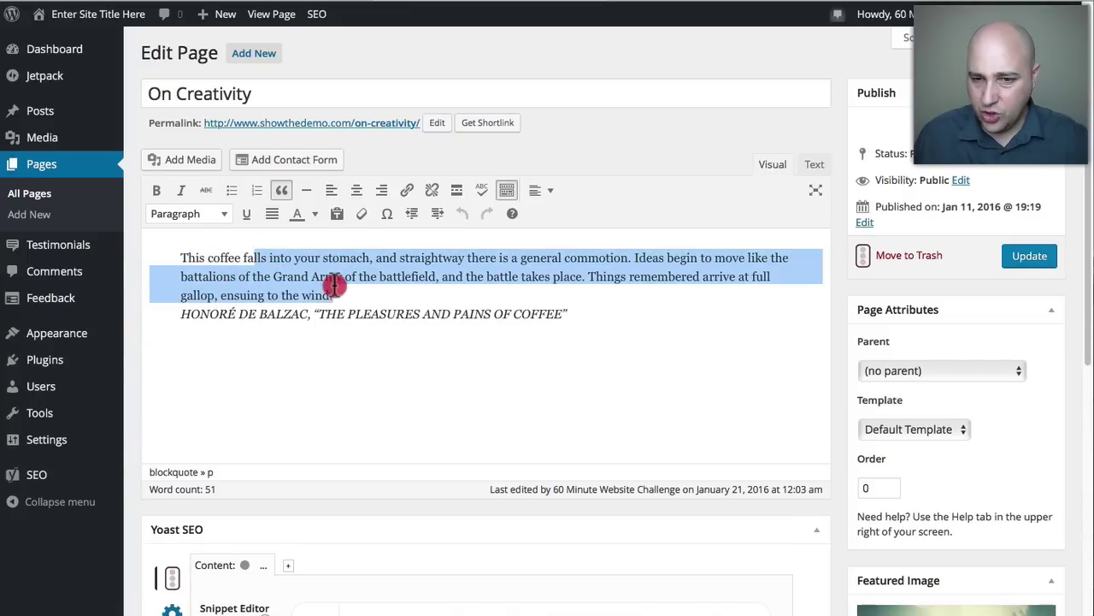
left_click(235, 314)
left_click_drag(188, 314, 559, 313)
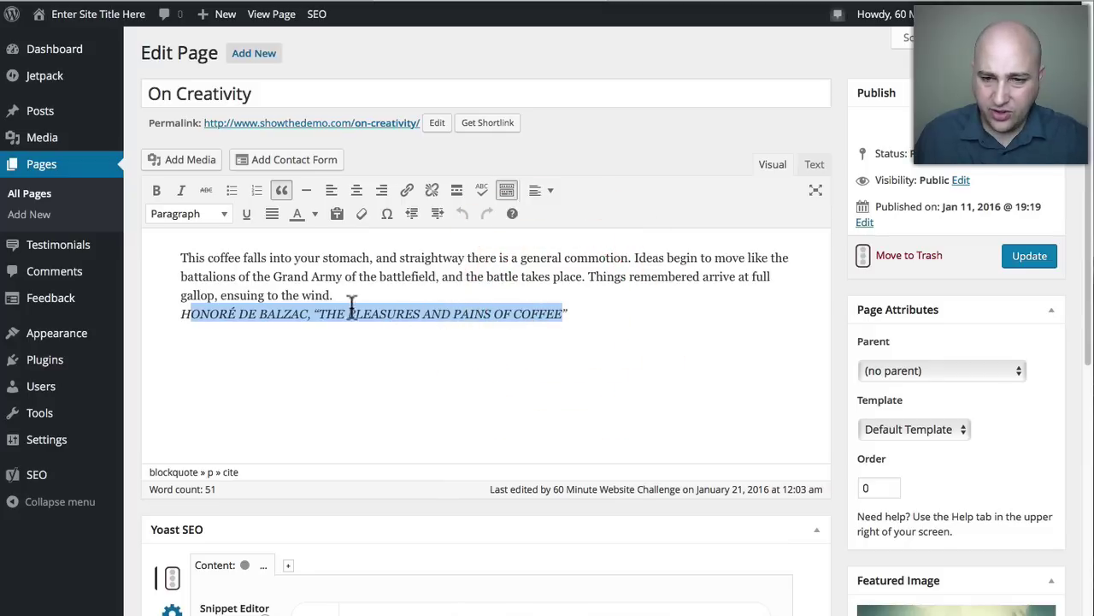
left_click(275, 283)
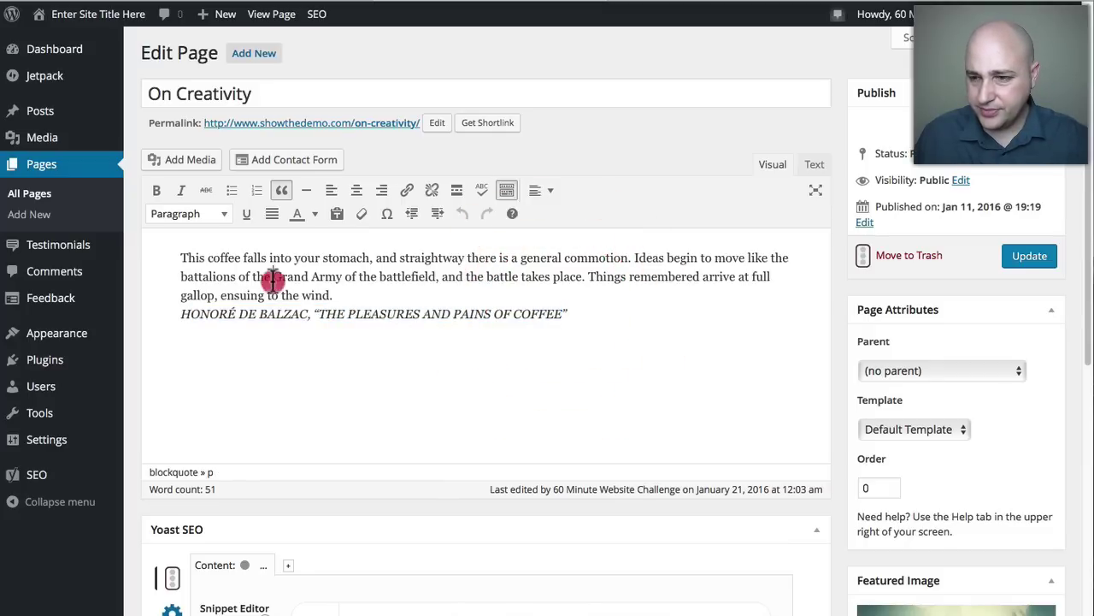
left_click(710, 4)
scroll(360, 266, "down", 5)
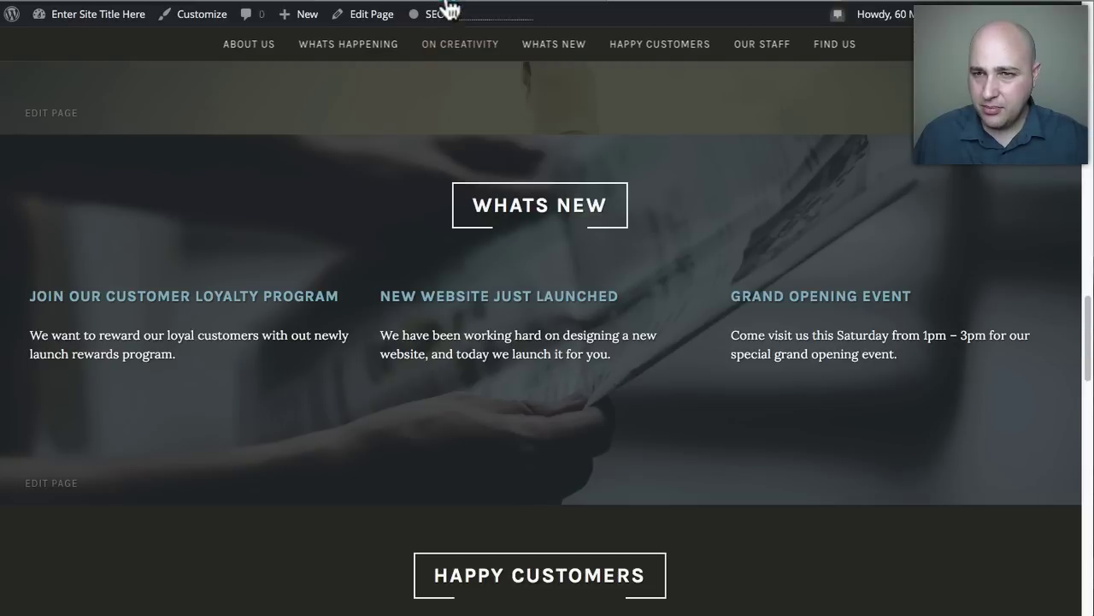
Open the Whats New — Posts Page from the bottom of the All Pages list for editing.
left_click(387, 15)
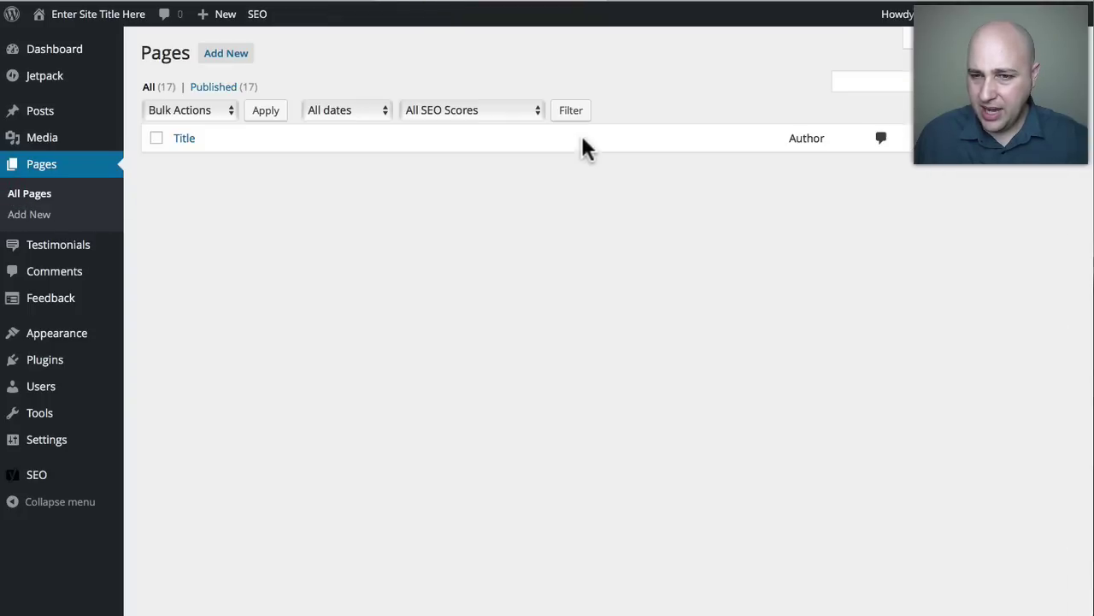
scroll(431, 330, "down", 3)
scroll(431, 337, "down", 5)
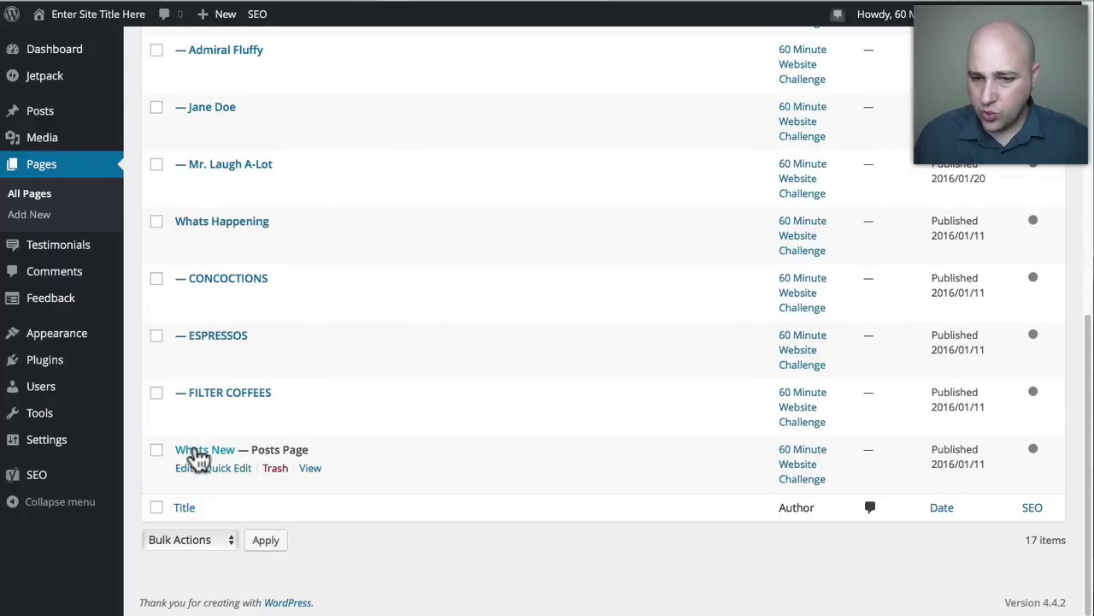
left_click_drag(251, 450, 334, 450)
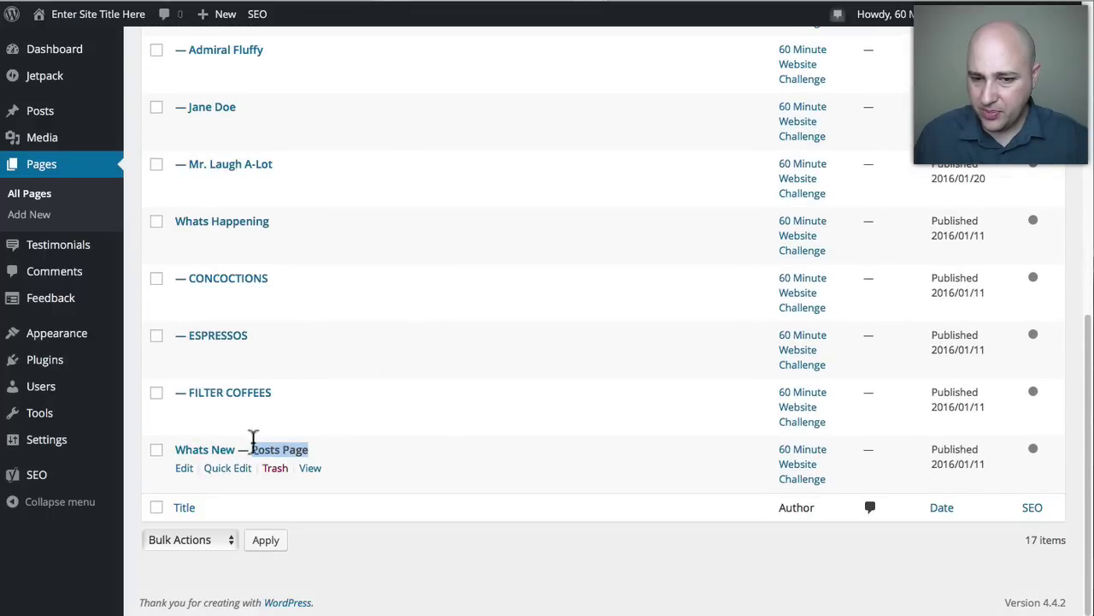
left_click(214, 450)
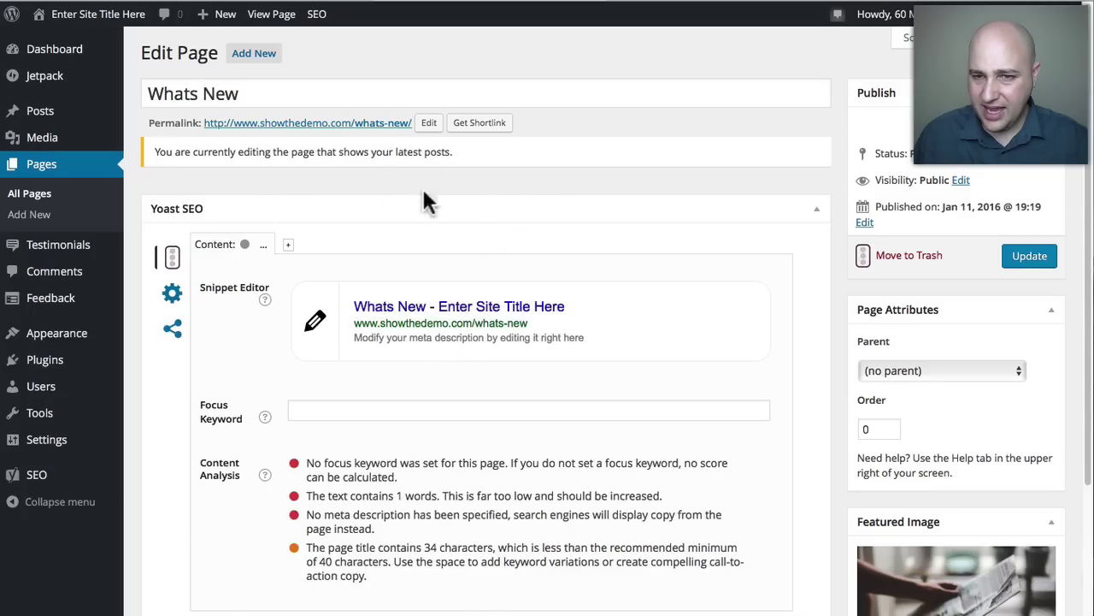
Compare the empty Whats New page with the live site's Whats New section, then return to All Pages.
left_click(680, 1)
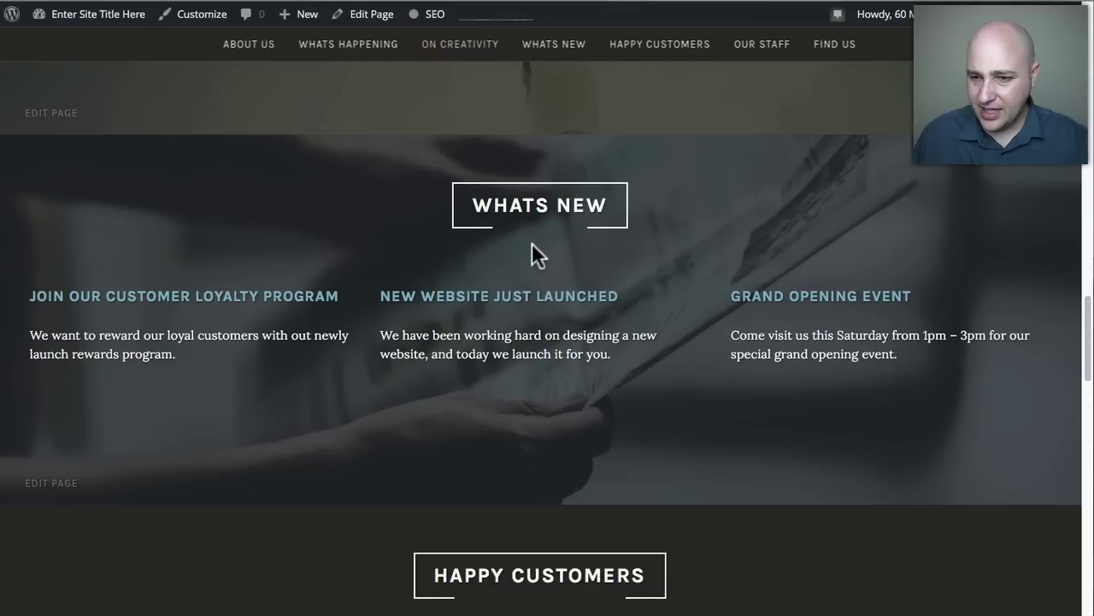
scroll(532, 243, "down", 5)
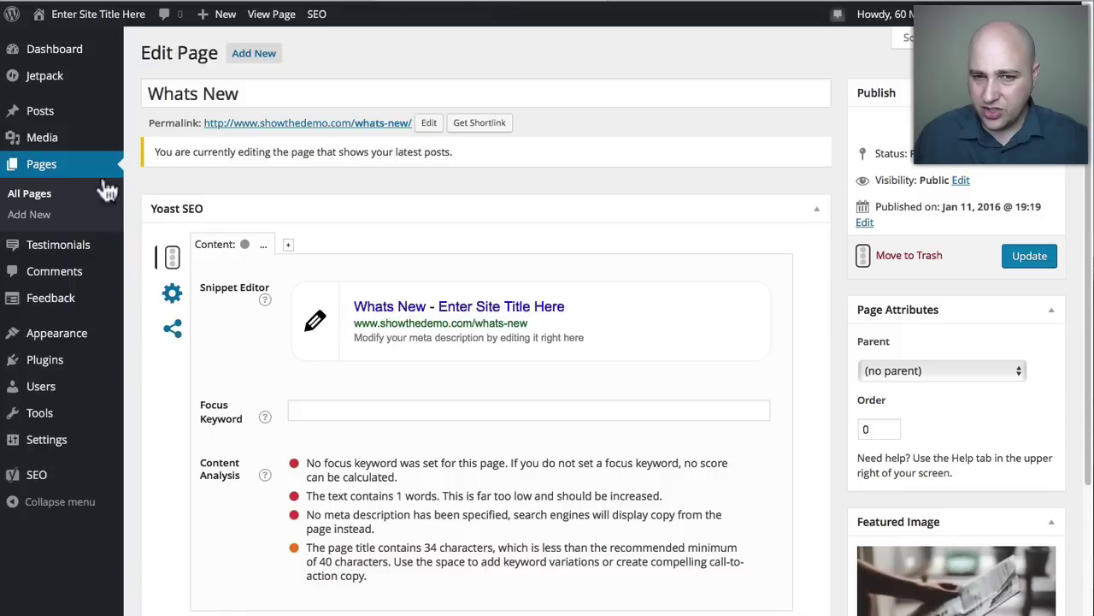
left_click(82, 205)
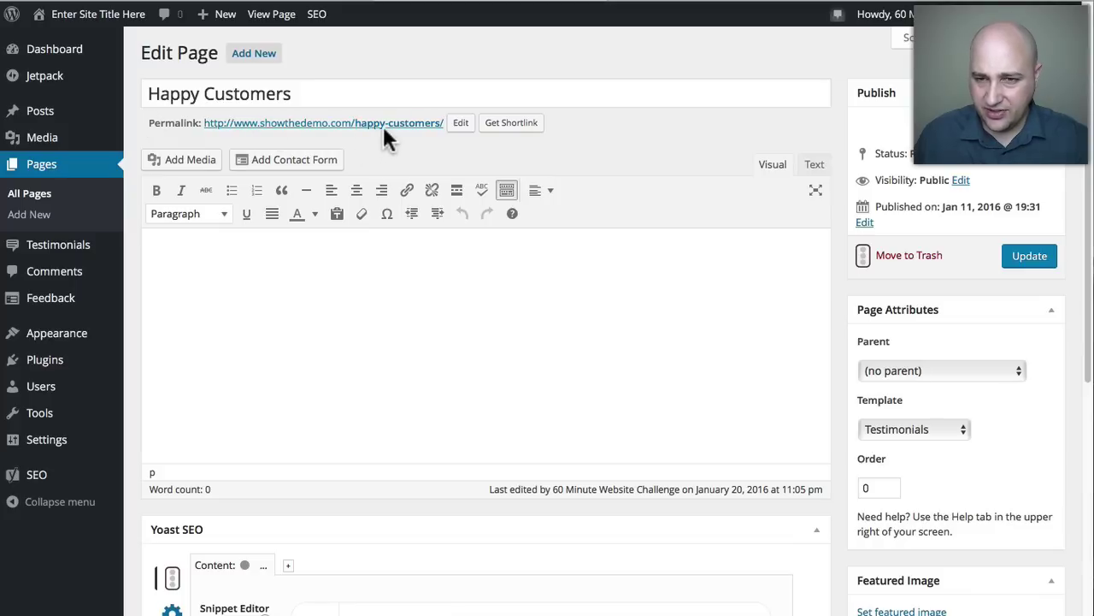
Confirm the Happy Customers page's Template dropdown is set to Testimonials.
left_click_drag(860, 402, 908, 401)
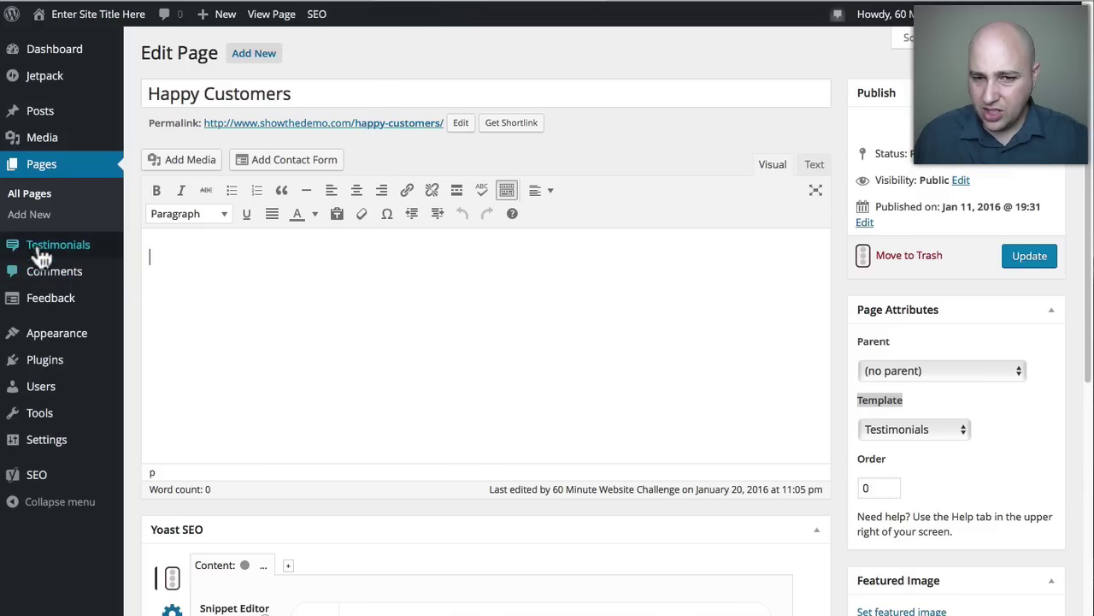
mouse_move(32, 255)
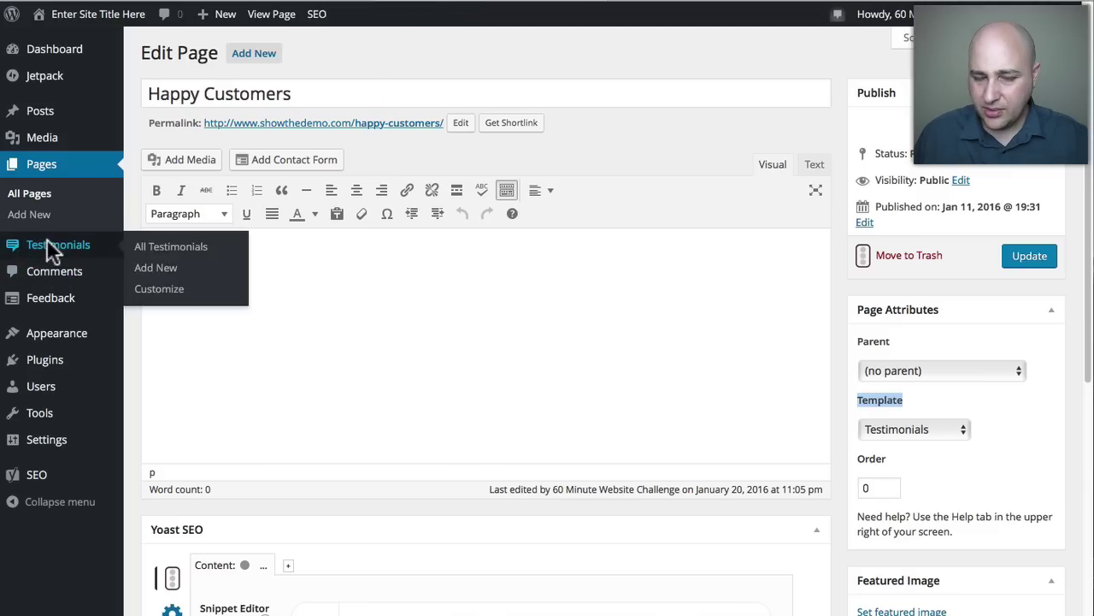
Open the espresso fan's testimonial from the Testimonials list for editing.
left_click(49, 249)
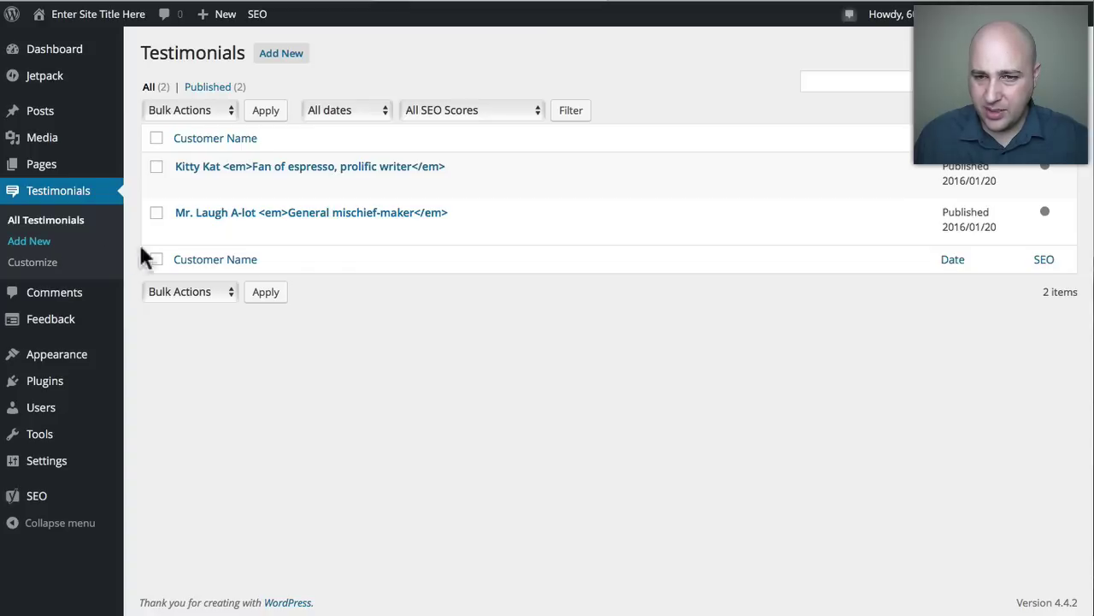
mouse_move(366, 165)
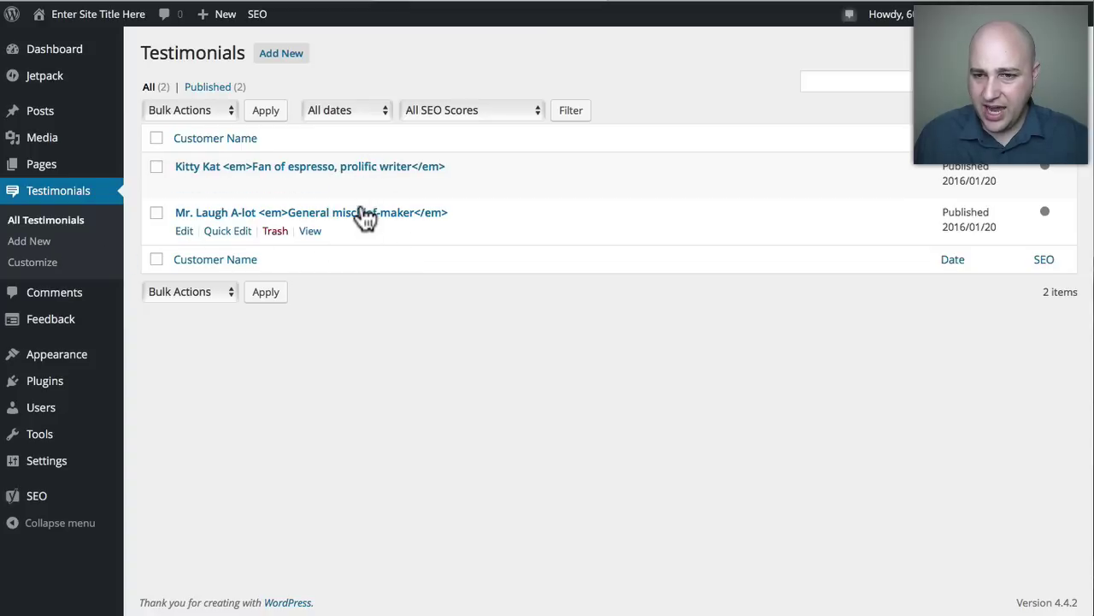
mouse_move(368, 220)
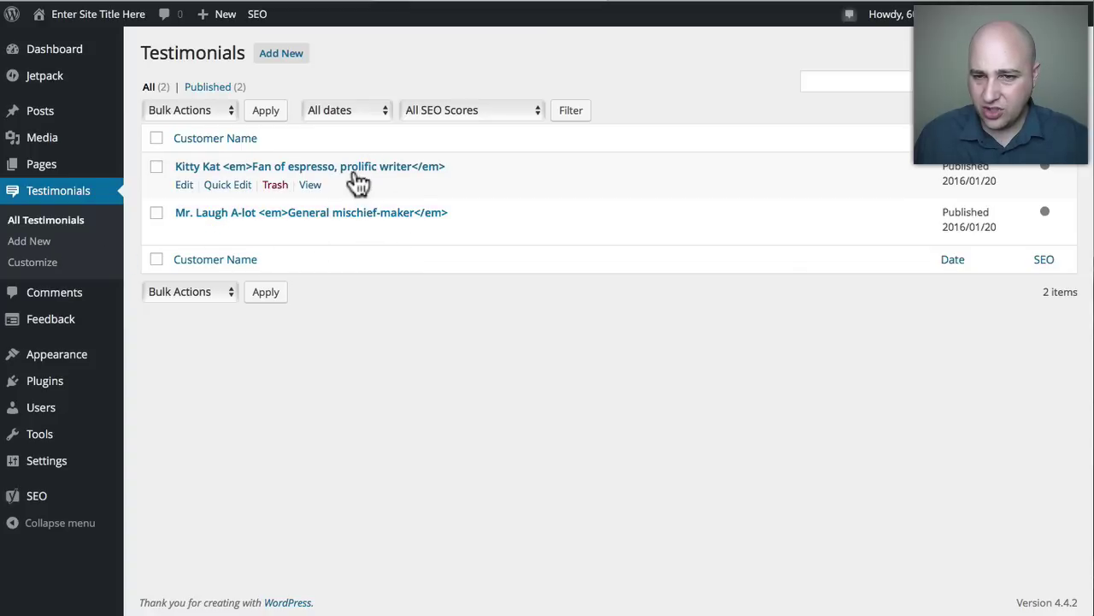
left_click(351, 169)
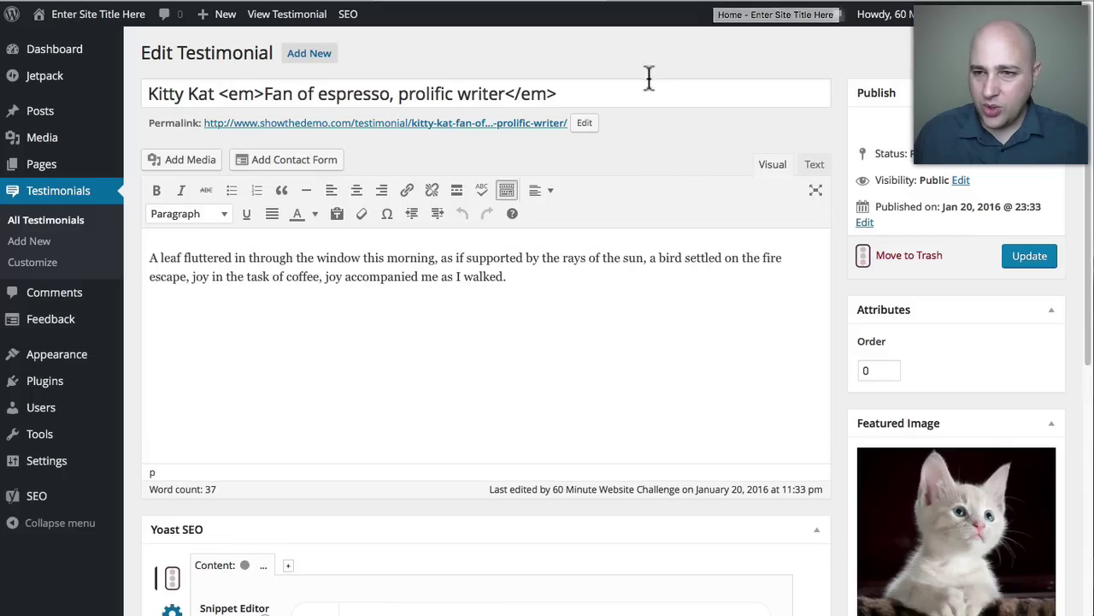
Inspect the live KITTY KAT name and 'Fan of espresso, prolific writer' tagline.
left_click(683, 2)
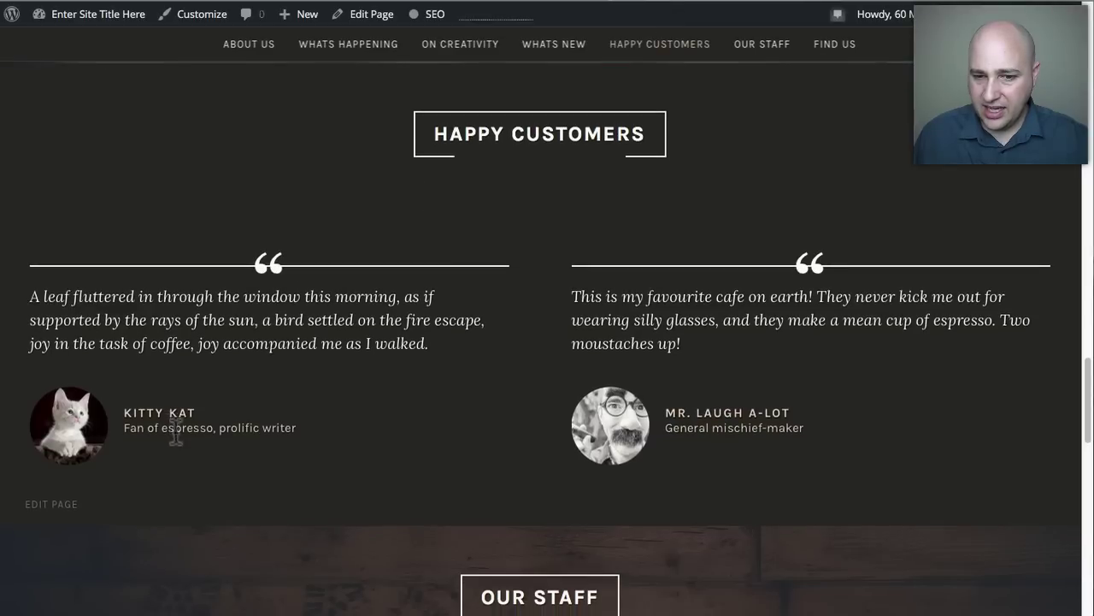
left_click_drag(124, 408, 310, 435)
left_click(218, 418)
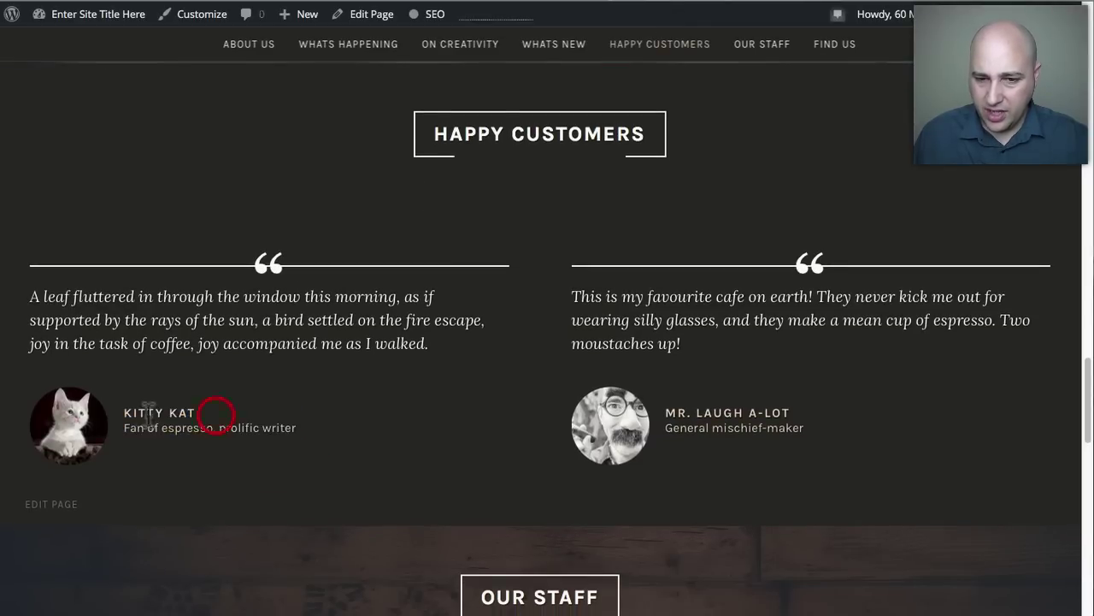
left_click_drag(123, 412, 197, 414)
left_click_drag(125, 427, 298, 427)
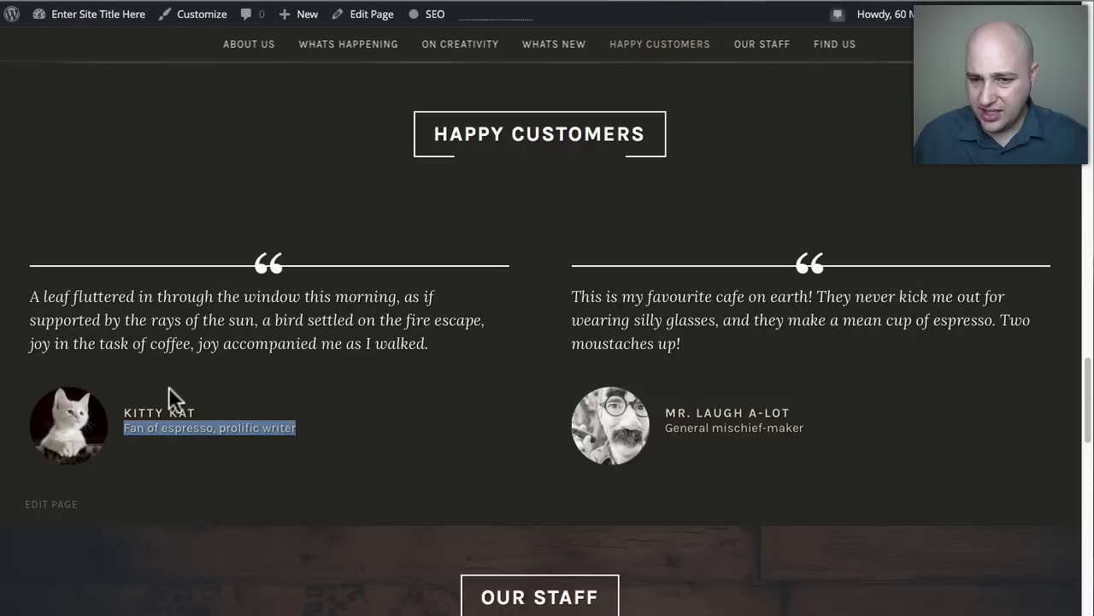
left_click_drag(186, 412, 305, 435)
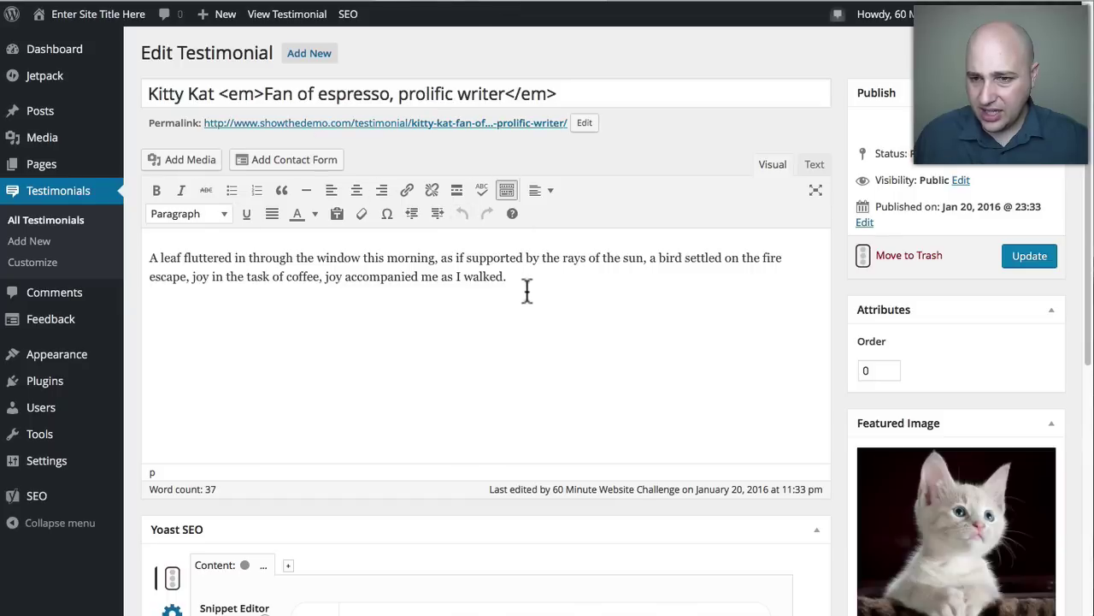
Swap the Kitty Kat testimonial's kitten featured image for the sunset silhouette photo.
left_click_drag(524, 287, 483, 231)
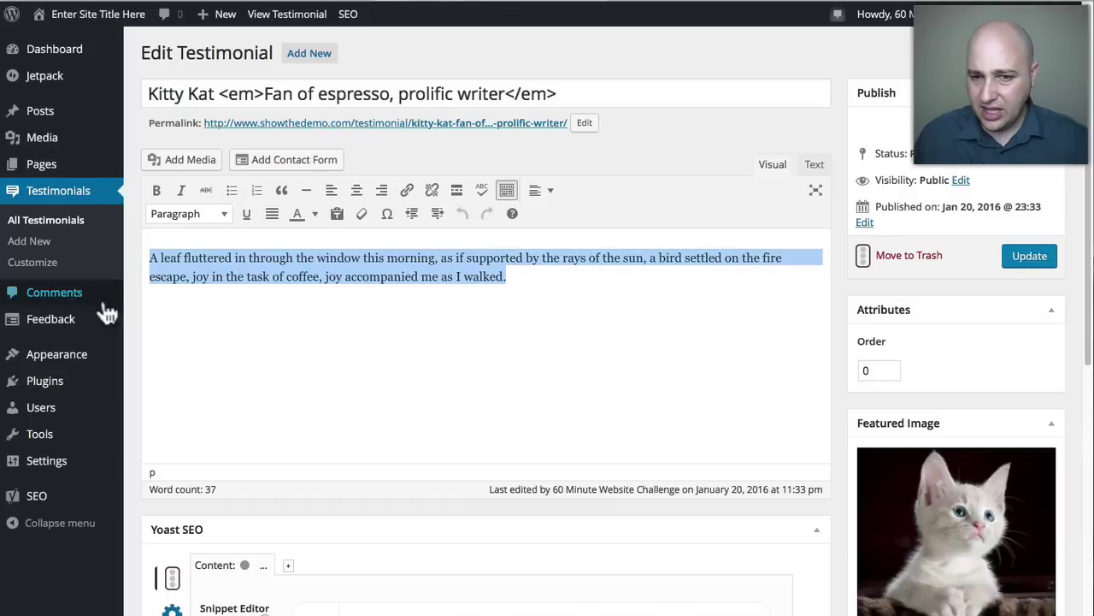
scroll(682, 304, "down", 2)
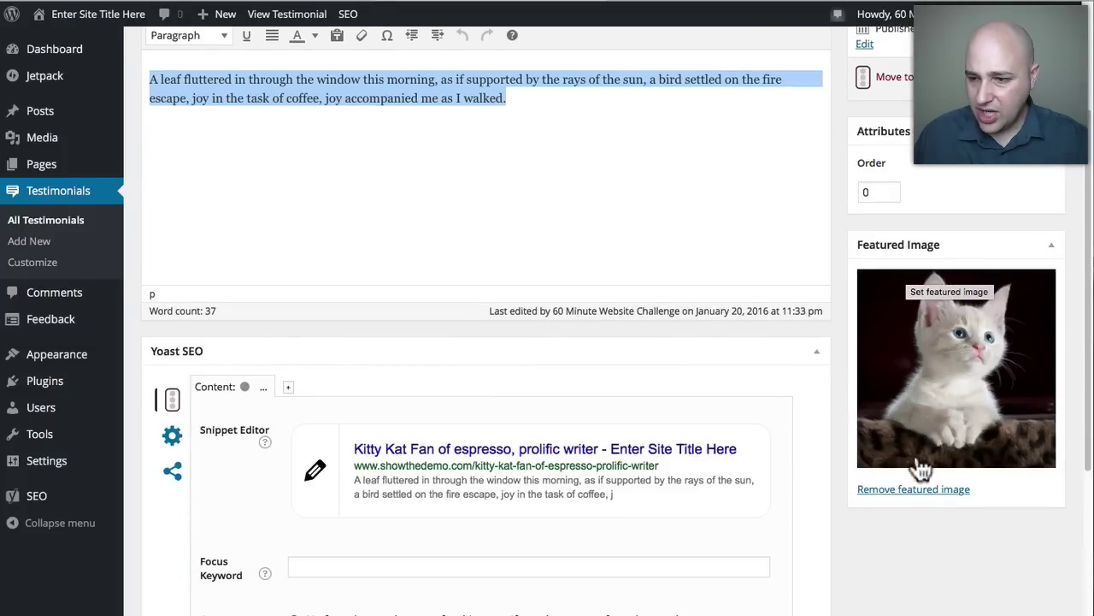
left_click(907, 491)
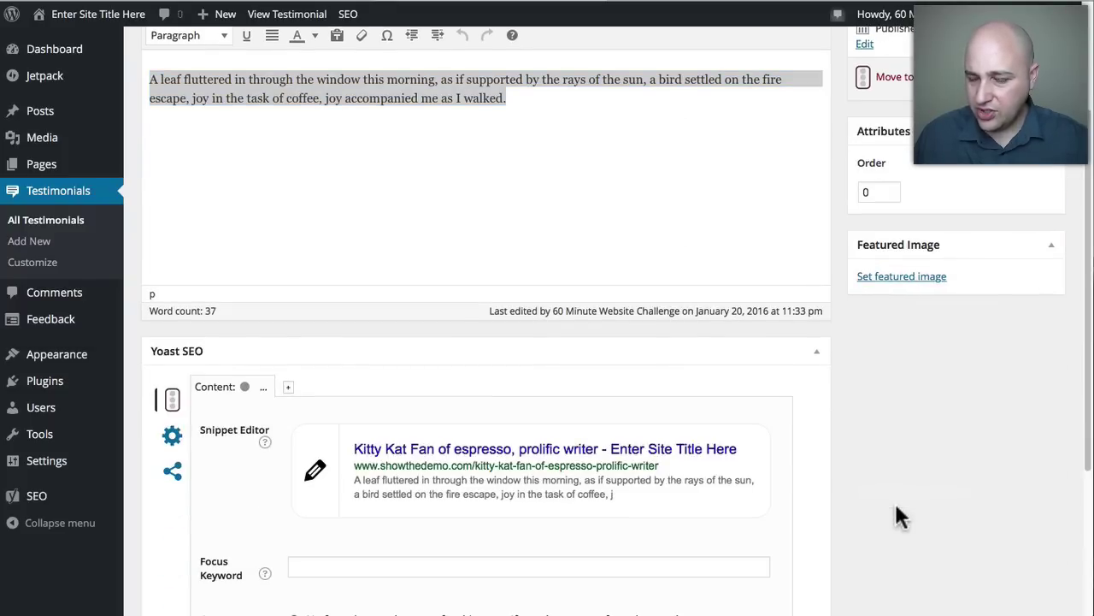
left_click(904, 277)
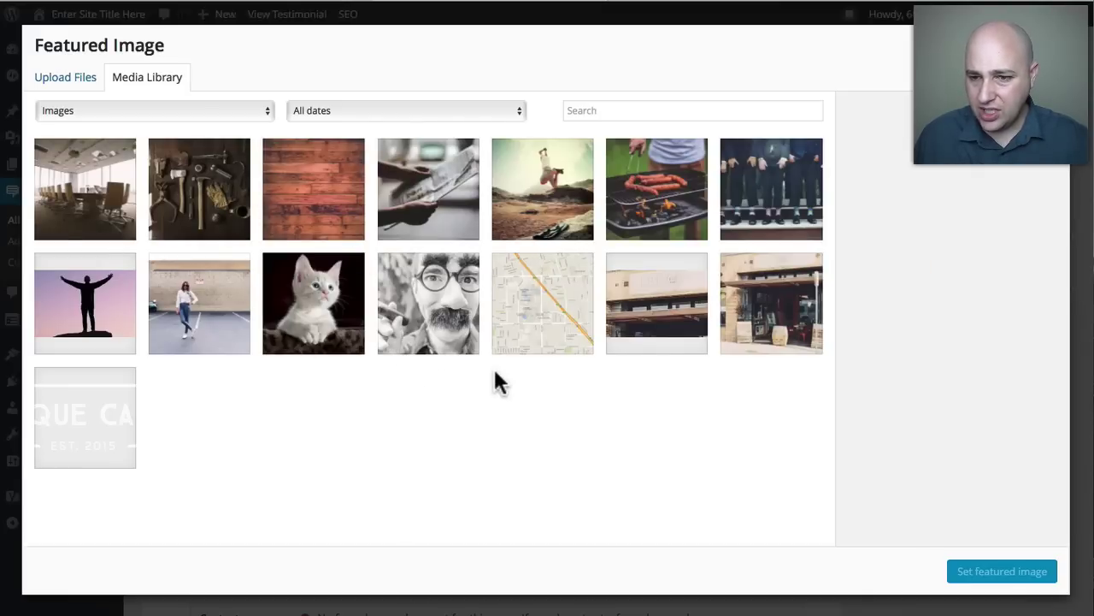
left_click(427, 409)
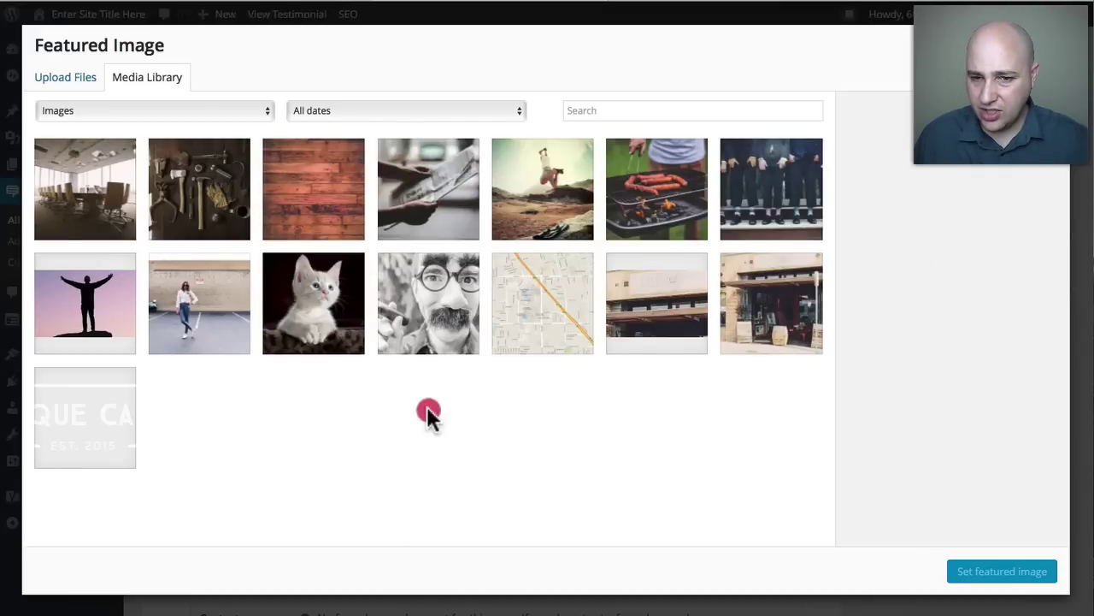
left_click(96, 312)
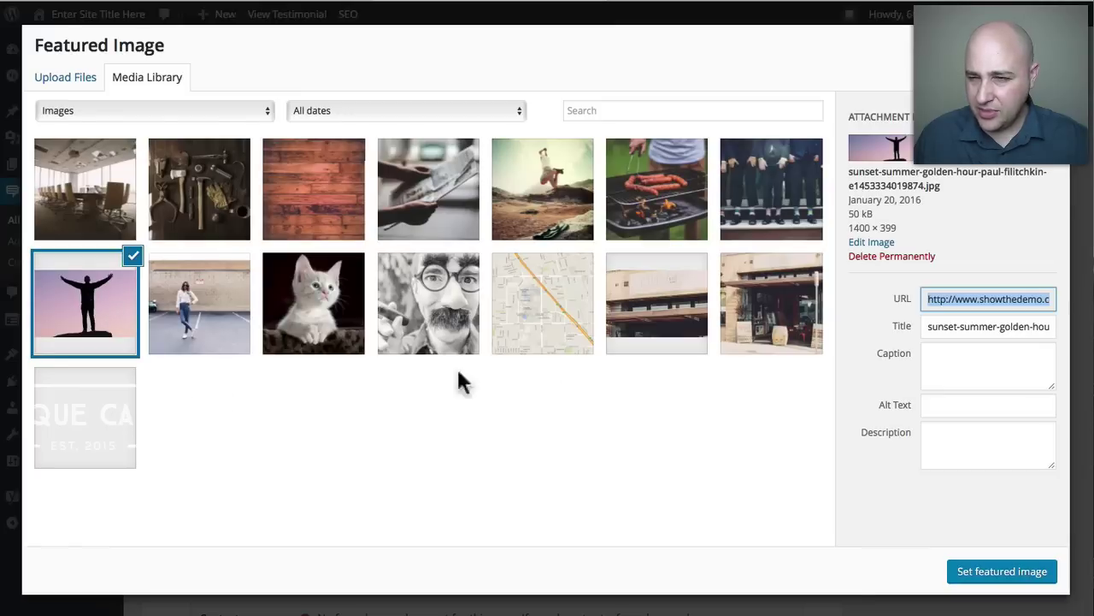
left_click(1002, 570)
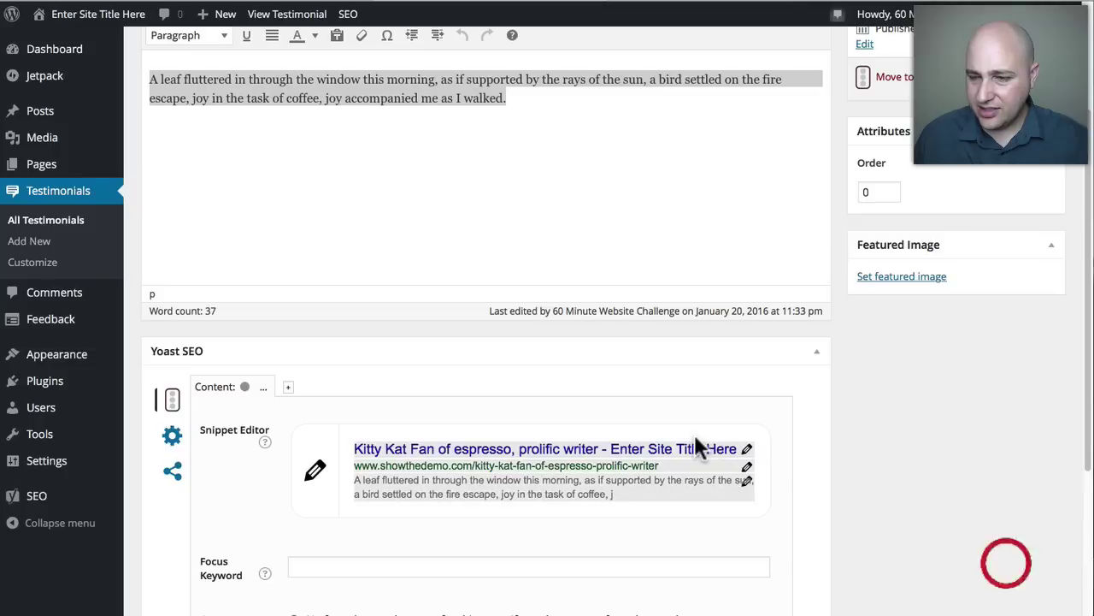
scroll(955, 386, "up", 4)
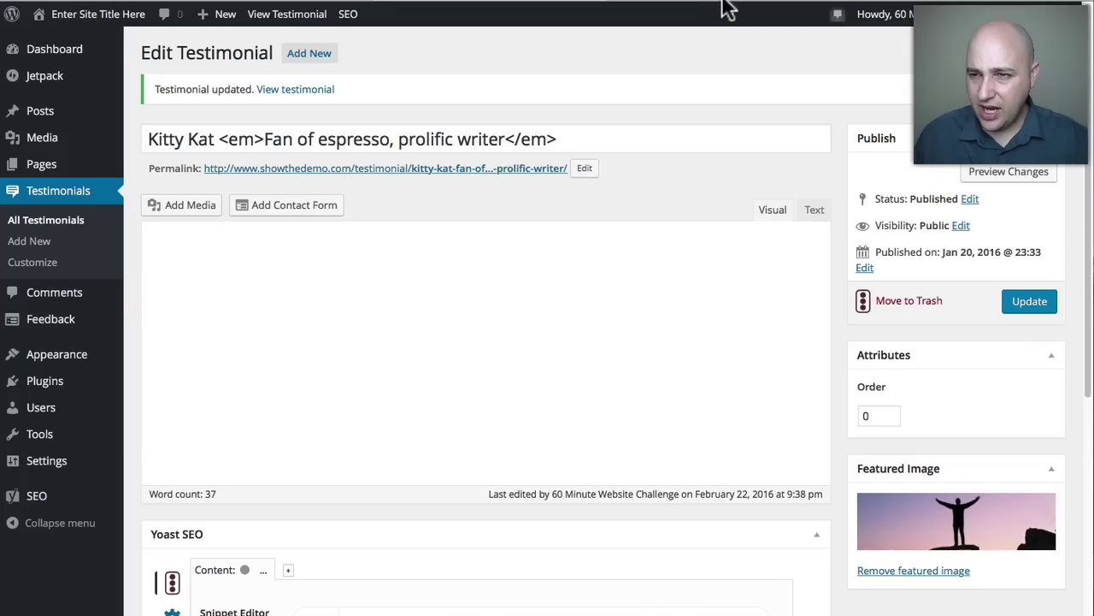
Check the live Kitty Kat testimonial's silhouette photo and scroll down to the three Our Staff profiles.
left_click(725, 6)
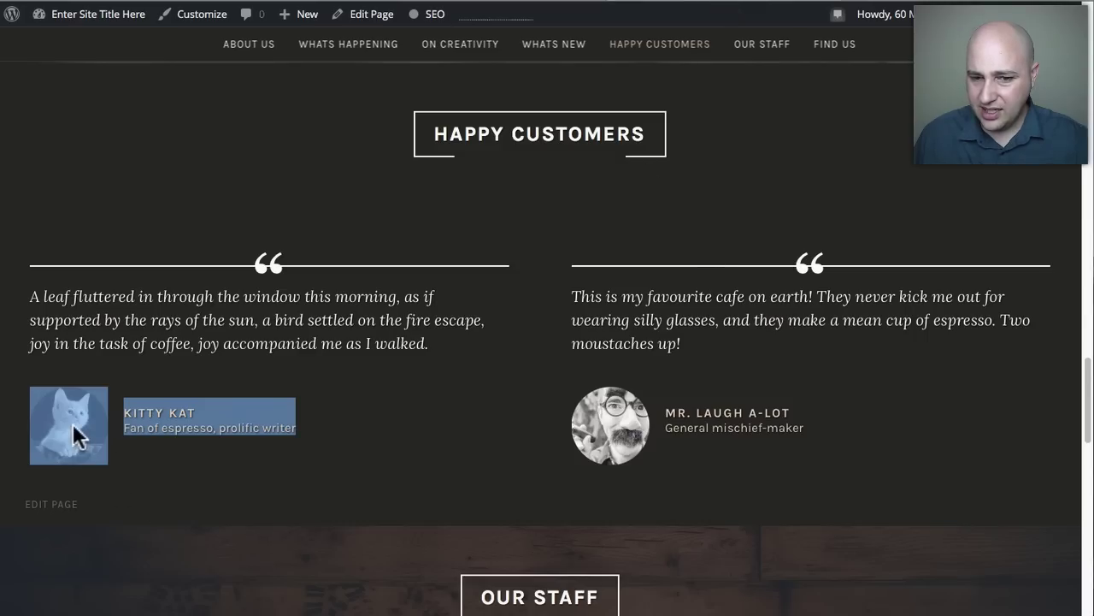
left_click(220, 337)
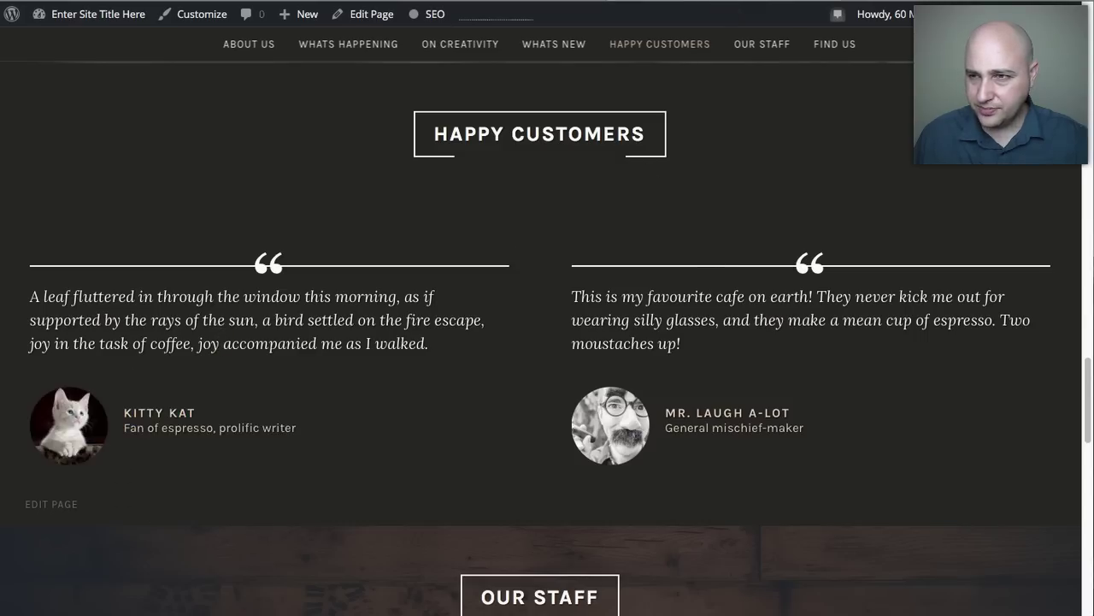
mouse_move(66, 394)
left_mouse_down()
mouse_move(89, 376)
mouse_move(82, 384)
left_mouse_up()
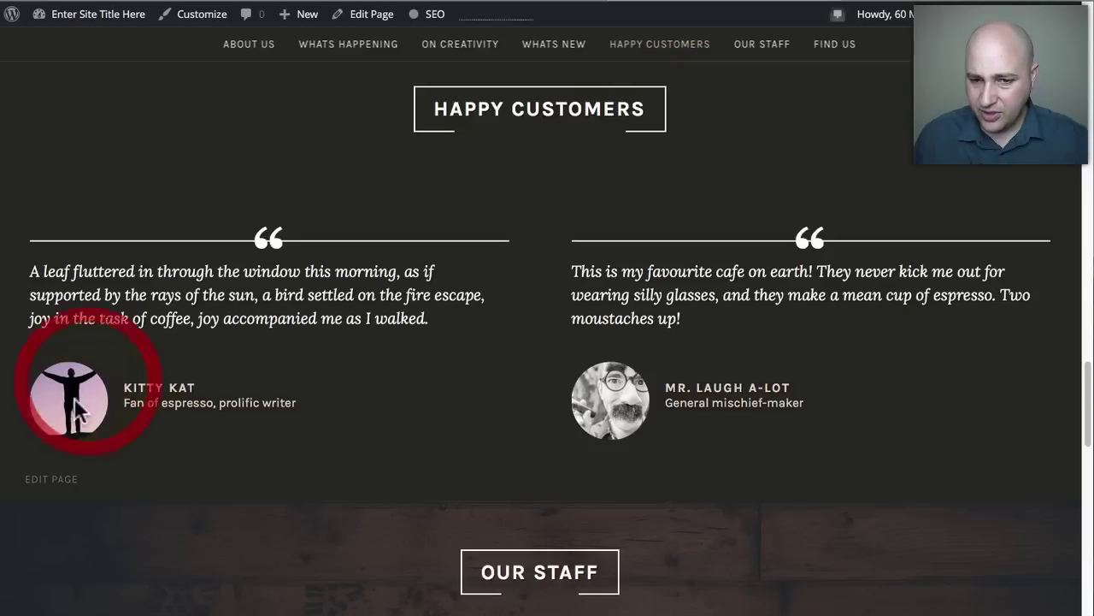
left_click(541, 4)
left_click(731, 7)
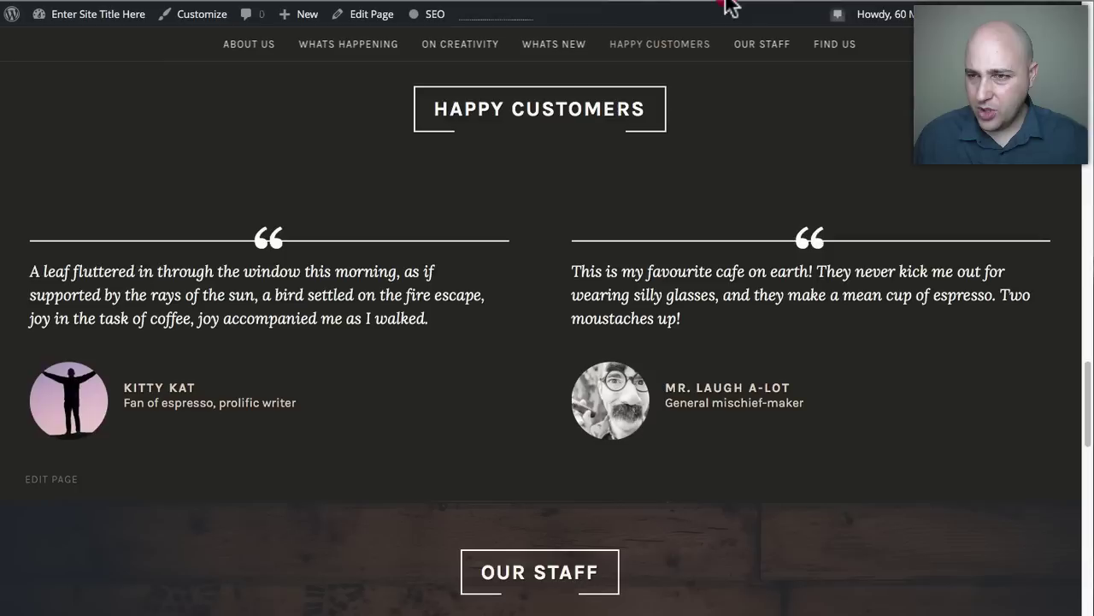
scroll(392, 370, "down", 5)
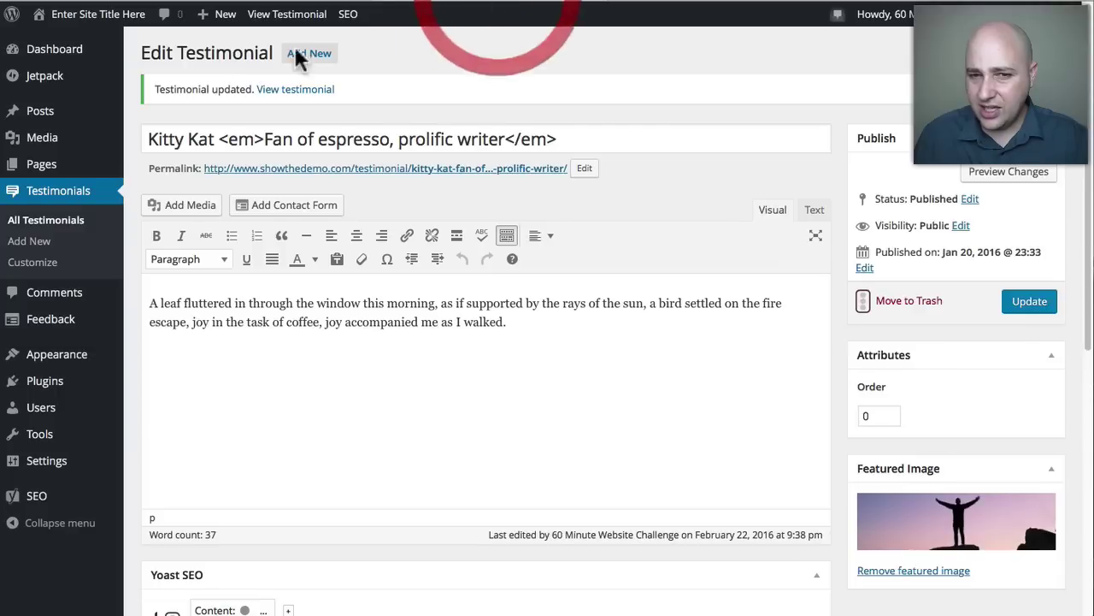
left_click(34, 164)
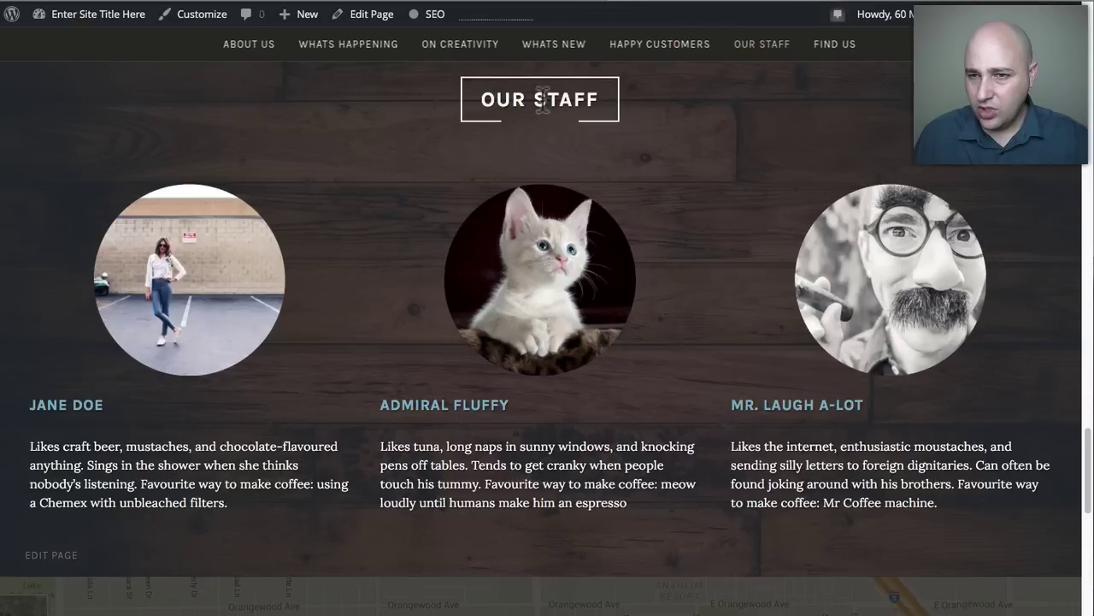
left_click(489, 4)
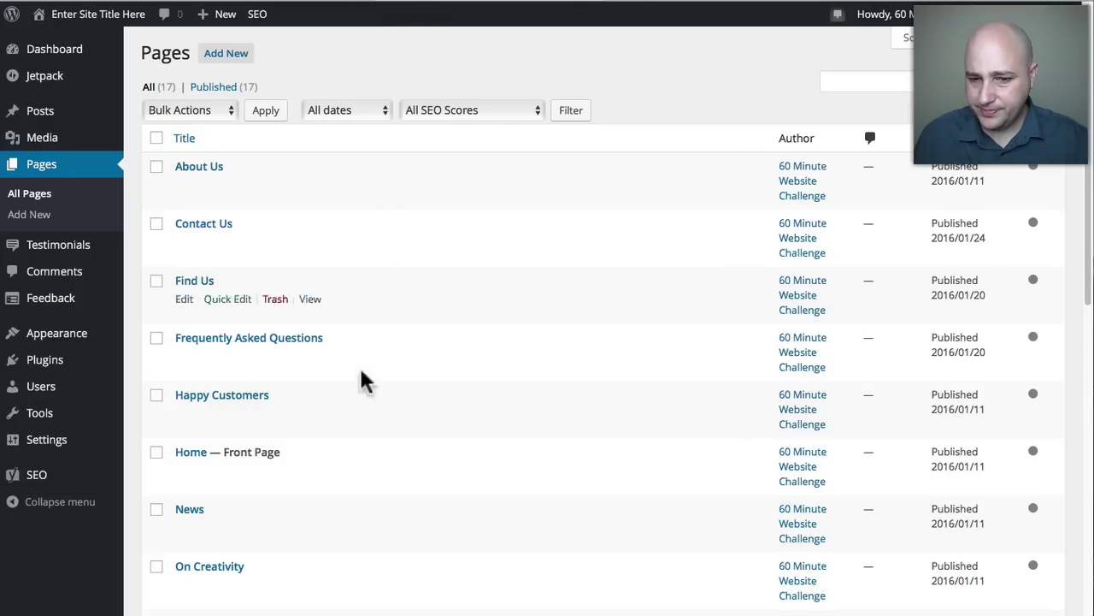
scroll(352, 396, "down", 5)
scroll(357, 398, "down", 2)
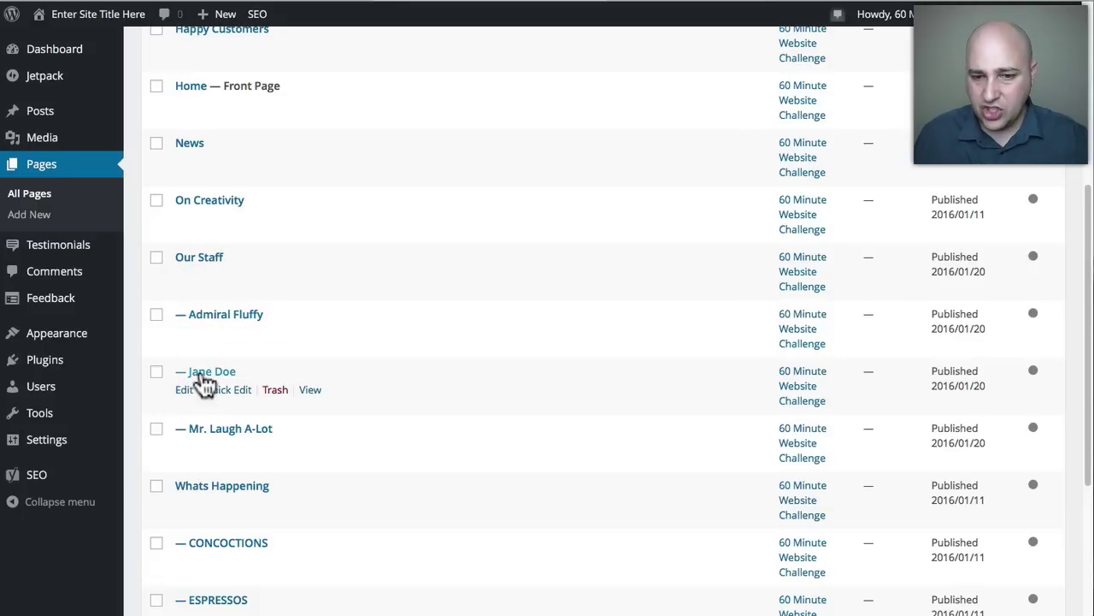
left_click(221, 315)
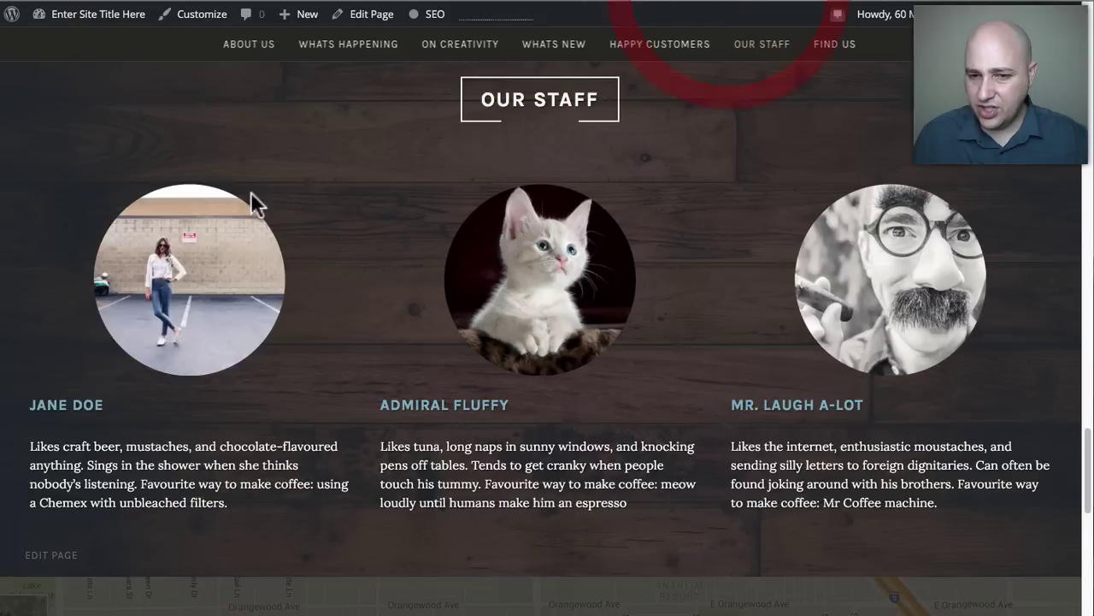
left_click_drag(411, 403, 640, 508)
left_click(640, 508)
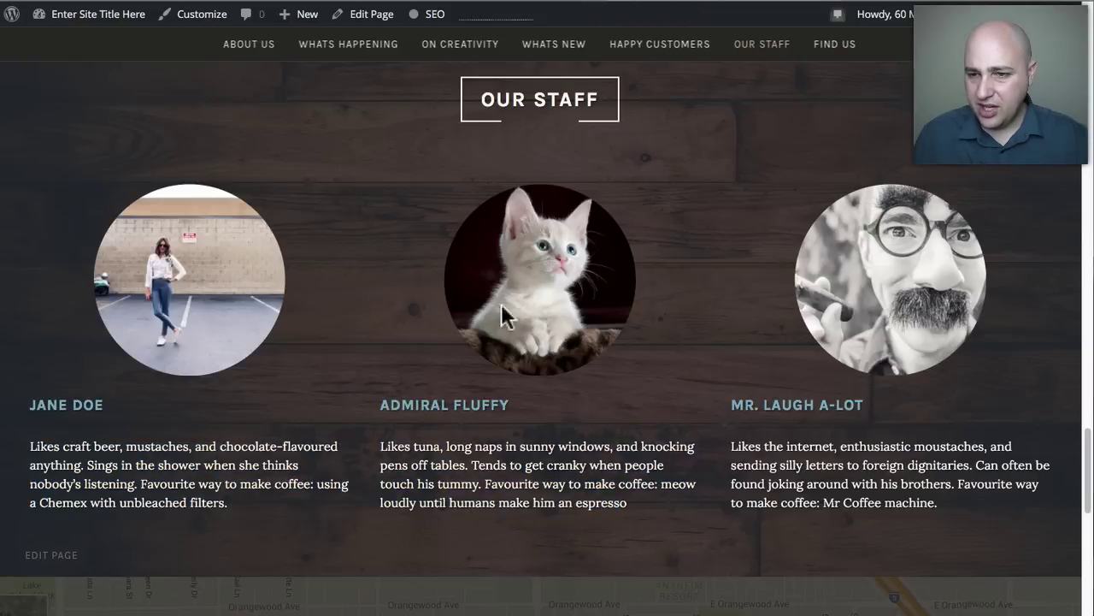
left_click_drag(373, 408, 520, 415)
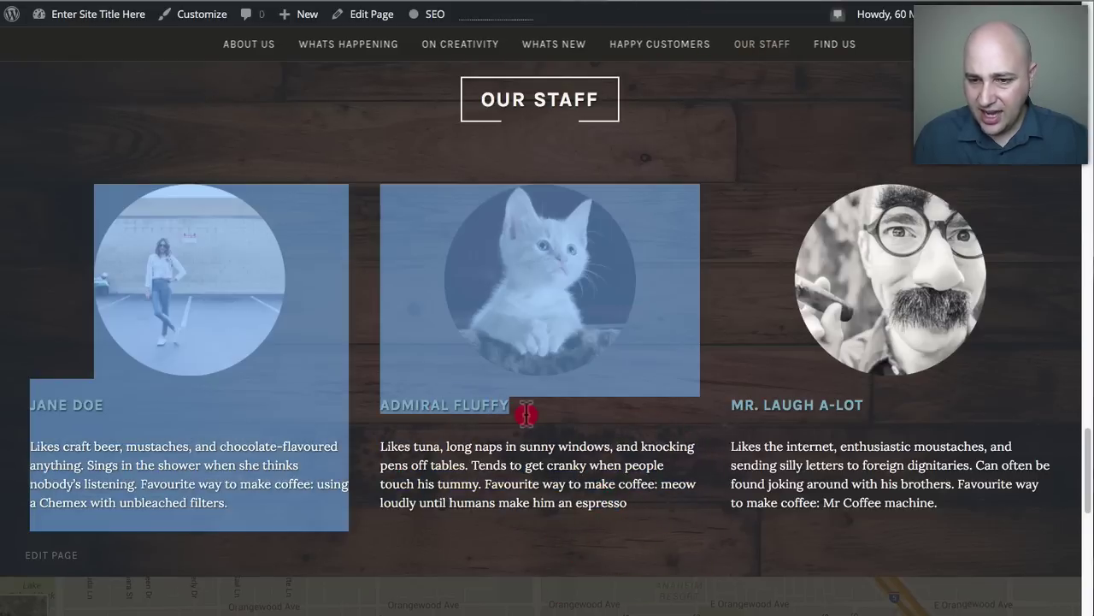
left_click(513, 435)
left_click_drag(629, 502, 379, 445)
left_click(379, 445)
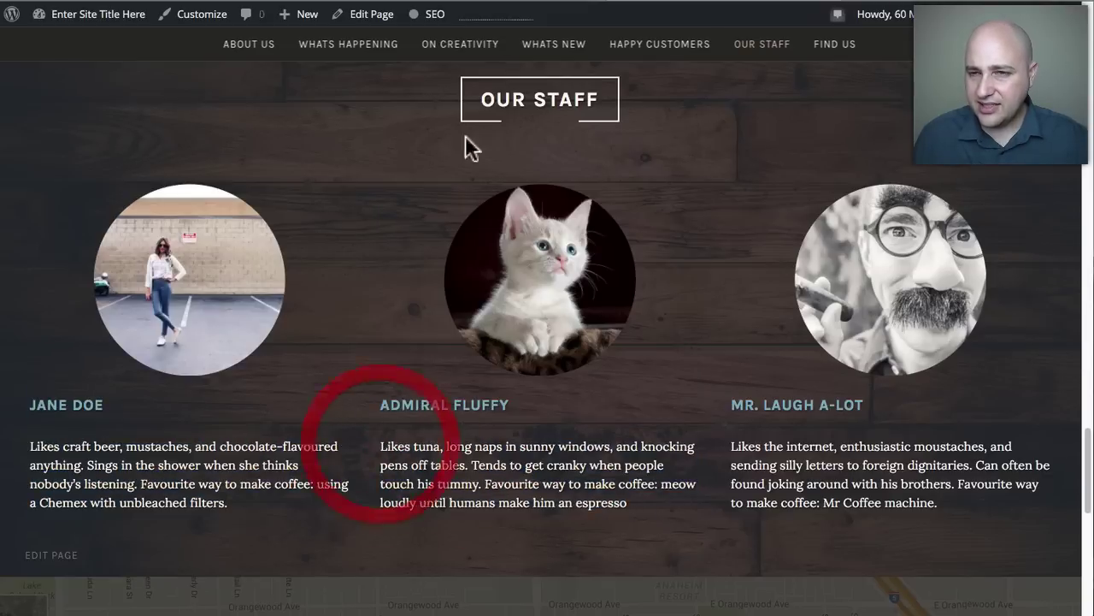
left_click(499, 1)
left_click_drag(294, 94, 127, 95)
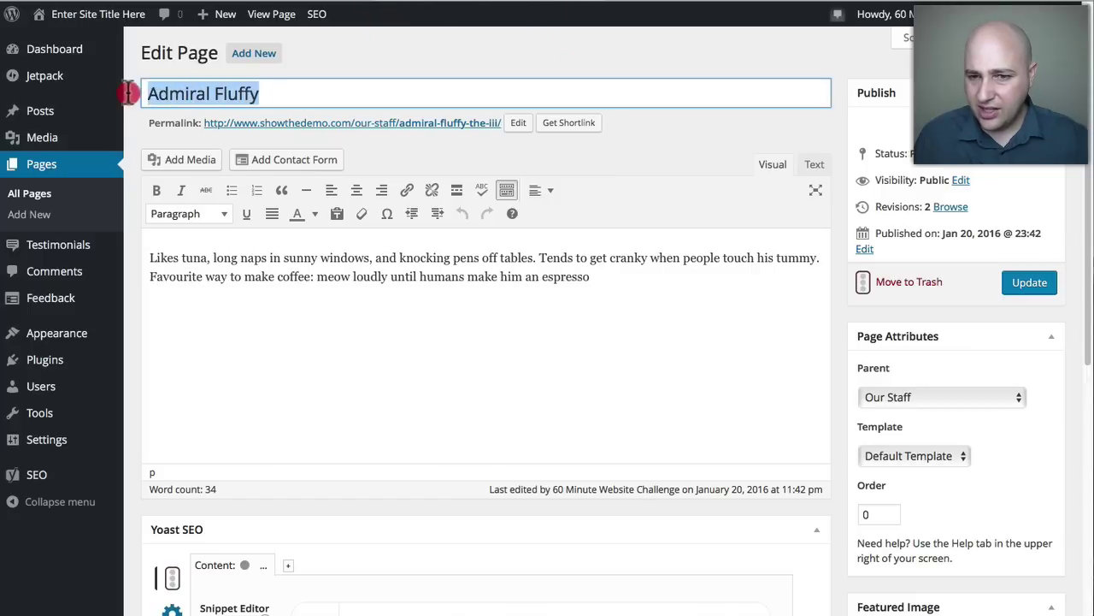
left_click_drag(599, 278, 150, 256)
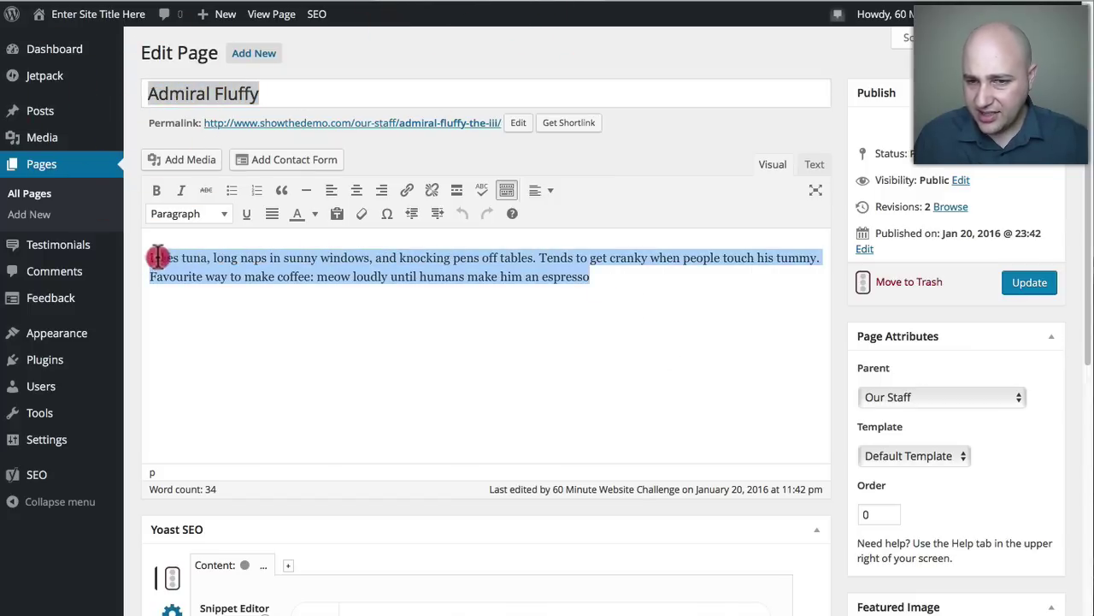
scroll(821, 445, "down", 3)
scroll(872, 436, "down", 1)
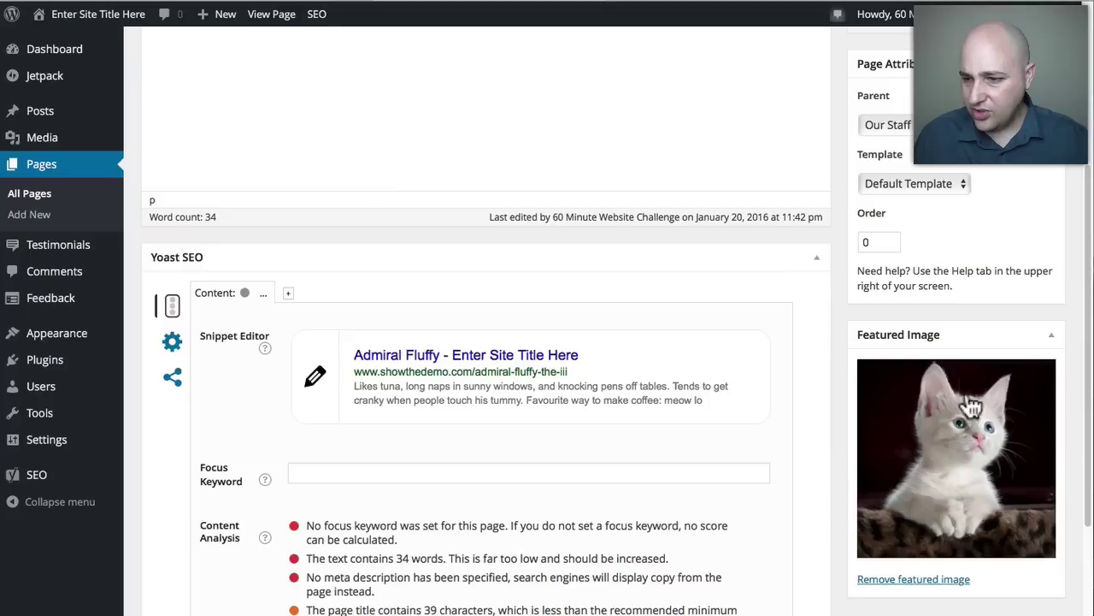
scroll(795, 393, "up", 4)
left_click(738, 1)
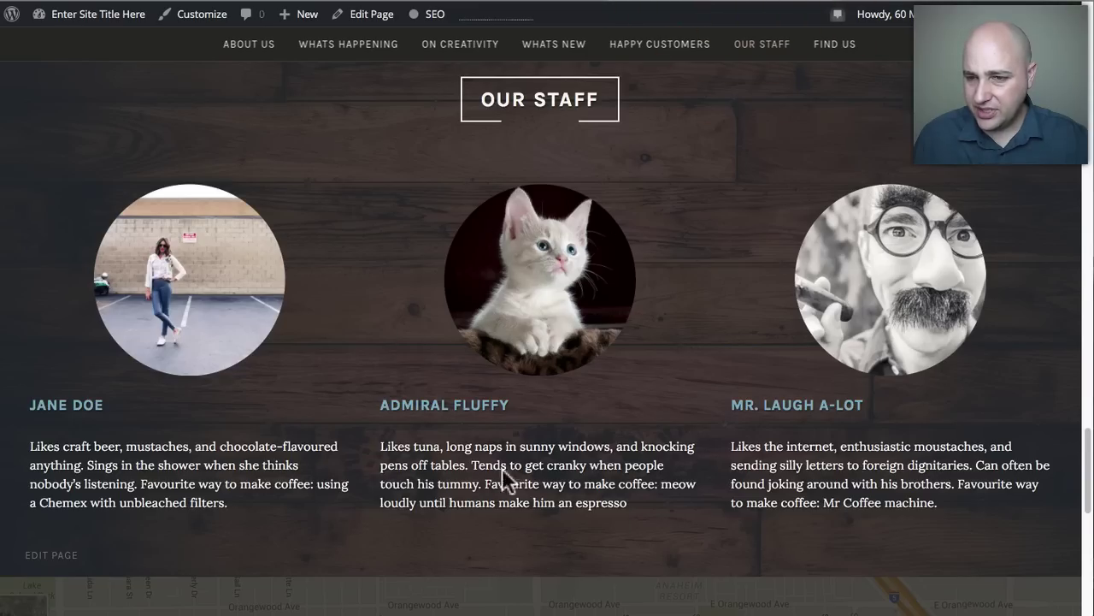
Scroll past the live map and contact section, then bring up the admin All Pages list.
scroll(533, 453, "down", 2)
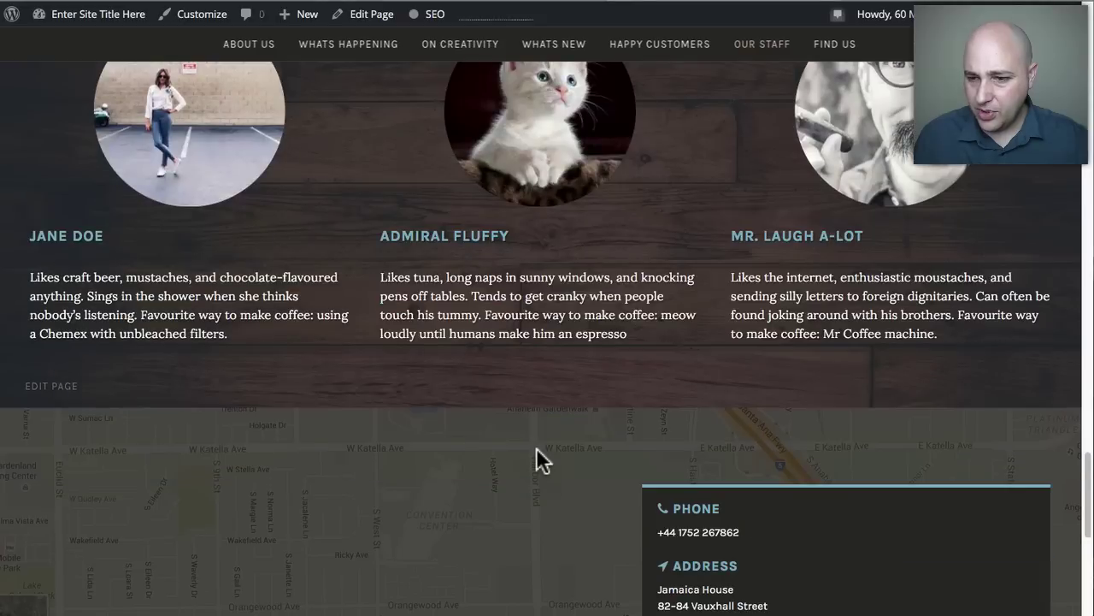
scroll(536, 447, "down", 2)
scroll(536, 447, "down", 3)
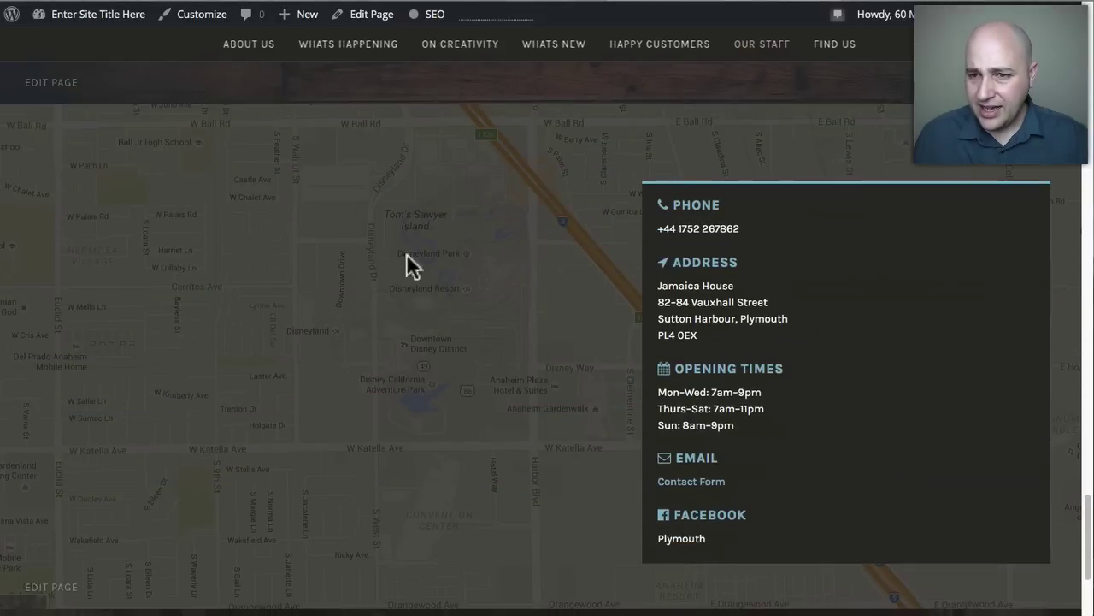
scroll(332, 301, "down", 1)
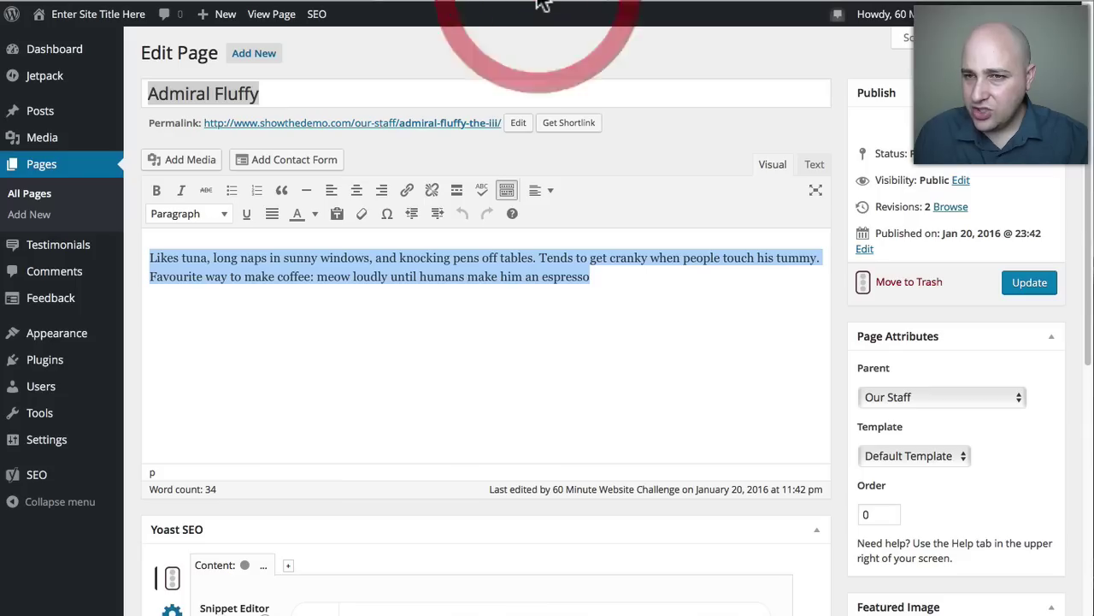
left_click(29, 197)
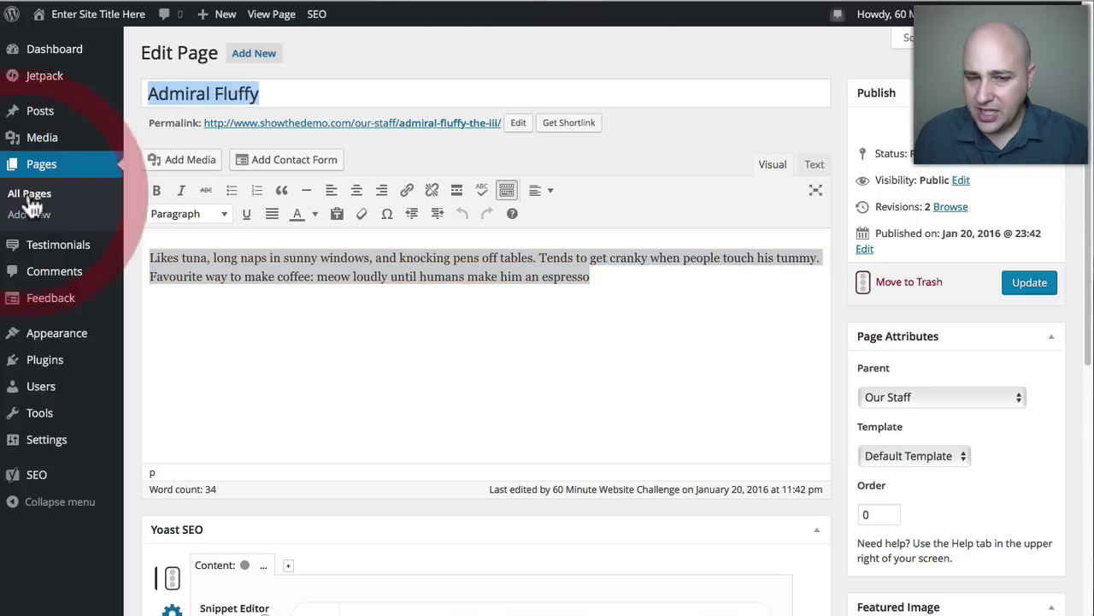
scroll(513, 286, "down", 2)
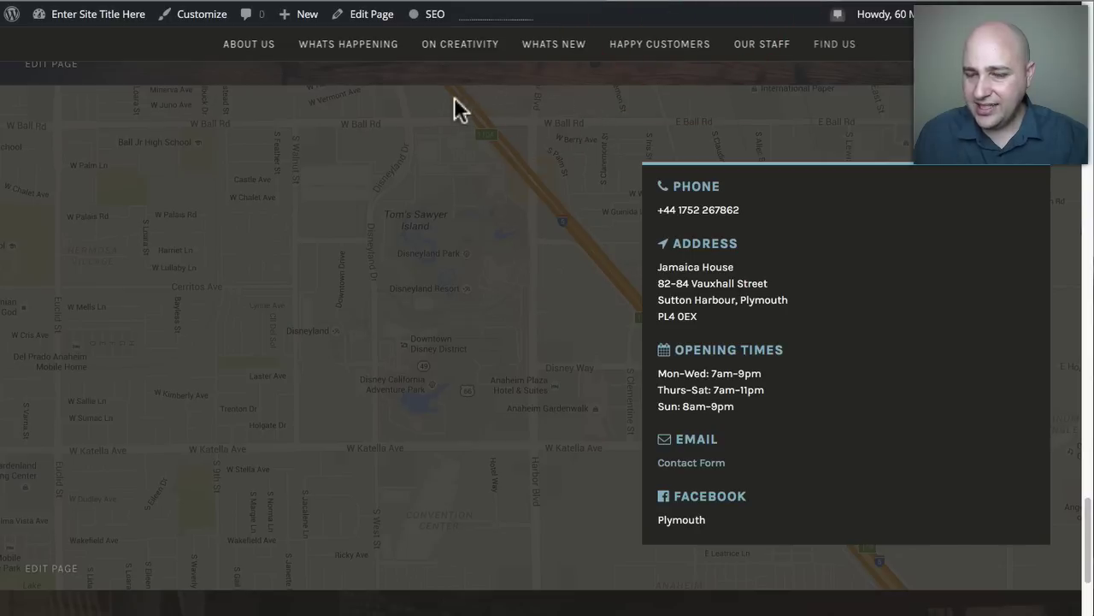
scroll(496, 188, "up", 5)
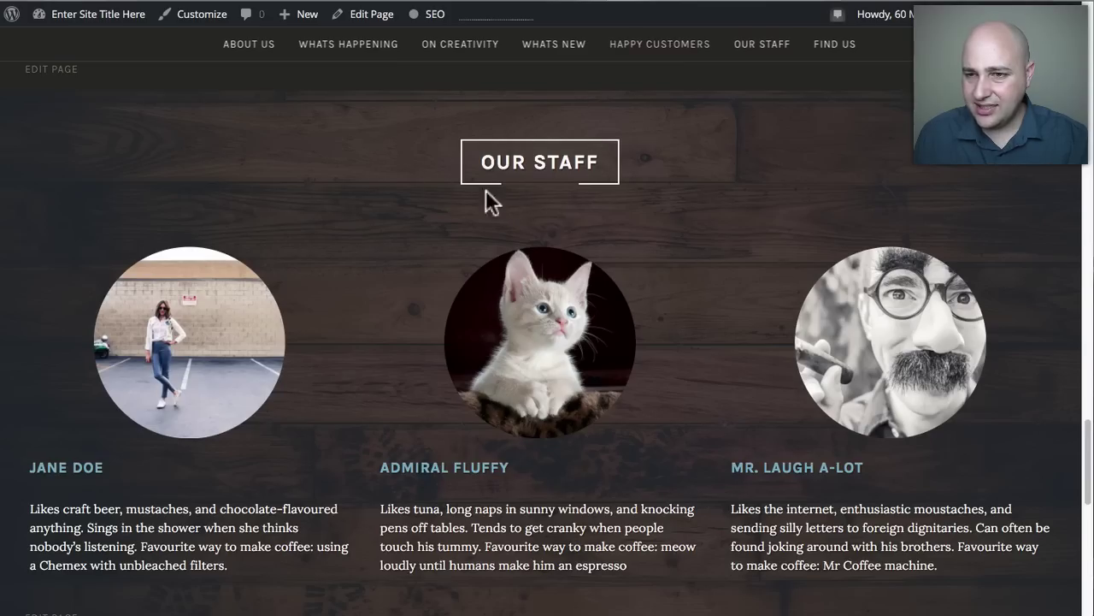
scroll(513, 218, "down", 5)
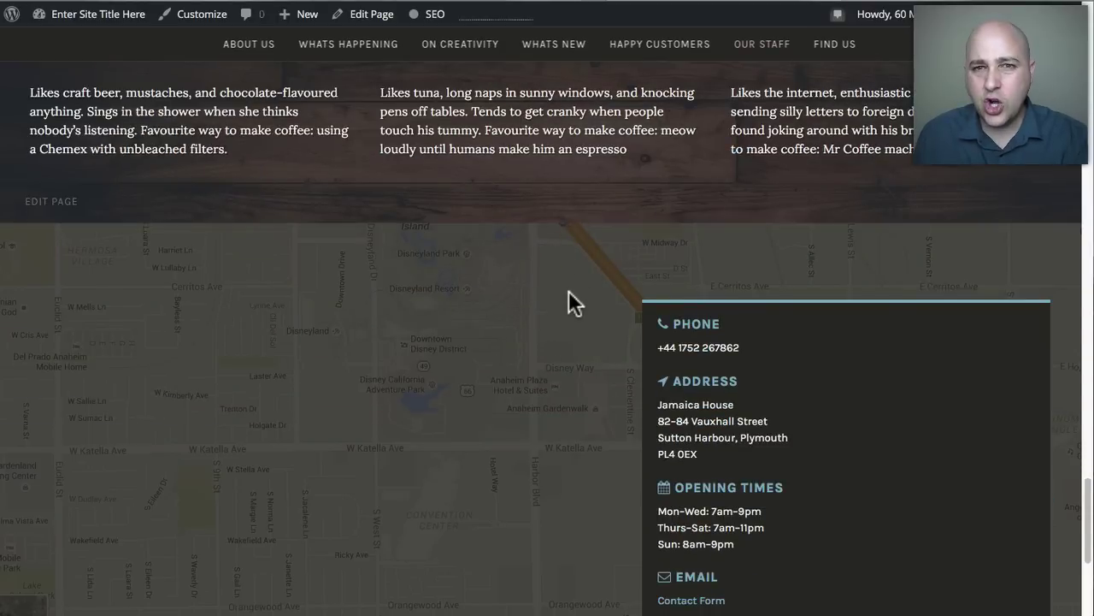
scroll(484, 216, "down", 1)
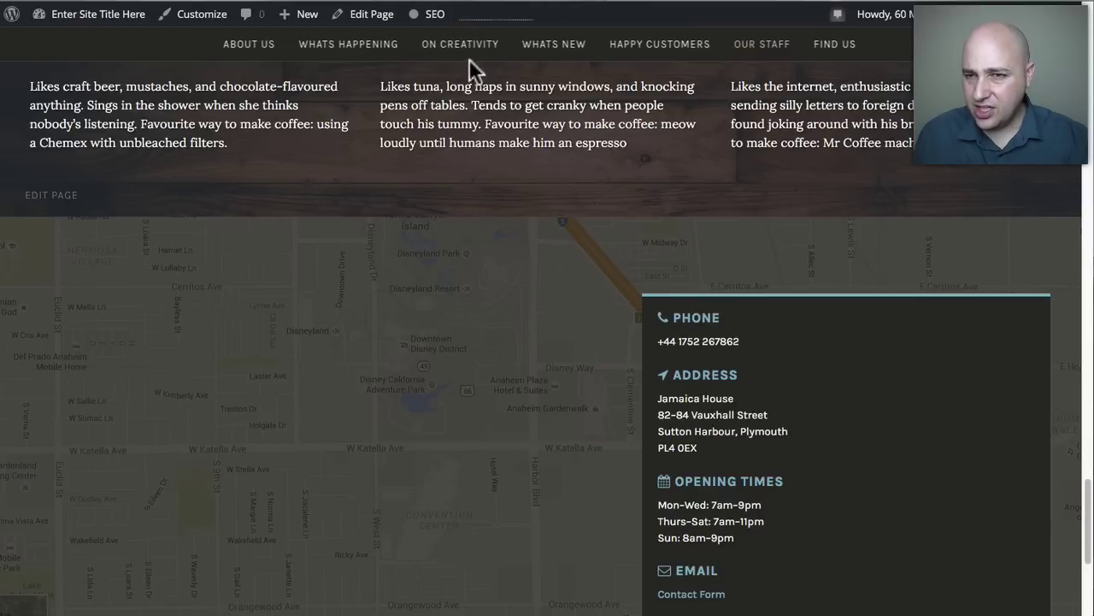
left_click(459, 7)
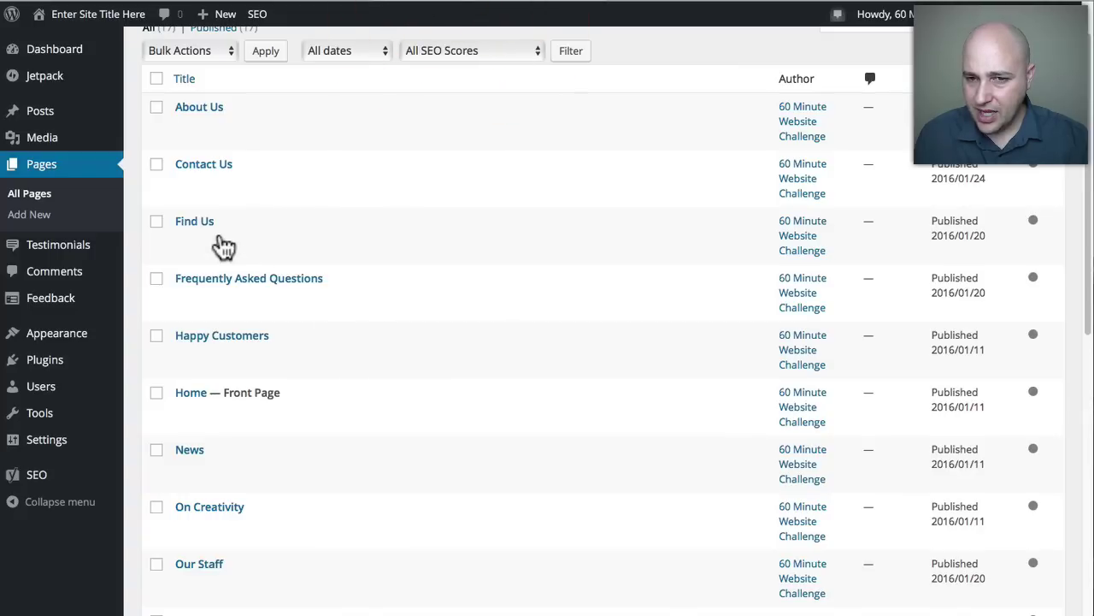
Open Find Us for editing and compare its phone, address and hours with the live contact panel.
scroll(200, 232, "down", 1)
left_click(201, 218)
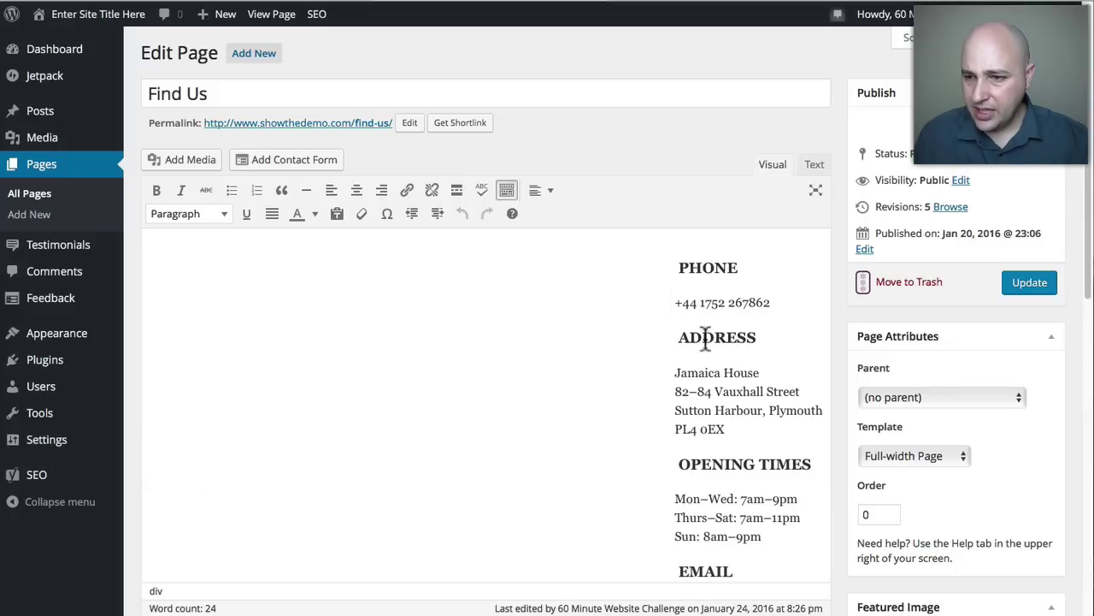
scroll(697, 484, "down", 5)
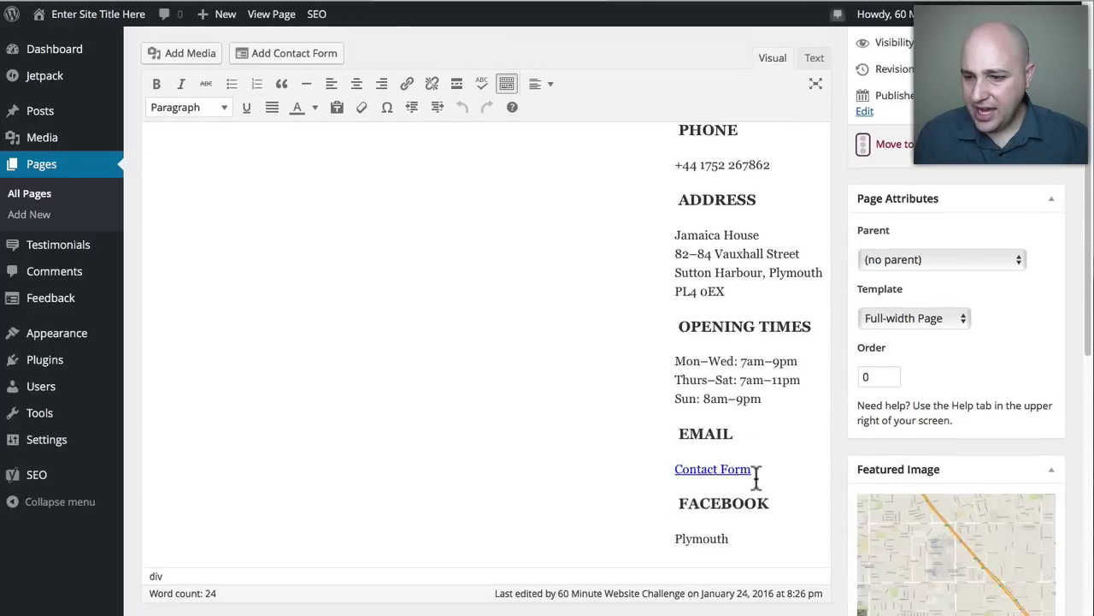
left_click(703, 1)
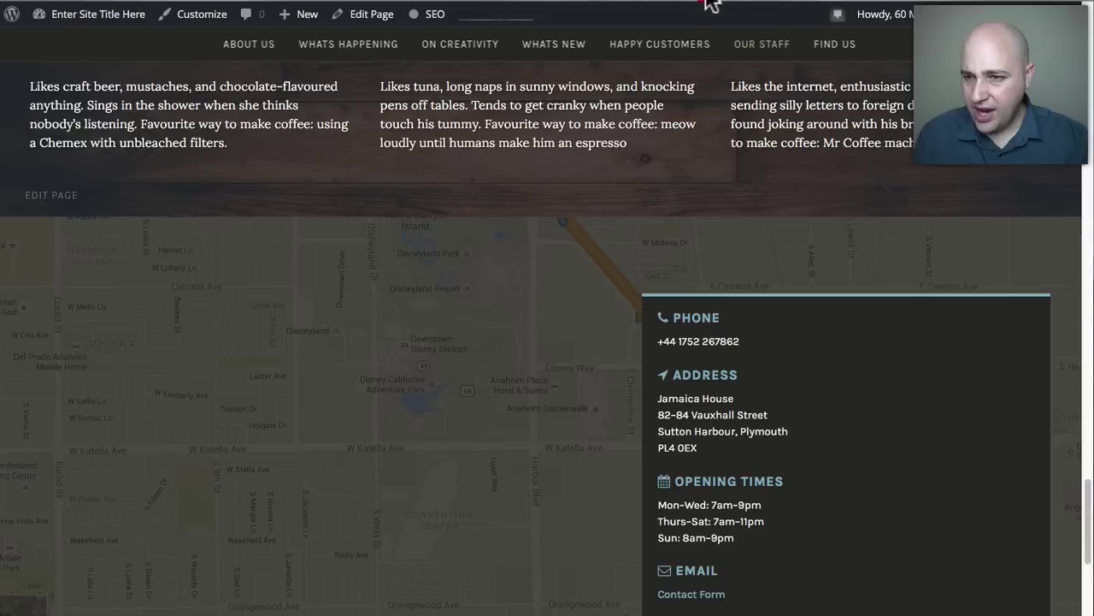
left_click(517, 5)
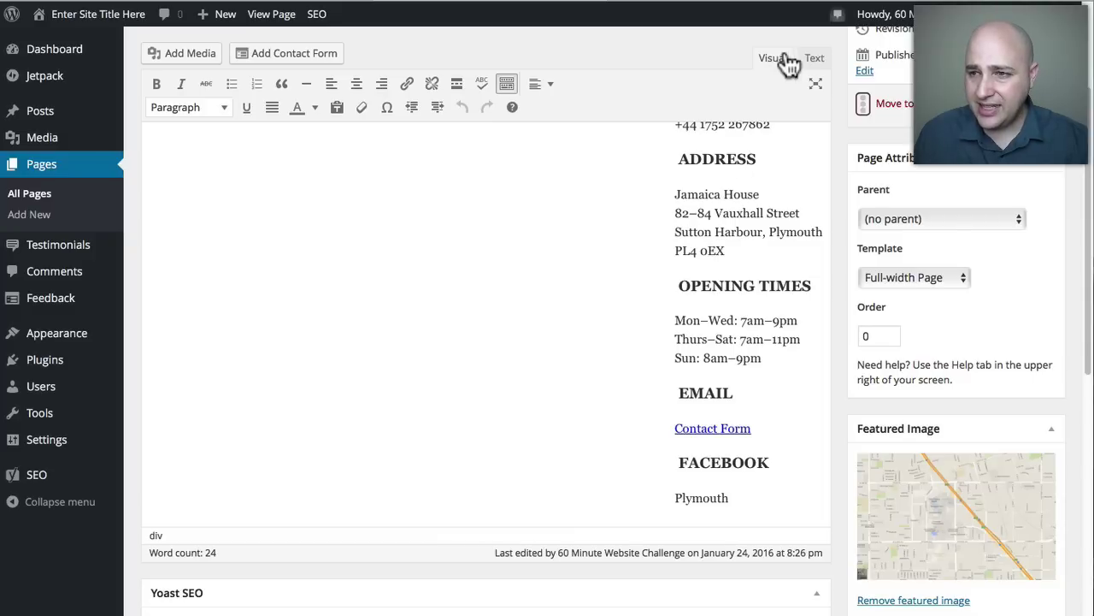
Switch Find Us to the Text editor and check the phone and opening-hours markup against the live site.
left_click(815, 60)
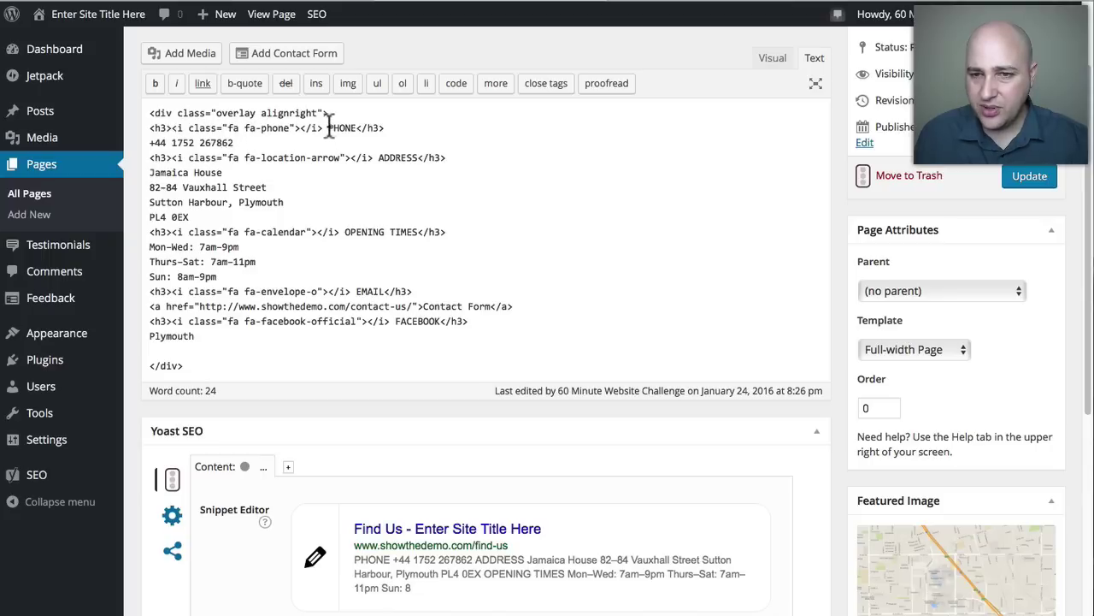
left_click_drag(327, 128, 355, 128)
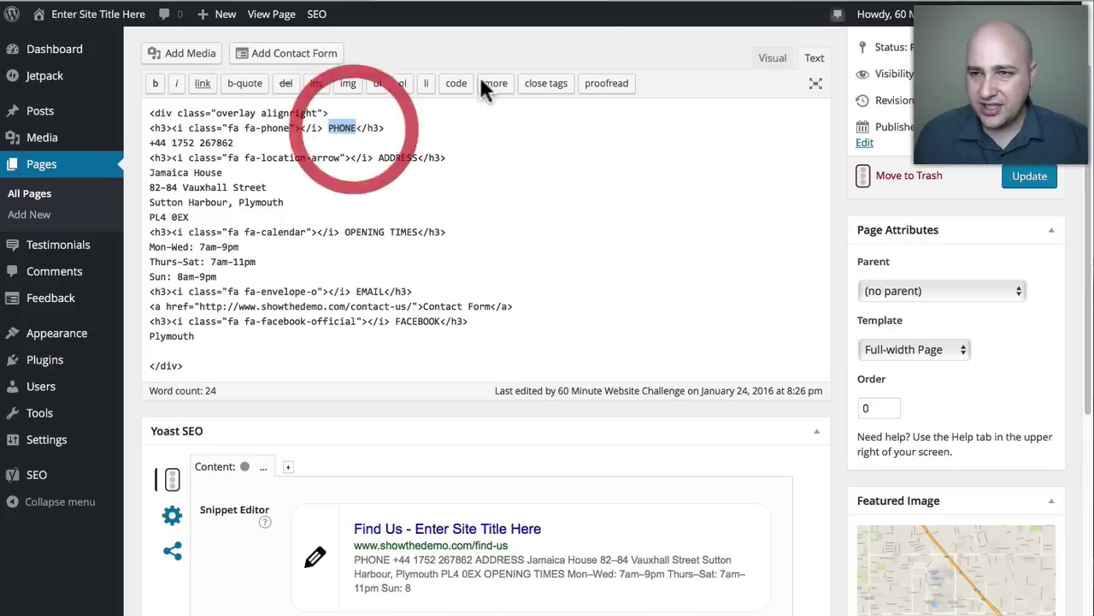
left_click(679, 1)
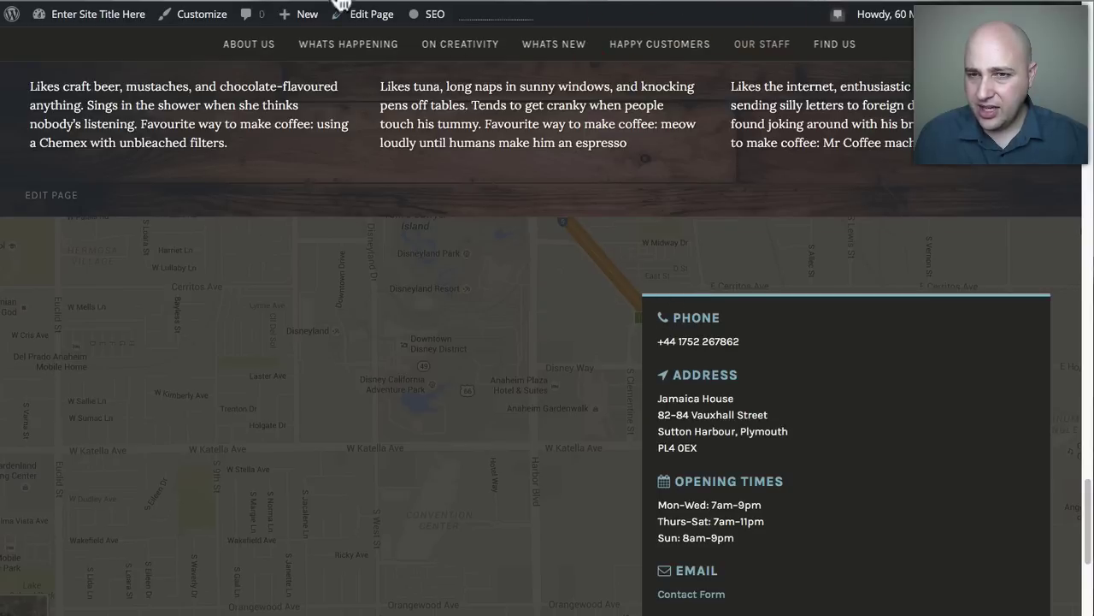
left_click(440, 3)
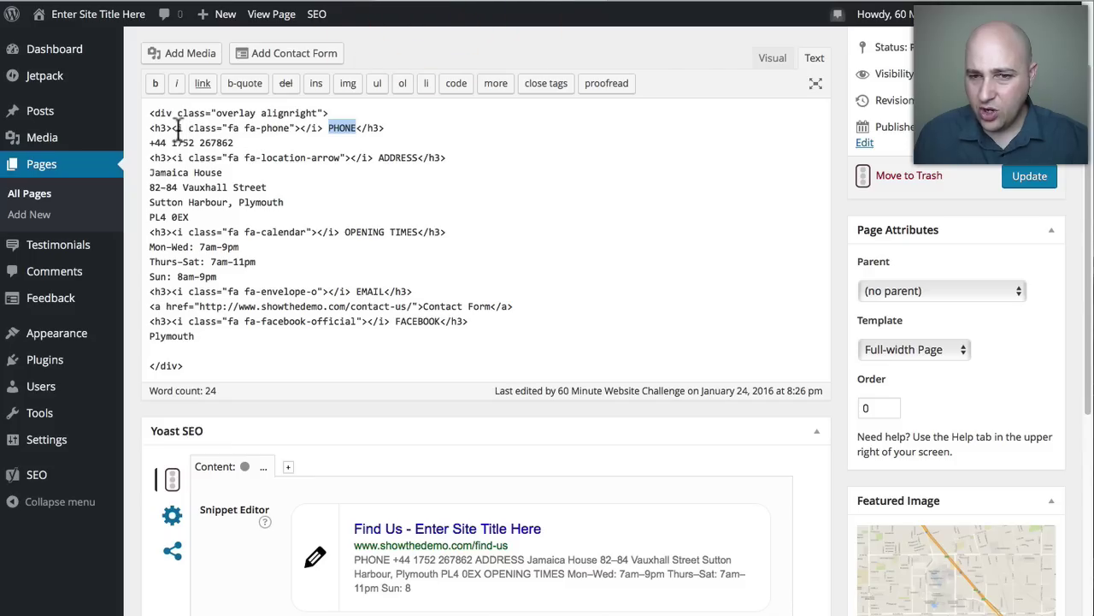
left_click_drag(177, 128, 295, 128)
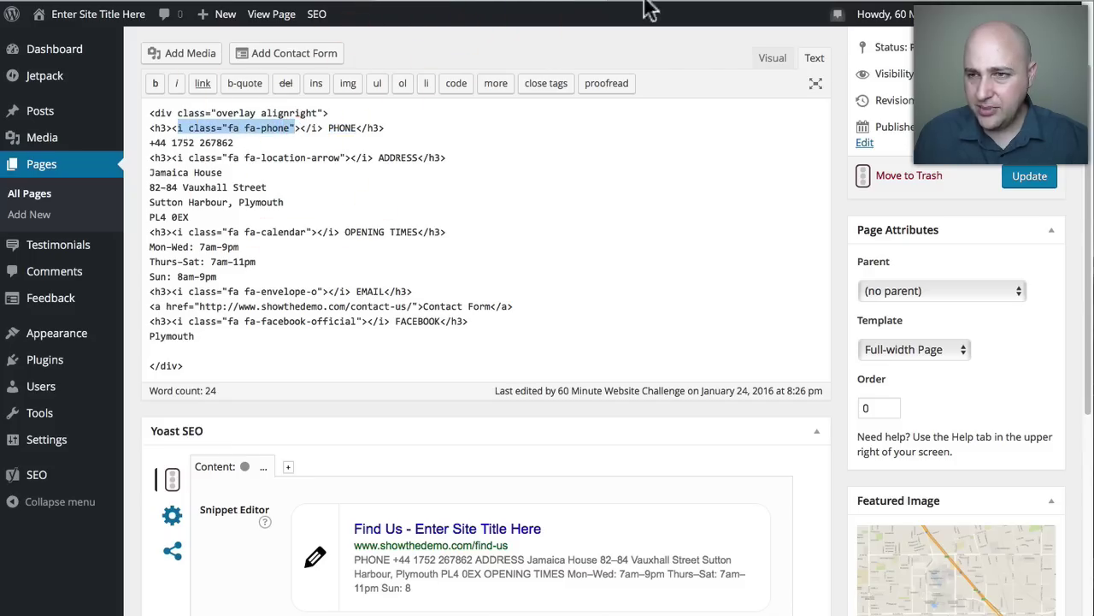
left_click(674, 3)
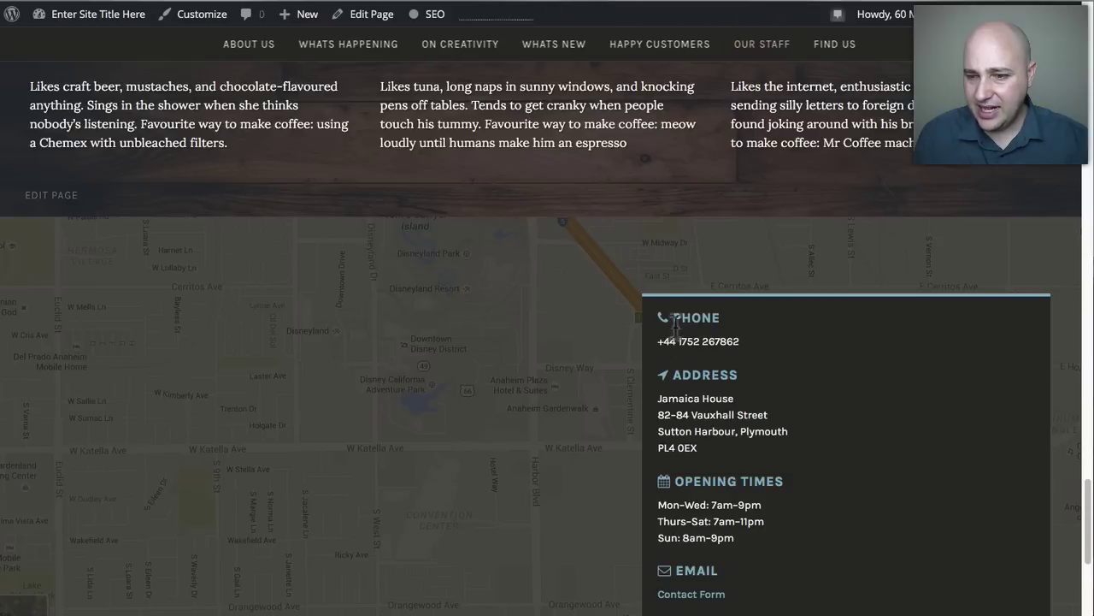
left_click(497, 3)
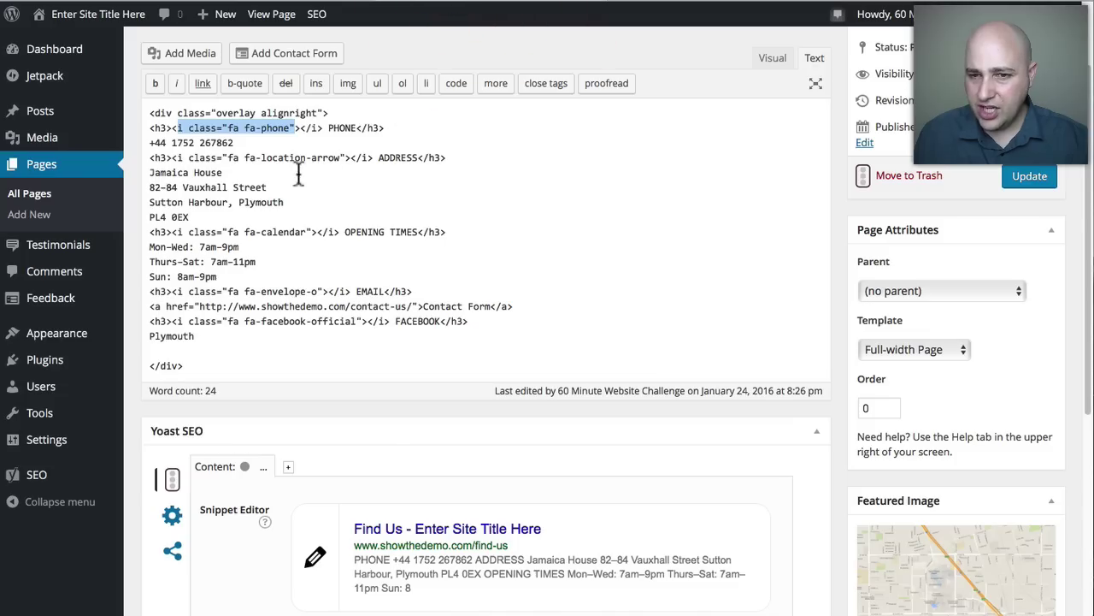
left_click_drag(235, 143, 198, 214)
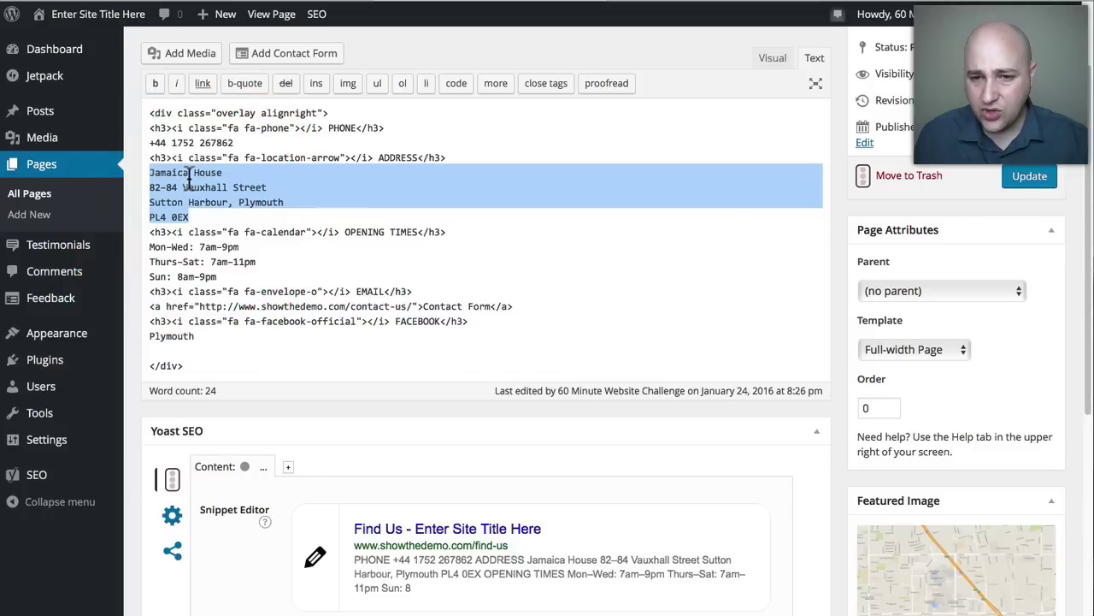
left_click_drag(150, 246, 342, 250)
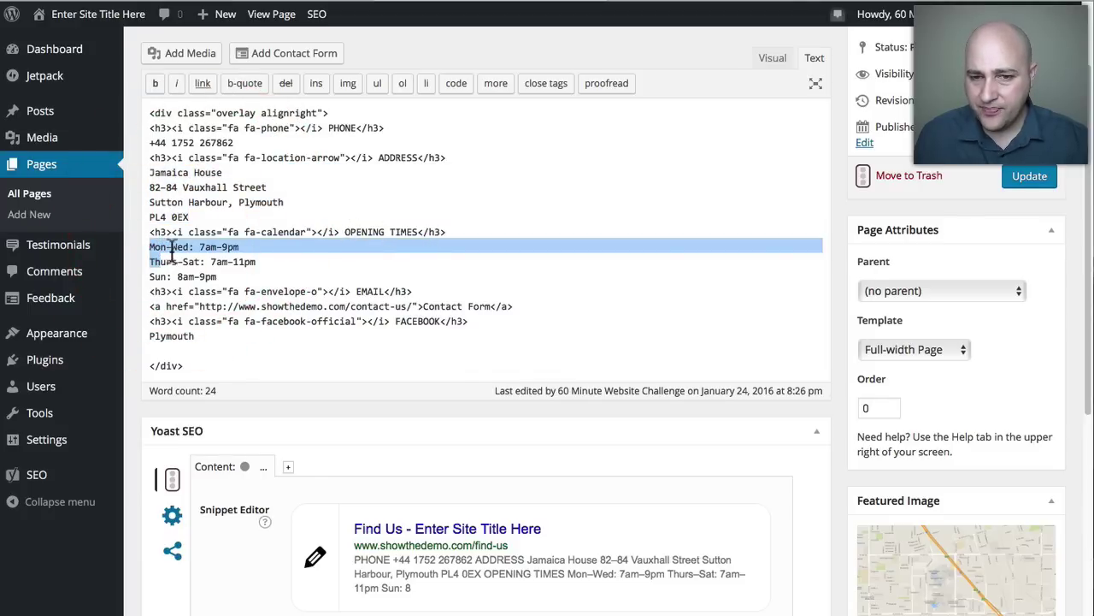
left_click_drag(150, 246, 218, 275)
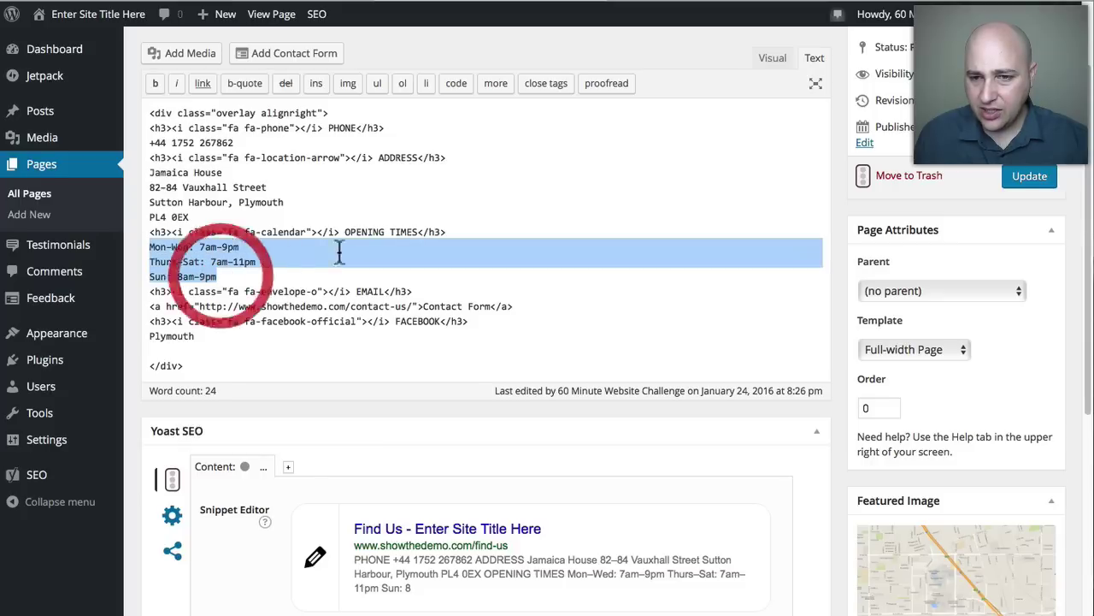
Type HOUR over TIMES in the heading and replace Plymouth under FACEBOOK with a Facebook-labelled link copy.
left_click_drag(391, 232, 415, 225)
type("HOU")
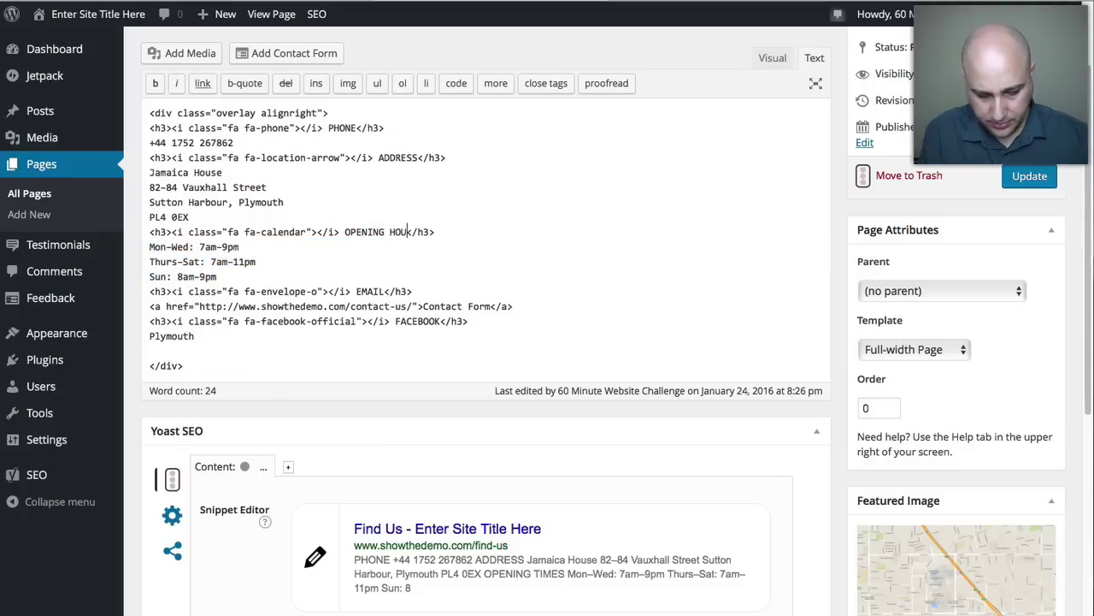
type("RS")
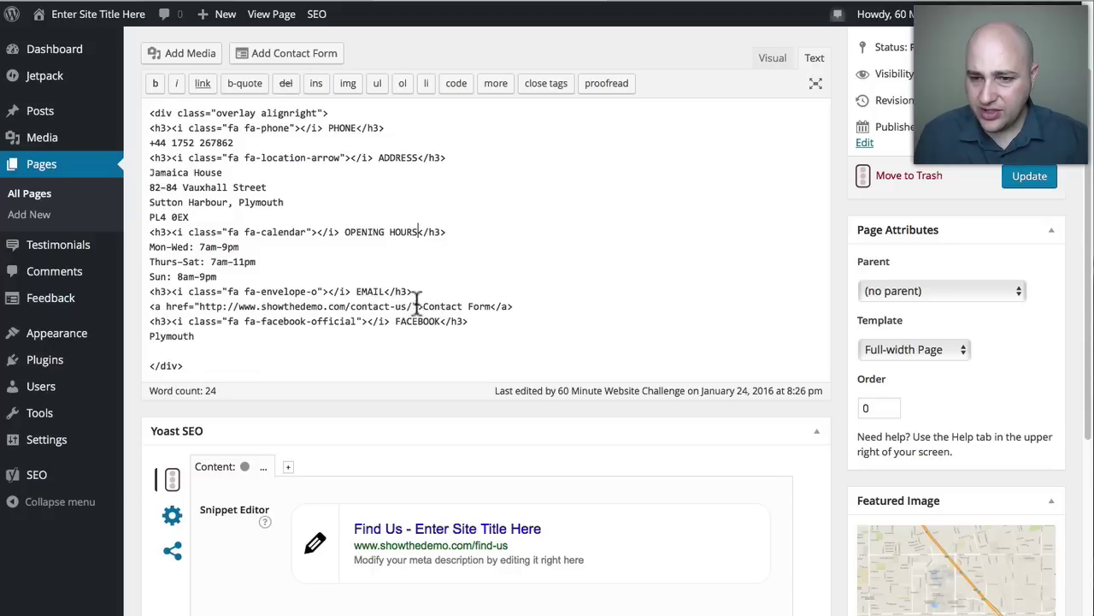
left_click_drag(423, 305, 500, 305)
left_click_drag(396, 321, 436, 320)
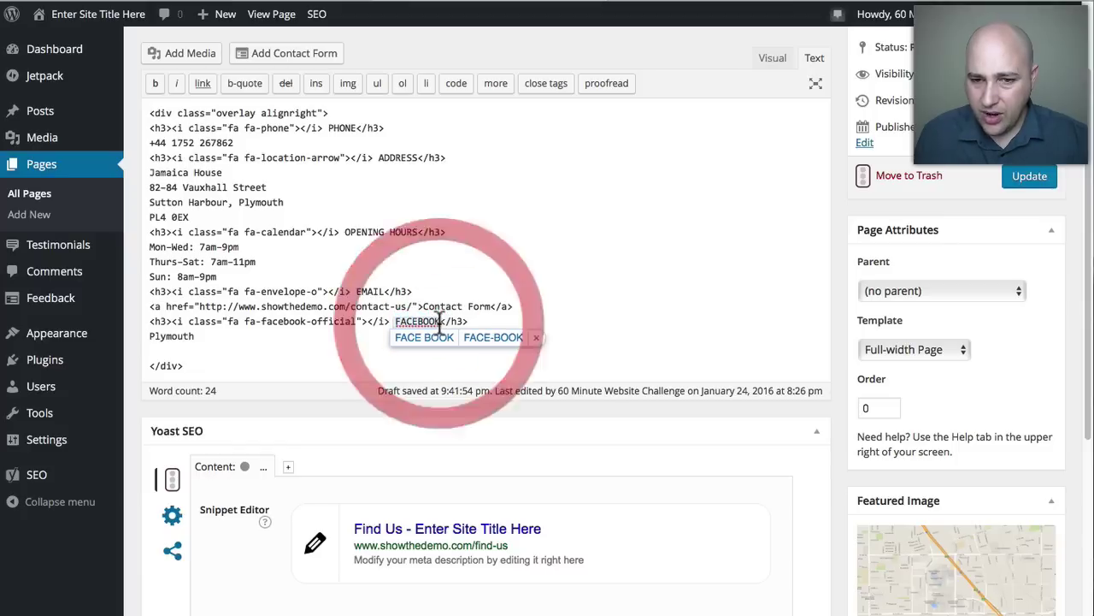
left_click(311, 332)
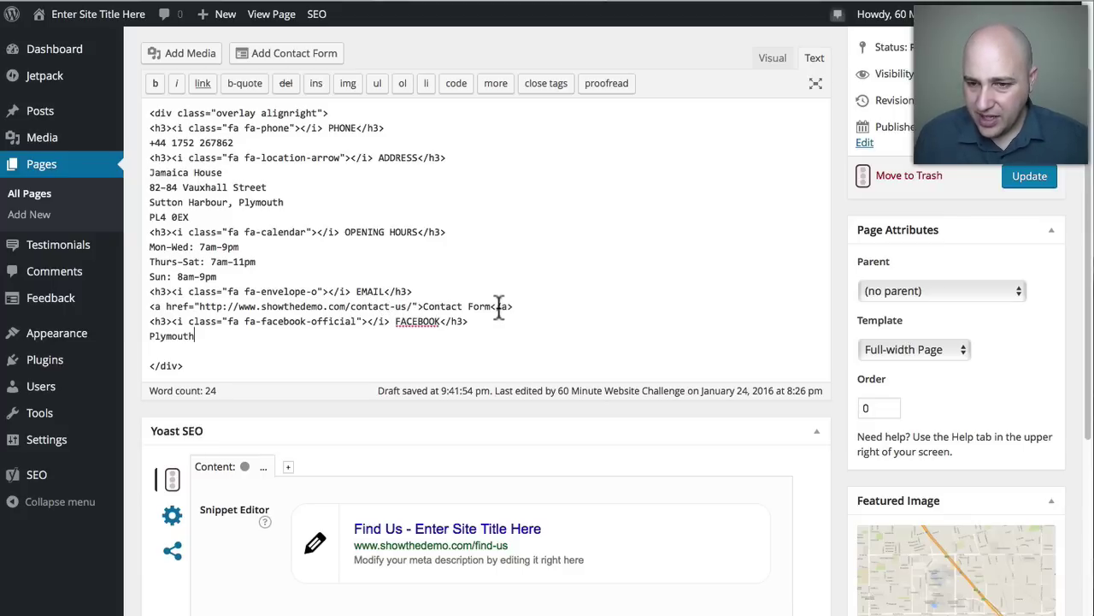
left_click_drag(514, 306, 134, 306)
key("ctrl+c")
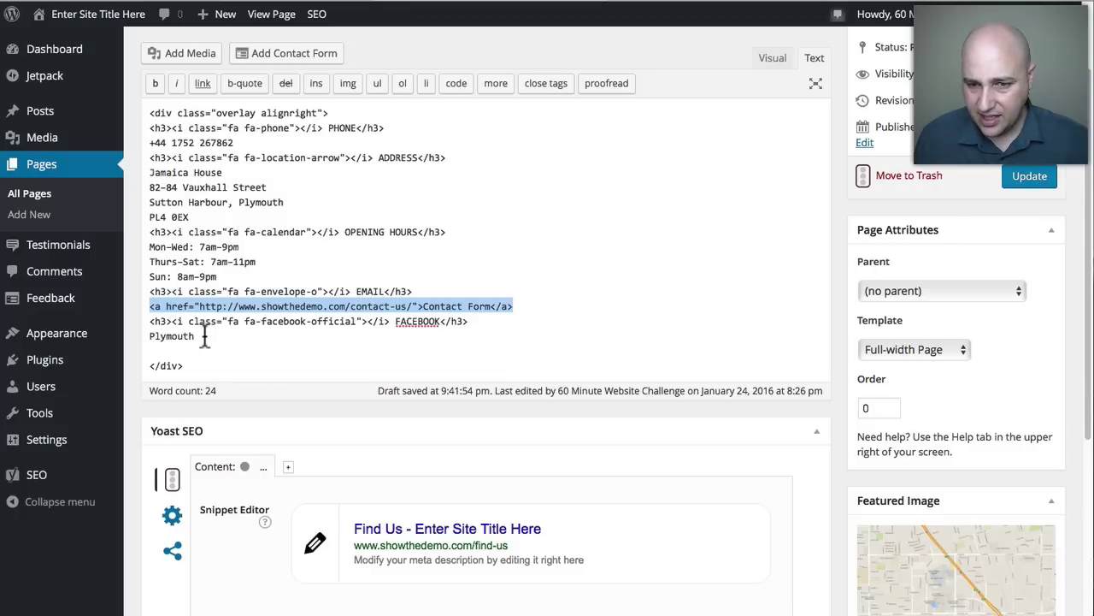
left_click_drag(203, 337, 146, 336)
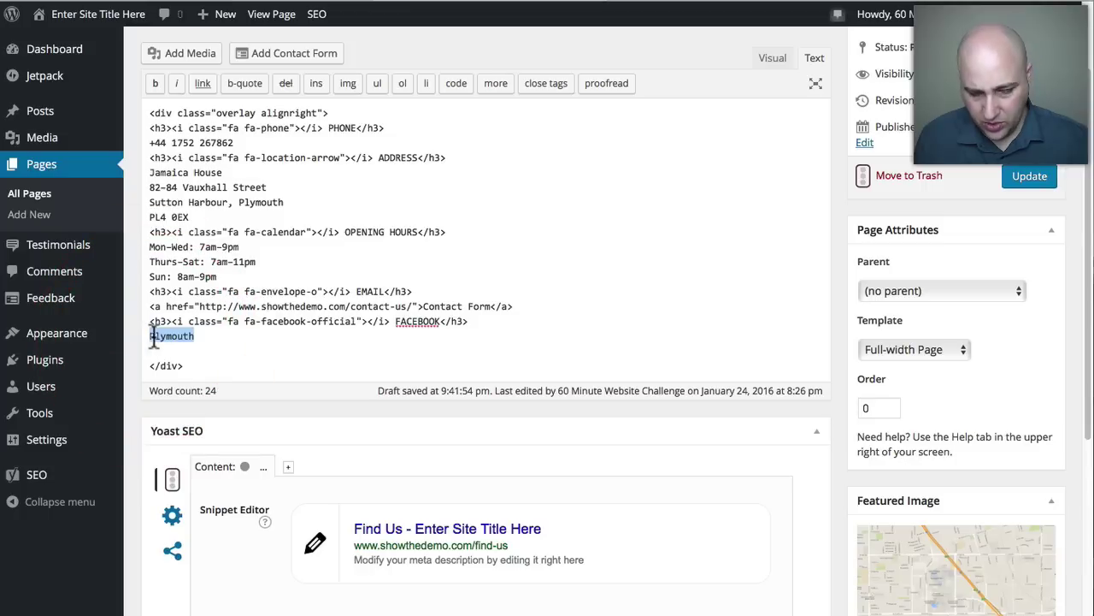
key("BackSpace")
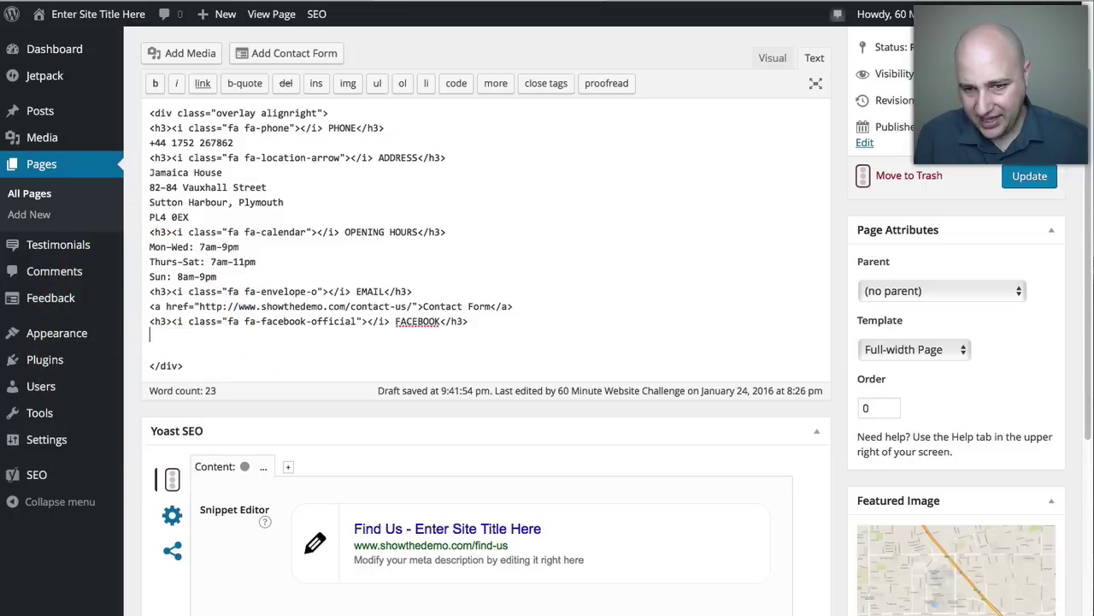
key("ctrl+v")
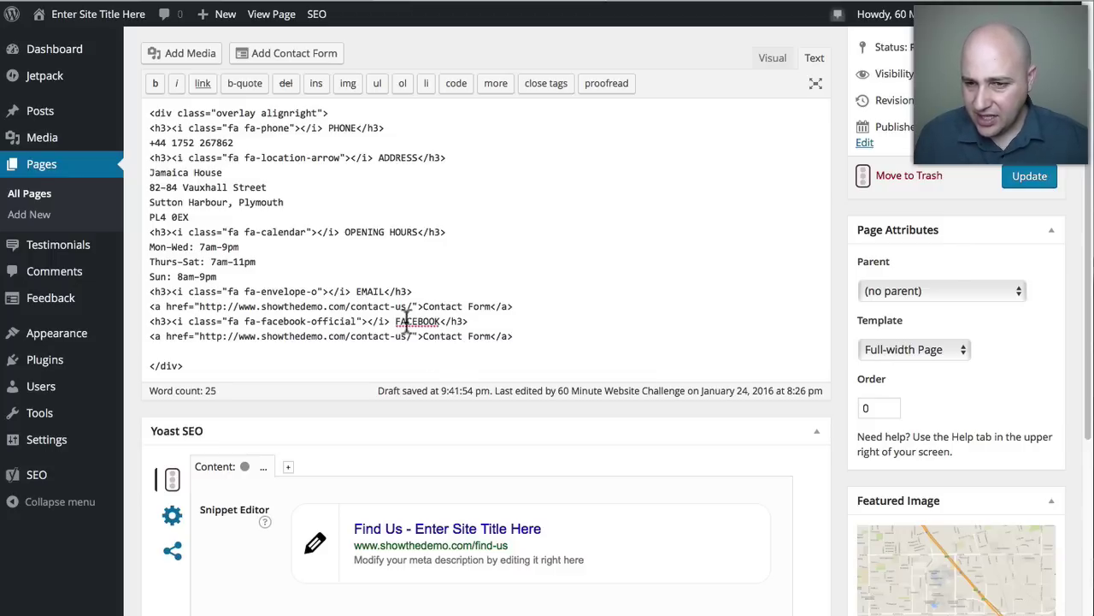
left_click_drag(422, 336, 494, 336)
type("Facebook")
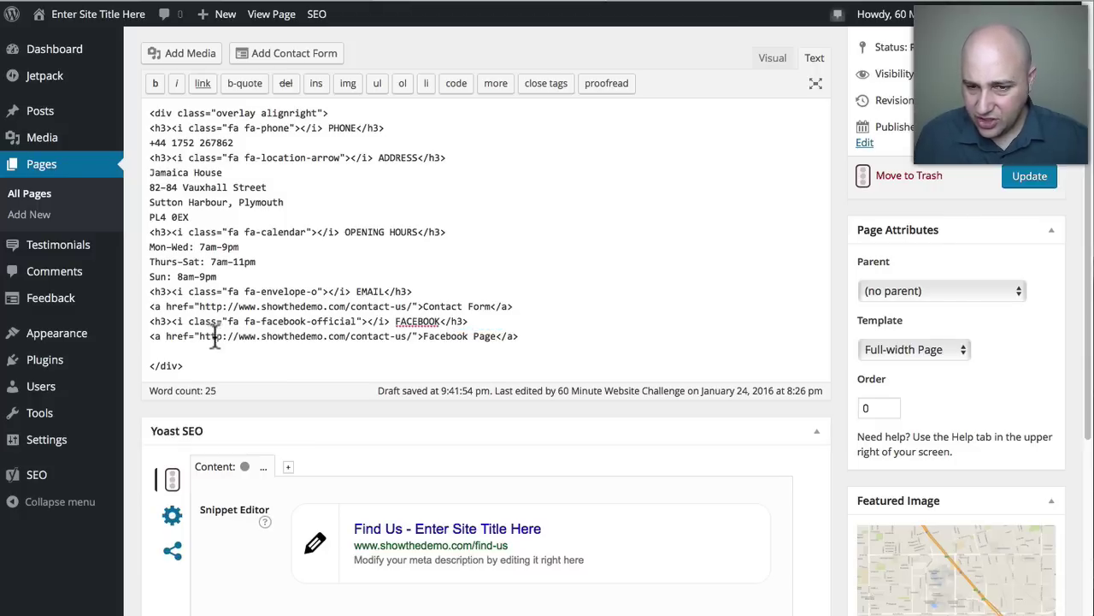
Change the Facebook link's URL from showthedemo.com/contact-us to facebook.com.
left_click_drag(199, 337, 393, 336)
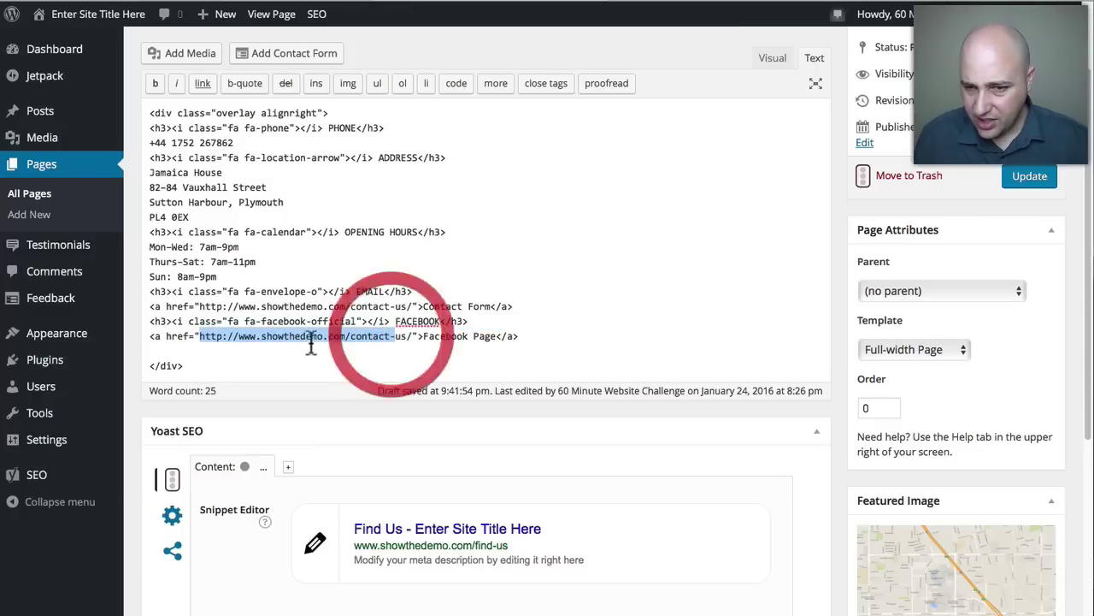
left_click(256, 339)
left_click_drag(263, 336, 407, 338)
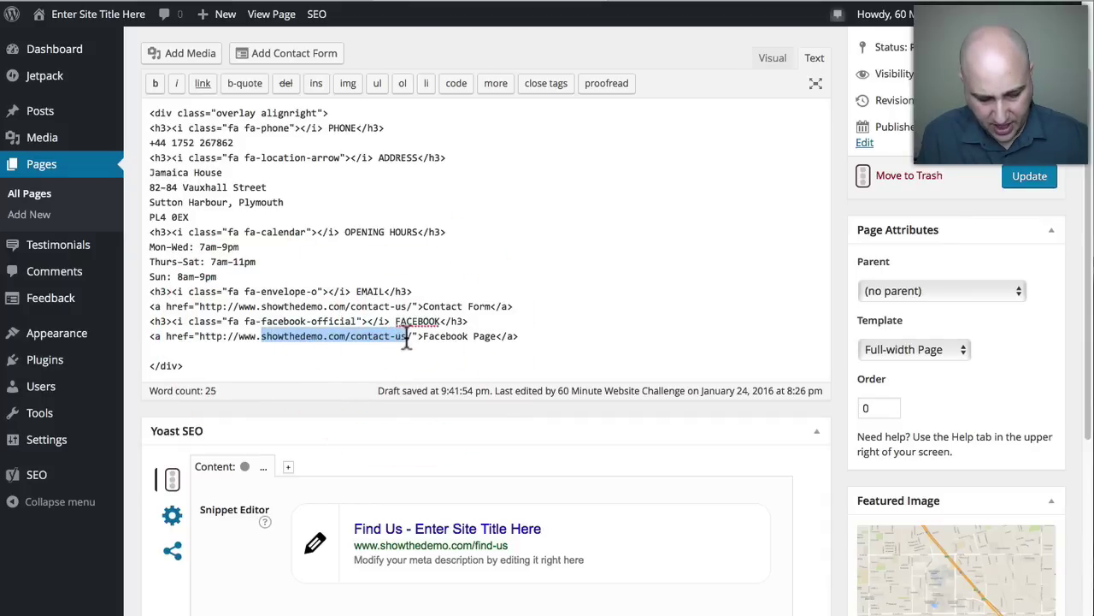
type("facebook.")
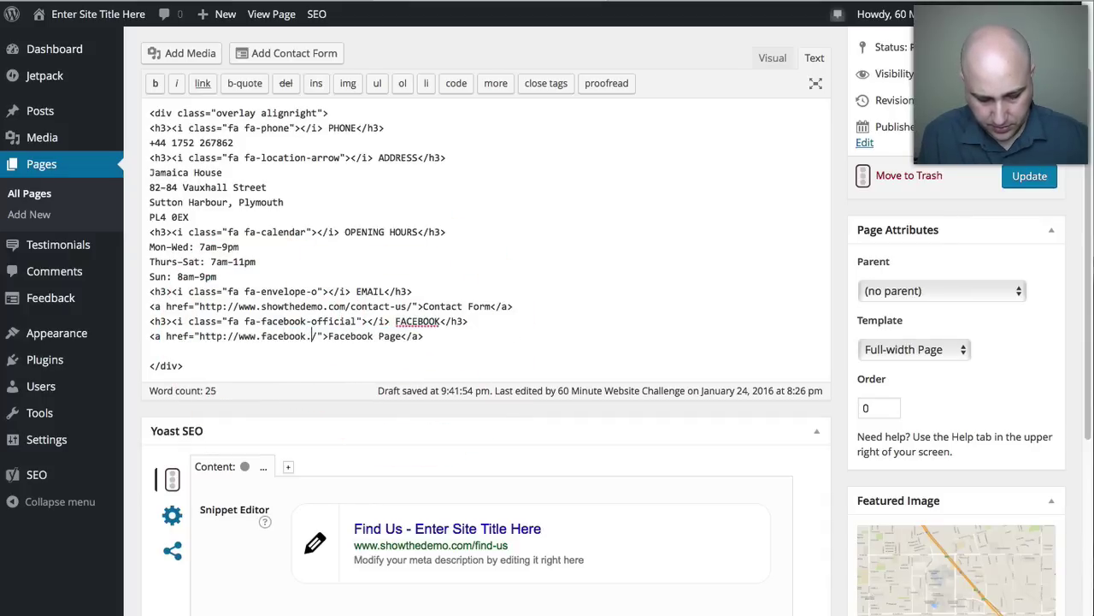
type("com")
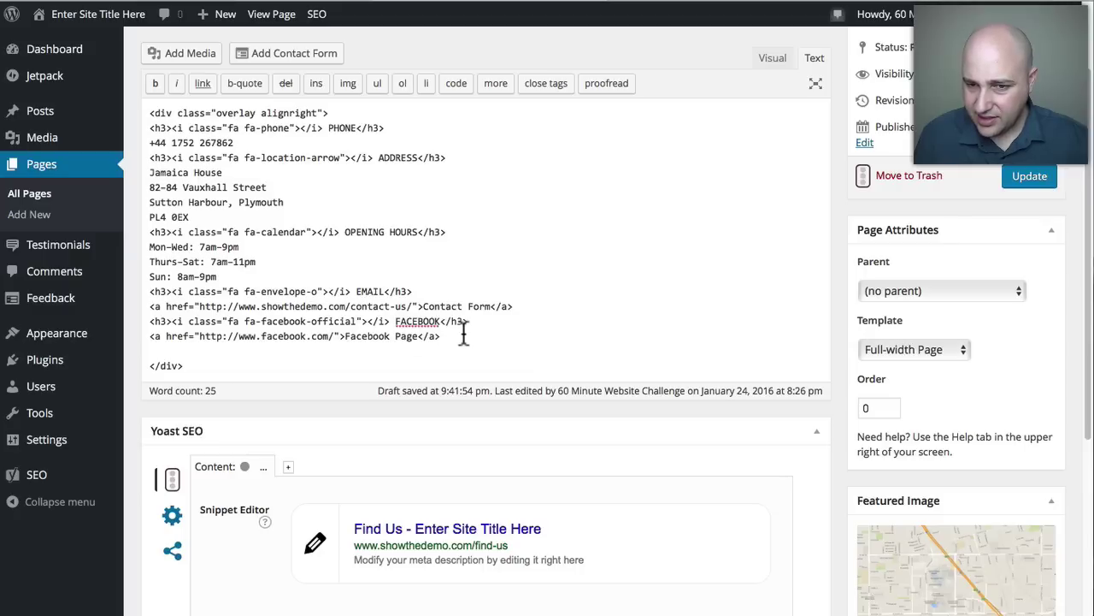
scroll(320, 282, "up", 1)
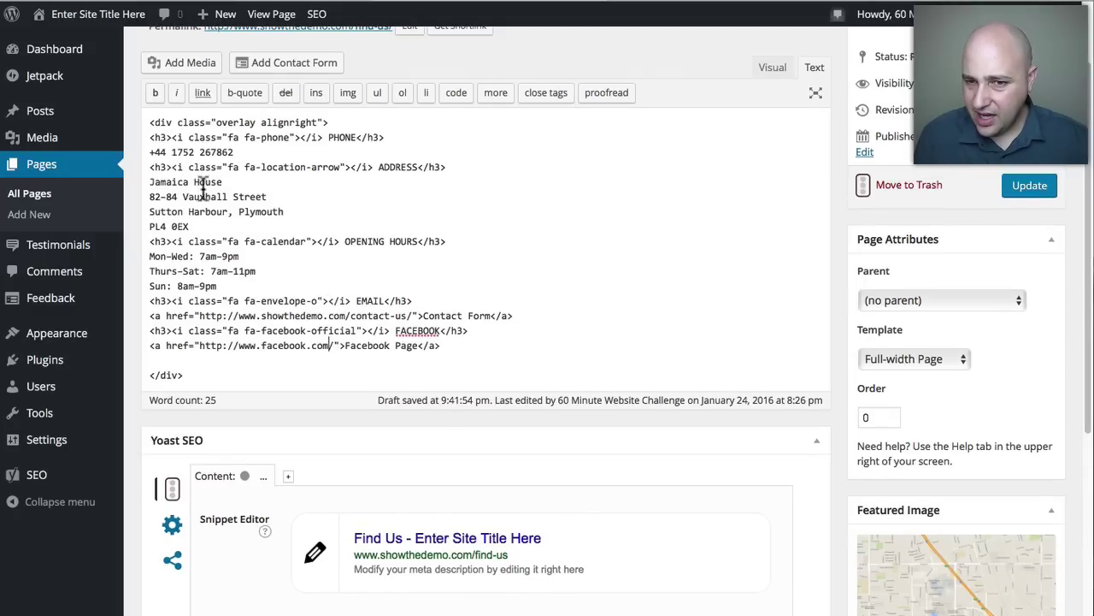
Open the Find Us featured-image media library and compare the map with the live site.
left_click(720, 1)
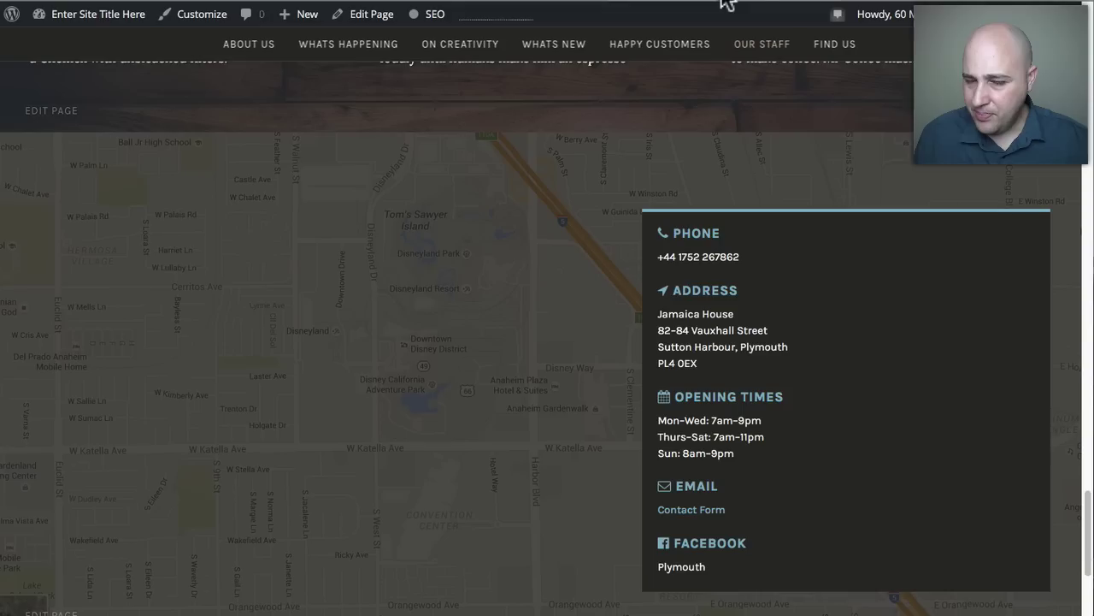
left_click(457, 19)
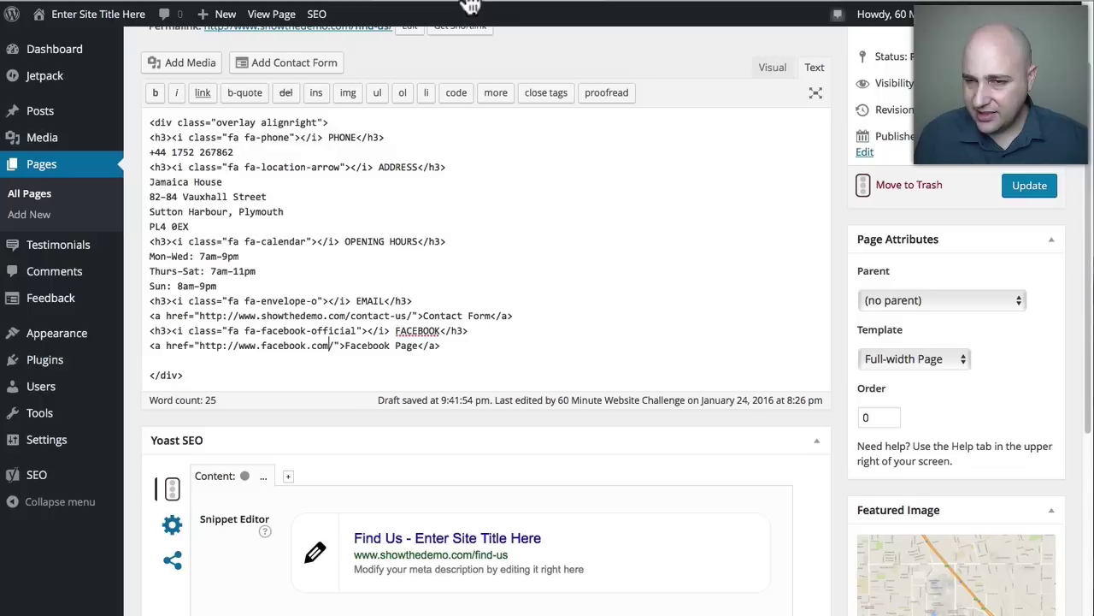
scroll(765, 342, "down", 3)
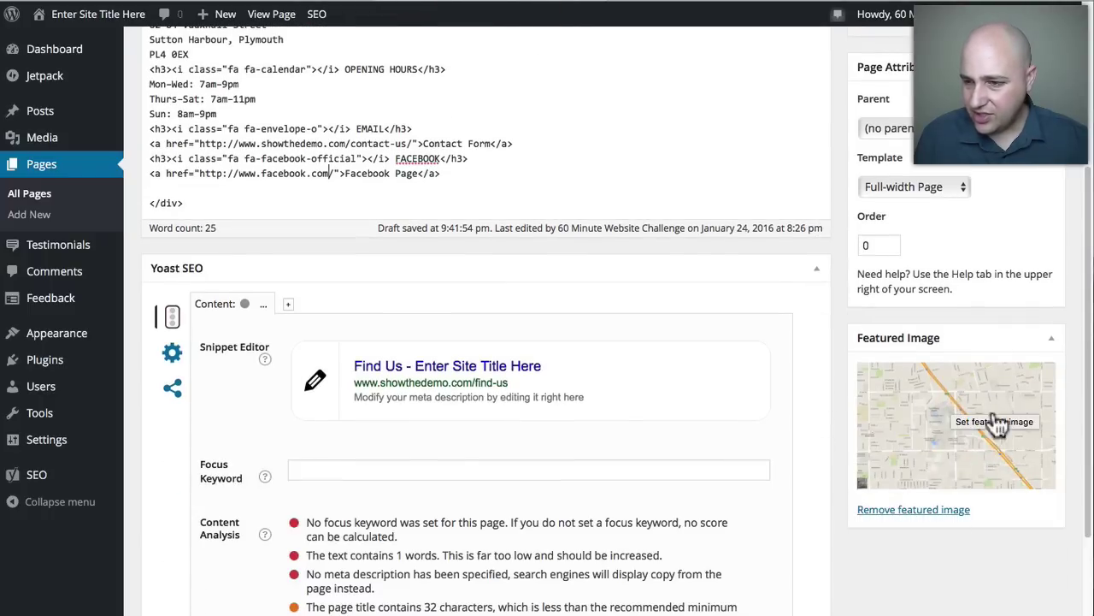
left_click(932, 453)
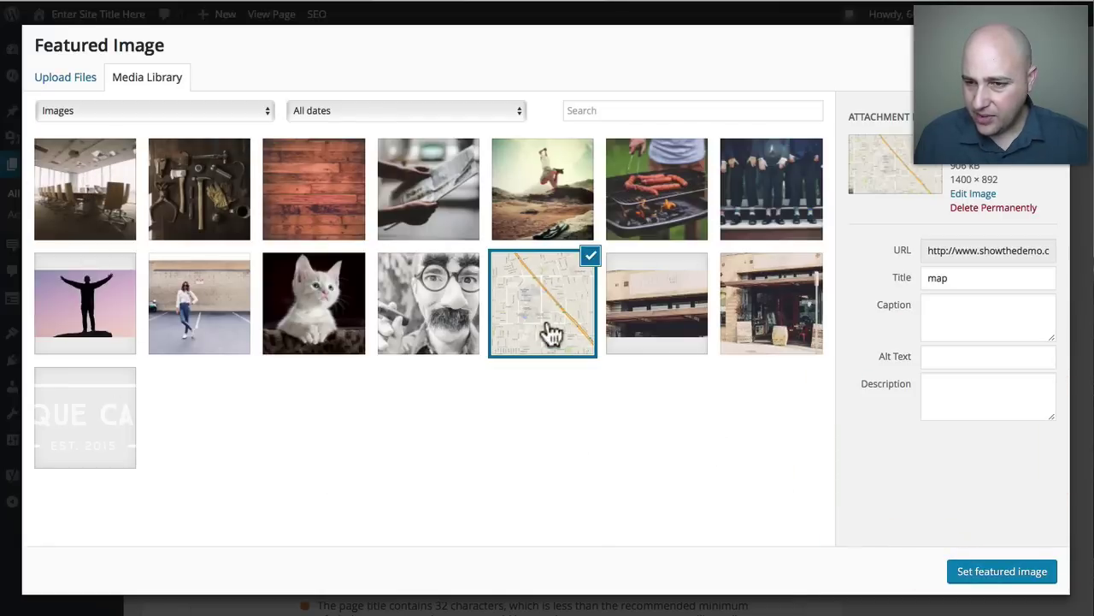
left_click(712, 9)
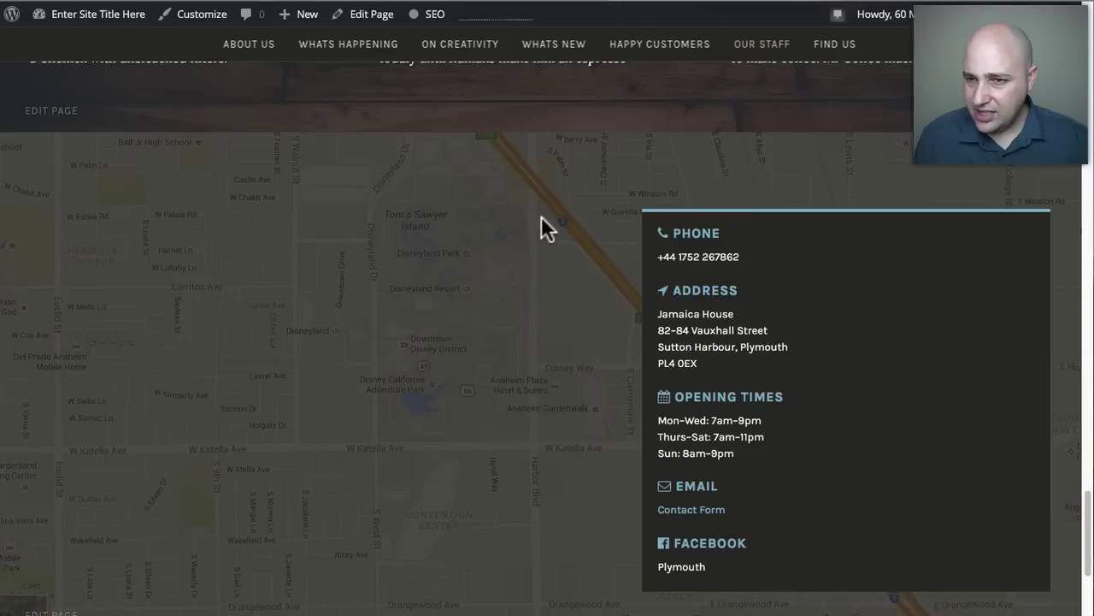
scroll(472, 179, "up", 4)
scroll(394, 205, "up", 1)
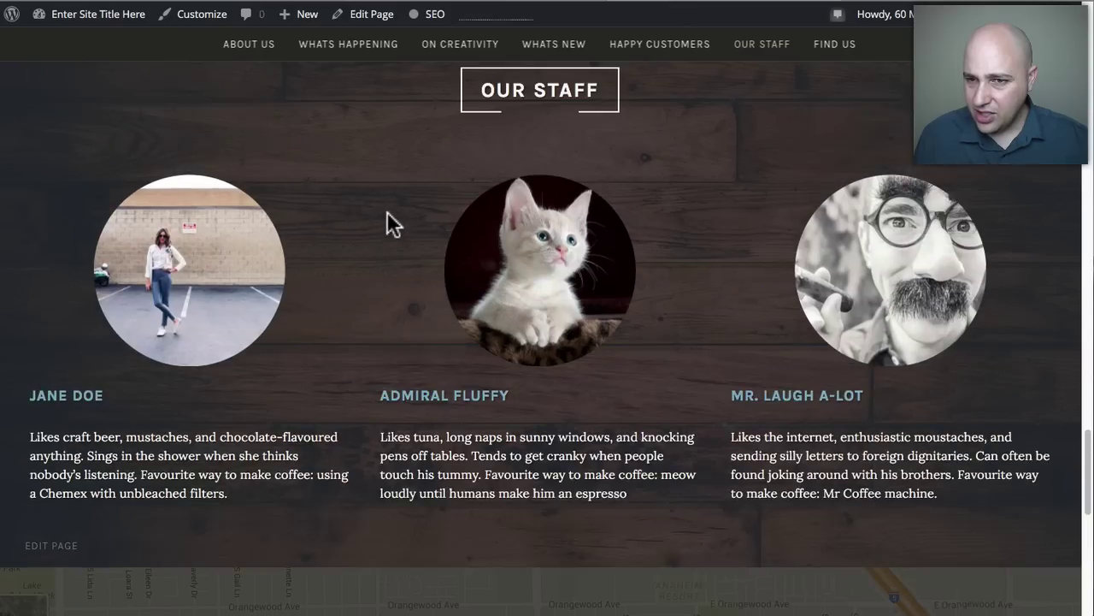
scroll(360, 192, "up", 1)
scroll(369, 229, "up", 10)
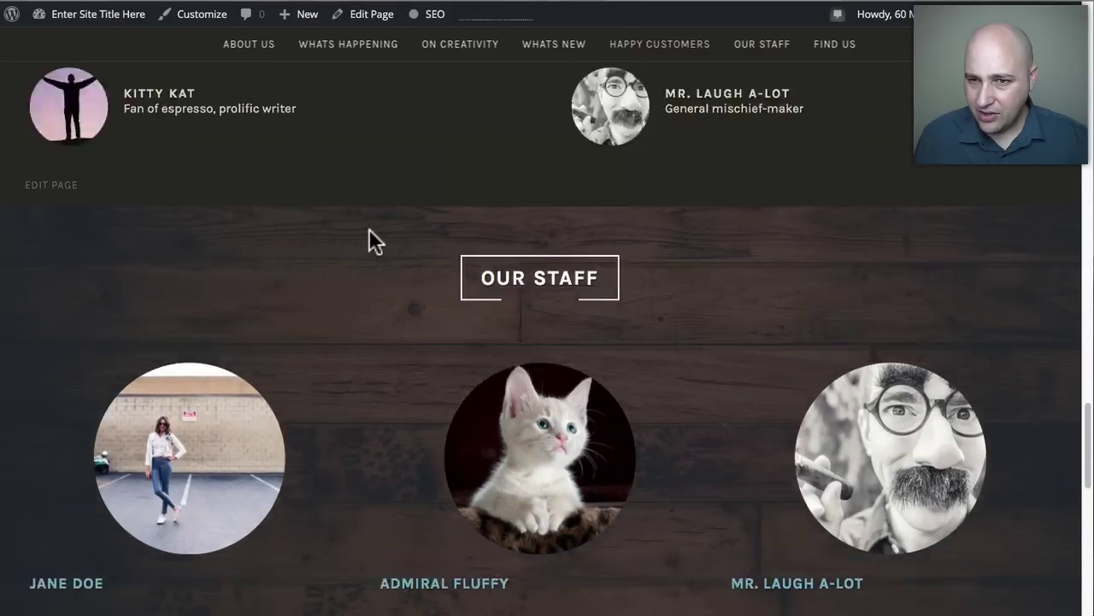
scroll(355, 214, "up", 3)
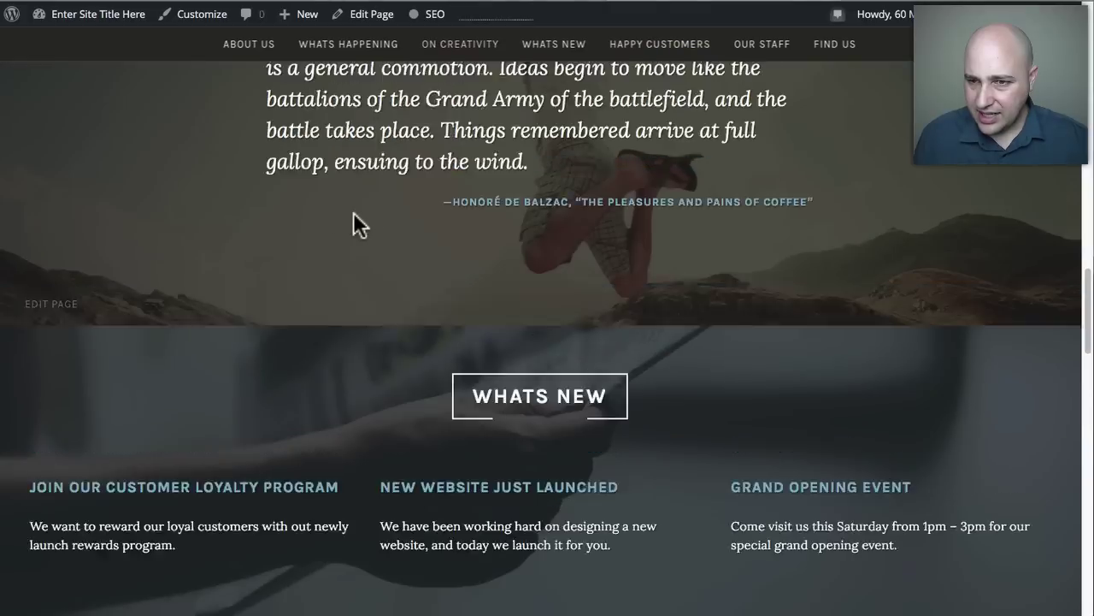
scroll(355, 214, "down", 10)
scroll(402, 231, "down", 3)
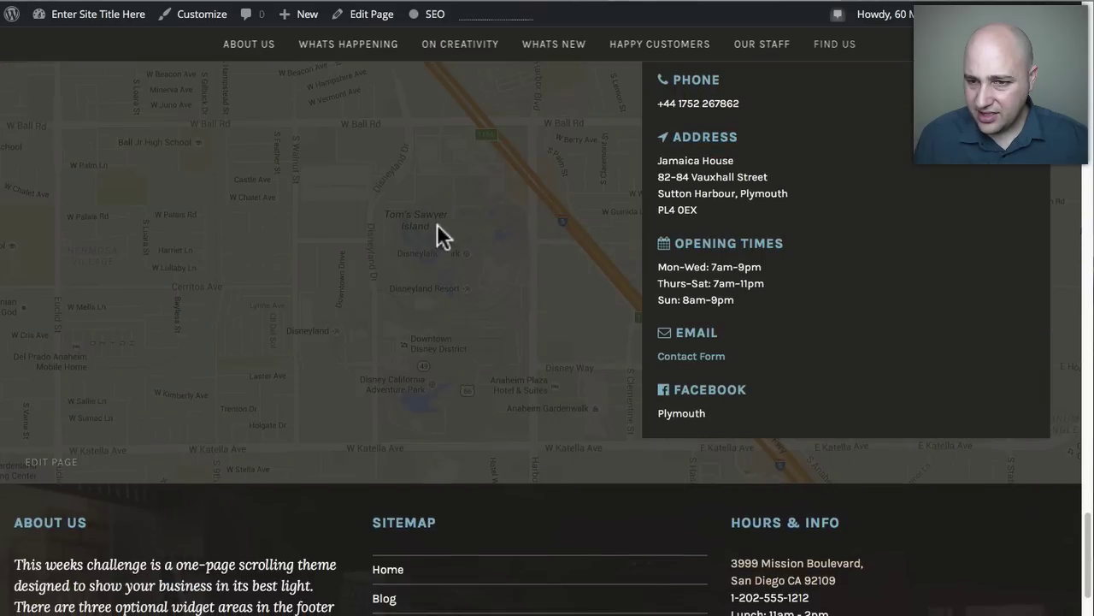
scroll(453, 244, "up", 3)
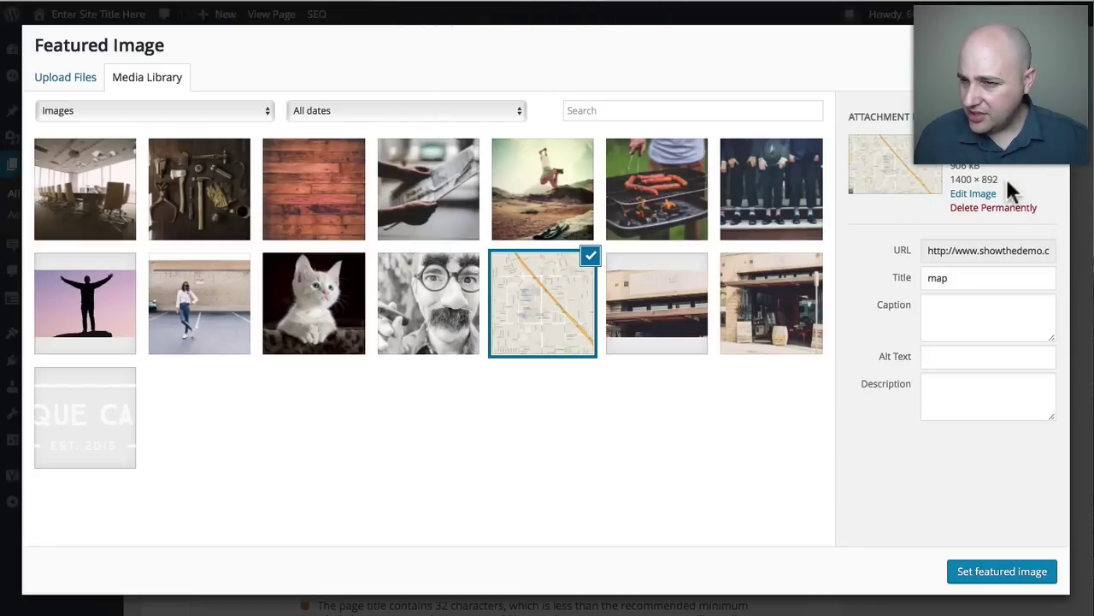
Check the map image's dimensions and keep it as the Find Us featured image.
mouse_move(1017, 182)
left_mouse_down()
mouse_move(949, 177)
mouse_move(1002, 183)
left_mouse_up()
left_click(984, 180)
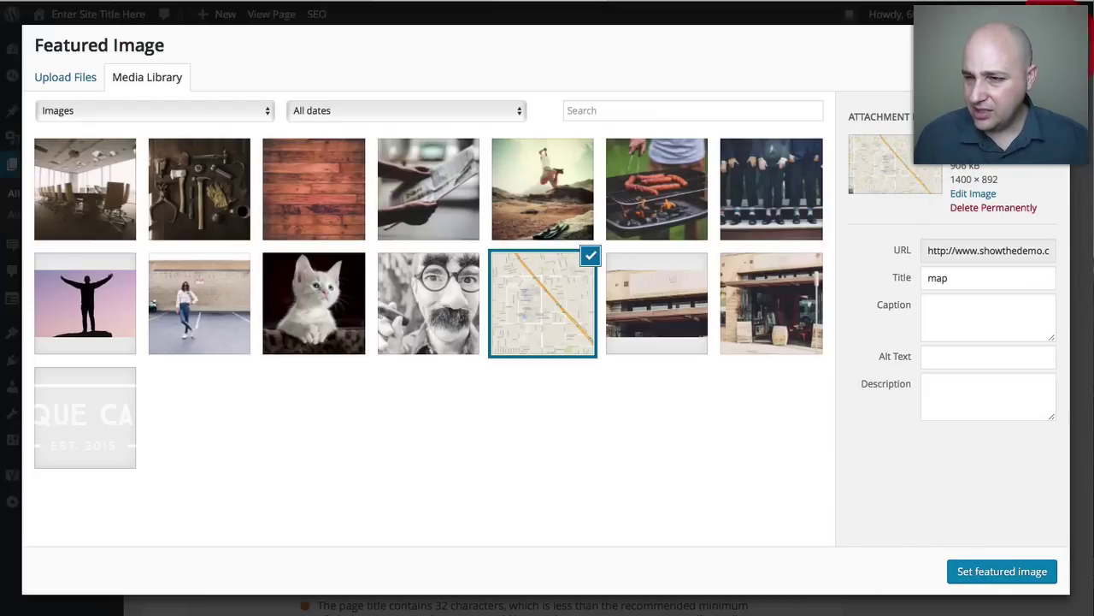
left_click(1002, 572)
Update the Find Us page and view the result on the live Pique Cafe front page.
scroll(1006, 231, "up", 5)
left_click(1022, 226)
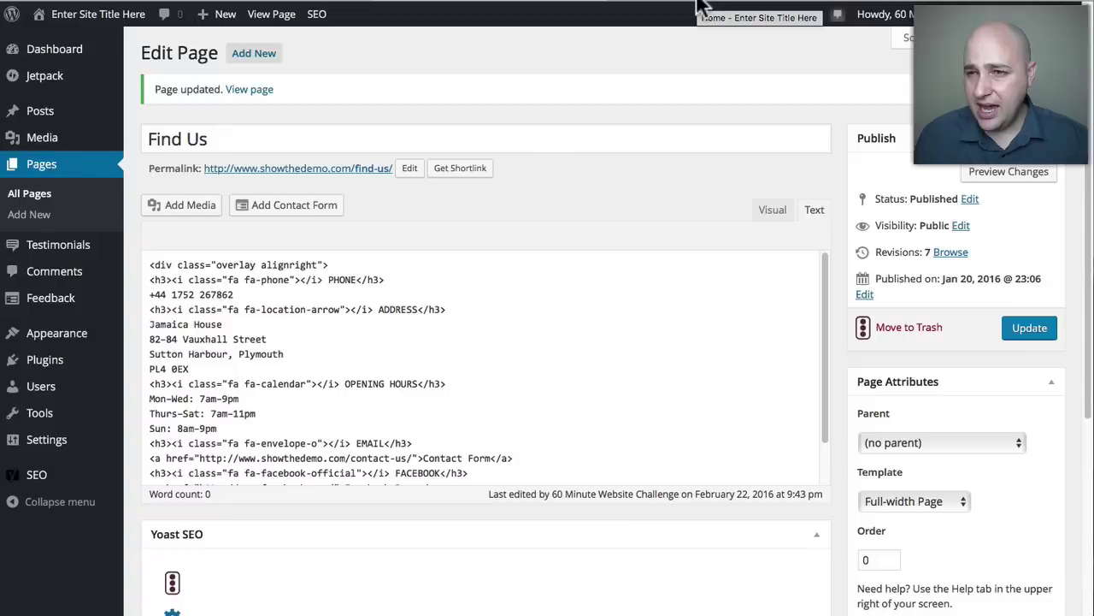
left_click(698, 7)
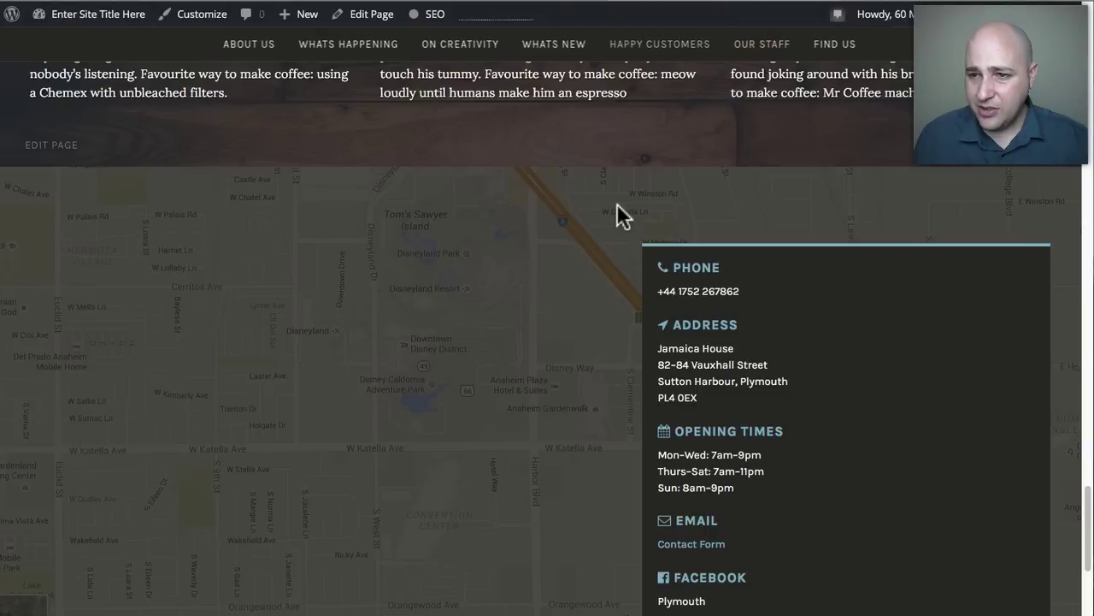
scroll(617, 218, "up", 3)
scroll(618, 218, "up", 15)
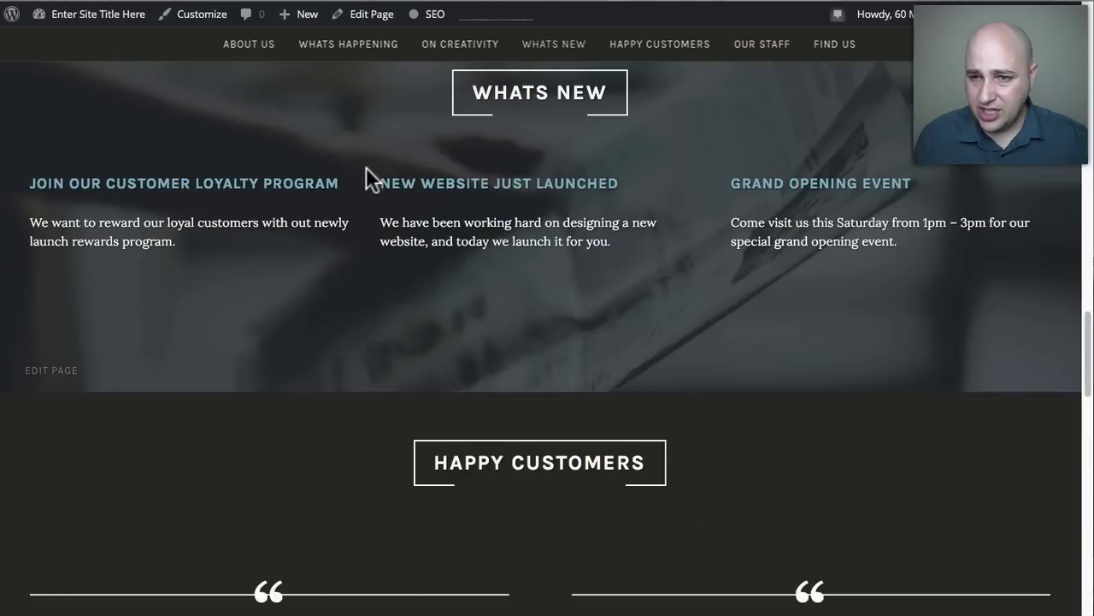
scroll(386, 171, "up", 15)
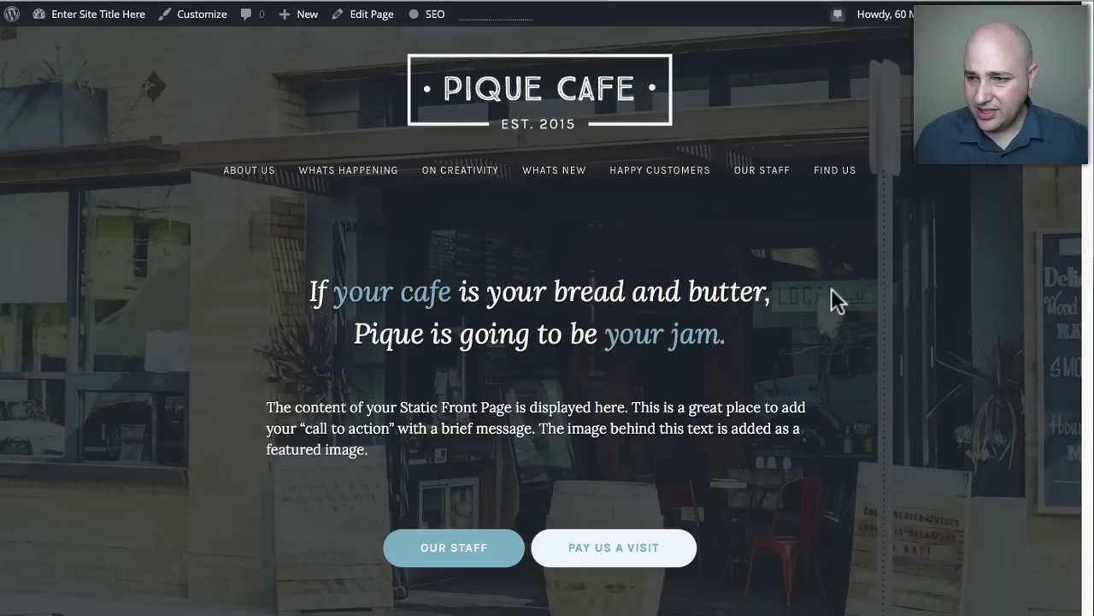
From All Pages, open the Home — Front Page for editing, backing out when the wrong page loads.
left_click(489, 2)
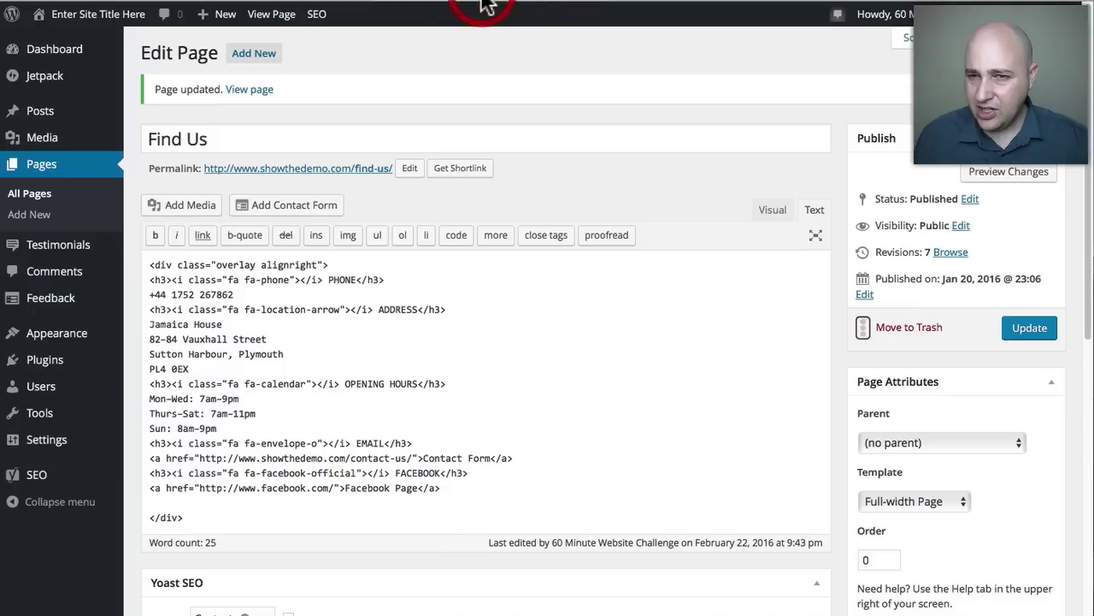
left_click(29, 193)
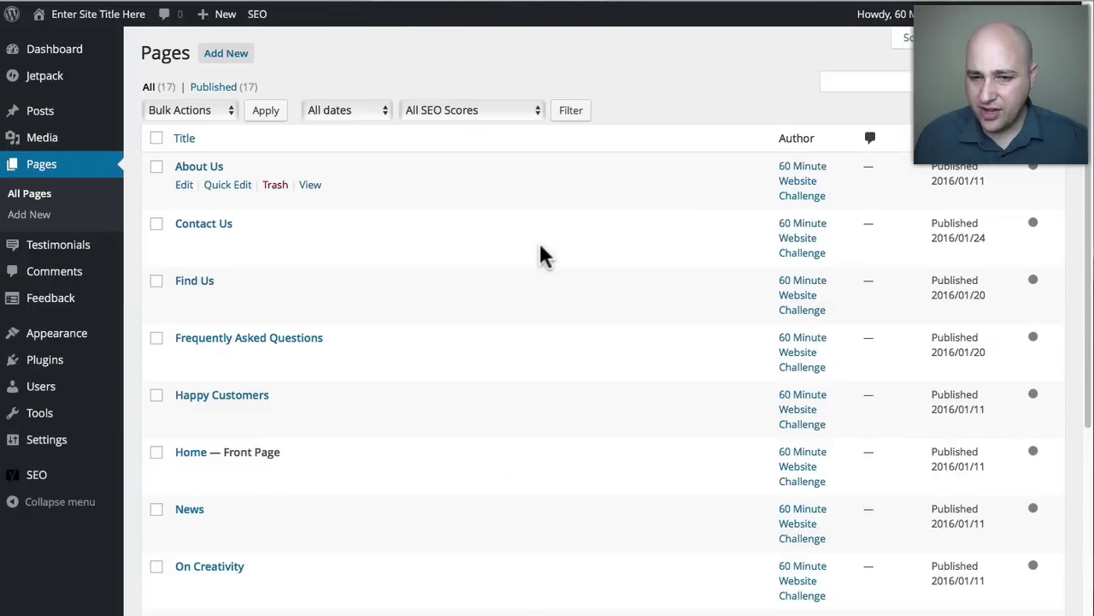
scroll(542, 254, "down", 4)
left_click(189, 305)
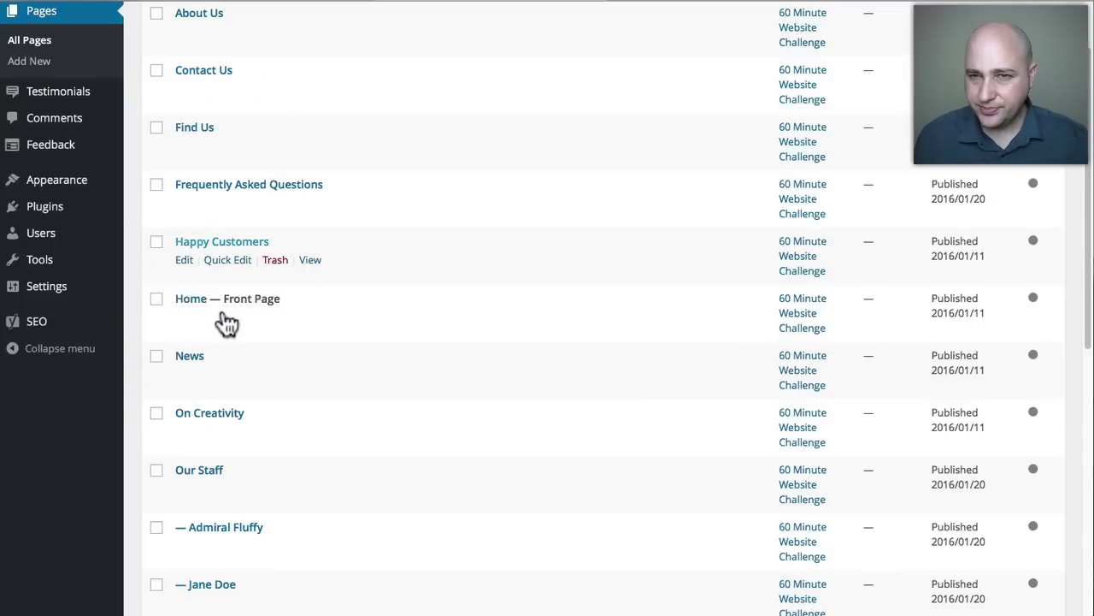
left_click(198, 300)
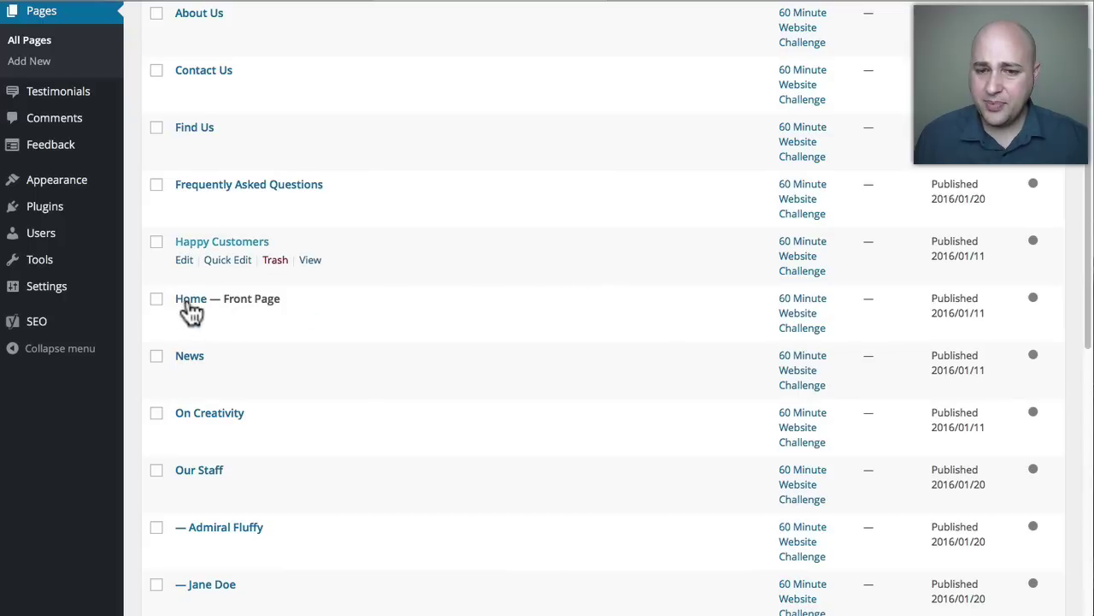
left_click(189, 304)
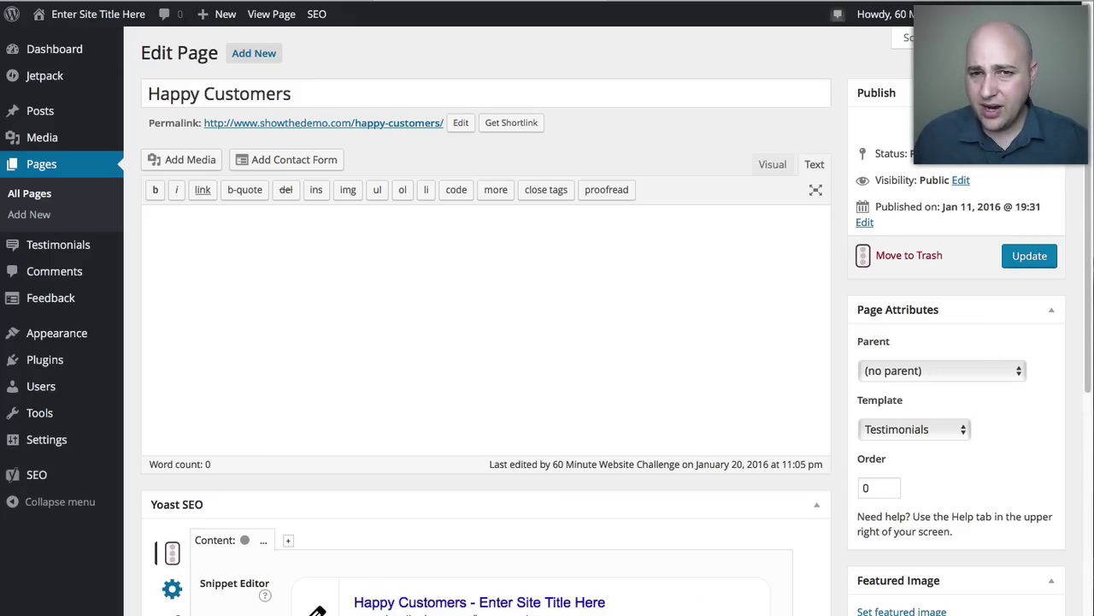
key("alt+Left")
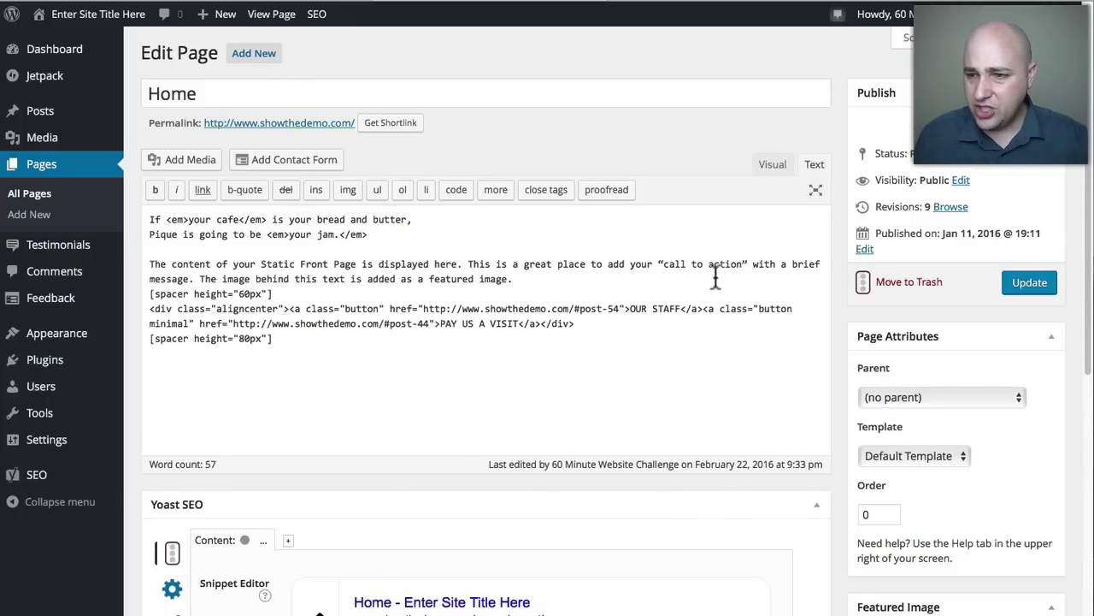
Check the live front page, then return to the Home page editor.
scroll(716, 274, "down", 5)
scroll(756, 285, "down", 1)
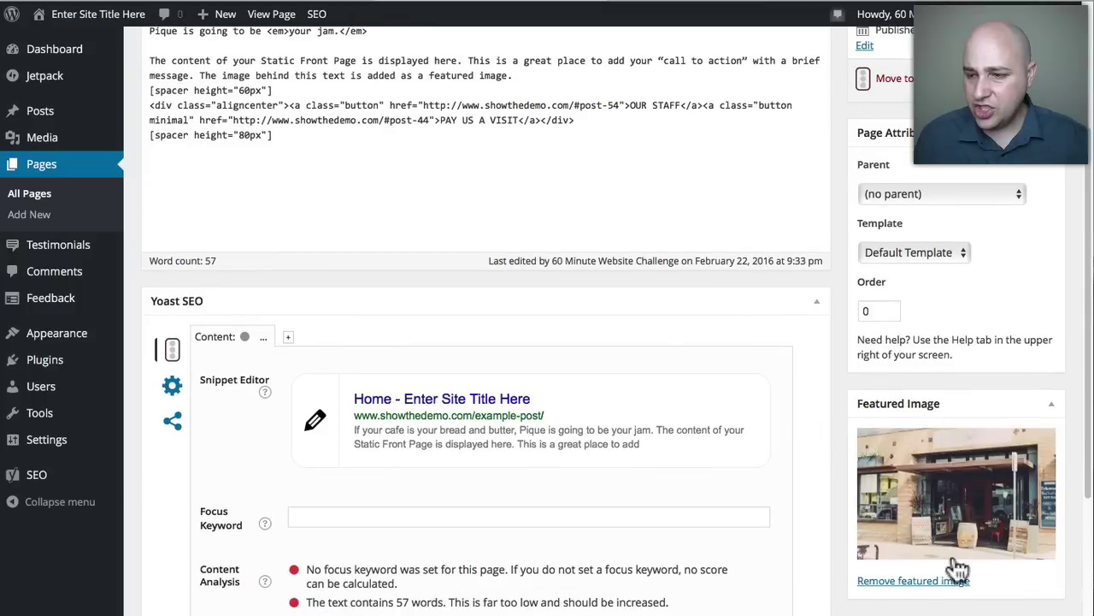
left_click(716, 6)
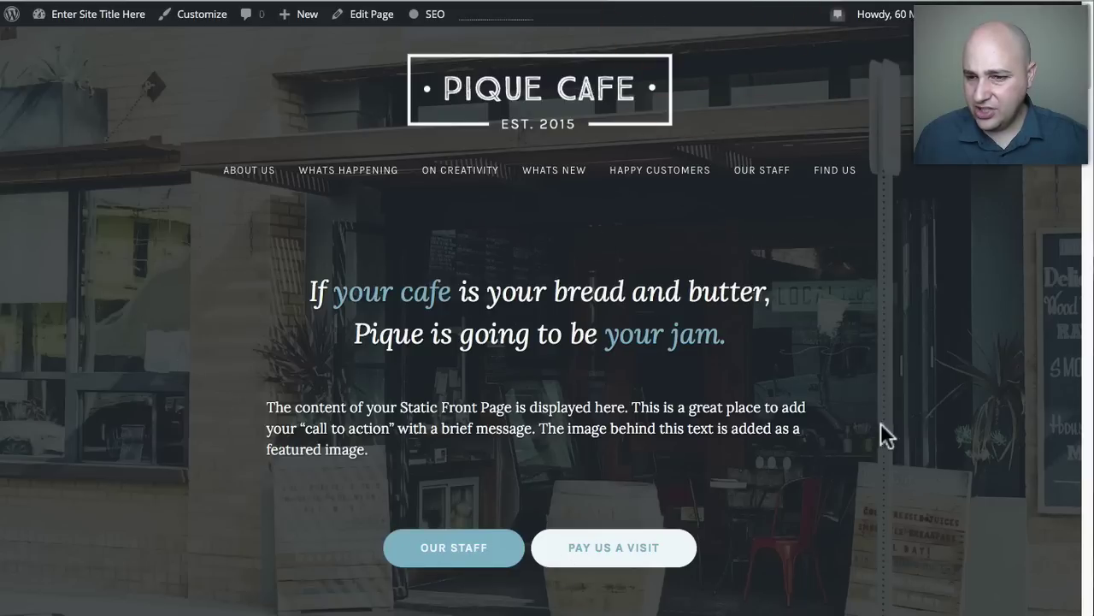
left_click(501, 4)
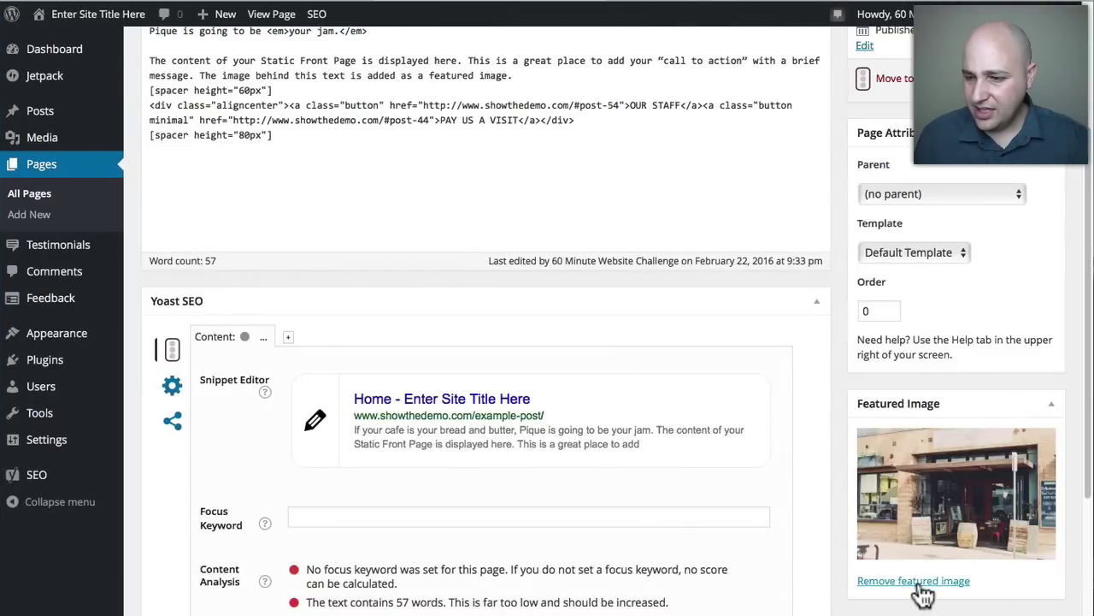
Swap the Home page's featured image for the conference-room photo pexels-photo-3.
left_click(930, 584)
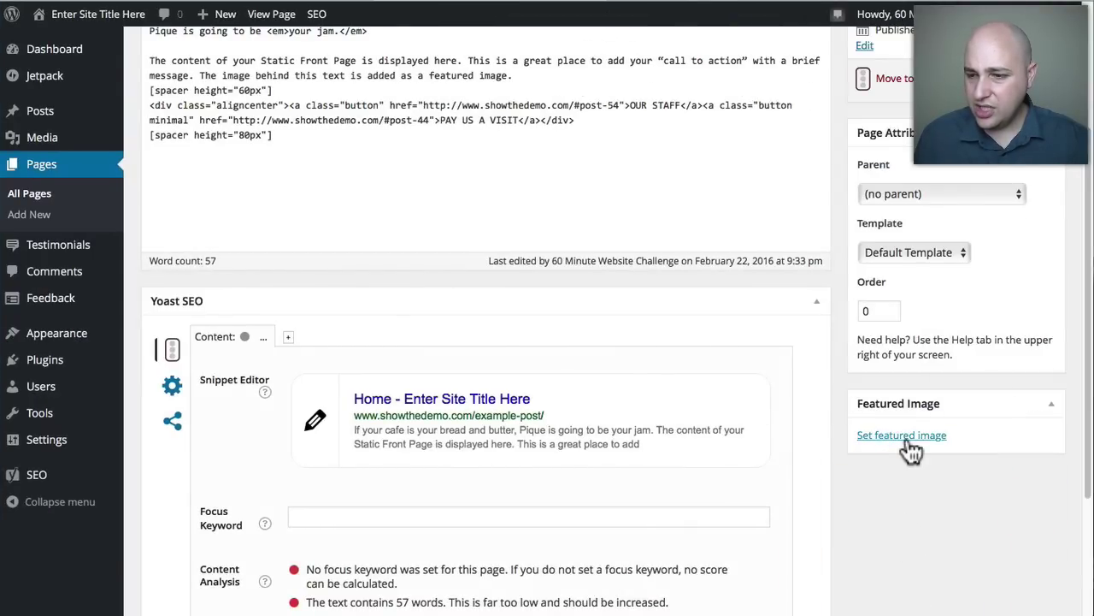
left_click(908, 443)
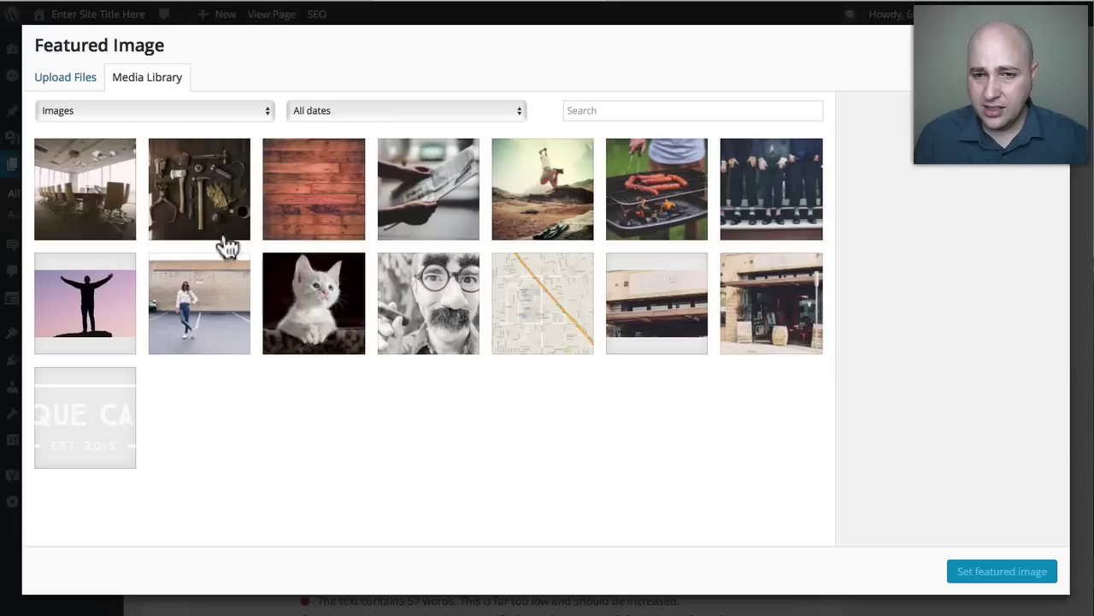
left_click(88, 212)
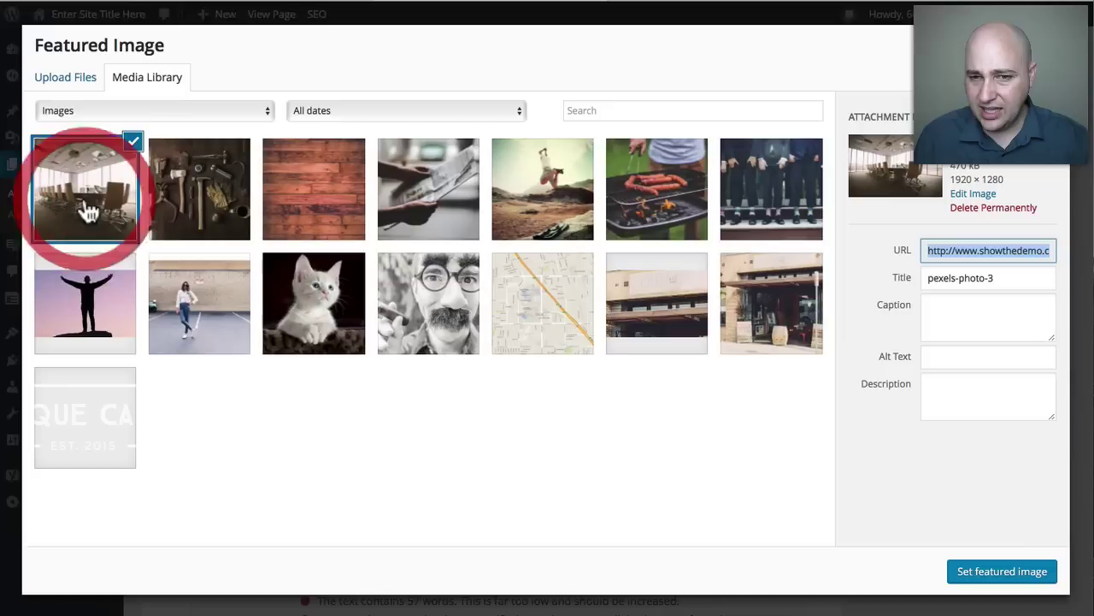
left_click(999, 582)
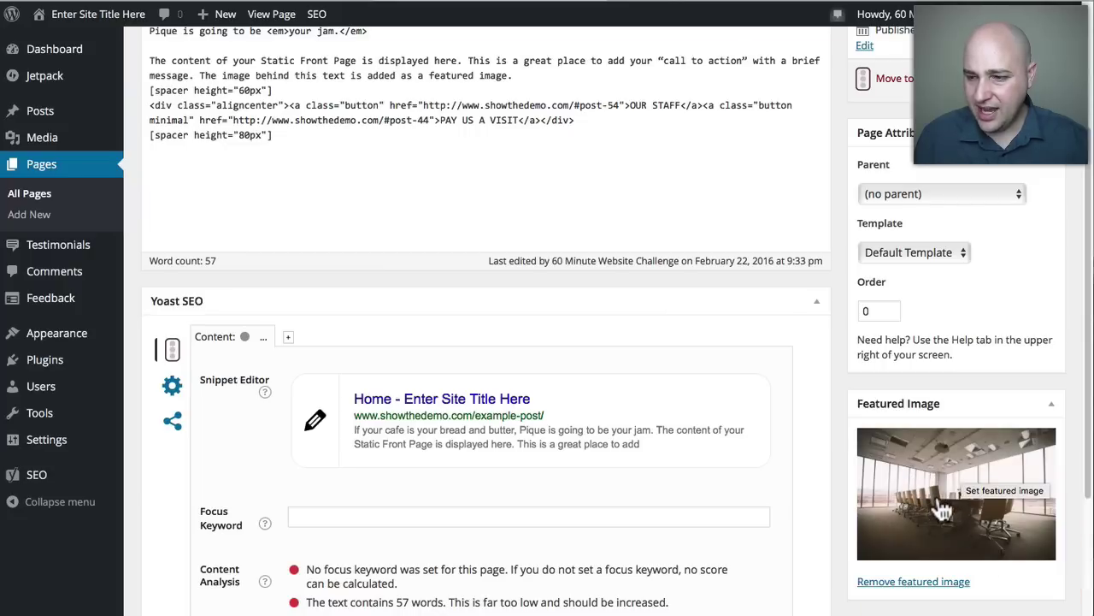
scroll(957, 462, "up", 3)
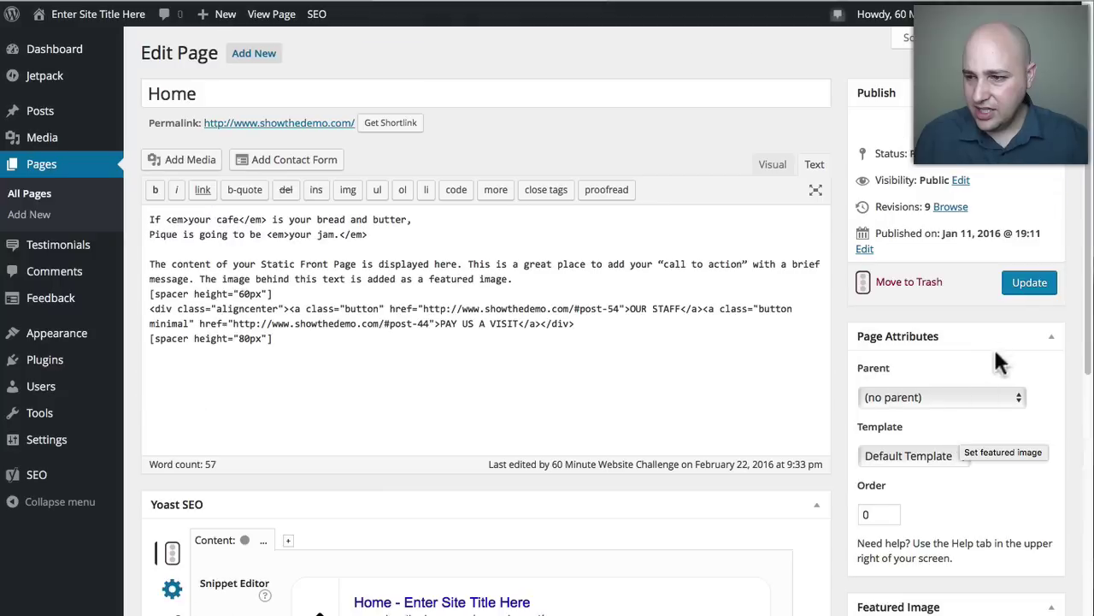
Update the Home page and reload the live front page to see the new hero.
left_click(1026, 289)
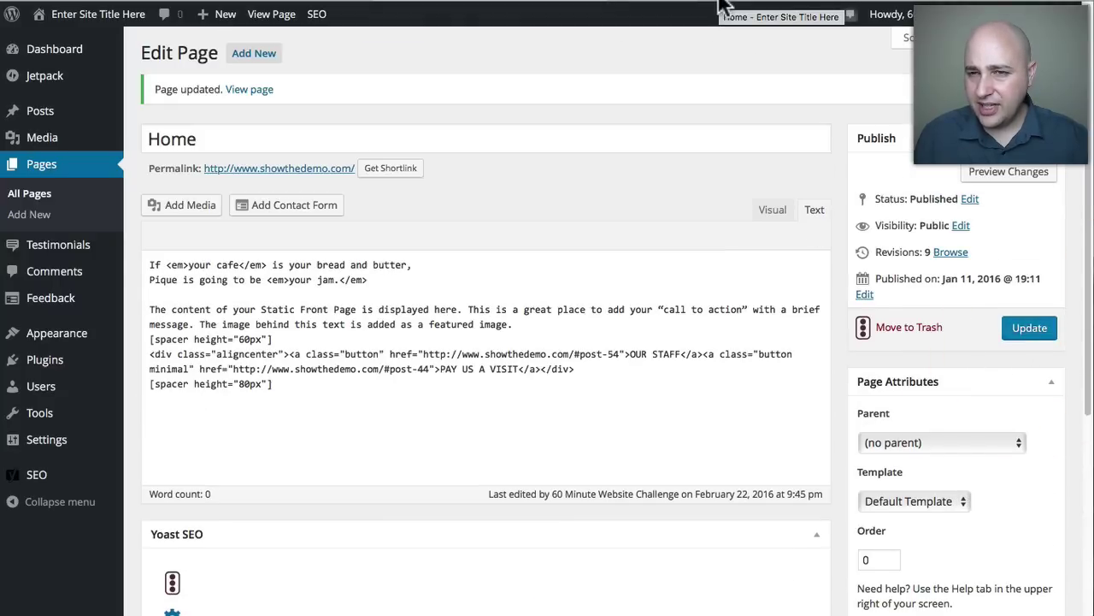
left_click(721, 6)
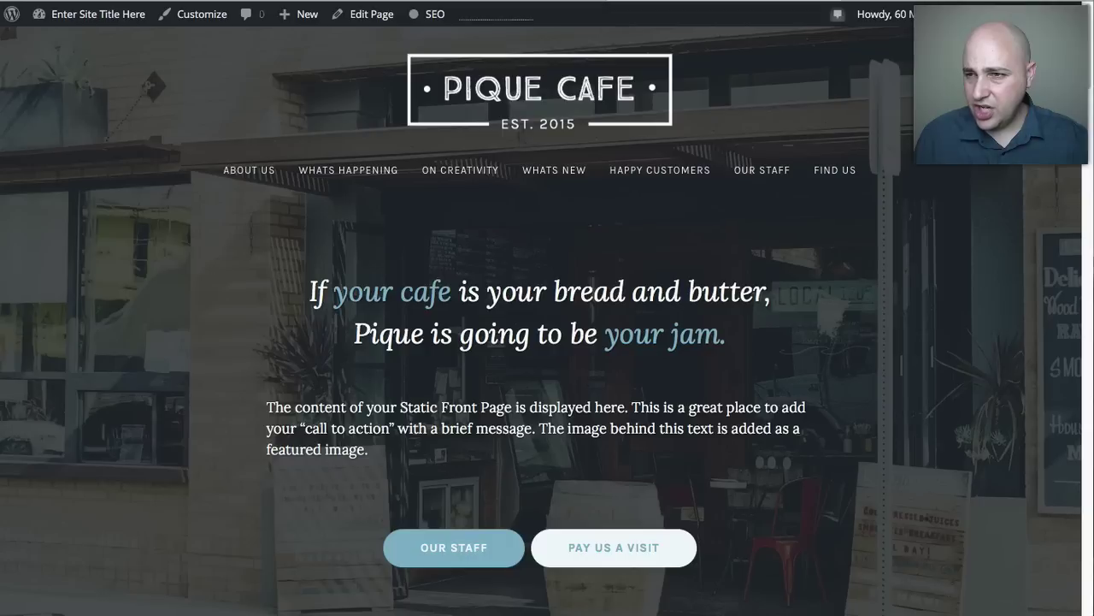
left_click(783, 2)
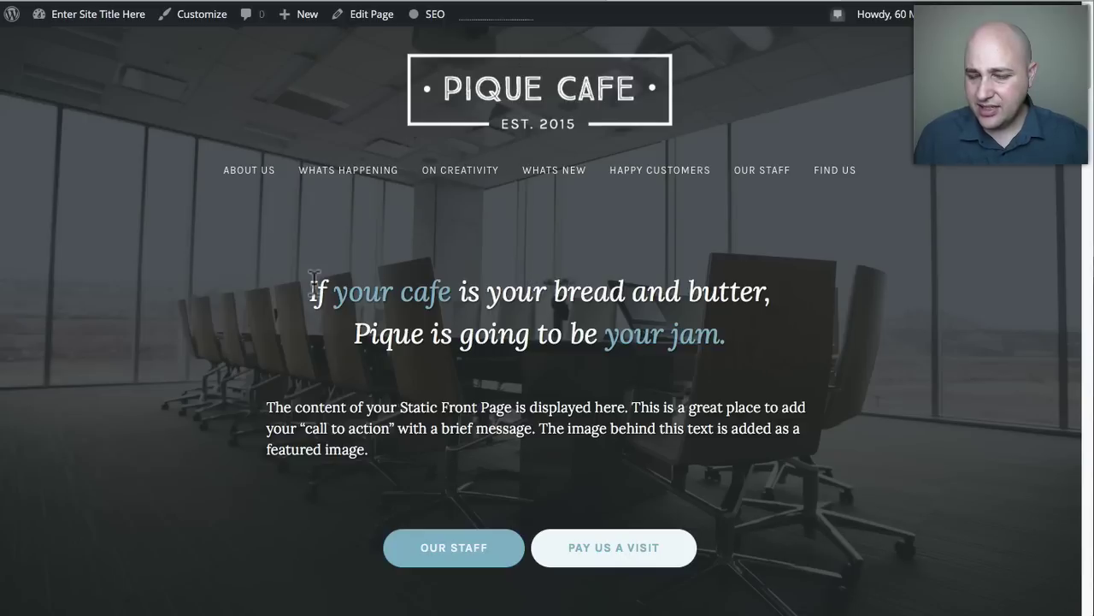
Scroll the live page to the footer, checking the Find Us Opening Hours and Facebook headings.
scroll(359, 265, "down", 2)
scroll(313, 294, "down", 6)
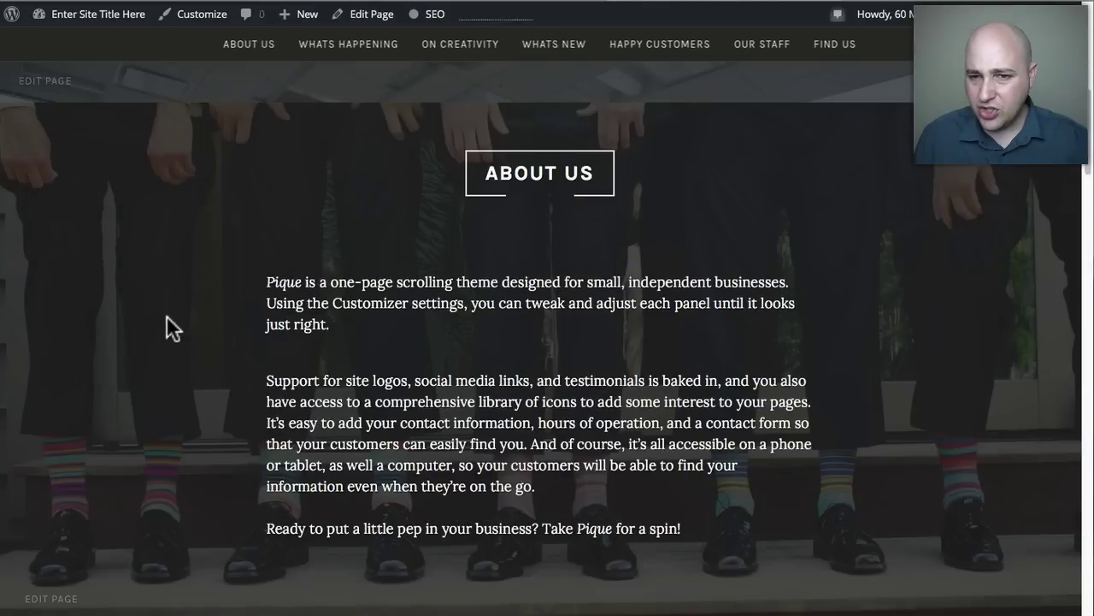
scroll(165, 314, "down", 1)
left_click(629, 111)
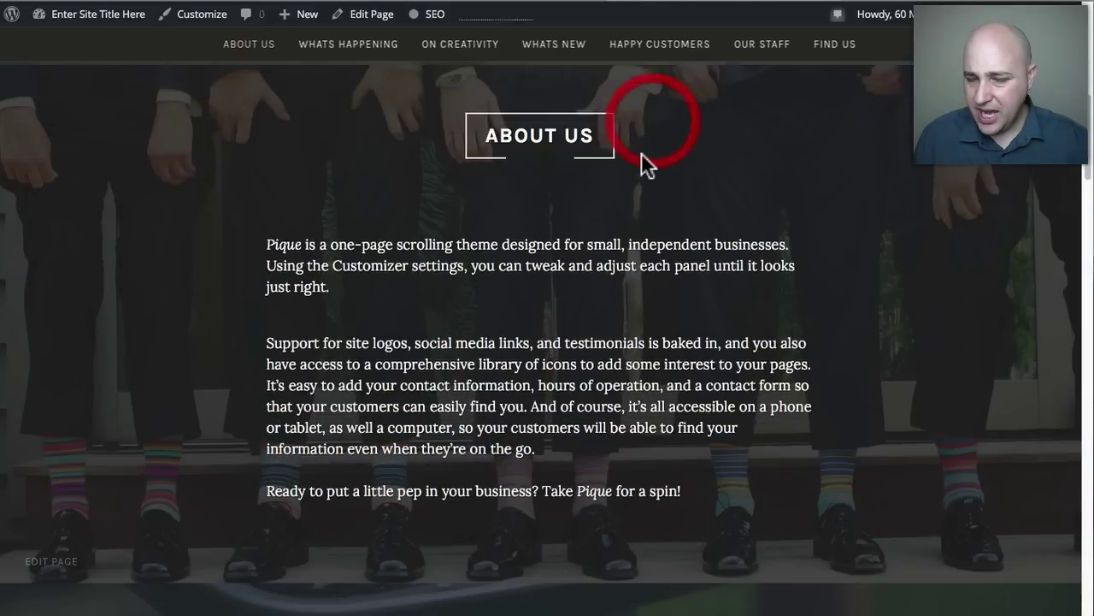
scroll(642, 154, "down", 8)
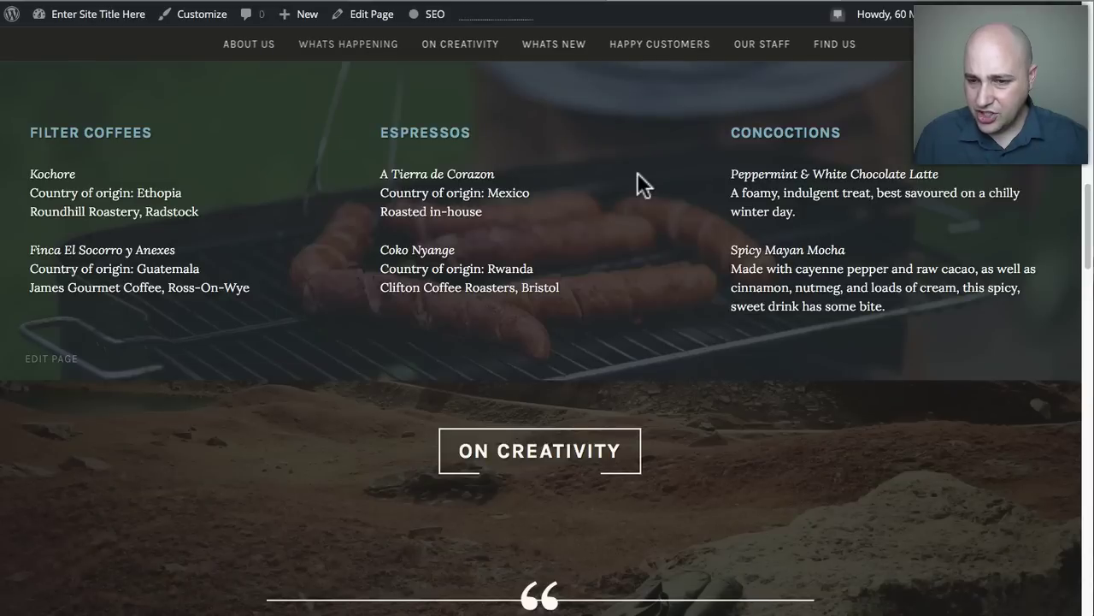
scroll(636, 172, "down", 7)
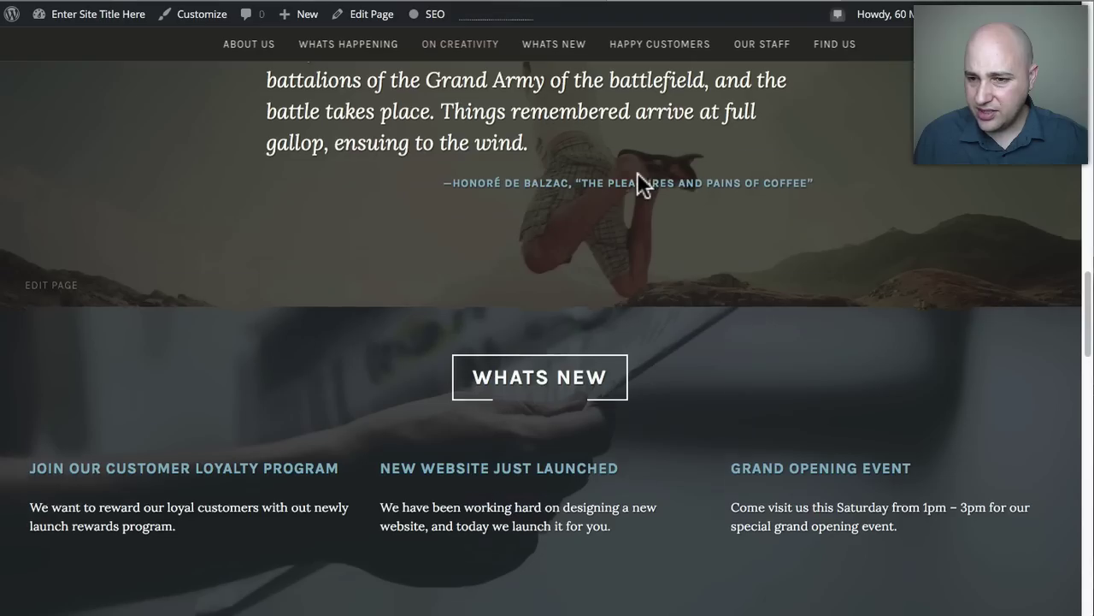
scroll(637, 175, "down", 7)
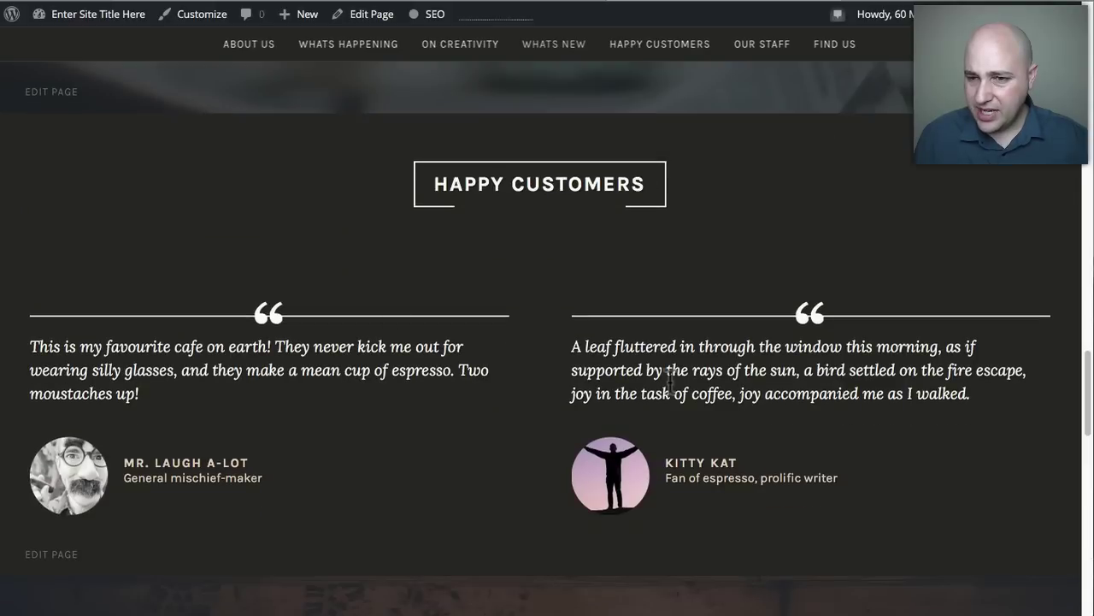
scroll(548, 359, "down", 1)
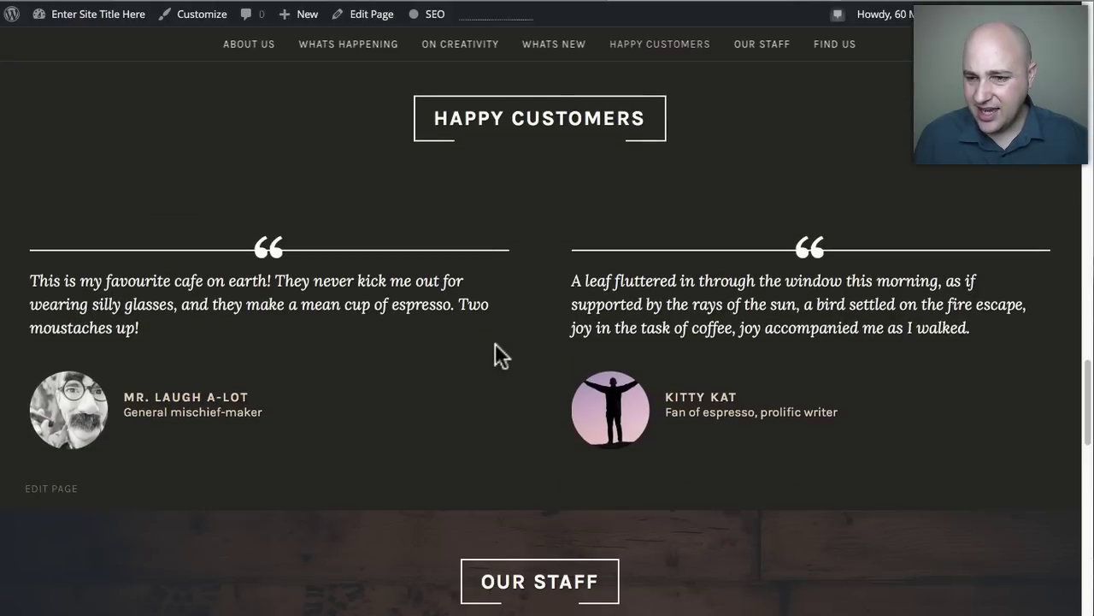
scroll(495, 343, "down", 11)
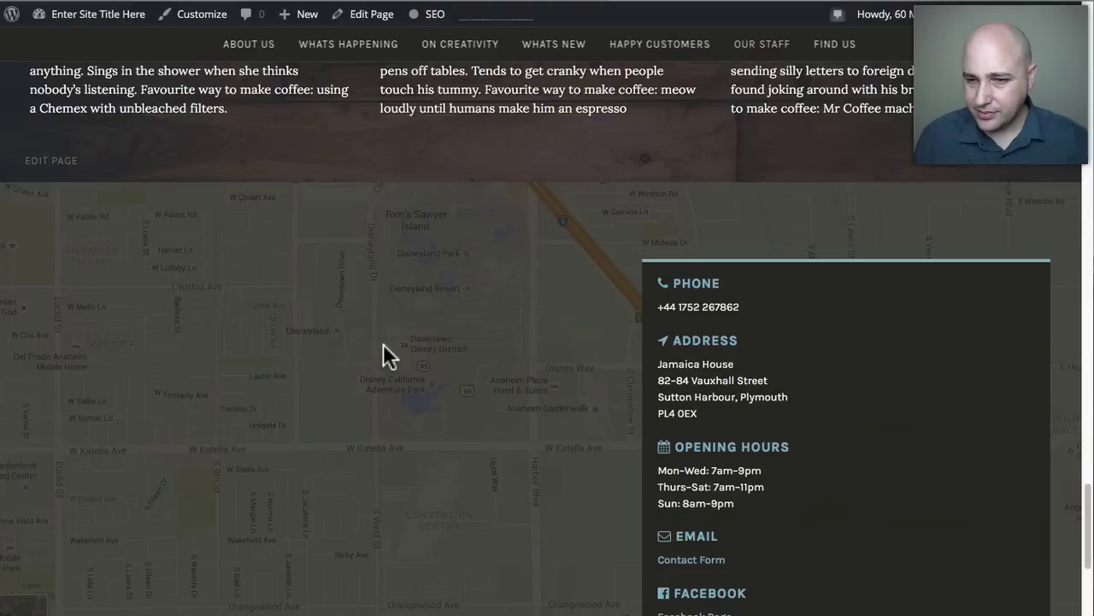
scroll(383, 355, "down", 3)
scroll(479, 338, "up", 1)
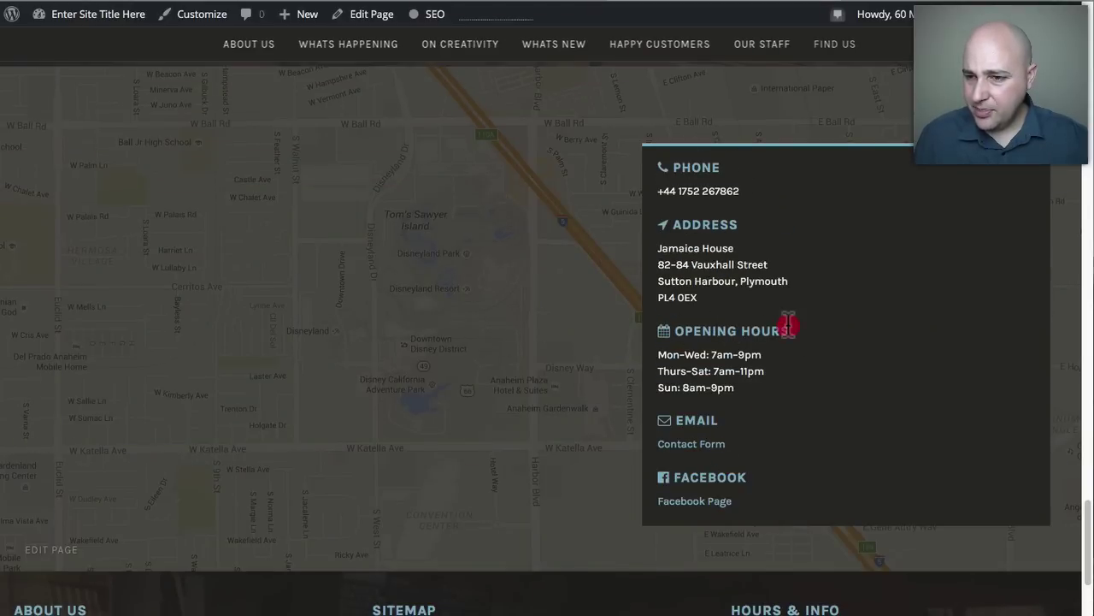
left_click_drag(776, 326, 664, 310)
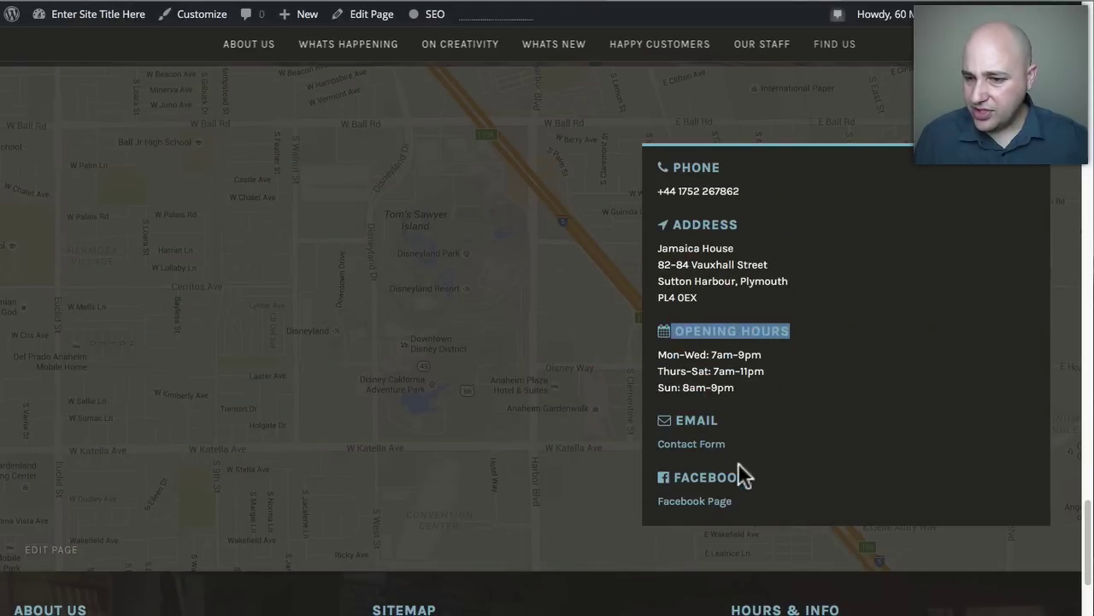
left_click_drag(745, 476, 680, 480)
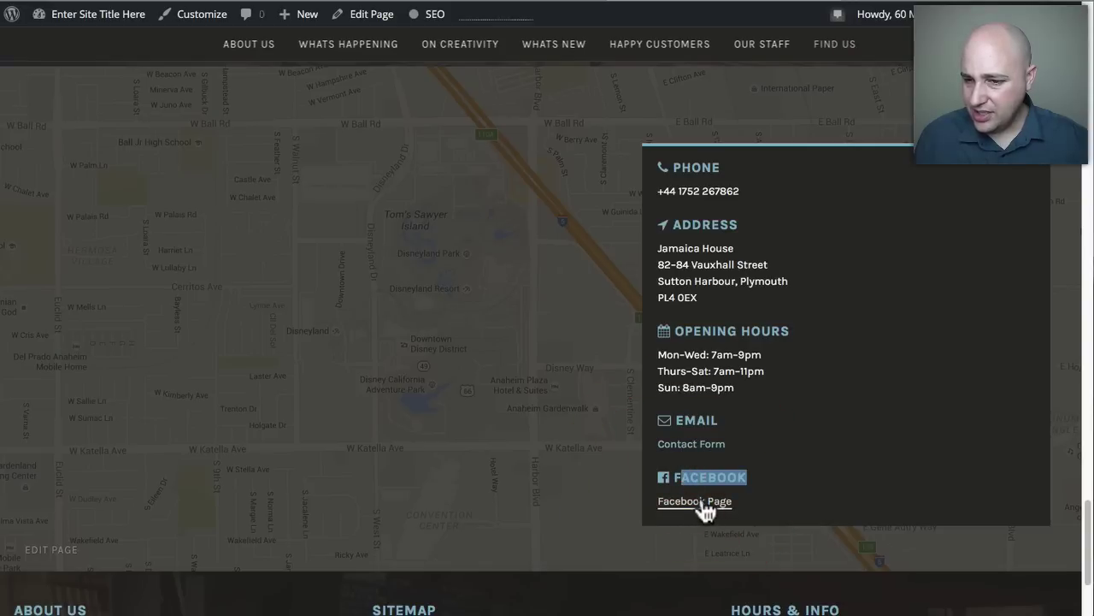
left_click(805, 432)
scroll(795, 423, "down", 2)
scroll(790, 407, "down", 2)
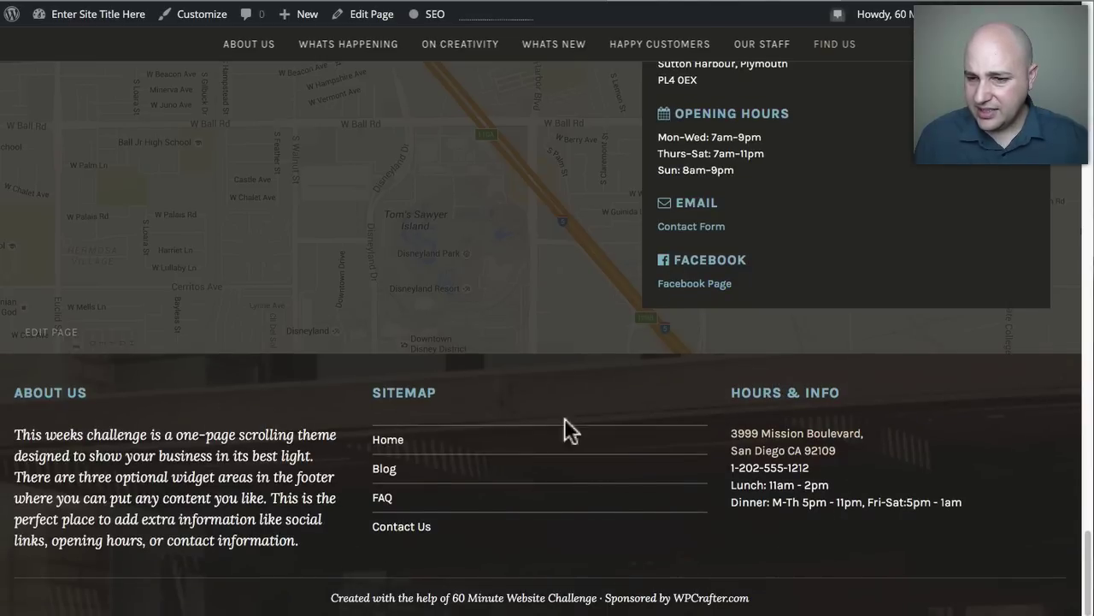
Go from the Home page editor to the Widgets screen, glancing at the live footer.
left_click(505, 4)
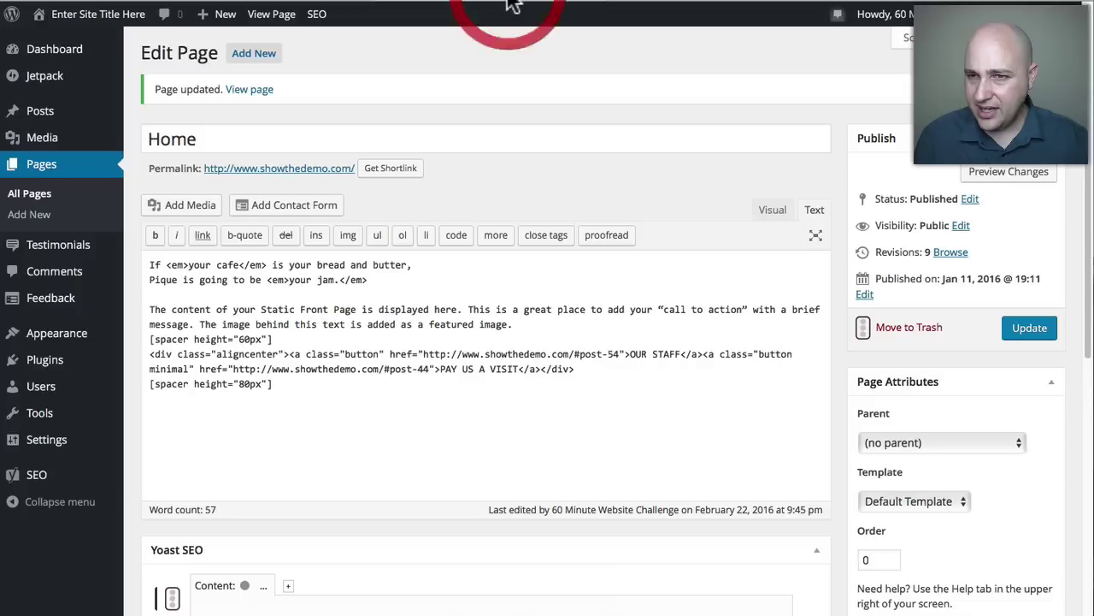
mouse_move(53, 336)
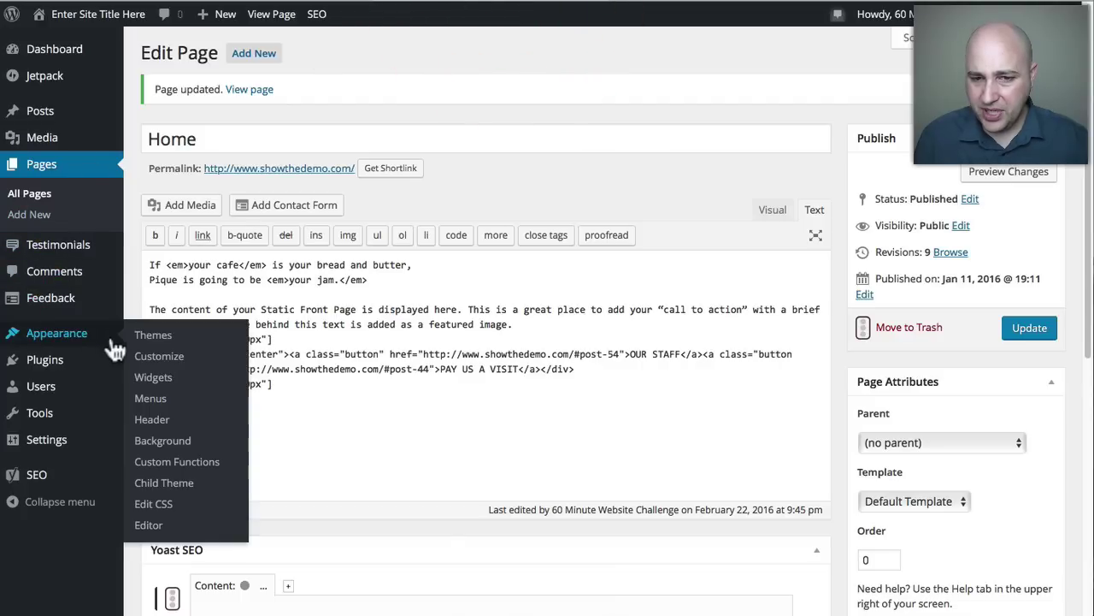
left_click(165, 381)
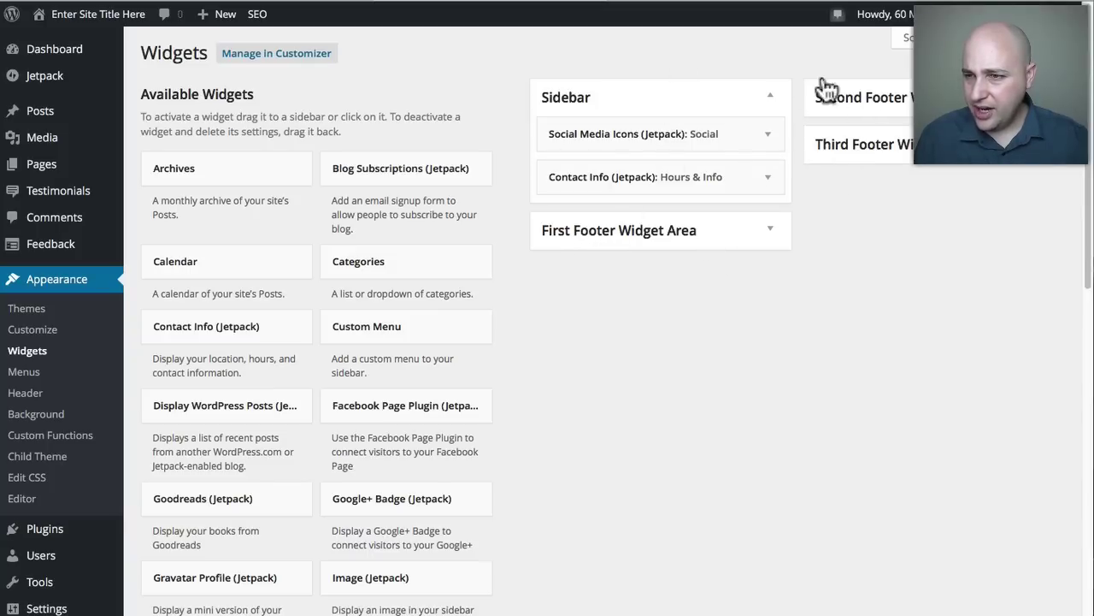
left_click(759, 1)
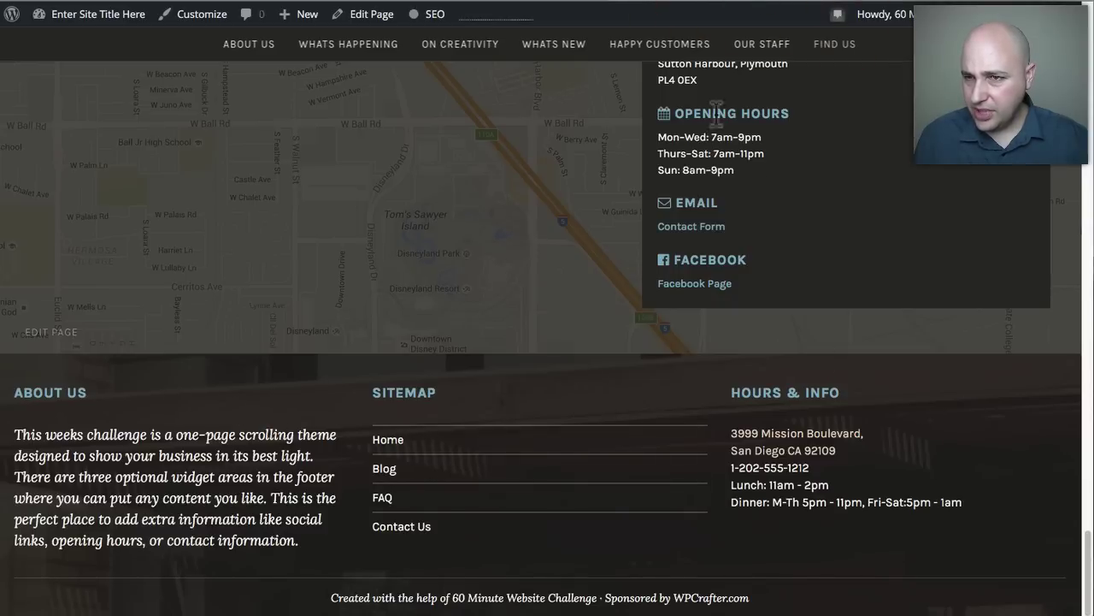
left_click(504, 4)
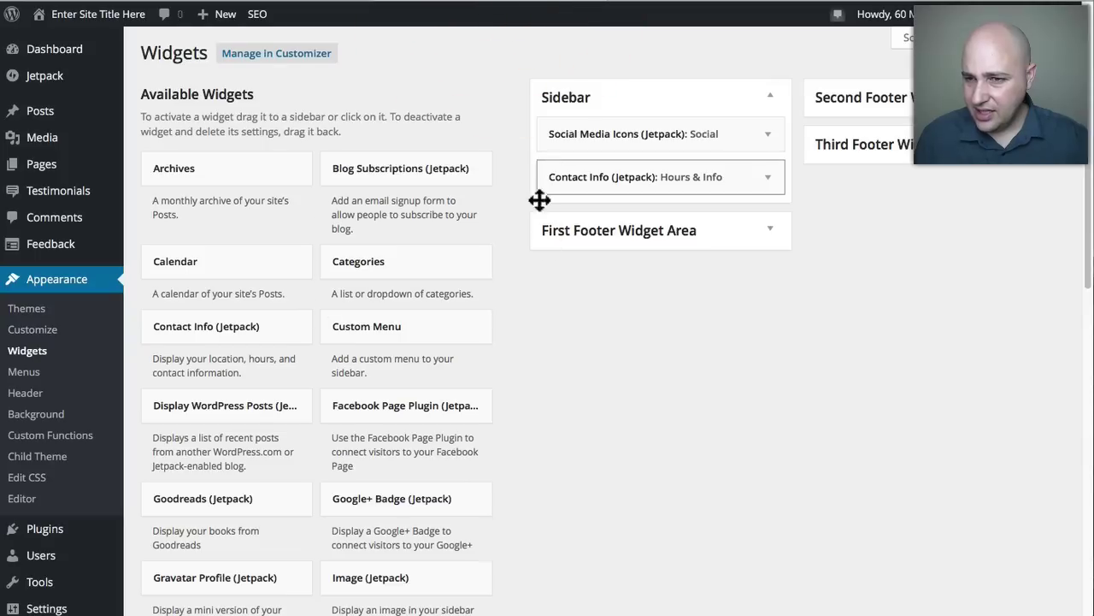
Review the First Footer About Us text widget, collapse it, and compare with the live footer columns.
left_click(772, 229)
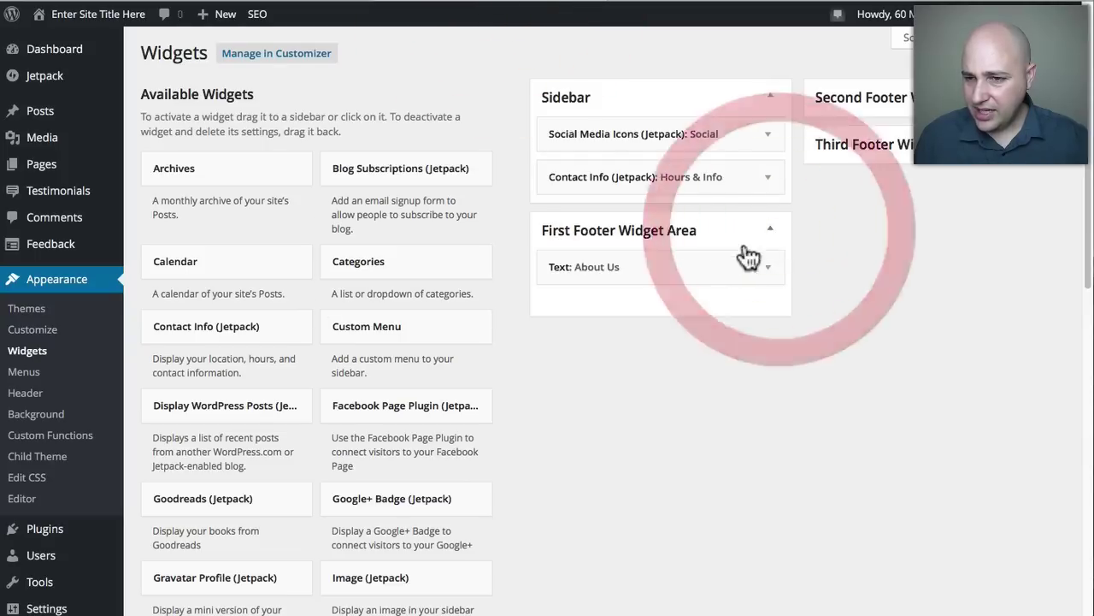
left_click(770, 229)
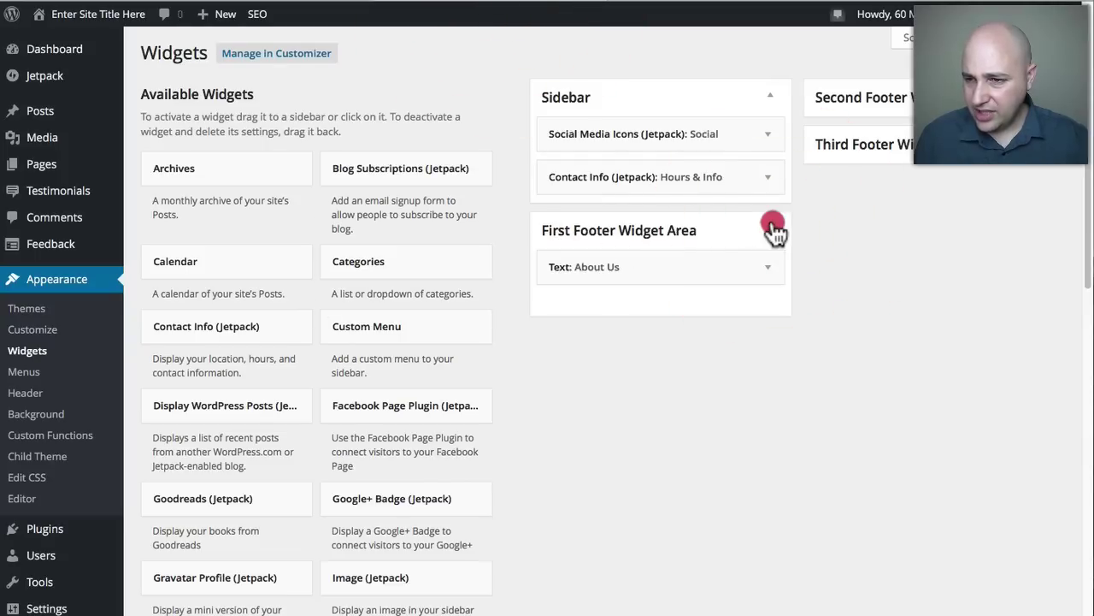
left_click(770, 231)
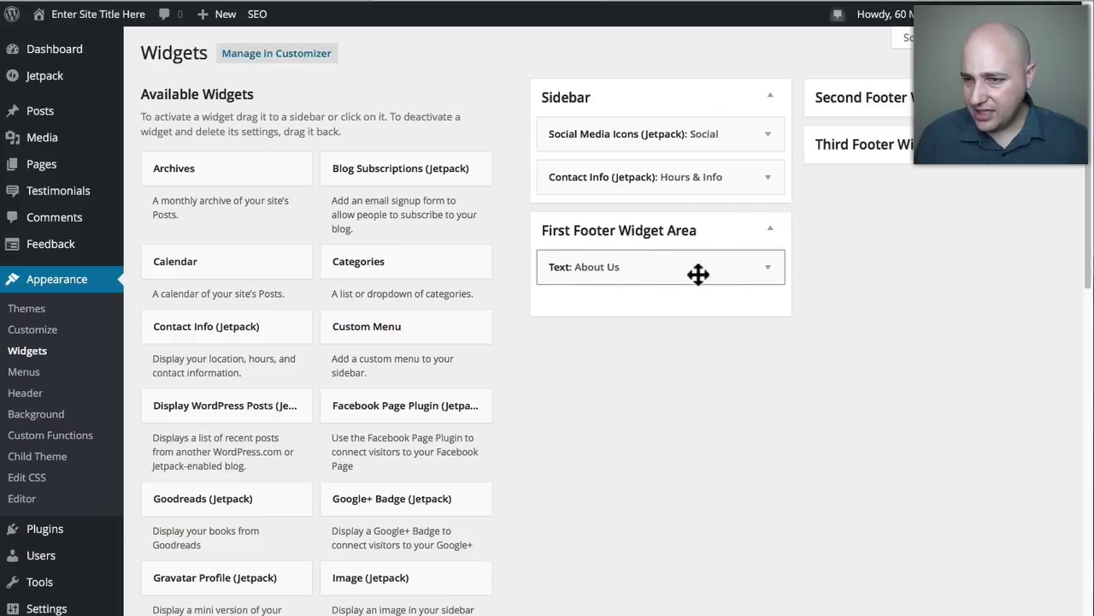
left_click(770, 270)
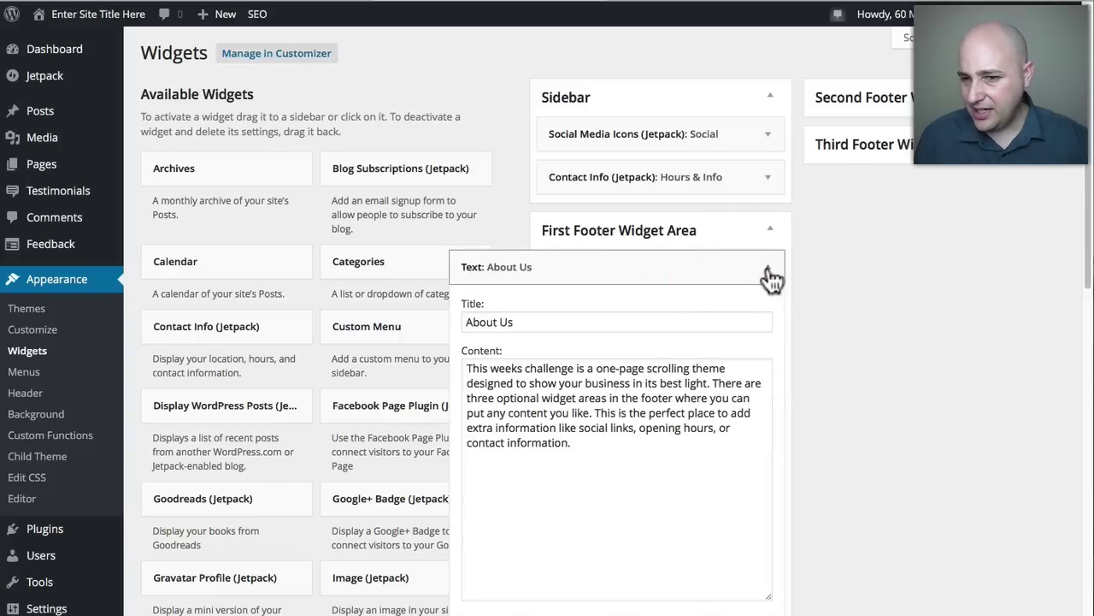
left_click_drag(564, 321, 434, 324)
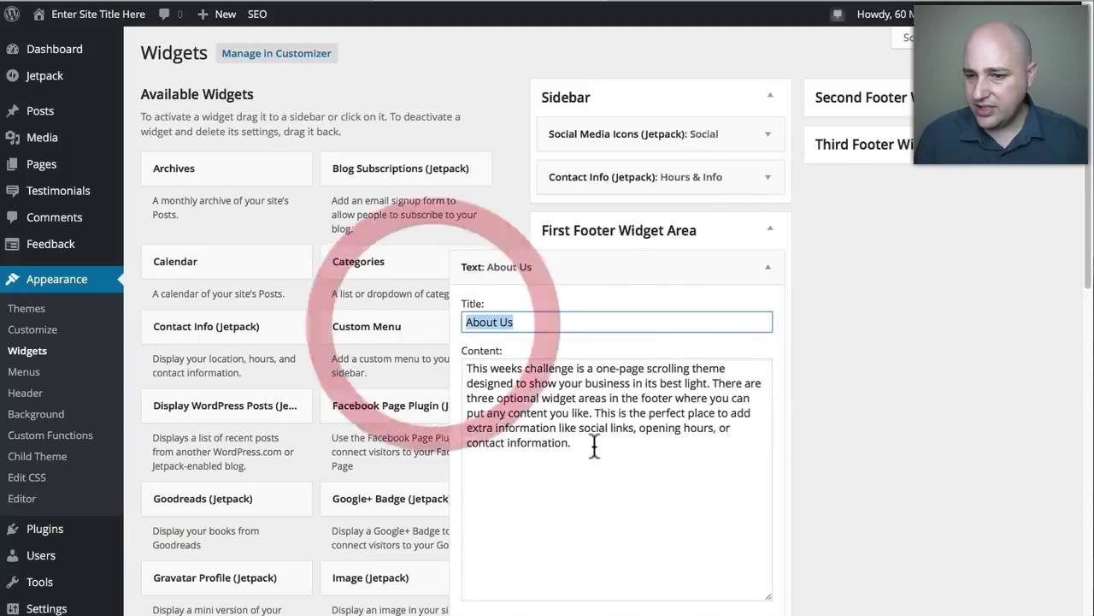
left_click_drag(582, 442, 450, 345)
left_click(770, 274)
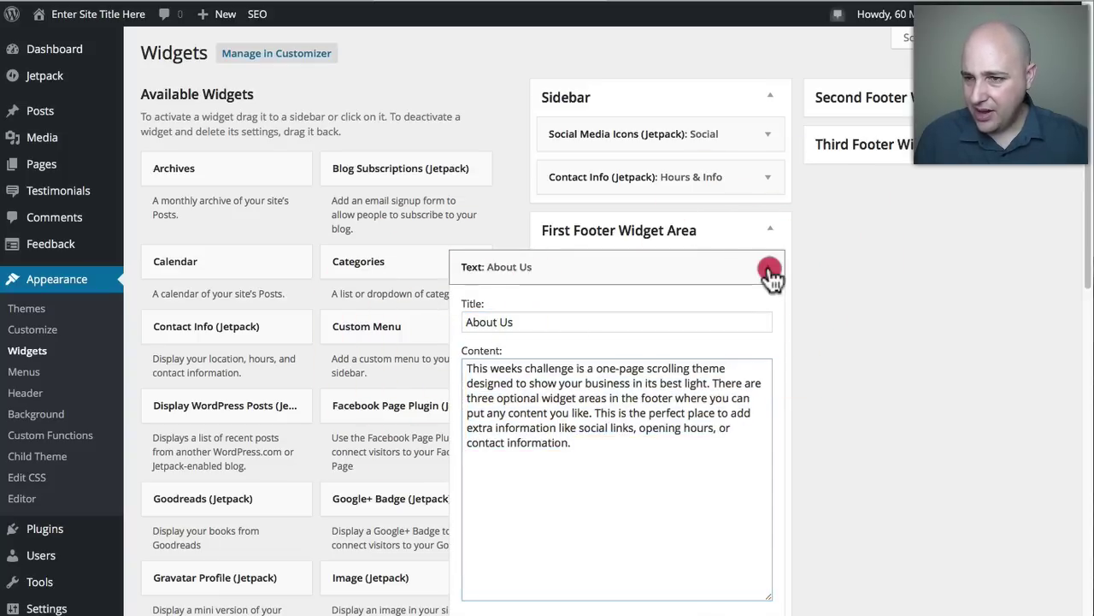
left_click(778, 3)
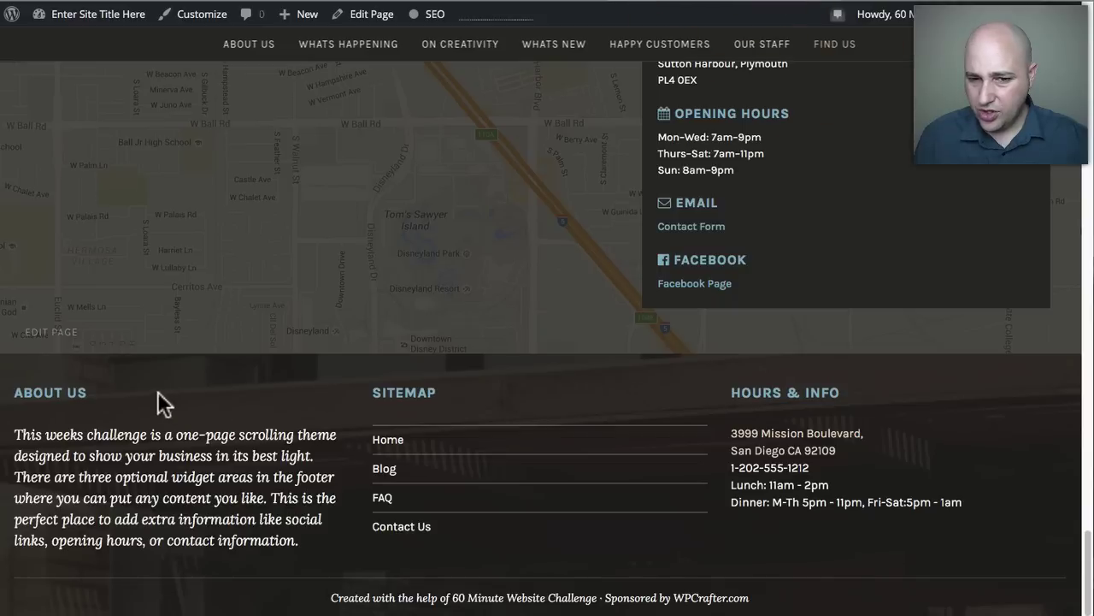
left_click_drag(81, 391, 11, 387)
left_click_drag(104, 460, 111, 460)
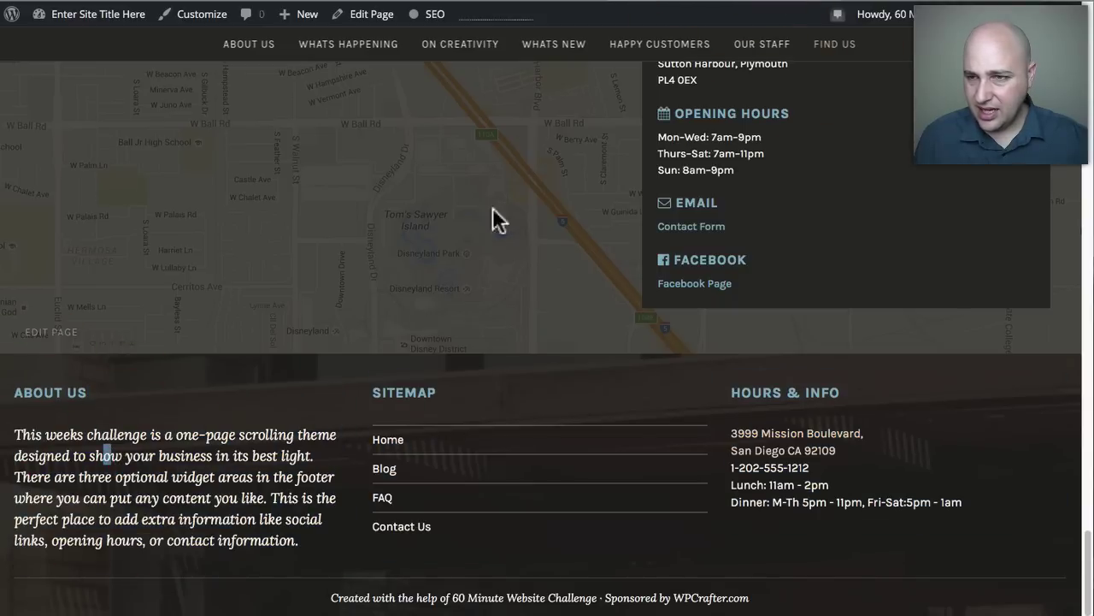
left_click(559, 4)
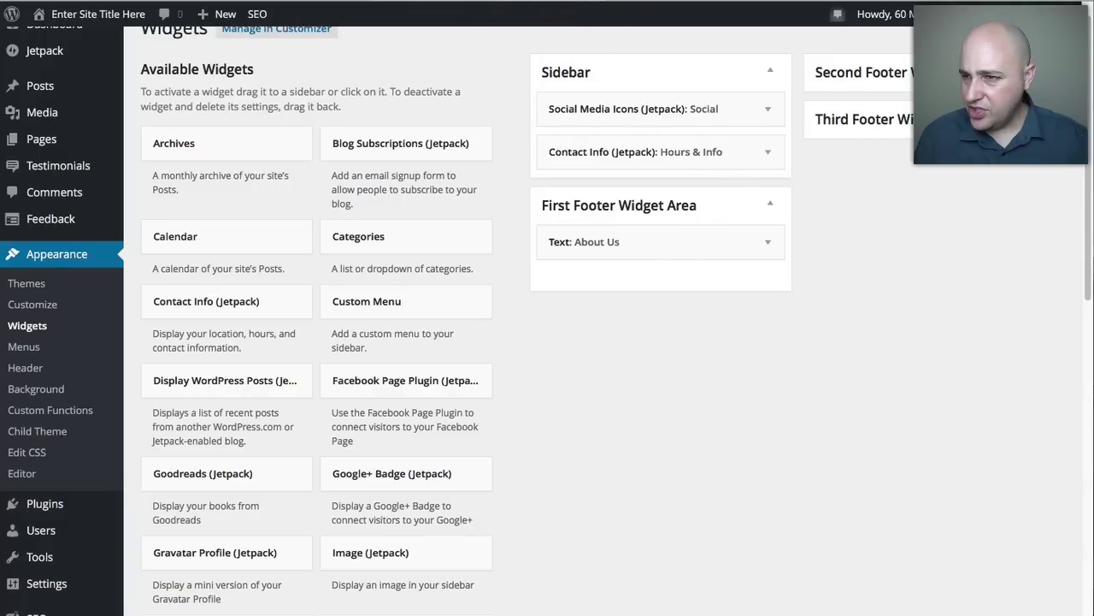
Check the Sitemap custom menu widget in the Second Footer Widget Area.
left_click(940, 72)
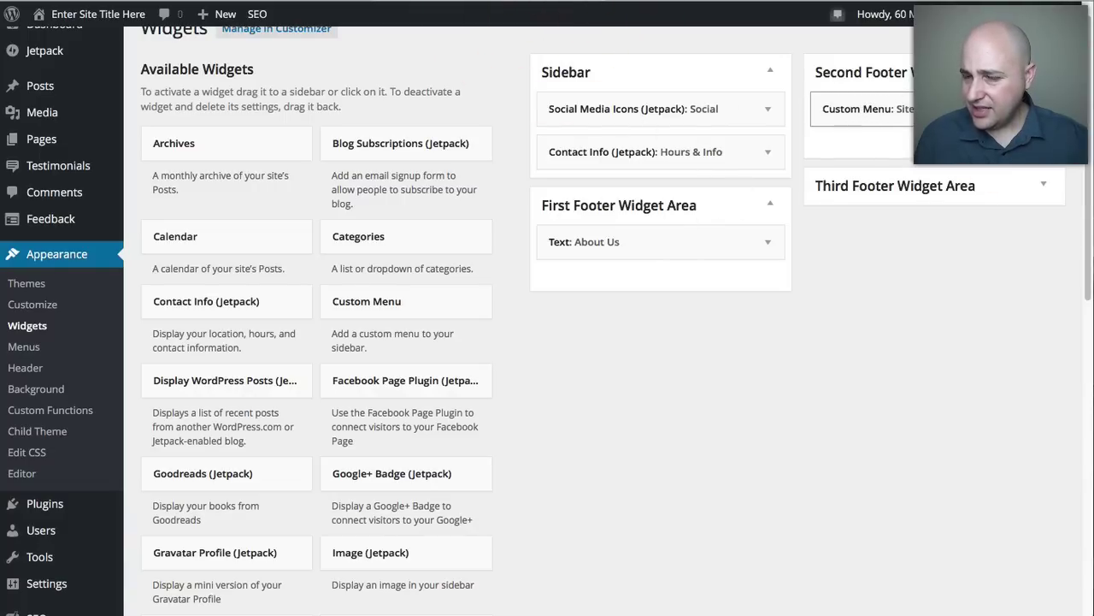
left_click(1044, 108)
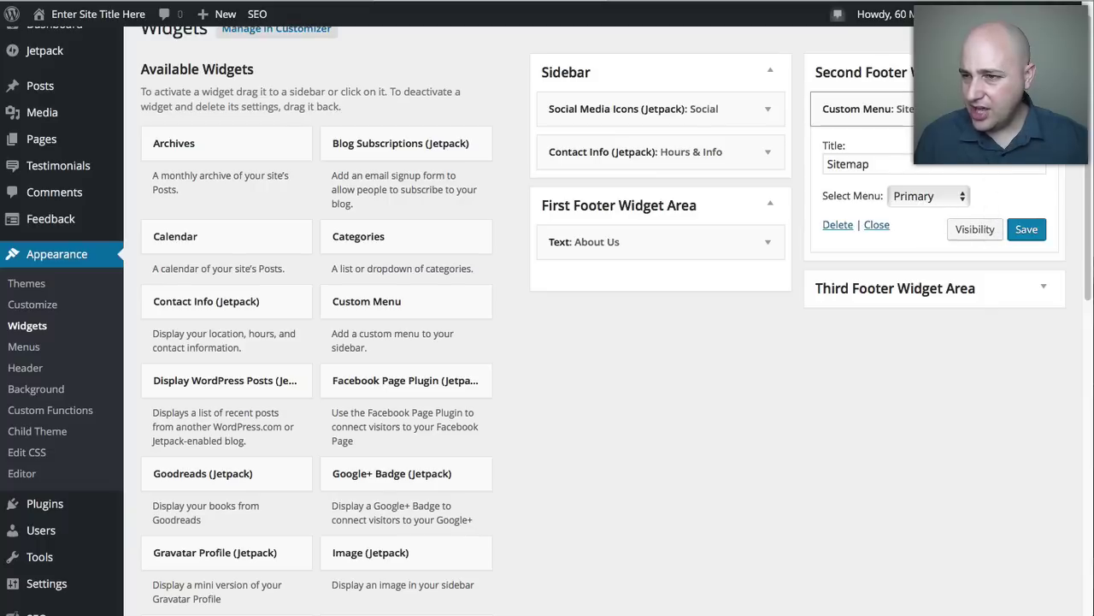
left_click(1026, 109)
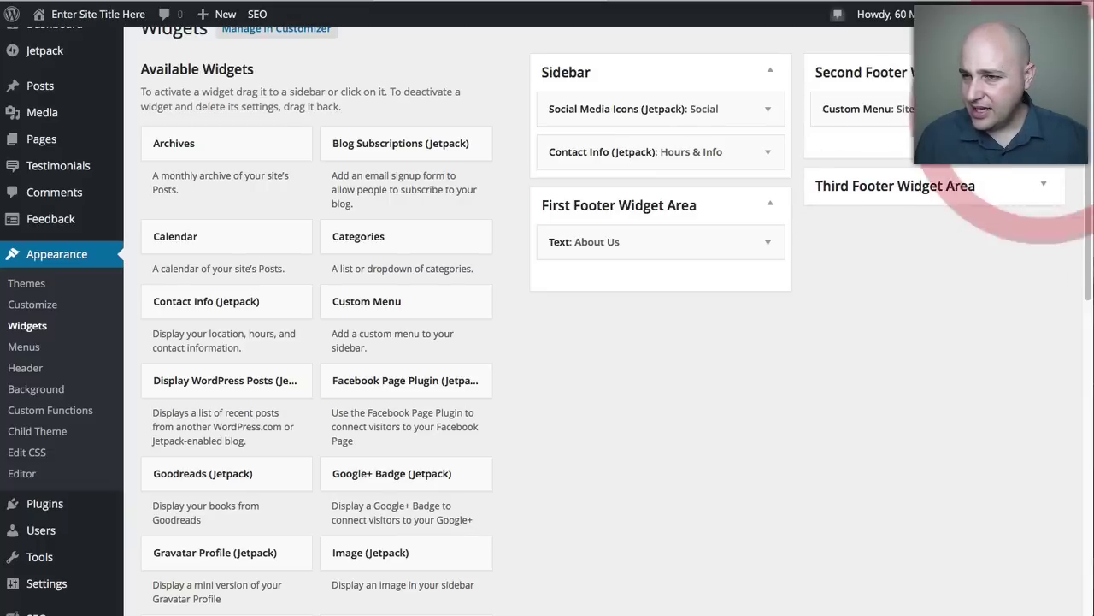
Review the Third Footer Hours & Info contact widget's title, address and opening hours.
left_click(1049, 195)
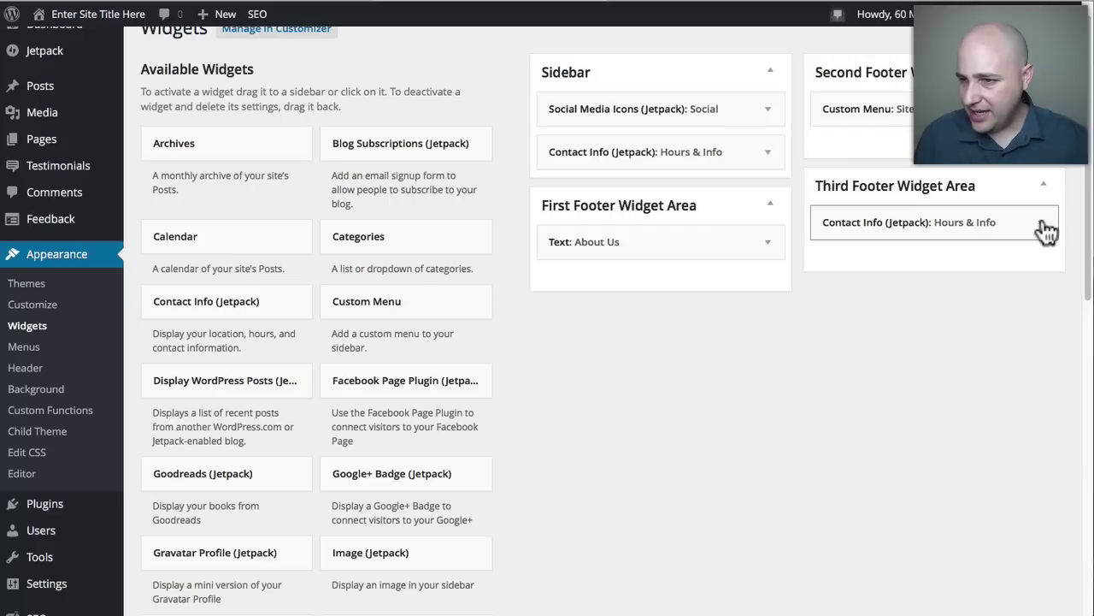
left_click(1042, 224)
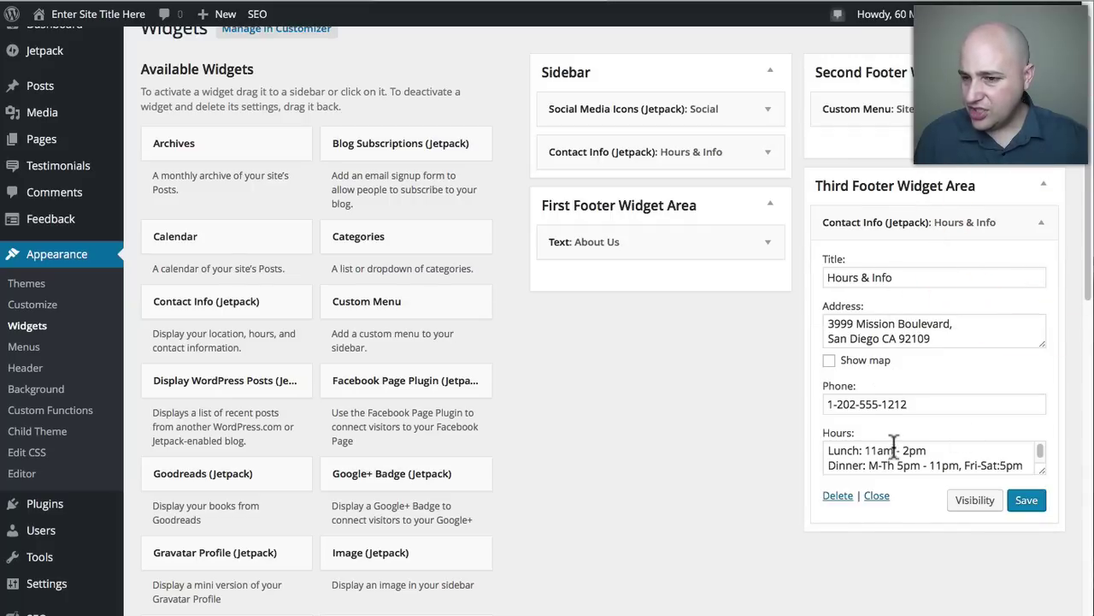
left_click_drag(901, 276, 812, 282)
left_click_drag(829, 320, 826, 402)
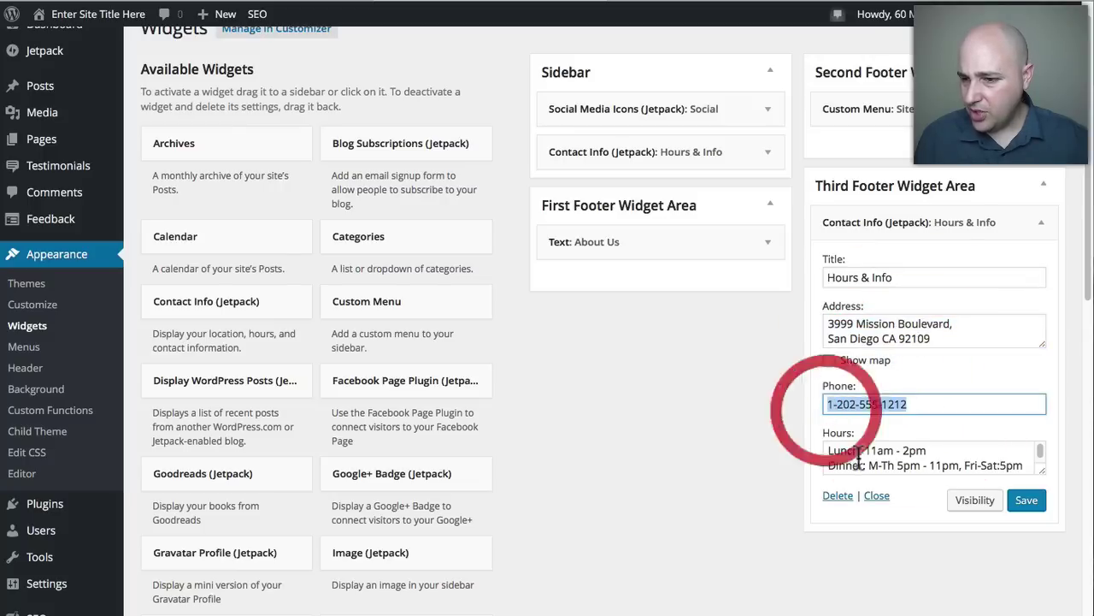
left_click_drag(836, 458, 906, 510)
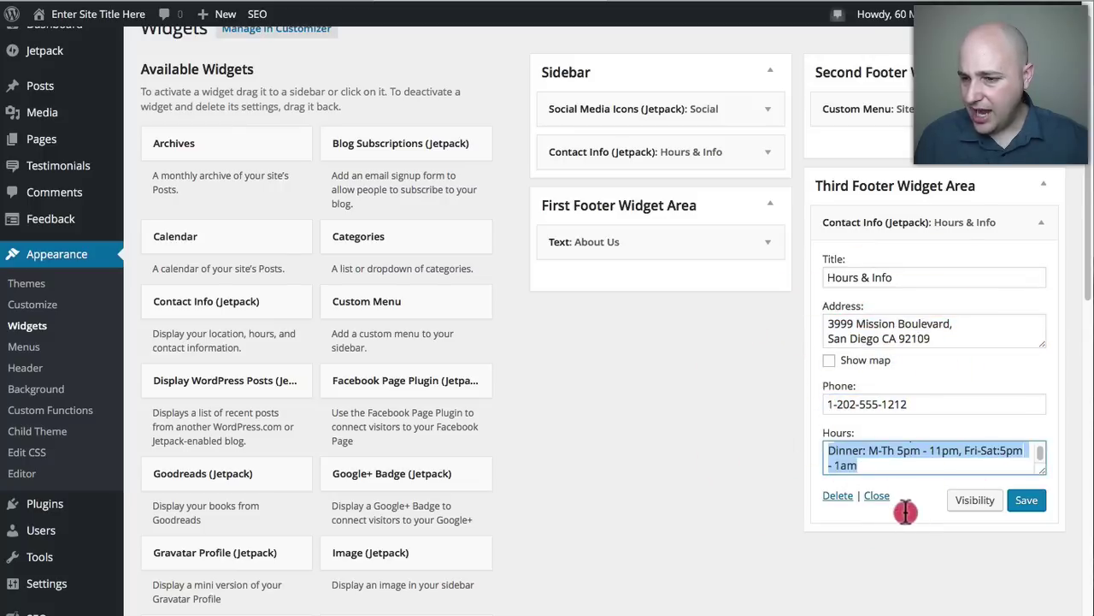
left_click(745, 438)
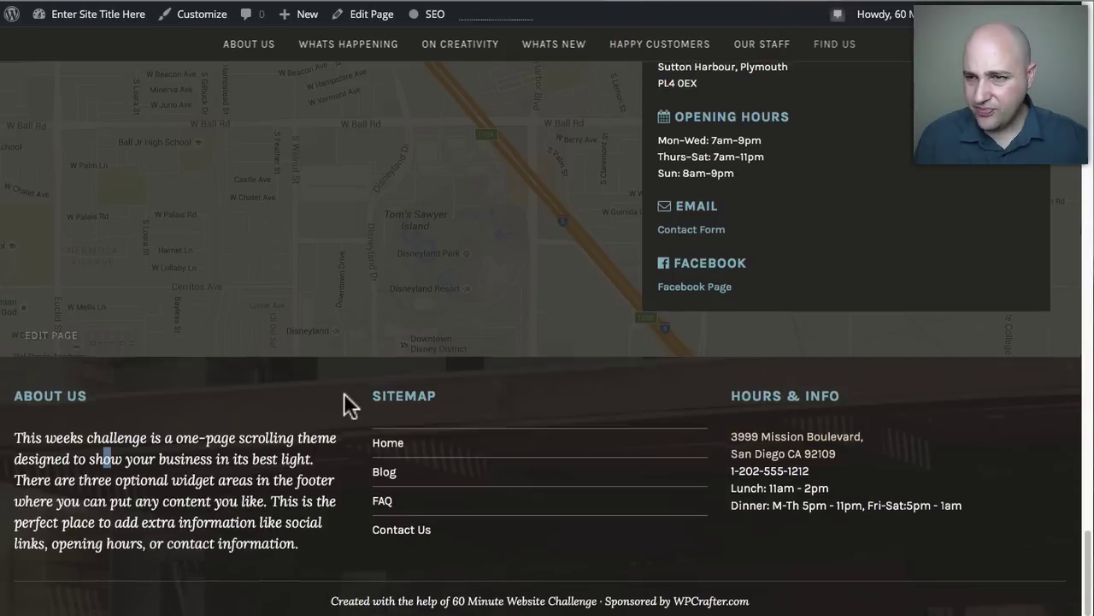
Scroll the live site from the footer up to the Pique Cafe hero and through About Us.
scroll(343, 392, "up", 8)
scroll(342, 393, "up", 10)
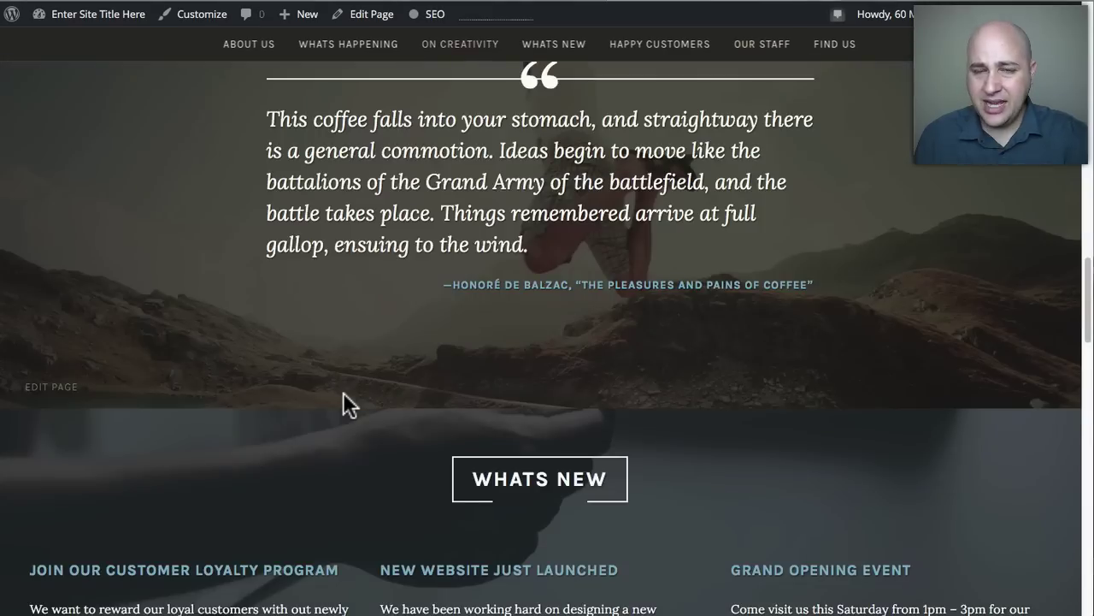
scroll(343, 392, "up", 10)
scroll(343, 400, "up", 3)
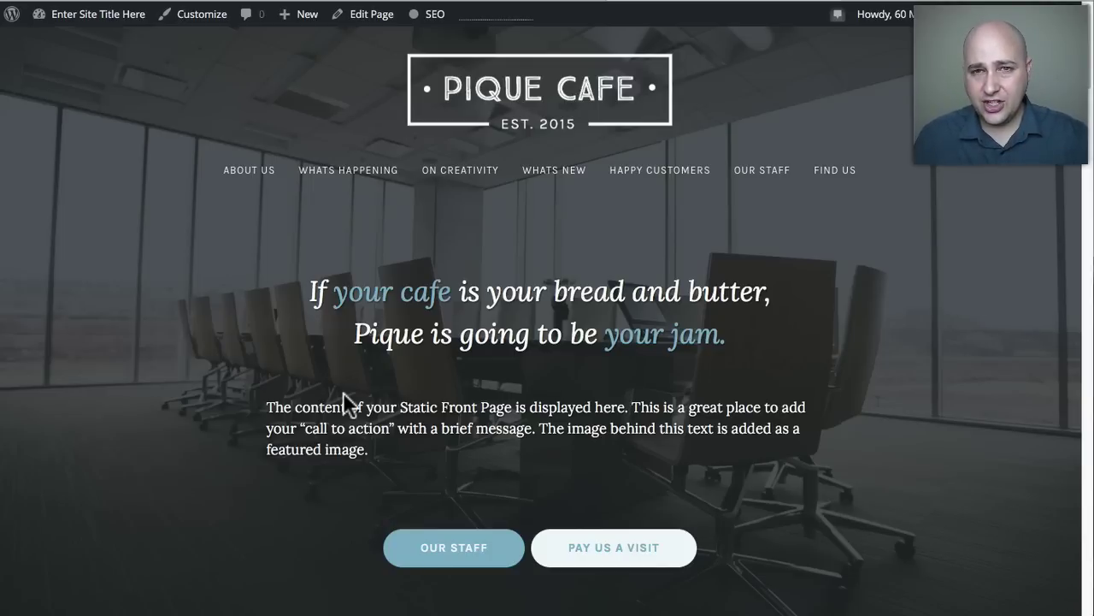
scroll(308, 308, "down", 3)
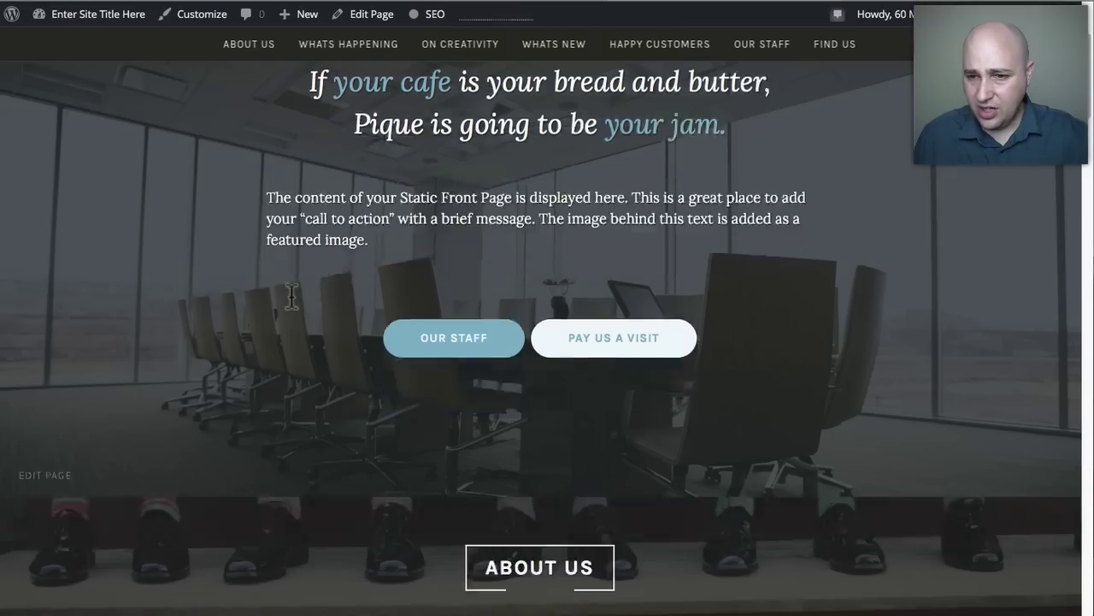
scroll(290, 299, "down", 2)
scroll(295, 304, "up", 5)
scroll(464, 331, "down", 5)
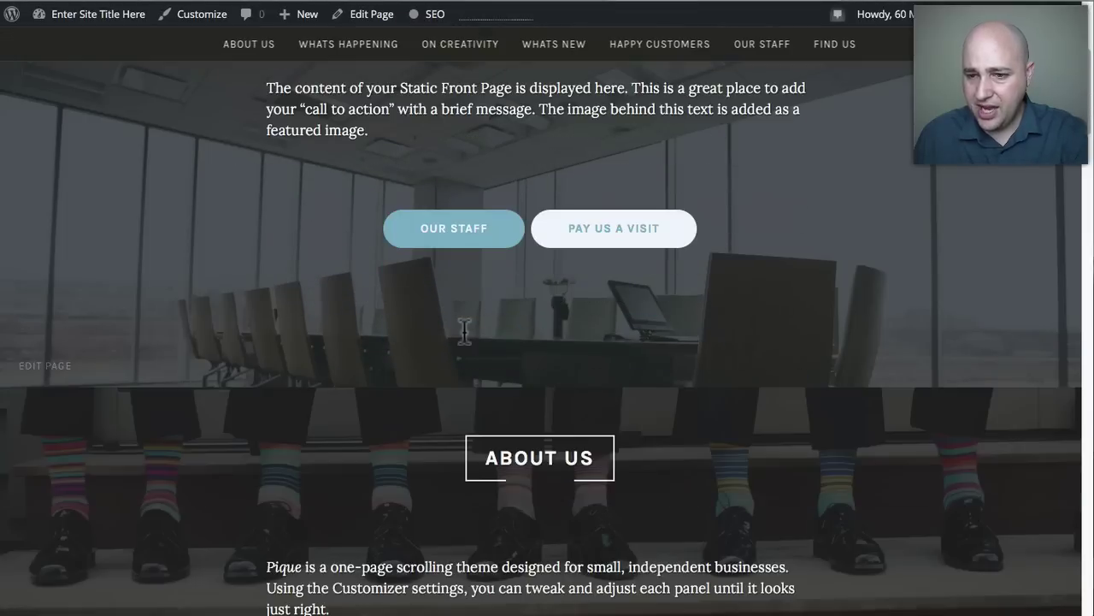
scroll(482, 411, "down", 3)
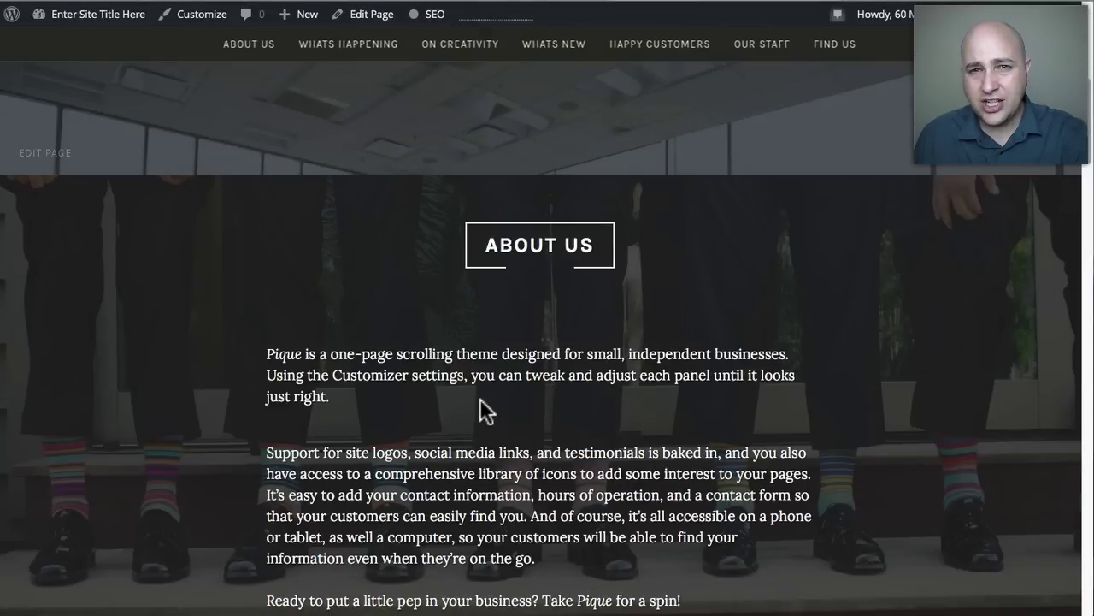
scroll(481, 410, "up", 7)
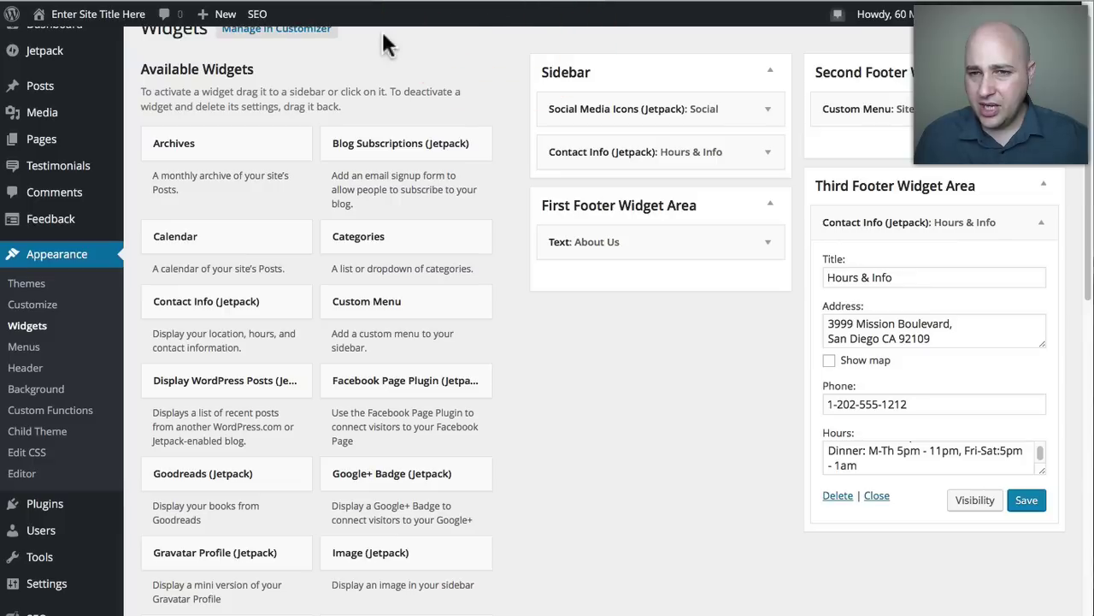
Launch Appearance > Customize to preview the Pique Cafe front page.
scroll(171, 111, "up", 1)
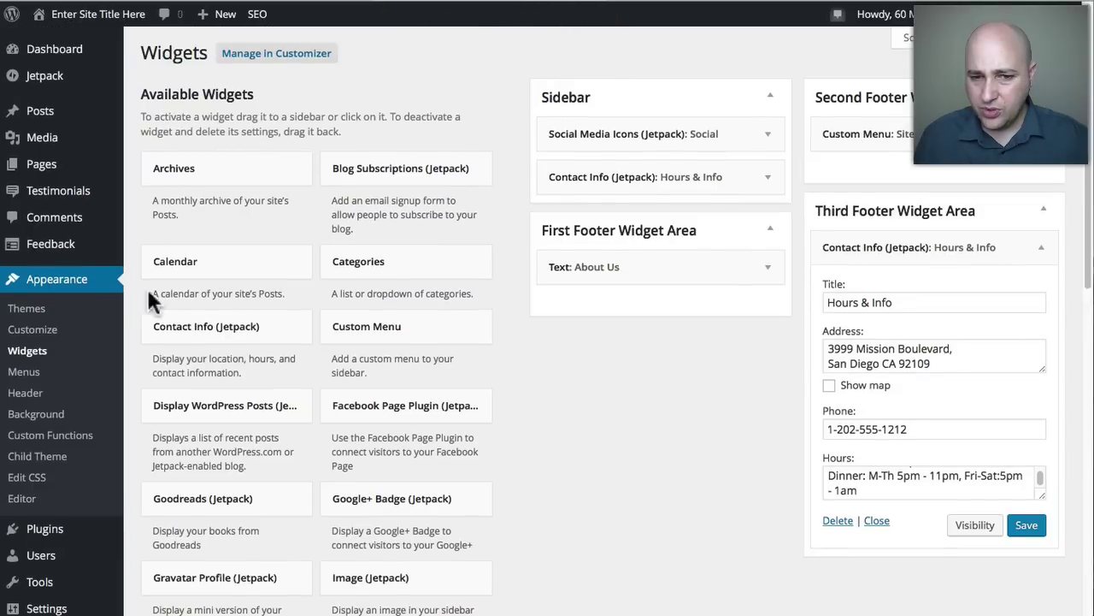
left_click(32, 330)
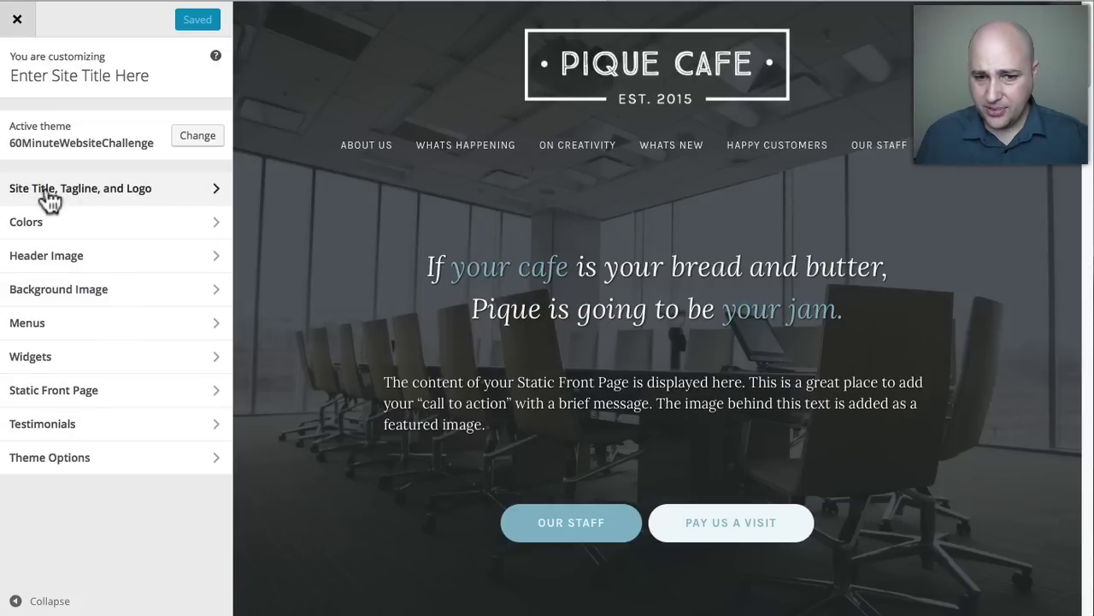
In Site Title, Tagline and Logo, set the Pique Cafe Media Library image as the logo.
left_click(45, 190)
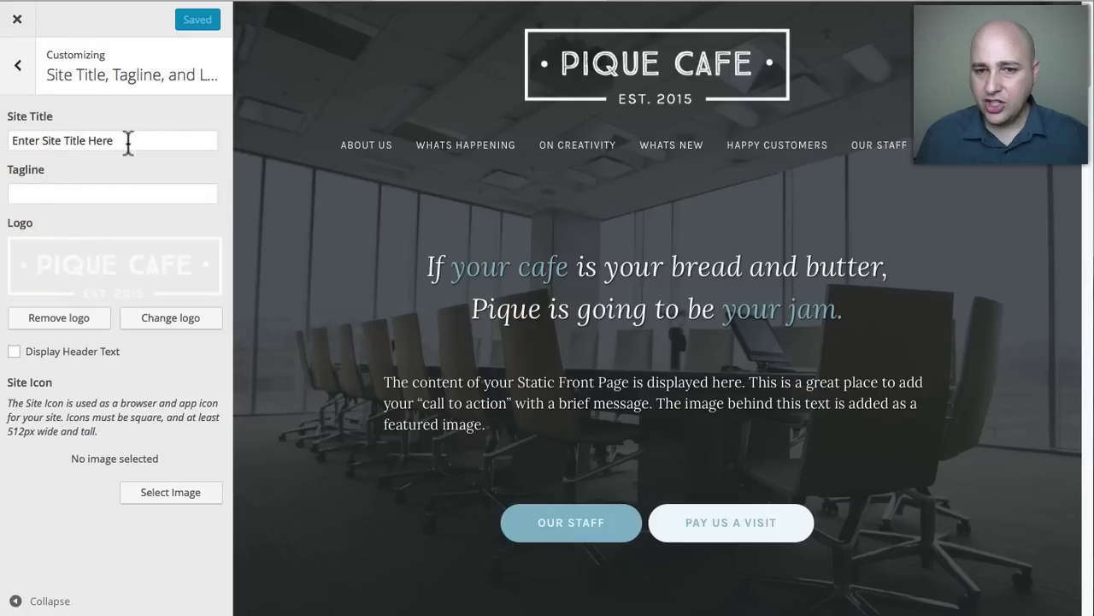
left_click_drag(128, 140, 5, 137)
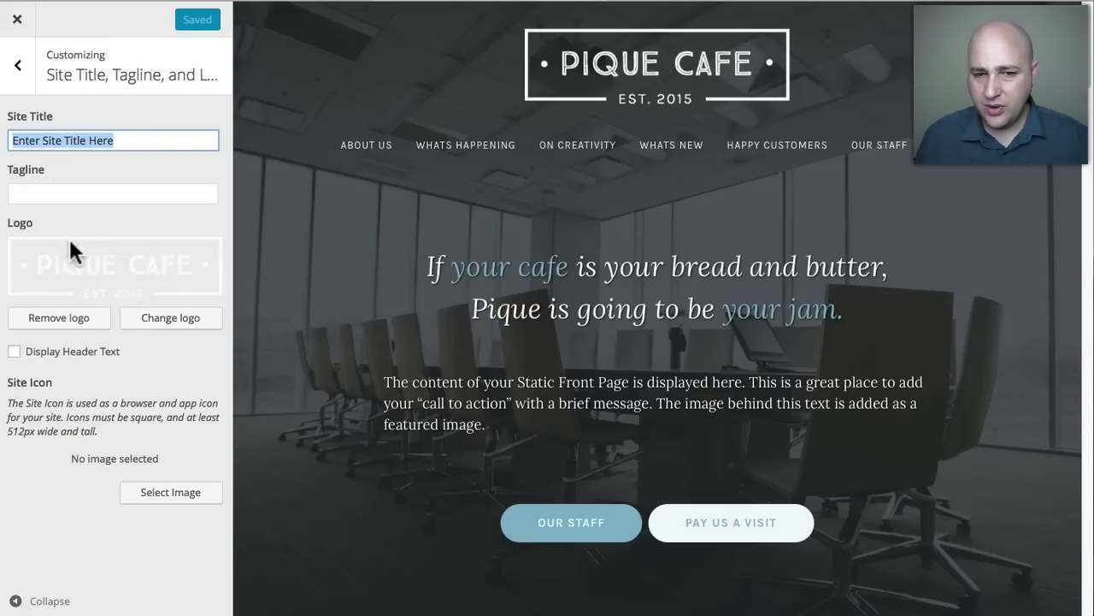
double_click(12, 222)
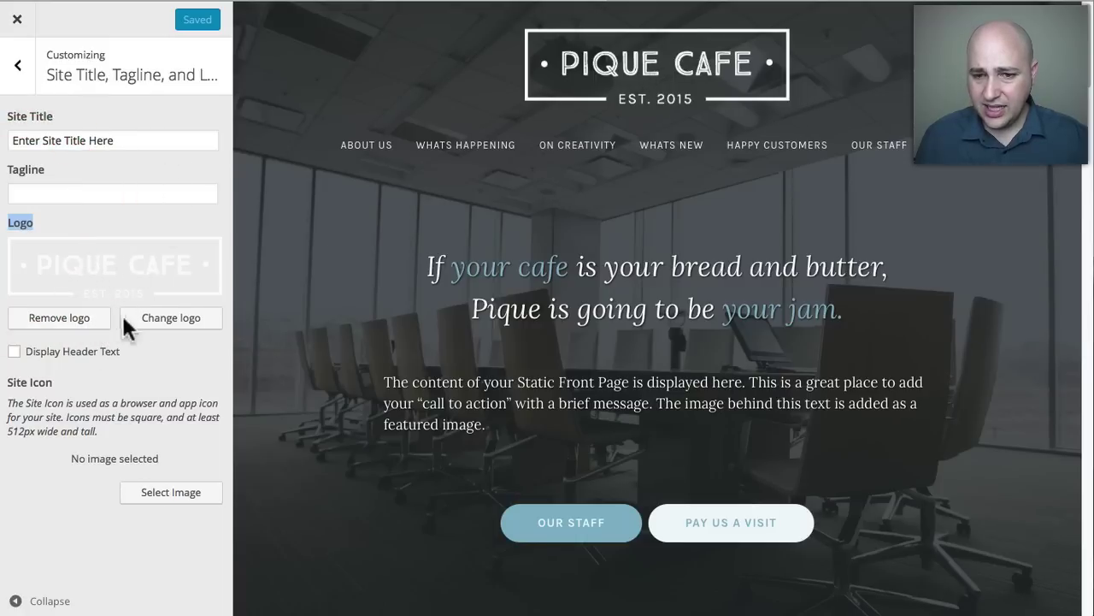
left_click(170, 323)
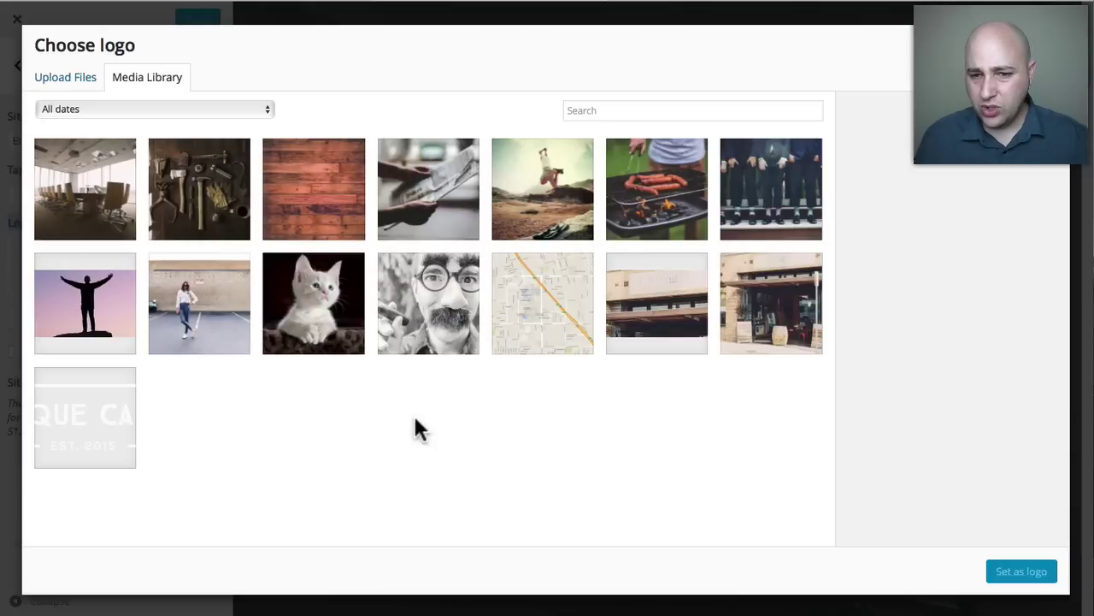
left_click(74, 440)
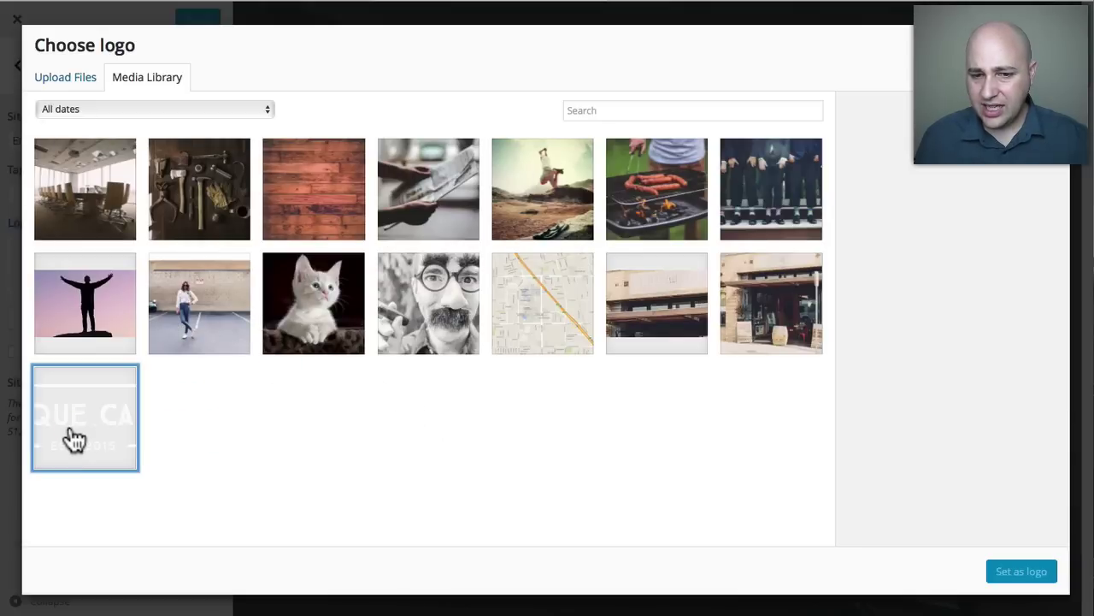
left_click(1026, 573)
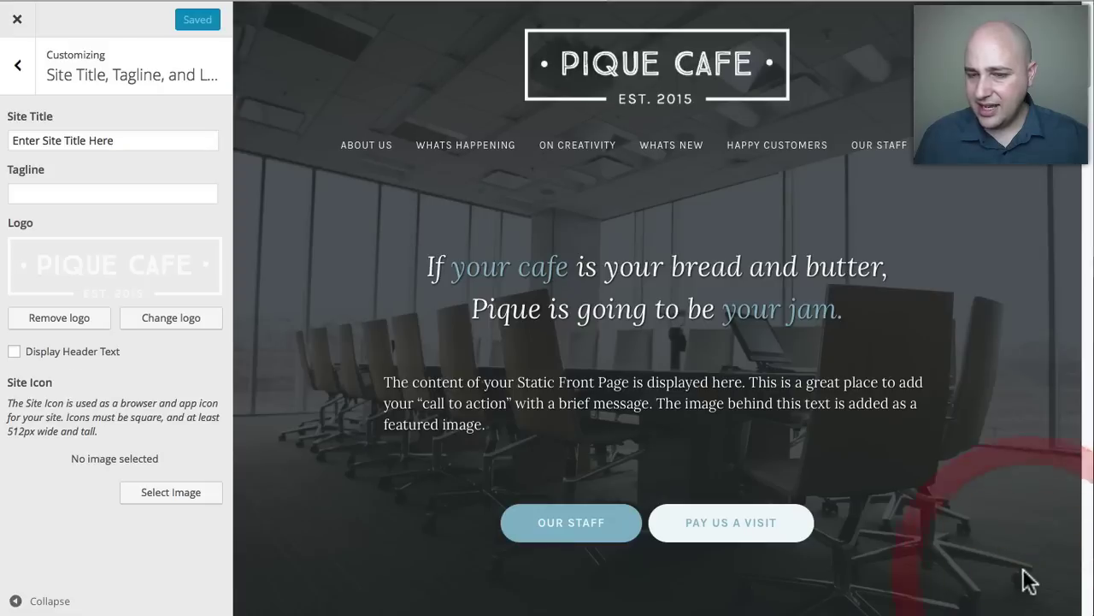
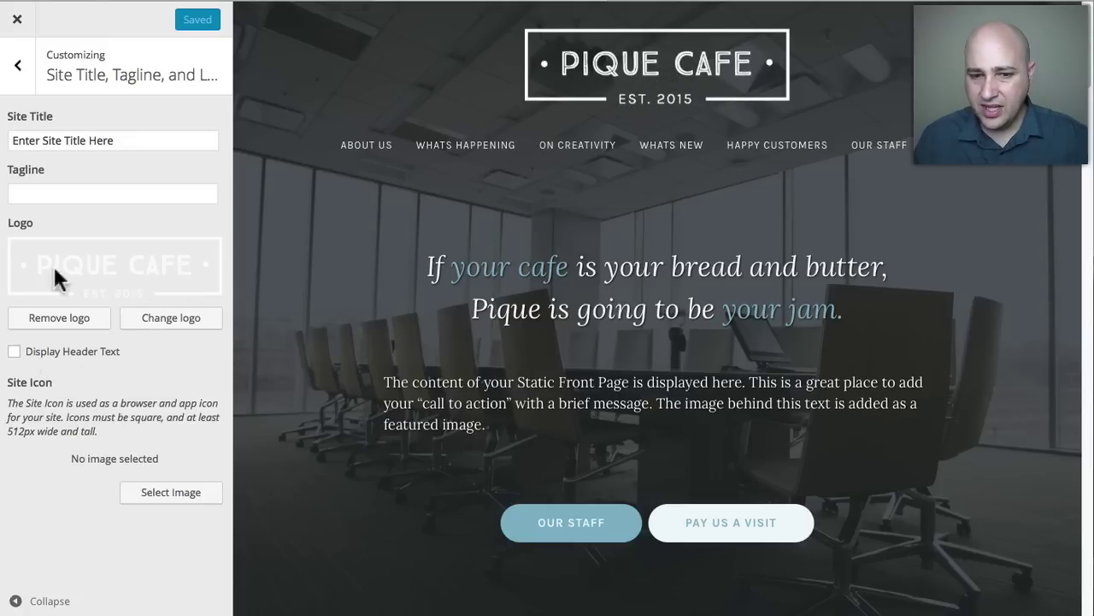
Remove the logo and set title 'Business name' and tagline 'the best business advice'.
left_click(14, 353)
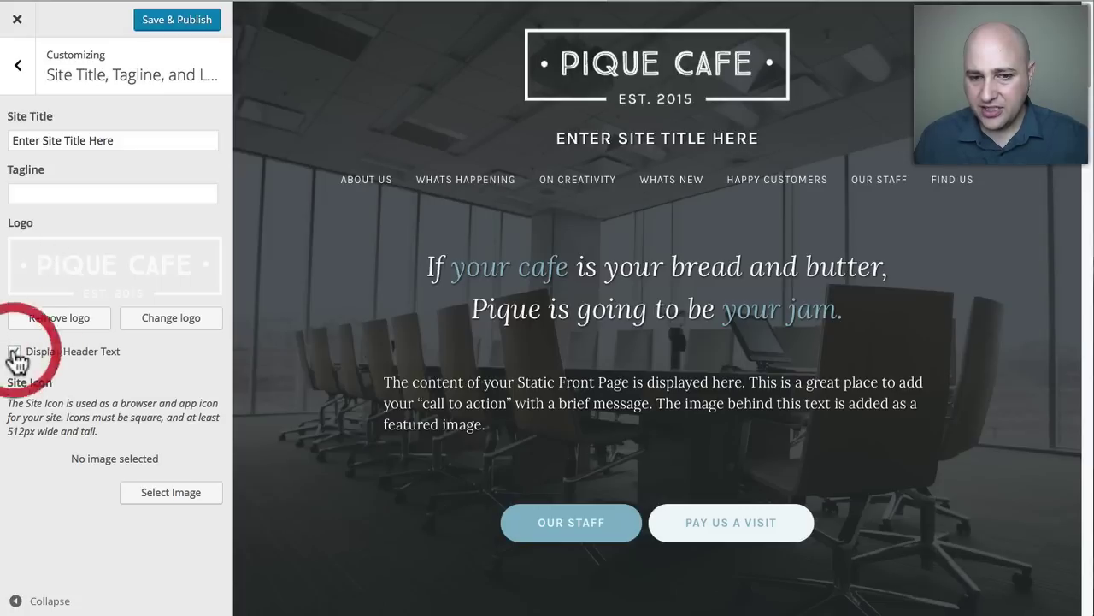
left_click(59, 320)
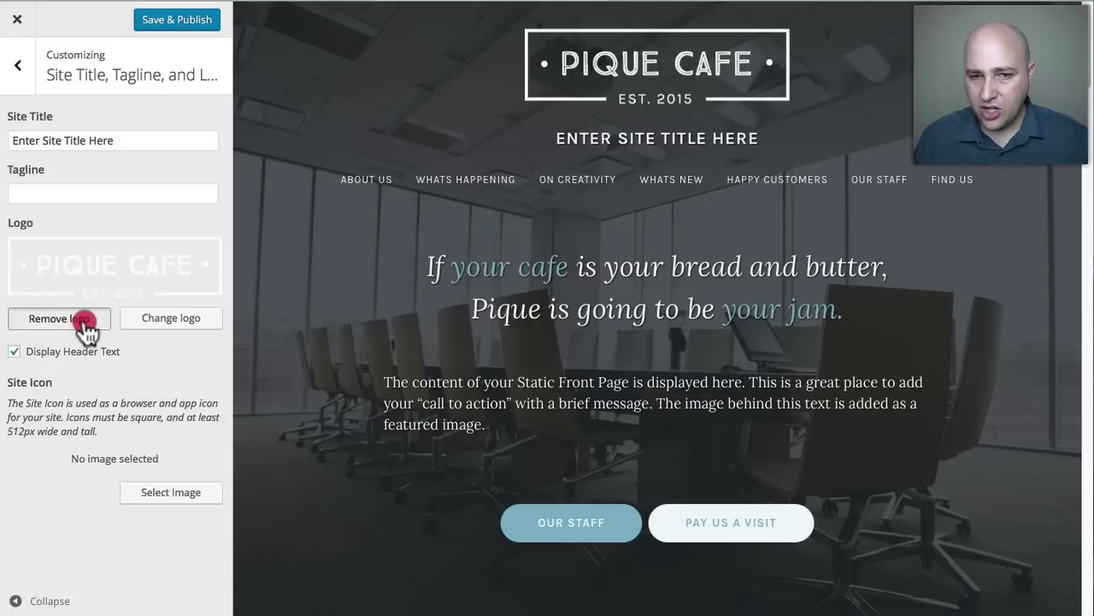
left_click_drag(128, 140, 10, 140)
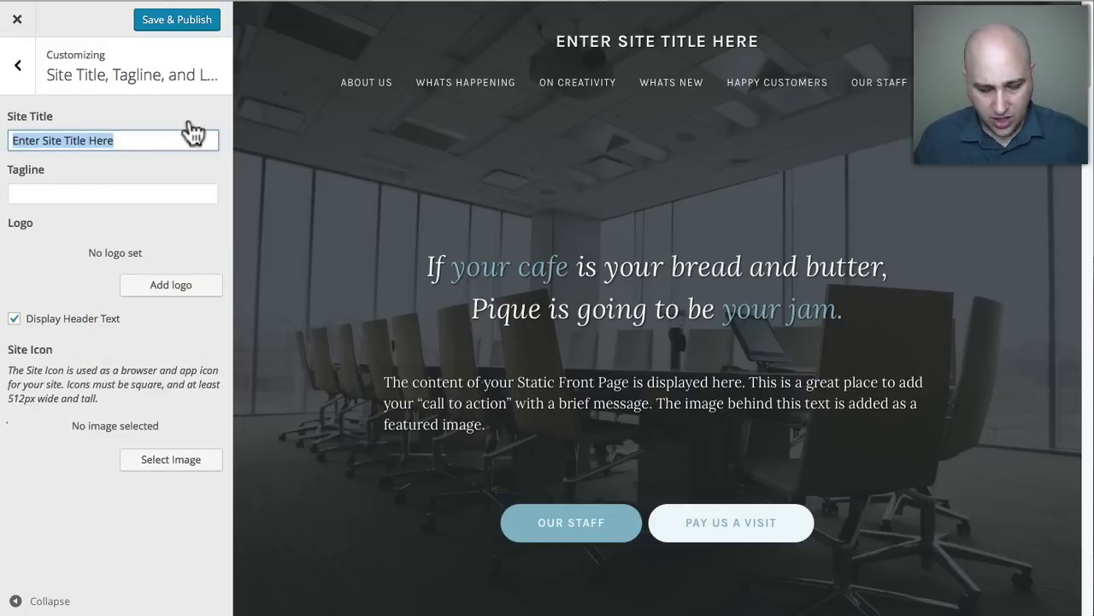
type("Busi")
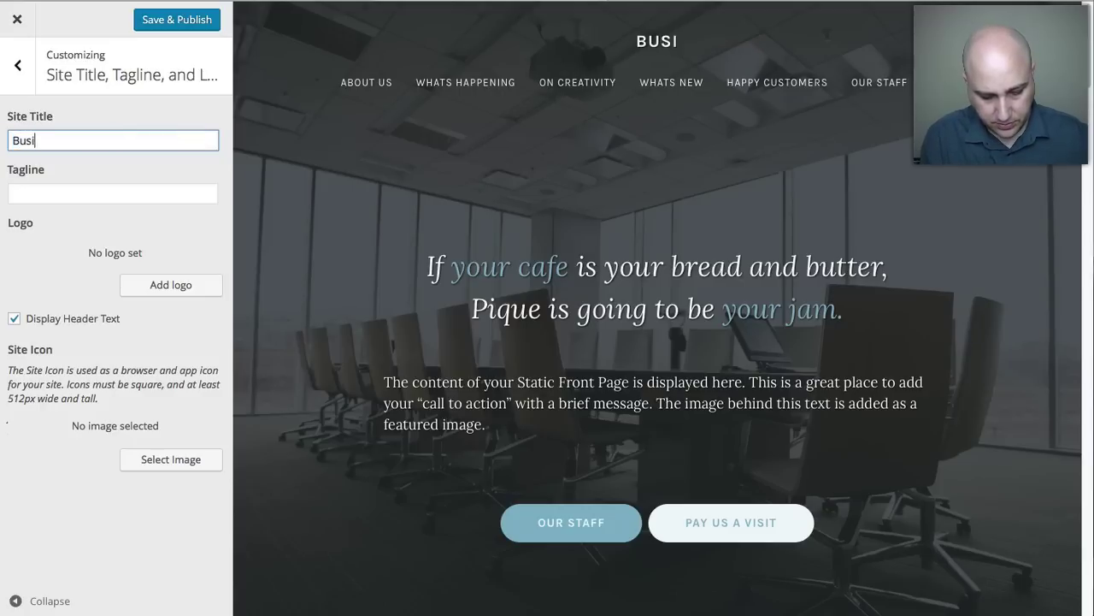
type("ness ")
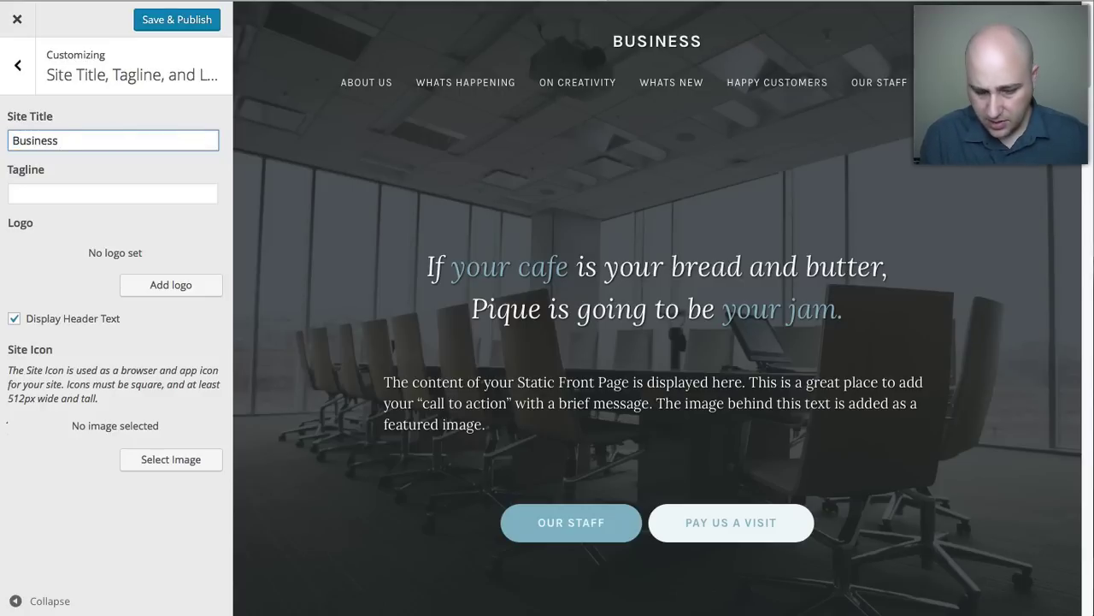
type("name")
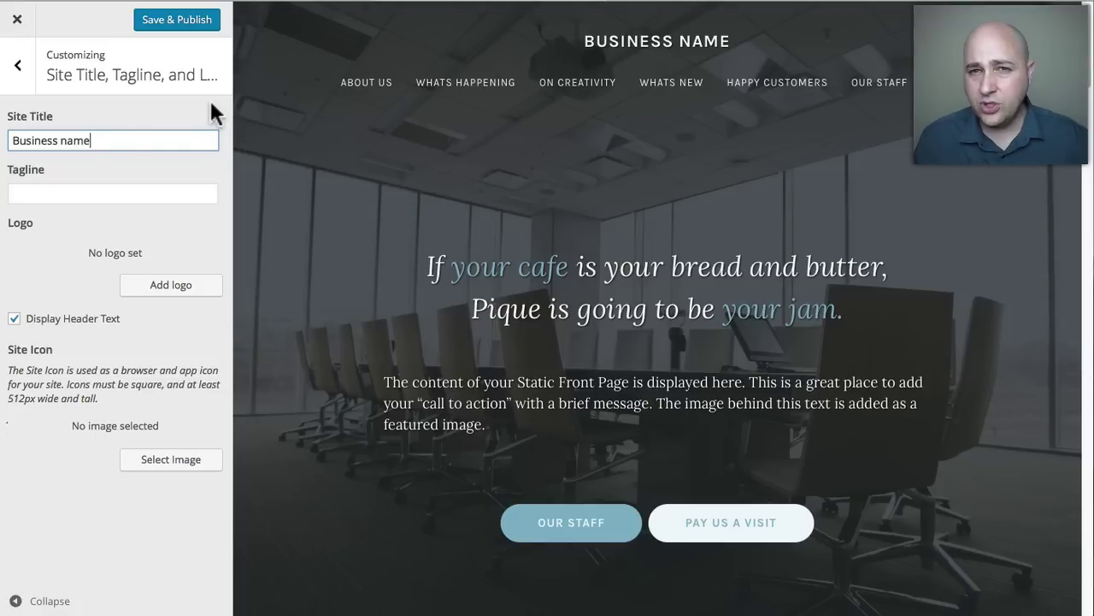
left_click(114, 195)
type("d")
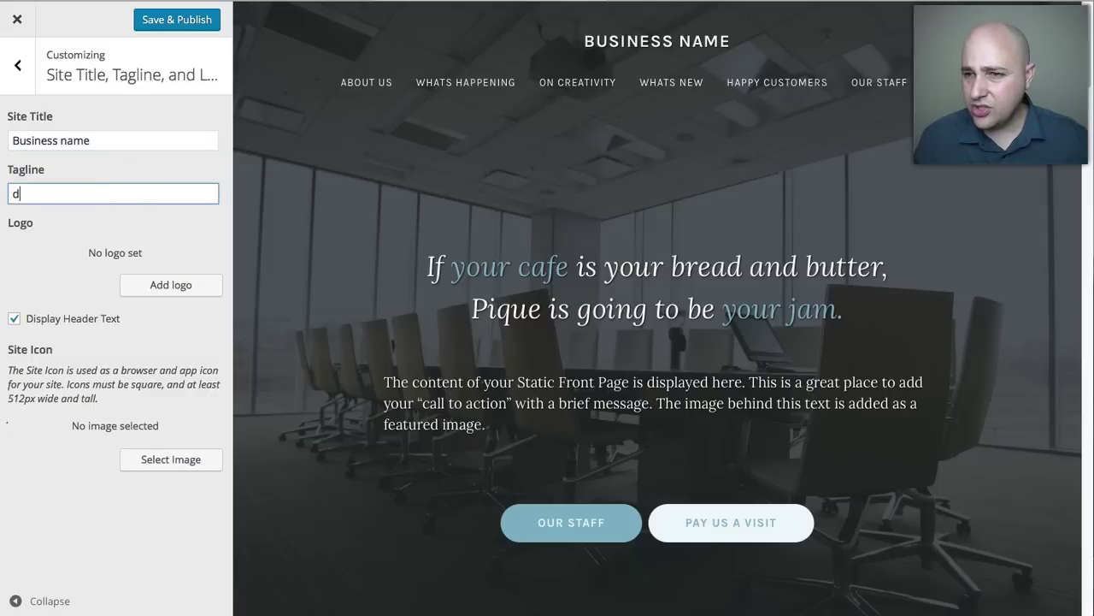
type("fsdf")
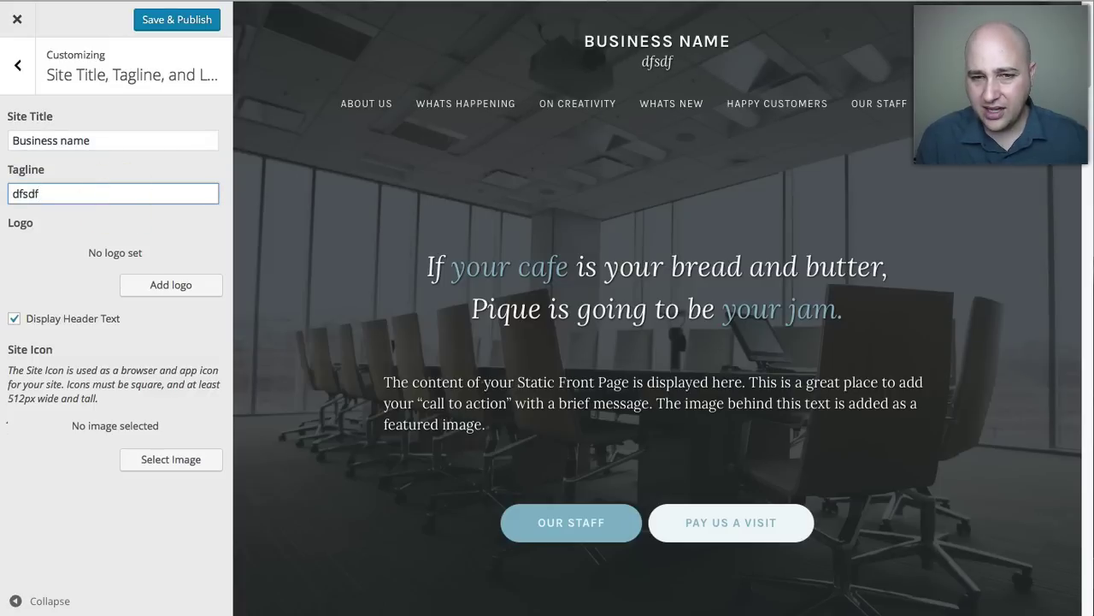
key("BackSpace")
key("BackSpace")
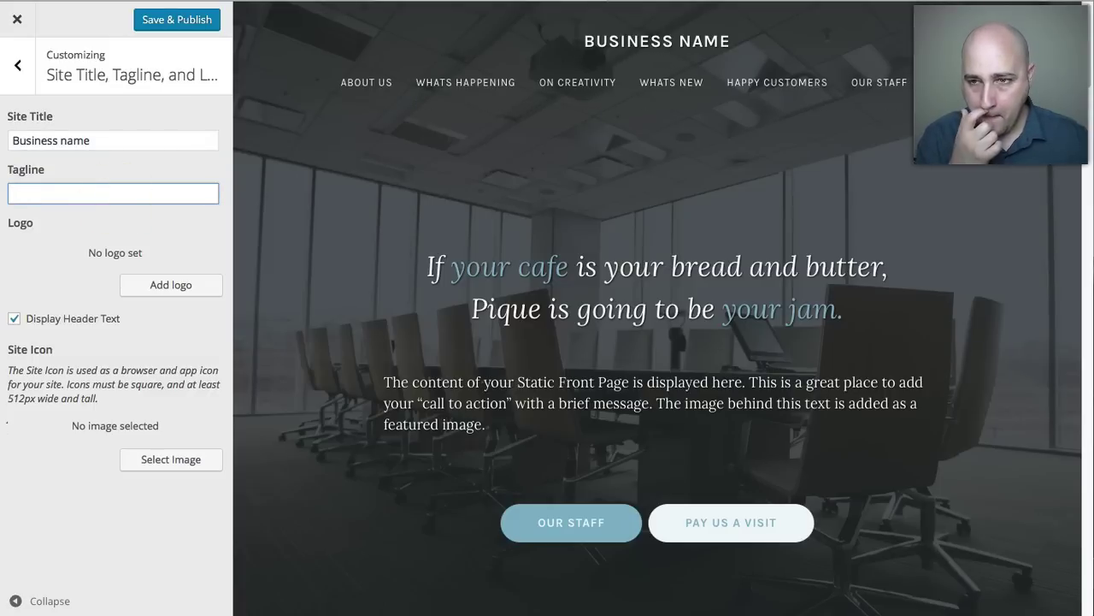
type("th")
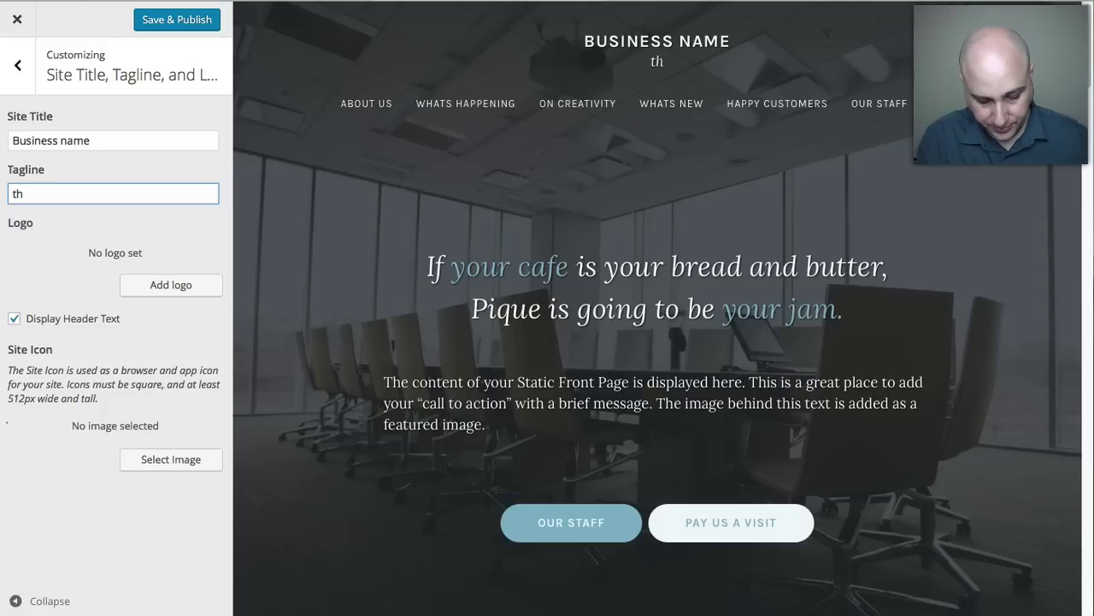
type("e best busines")
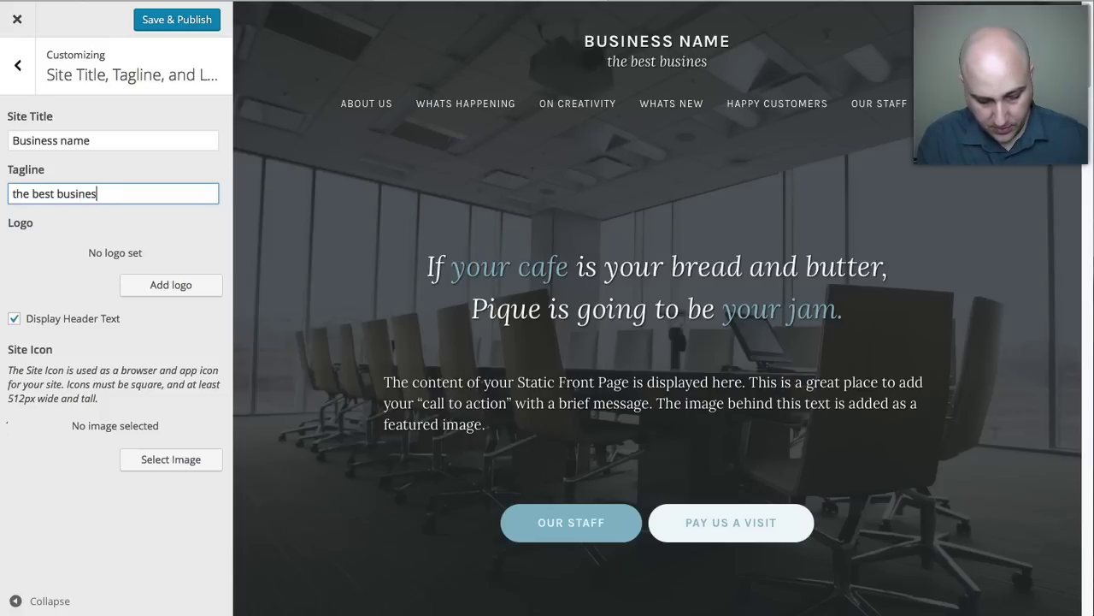
type("s advice")
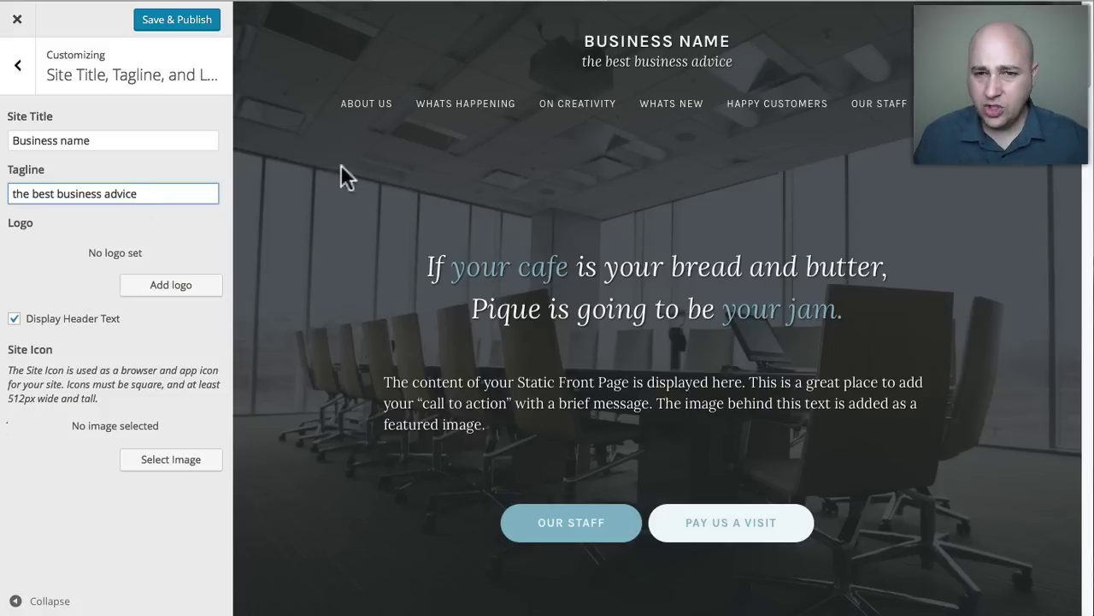
Hide the header text and set pique-logo as the site logo.
left_click(14, 320)
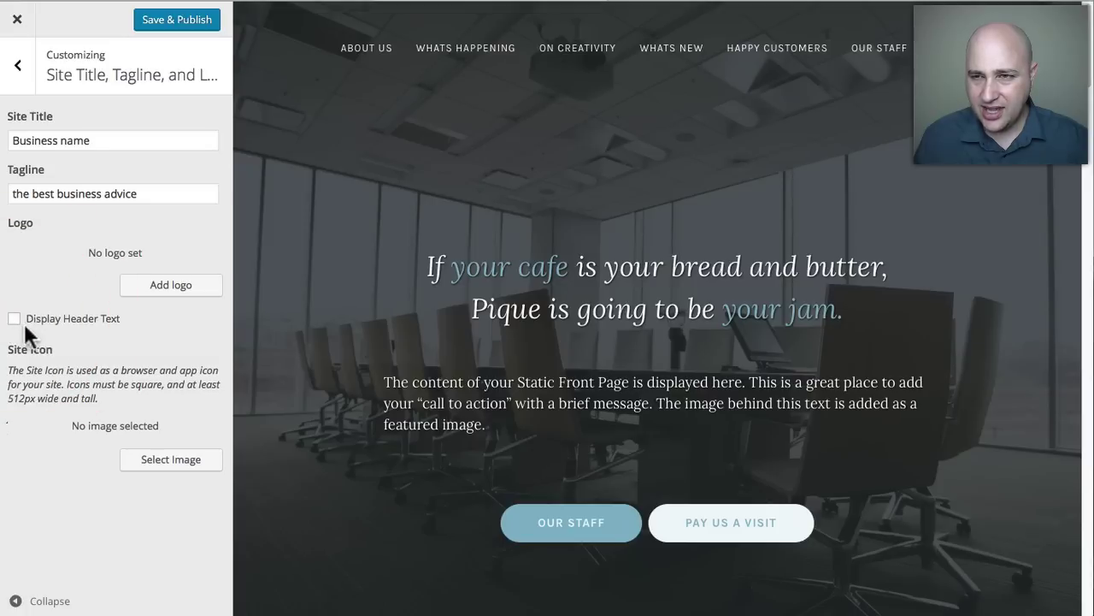
left_click(175, 290)
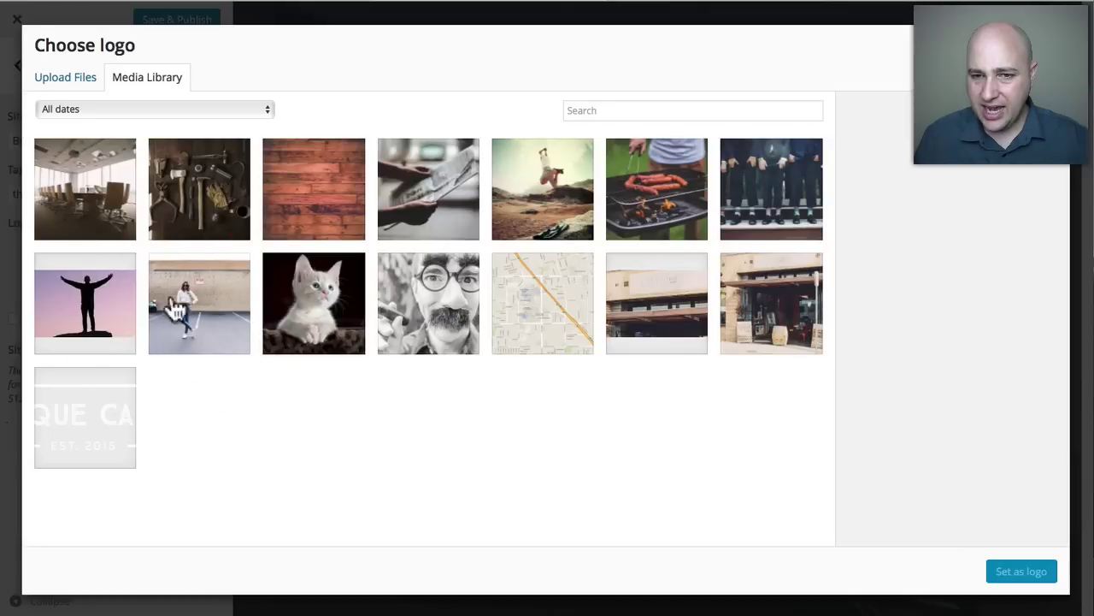
left_click(89, 429)
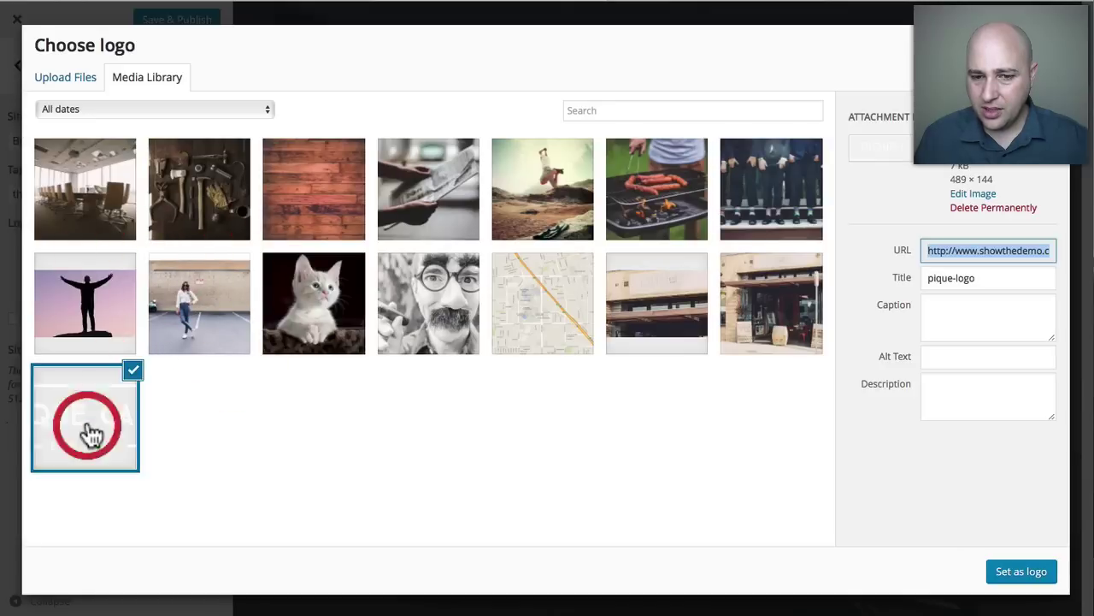
left_click(1041, 579)
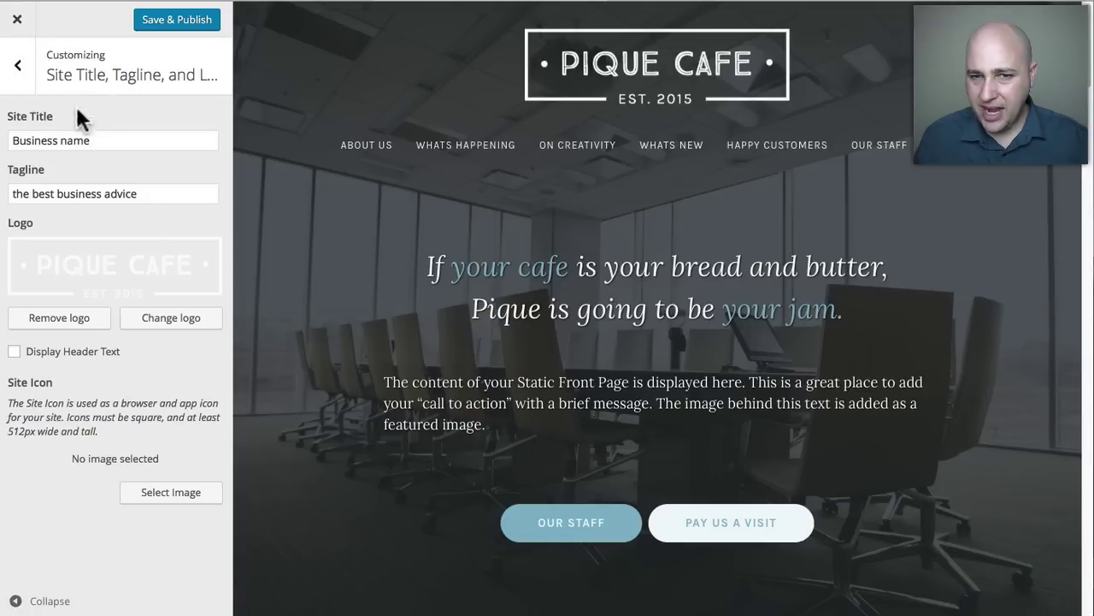
left_click(25, 77)
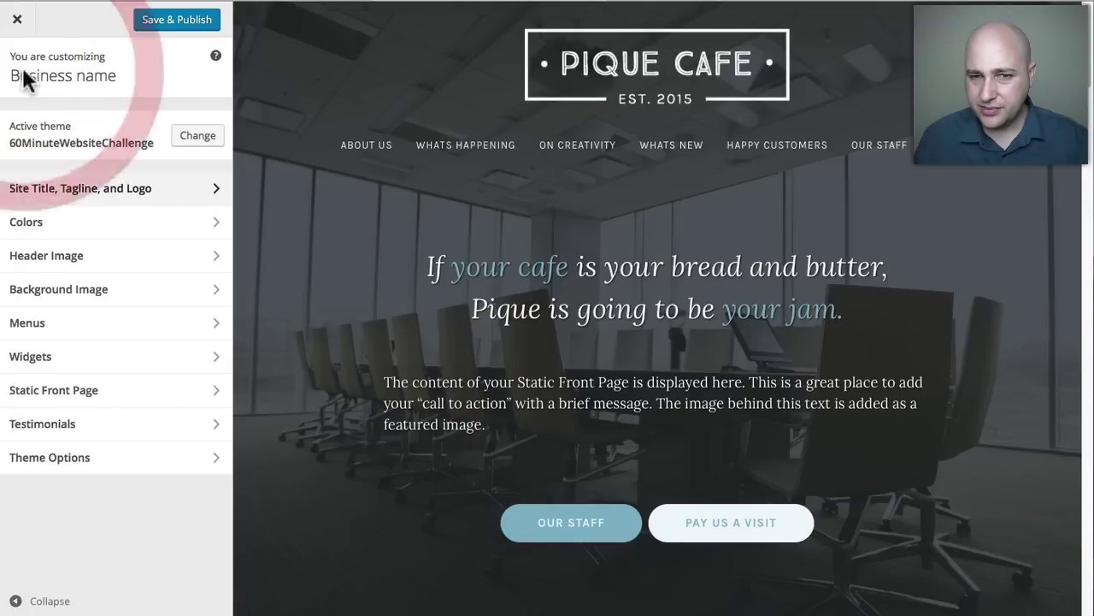
Check the Colors, Header Image and Background Image sections, then bring up the Primary and Secondary menus.
left_click(79, 227)
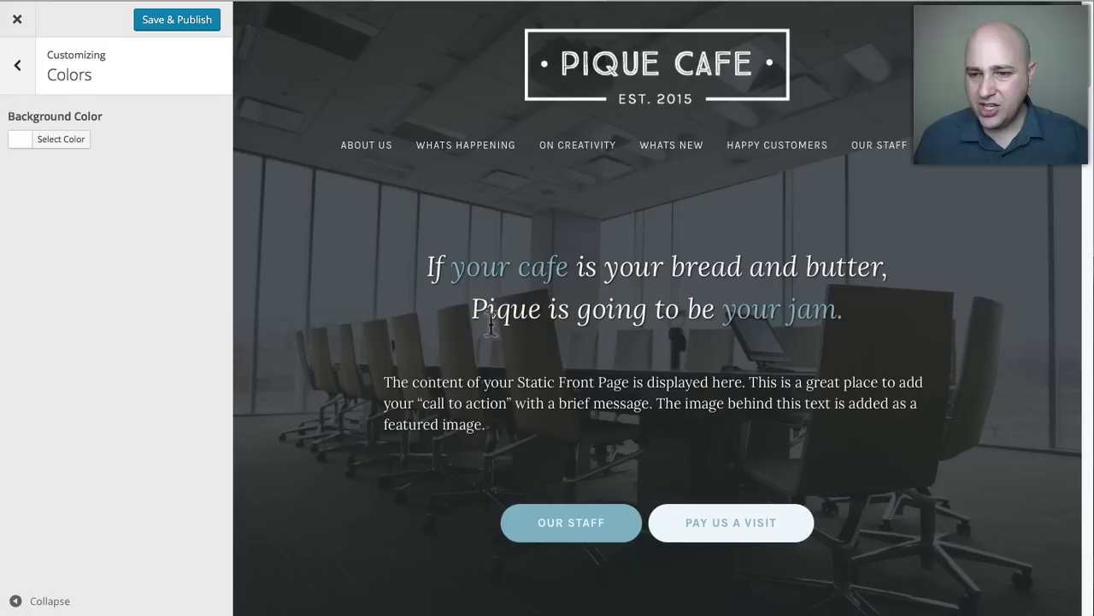
left_click(18, 66)
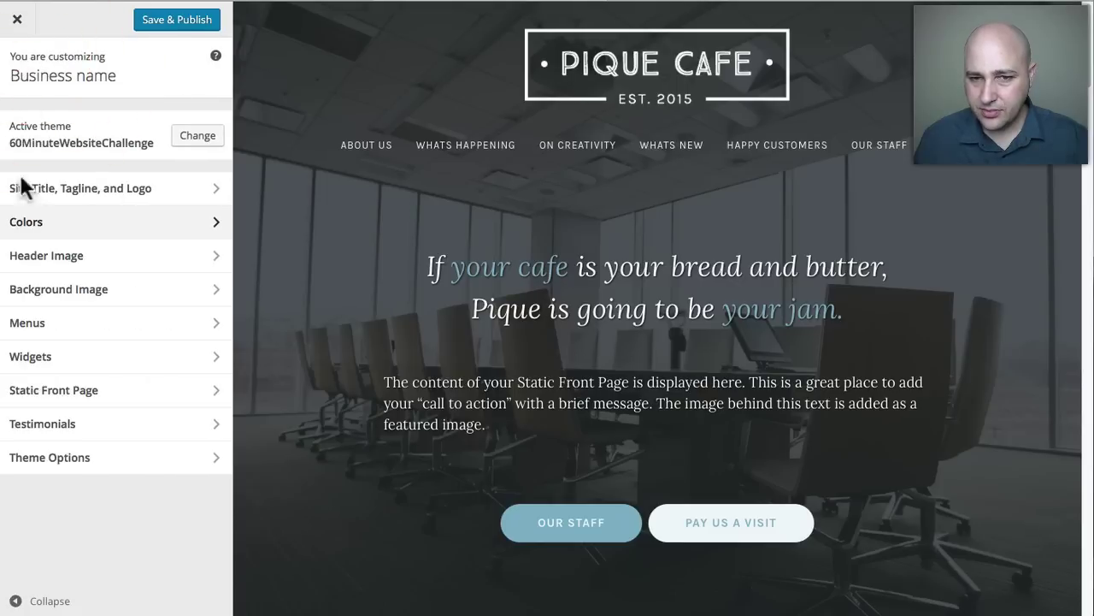
left_click(77, 270)
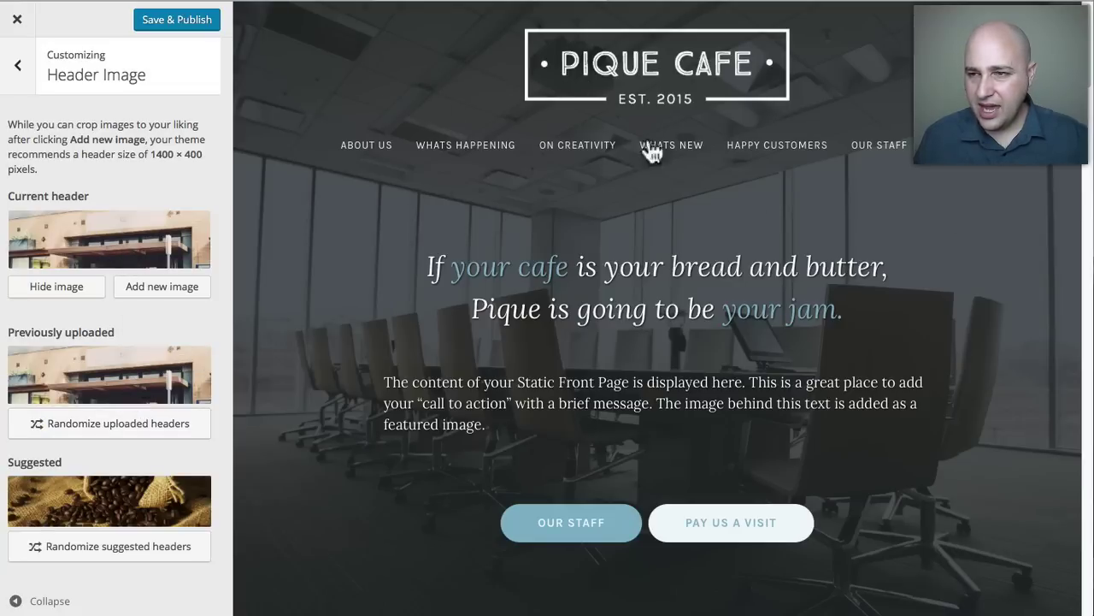
left_click(17, 66)
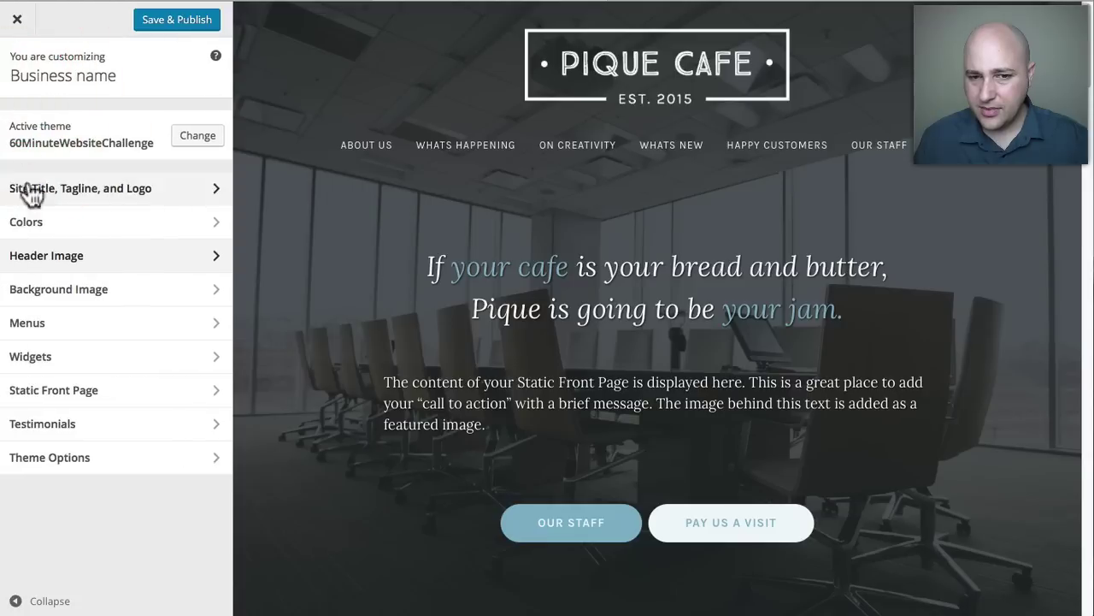
left_click(53, 301)
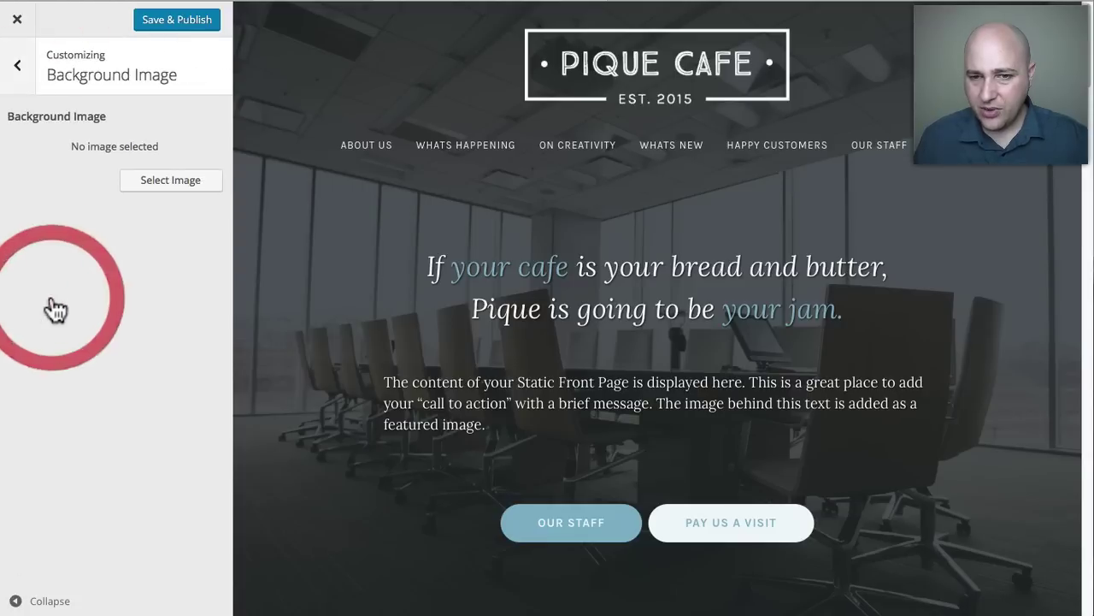
left_click(17, 68)
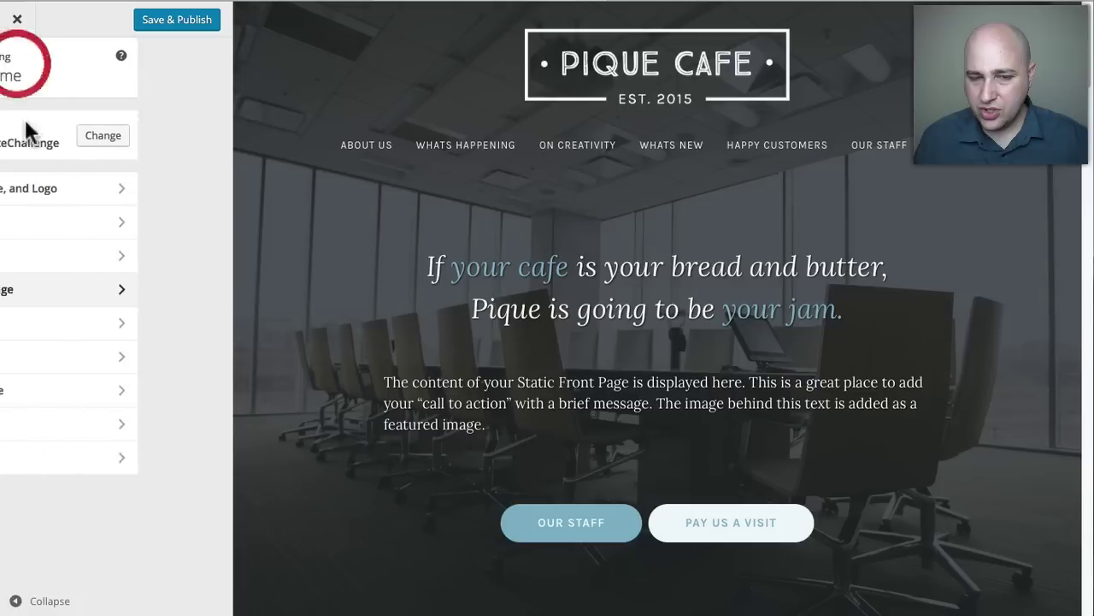
left_click(75, 333)
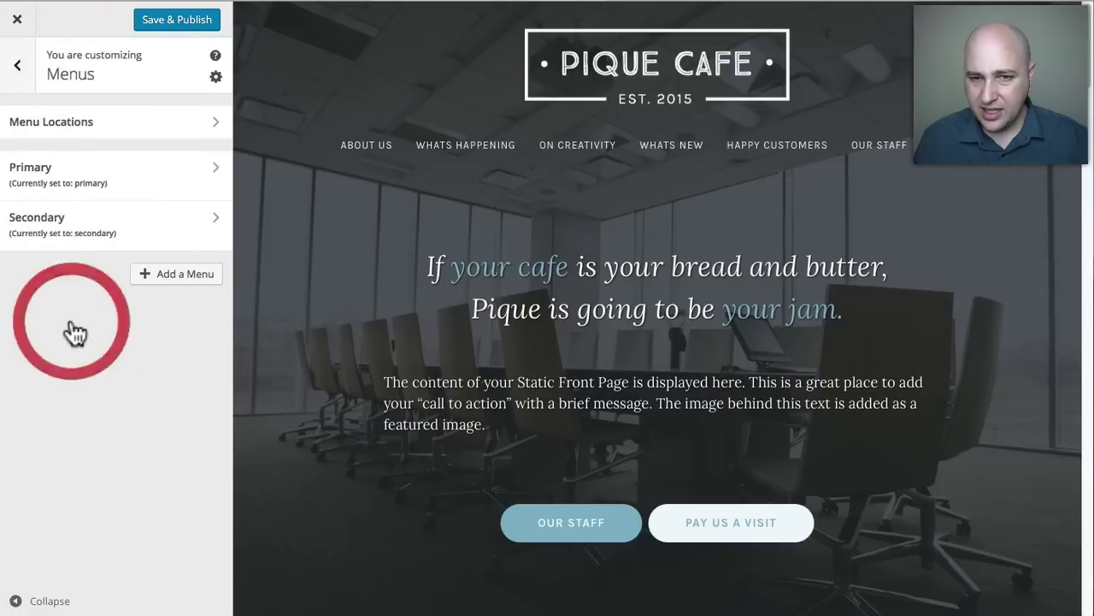
left_click(75, 177)
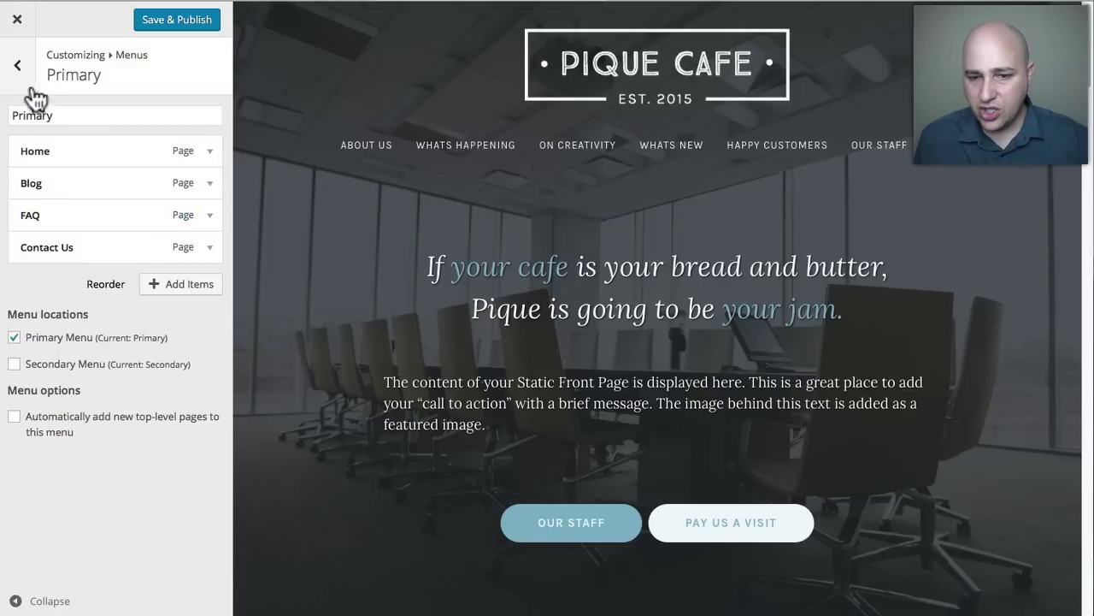
left_click(18, 65)
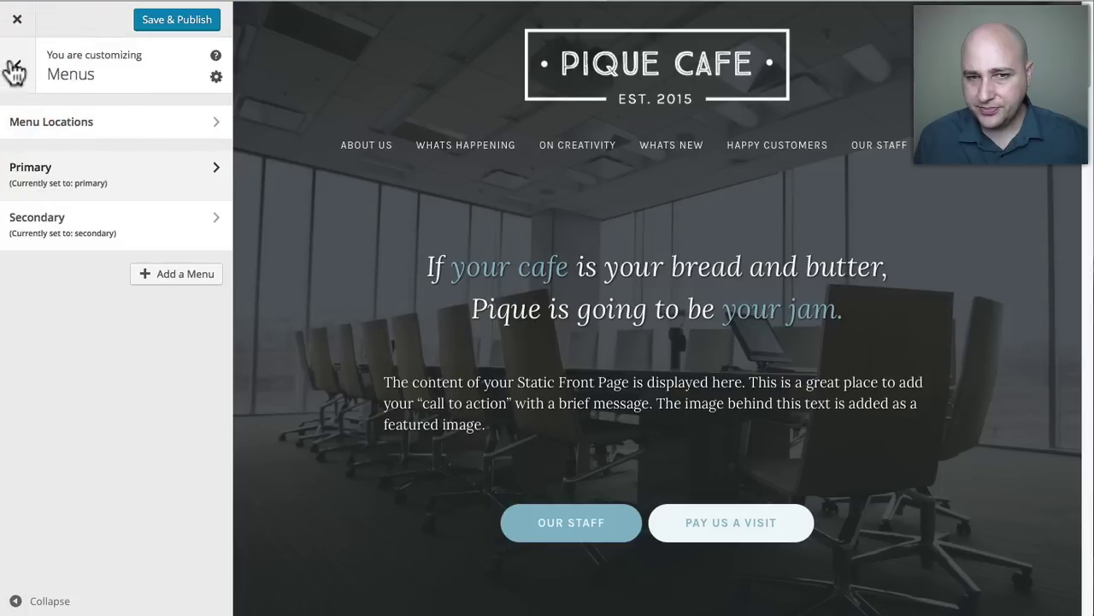
left_click(18, 65)
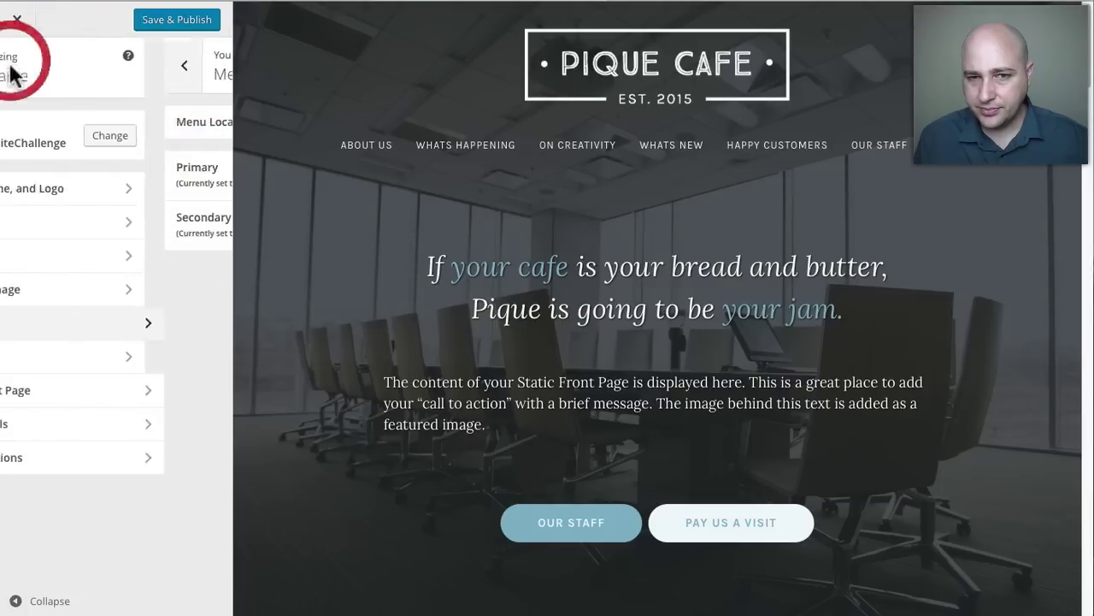
left_click(68, 355)
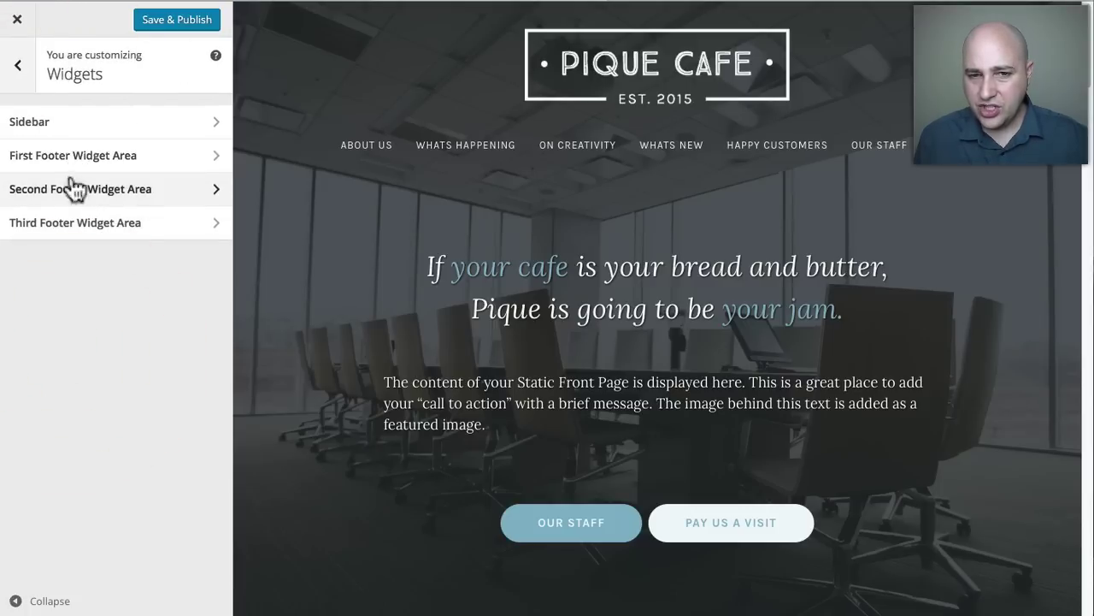
left_click(18, 67)
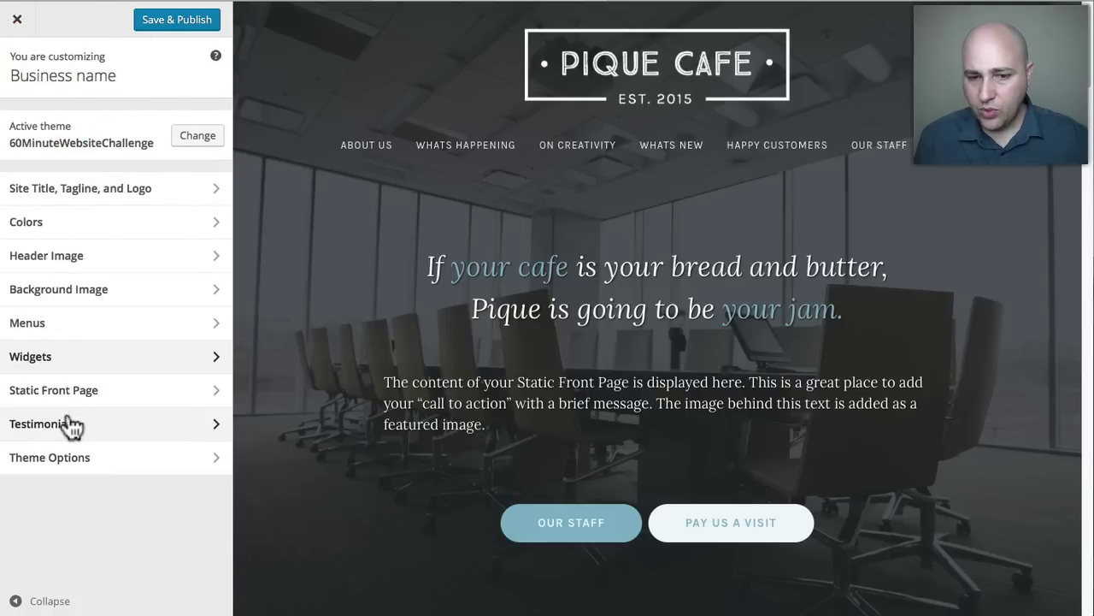
Open Theme Options and scroll through the front-page preview.
left_click(66, 461)
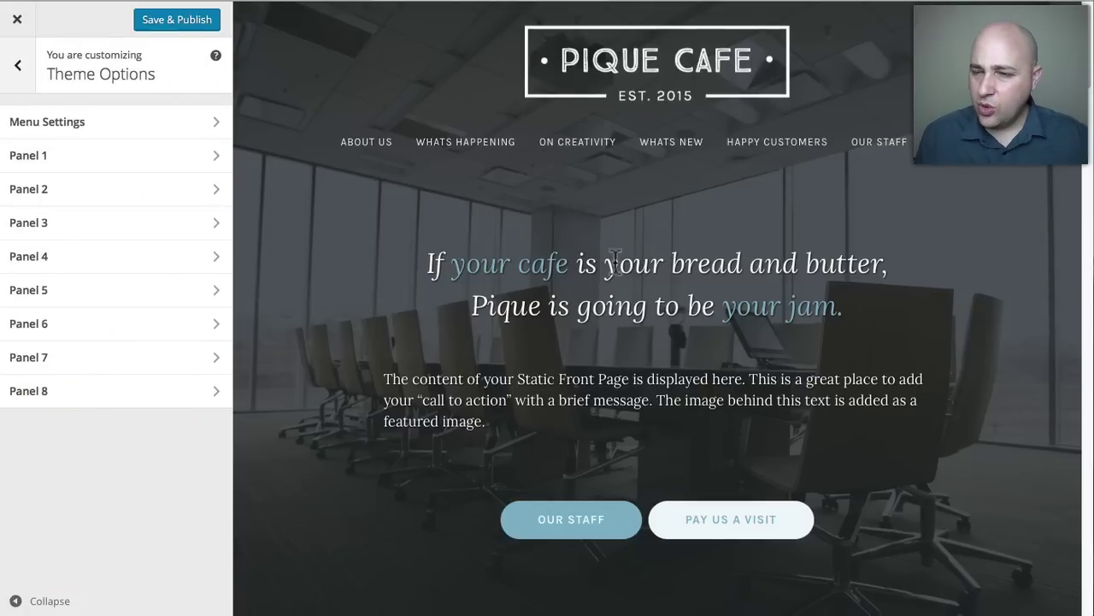
scroll(650, 282, "down", 1)
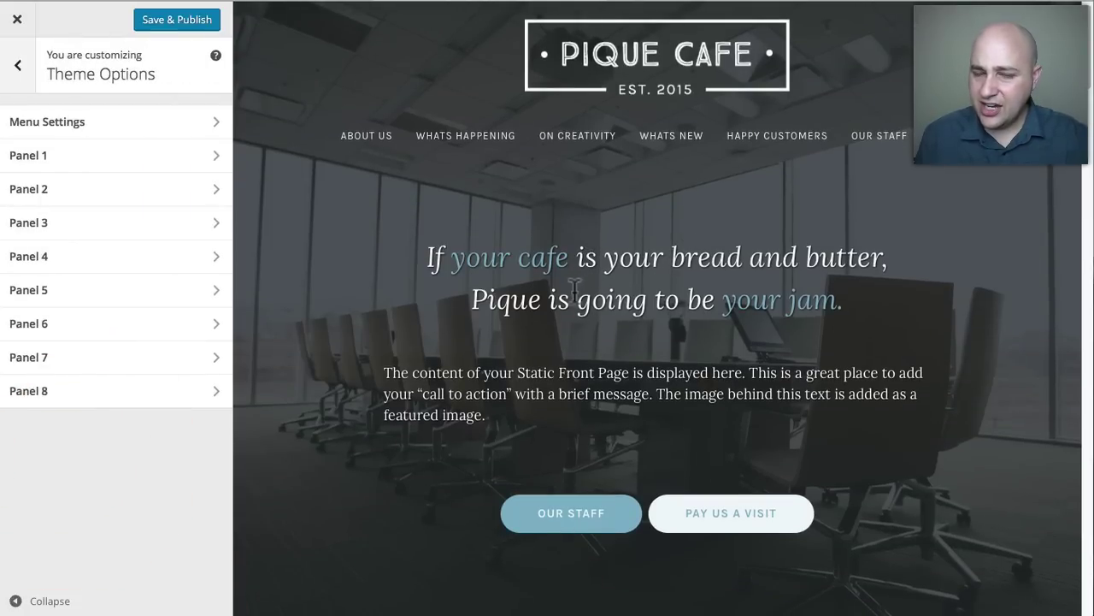
scroll(542, 324, "down", 5)
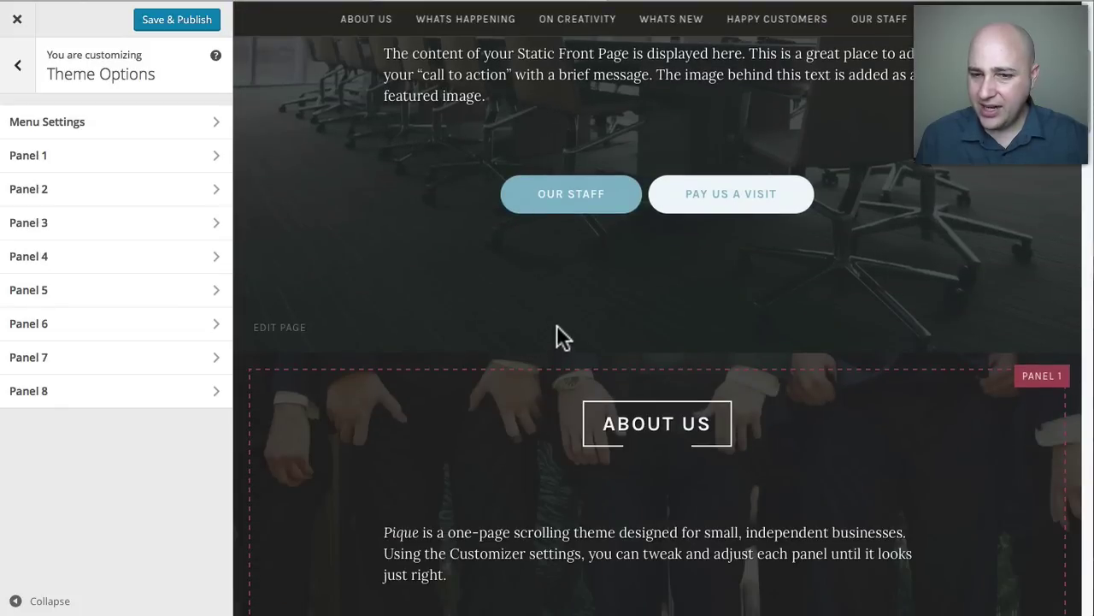
scroll(706, 262, "down", 3)
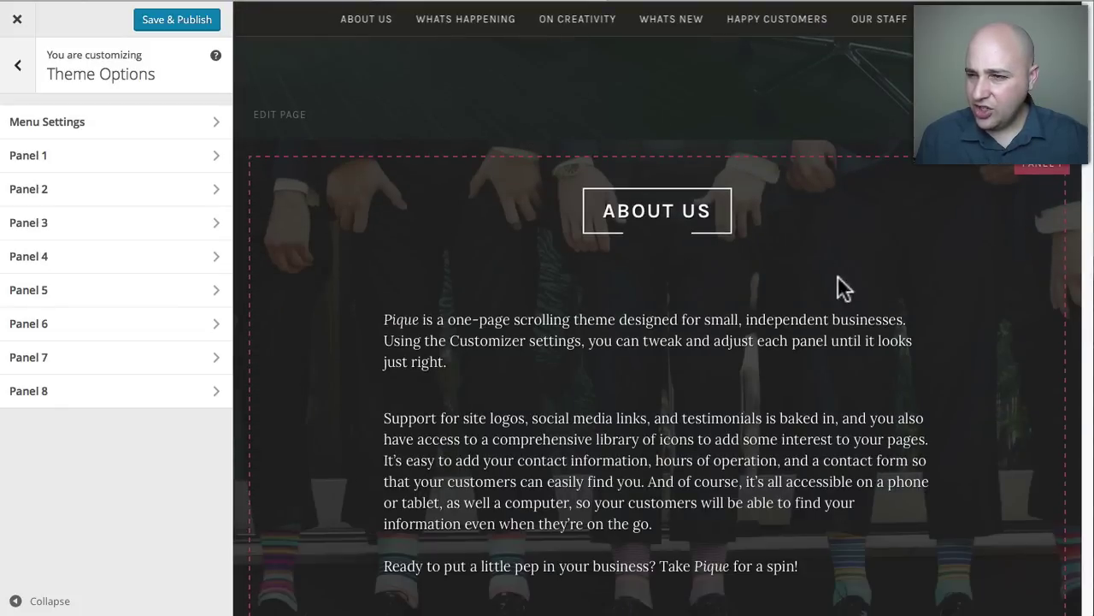
scroll(550, 381, "down", 1)
scroll(650, 391, "down", 6)
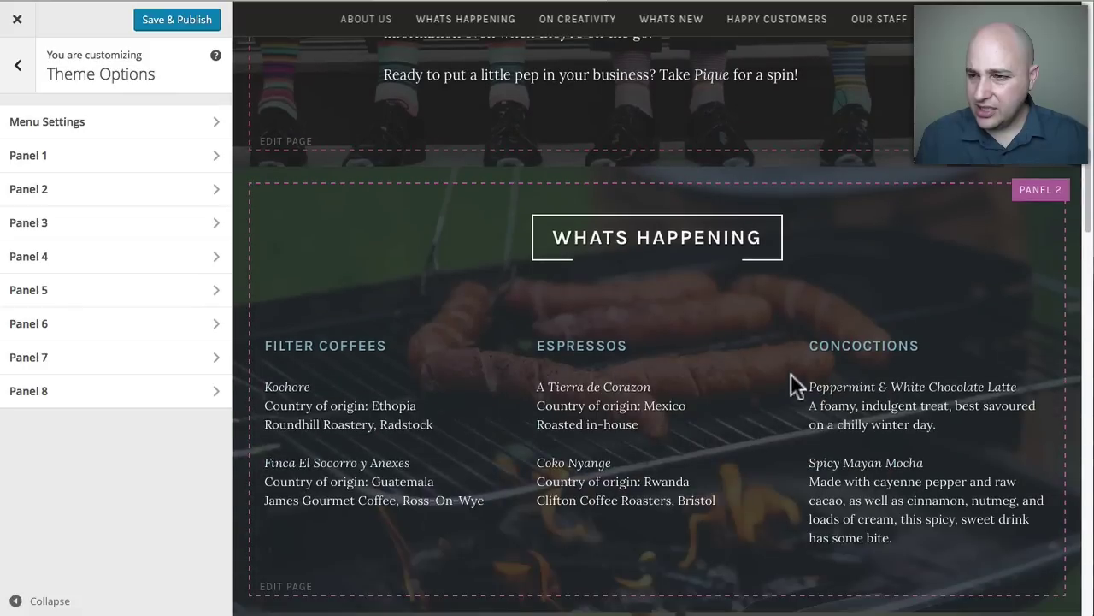
scroll(742, 428, "down", 5)
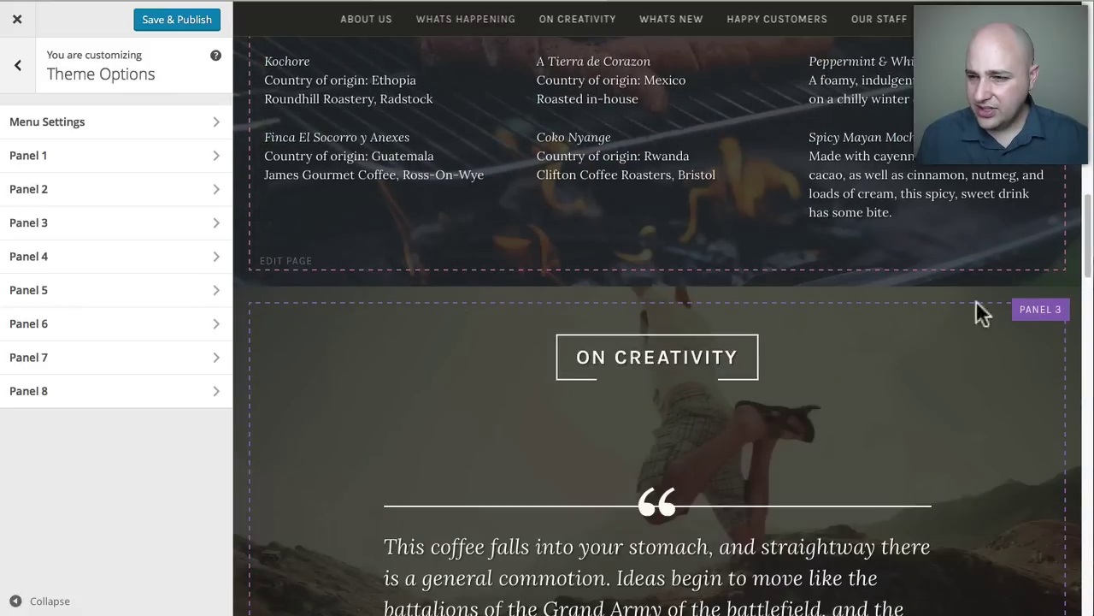
scroll(659, 424, "down", 5)
scroll(630, 421, "up", 5)
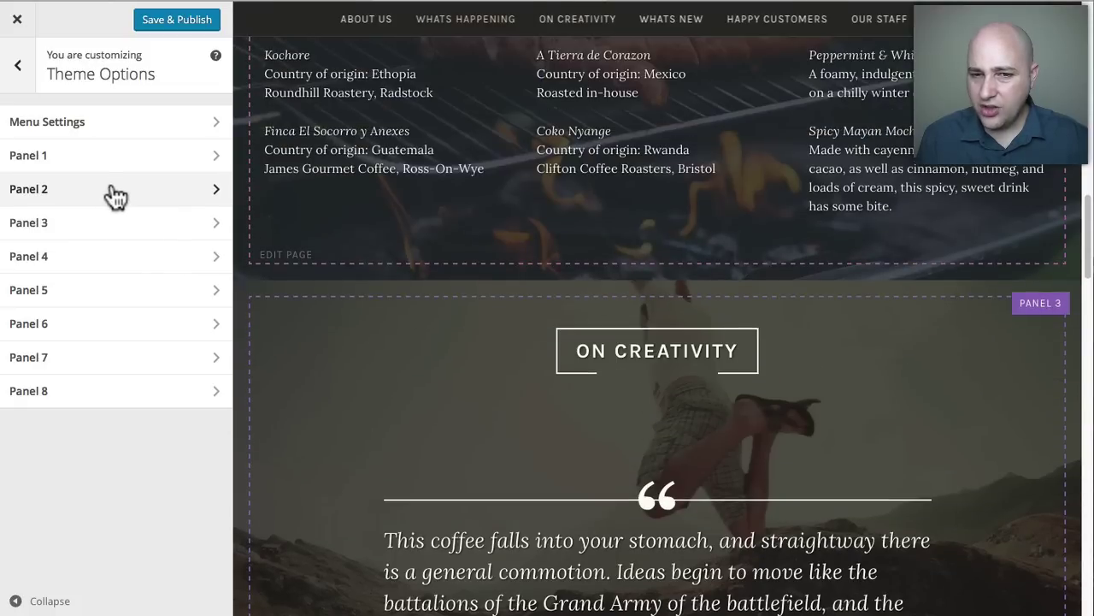
Switch Panel 1's content to Our Staff, then set it back to About Us.
left_click(53, 156)
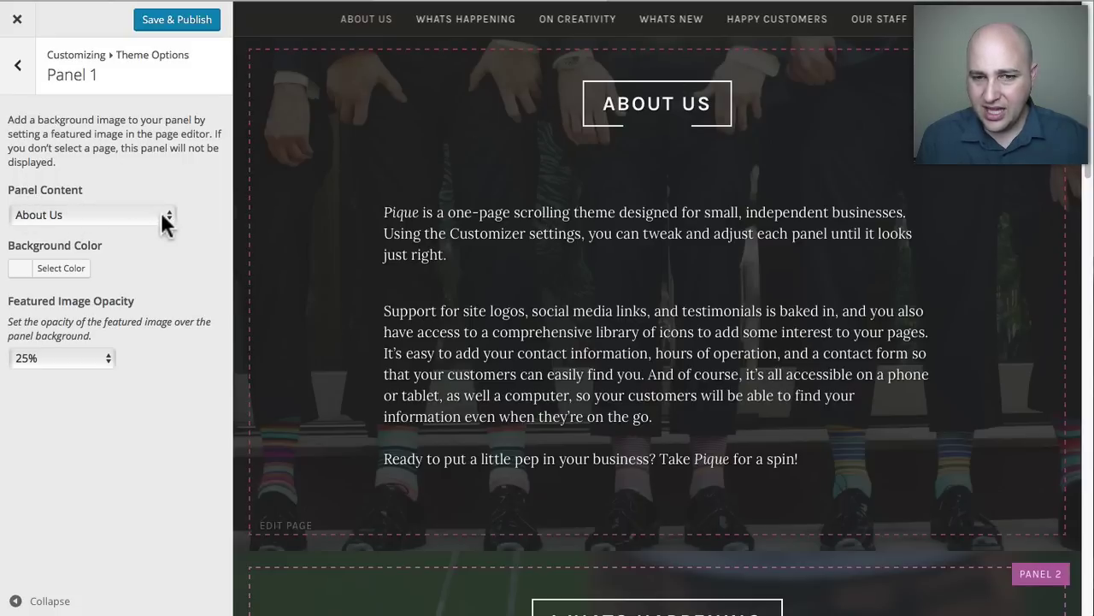
left_click(162, 215)
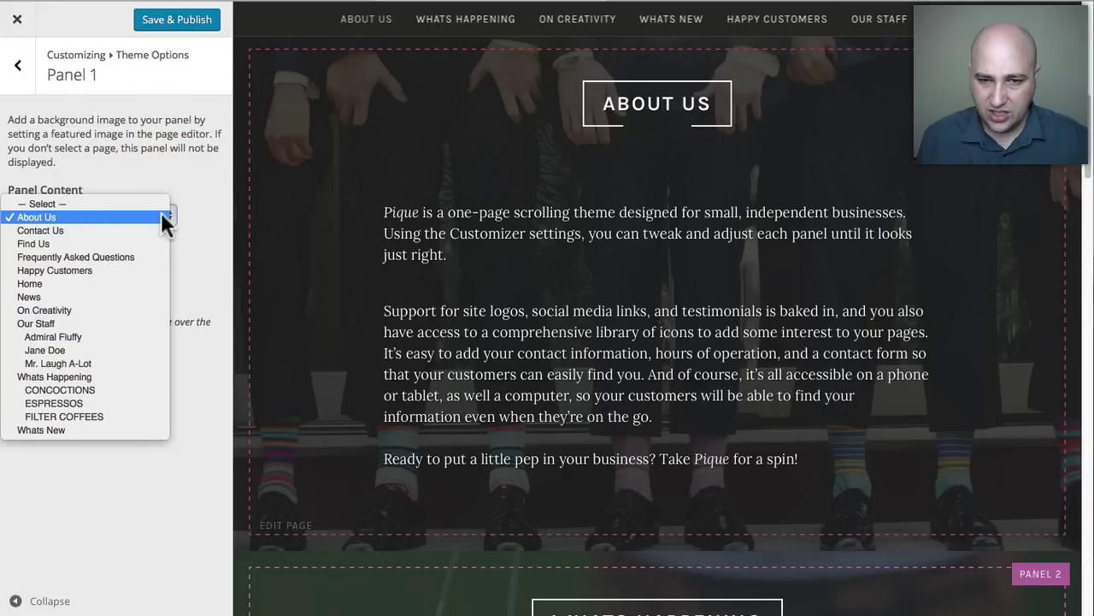
left_click(90, 324)
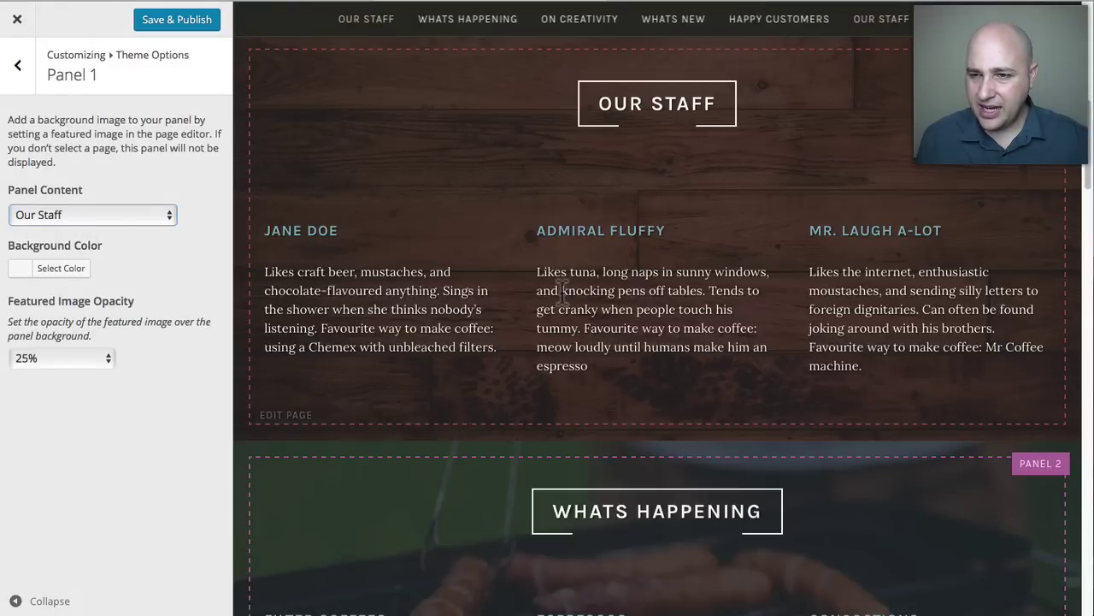
left_click(124, 216)
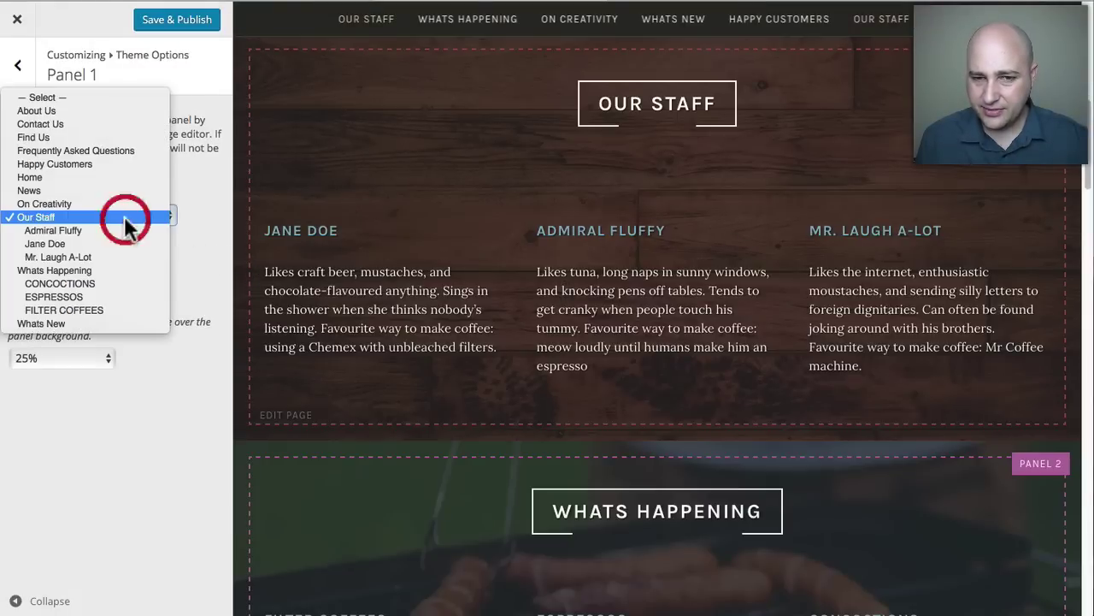
left_click(68, 110)
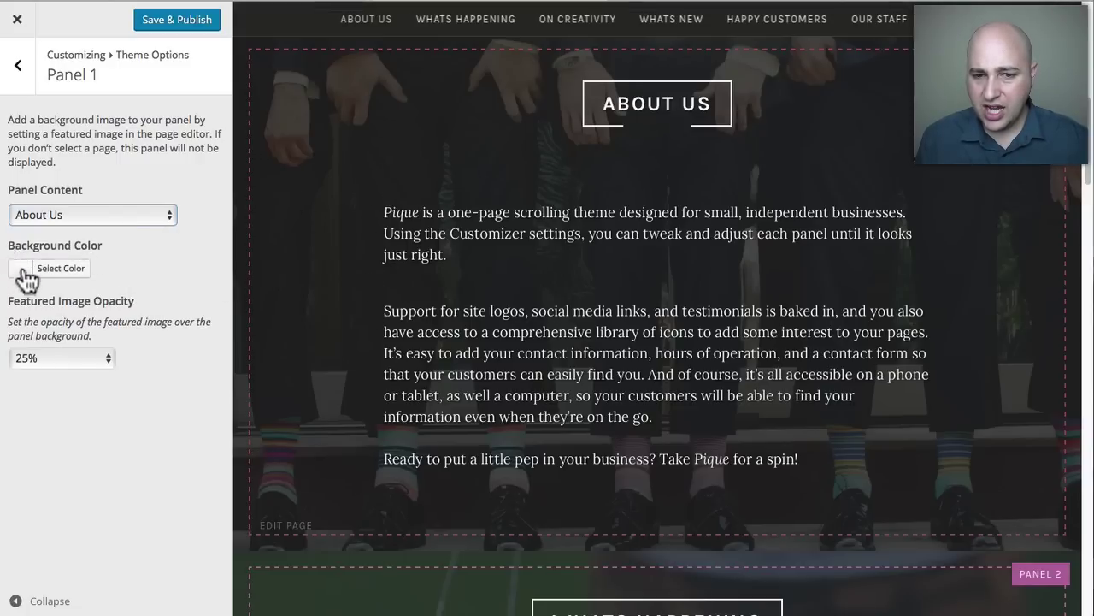
scroll(359, 254, "down", 2)
scroll(356, 244, "down", 8)
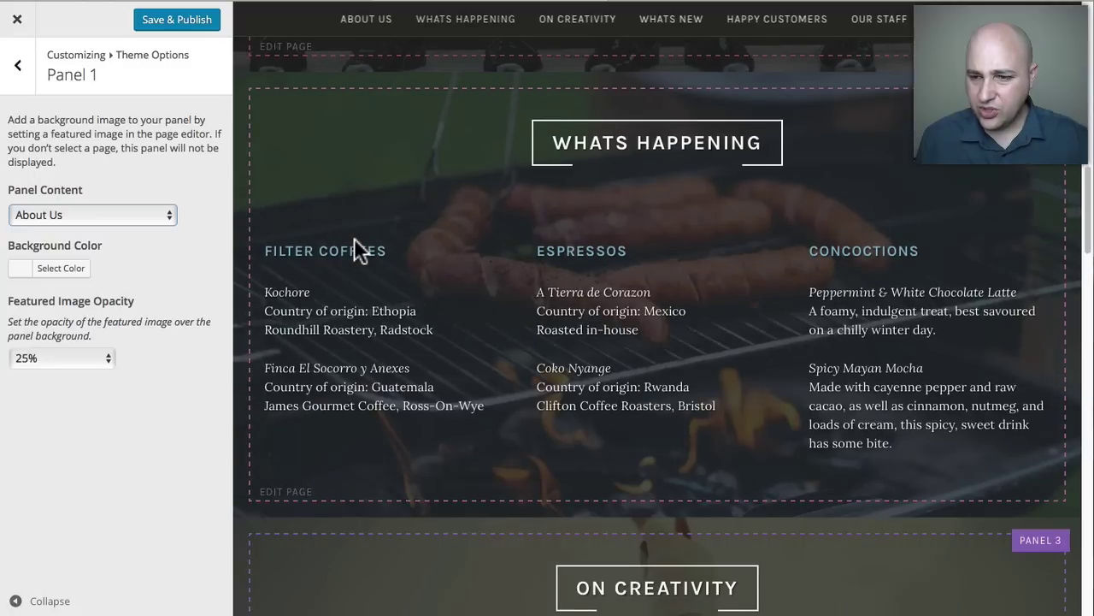
scroll(355, 240, "down", 10)
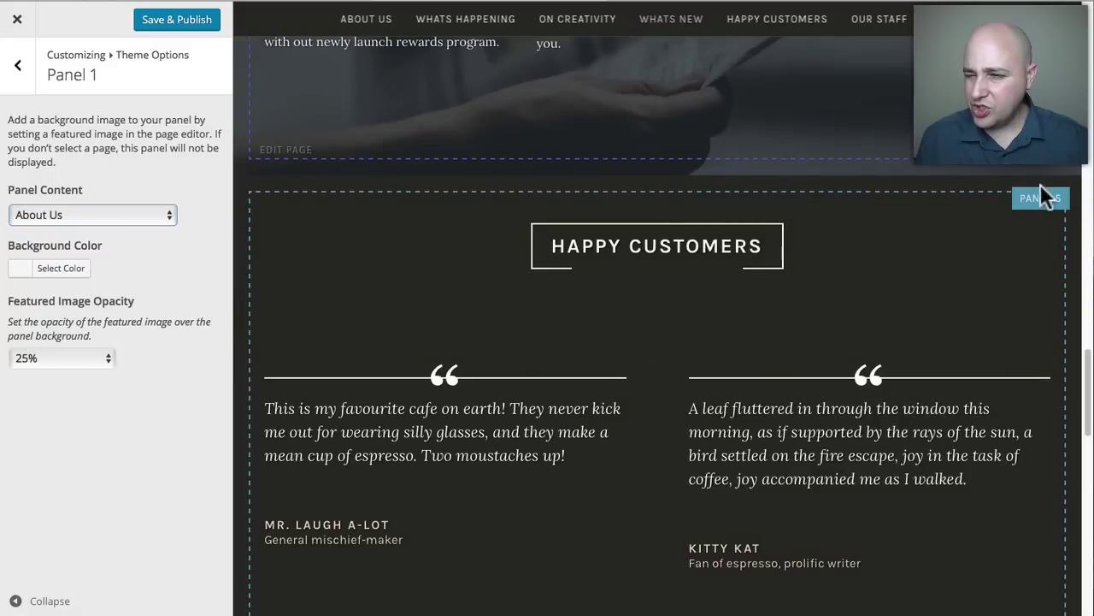
Give Panel 5 (Happy Customers) a dark teal #004559 background colour.
left_click(21, 68)
left_click(70, 289)
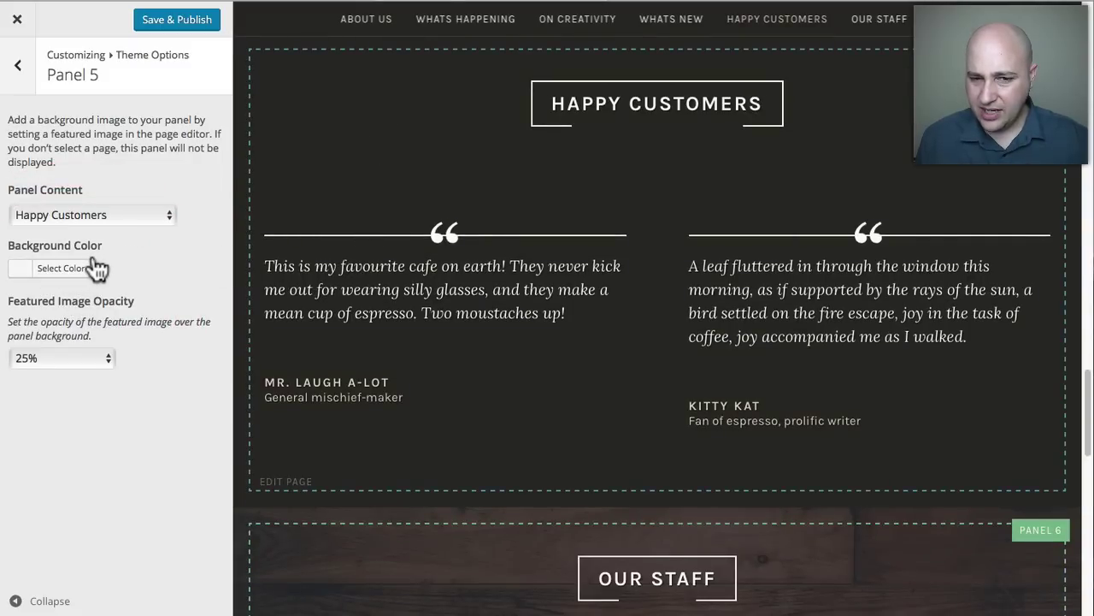
left_click(86, 272)
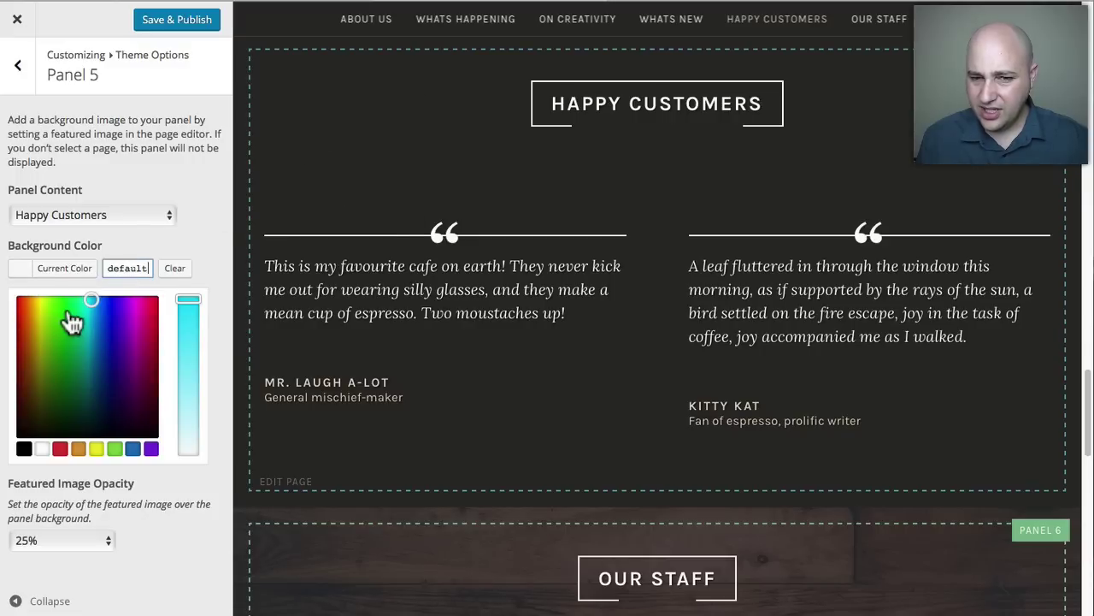
left_click_drag(88, 303, 94, 390)
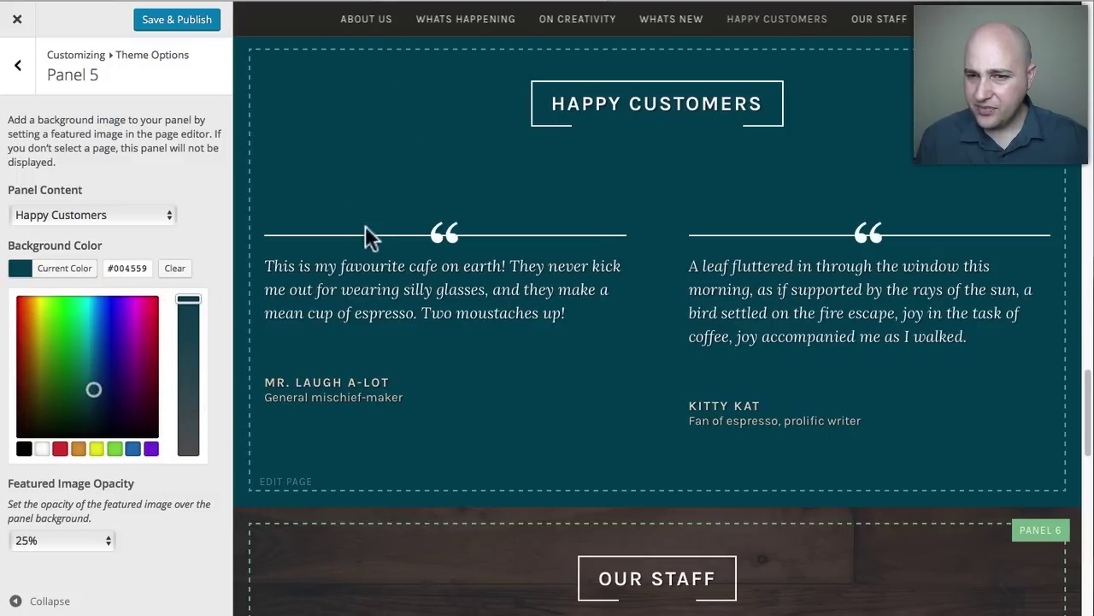
scroll(372, 257, "up", 1)
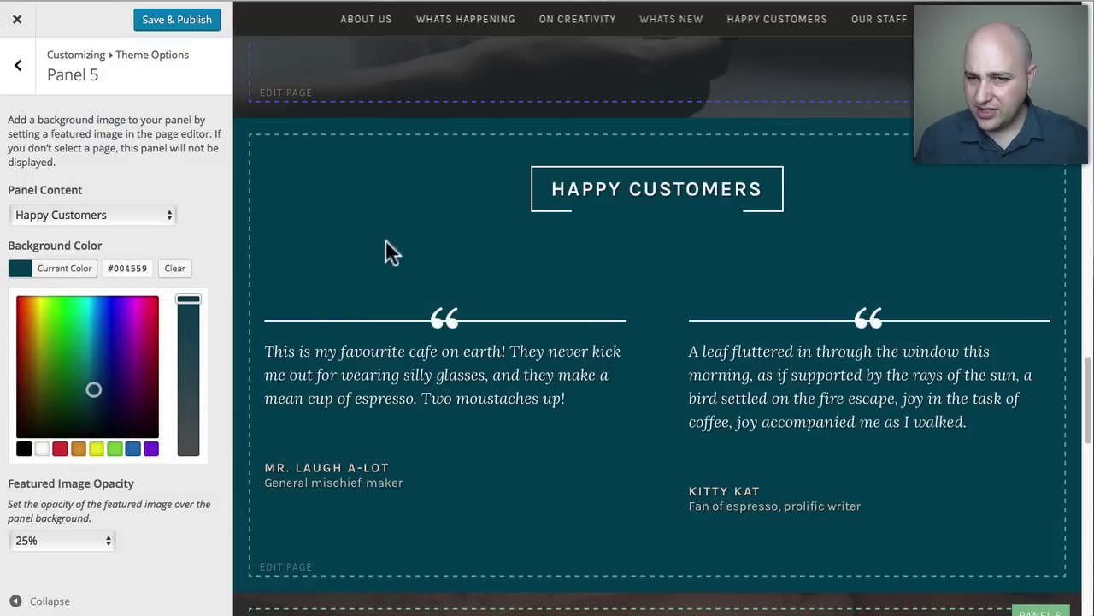
scroll(376, 244, "down", 1)
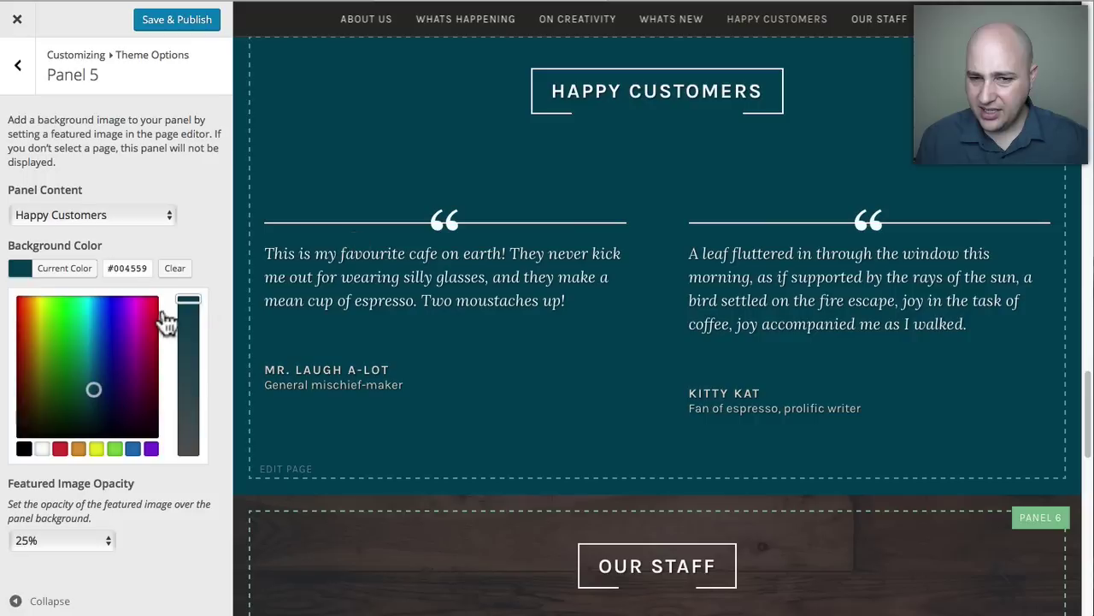
left_click(210, 230)
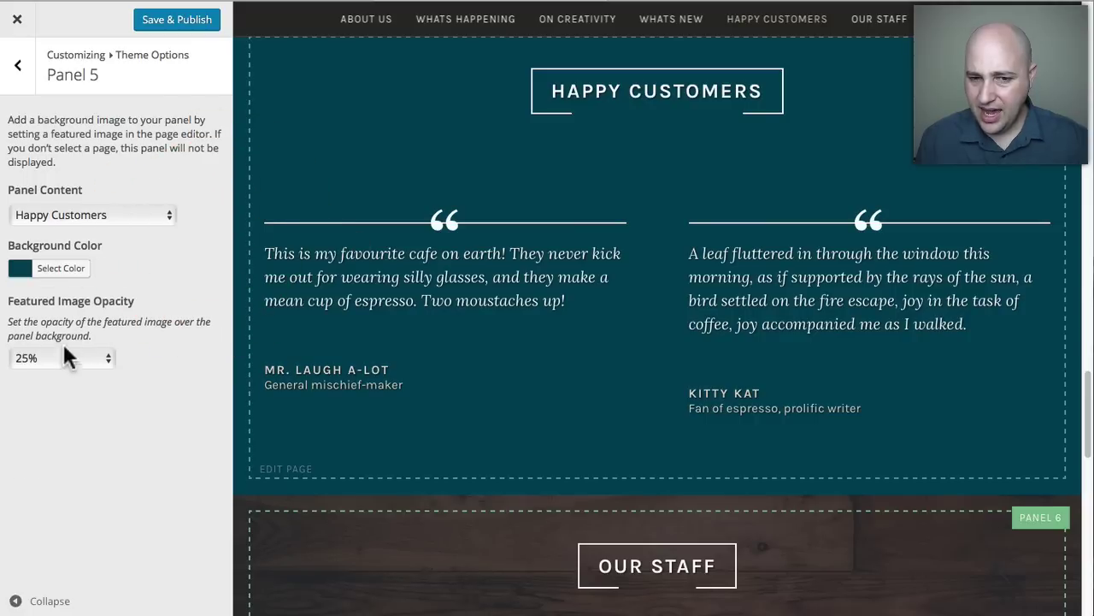
left_click(18, 65)
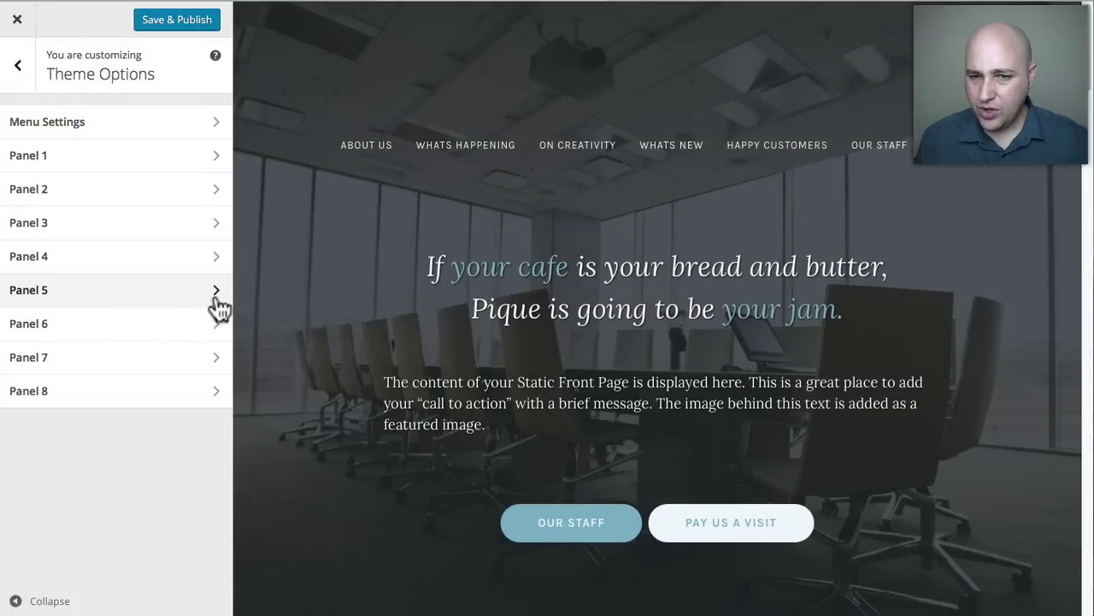
Look over the Panel 7 and Panel 8 settings in Theme Options.
left_click(134, 301)
scroll(347, 285, "down", 15)
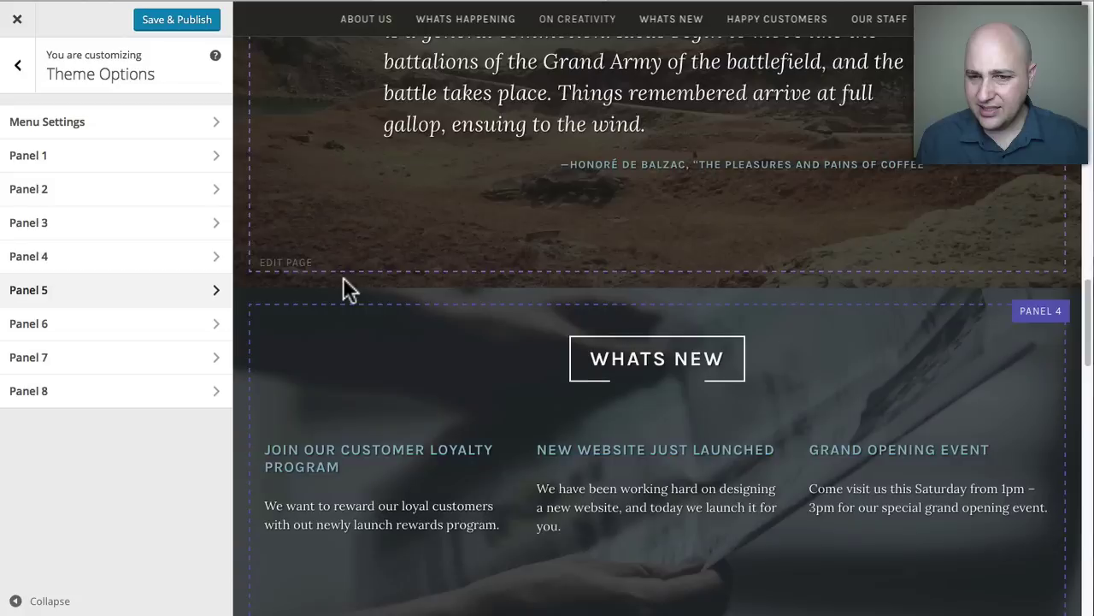
scroll(345, 277, "up", 4)
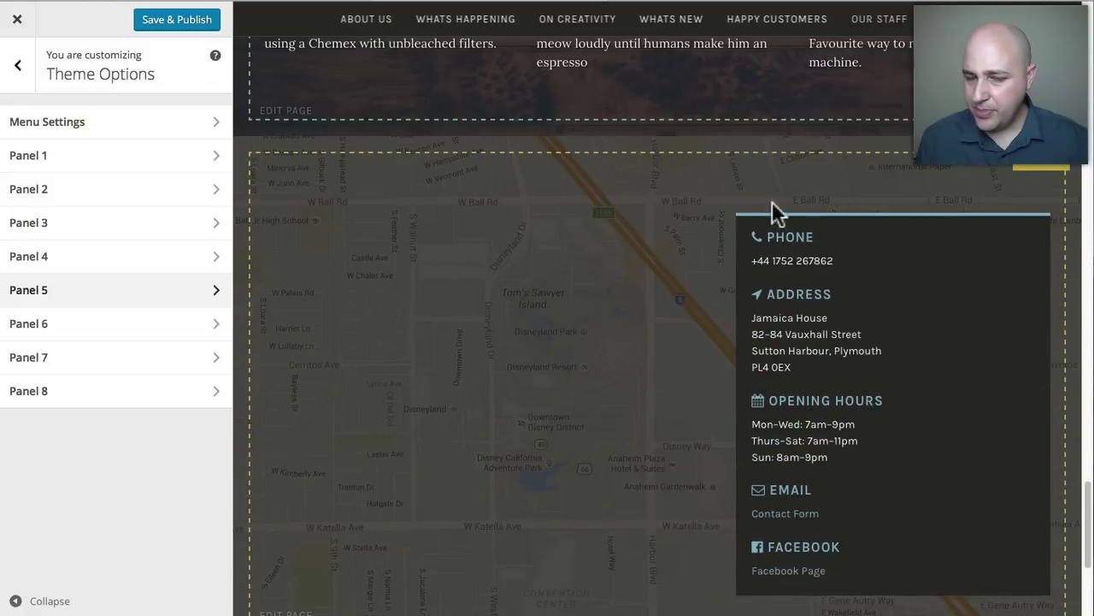
left_click(36, 365)
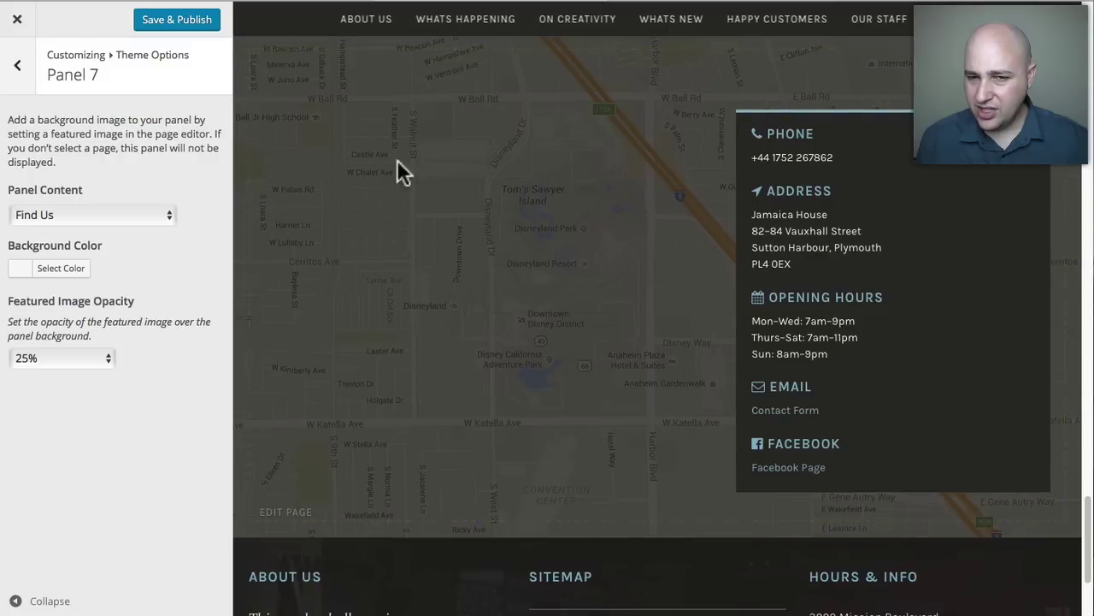
left_click(23, 75)
left_click(117, 389)
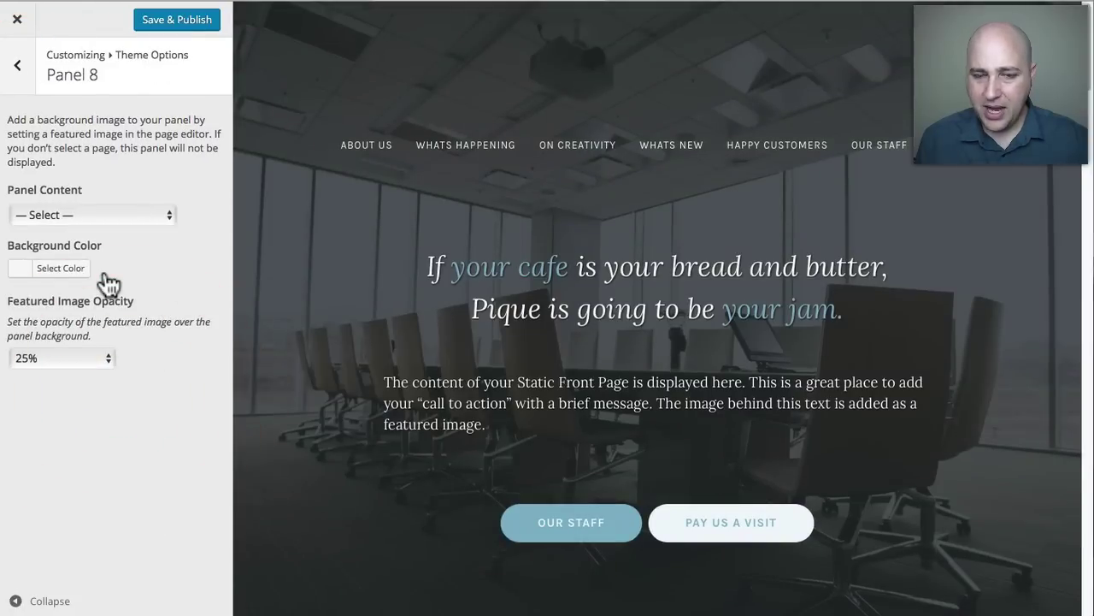
left_click(21, 76)
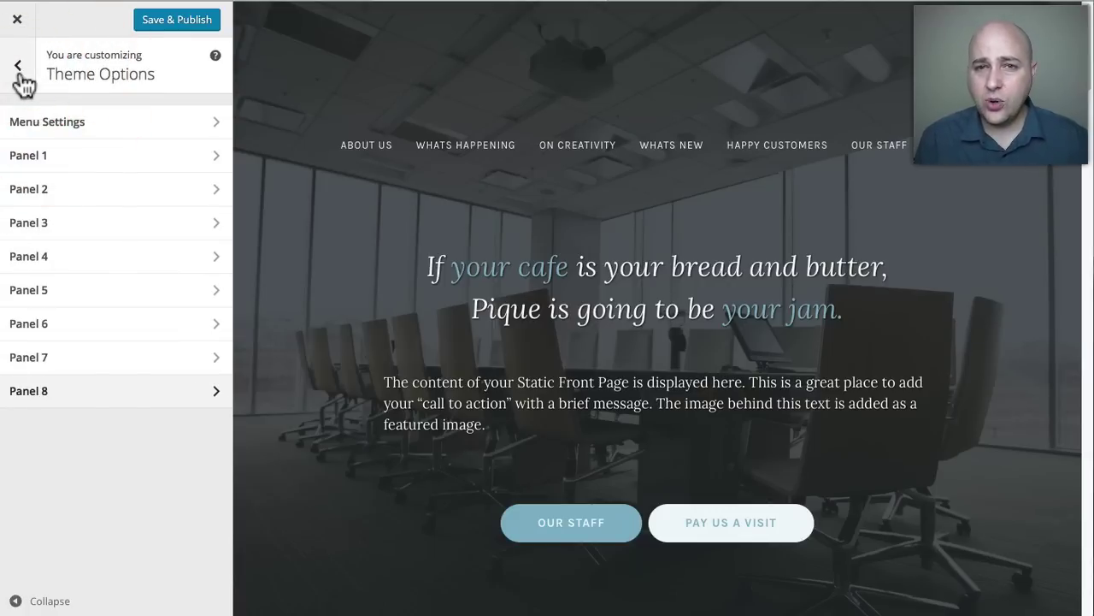
Scroll the preview down to the map contact panel and reopen Theme Options.
left_click(19, 74)
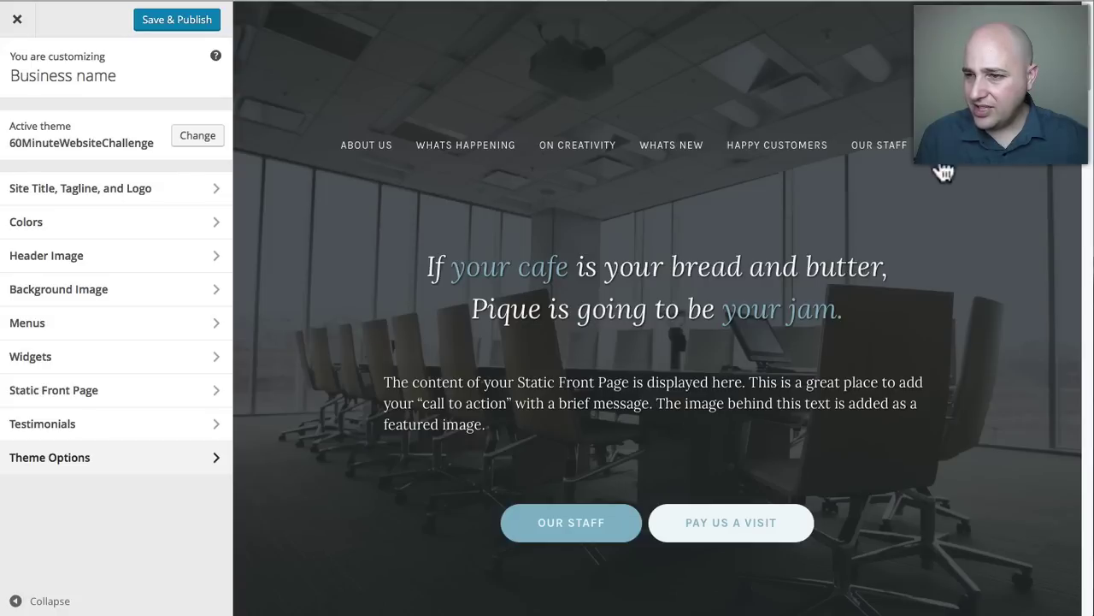
left_click_drag(1091, 50, 1089, 531)
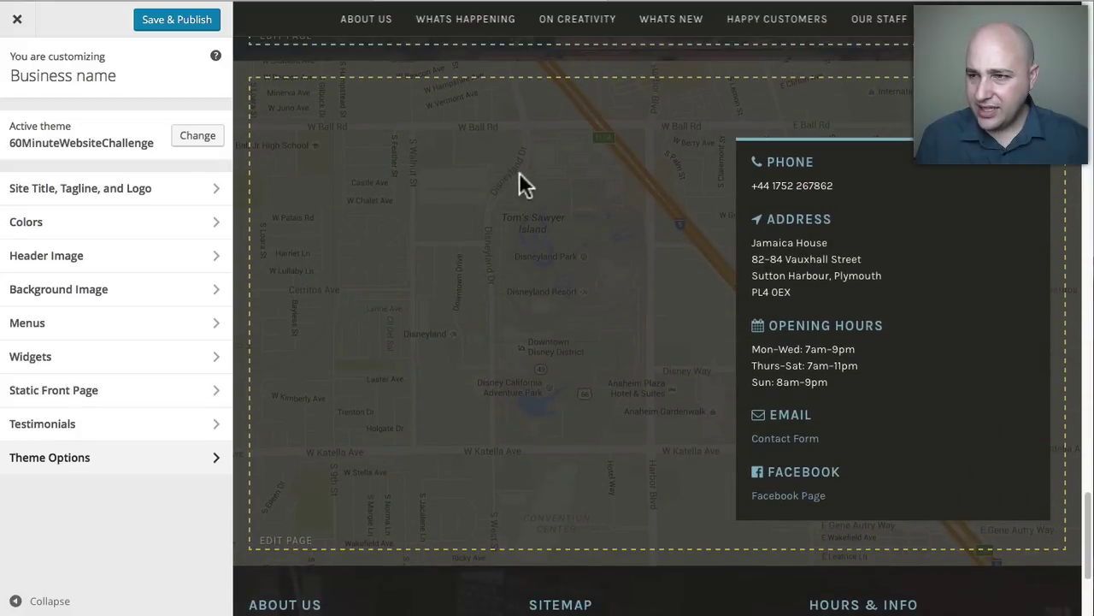
left_click(159, 460)
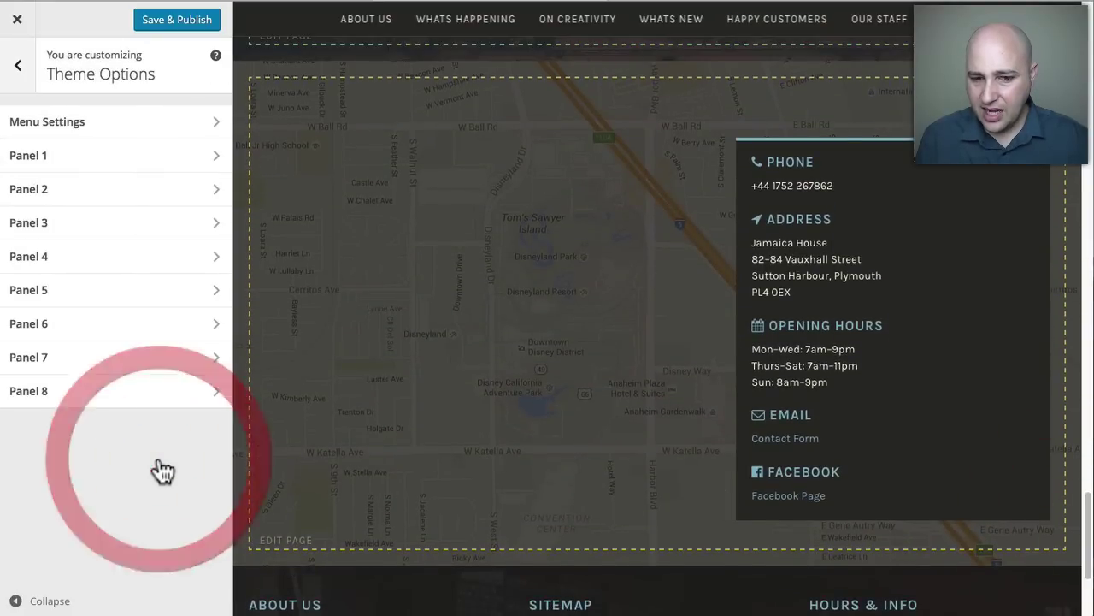
Set Panel 7's content to '— Select —' so the Find Us map disappears.
left_click(34, 395)
left_click(52, 366)
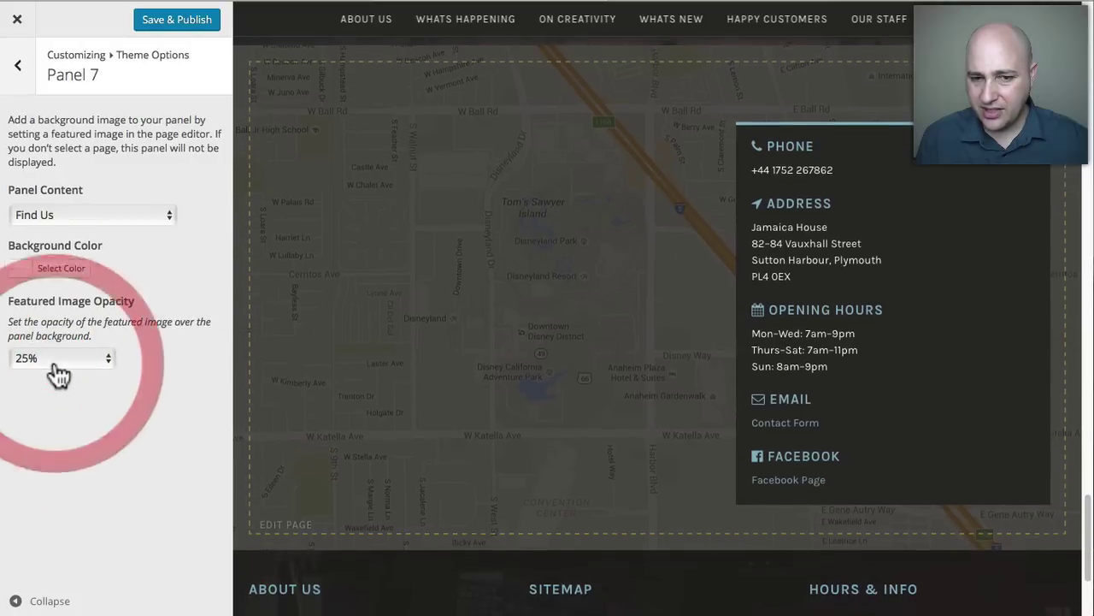
left_click(74, 214)
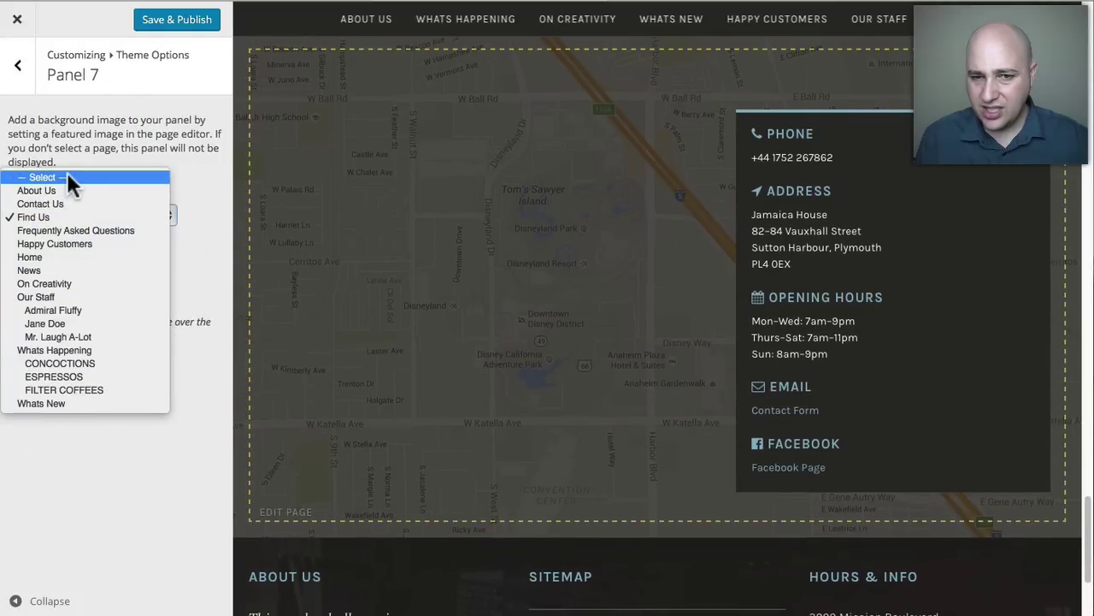
left_click(67, 177)
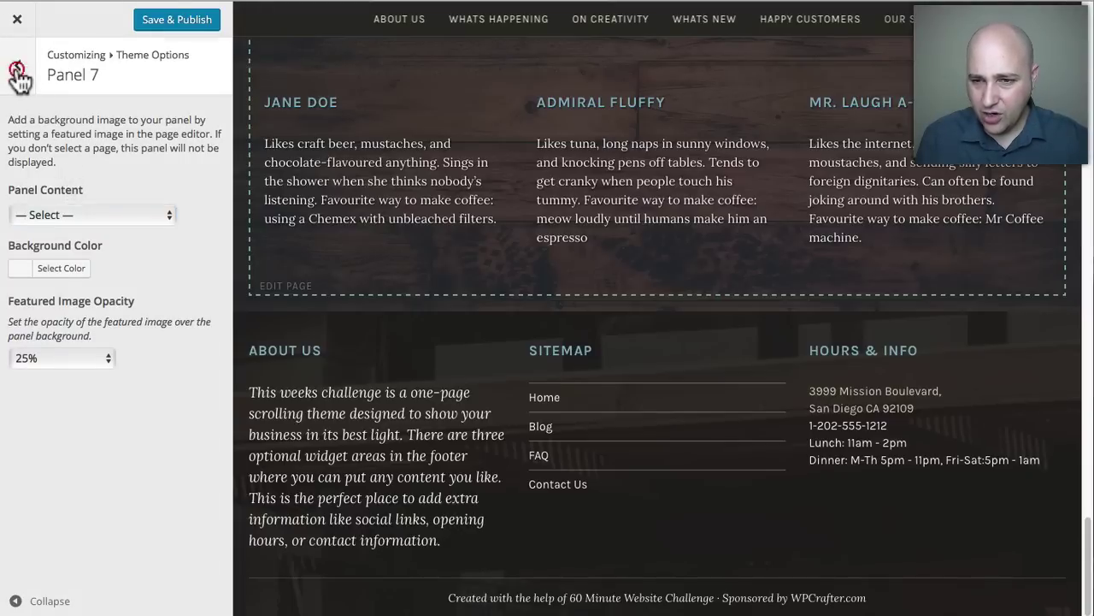
left_click(17, 72)
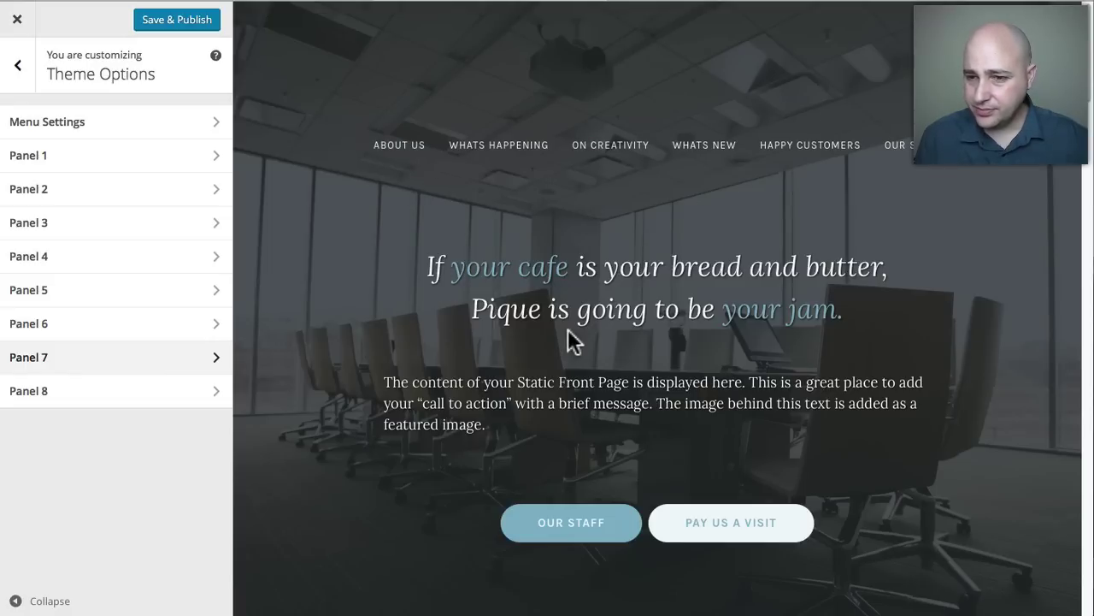
scroll(573, 335, "down", 5)
scroll(579, 335, "down", 15)
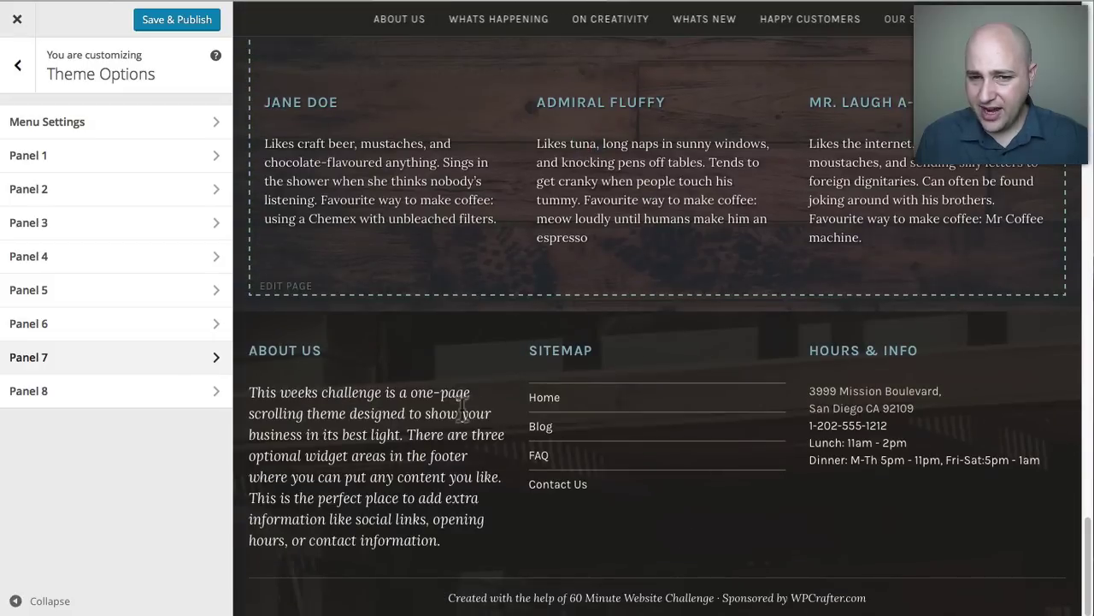
scroll(466, 419, "up", 10)
scroll(466, 419, "up", 10)
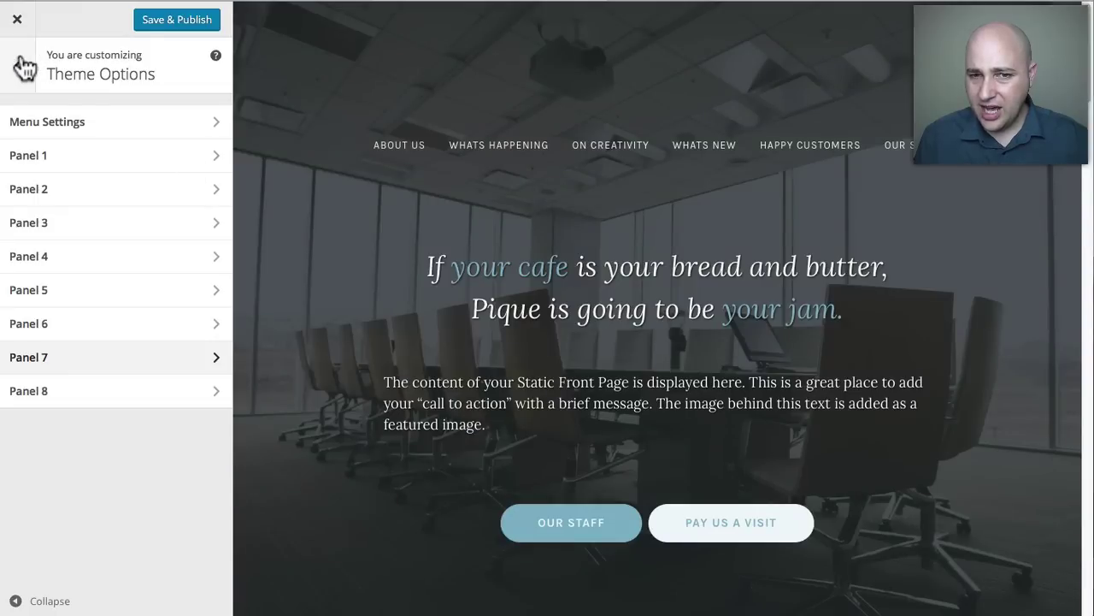
Save & Publish the Customizer changes and switch to the live site.
left_click(17, 65)
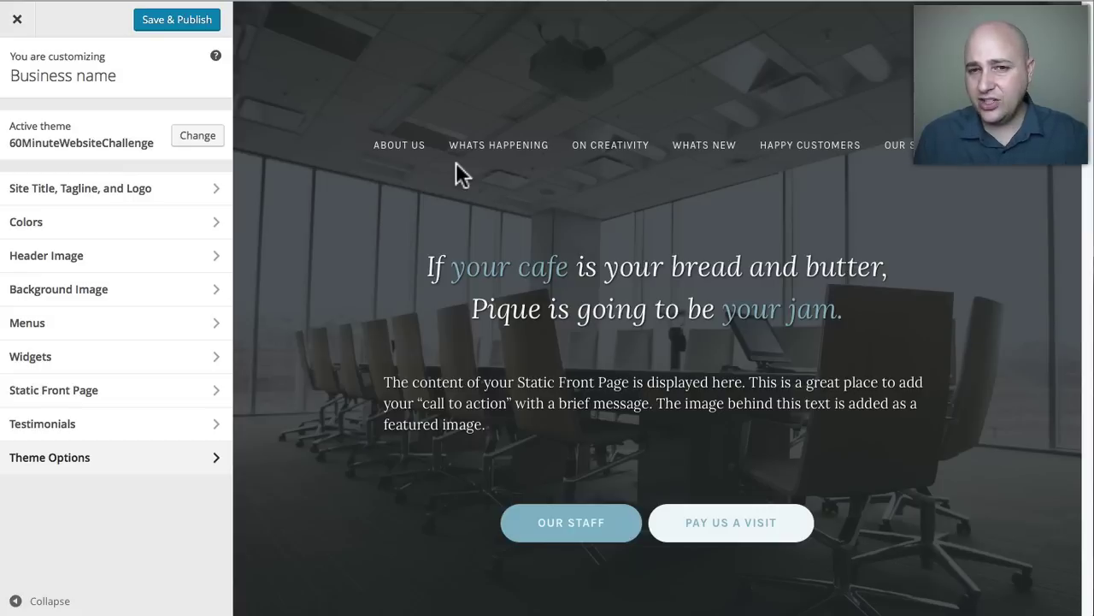
left_click(177, 20)
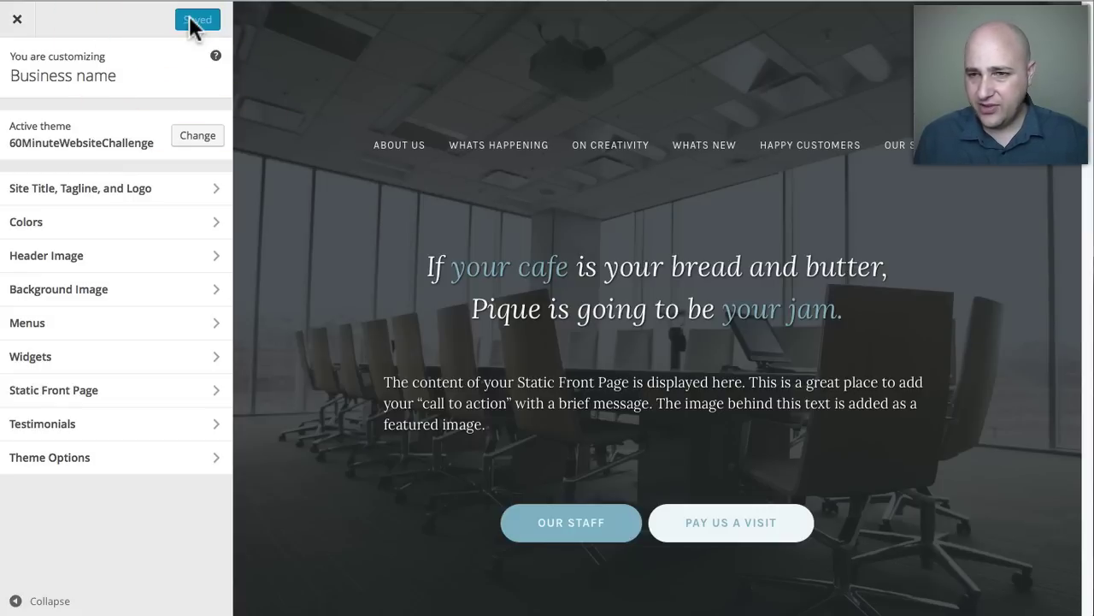
left_click(700, 1)
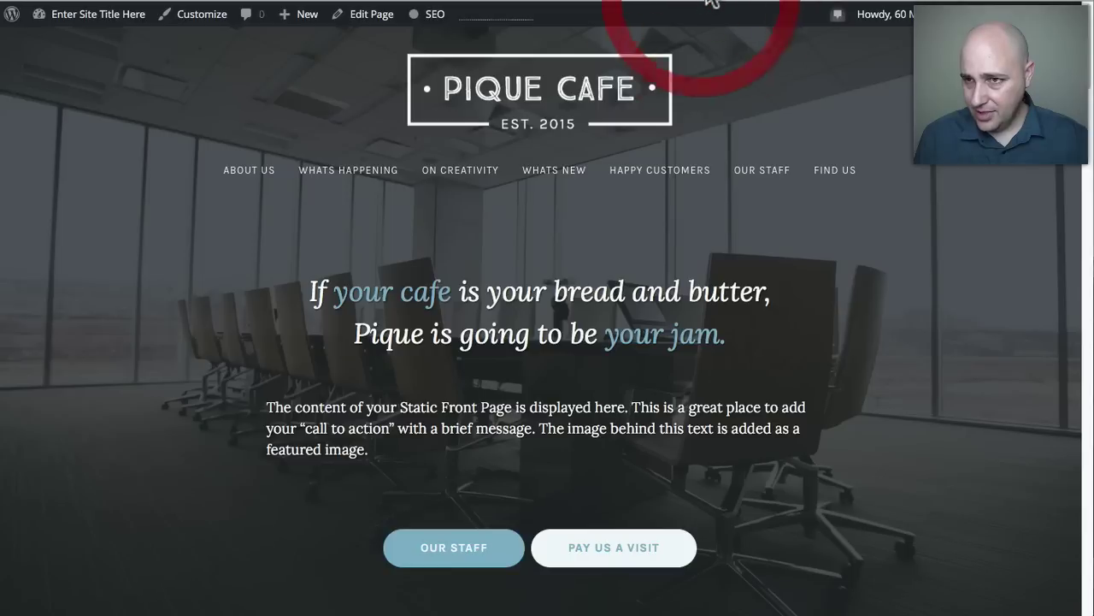
Reload the Pique Cafe home page and scroll its sections to confirm Find Us is gone.
key("super+l")
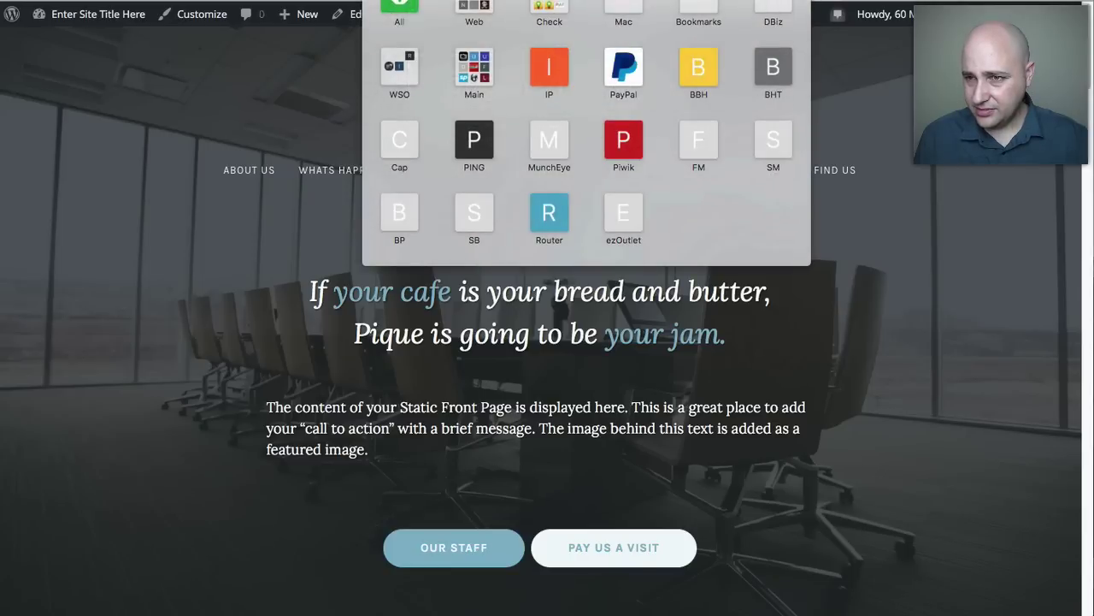
left_click(842, 67)
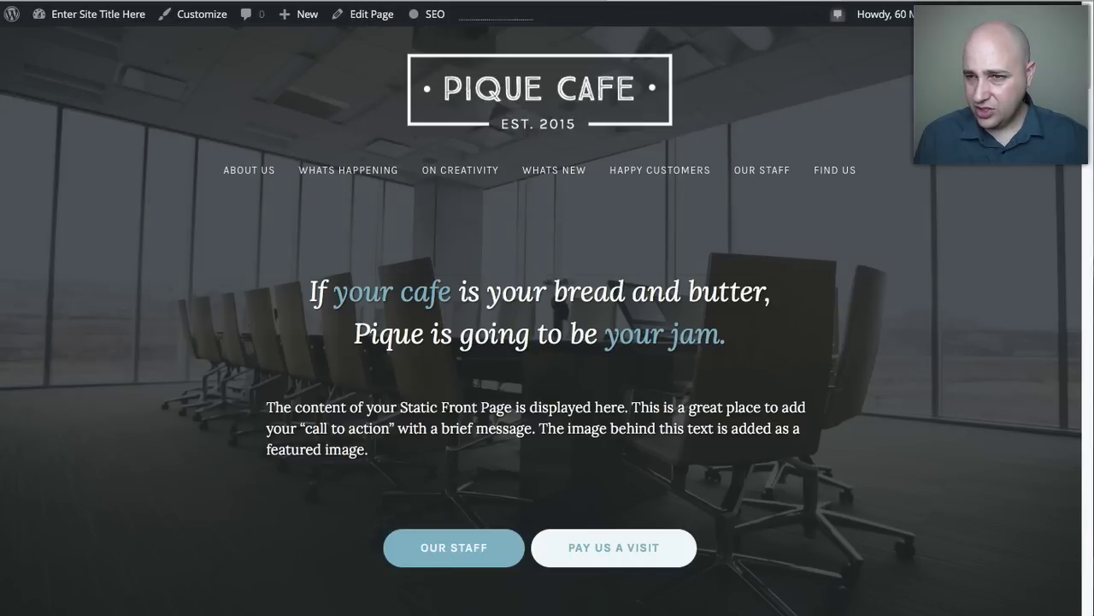
left_click(511, 105)
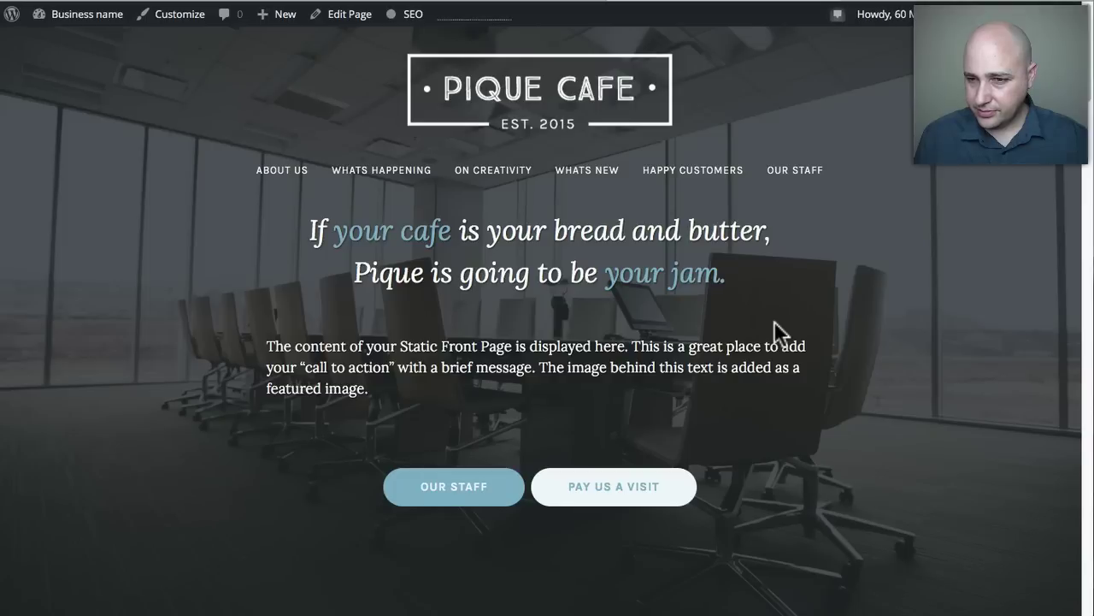
scroll(779, 334, "down", 3)
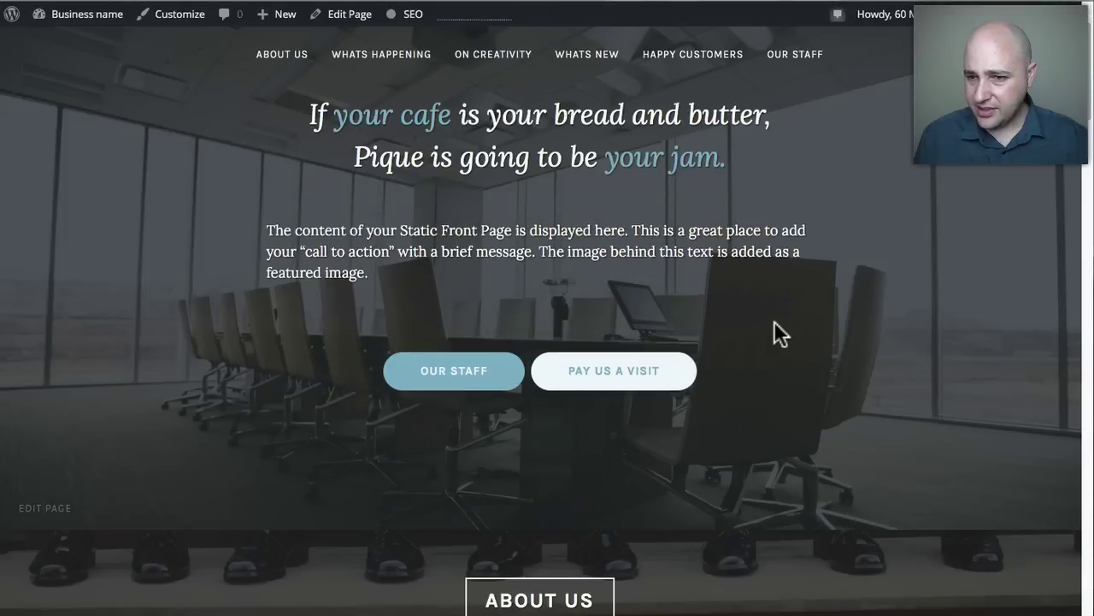
scroll(773, 320, "down", 2)
scroll(774, 318, "up", 5)
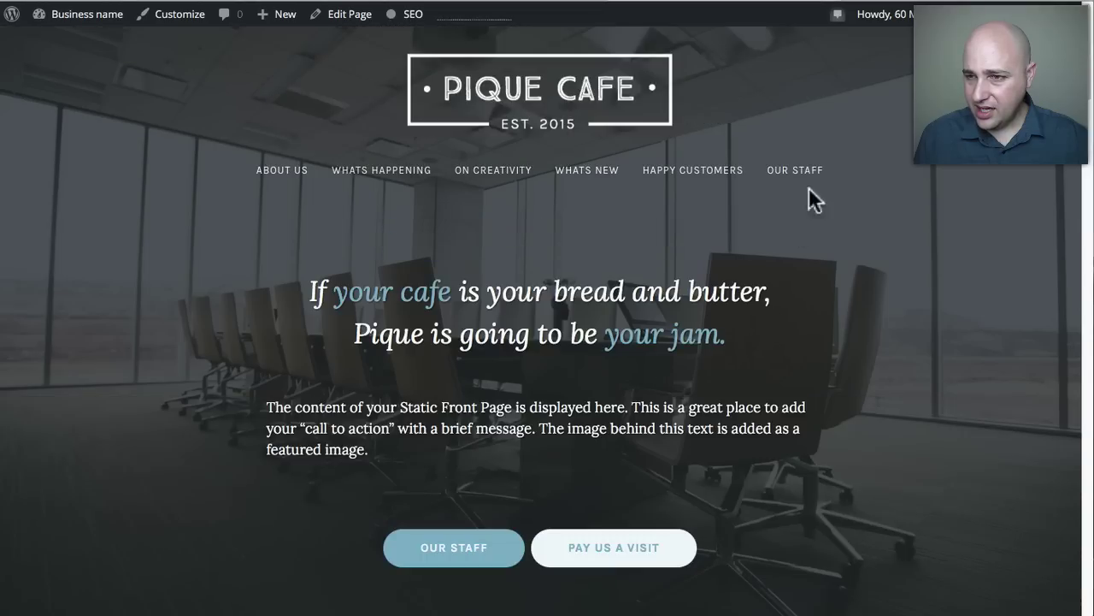
scroll(760, 386, "down", 20)
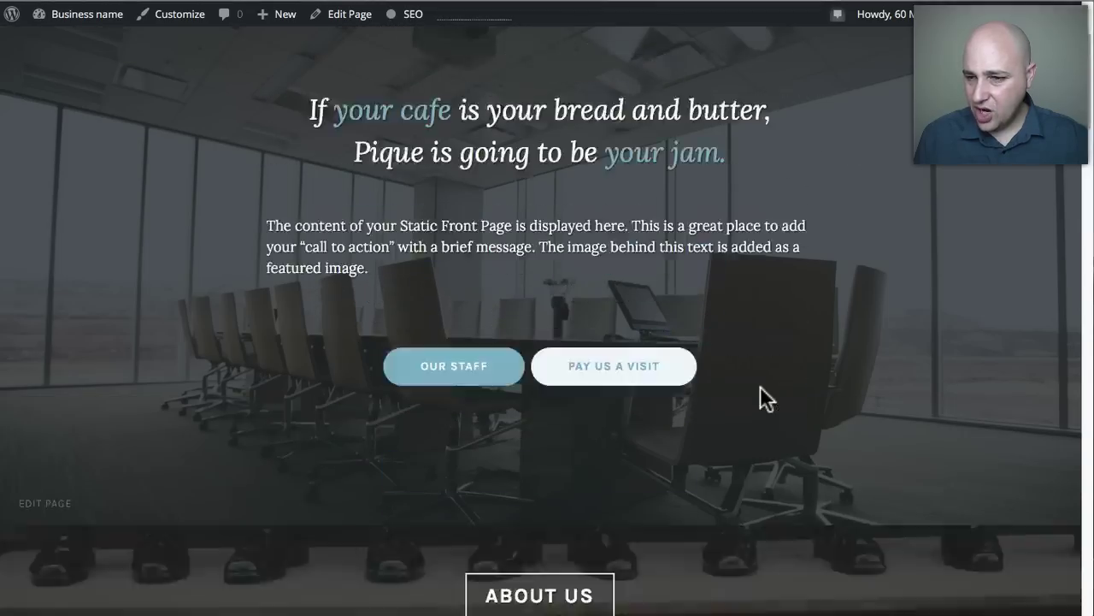
scroll(758, 385, "down", 2)
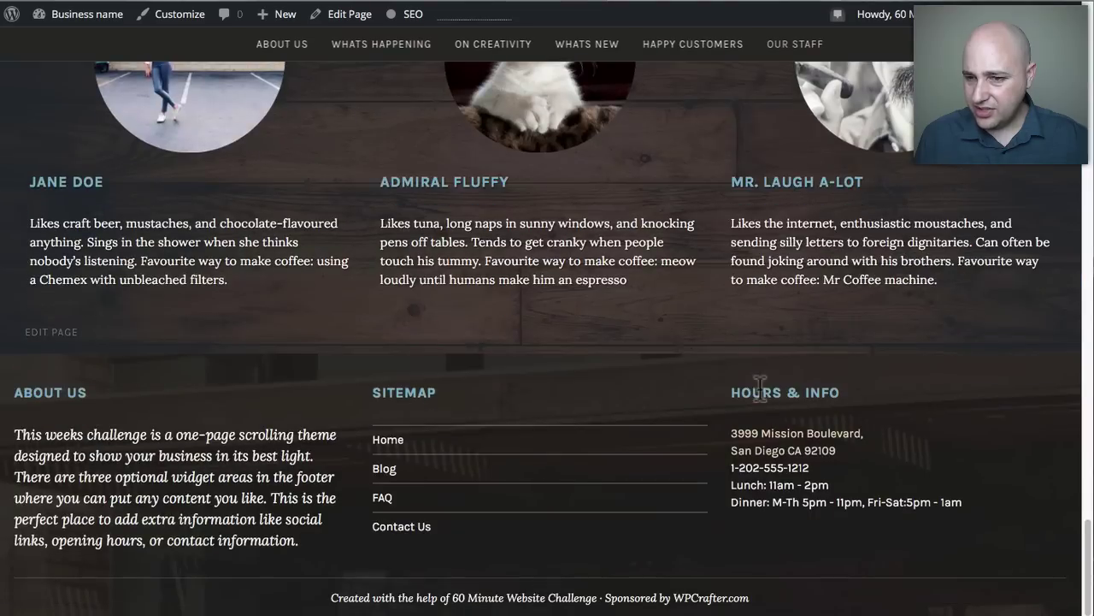
scroll(590, 386, "up", 20)
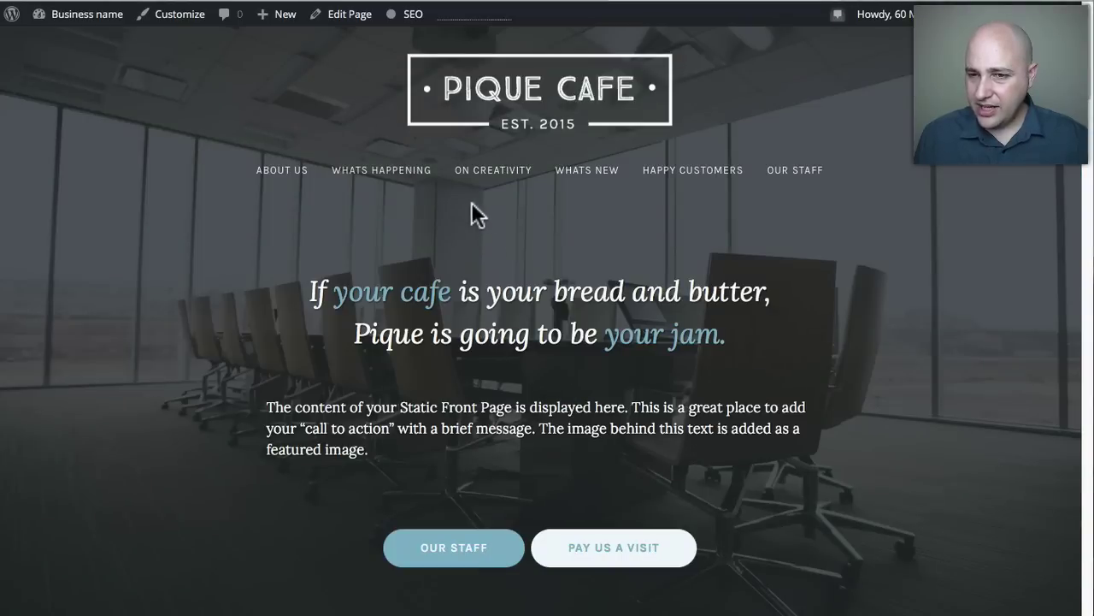
scroll(448, 222, "down", 10)
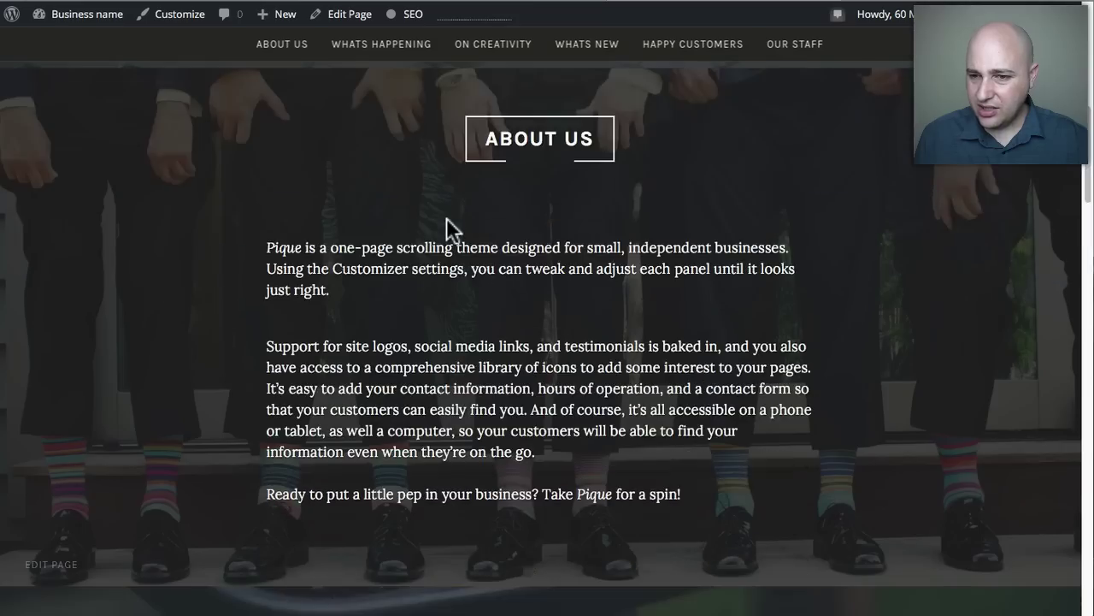
scroll(446, 219, "down", 15)
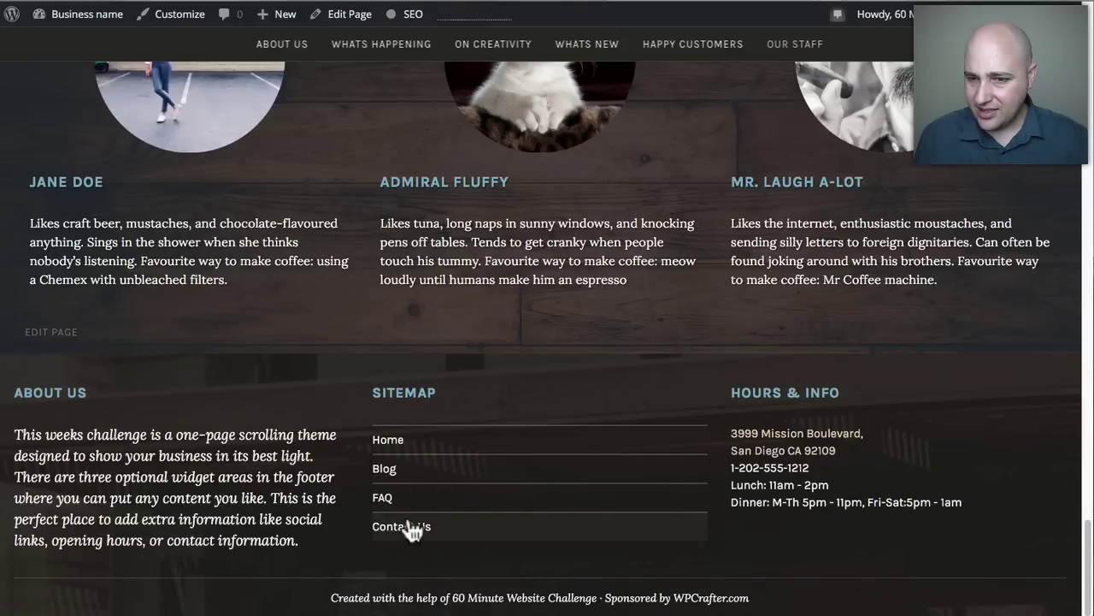
scroll(407, 528, "up", 6)
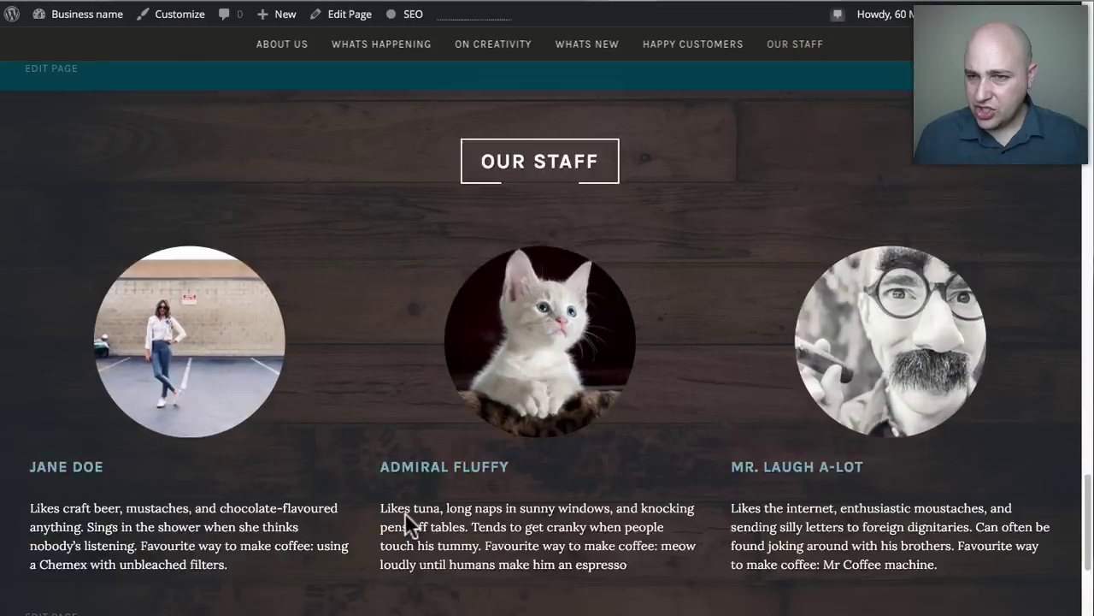
scroll(404, 513, "up", 10)
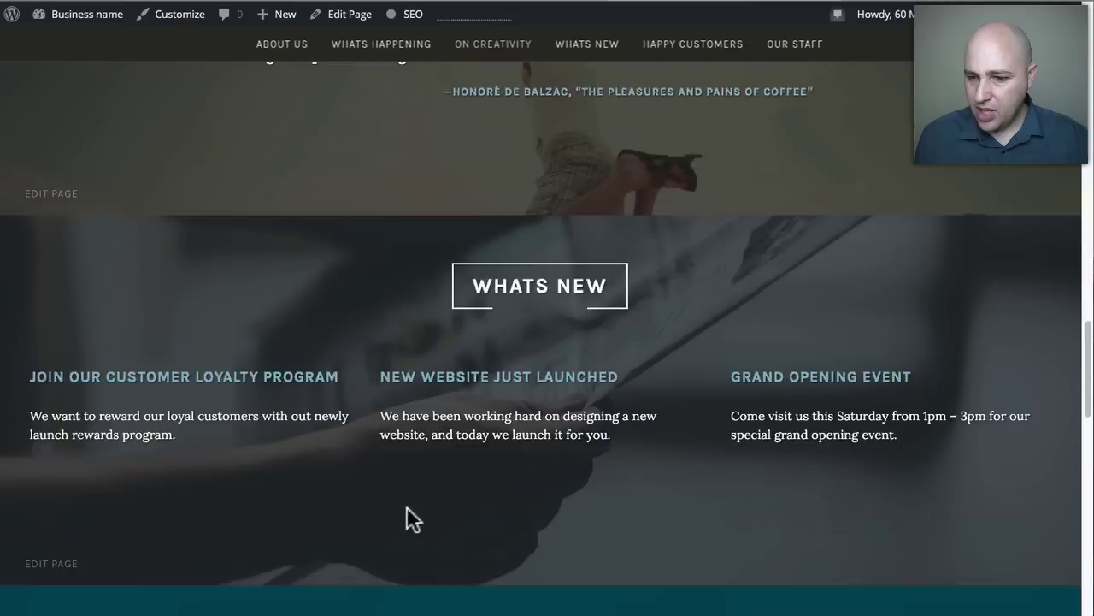
scroll(496, 367, "down", 1)
Select the WHATS NEW heading and open the Join Our Customer Loyalty Program post.
left_click_drag(615, 189, 461, 182)
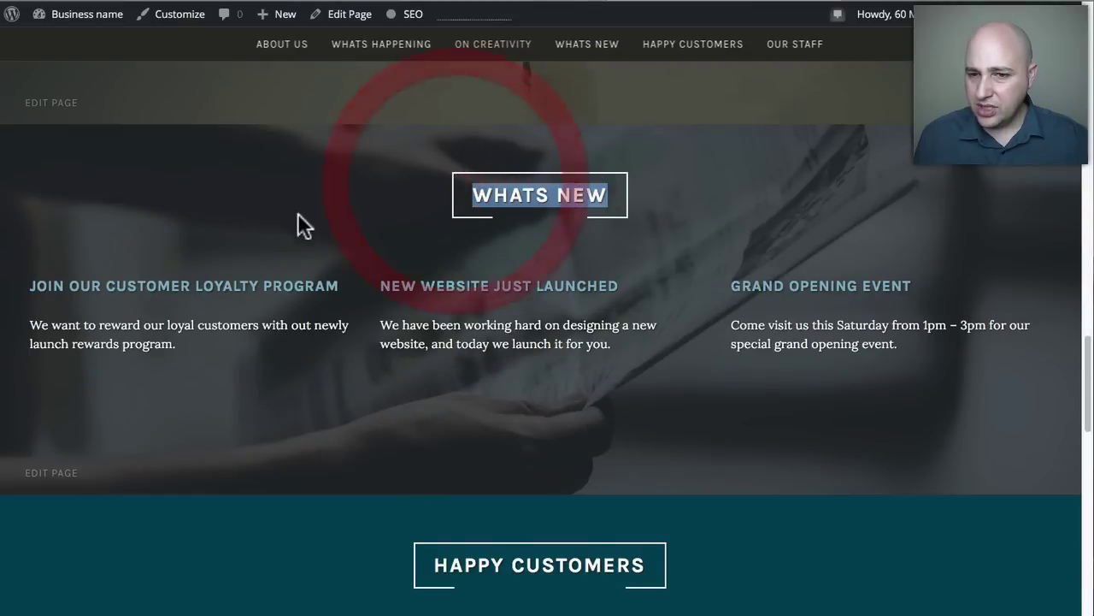
left_click(507, 195)
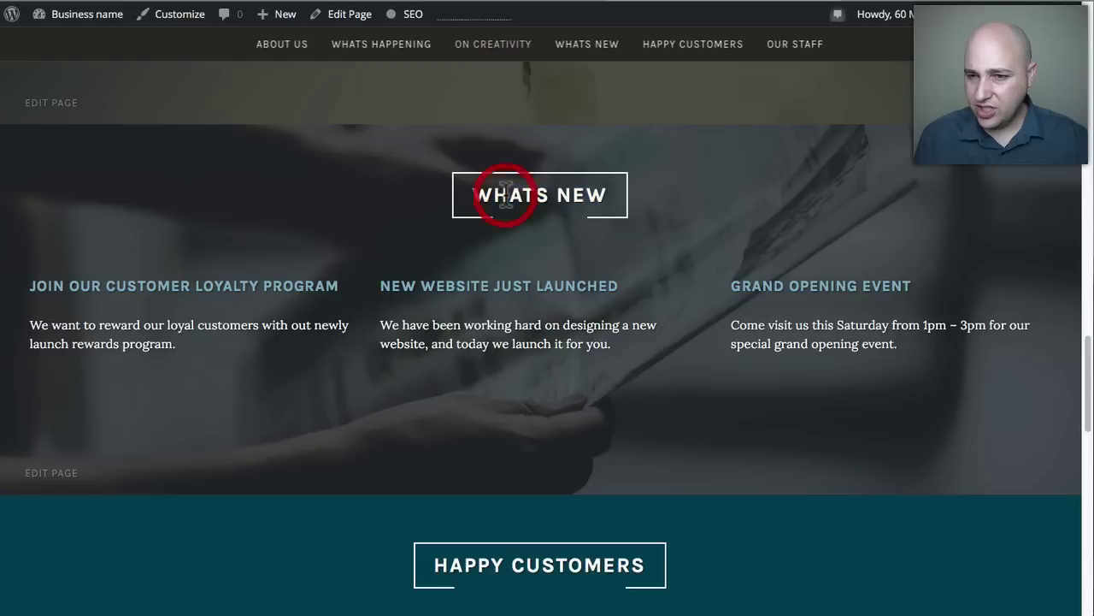
left_click_drag(638, 195, 613, 194)
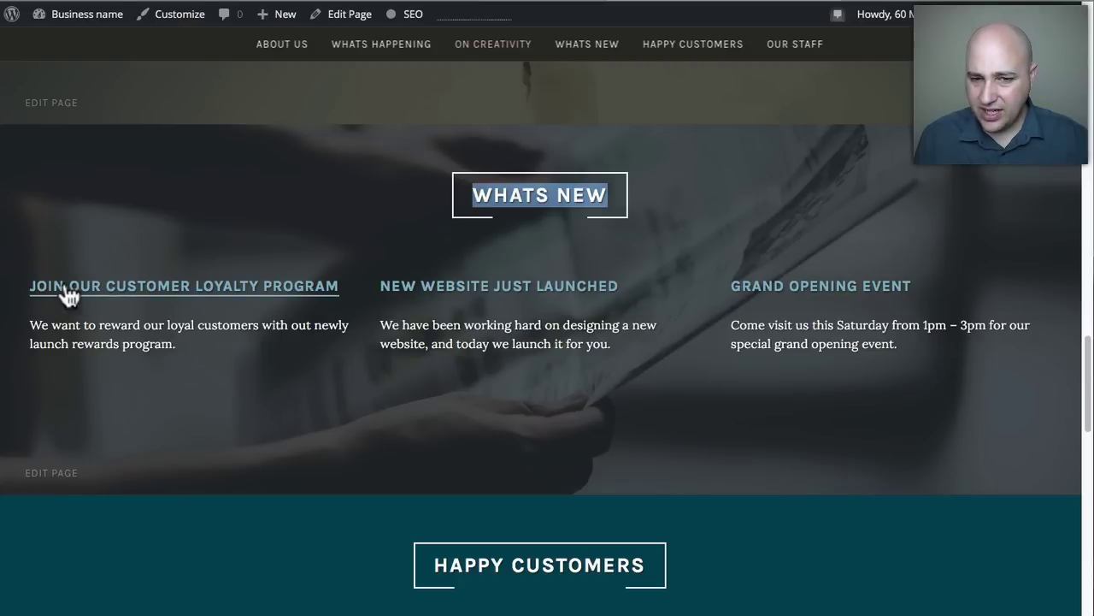
left_click(170, 290)
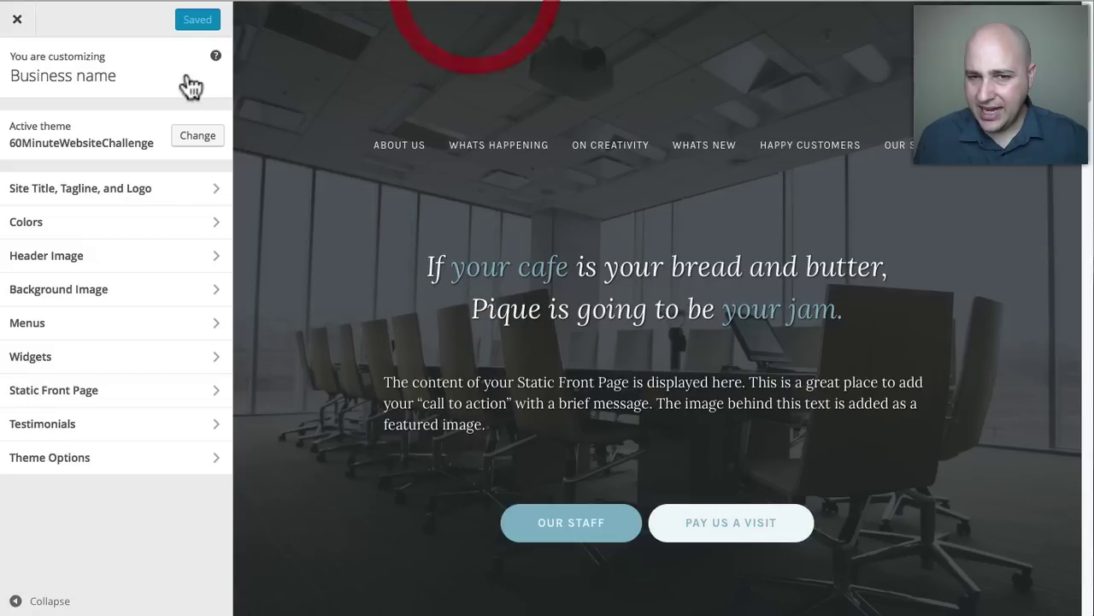
Close the Customizer and open 'Join Our Customer Loyalty Program' from All Posts.
left_click(19, 27)
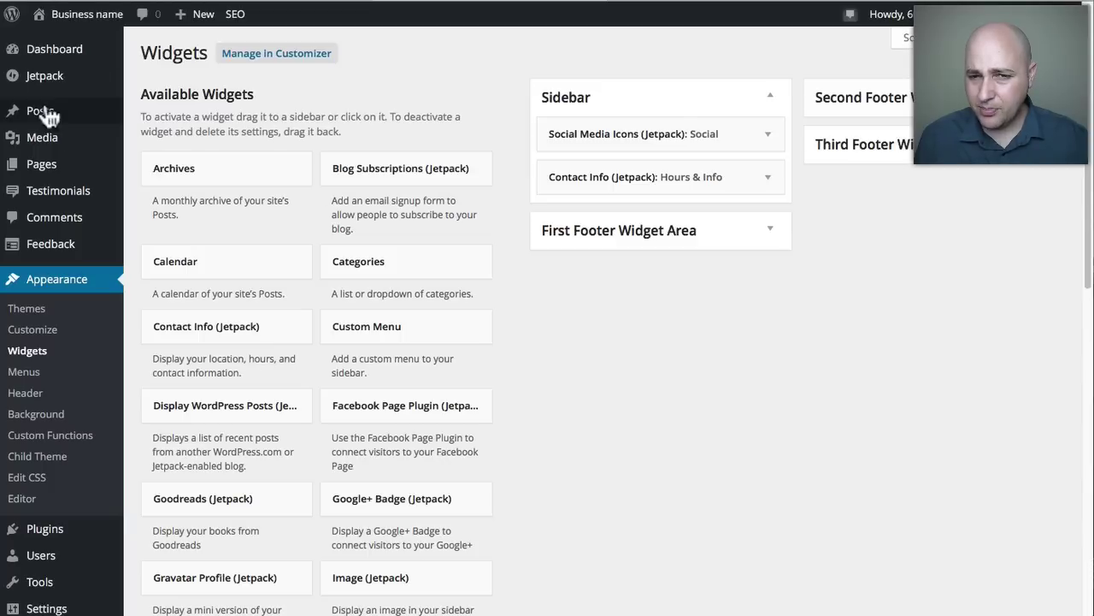
mouse_move(41, 114)
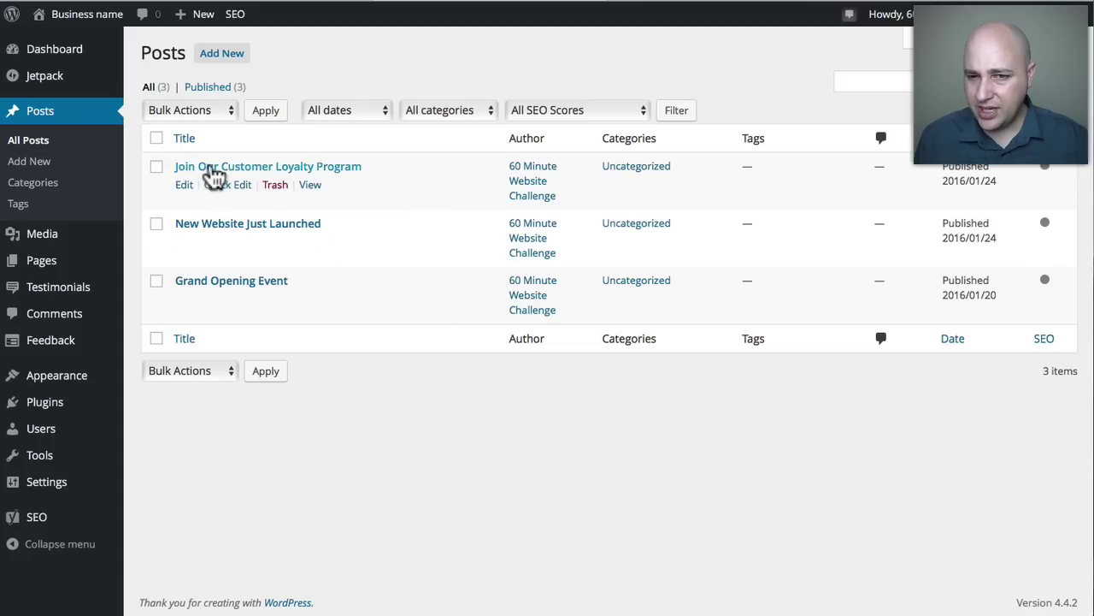
left_click(349, 169)
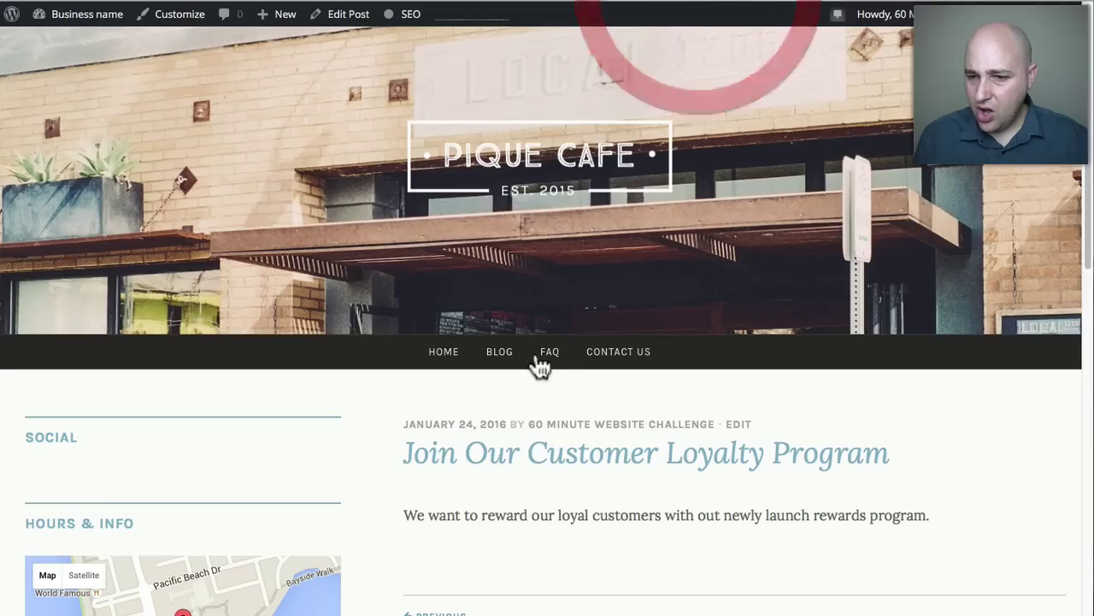
Select the loyalty post's title and paragraph on the live page, then go to Edit Post.
scroll(982, 342, "down", 3)
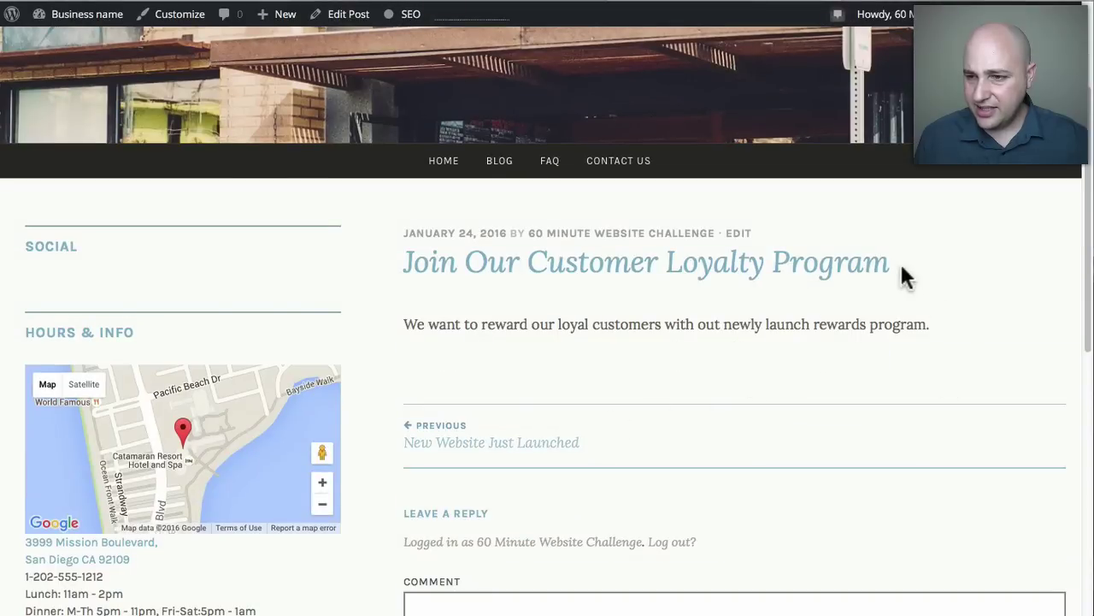
left_click_drag(899, 263, 379, 246)
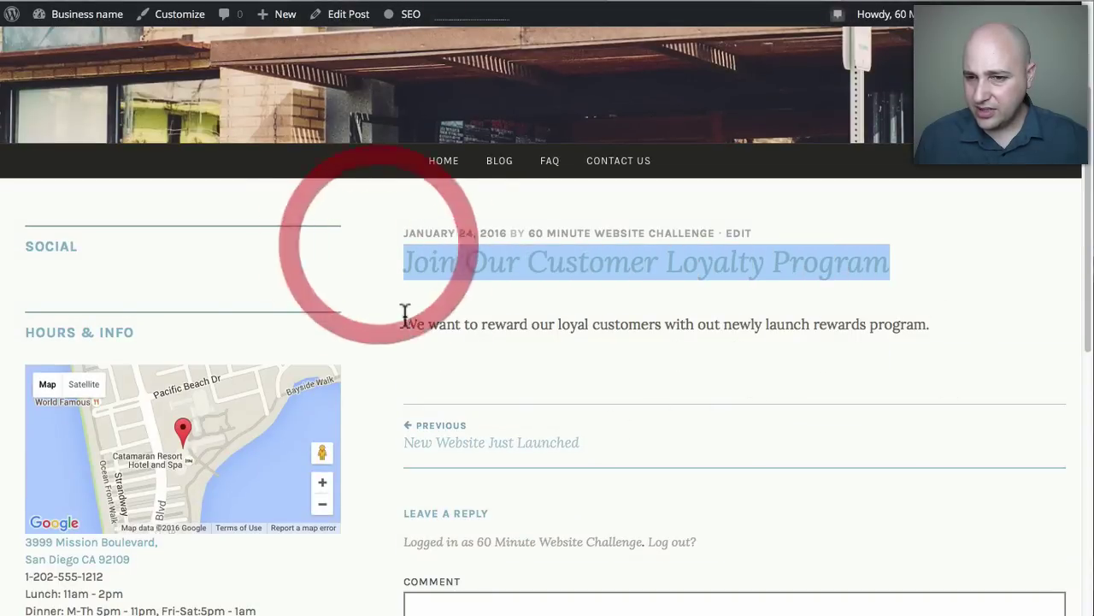
left_click_drag(403, 323, 932, 323)
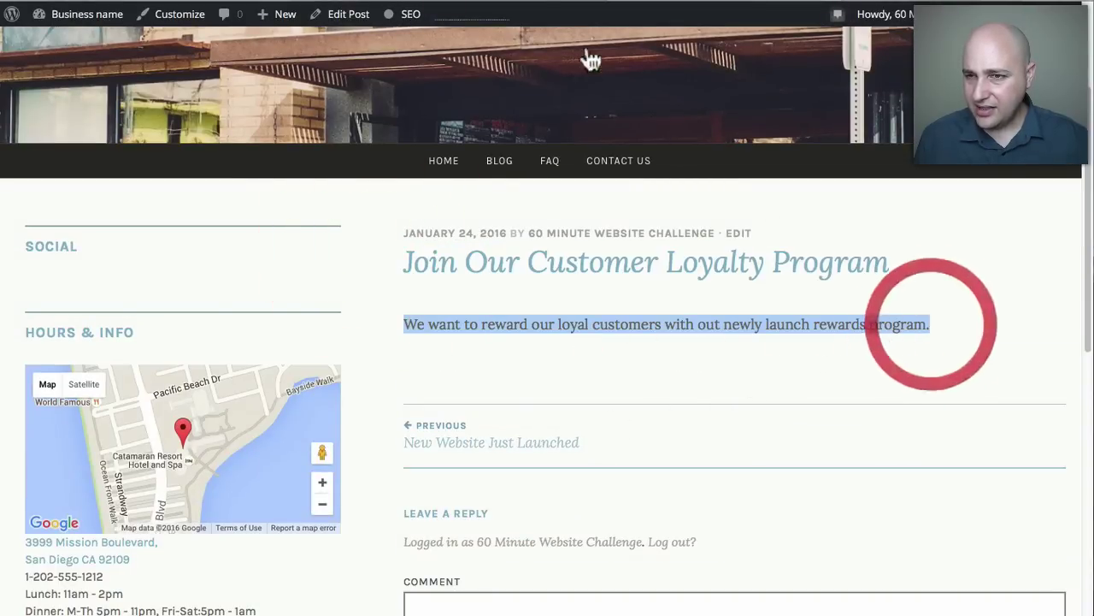
left_click(538, 7)
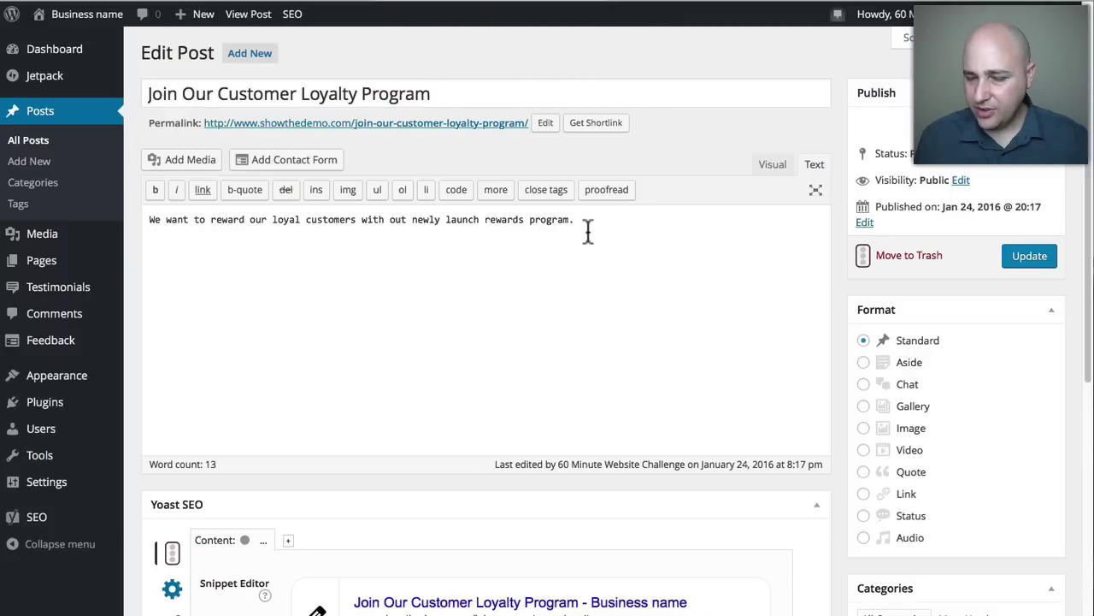
Review the post's body text and the HOURS & INFO sidebar details.
scroll(587, 231, "down", 3)
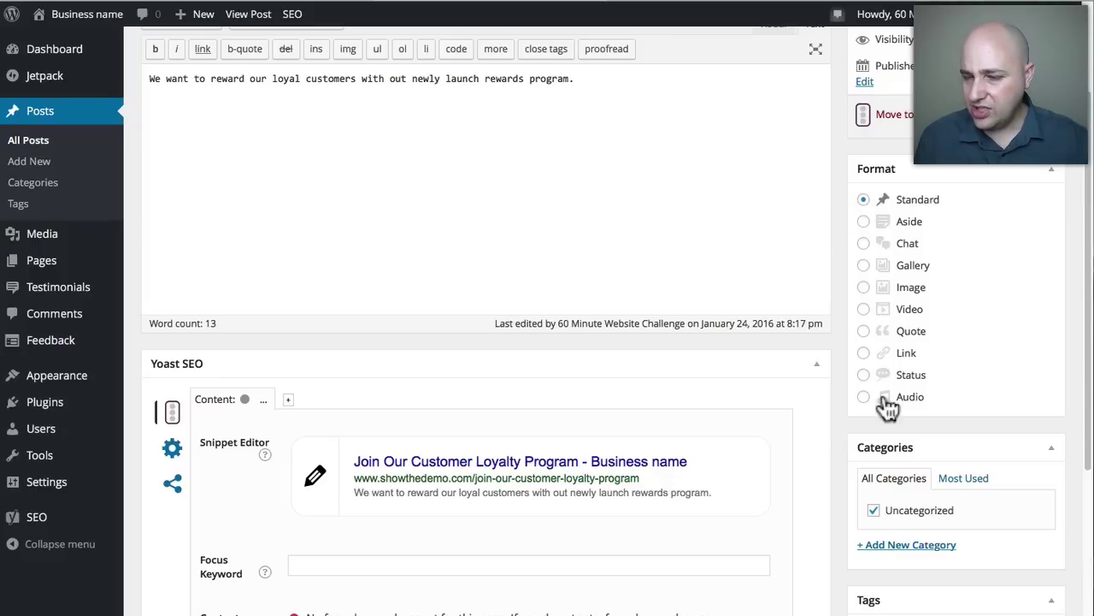
scroll(564, 214, "up", 3)
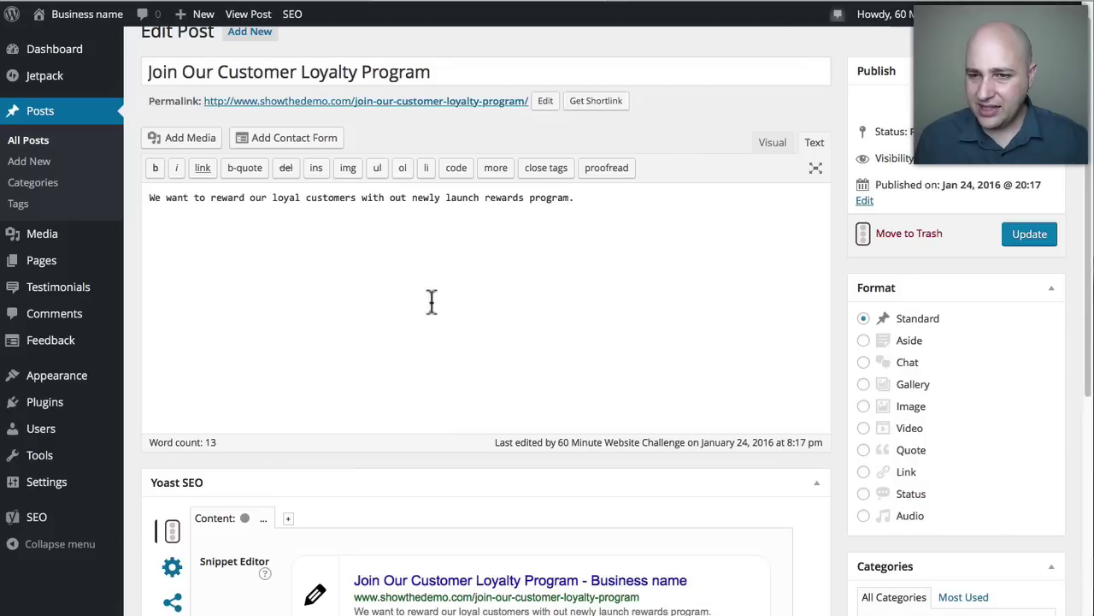
scroll(237, 242, "up", 1)
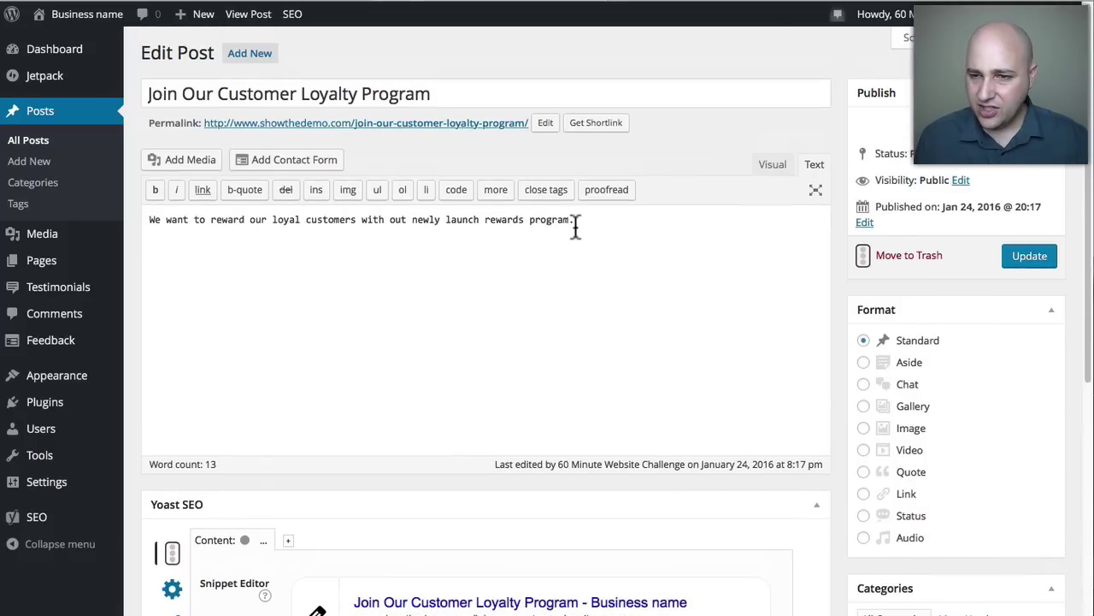
left_click_drag(573, 220, 148, 219)
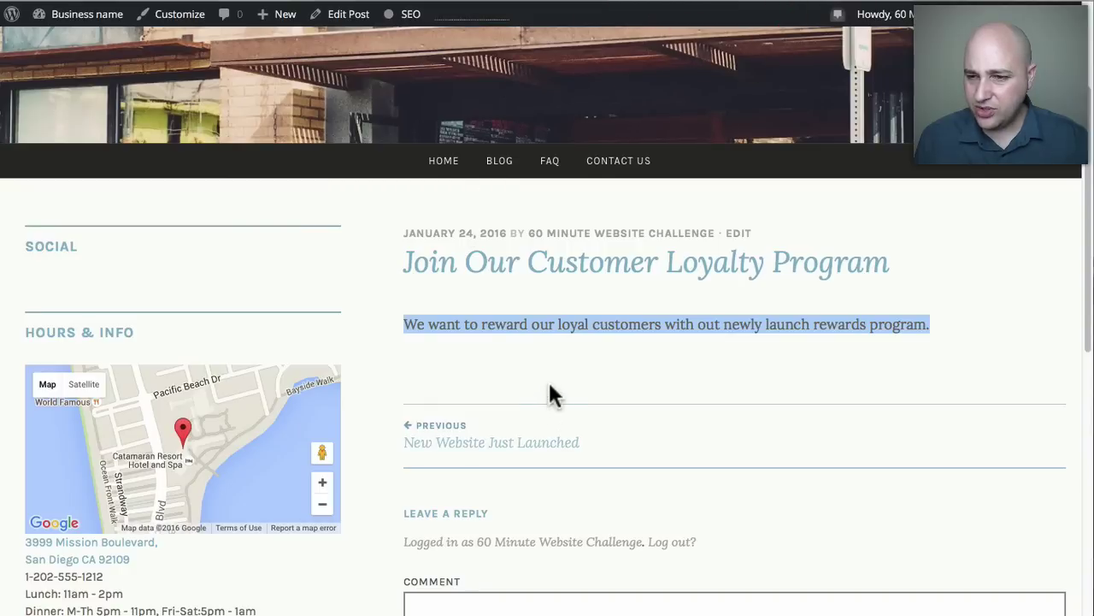
scroll(551, 393, "down", 5)
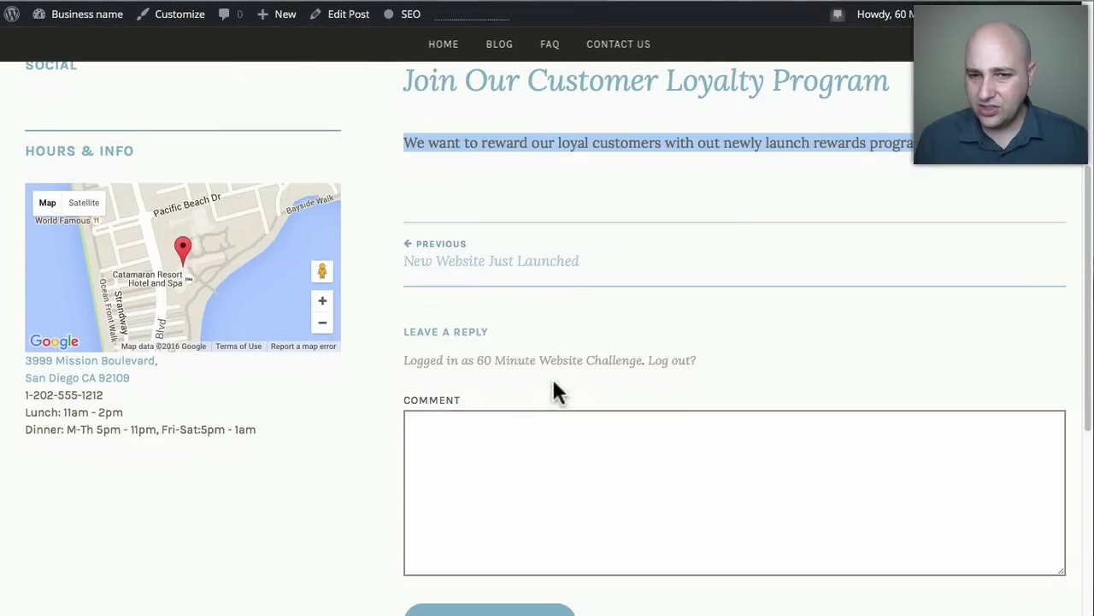
scroll(554, 382, "up", 4)
scroll(586, 427, "down", 4)
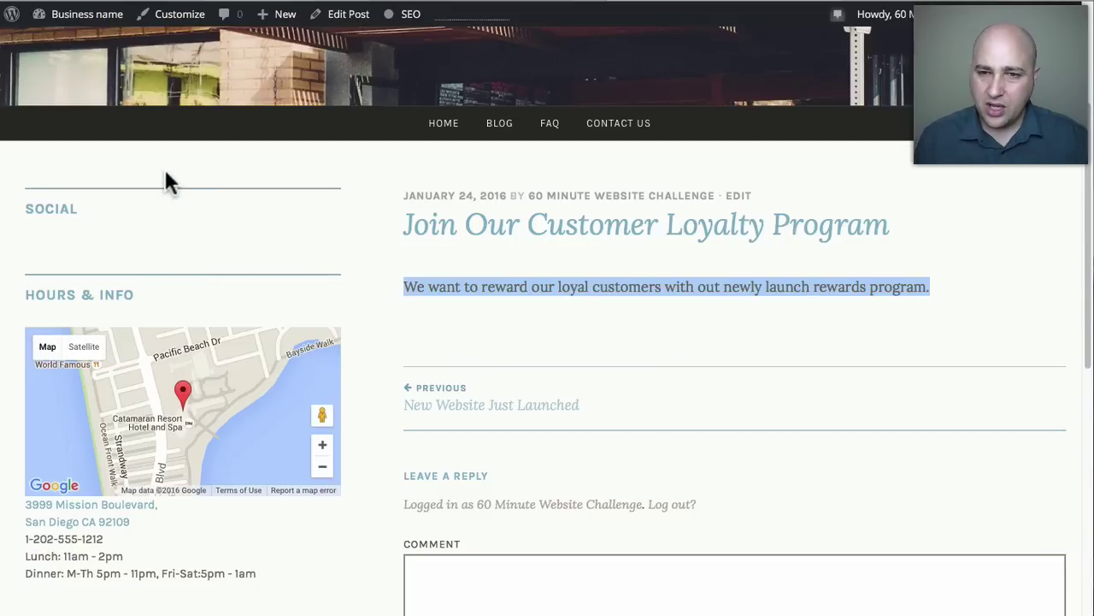
scroll(264, 531, "down", 1)
scroll(264, 541, "down", 1)
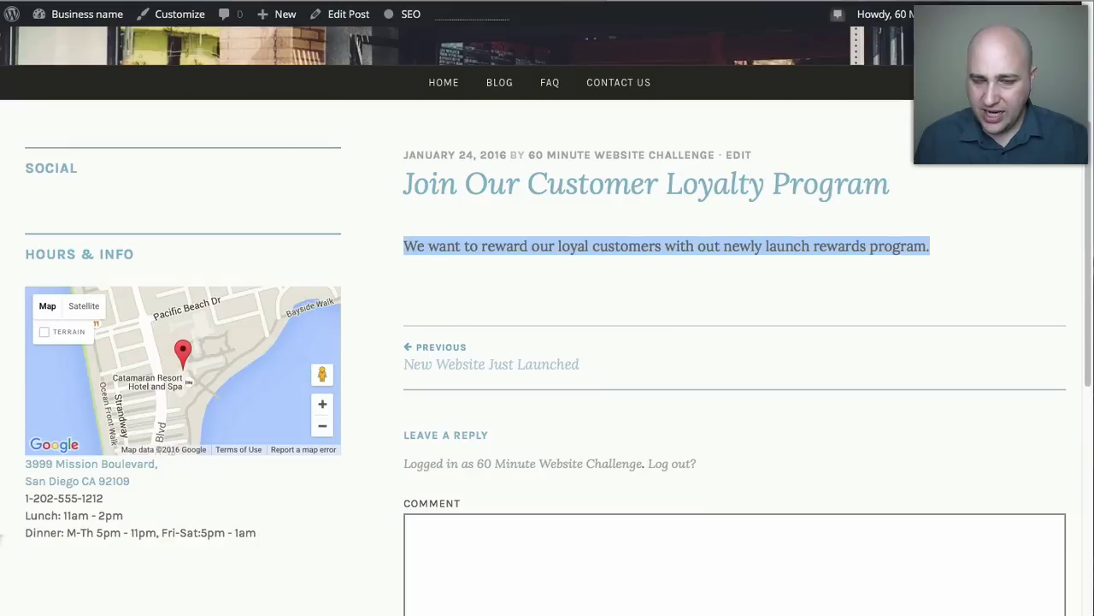
left_click_drag(23, 252, 212, 538)
left_click(267, 528)
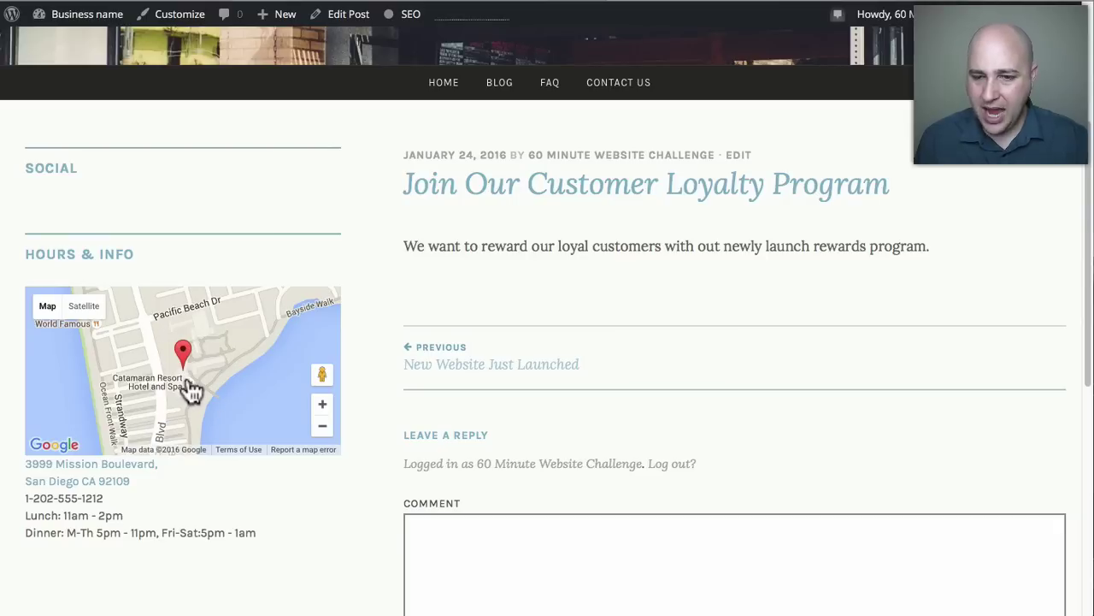
scroll(382, 357, "down", 5)
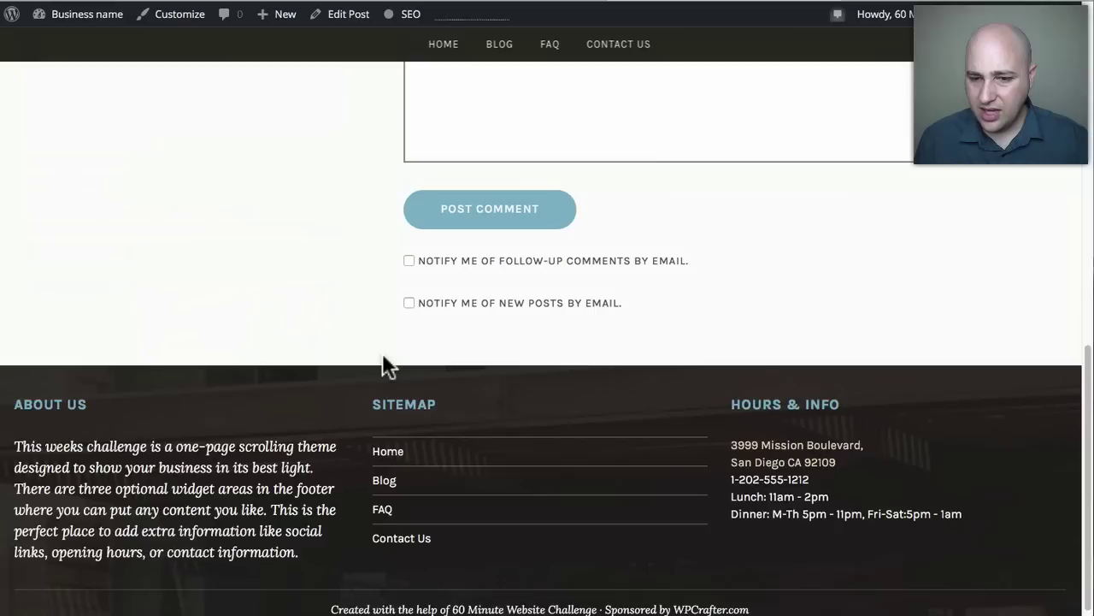
scroll(382, 353, "up", 10)
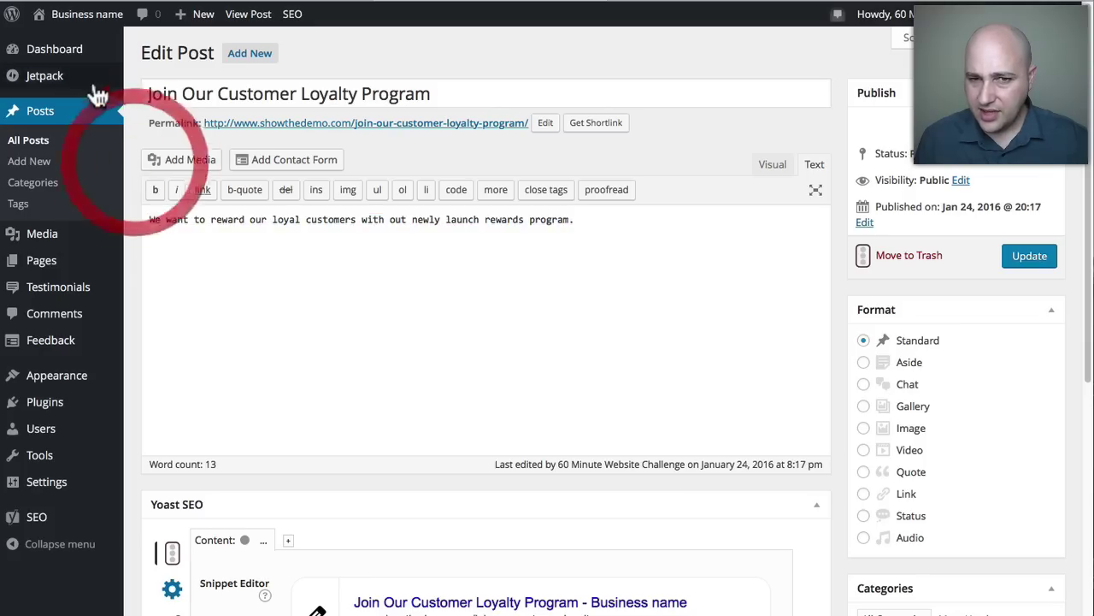
Open Jetpack Settings and scroll through all 37 modules, including Contact Form and Site Stats.
mouse_move(47, 89)
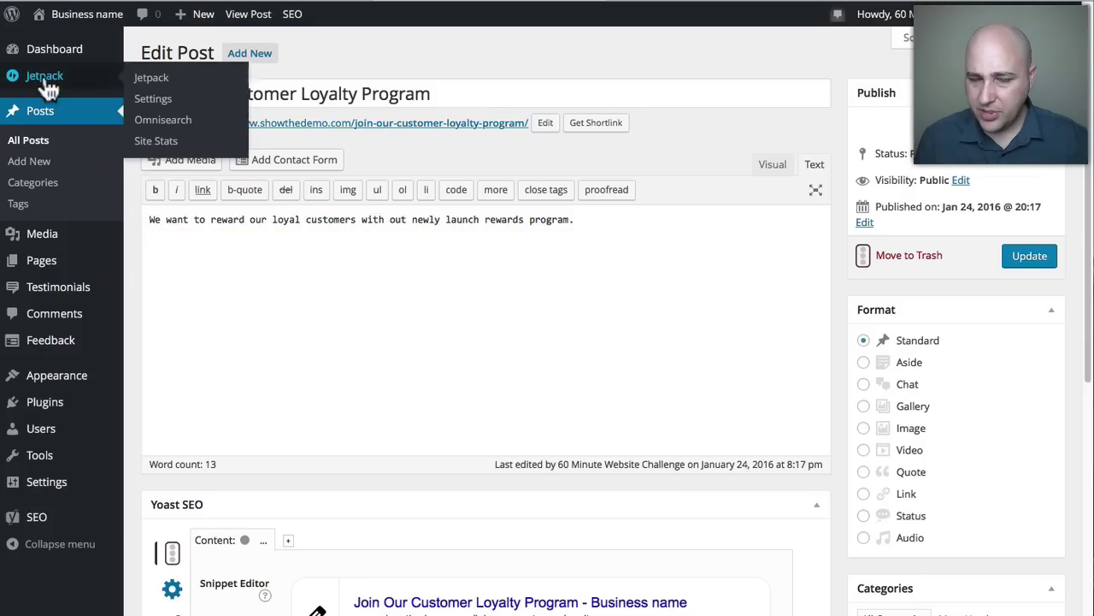
left_click(151, 97)
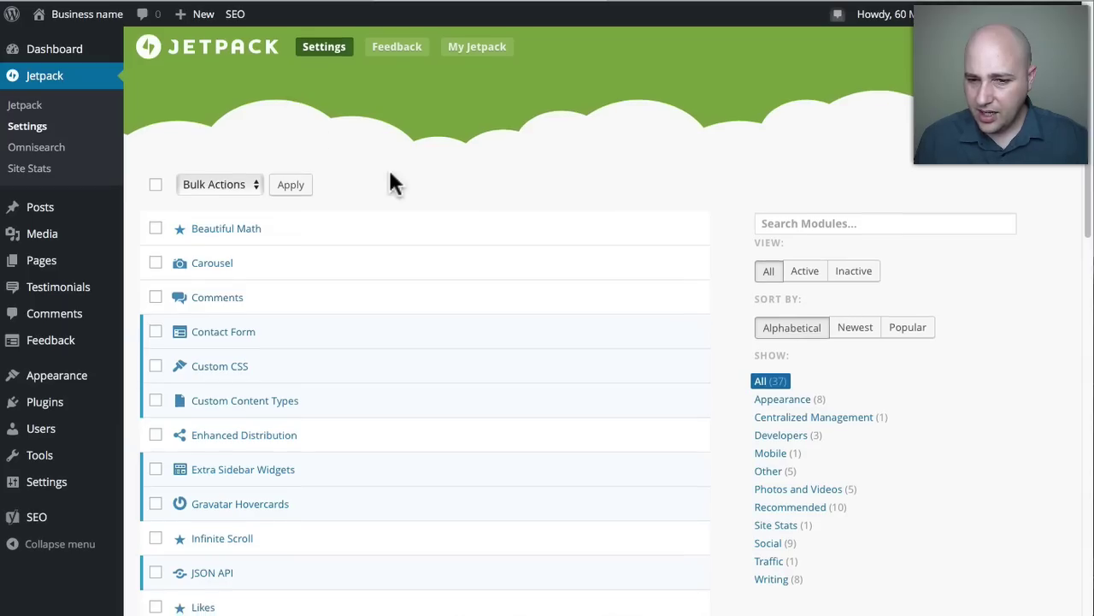
scroll(388, 182, "down", 3)
scroll(389, 175, "down", 10)
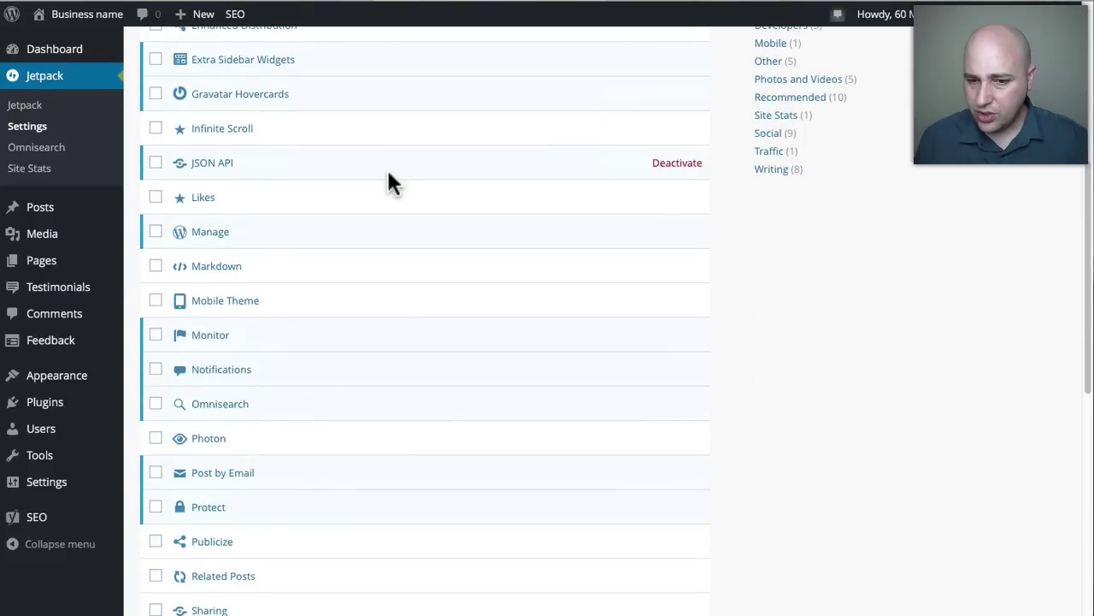
scroll(389, 182, "down", 5)
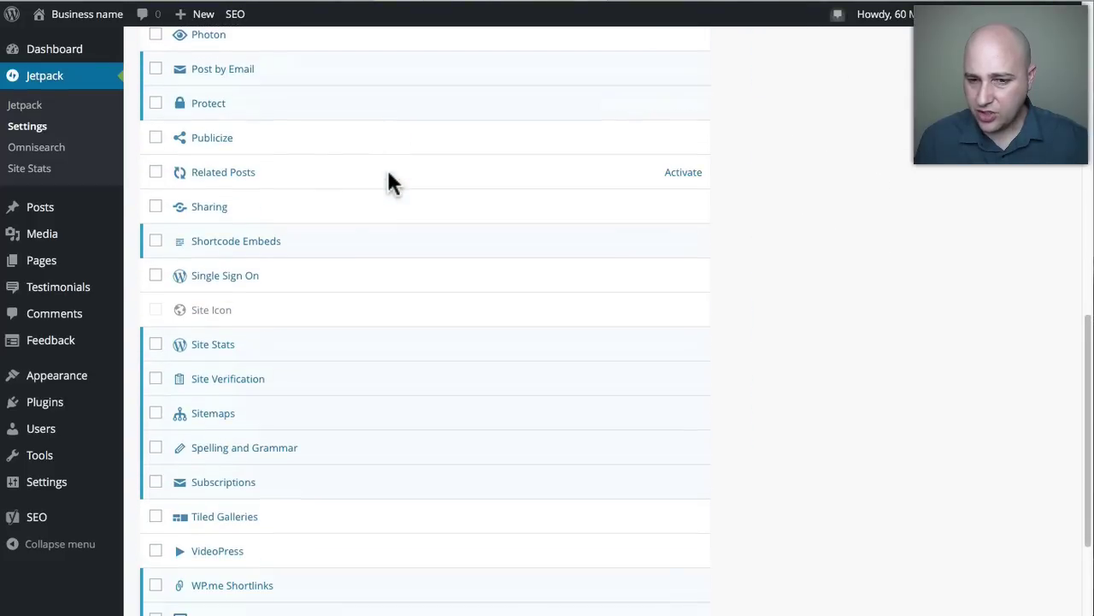
scroll(355, 368, "down", 4)
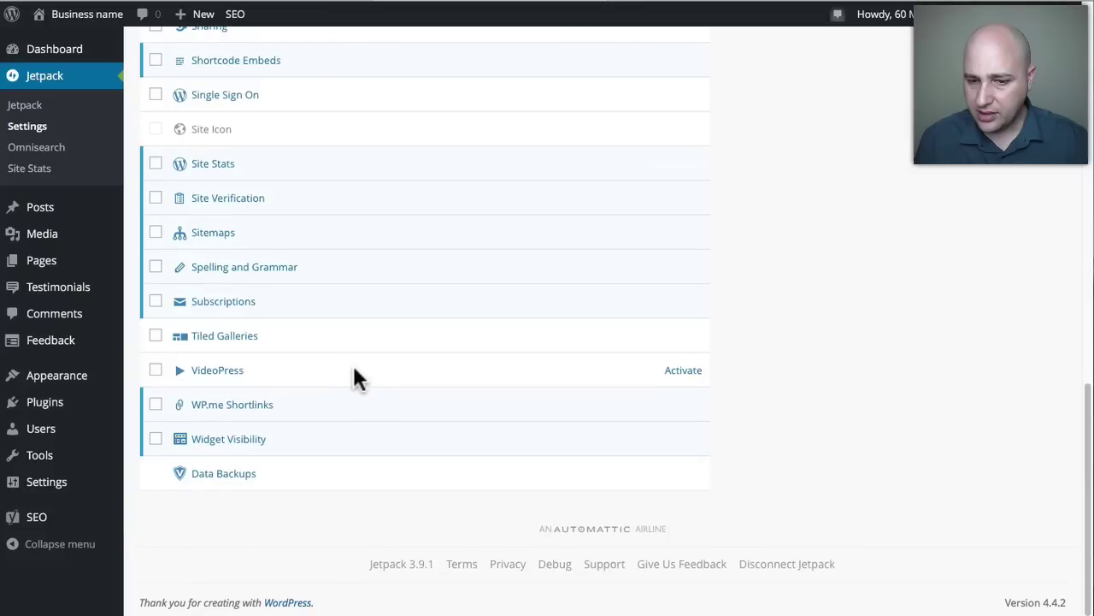
scroll(350, 373, "up", 1)
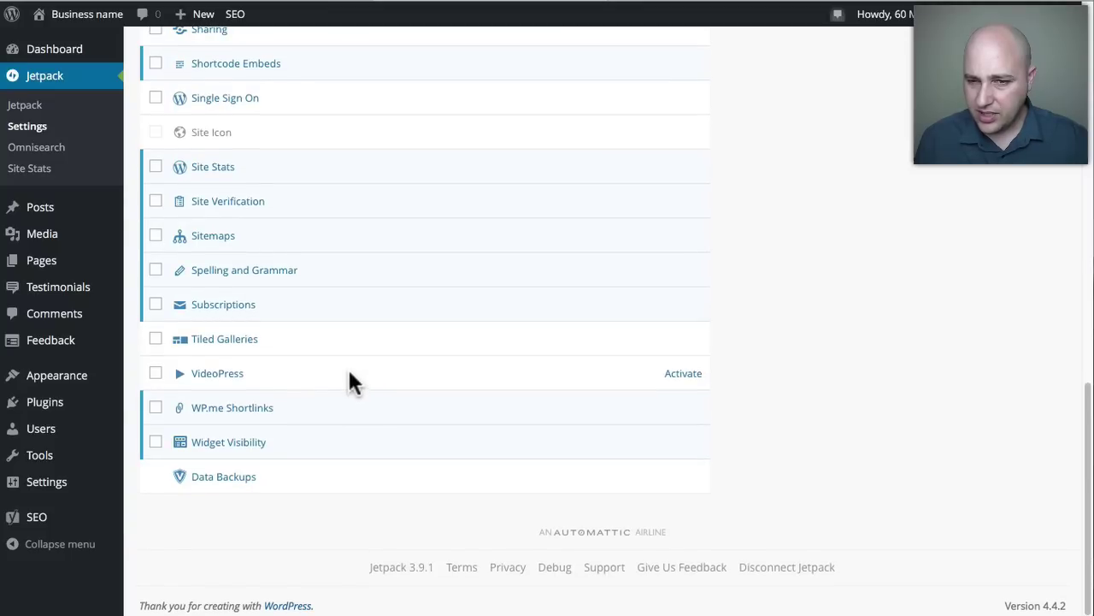
scroll(350, 370, "up", 6)
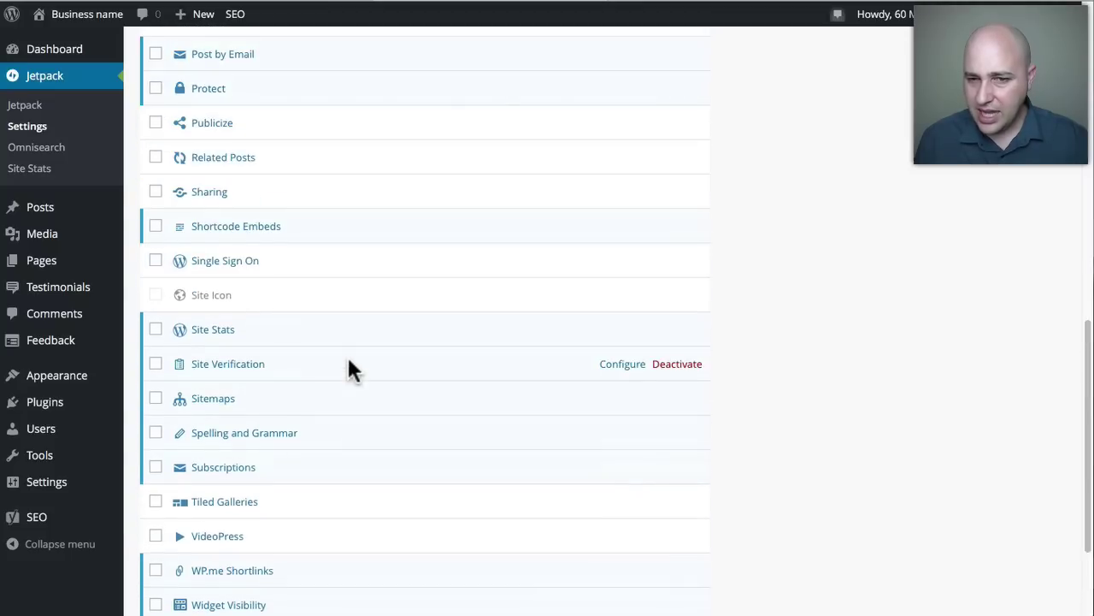
scroll(348, 358, "up", 12)
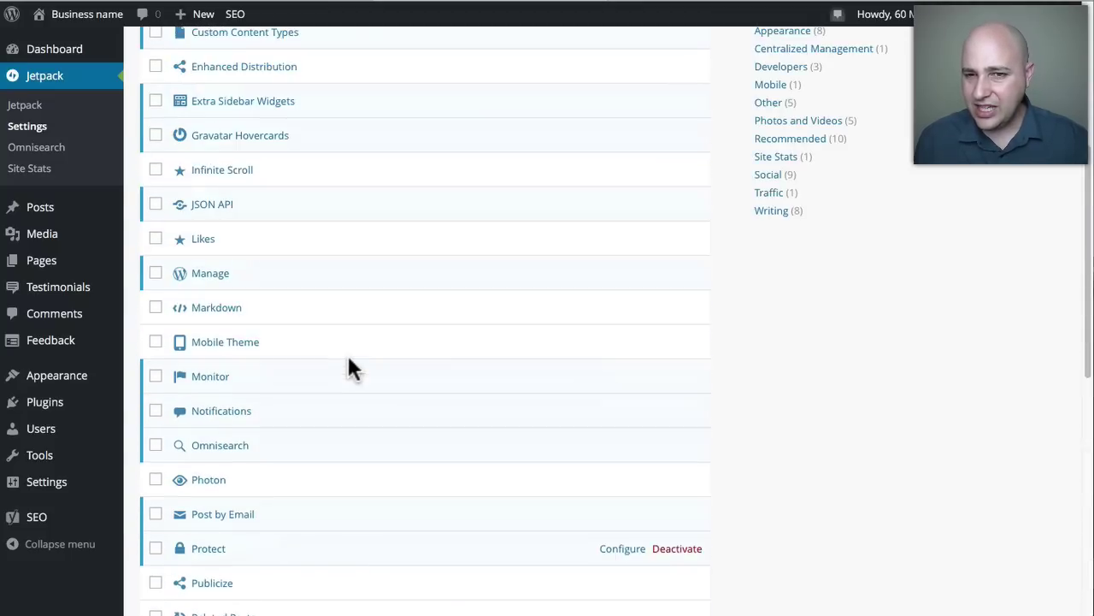
scroll(351, 367, "up", 3)
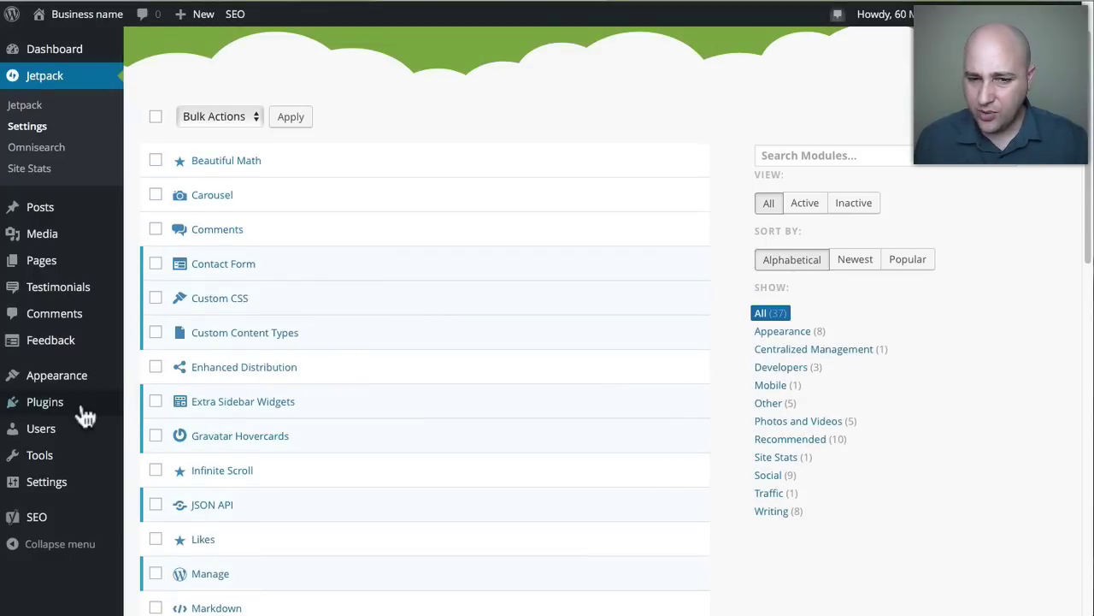
mouse_move(60, 385)
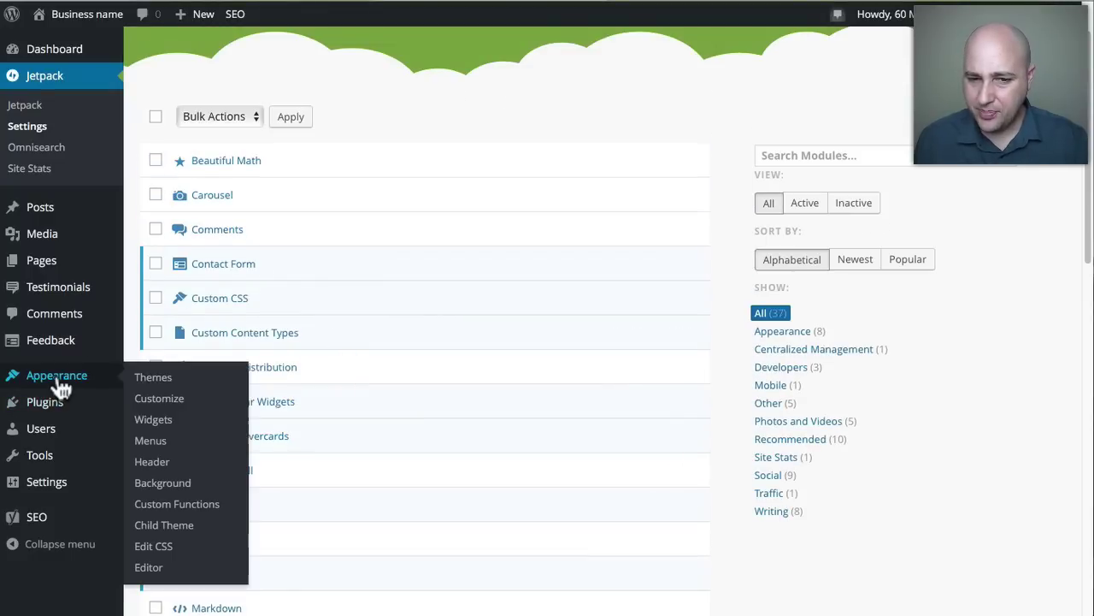
left_click(162, 425)
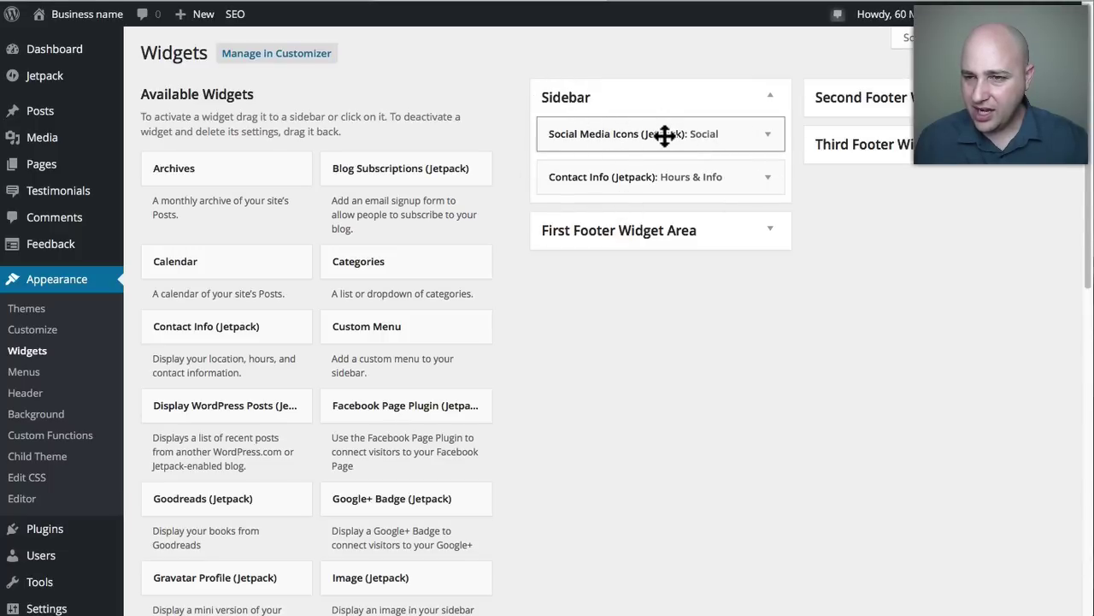
left_click(770, 137)
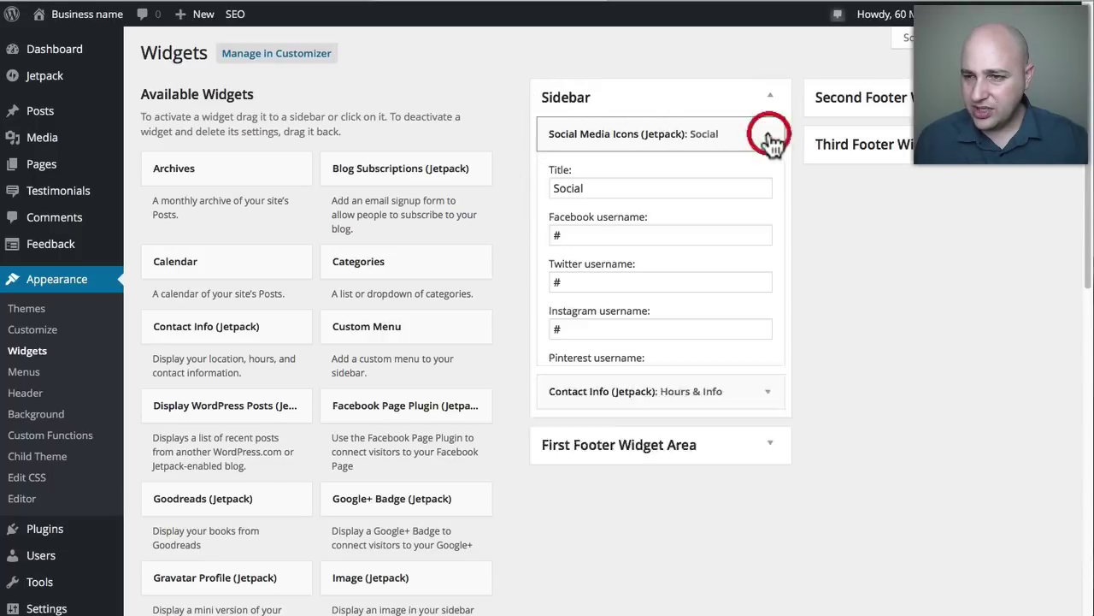
left_click(582, 235)
left_click(596, 283)
key("Tab")
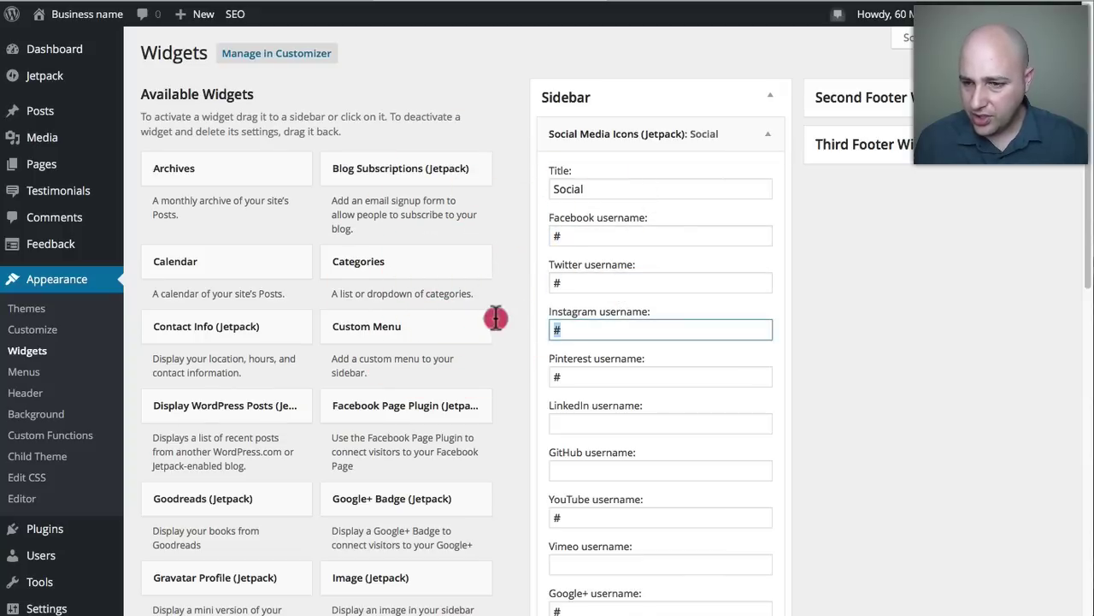
left_click(587, 376)
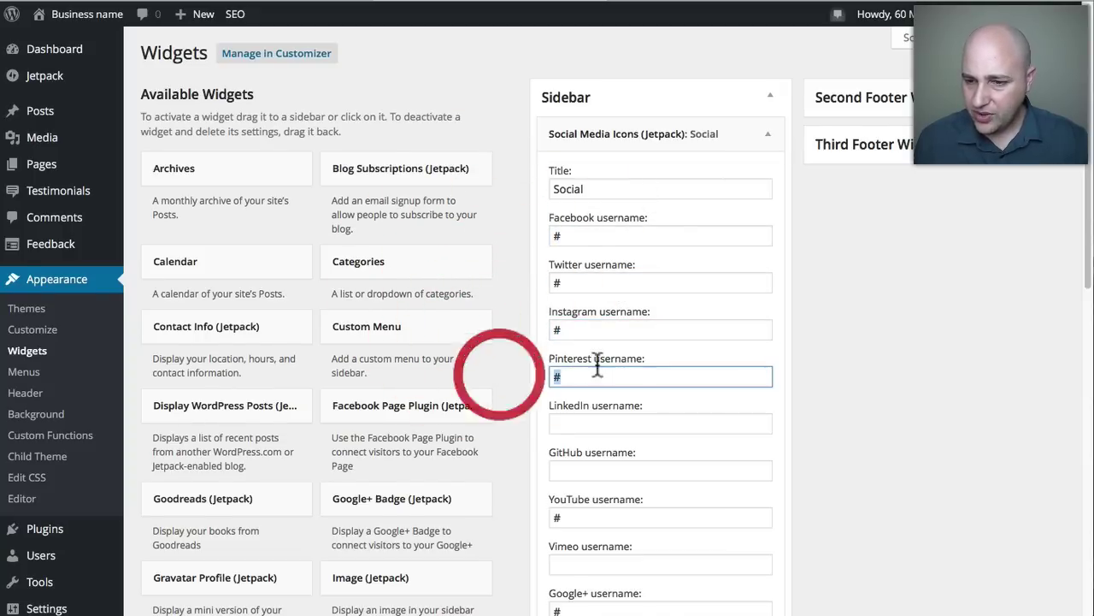
scroll(598, 364, "down", 3)
scroll(601, 357, "up", 3)
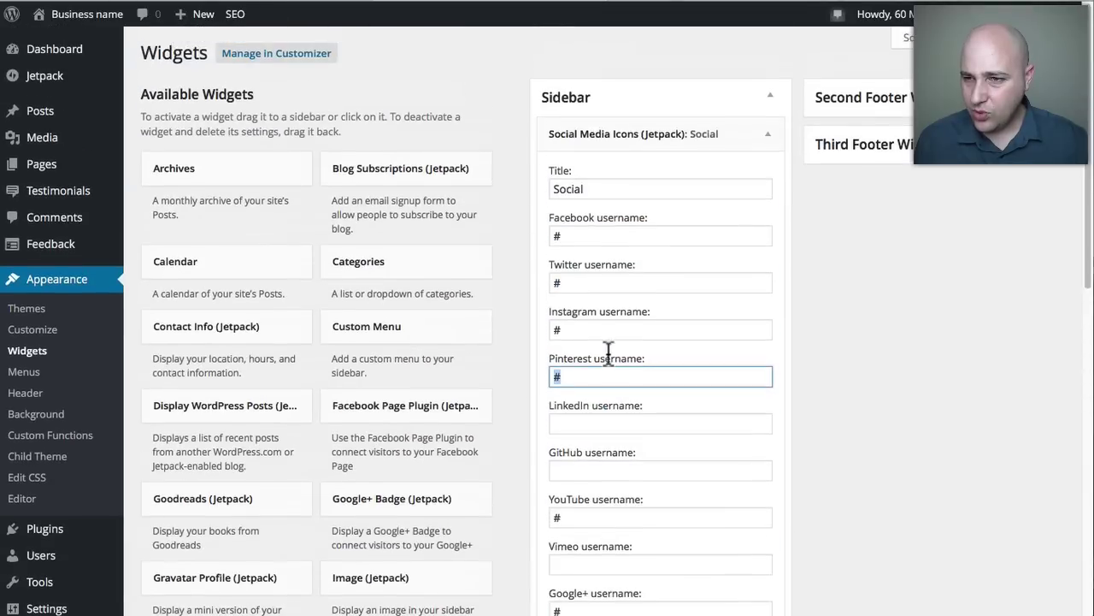
left_click(771, 137)
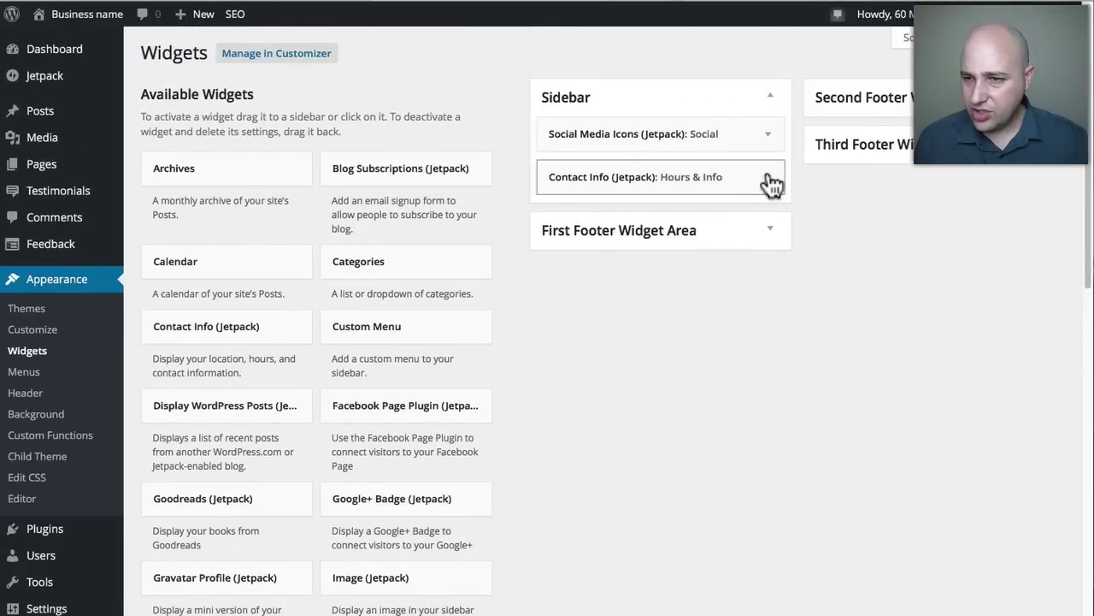
left_click(770, 180)
scroll(665, 213, "down", 1)
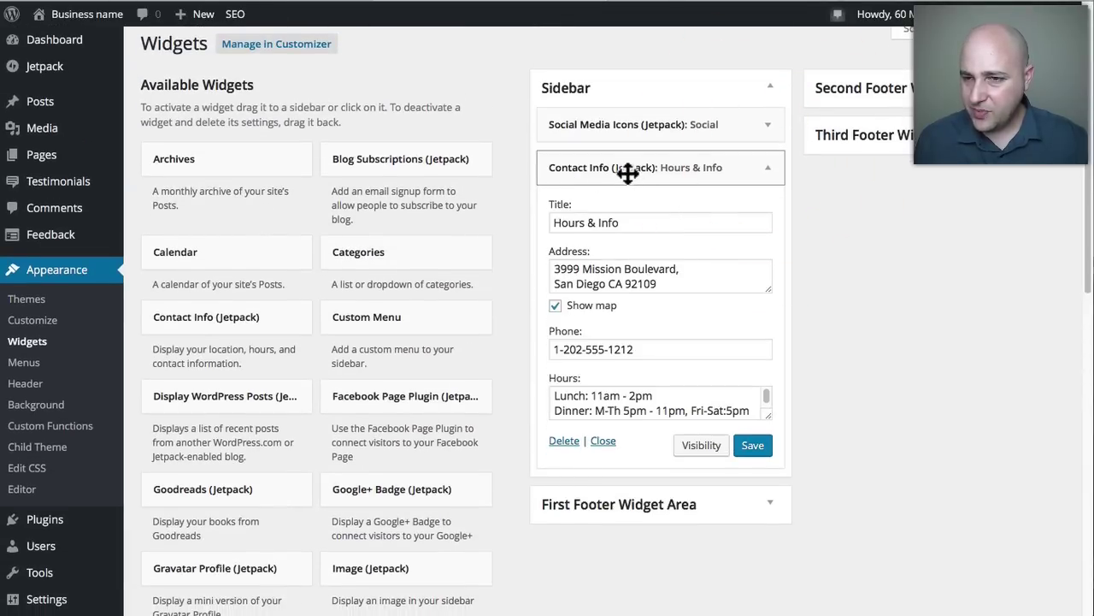
left_click_drag(636, 223, 551, 221)
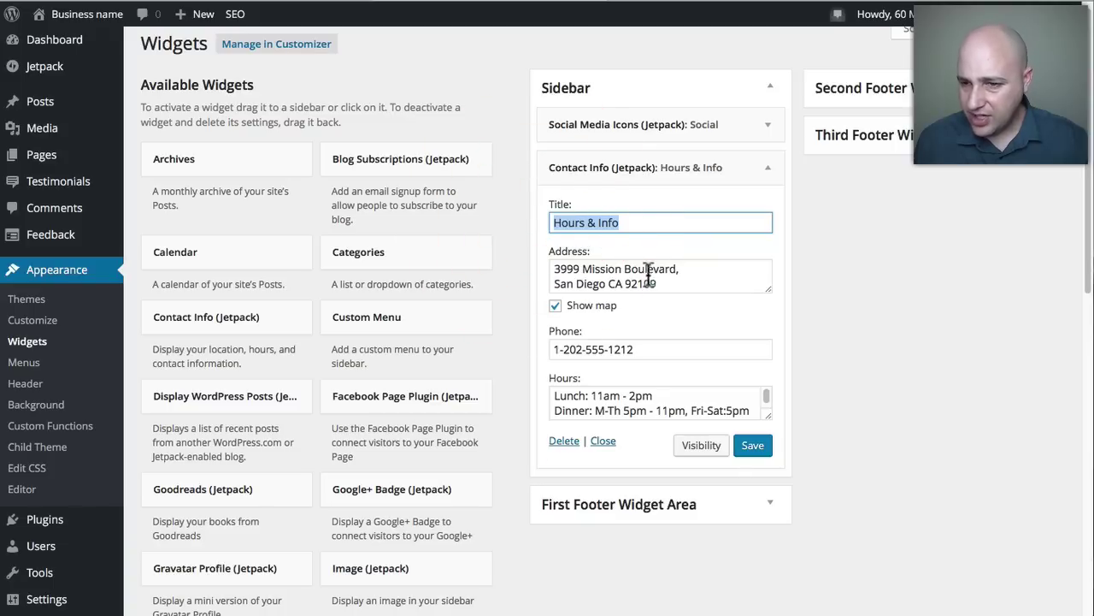
left_click_drag(648, 270, 568, 270)
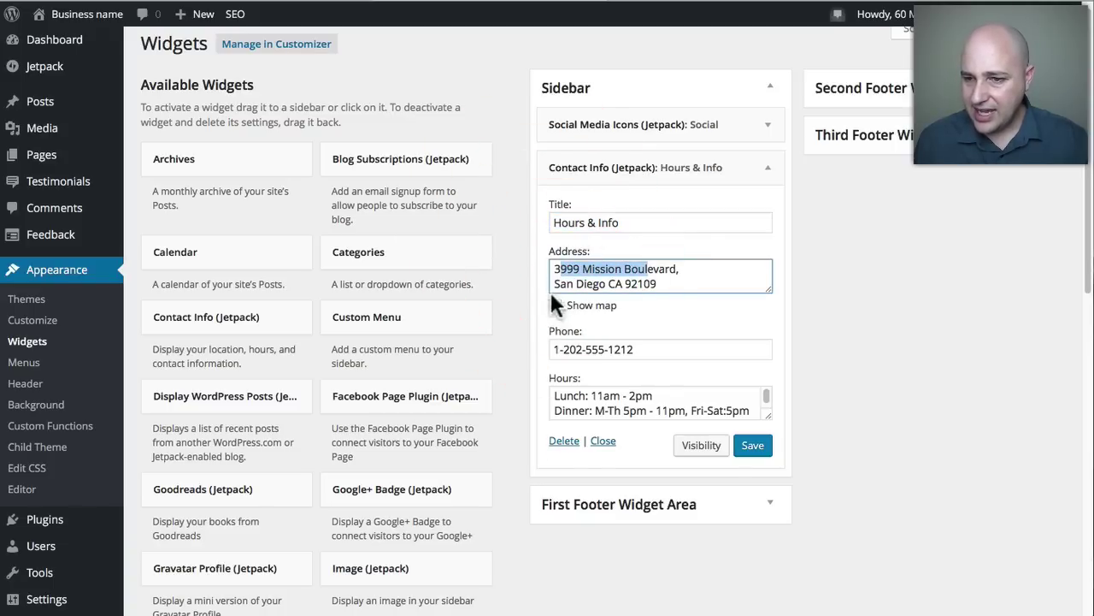
left_click(555, 305)
scroll(586, 272, "down", 1)
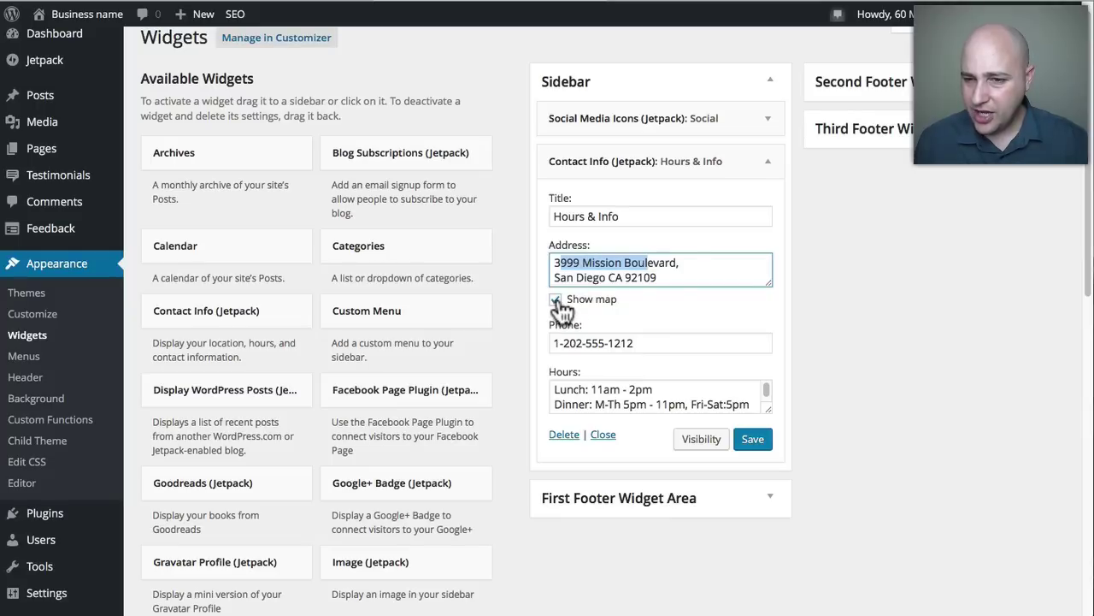
left_click(723, 5)
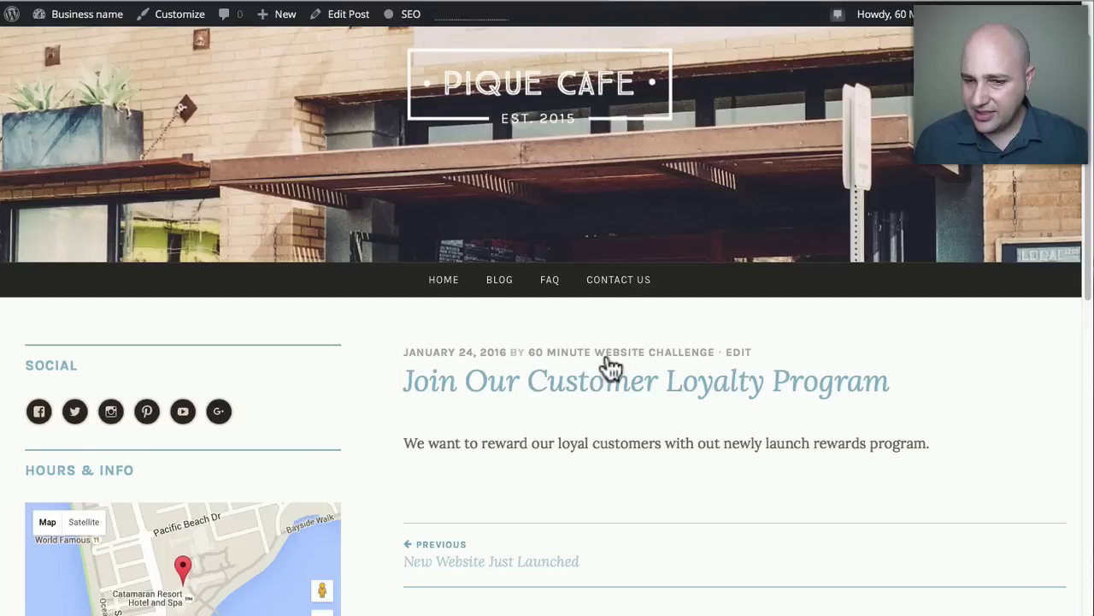
scroll(610, 366, "down", 15)
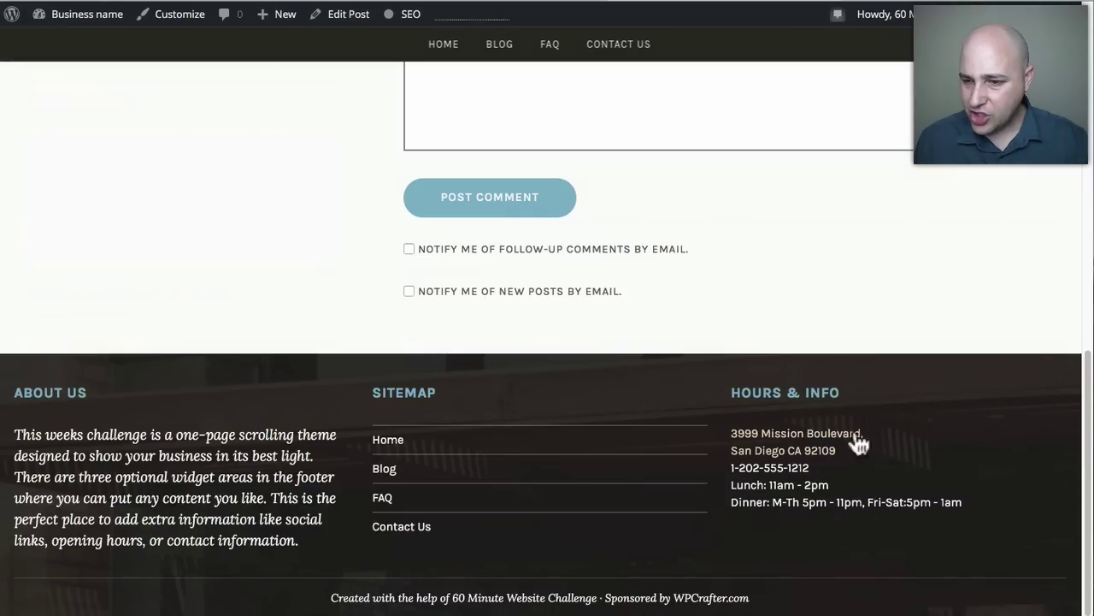
scroll(809, 471, "up", 15)
scroll(708, 451, "down", 2)
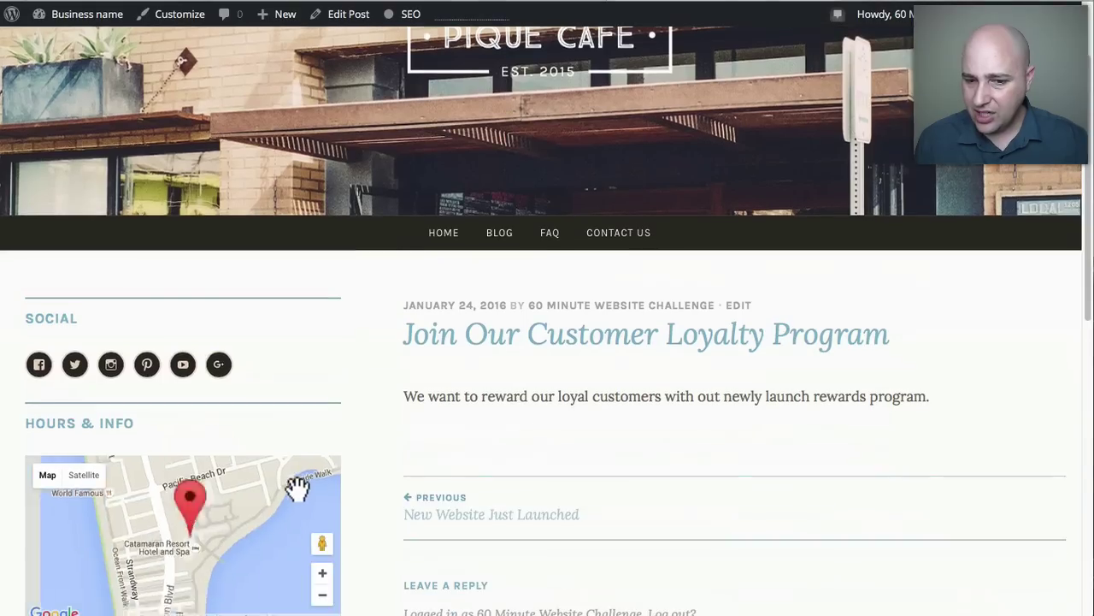
scroll(432, 436, "down", 4)
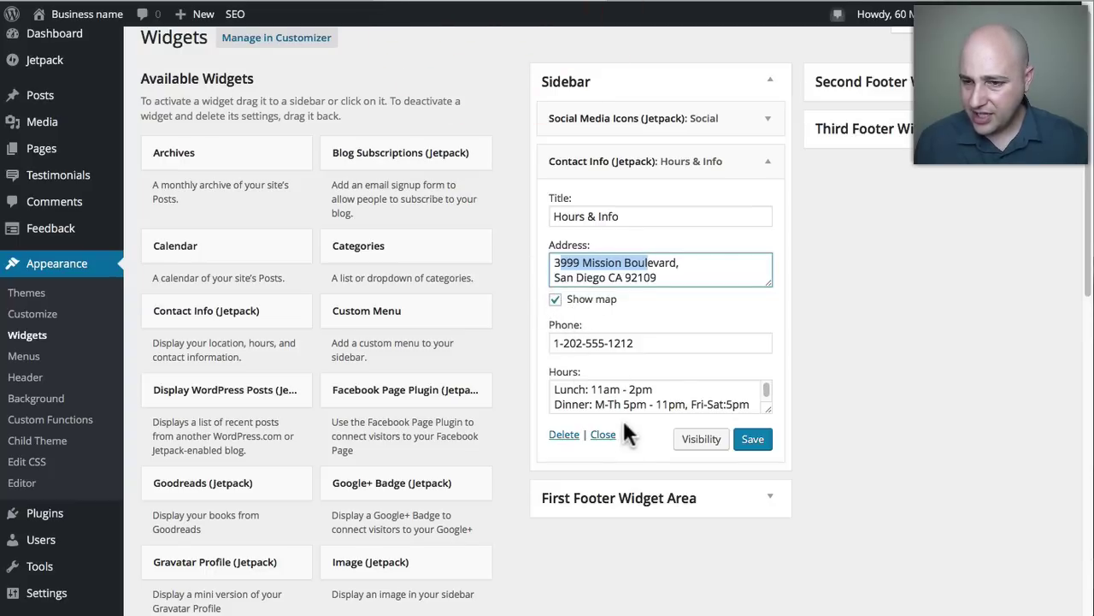
scroll(850, 440, "up", 1)
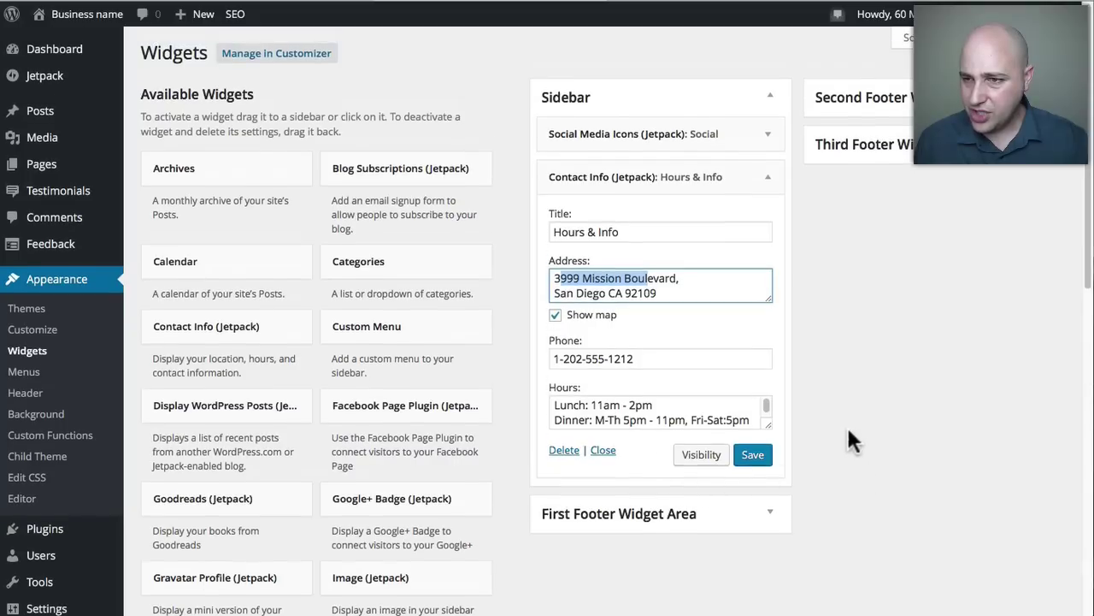
left_click(770, 177)
left_click(725, 1)
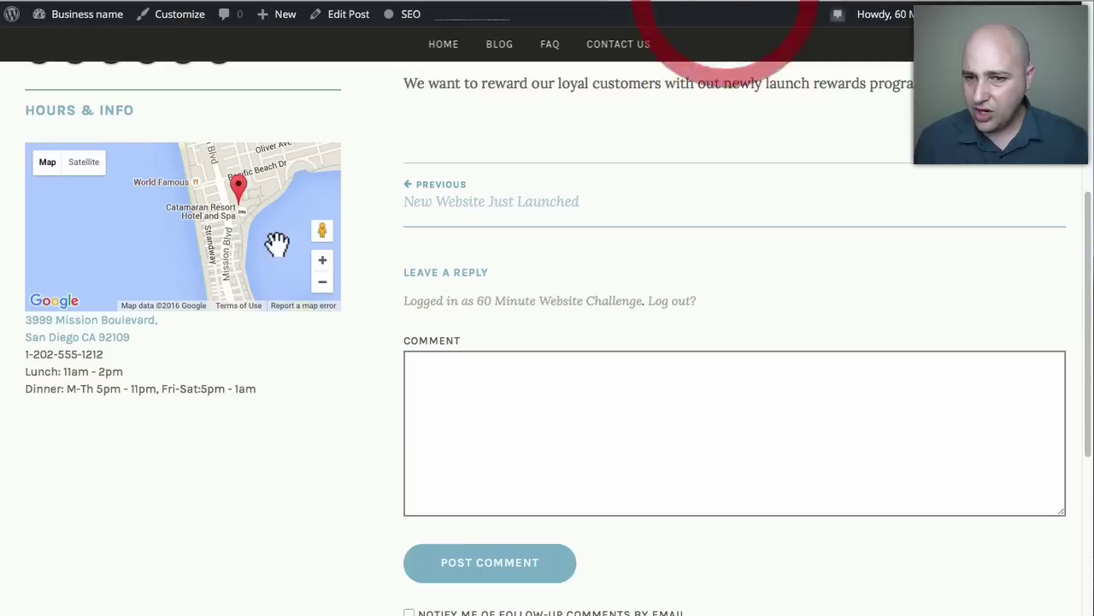
scroll(518, 411, "up", 5)
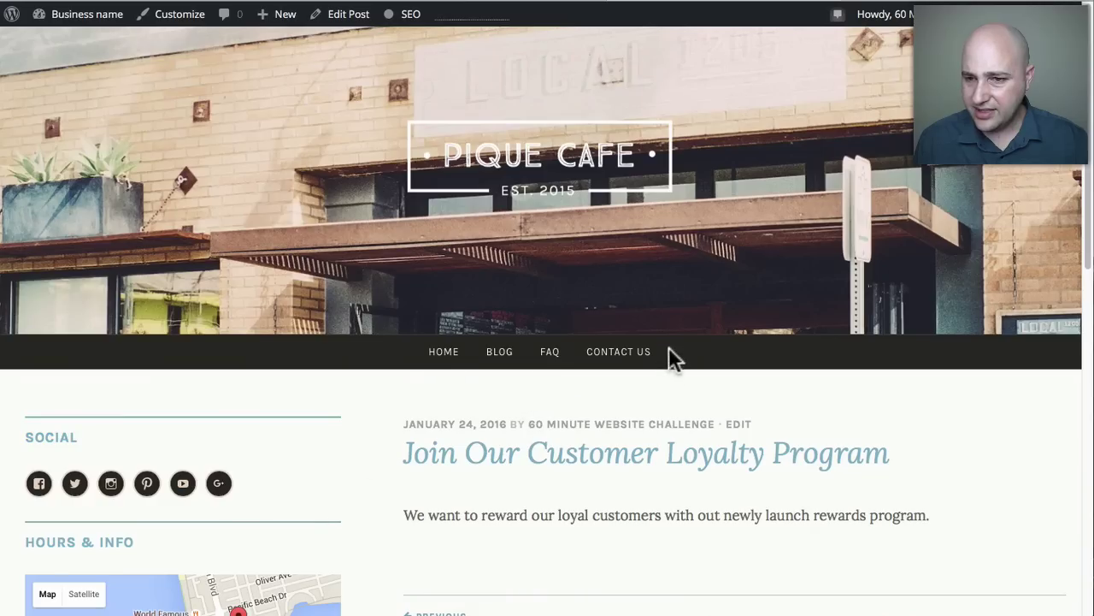
left_click(499, 3)
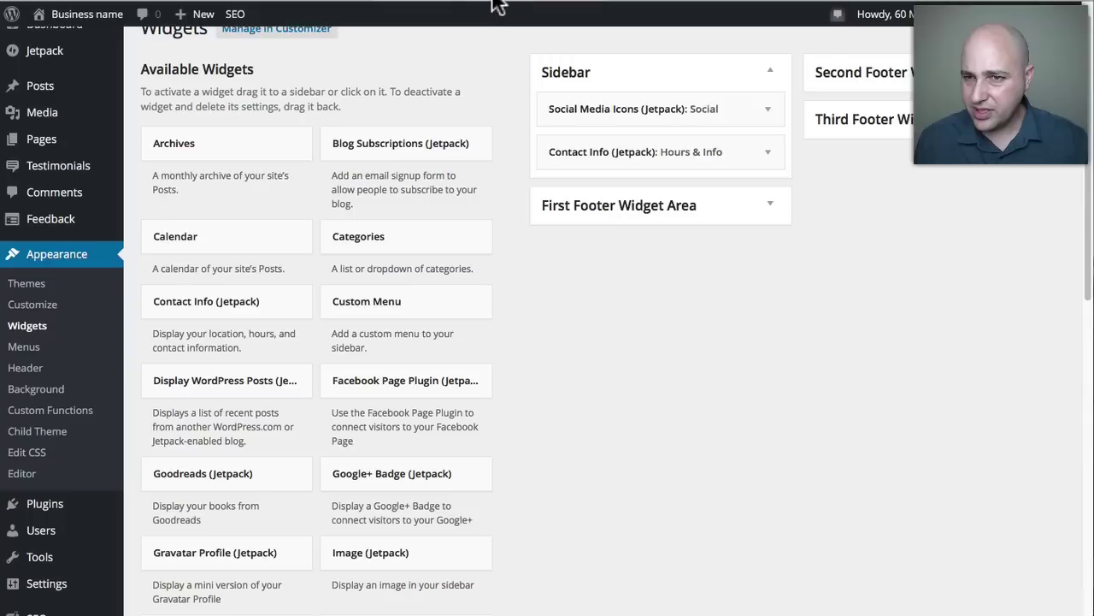
left_click(661, 5)
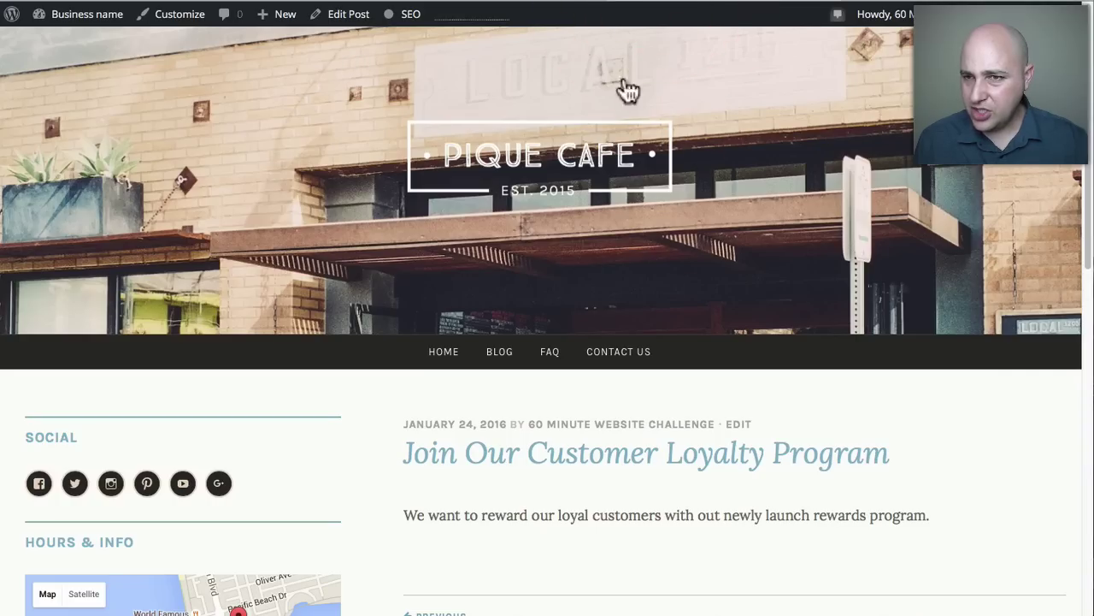
left_click(516, 5)
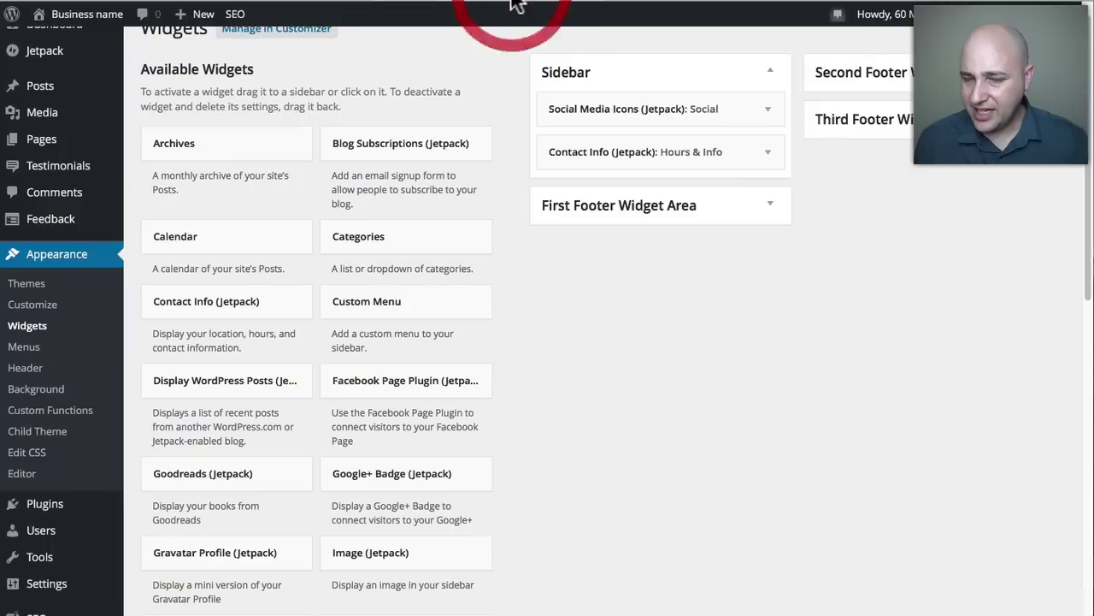
scroll(223, 359, "up", 1)
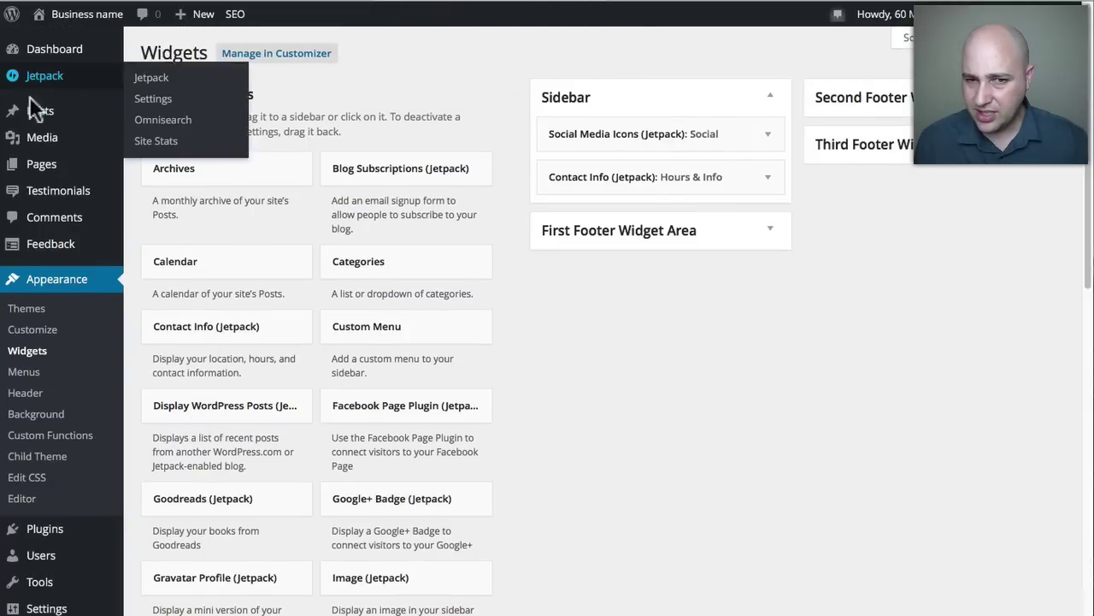
Open the Join Our Customer Loyalty Program post from All Posts in the editor.
left_click(30, 115)
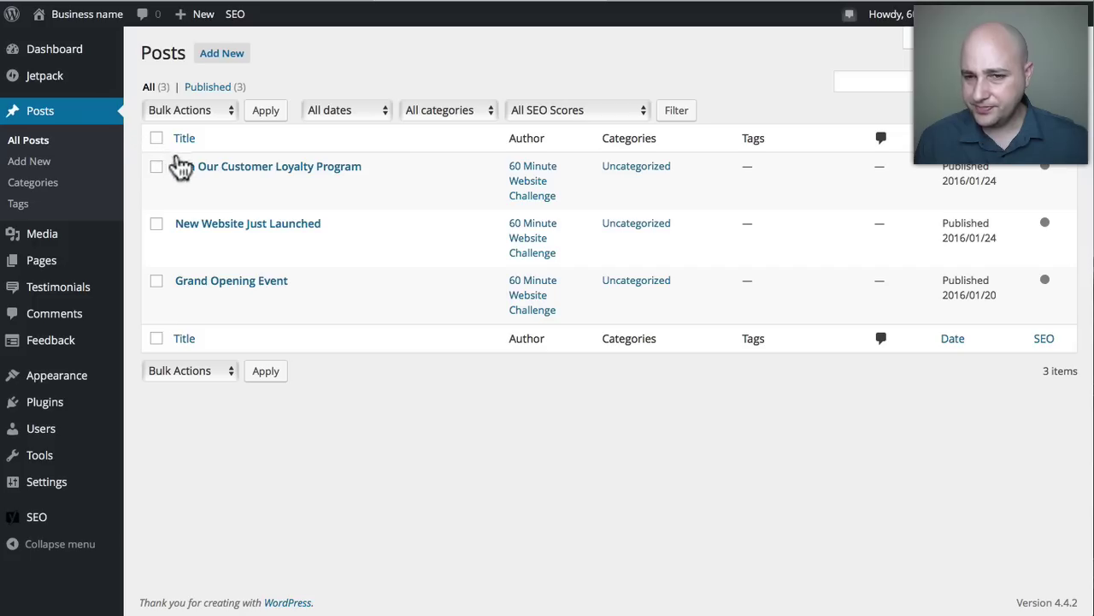
left_click(253, 169)
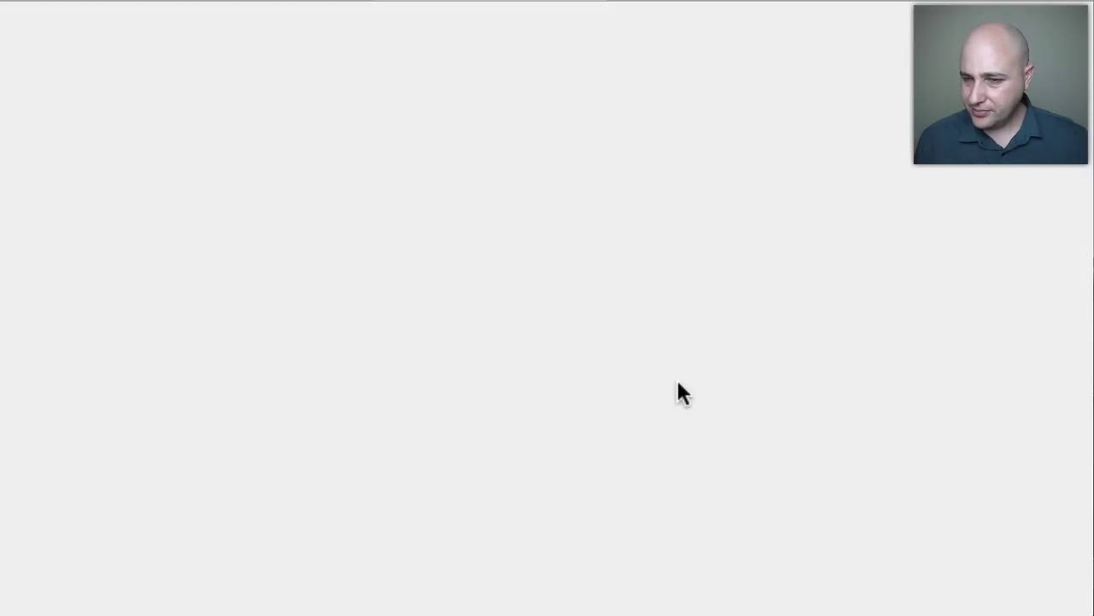
scroll(701, 386, "down", 5)
scroll(747, 395, "down", 2)
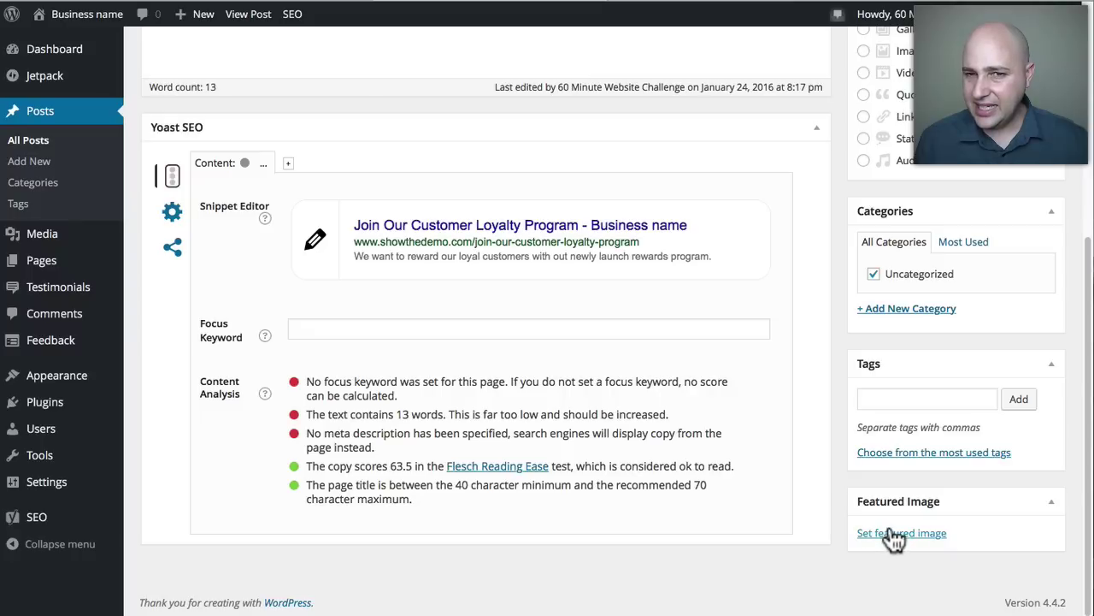
View the live post, go to the site's BLOG page and open Grand Opening Event.
left_click(746, 3)
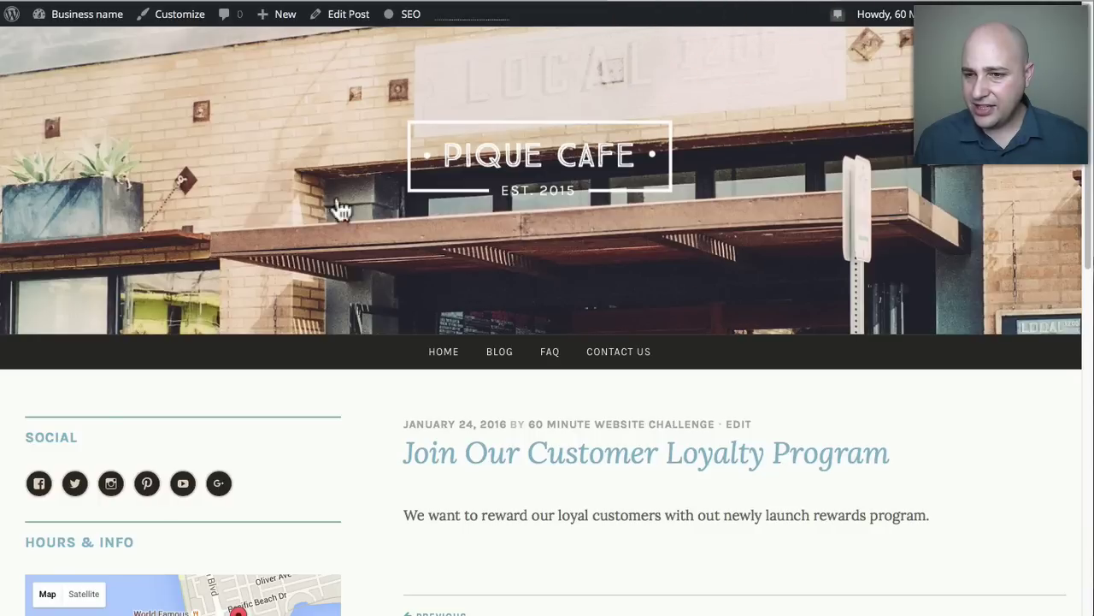
scroll(522, 299, "down", 1)
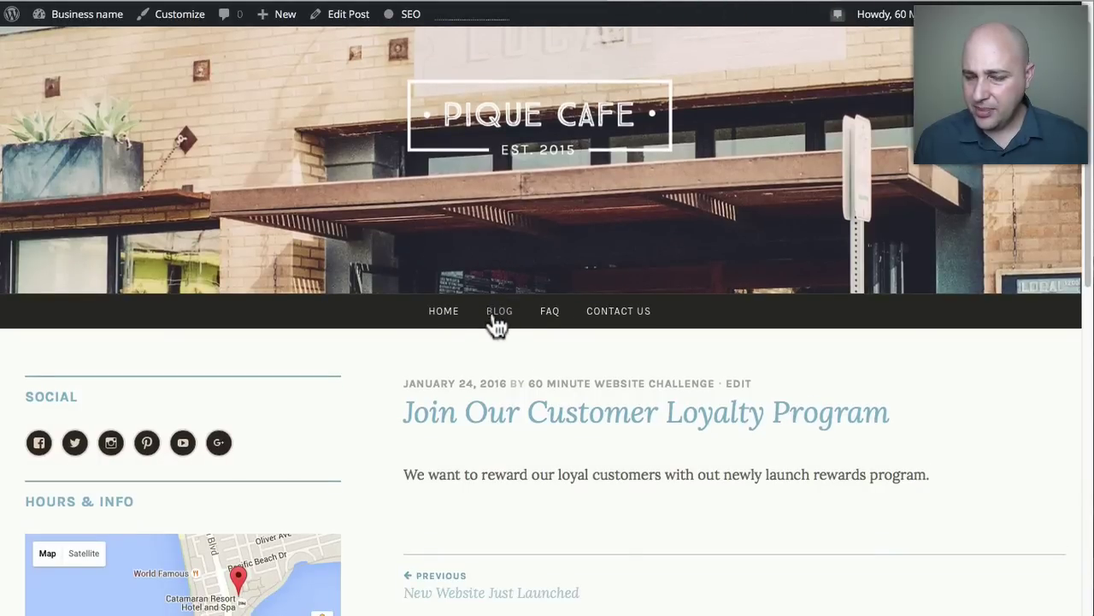
left_click(496, 315)
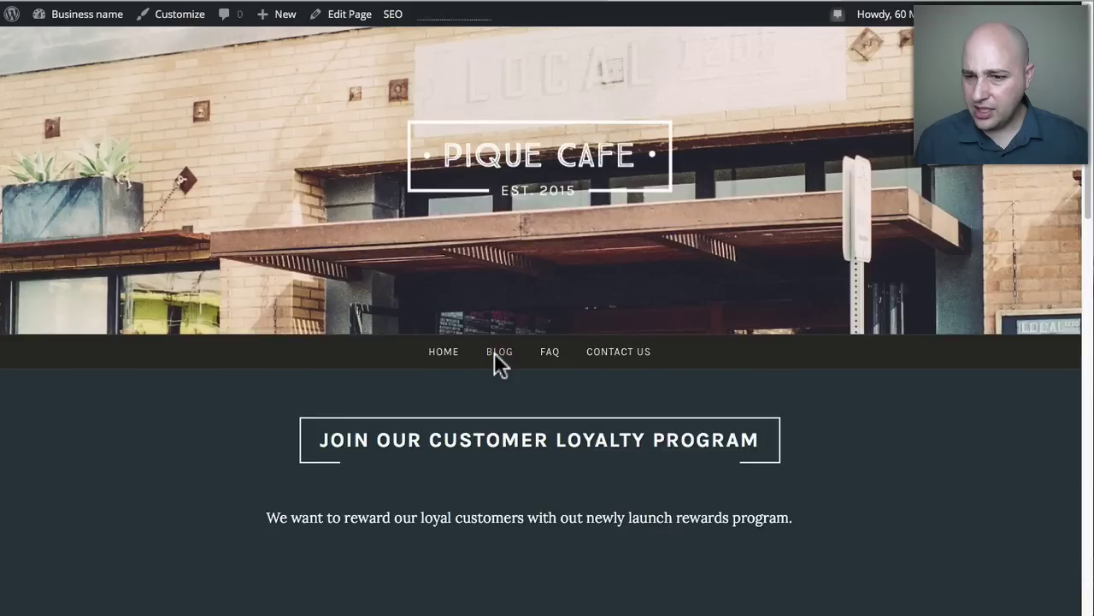
scroll(494, 353, "down", 9)
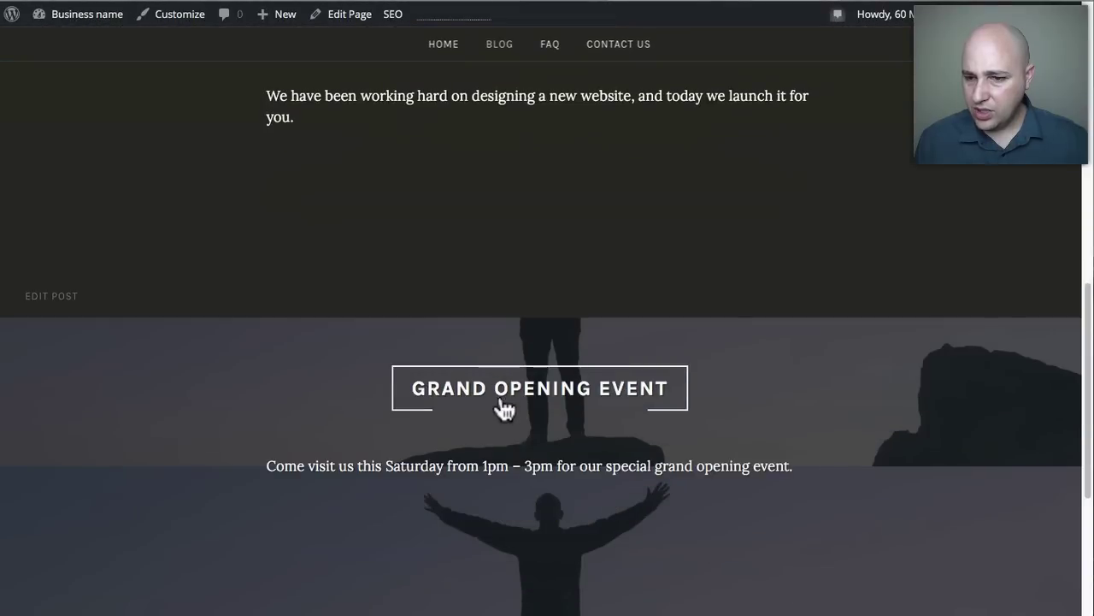
scroll(460, 350, "down", 1)
left_click(500, 372)
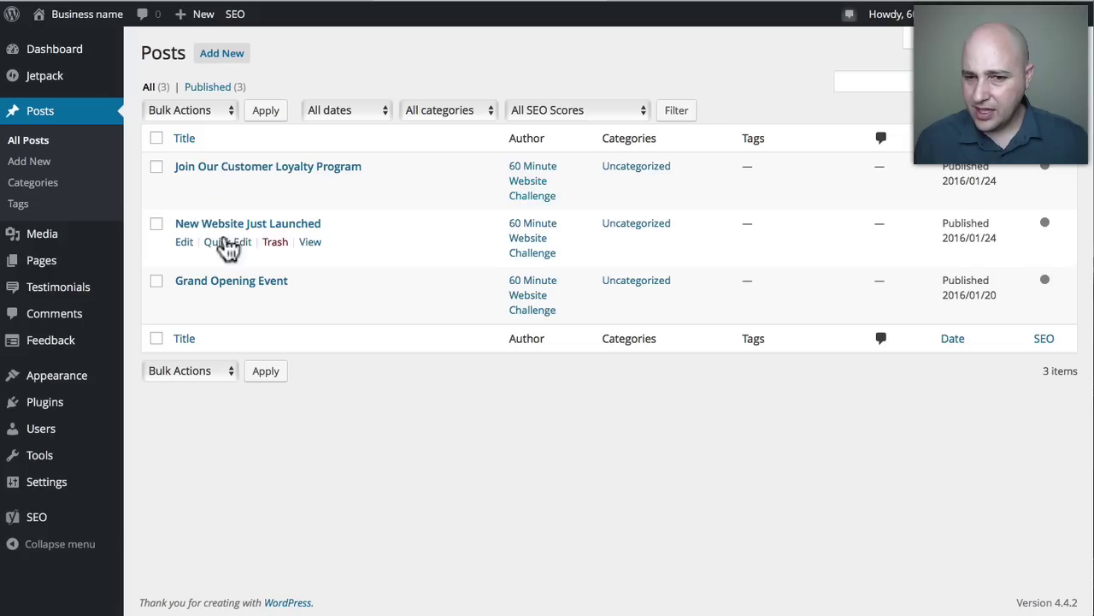
Open Grand Opening Event in the editor, compare it with the live post, then return.
left_click(215, 280)
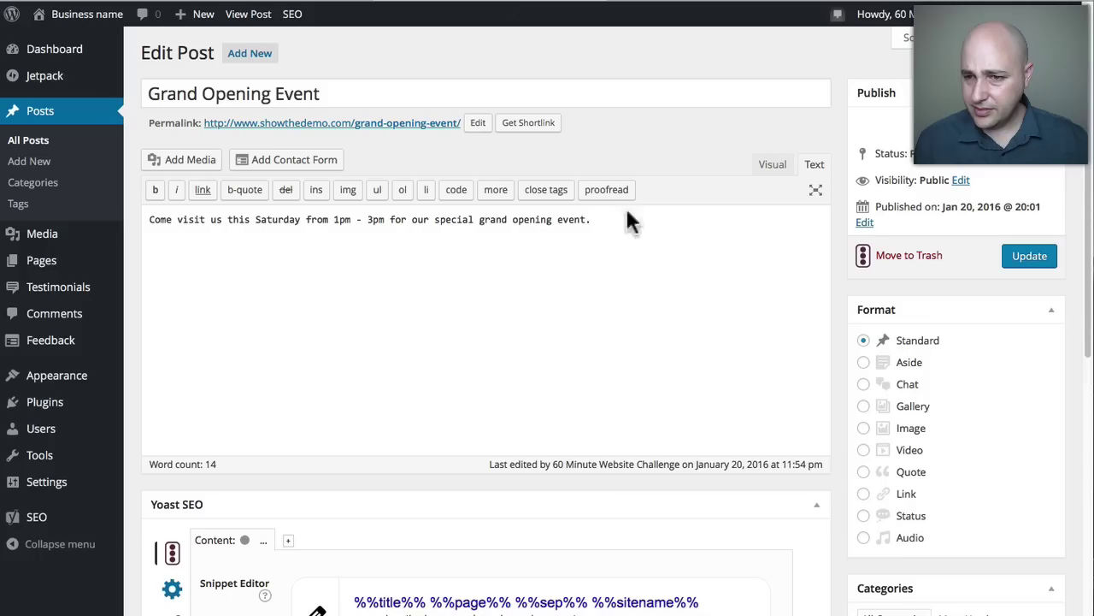
scroll(833, 453, "down", 5)
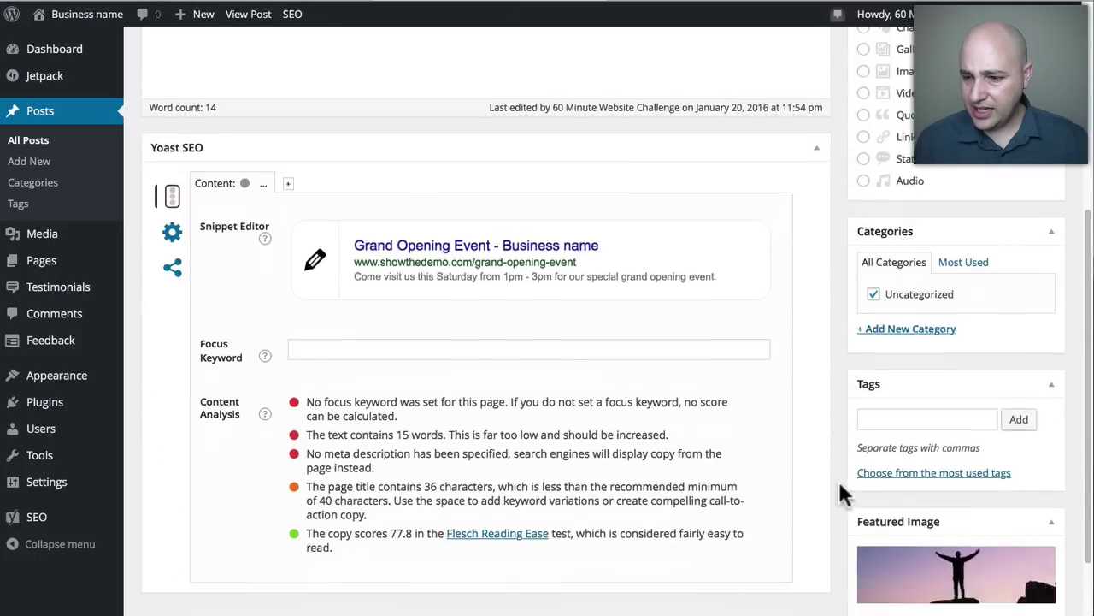
scroll(842, 492, "down", 1)
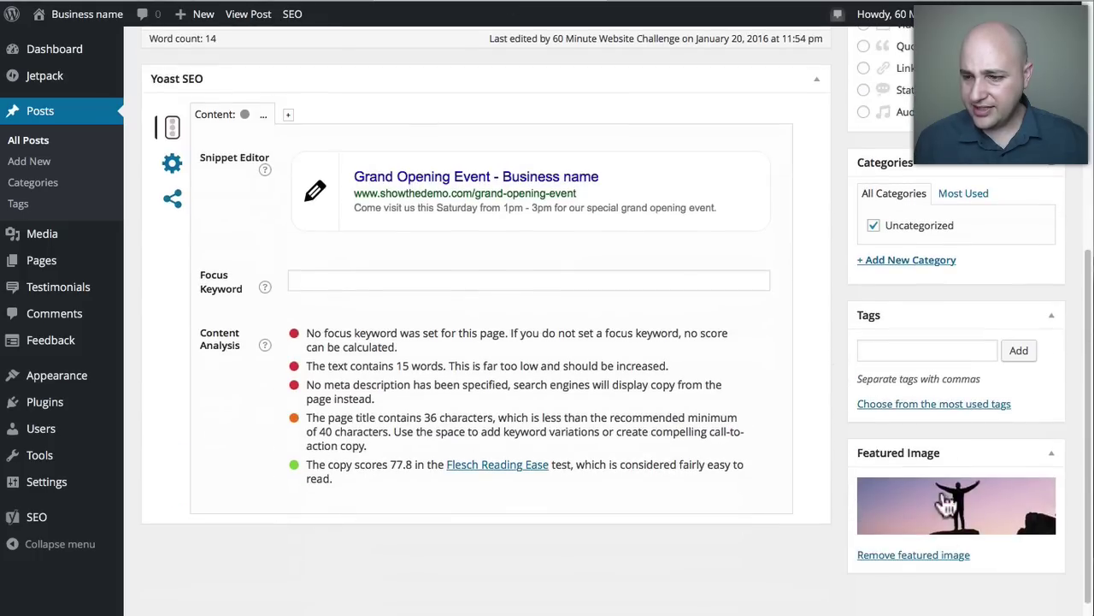
left_click(737, 1)
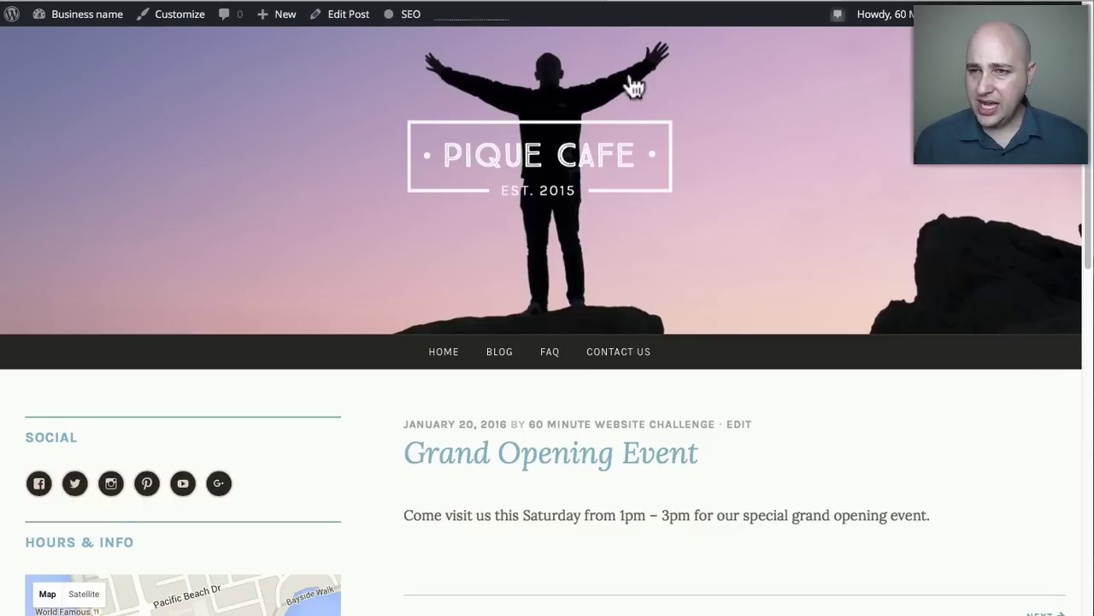
left_click(531, 7)
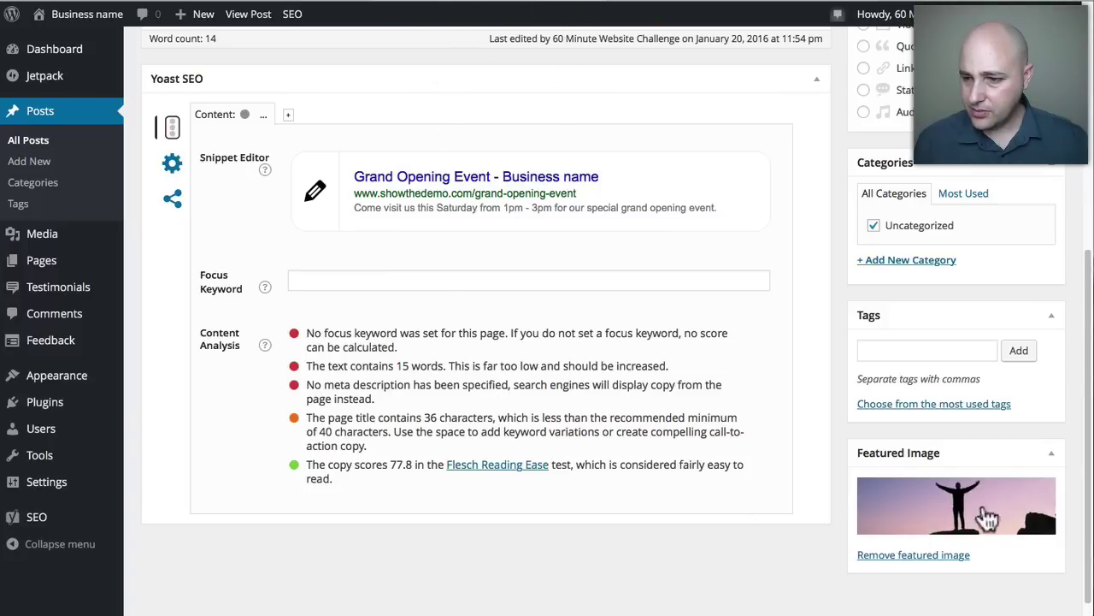
scroll(780, 510, "up", 5)
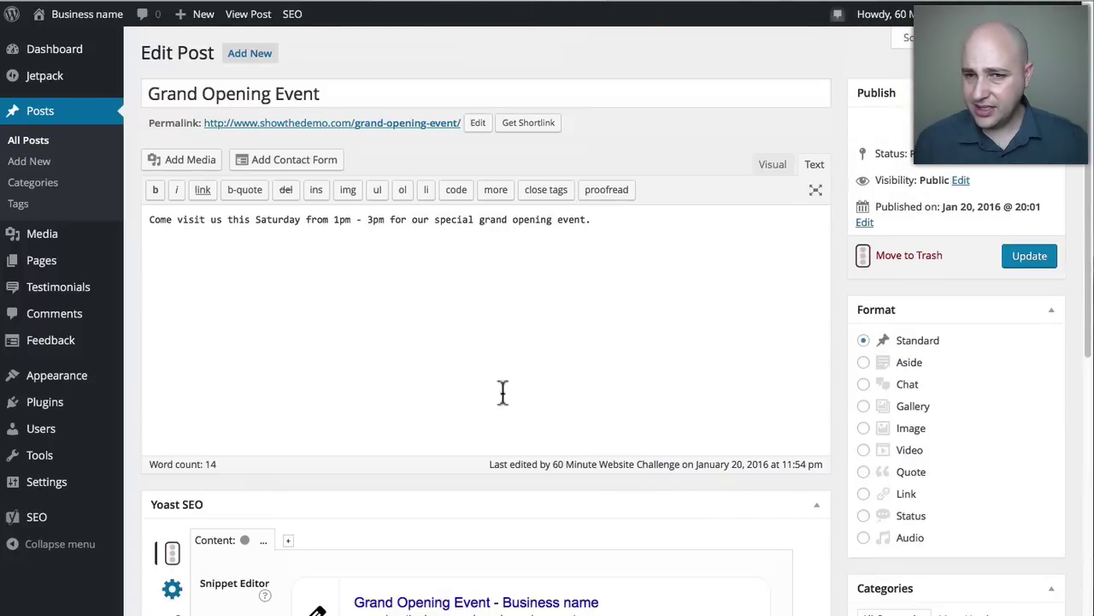
Go to All Posts and check the live post's date and author byline.
left_click(45, 140)
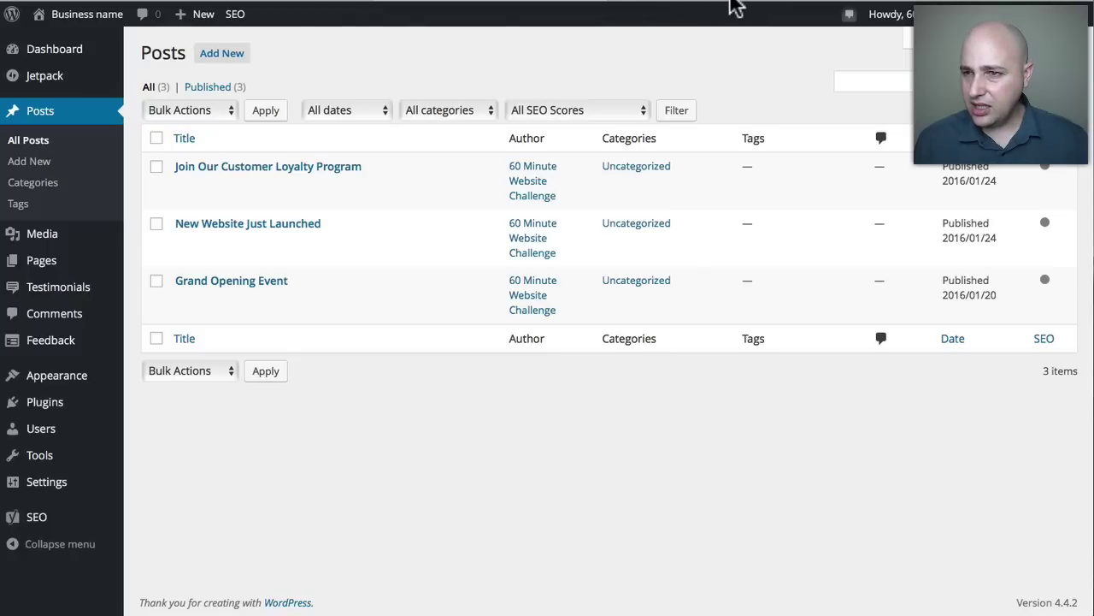
left_click(735, 6)
scroll(573, 257, "down", 3)
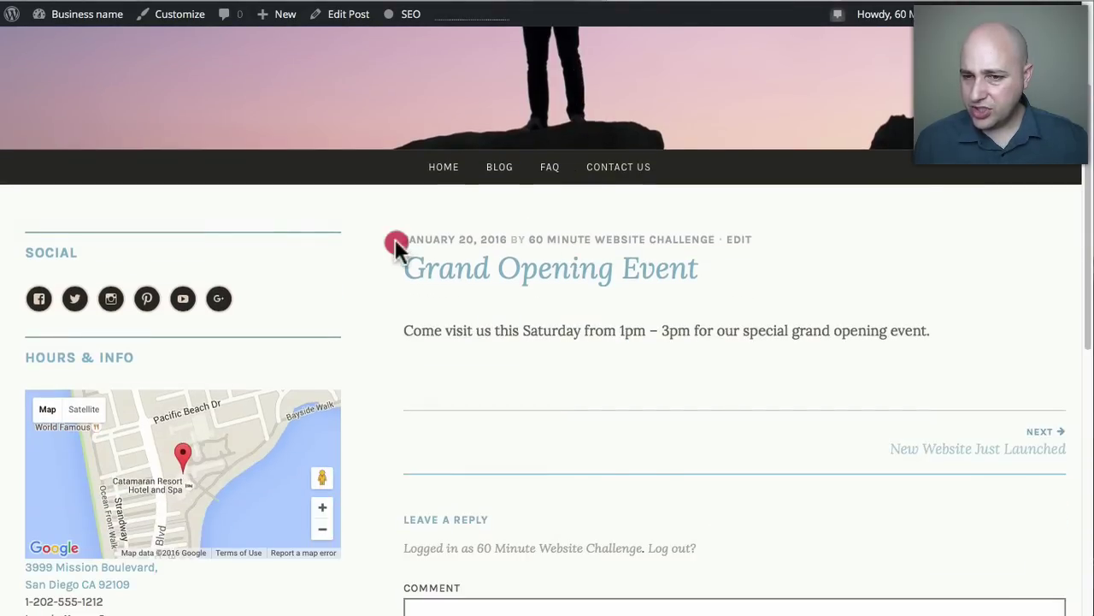
left_click_drag(396, 240, 655, 238)
left_click(711, 231)
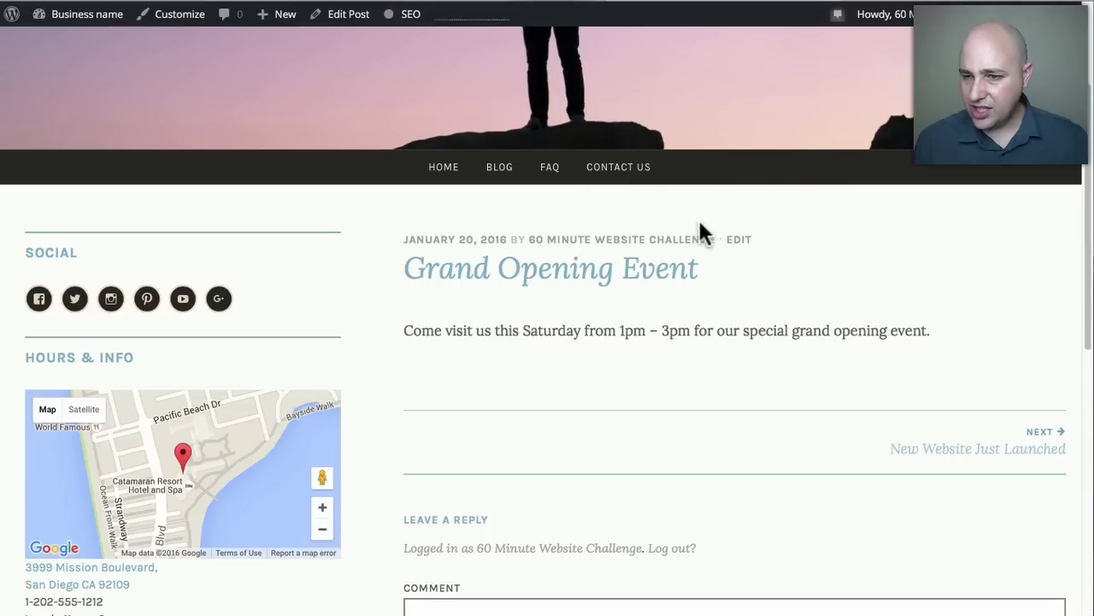
left_click(500, 3)
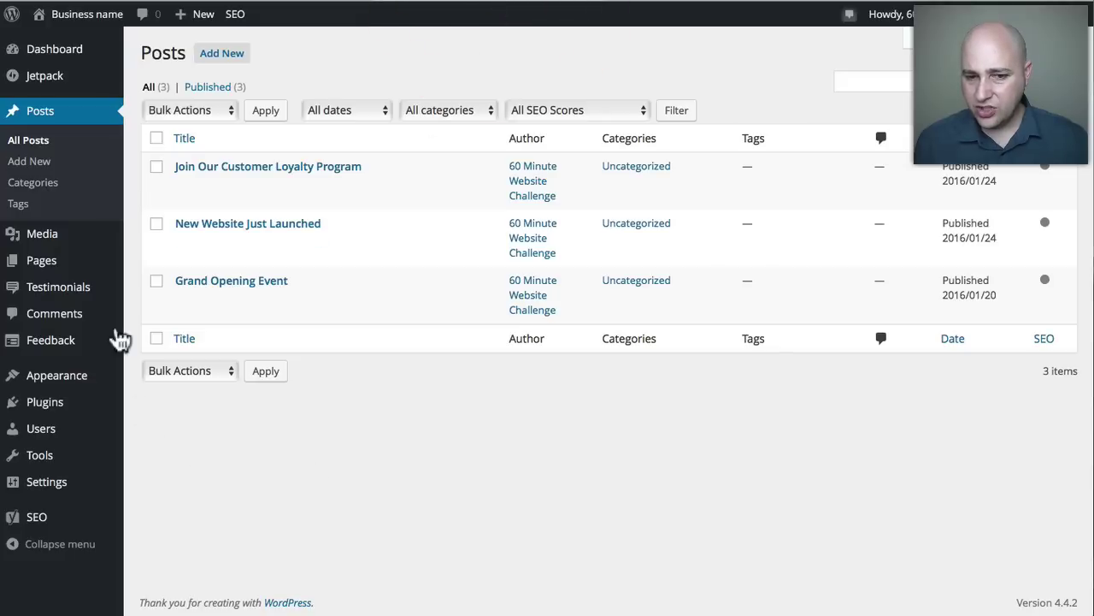
Open Your Profile and look over the 'Display name publicly as' choices.
mouse_move(82, 438)
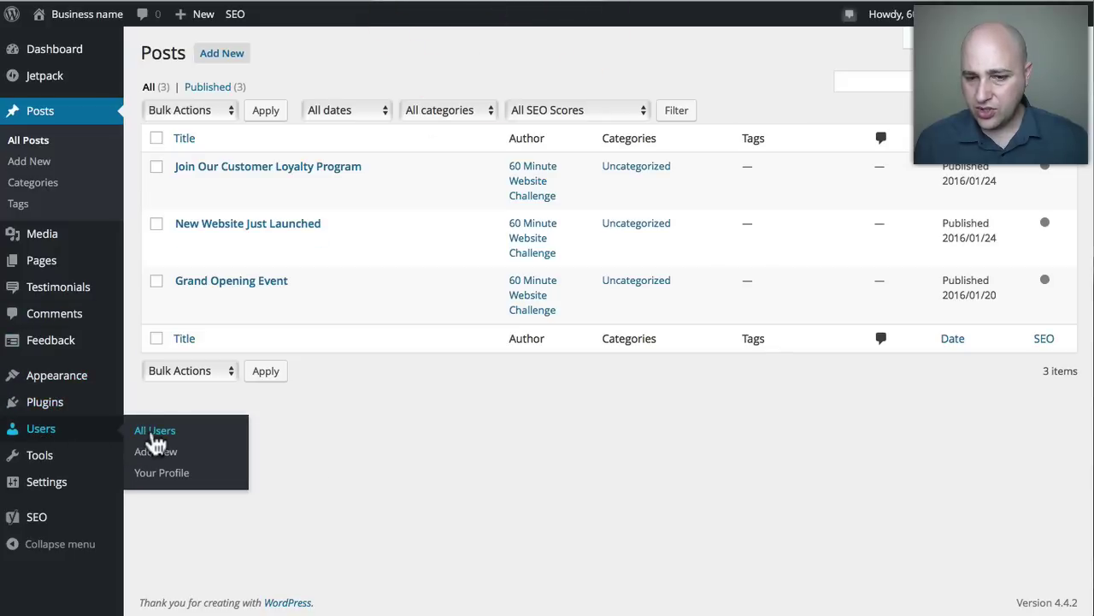
left_click(148, 476)
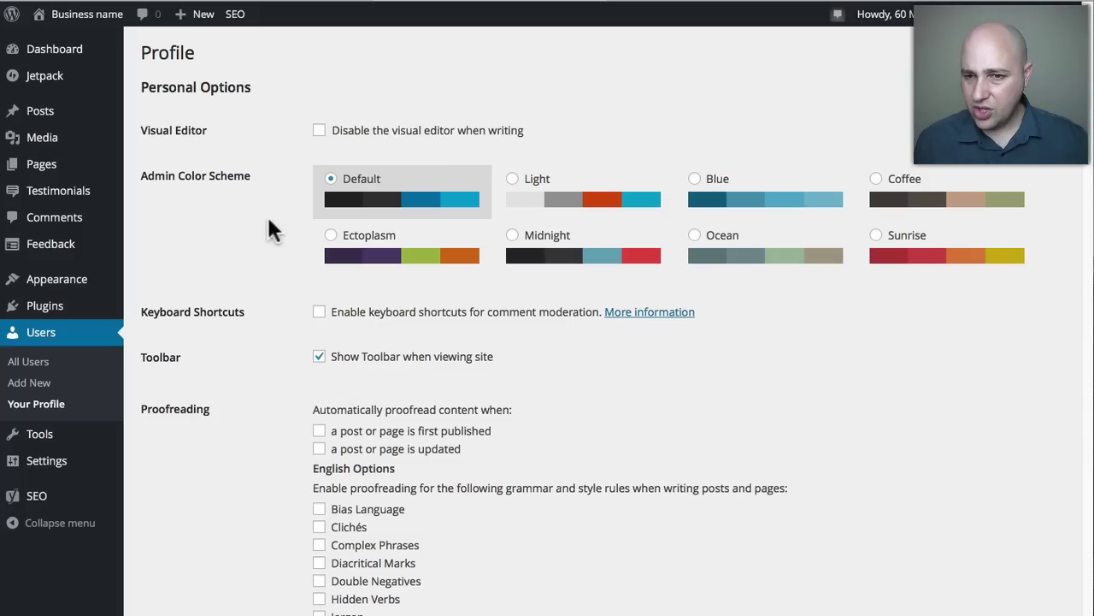
scroll(264, 287, "down", 10)
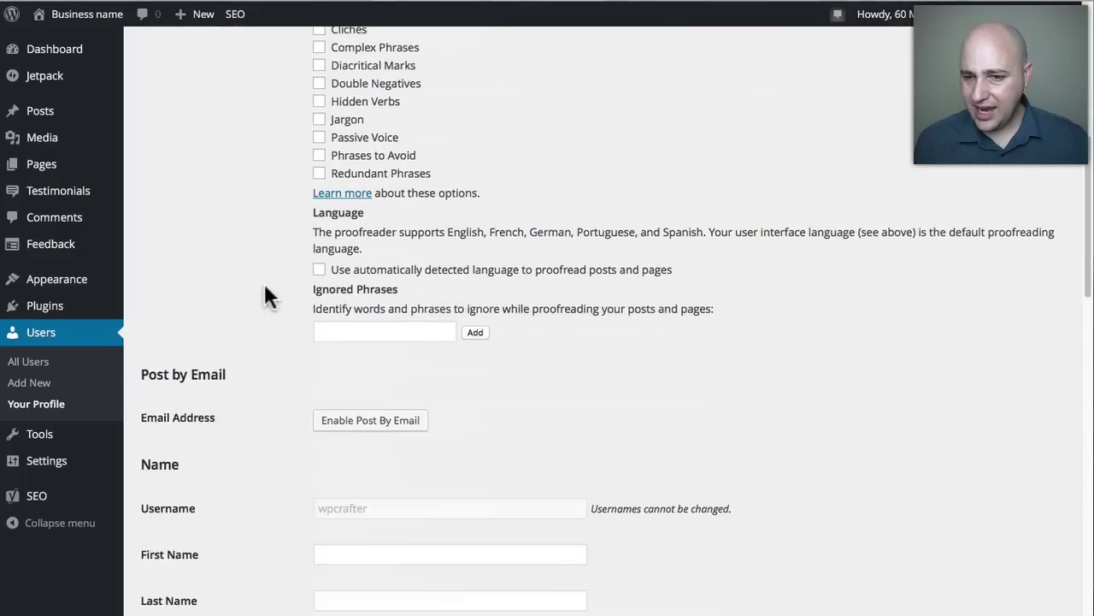
scroll(267, 295, "down", 5)
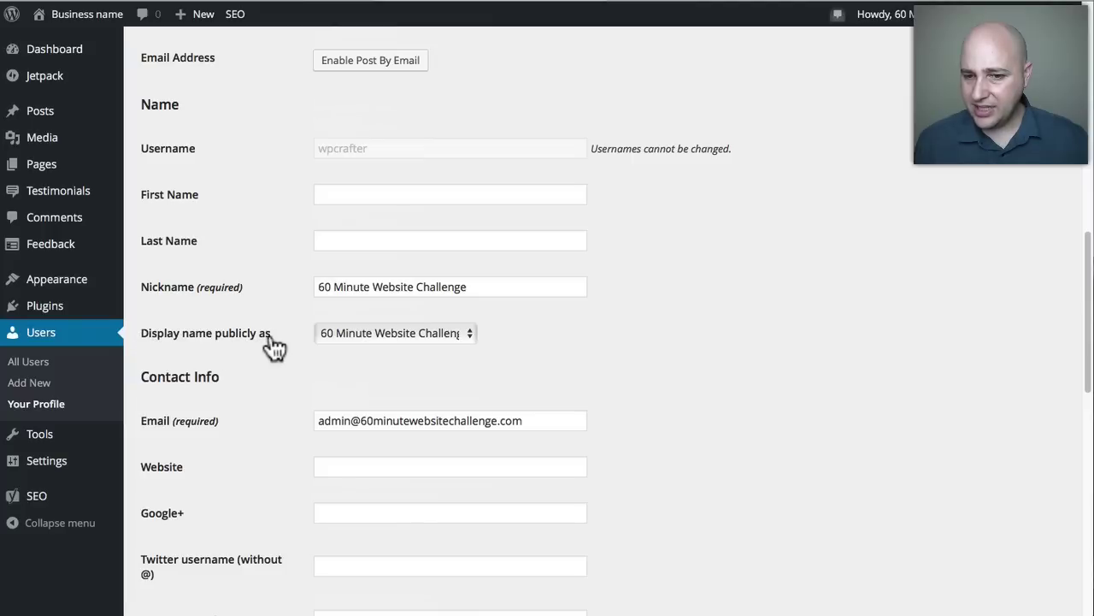
left_click(451, 333)
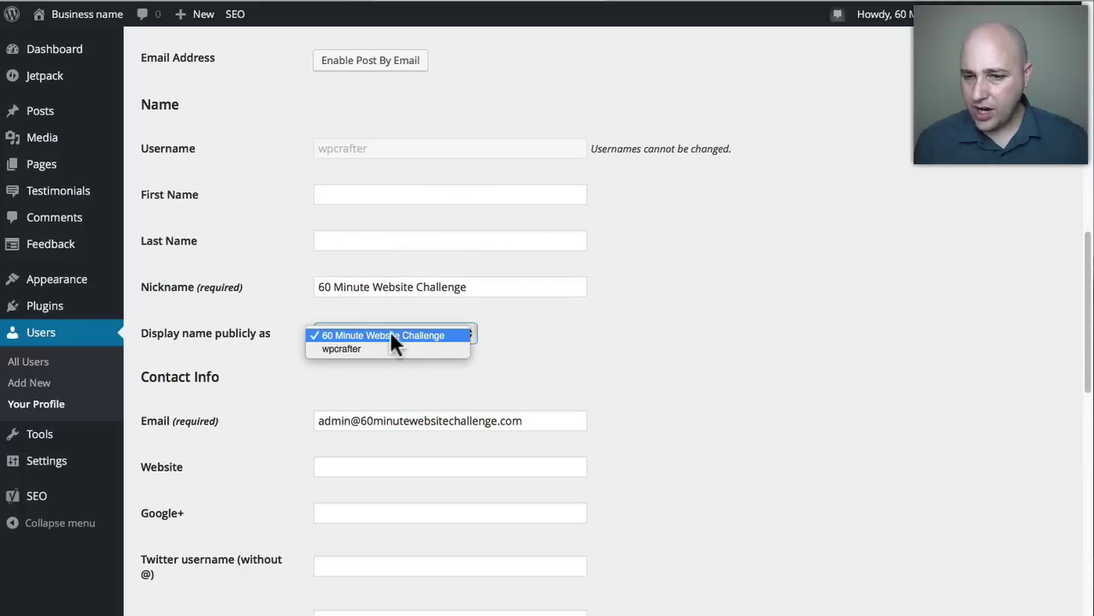
left_click(396, 308)
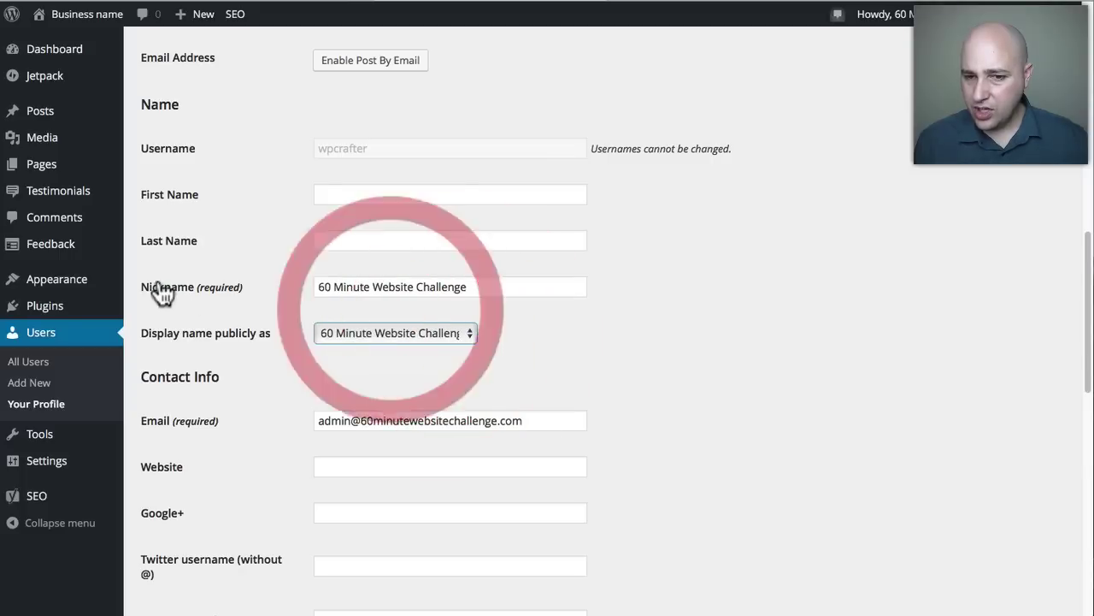
Change the nickname to 'Business Name', make it the public display name, and save the profile.
left_click_drag(473, 289, 308, 287)
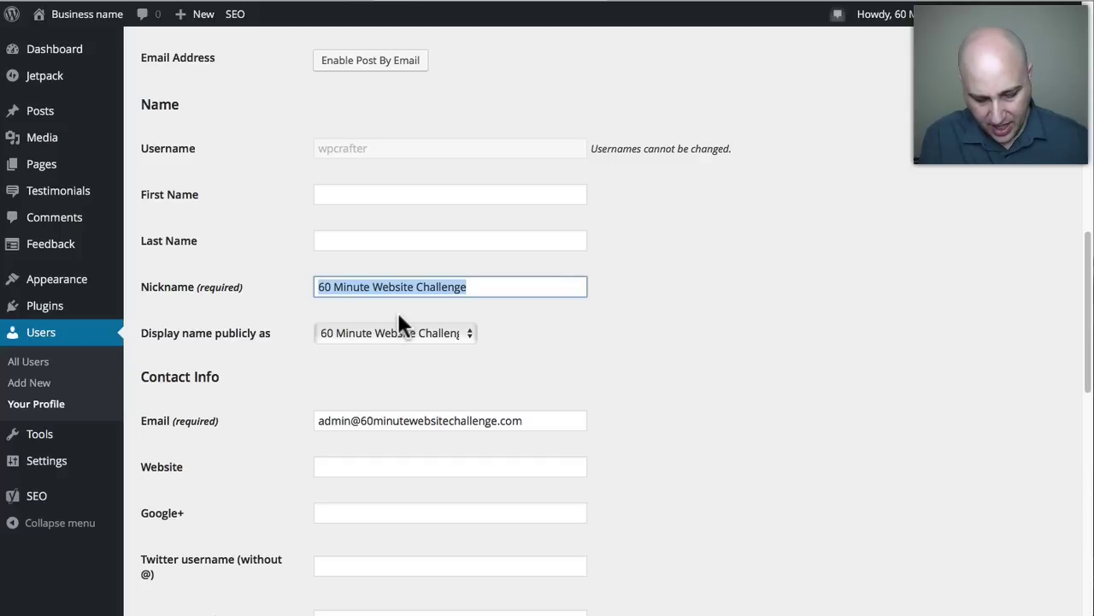
type("Bu")
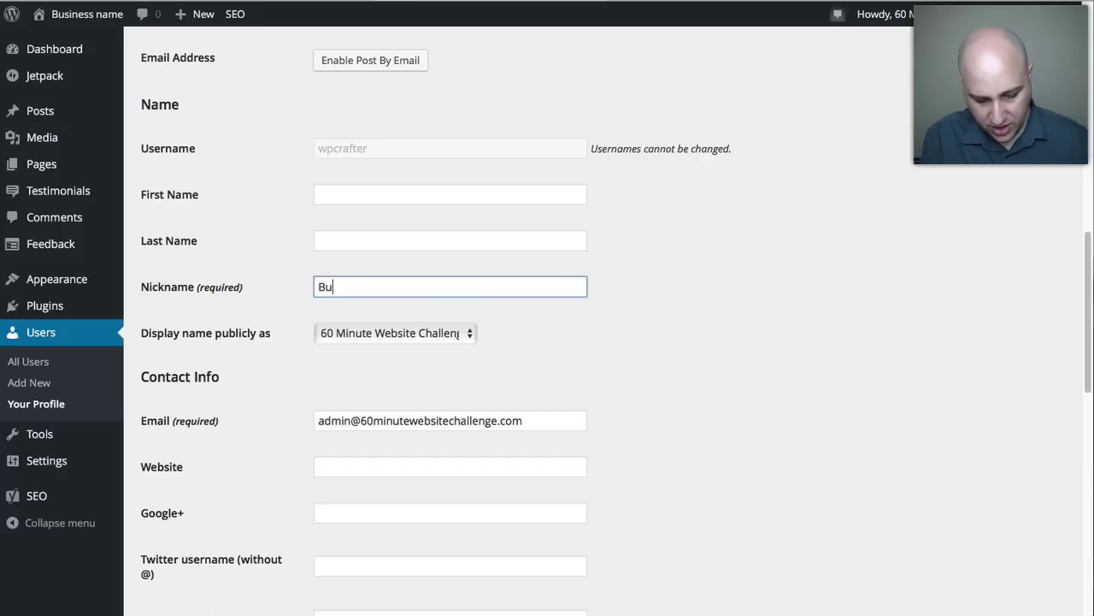
type("siness Name")
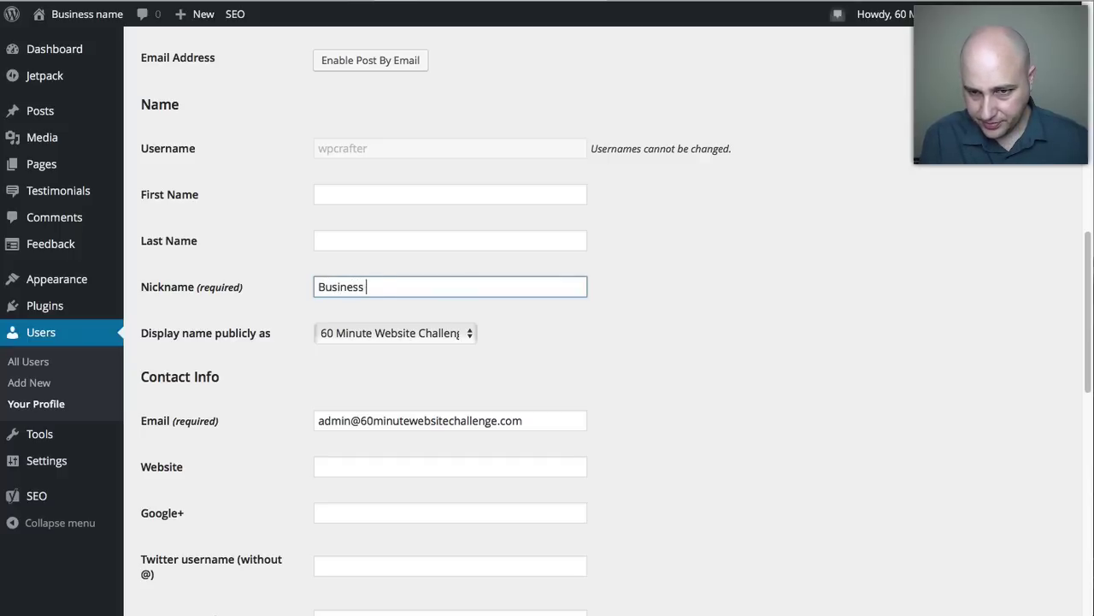
left_click(421, 327)
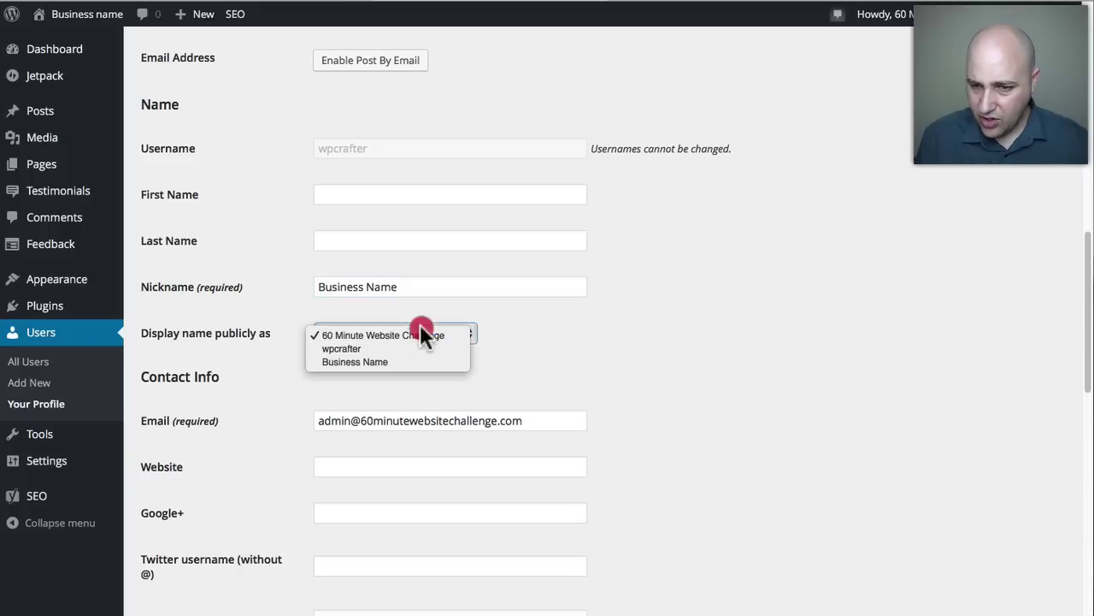
left_click(387, 361)
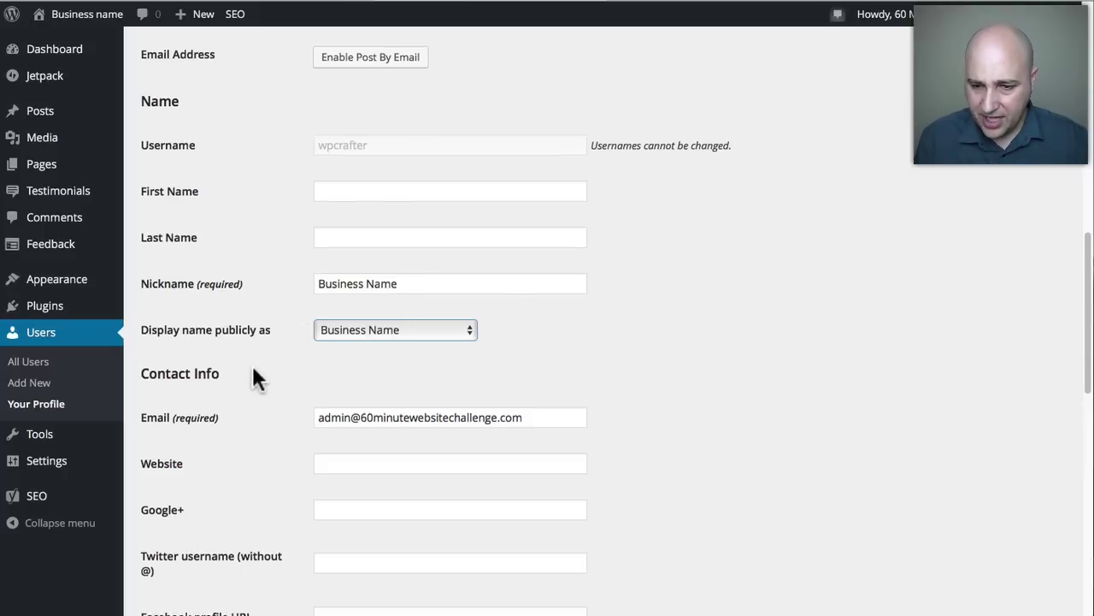
scroll(254, 369, "down", 10)
left_click(188, 537)
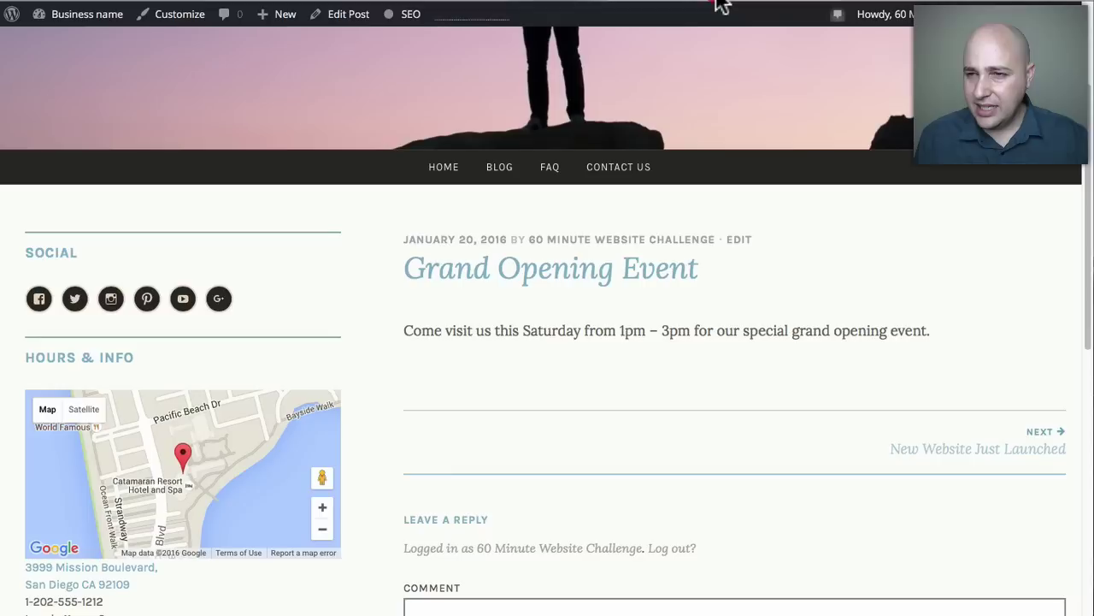
left_click(716, 2)
Reload the live Grand Opening Event post to confirm the byline reads Business Name.
scroll(774, 205, "up", 3)
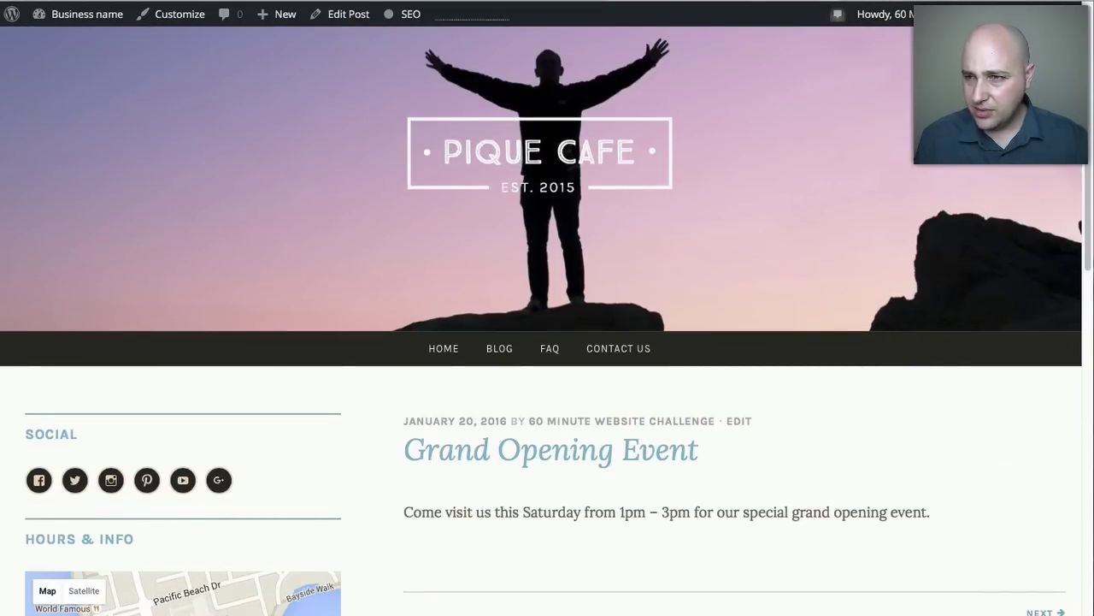
left_click(800, 2)
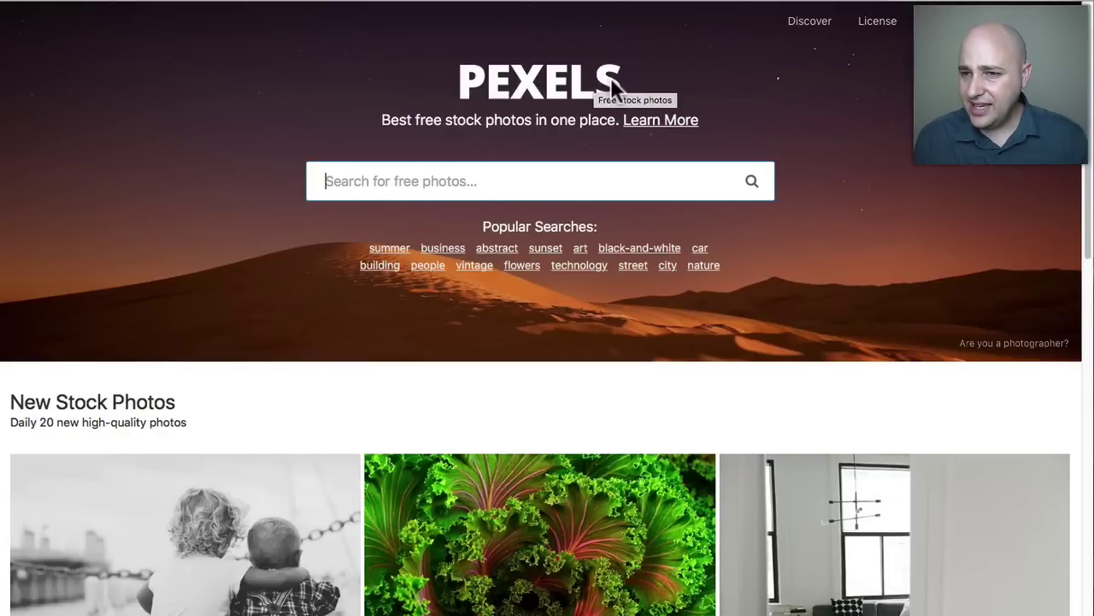
Search Pexels for business photos and open the hand-beside-notebook-and-laptop photo.
scroll(507, 214, "down", 2)
scroll(505, 295, "down", 3)
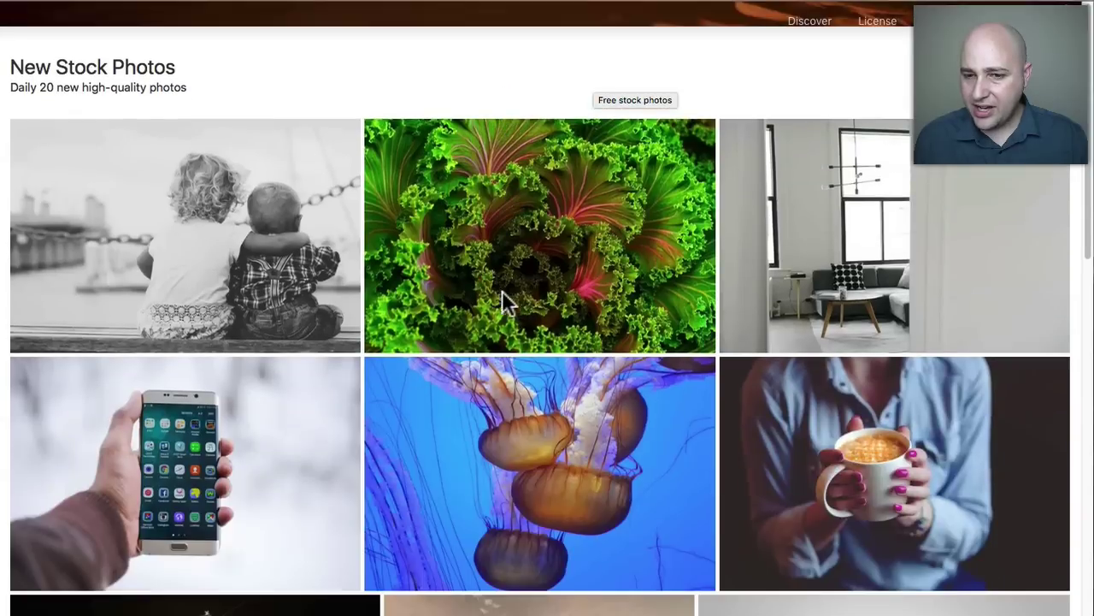
scroll(440, 306, "down", 5)
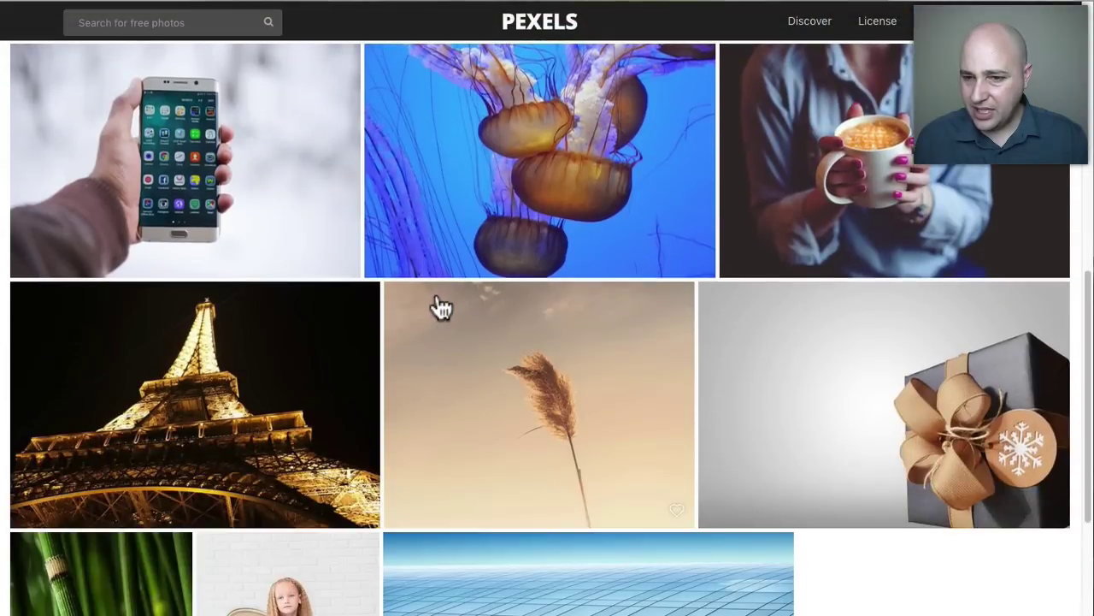
scroll(440, 308, "down", 1)
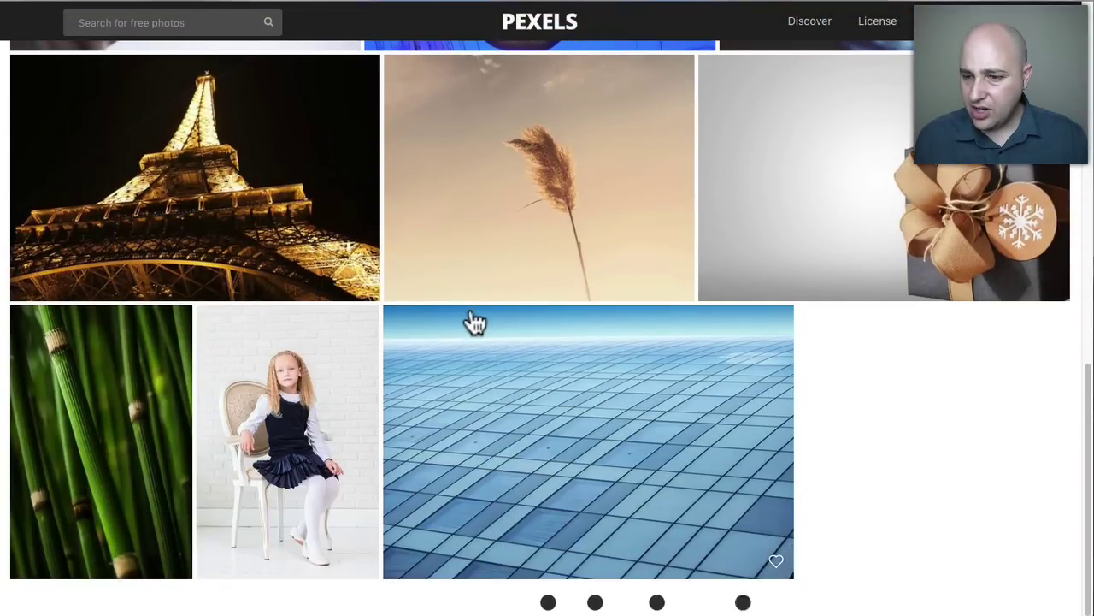
scroll(475, 322, "up", 13)
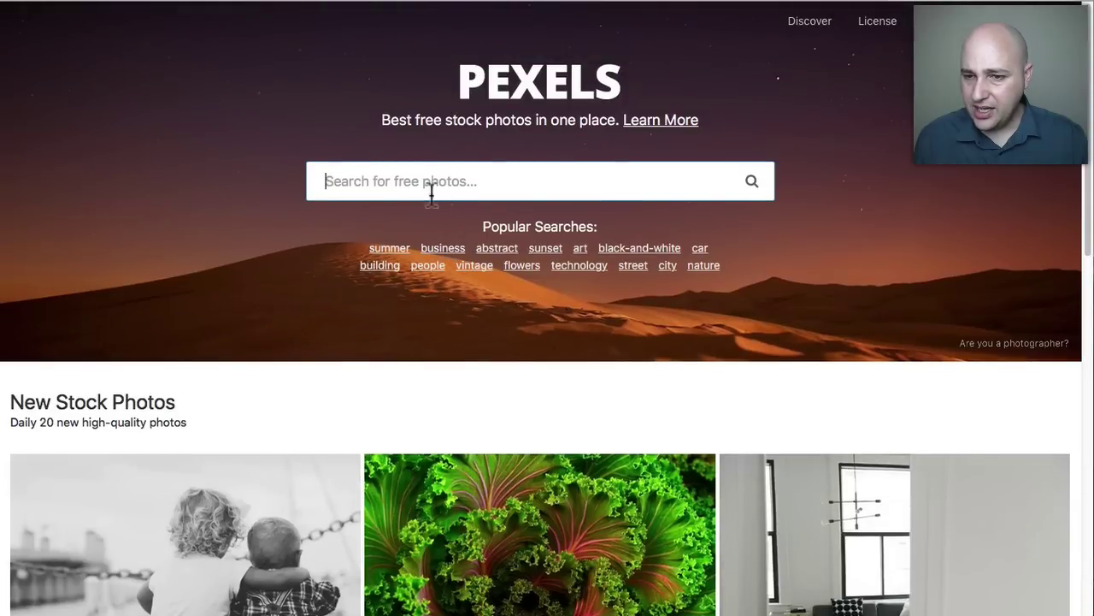
left_click(446, 249)
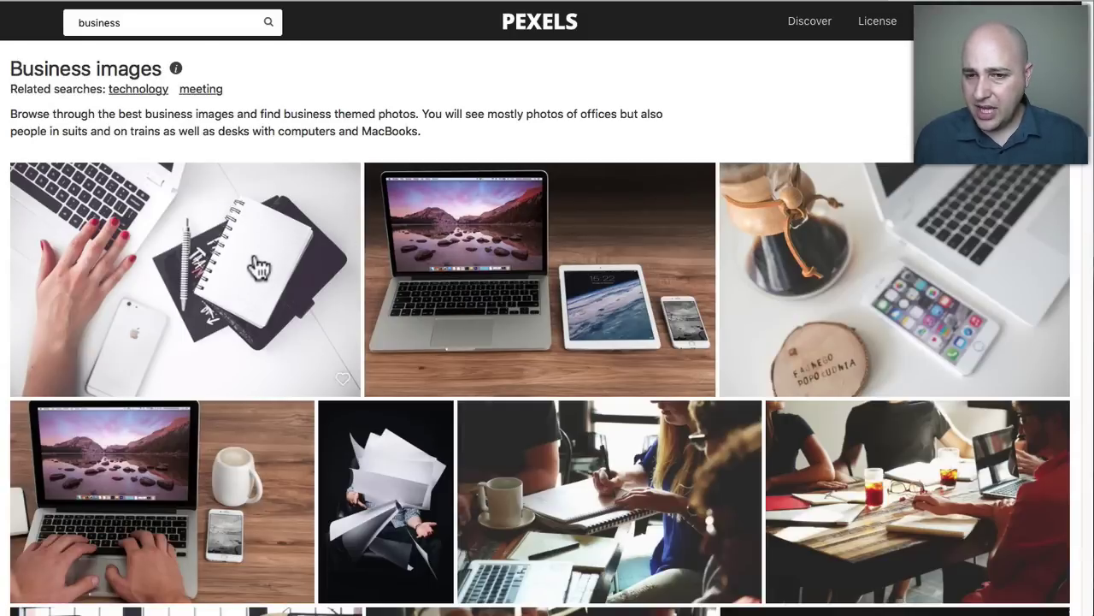
scroll(308, 282, "down", 3)
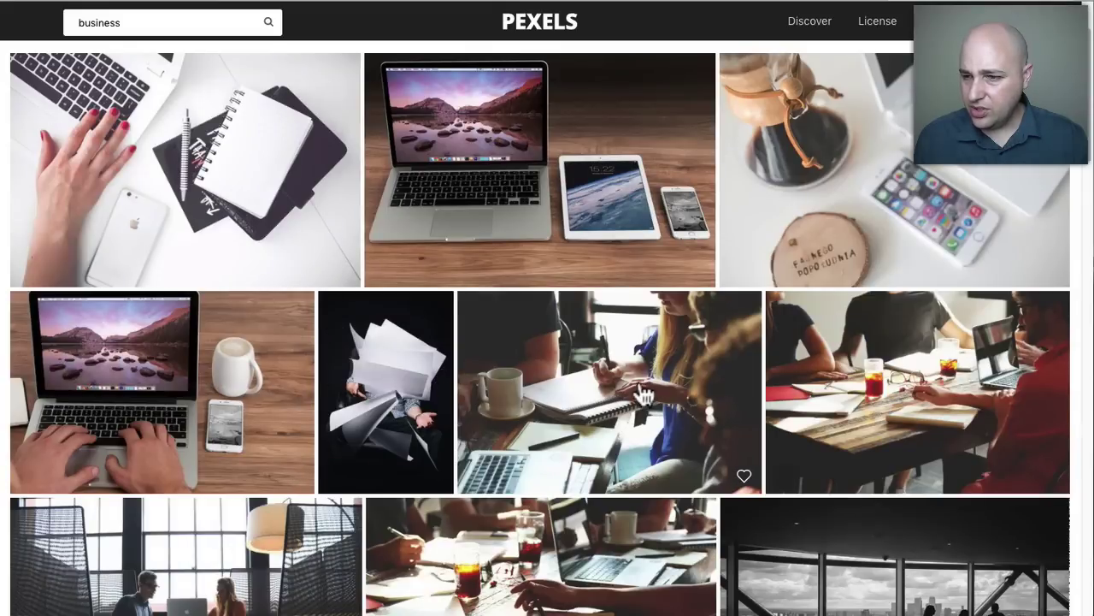
scroll(631, 391, "down", 1)
scroll(641, 366, "up", 2)
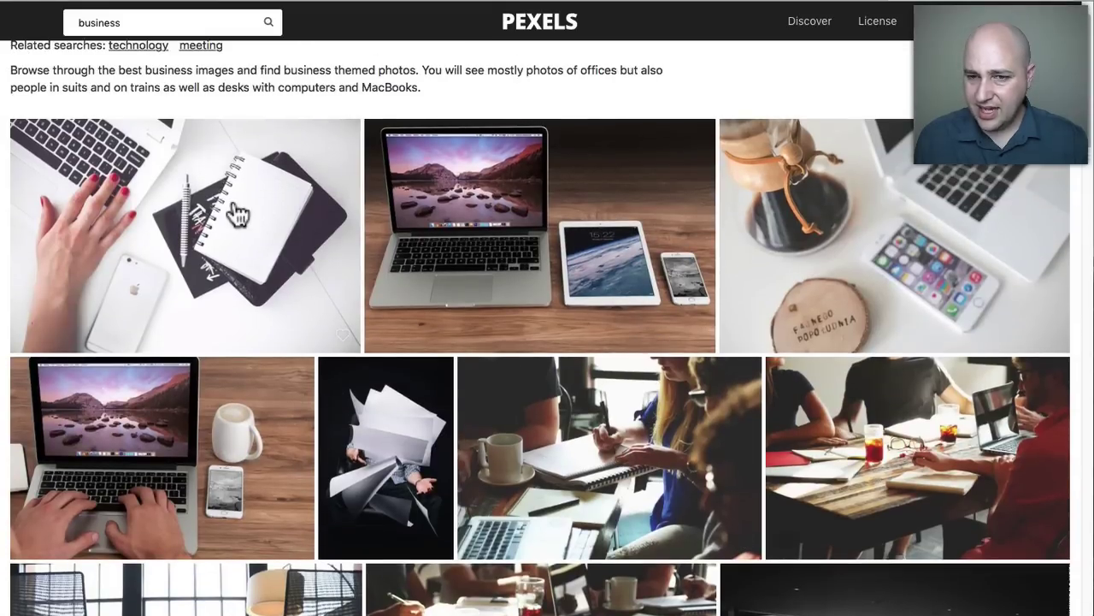
left_click(224, 247)
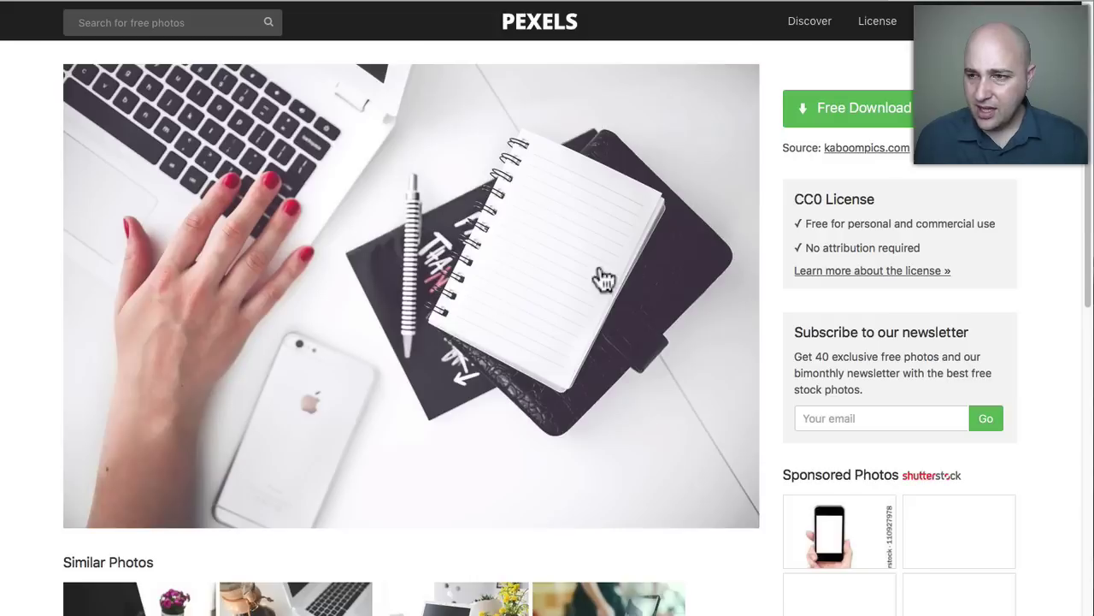
Download the photo at Large (1920 × 1280) size.
left_click(975, 110)
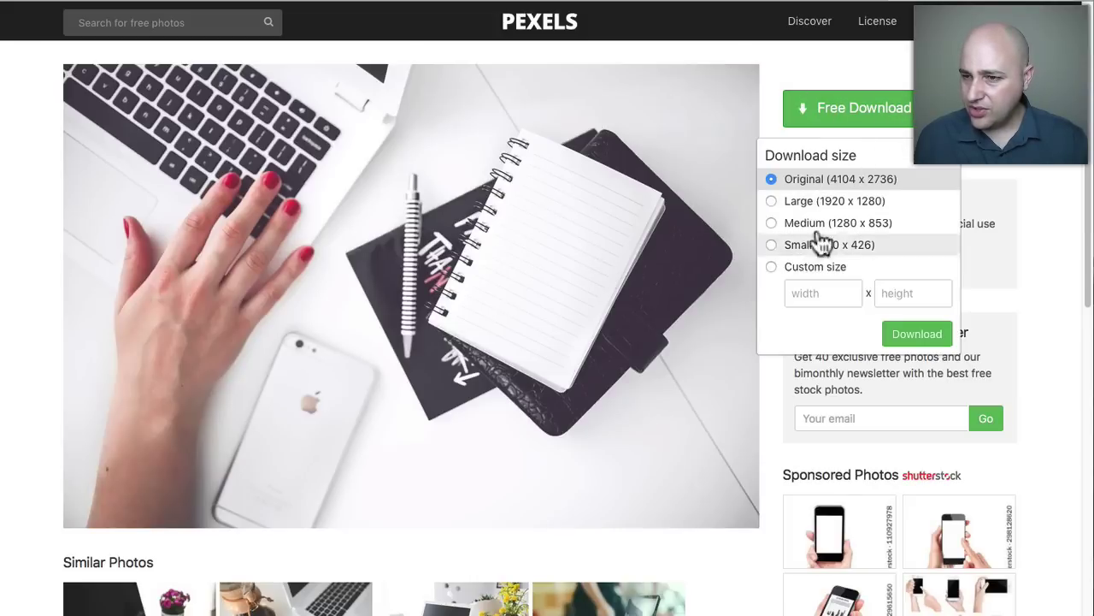
left_click(771, 200)
left_click(917, 333)
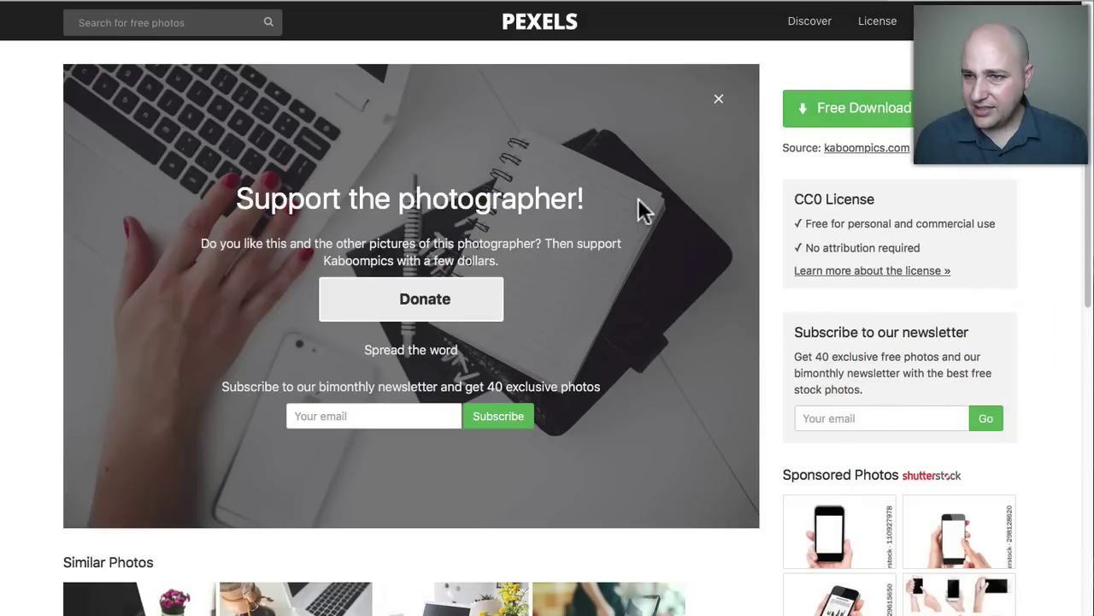
left_click(560, 7)
left_click(448, 4)
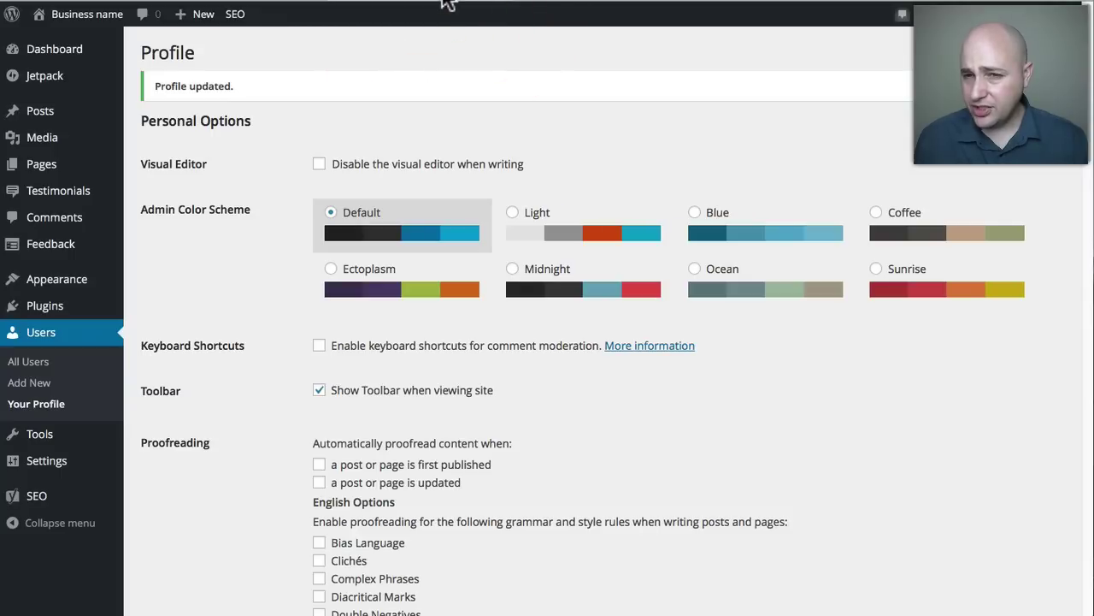
Open the About Us page in the editor and remove its socks featured image.
left_click(60, 159)
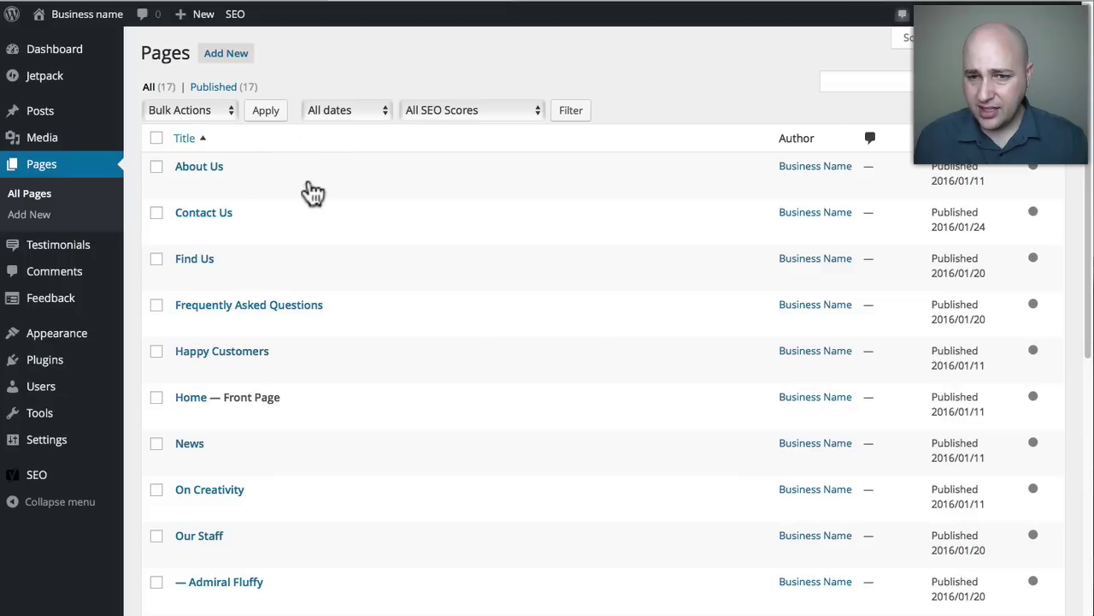
left_click(198, 168)
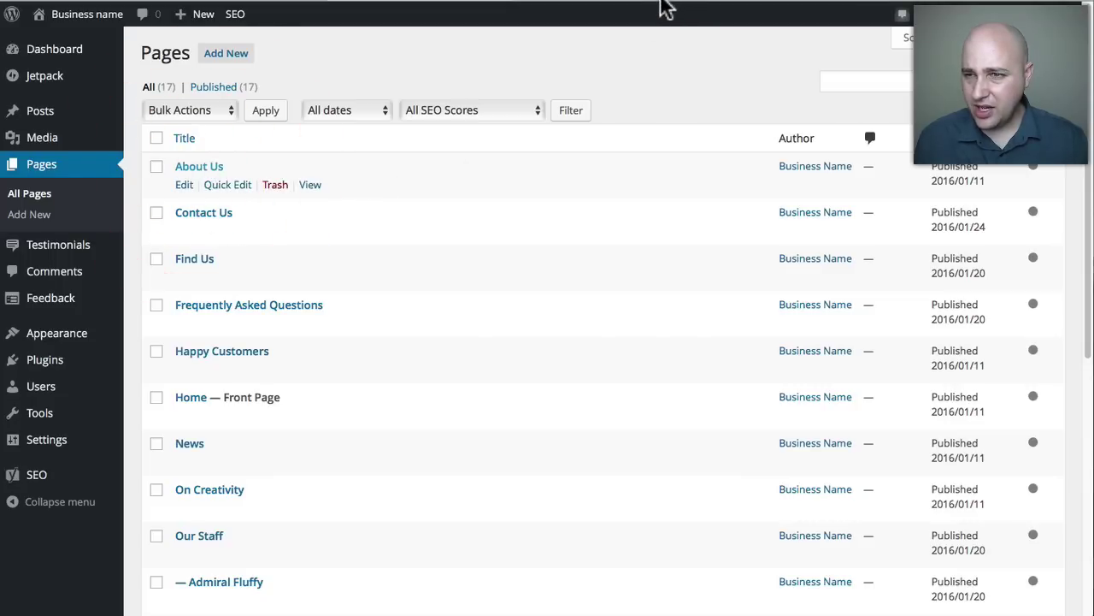
left_click(574, 9)
left_click(534, 171)
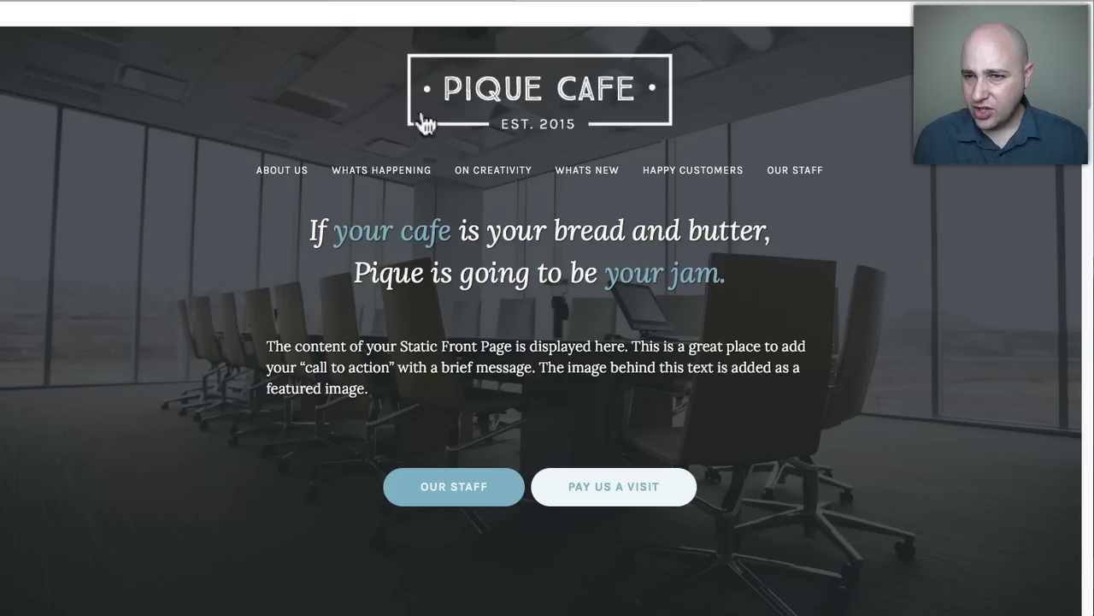
scroll(443, 243, "down", 10)
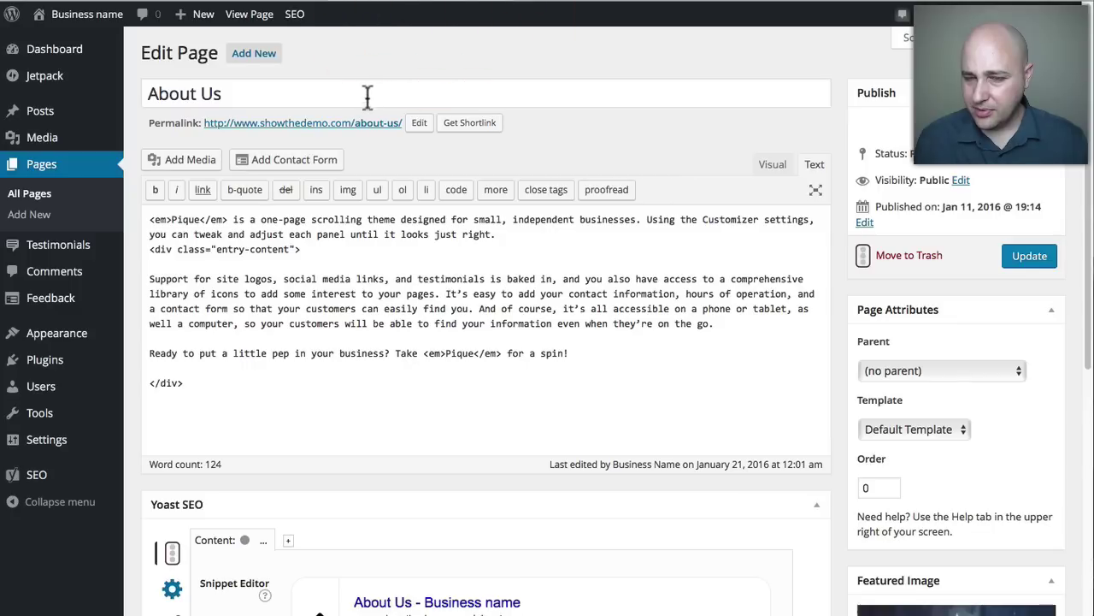
scroll(850, 221, "down", 5)
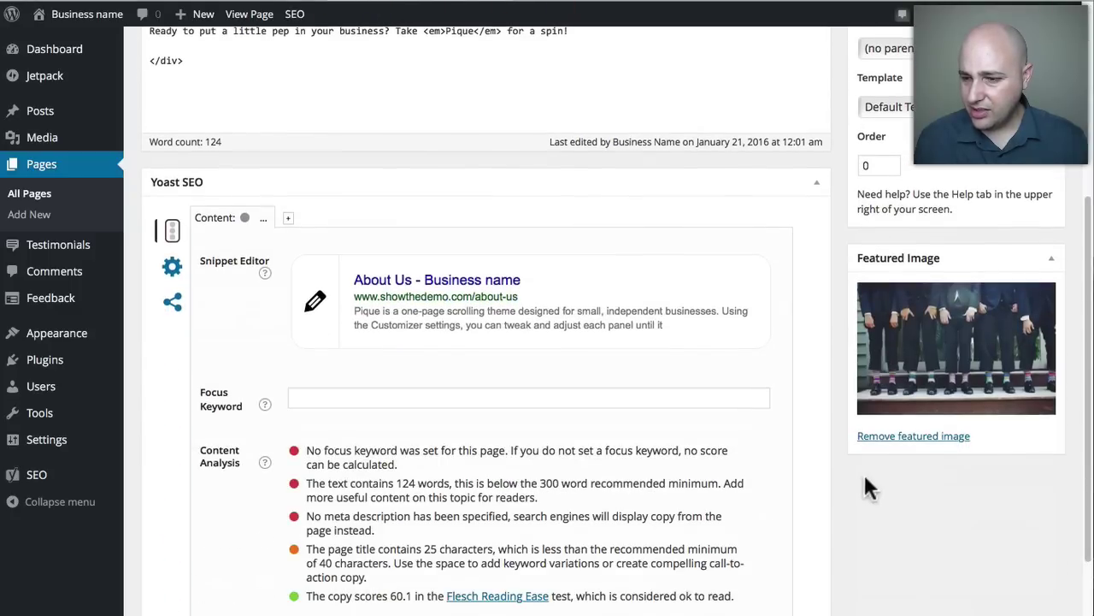
left_click(908, 436)
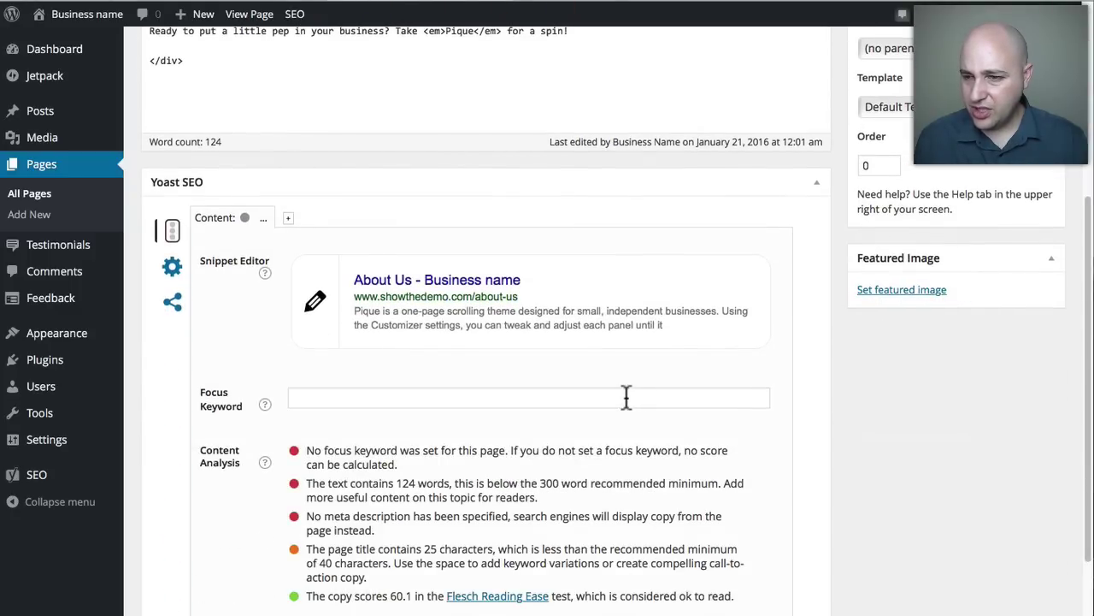
Upload woman-hand-smartphone-desk.jpg, set it as About Us's featured image, and update the page.
left_click(863, 289)
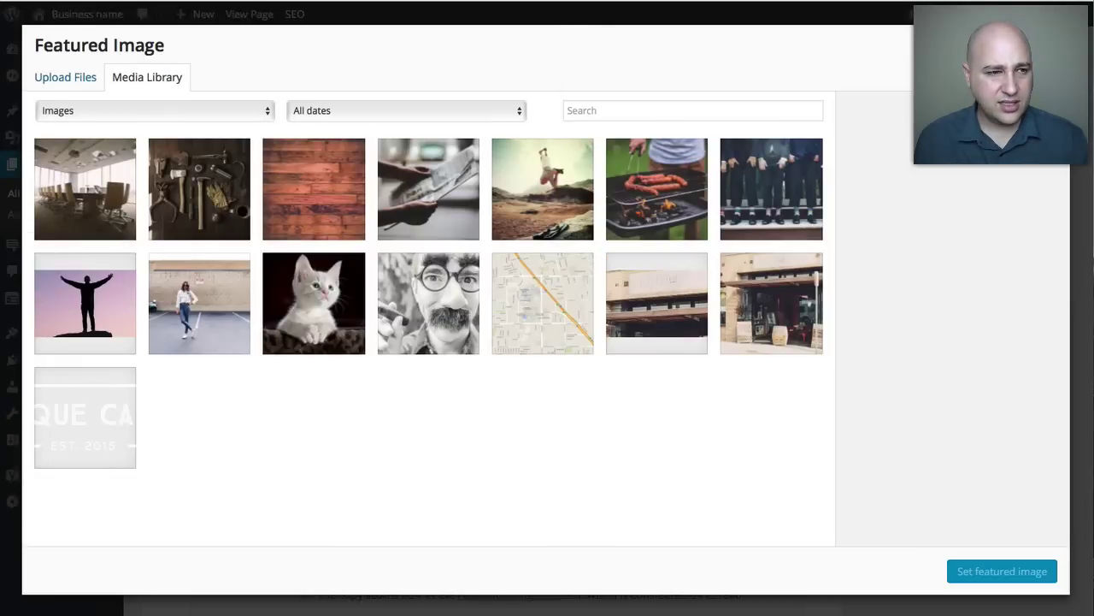
left_click_drag(183, 179, 367, 206)
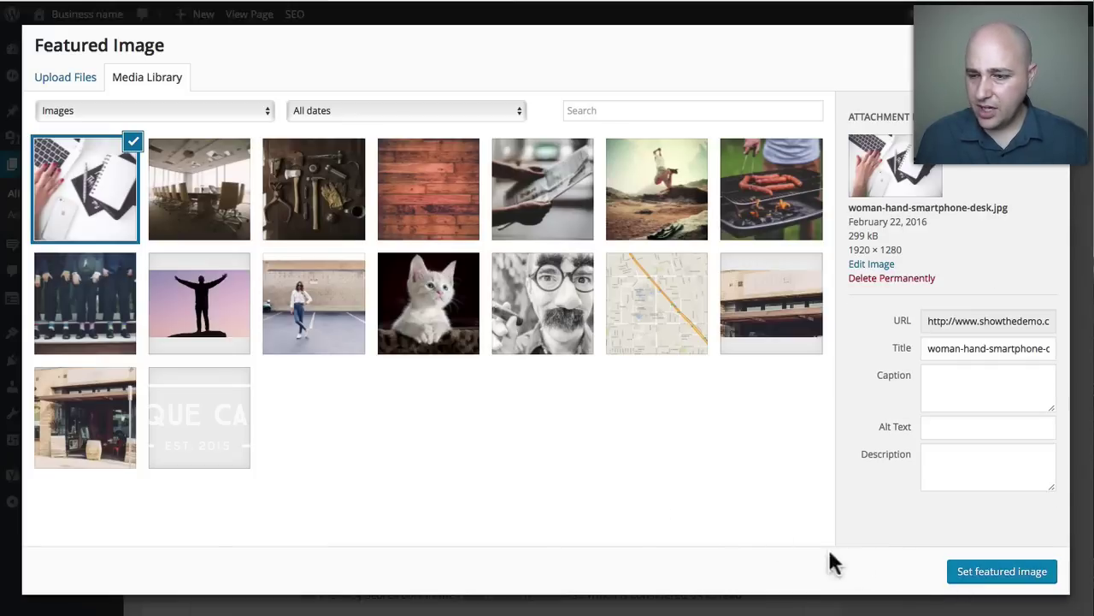
left_click(992, 571)
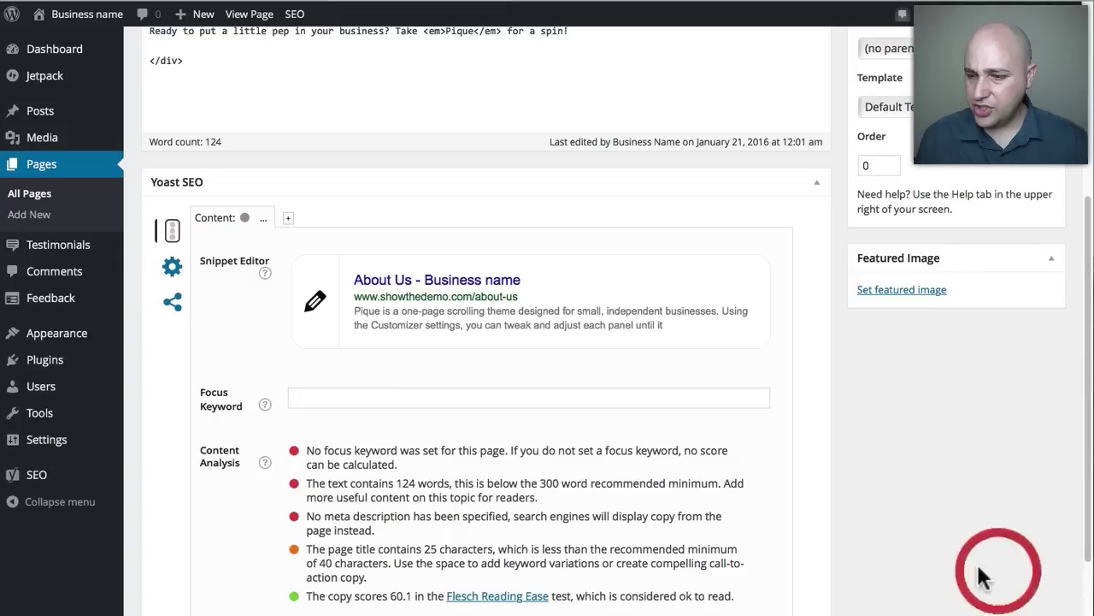
scroll(872, 368, "up", 3)
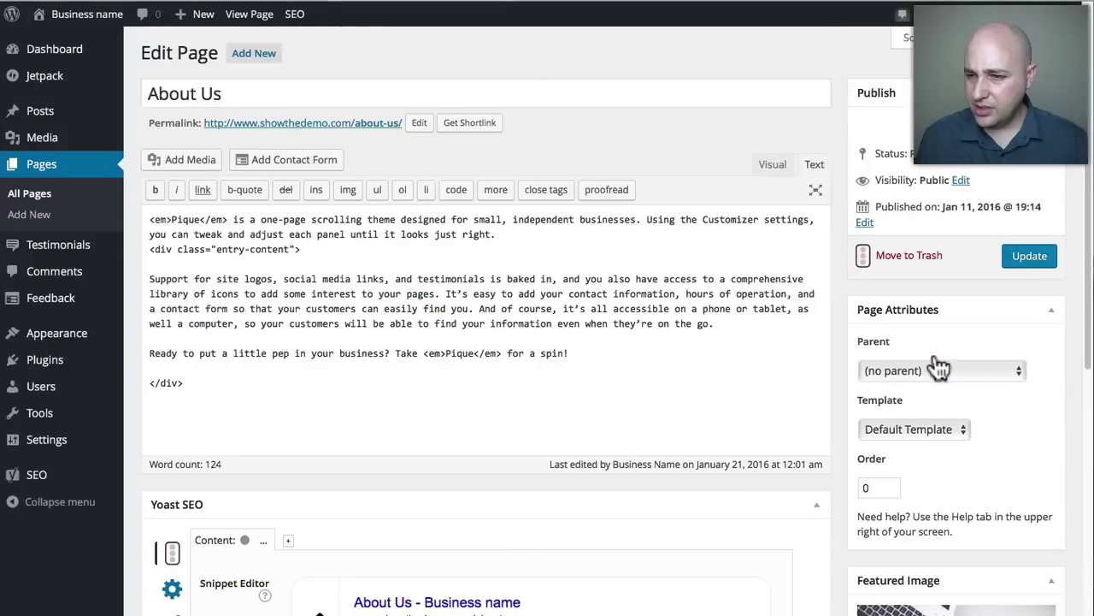
left_click(1031, 256)
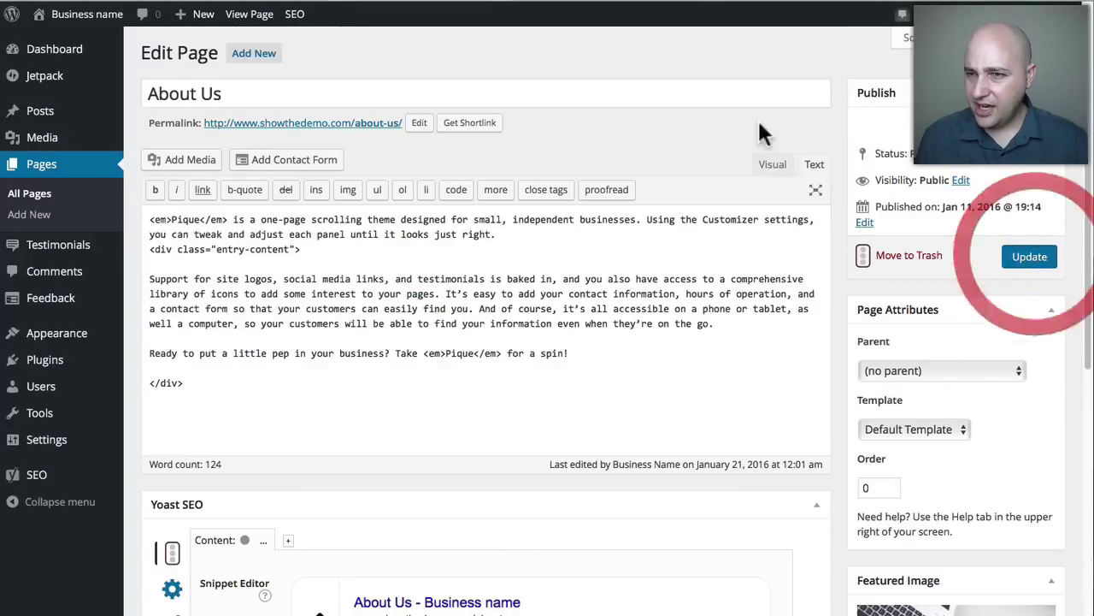
Reload the live home page and scroll to About Us, now backed by the notebook photo.
left_click(606, 3)
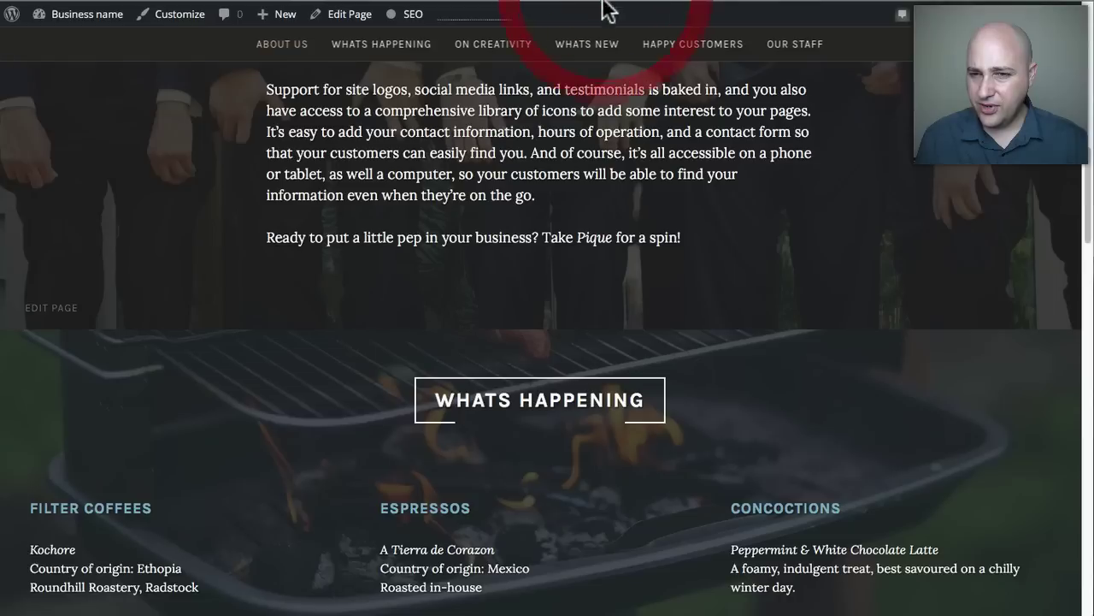
scroll(541, 289, "up", 10)
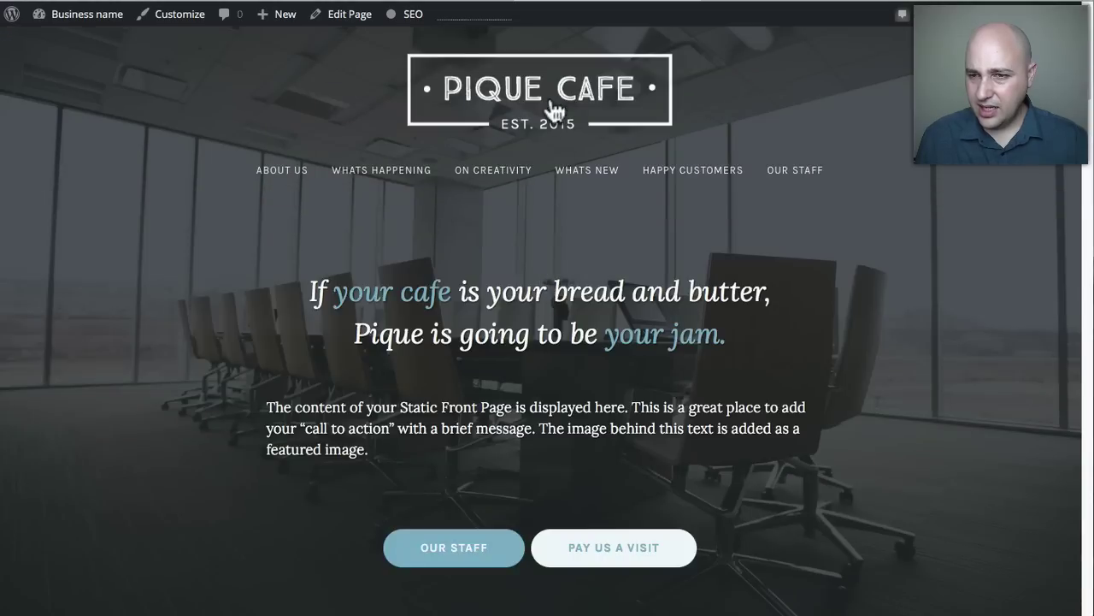
left_click(554, 107)
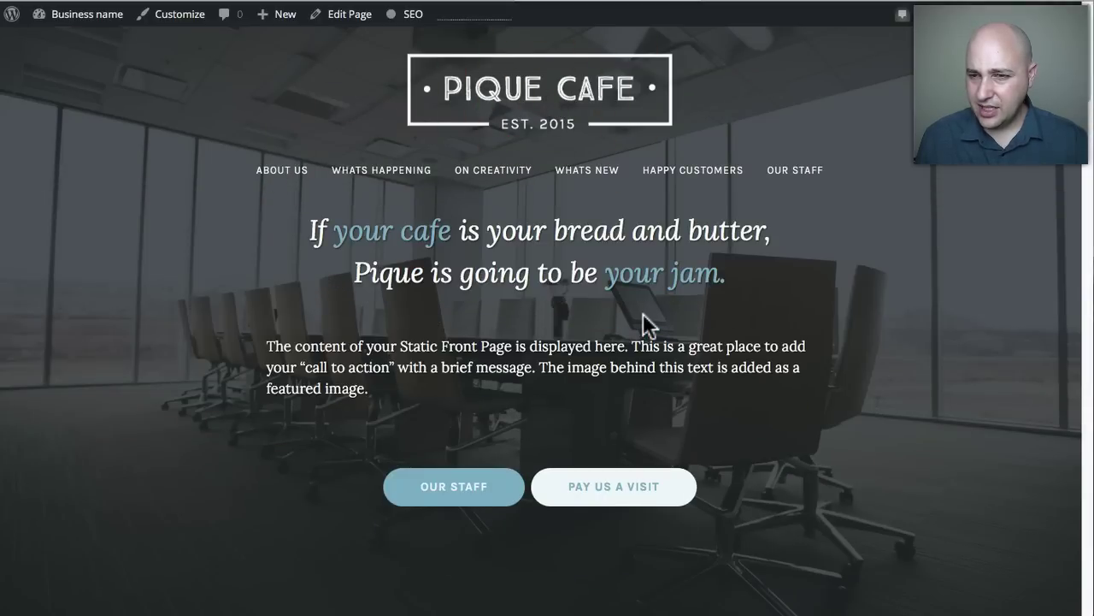
scroll(643, 313, "down", 4)
scroll(647, 325, "down", 5)
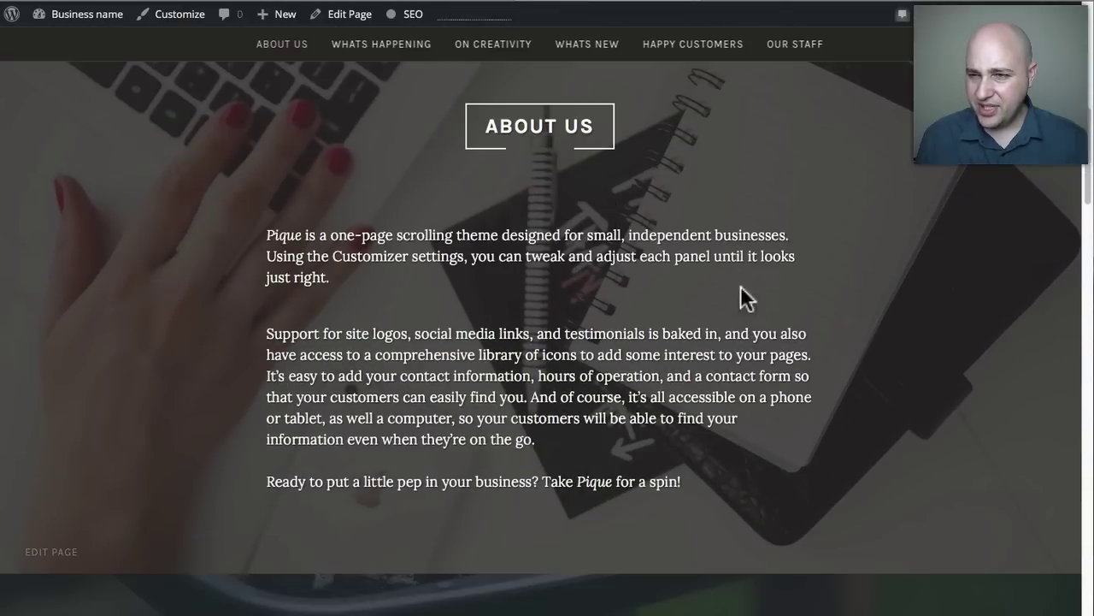
scroll(445, 235, "down", 1)
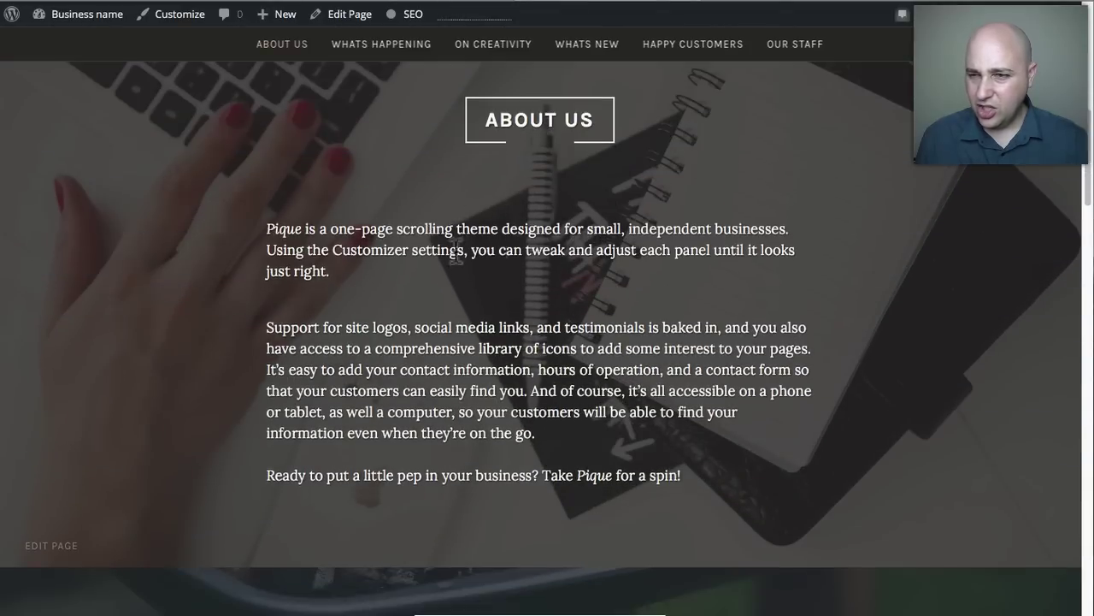
scroll(270, 197, "down", 1)
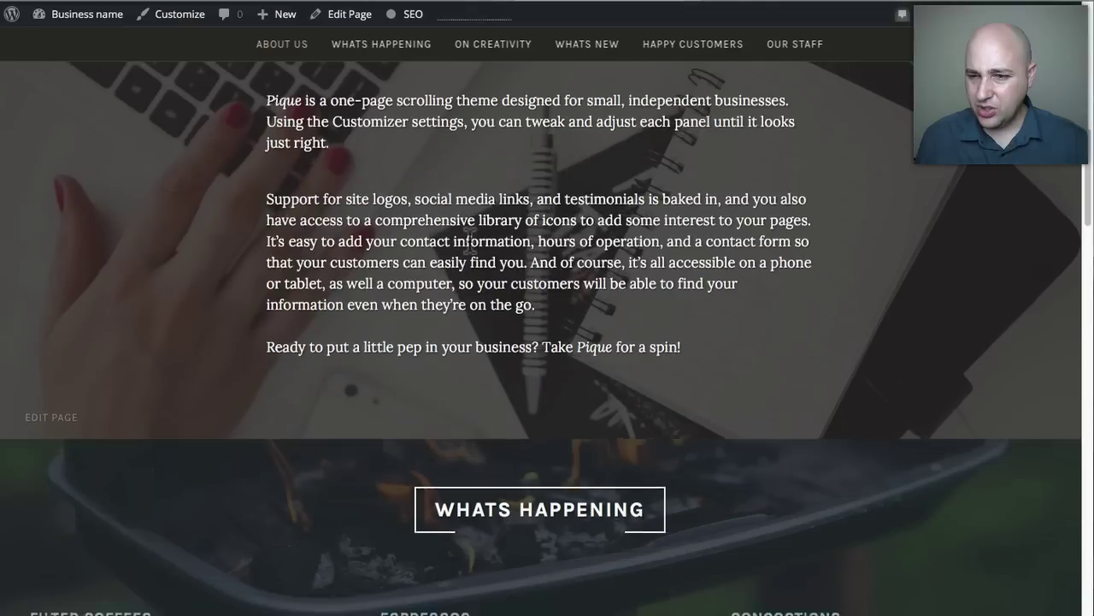
scroll(442, 252, "down", 2)
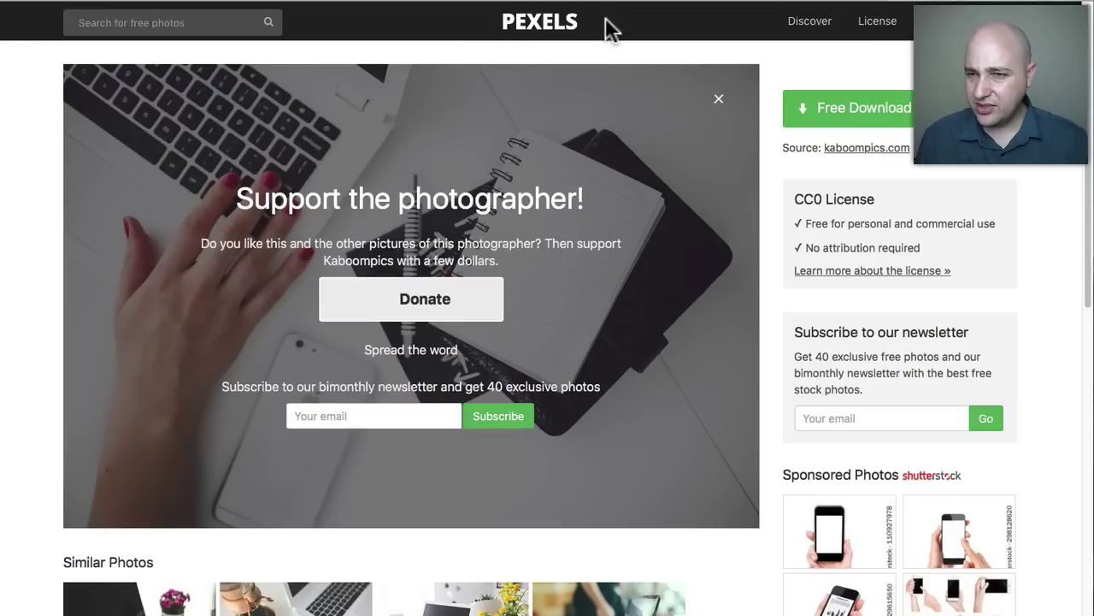
Check the Pexels photo's CC0 License, highlighting its 'No attribution required' term.
scroll(564, 378, "down", 1)
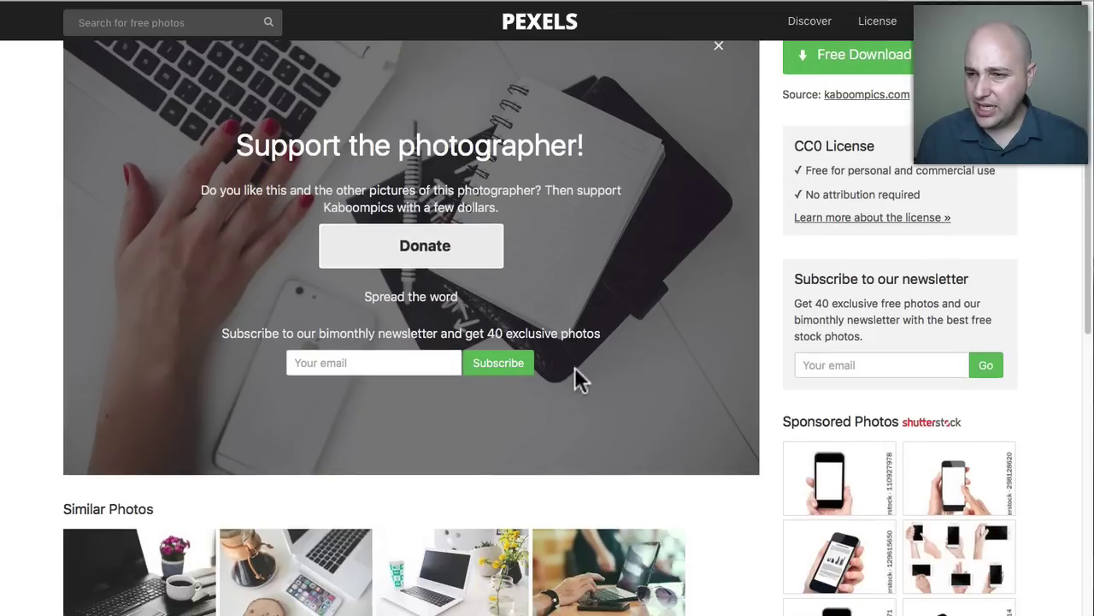
scroll(598, 376, "up", 1)
left_click_drag(803, 247, 931, 247)
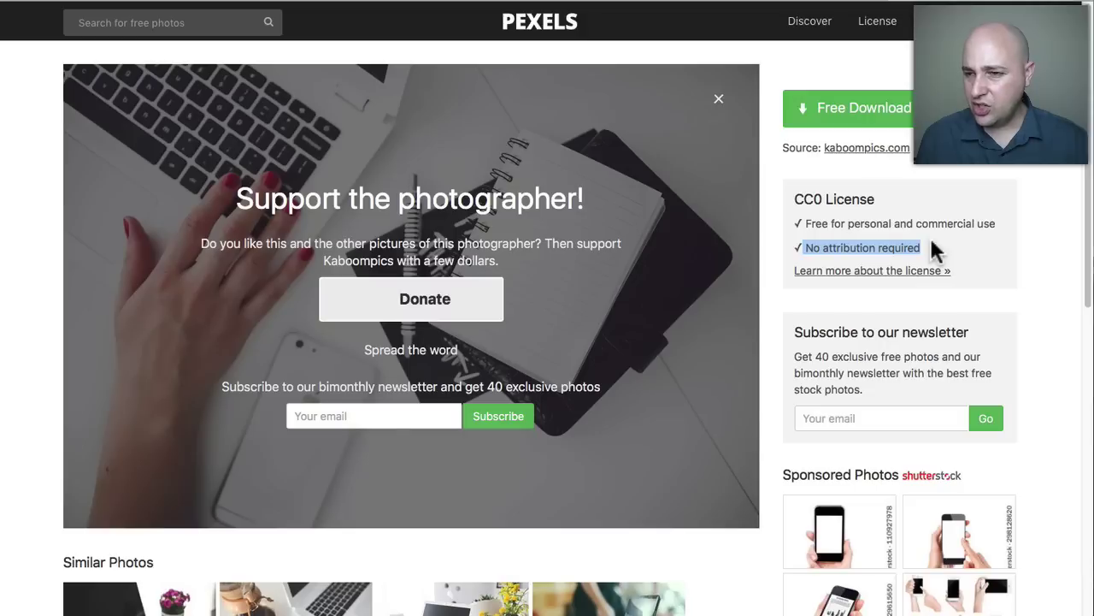
left_click(930, 242)
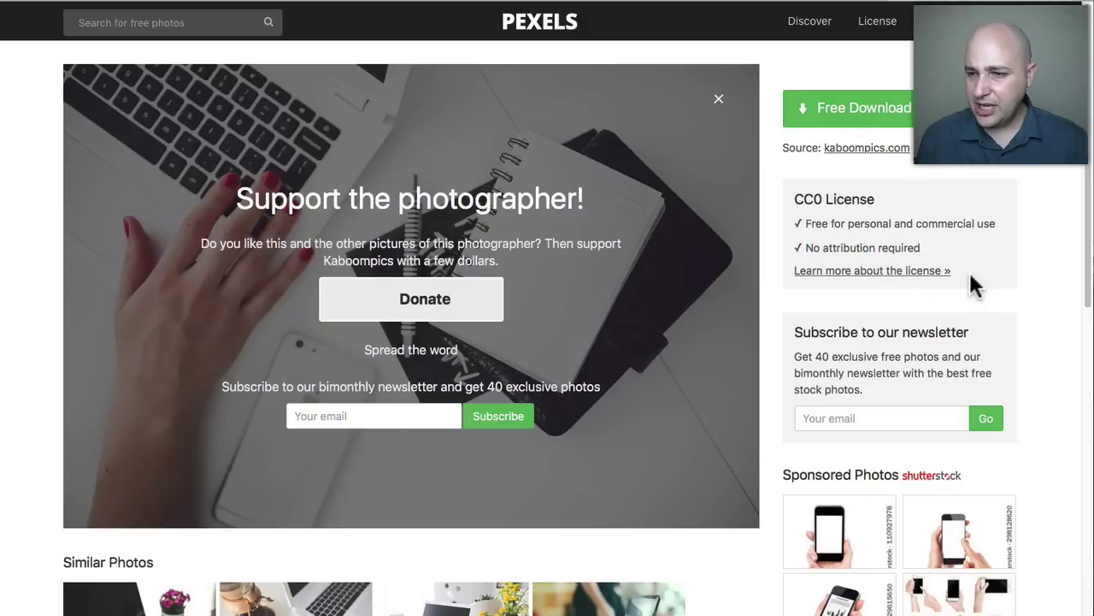